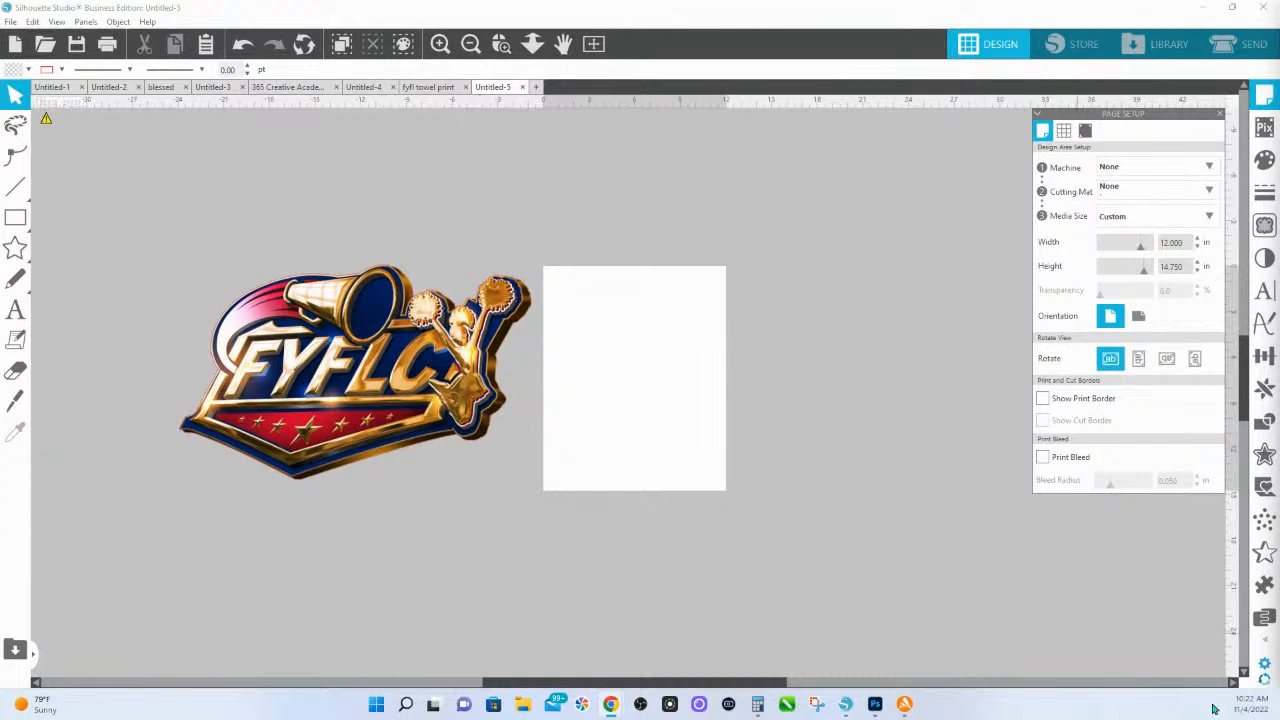
- Place a second copy of the FYFLC logo in the empty area beside the white page, clear of its edge
drag(1279, 590, 1035, 507)
drag(868, 415, 849, 365)
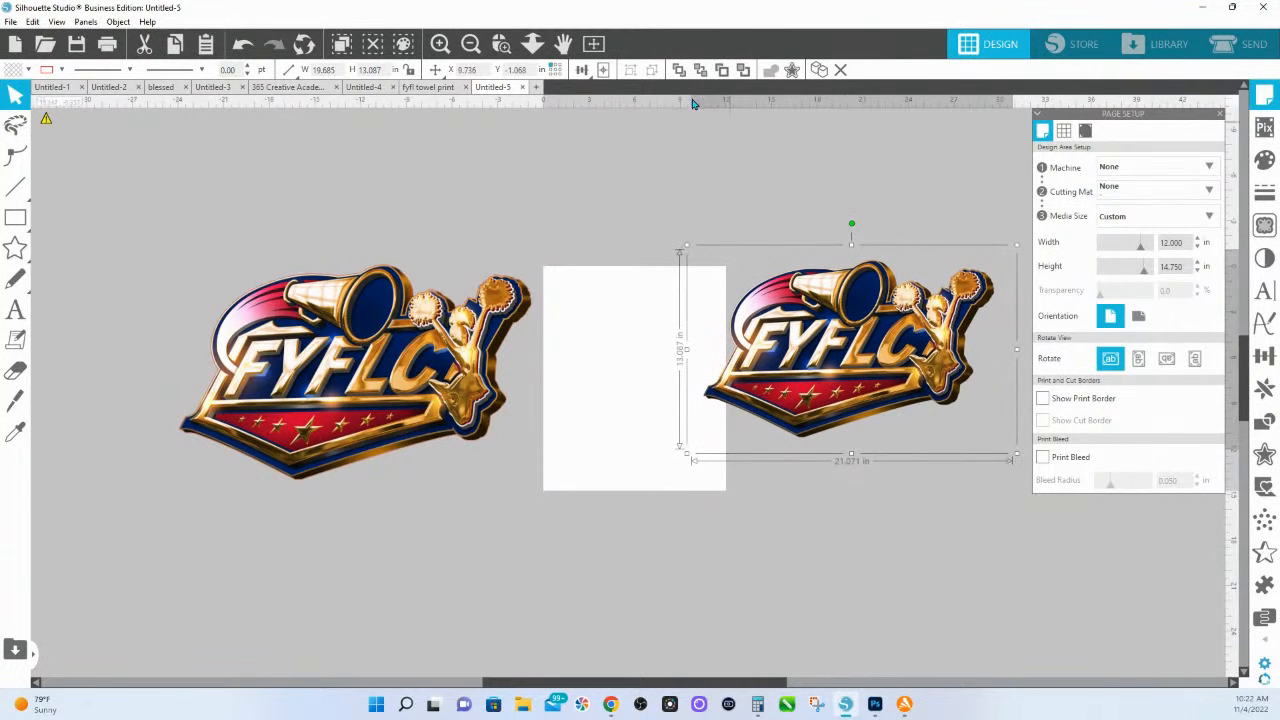
click(501, 43)
drag(785, 217, 905, 303)
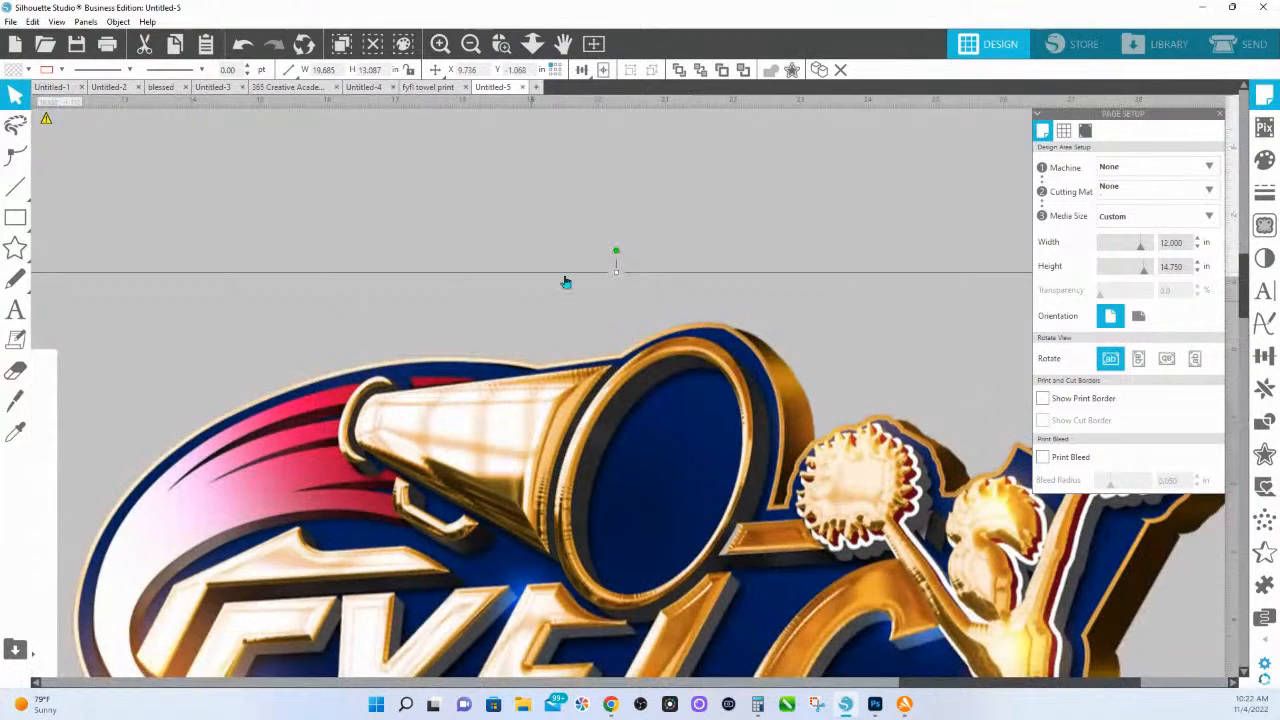
click(501, 44)
drag(445, 262, 698, 413)
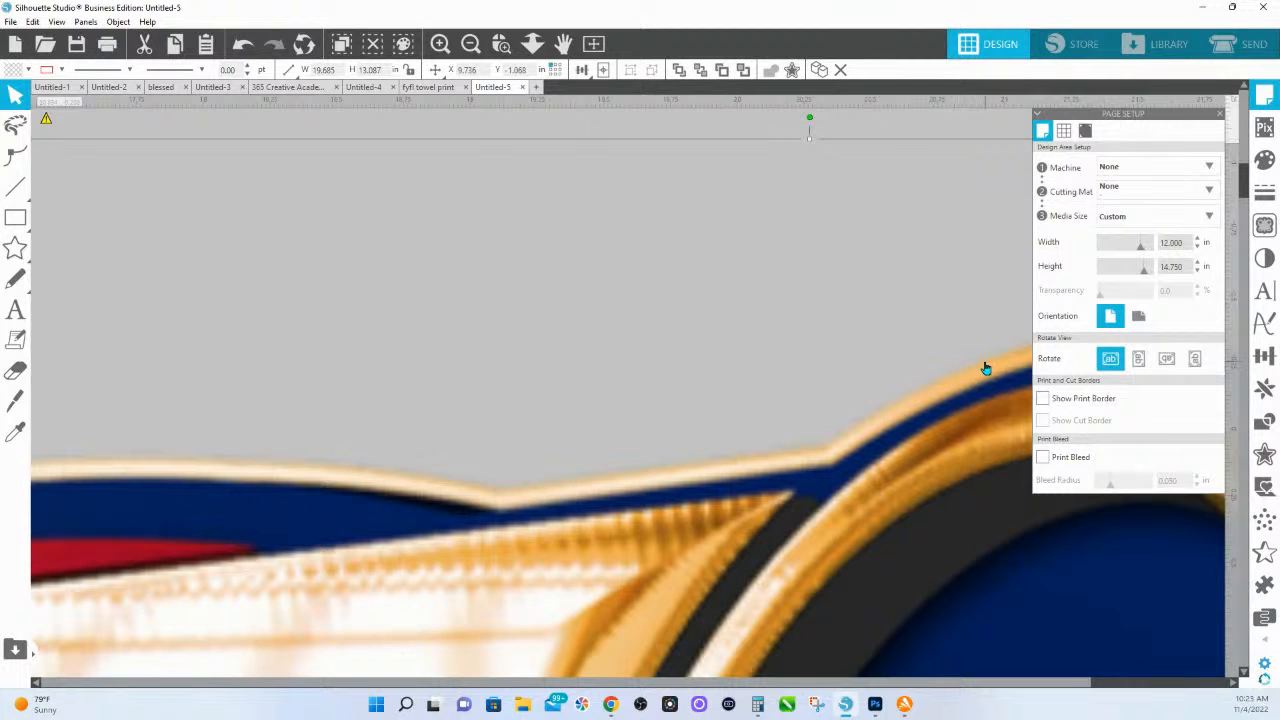
click(532, 43)
drag(538, 543, 536, 118)
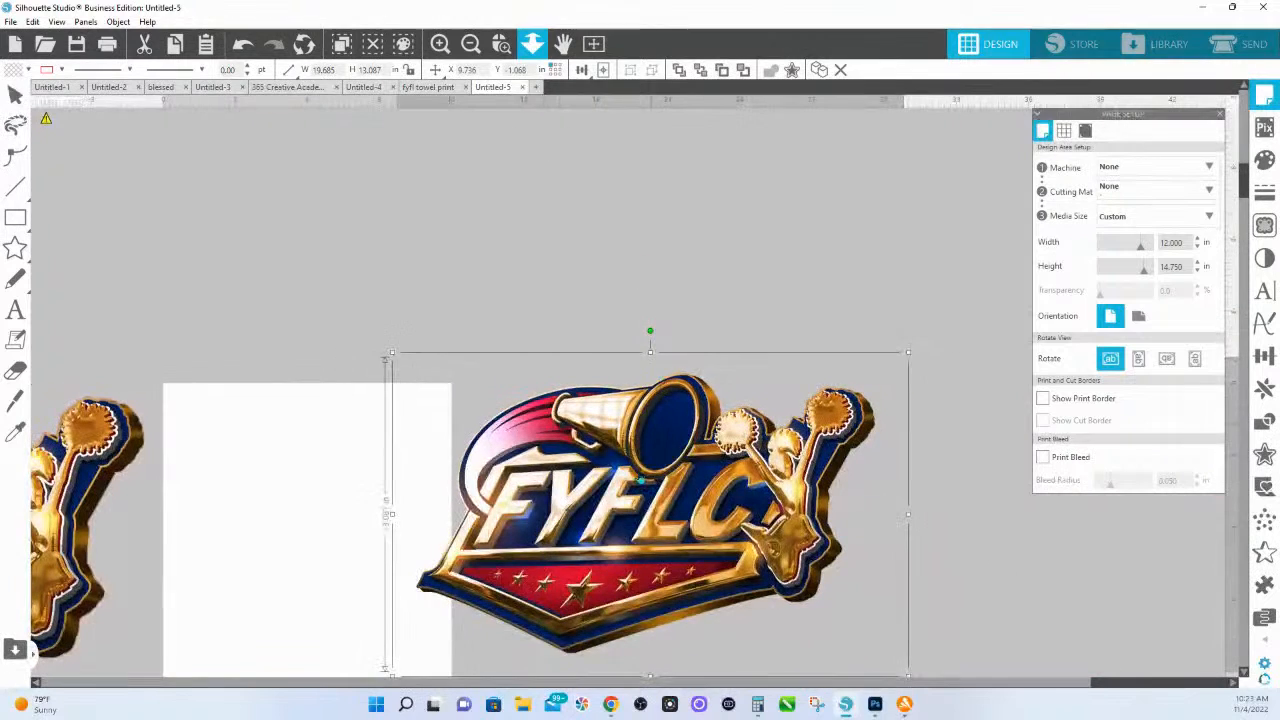
drag(635, 488, 703, 436)
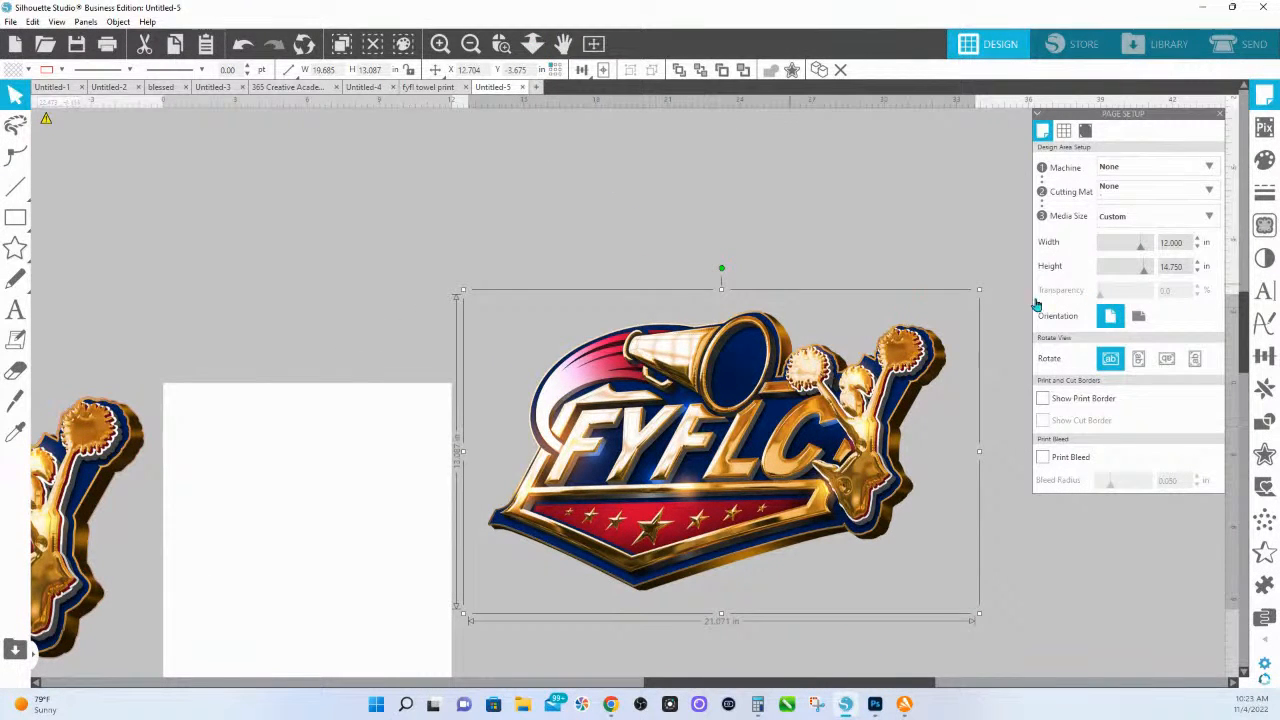
- Mark a trace area of about 23.4 × 18.4 in around the second logo and set the trace threshold to 60%
click(1264, 228)
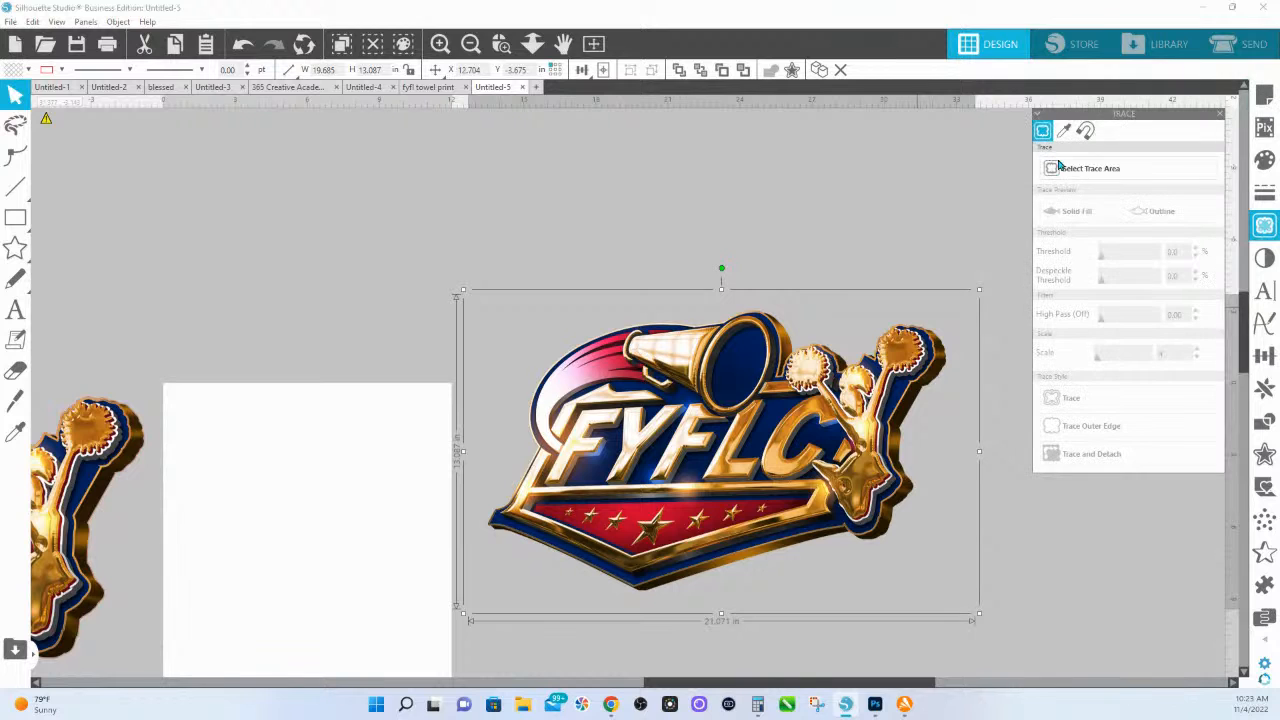
click(1100, 168)
mouse_move(437, 208)
mouse_down()
mouse_move(987, 615)
mouse_move(1000, 650)
mouse_up()
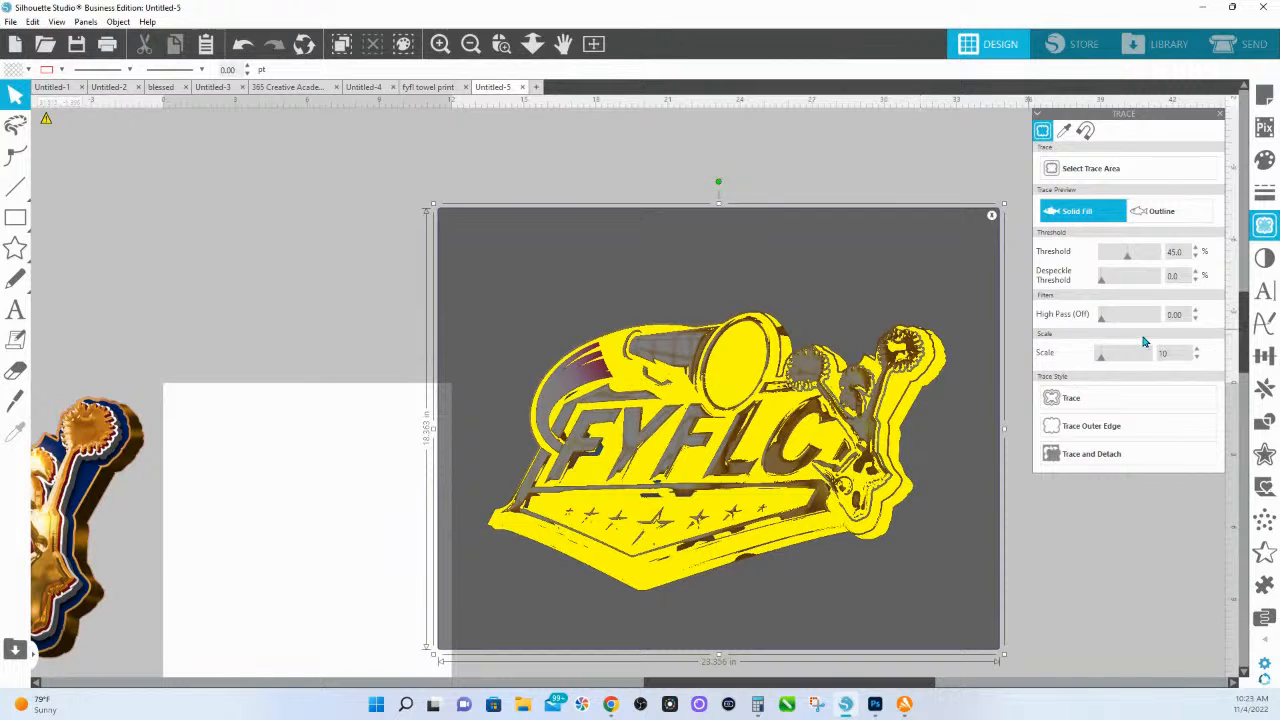
click(1128, 261)
drag(1128, 261, 1136, 263)
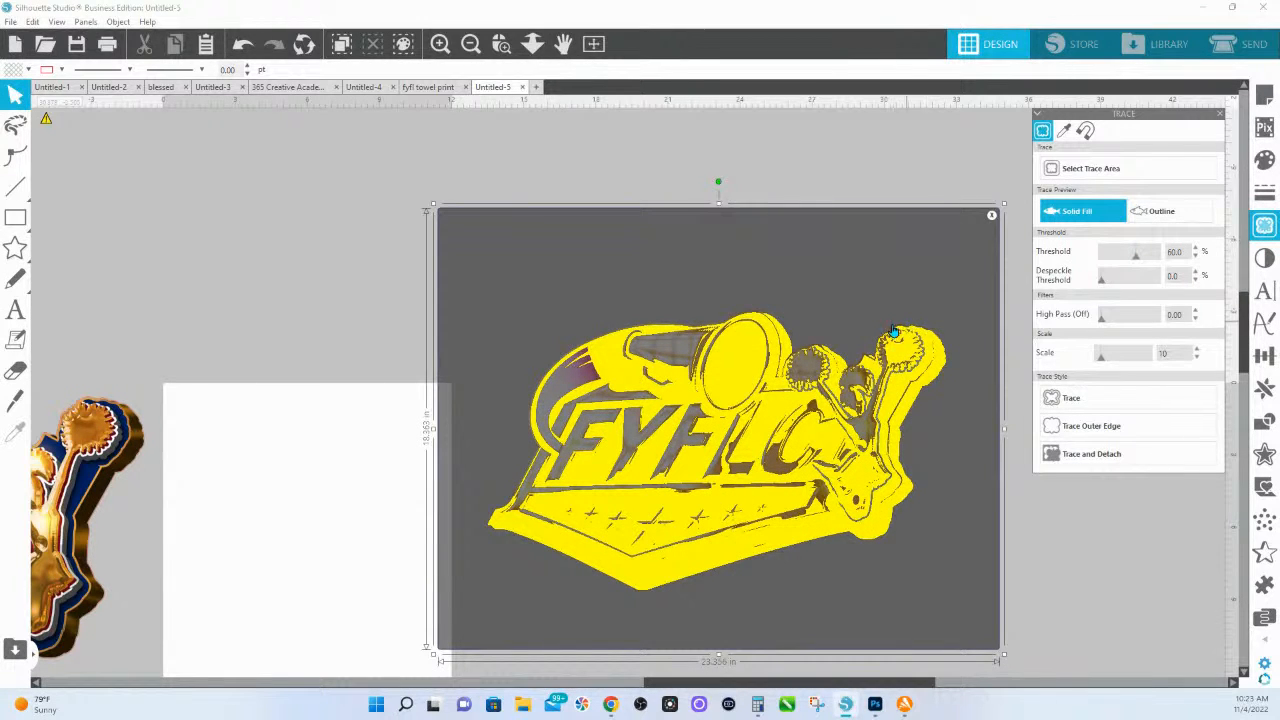
- Raise the trace threshold to 72% and on to 89% to fill in more of the logo's outer edge
click(501, 43)
drag(499, 318, 1066, 575)
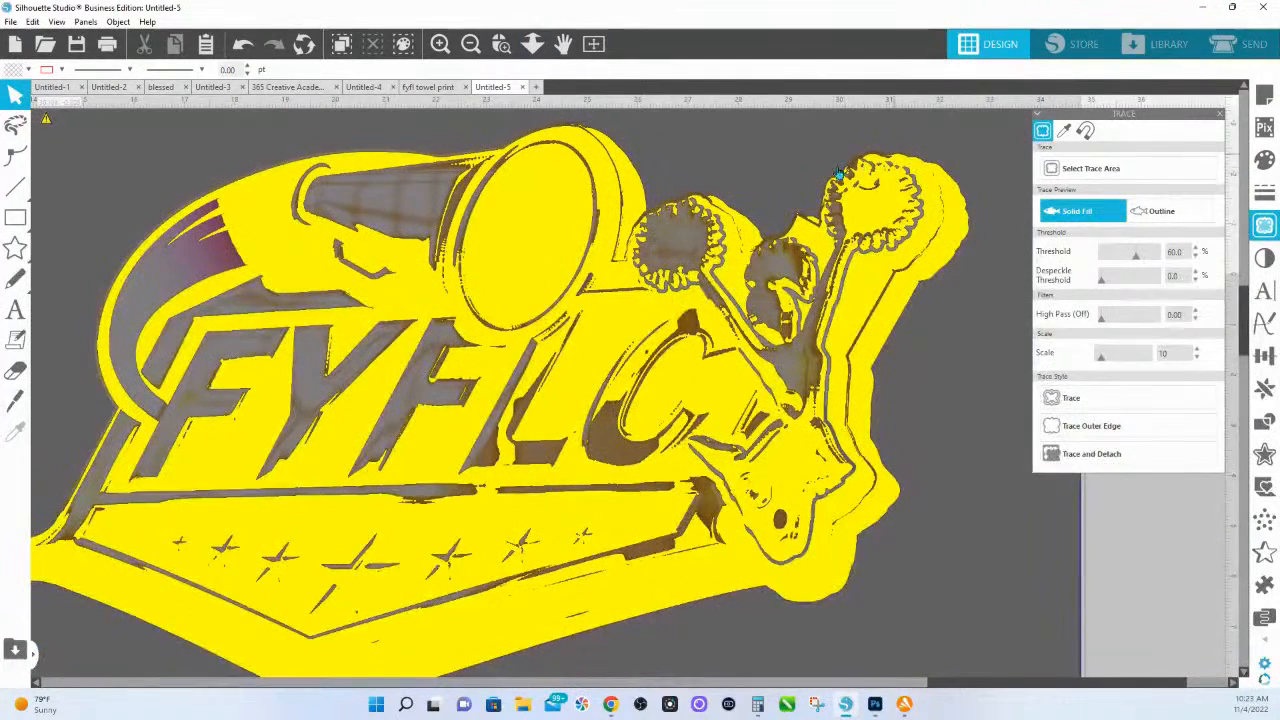
drag(1136, 258, 1144, 260)
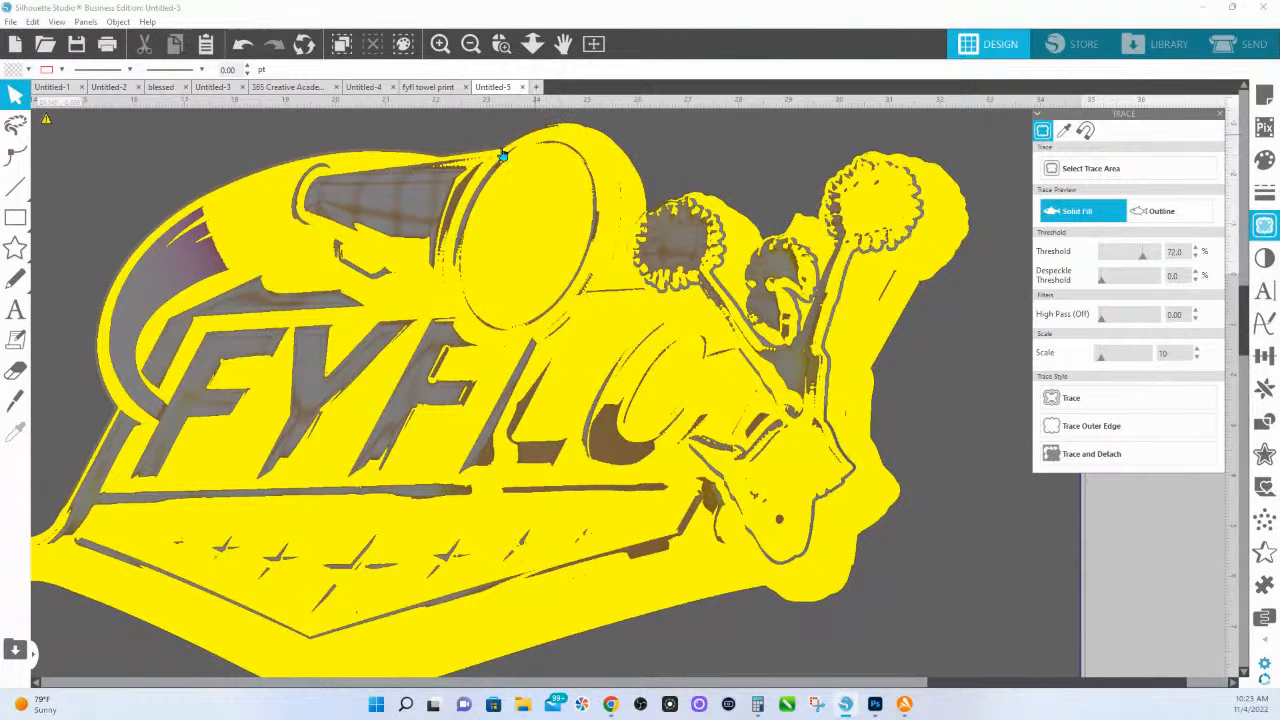
drag(1145, 262, 1154, 263)
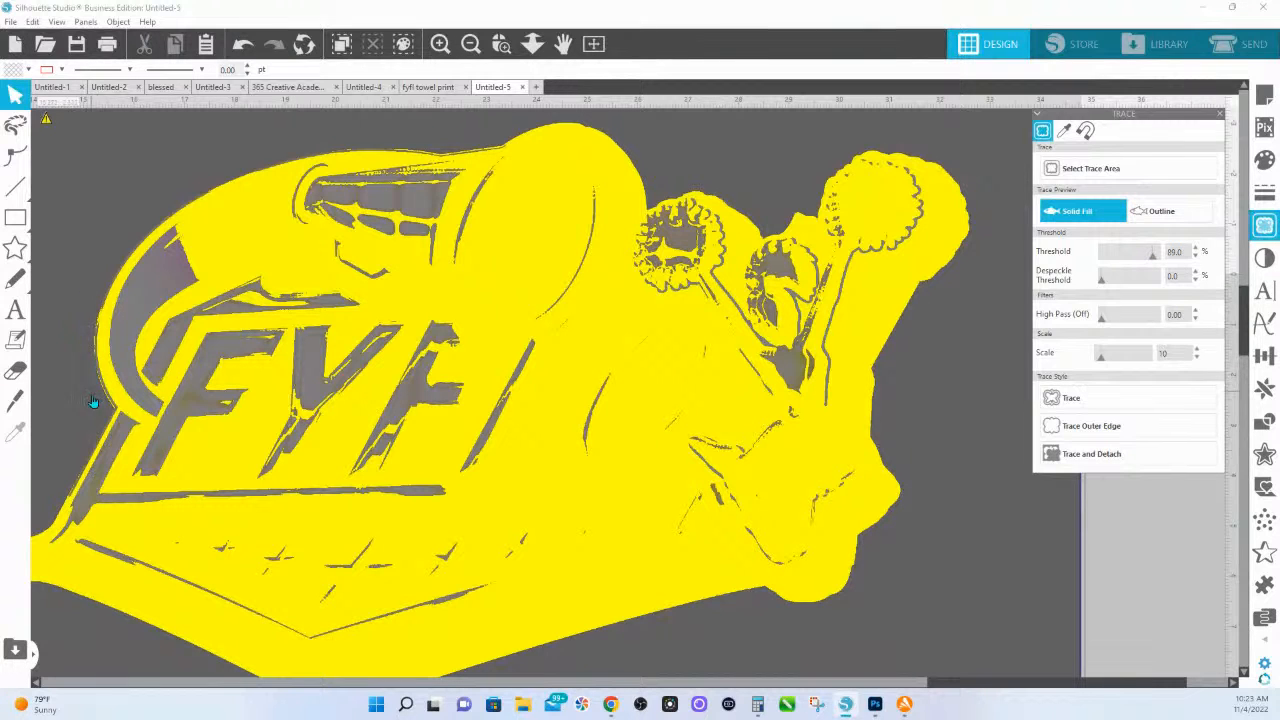
- Raise the trace threshold to 95% to close the logo's left edge, and apply Trace and Detach
click(482, 47)
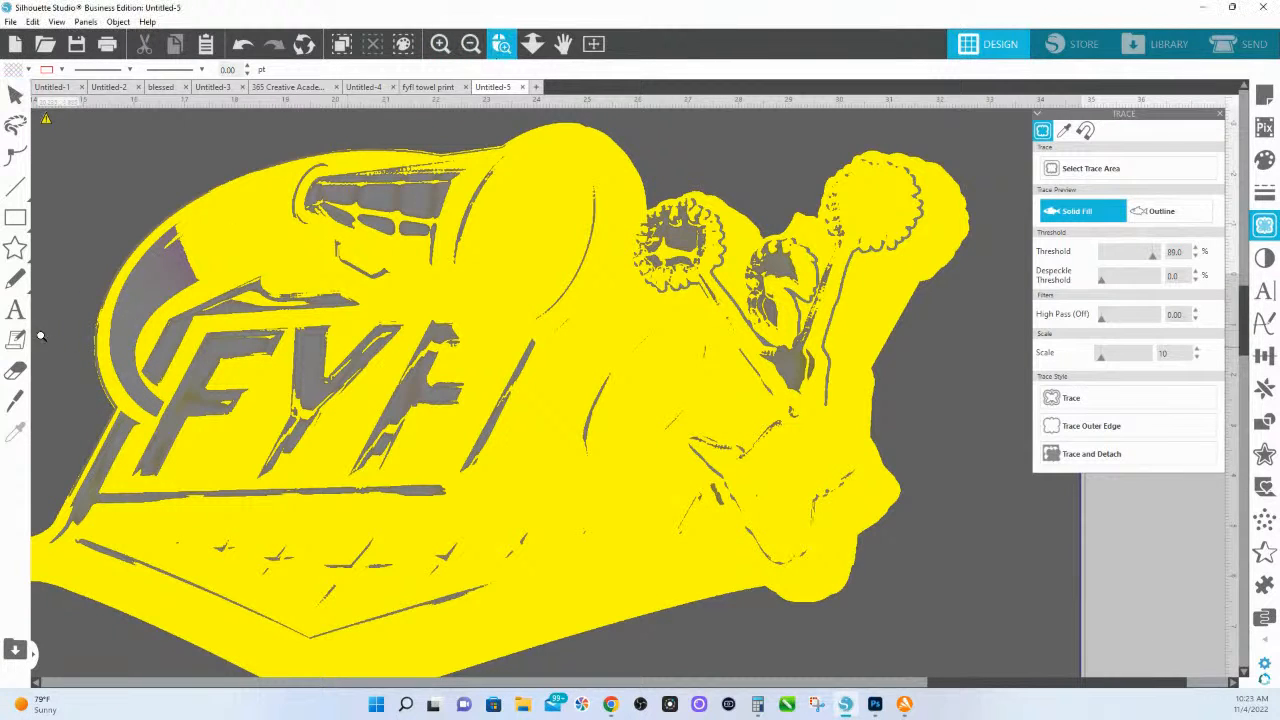
scroll(209, 417, up, 5)
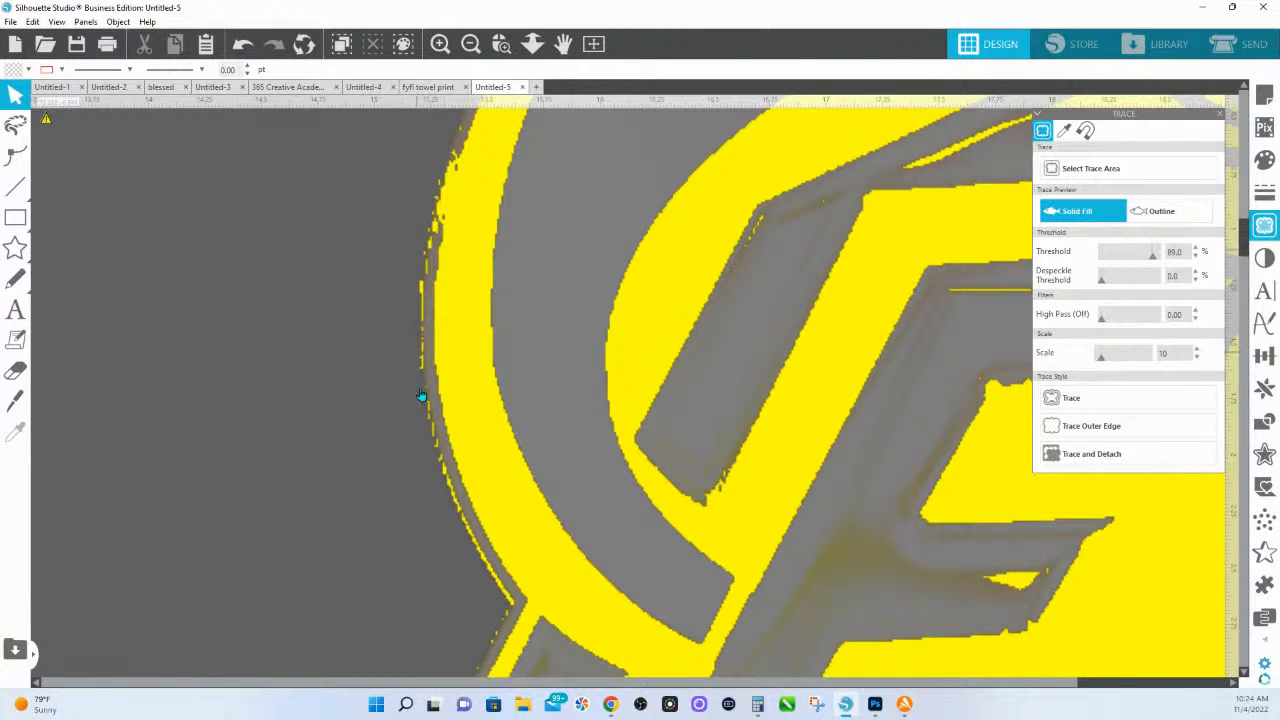
scroll(510, 588, down, 3)
scroll(540, 541, down, 3)
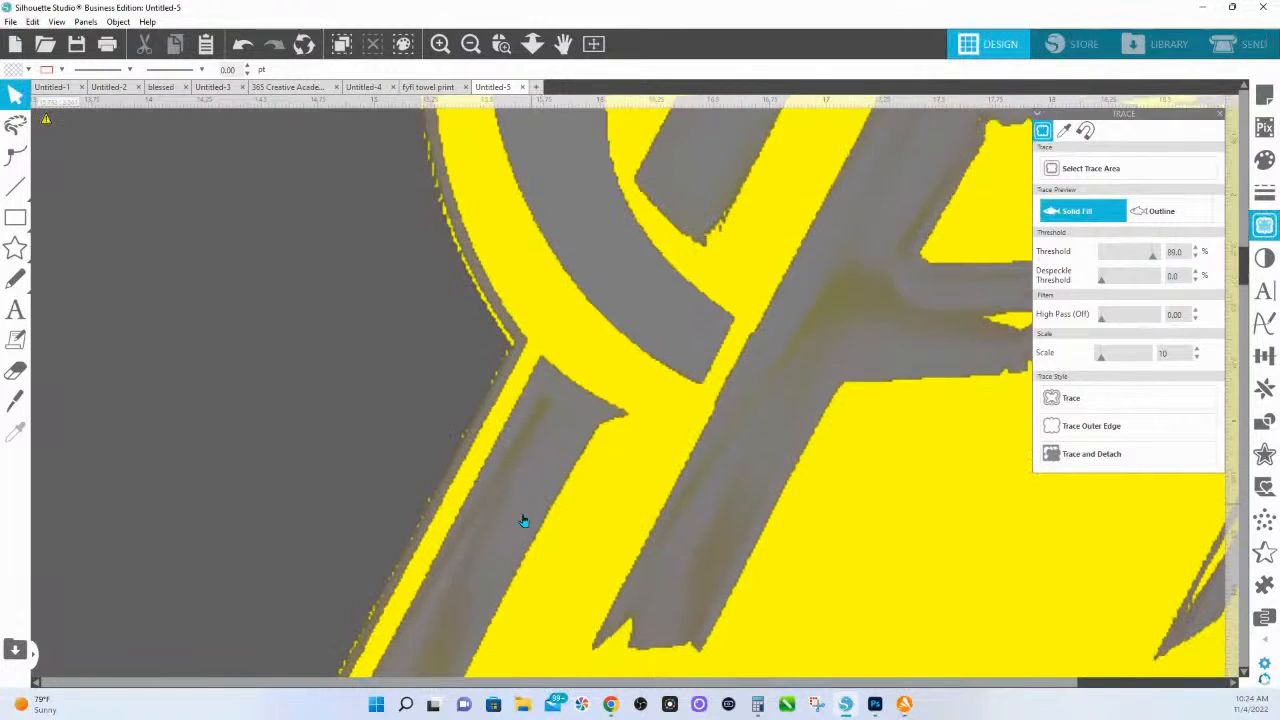
drag(1153, 257, 1157, 260)
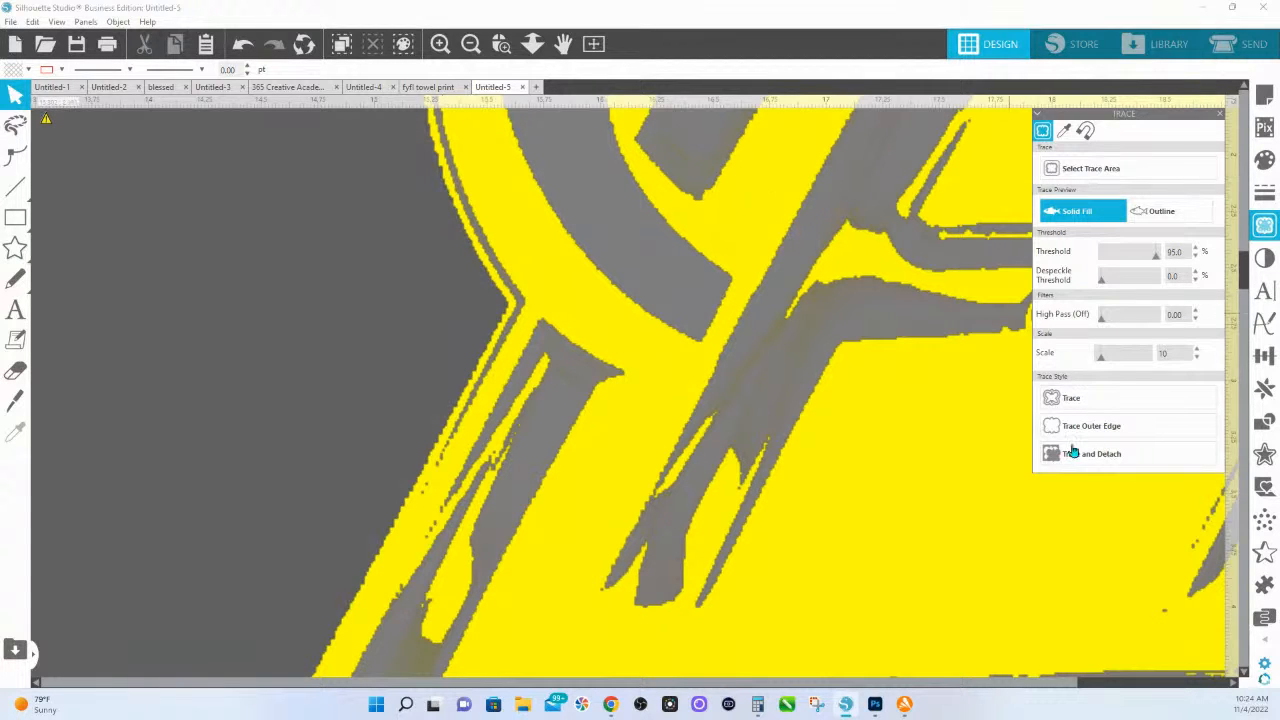
drag(1101, 359, 1054, 362)
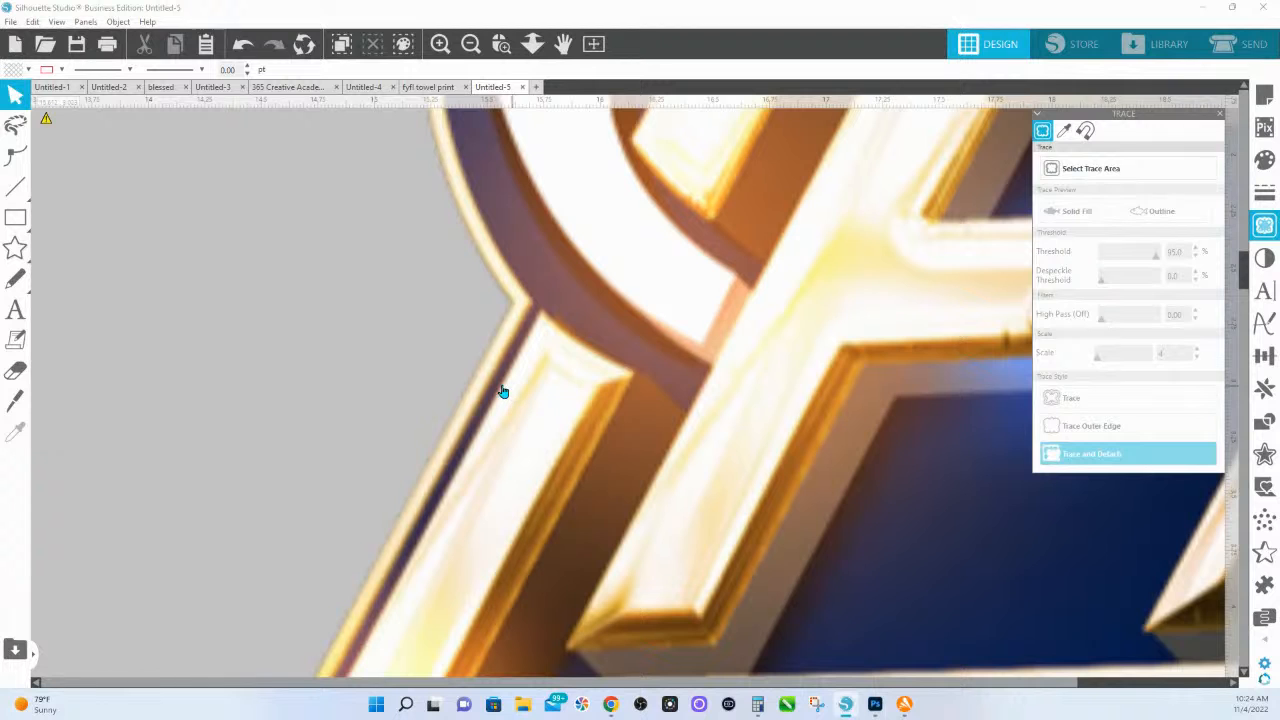
- Set the detached logo's line colour to red and inspect the cut line along its outer edge
click(452, 386)
click(452, 386)
click(457, 428)
click(55, 72)
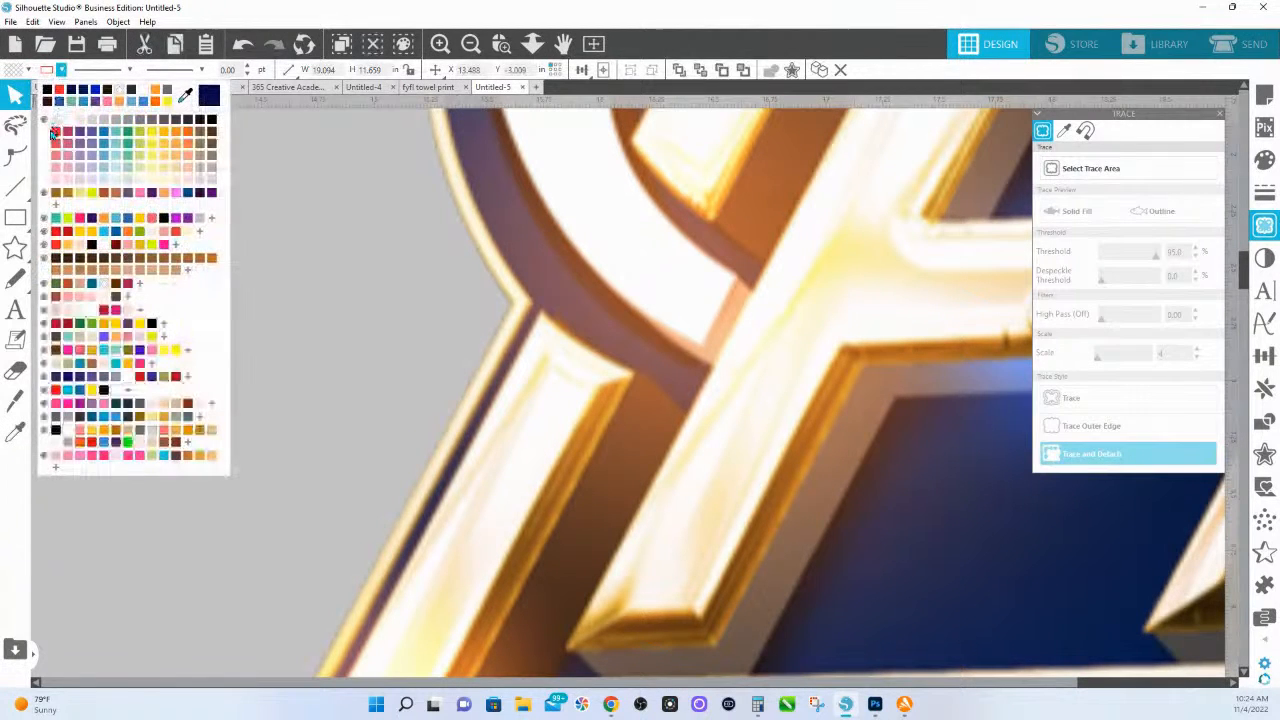
click(53, 133)
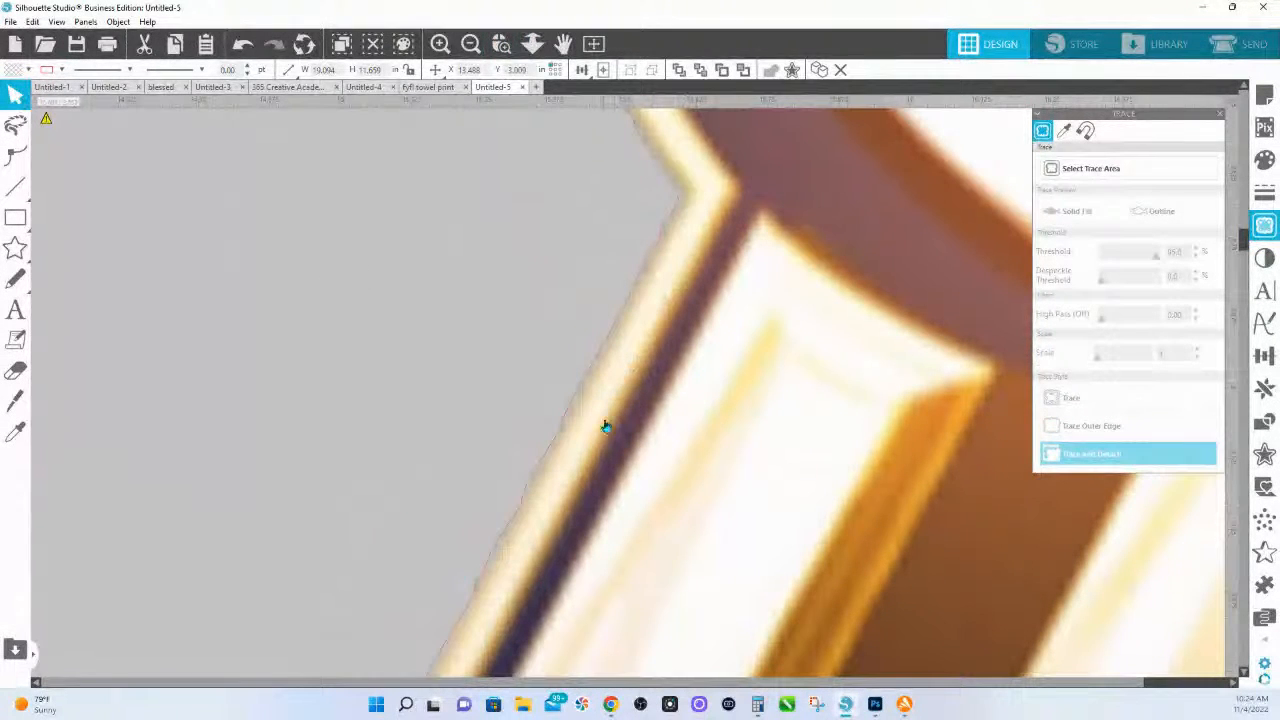
scroll(645, 255, up, 5)
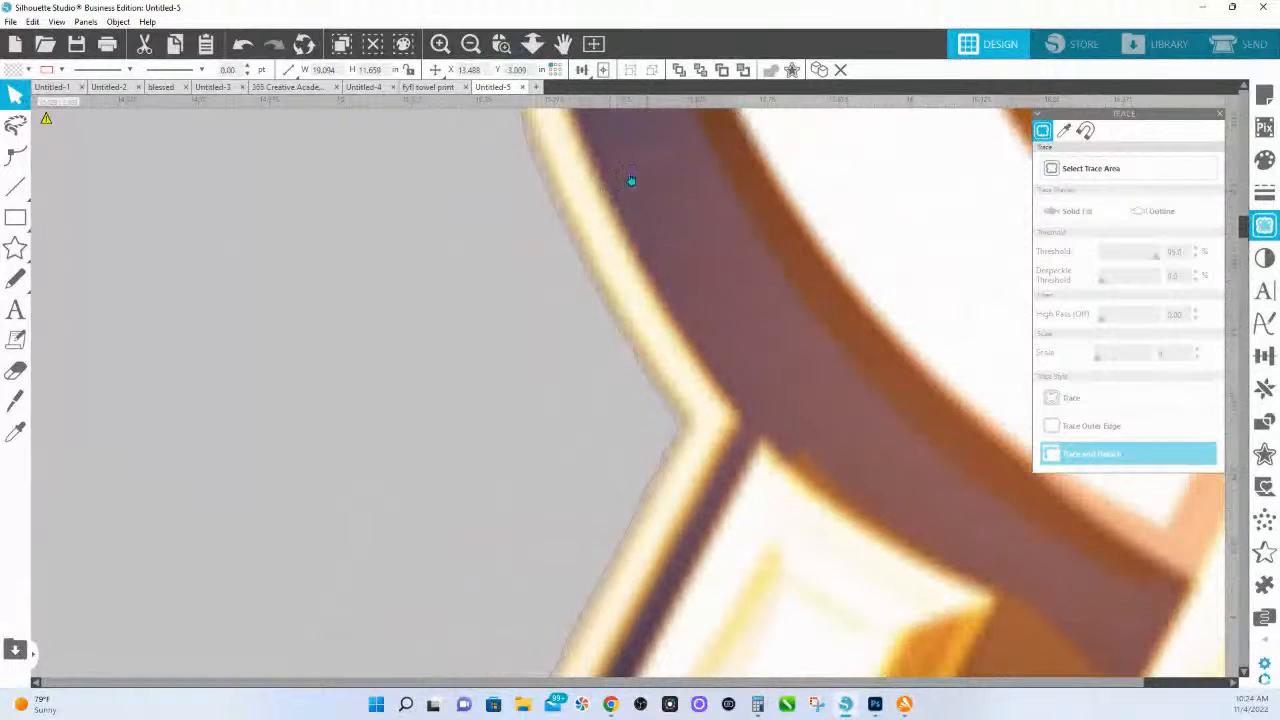
scroll(622, 196, up, 3)
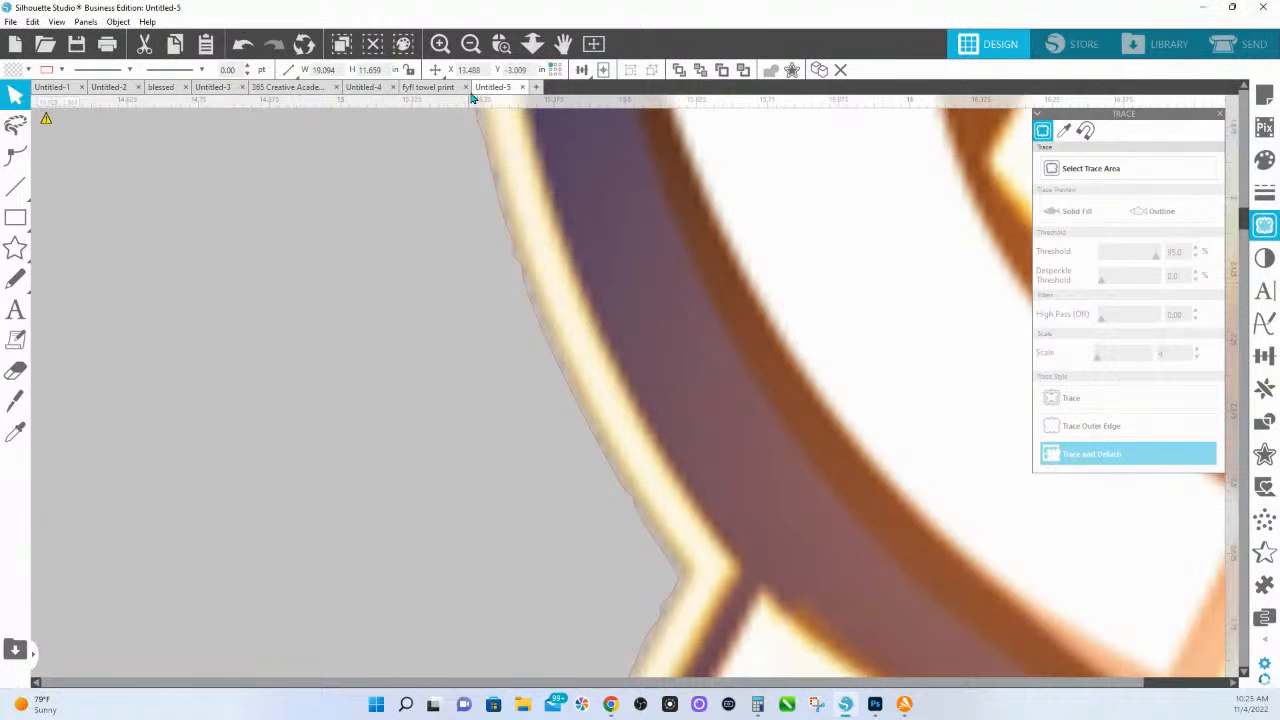
click(532, 43)
drag(493, 511, 497, 130)
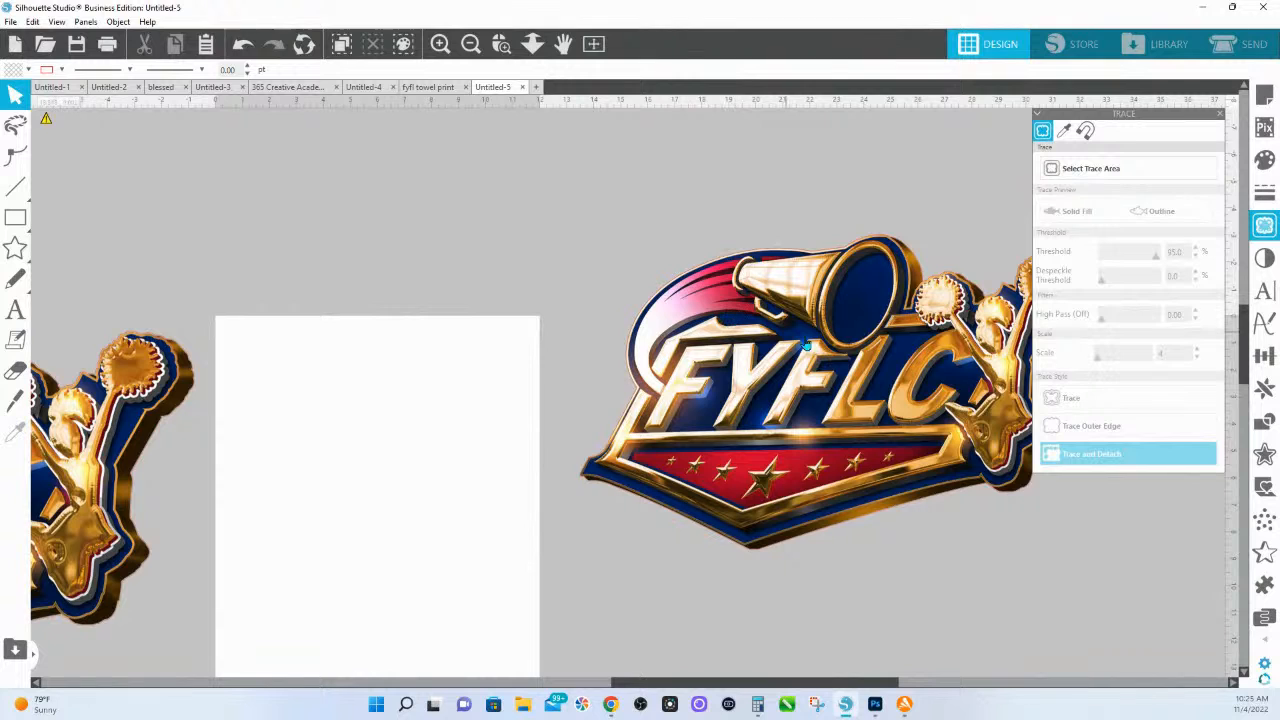
- Open the detached logo for point editing to show the points along its outline
click(532, 43)
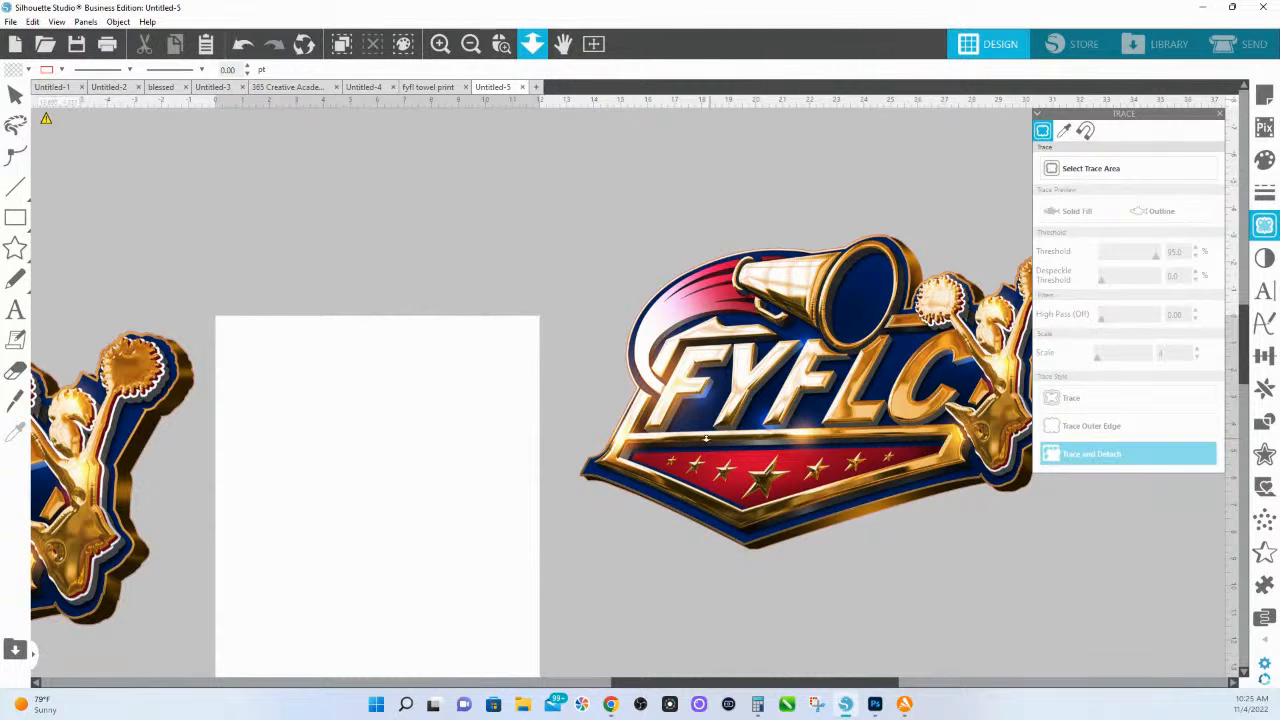
click(668, 414)
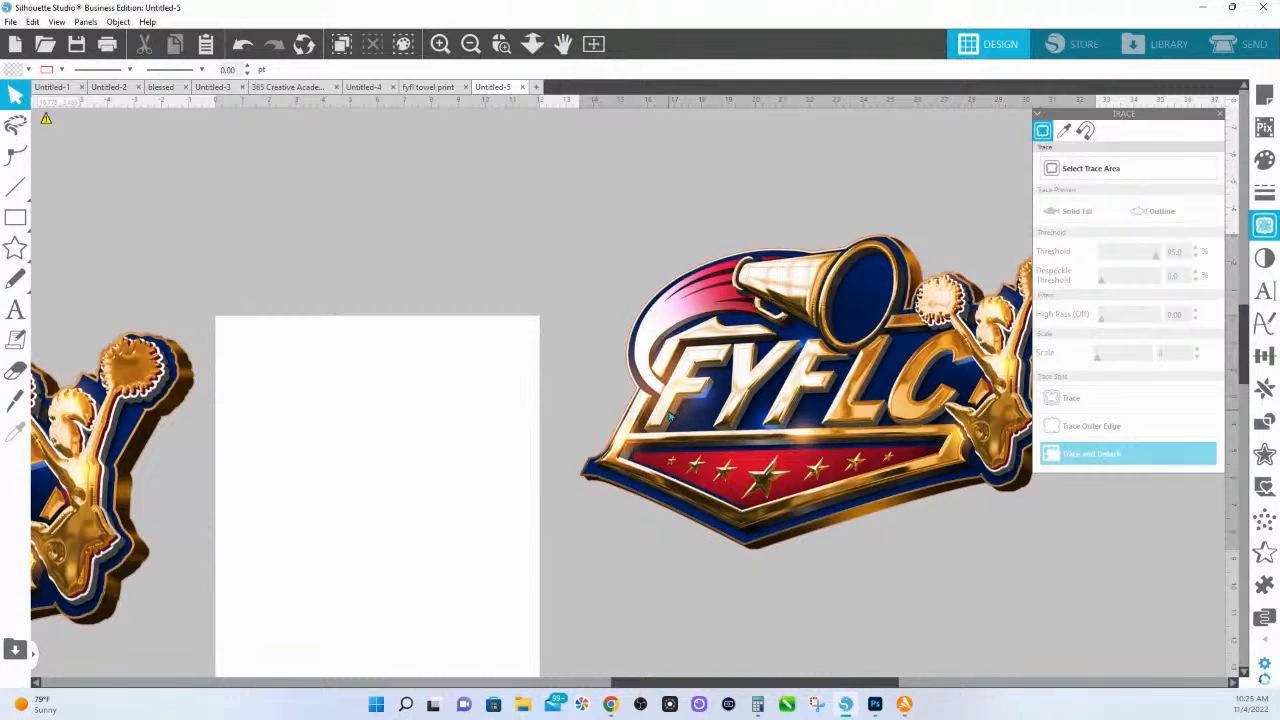
double_click(669, 416)
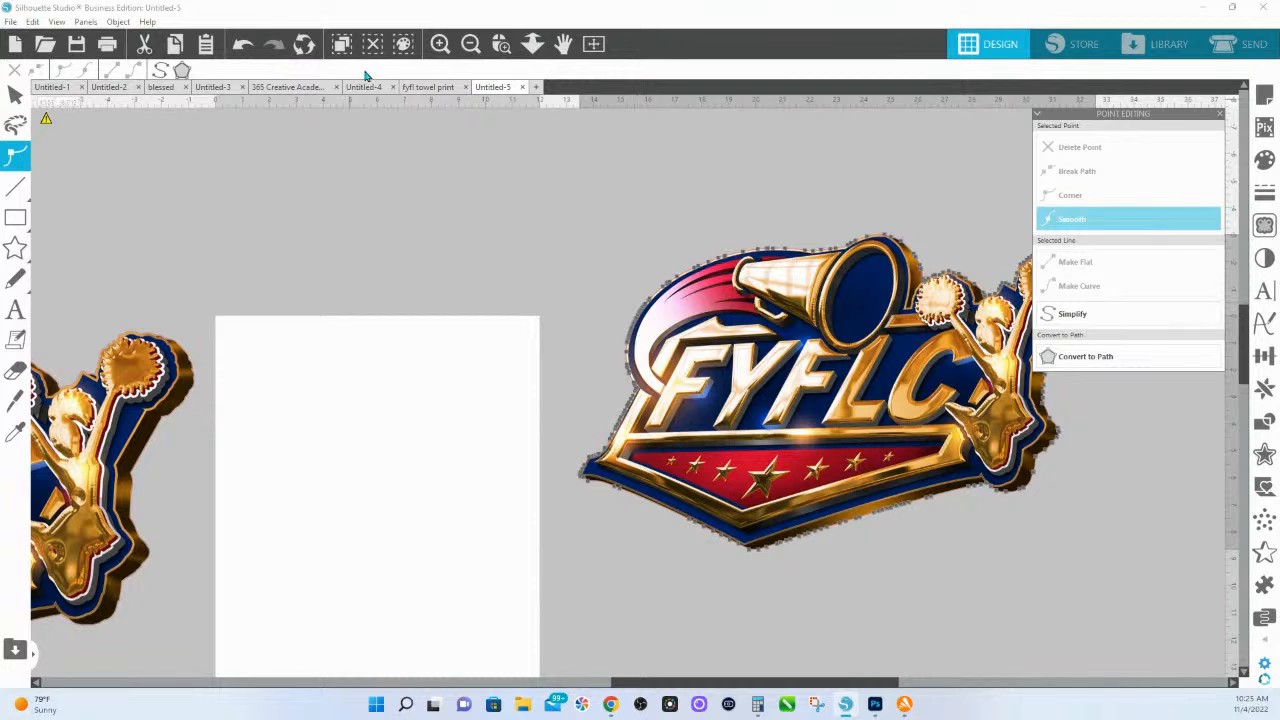
- Undo the edits to the detached logo, back to the yellow trace preview
click(242, 46)
click(242, 46)
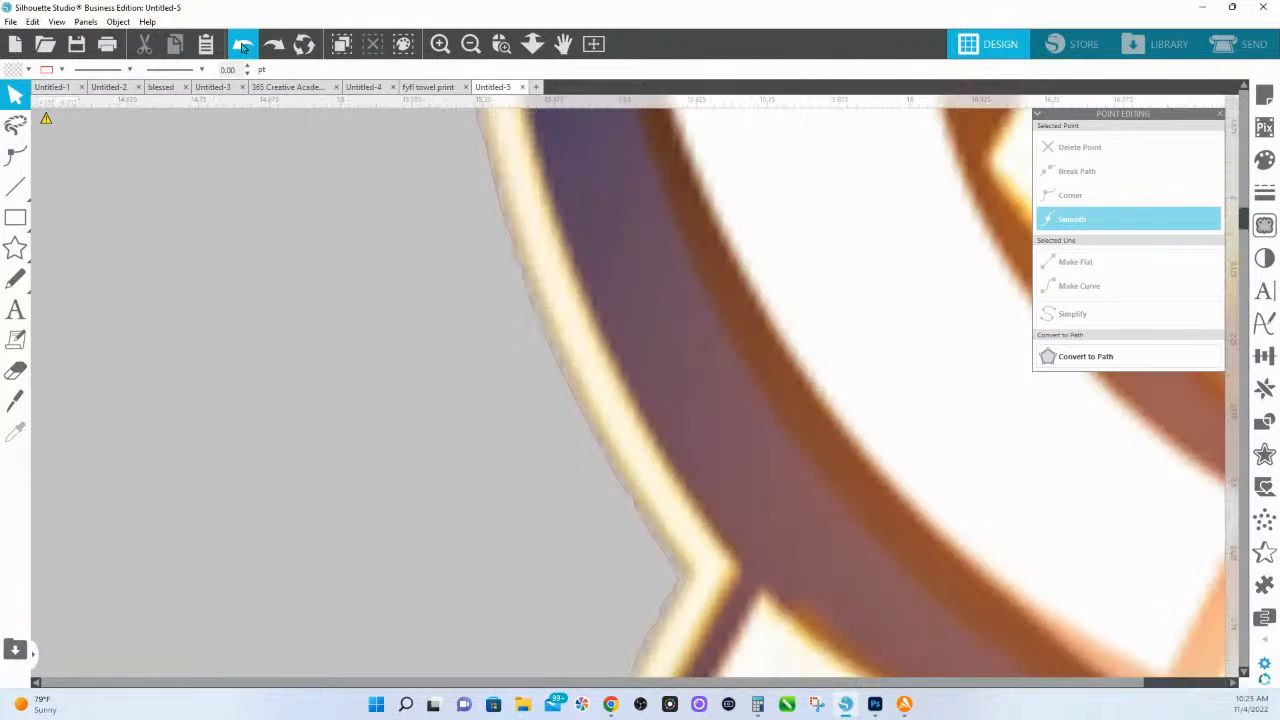
click(242, 46)
click(242, 46)
click(242, 47)
click(242, 47)
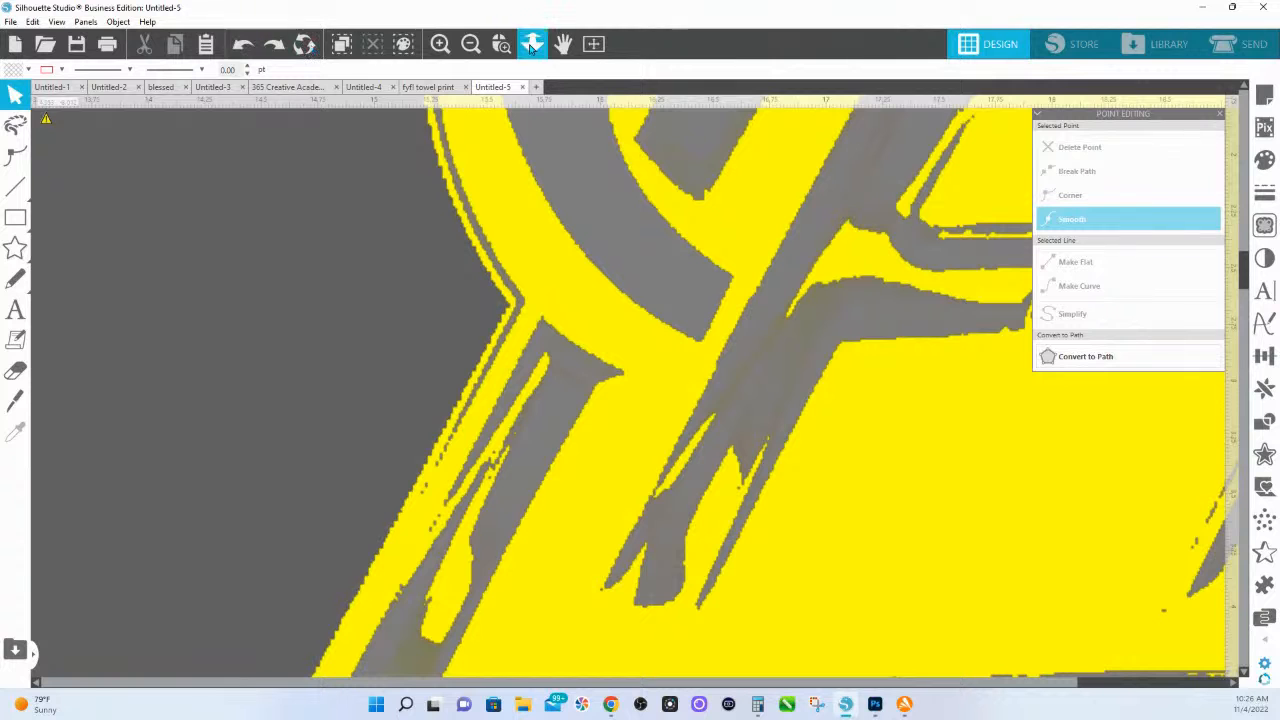
- Move the trace area off the logo, delete it, and briefly show the untraced logo's boundary points
click(531, 44)
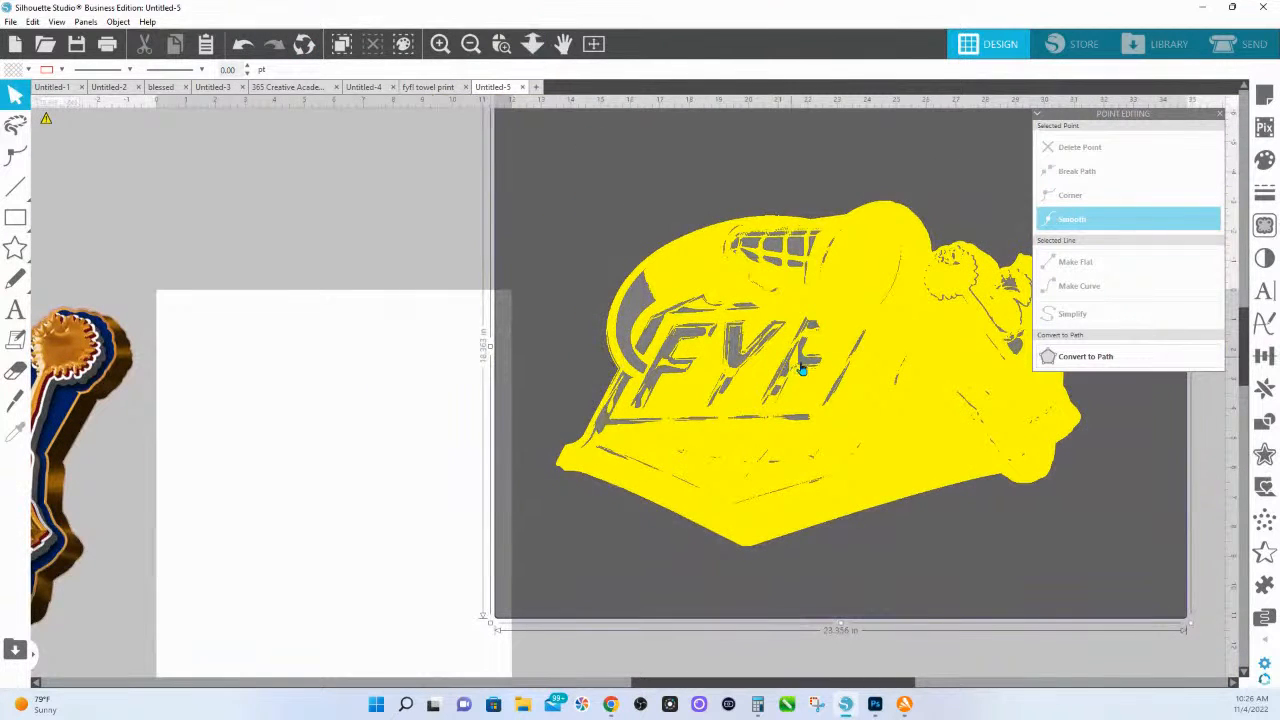
drag(802, 369, 277, 561)
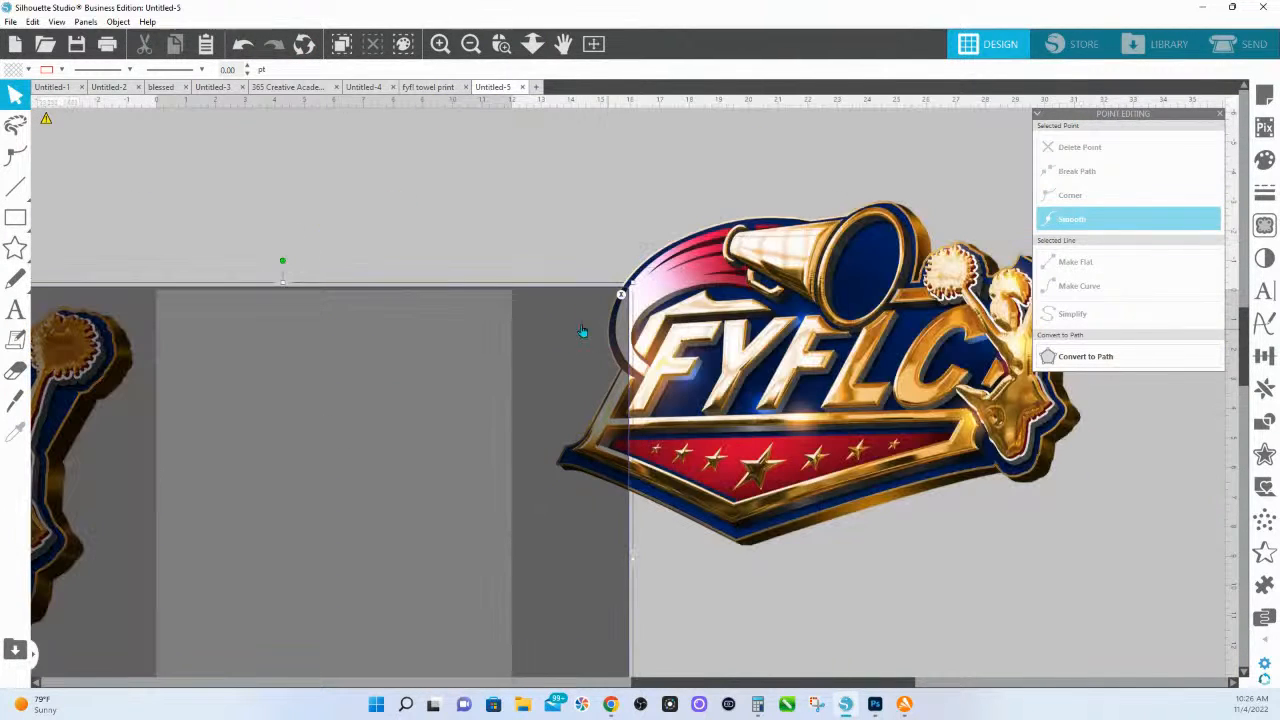
key(Delete)
double_click(690, 286)
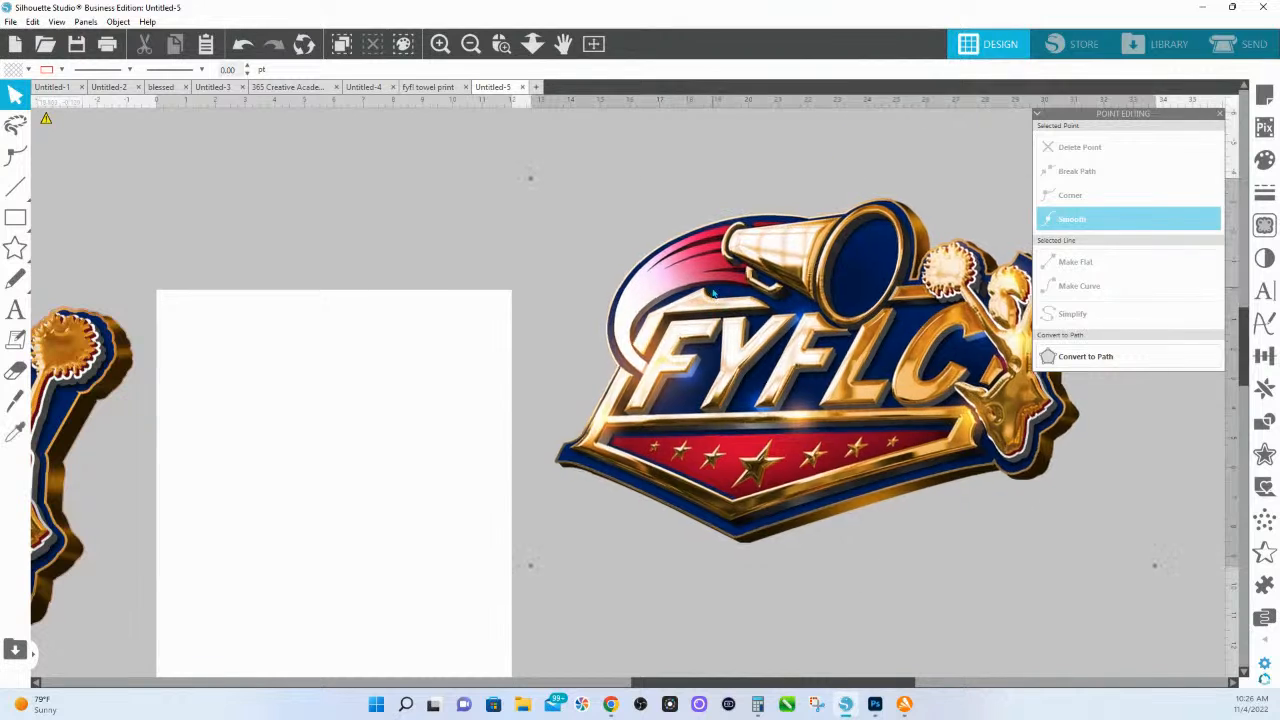
click(668, 171)
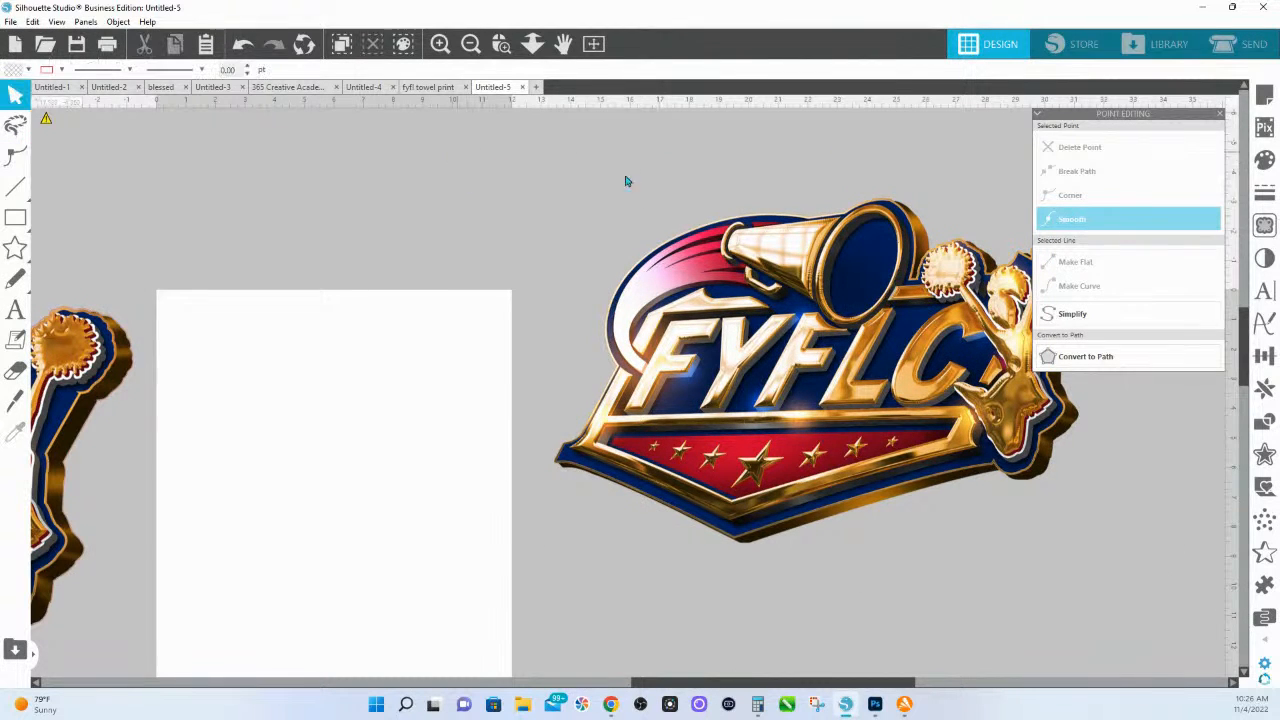
- Draw a wide ellipse around most of the FYFLC logo and shift the logo slightly down inside it
key(space)
drag(808, 296, 611, 294)
click(15, 217)
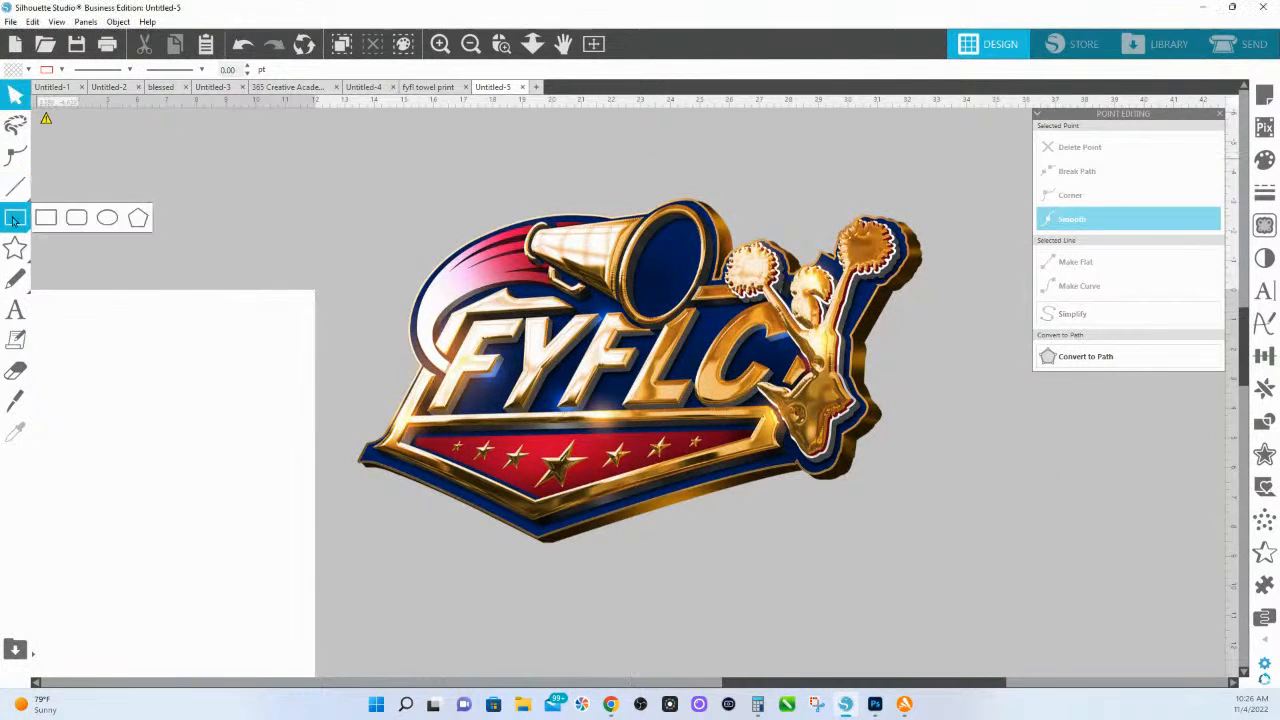
click(104, 216)
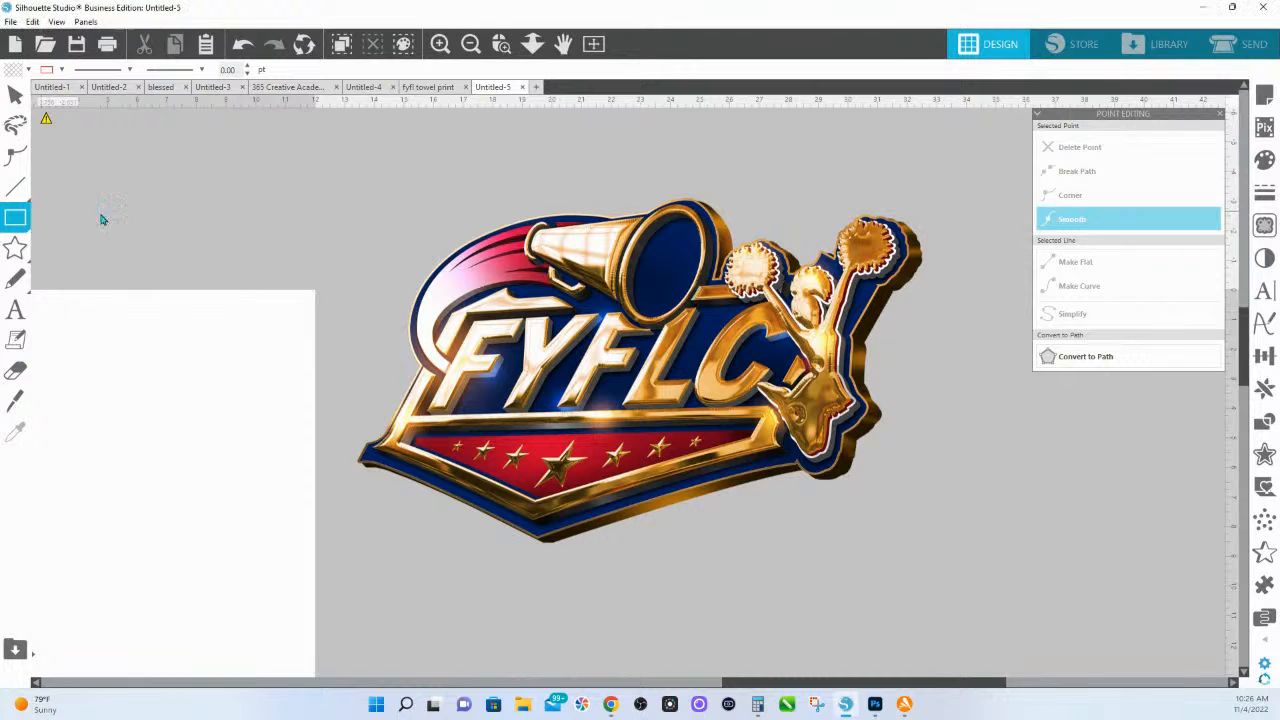
mouse_move(359, 186)
mouse_down()
mouse_move(614, 457)
mouse_move(965, 571)
mouse_up()
mouse_move(873, 522)
mouse_down()
mouse_move(875, 508)
mouse_move(870, 542)
mouse_up()
click(865, 527)
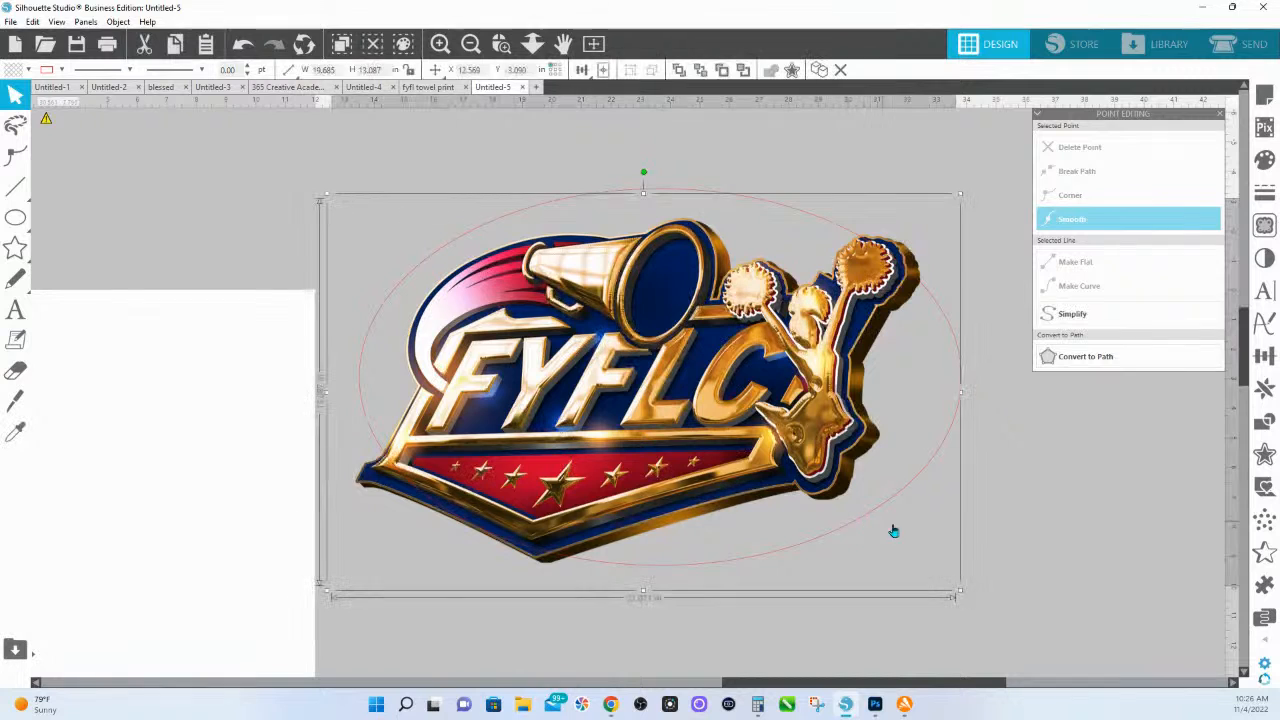
- Open the ellipse for point editing and add extra points spaced around its whole outline
double_click(932, 466)
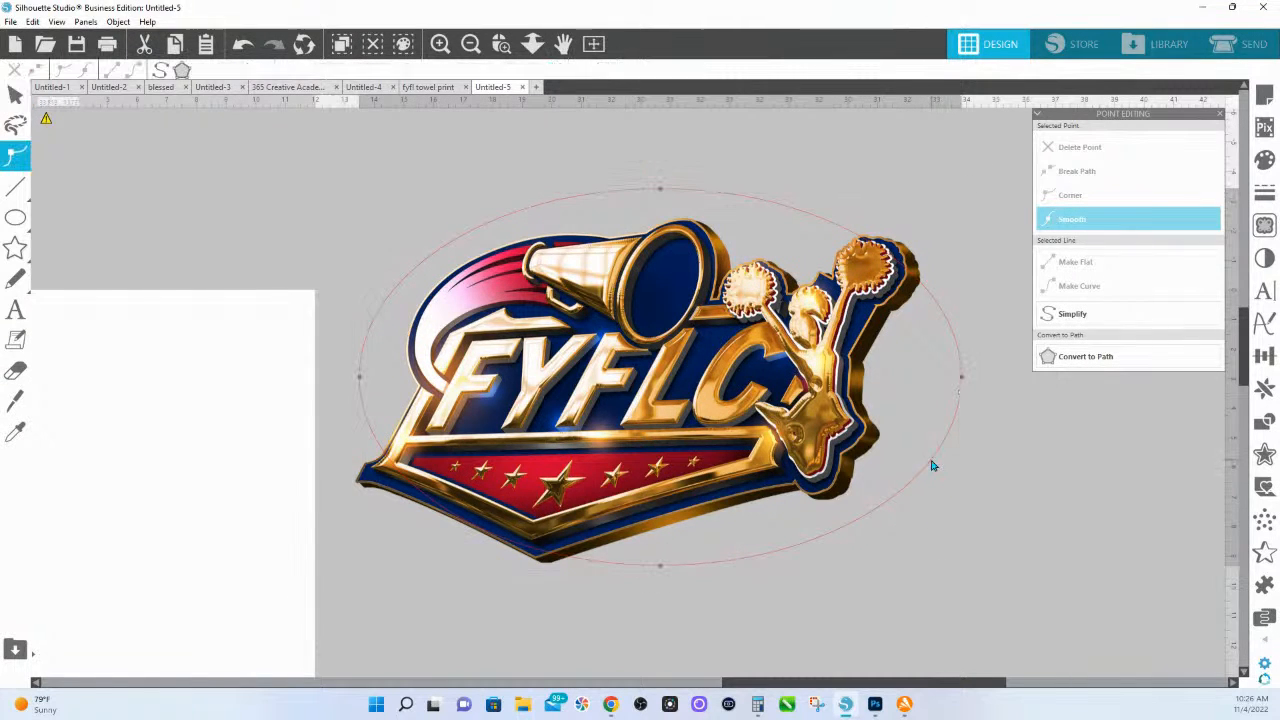
click(945, 318)
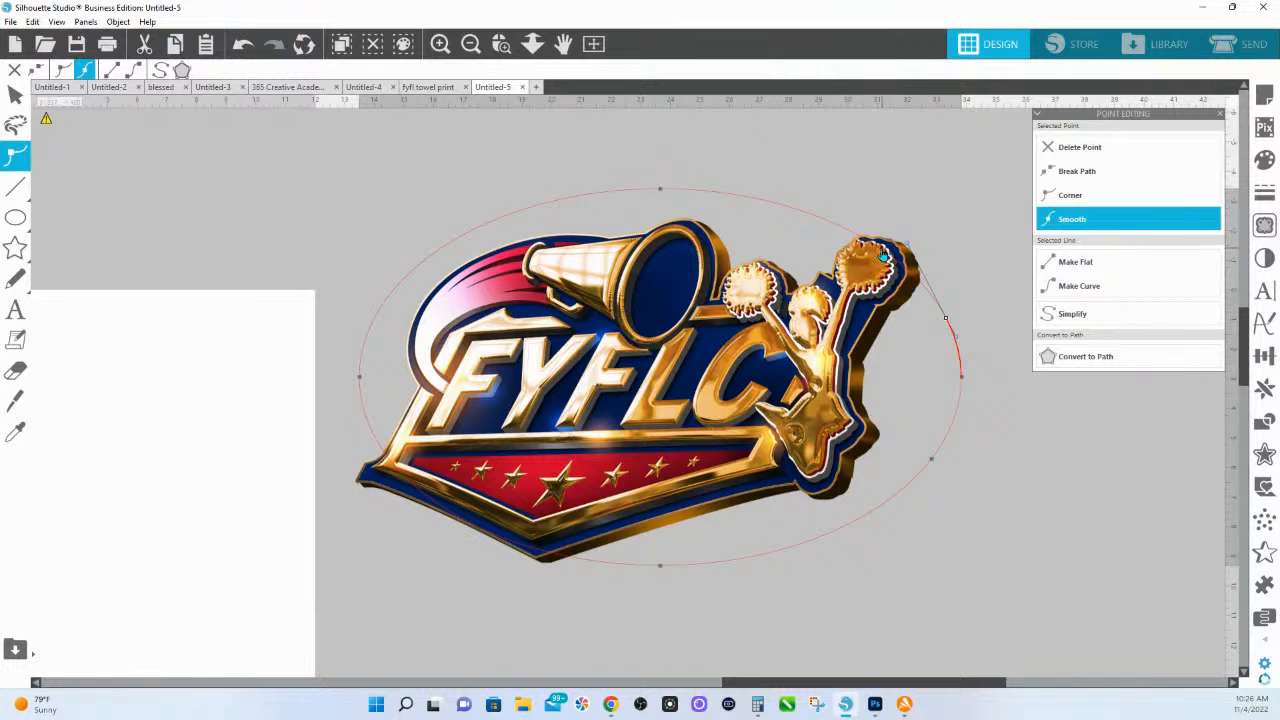
click(831, 221)
click(701, 189)
click(553, 200)
click(466, 233)
click(377, 309)
click(391, 461)
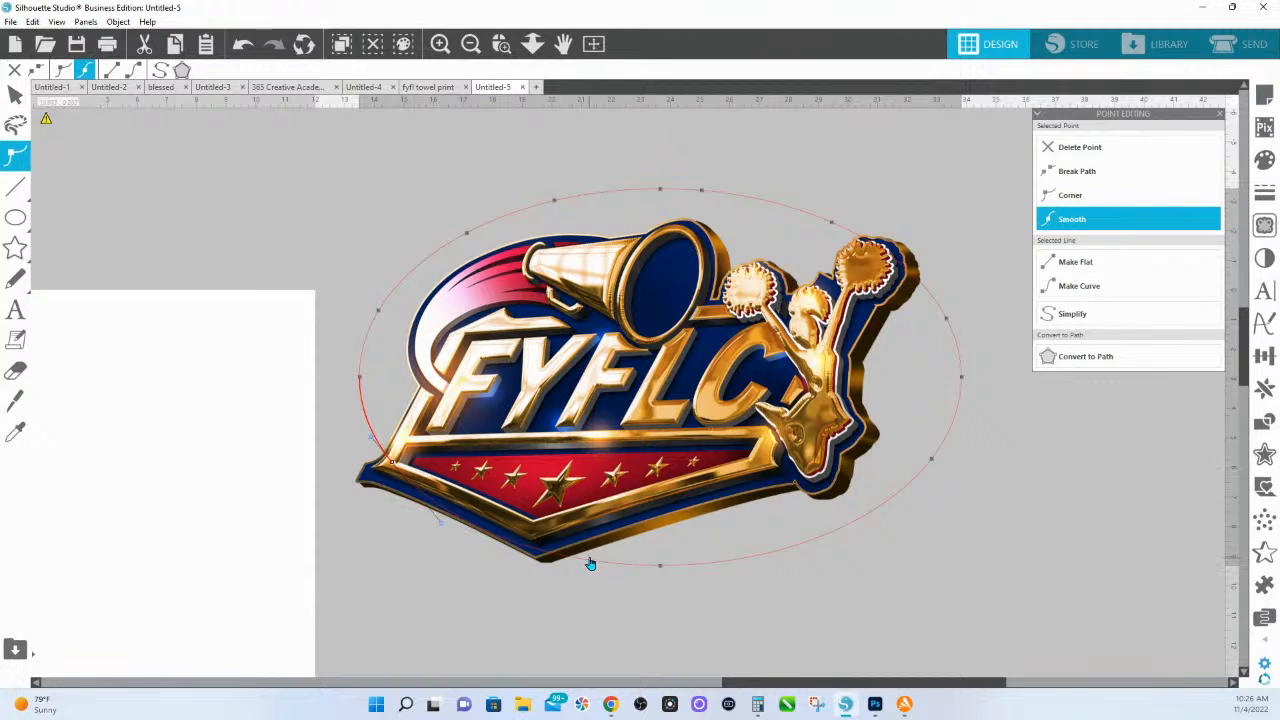
click(592, 563)
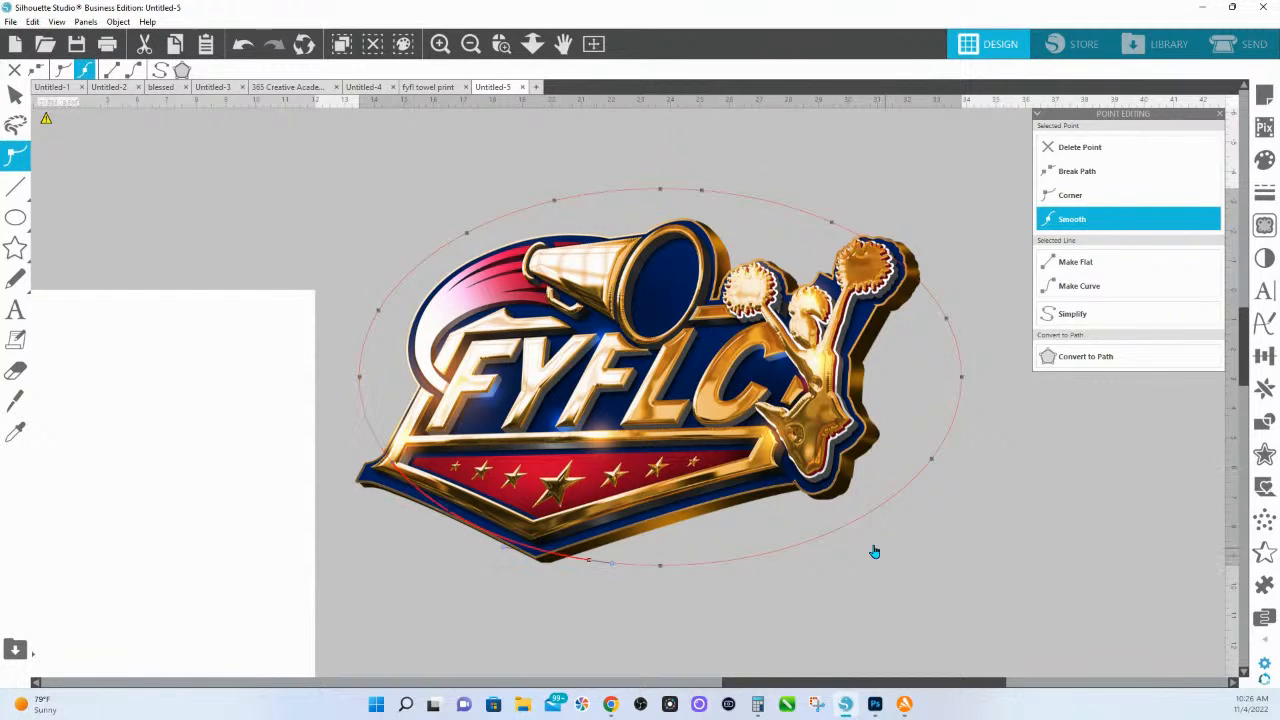
click(816, 537)
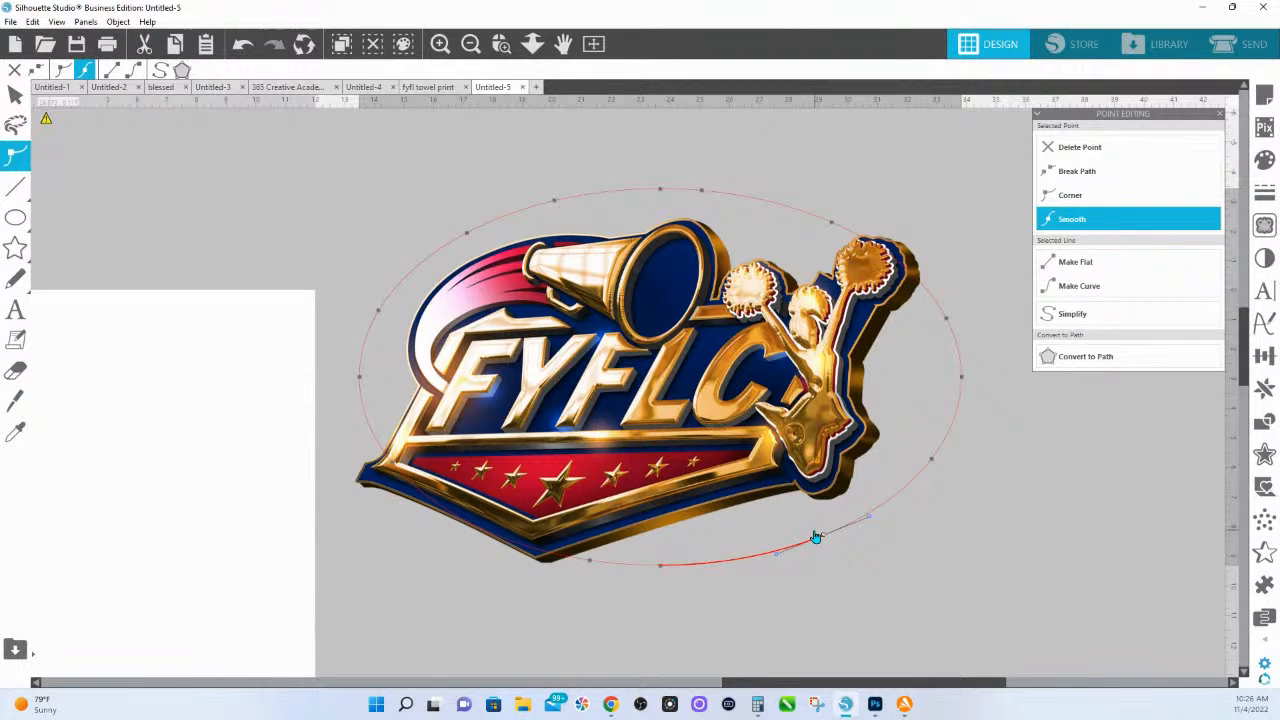
click(820, 535)
- Select all of the ellipse's points, convert them to corner points, and leave point editing
drag(293, 148, 1014, 680)
click(1094, 195)
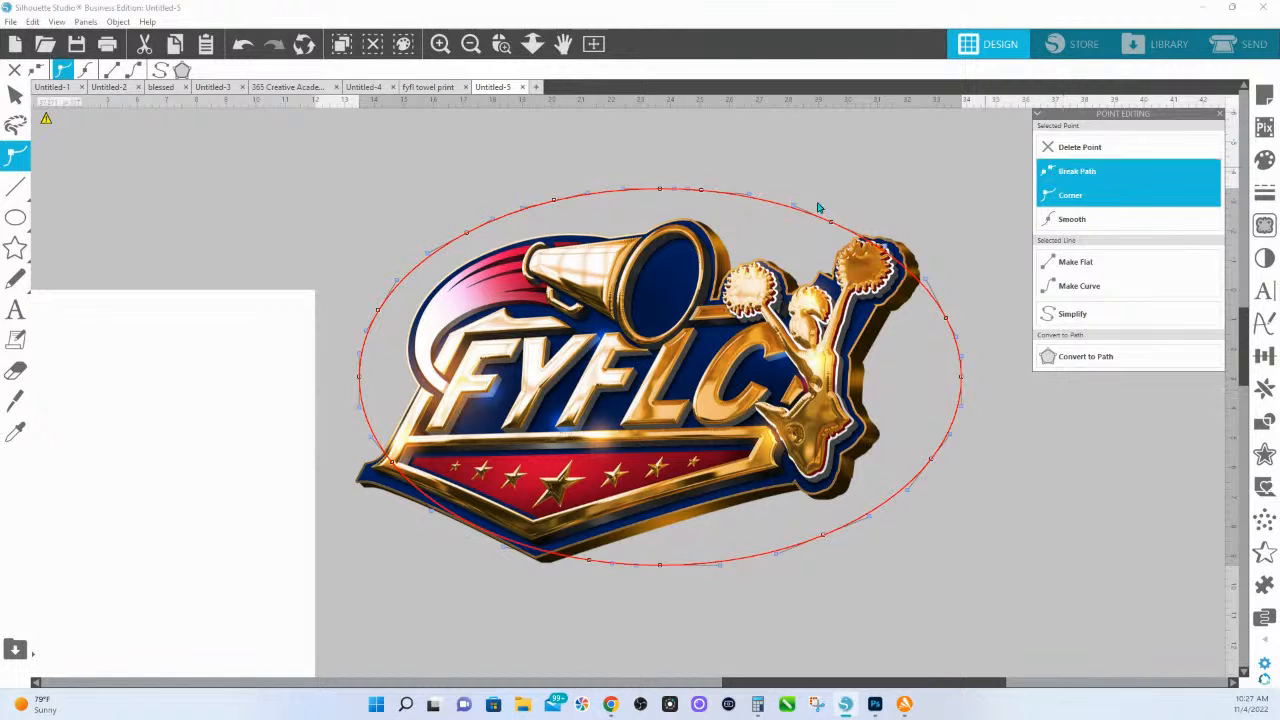
click(731, 163)
click(626, 197)
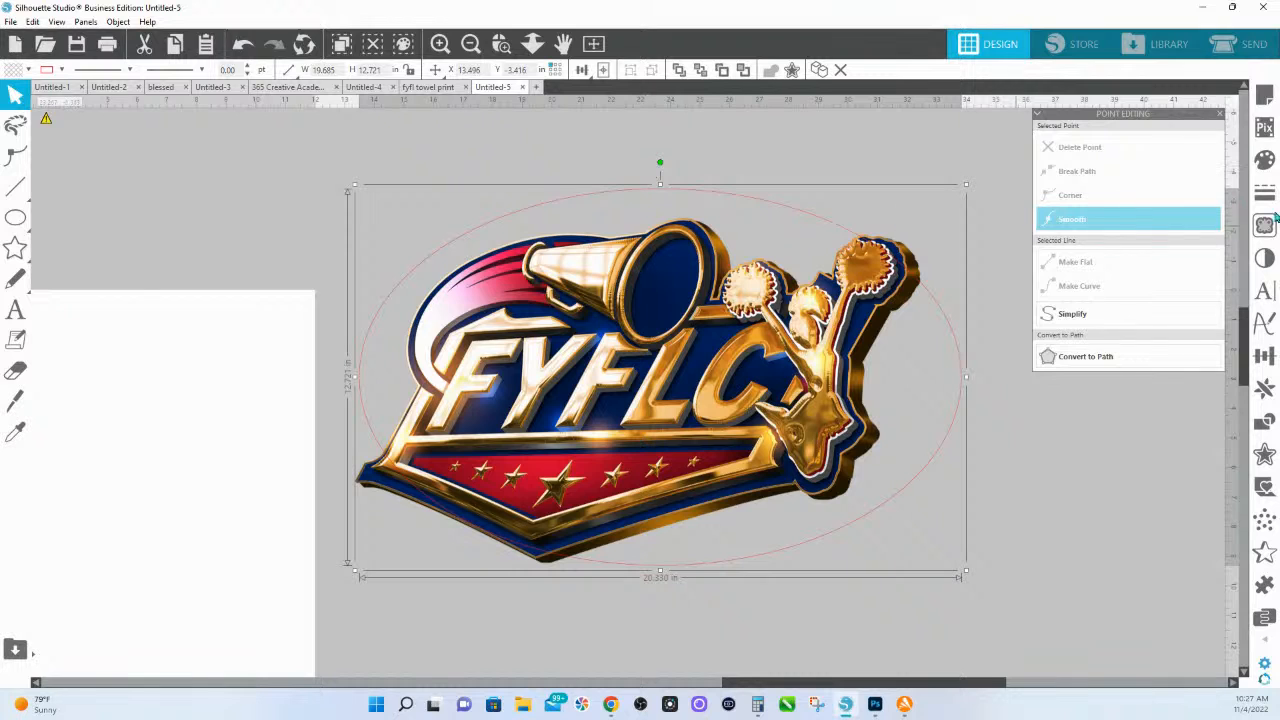
- Fill the ellipse with lime green and set the fill transparency to 100%
click(1265, 160)
click(1139, 224)
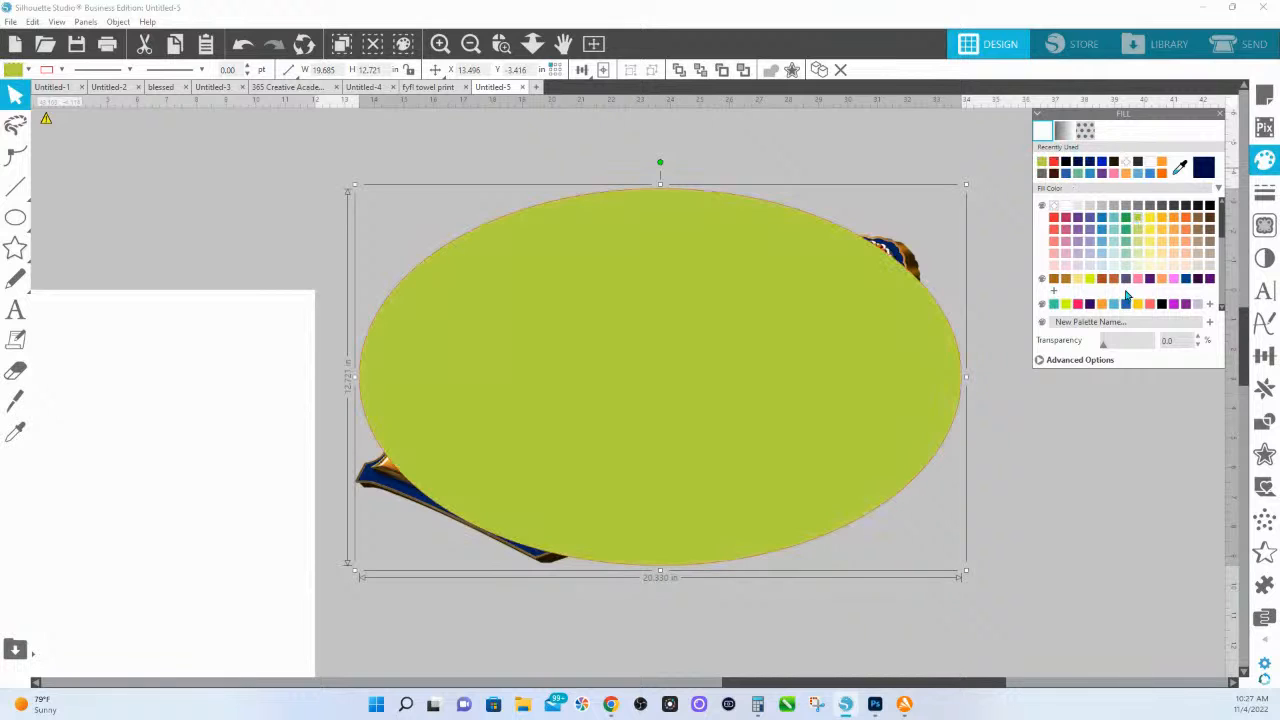
drag(1104, 344, 1158, 347)
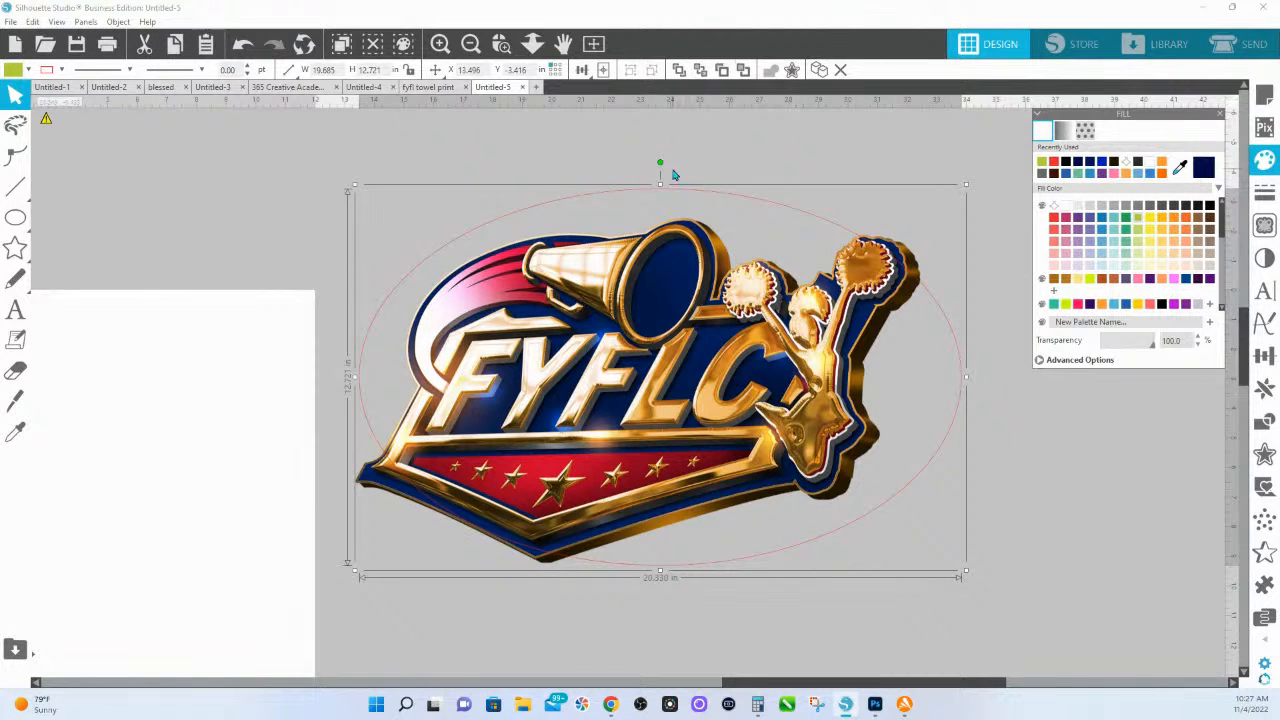
- Reopen the ellipse for point editing and move its uppermost point onto the notch where the megaphone's rim meets its barrel
click(501, 43)
drag(353, 214, 1090, 419)
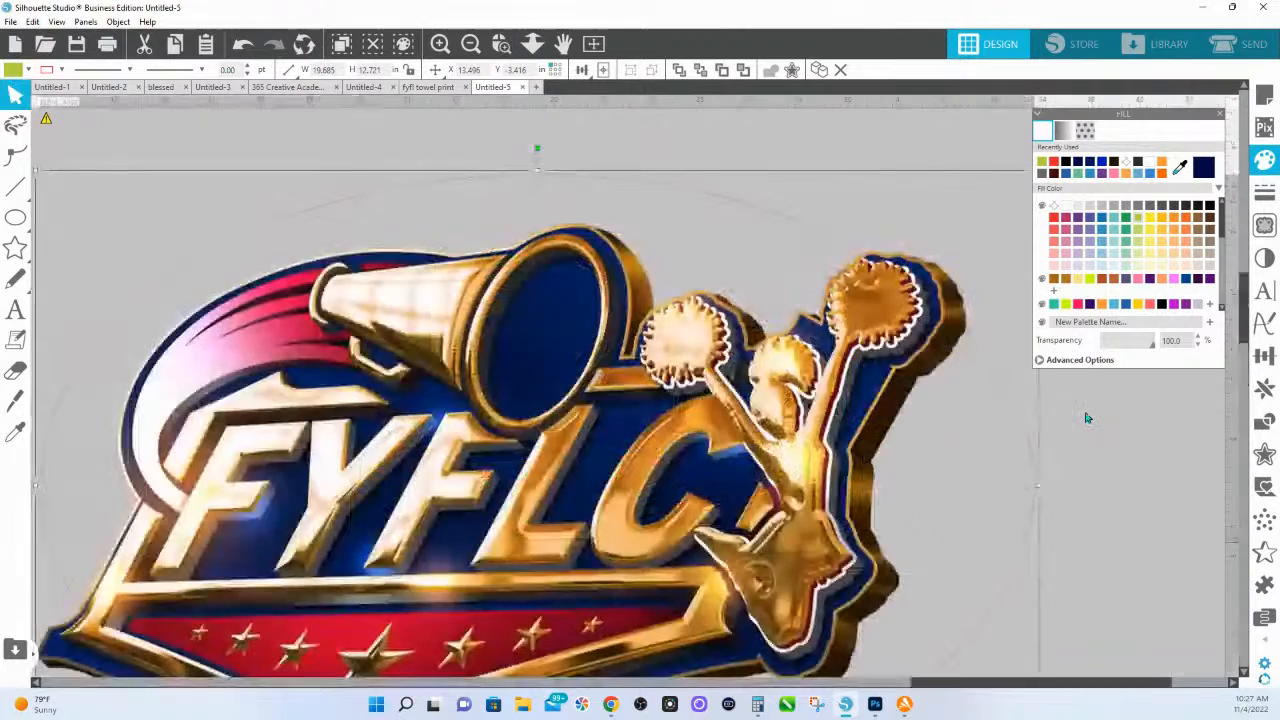
click(501, 45)
drag(197, 203, 1069, 420)
drag(509, 331, 857, 363)
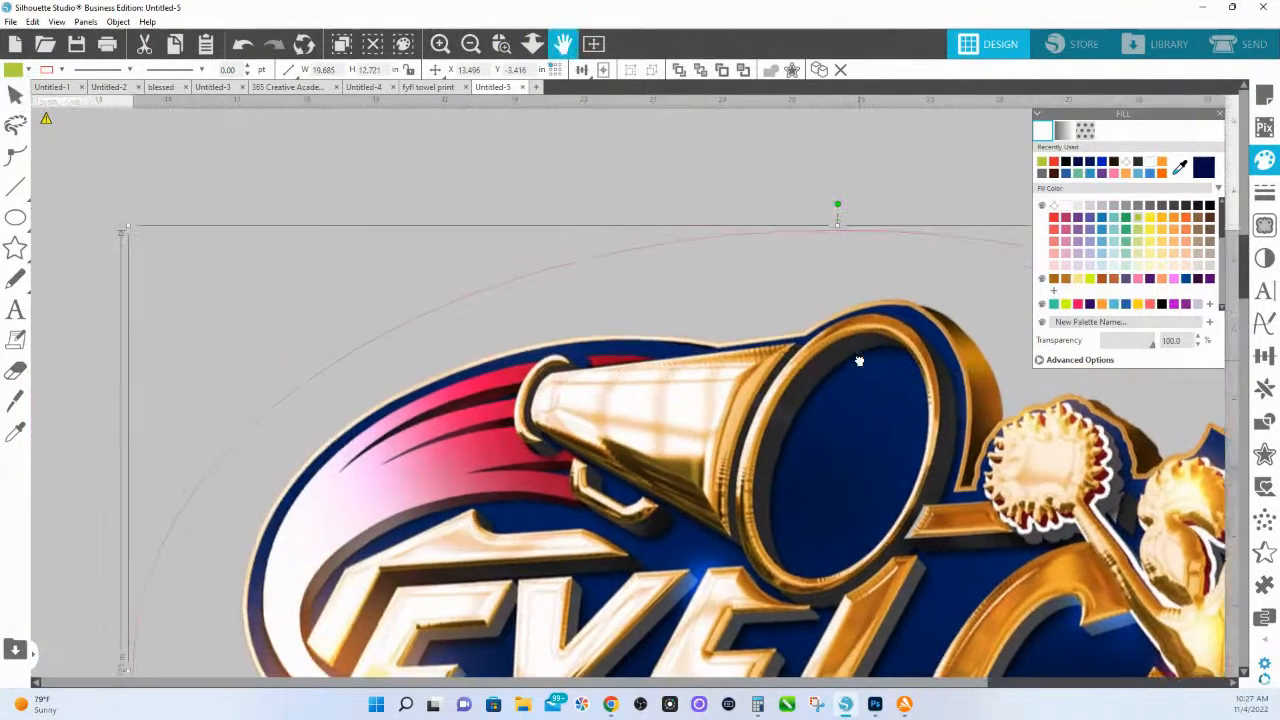
click(781, 186)
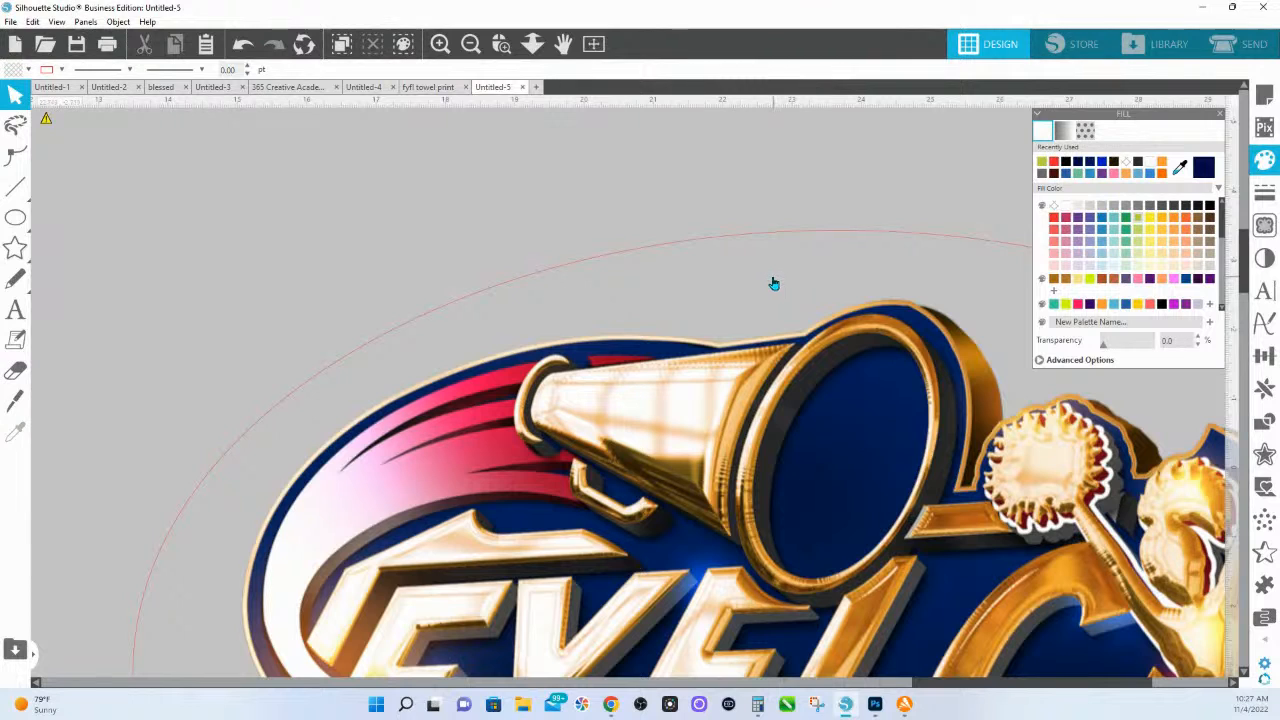
double_click(752, 263)
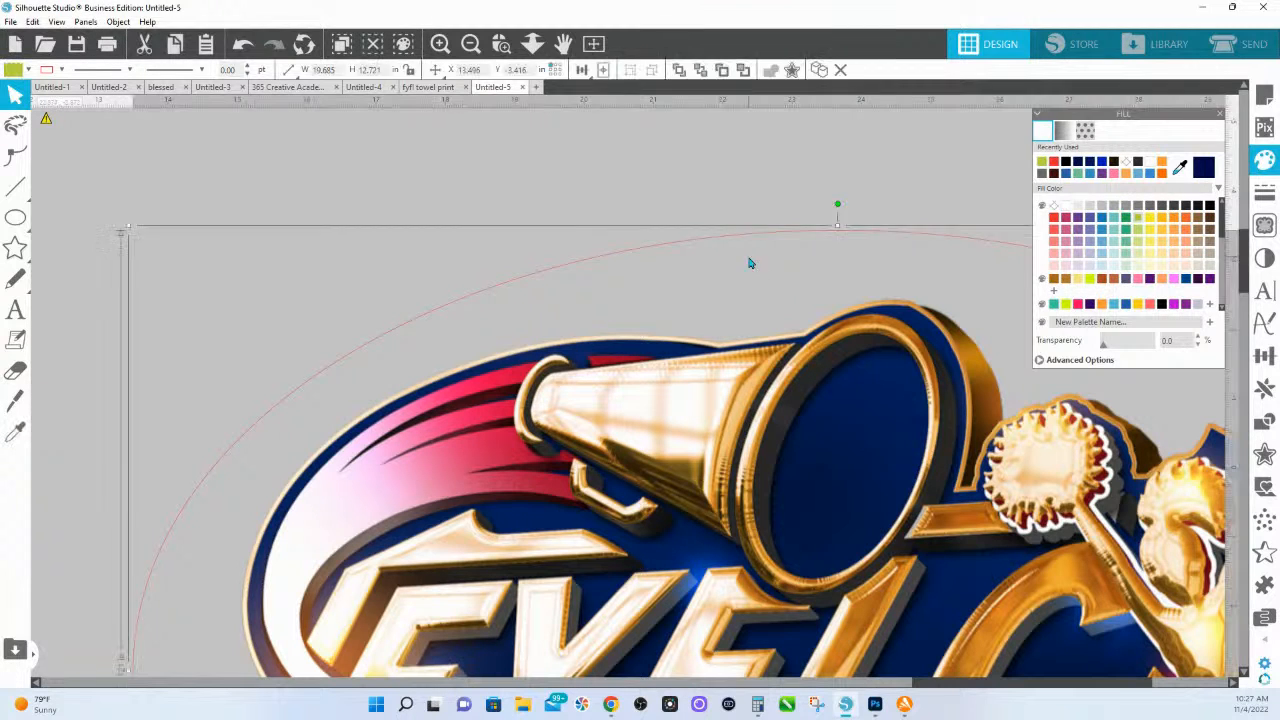
drag(841, 233, 826, 314)
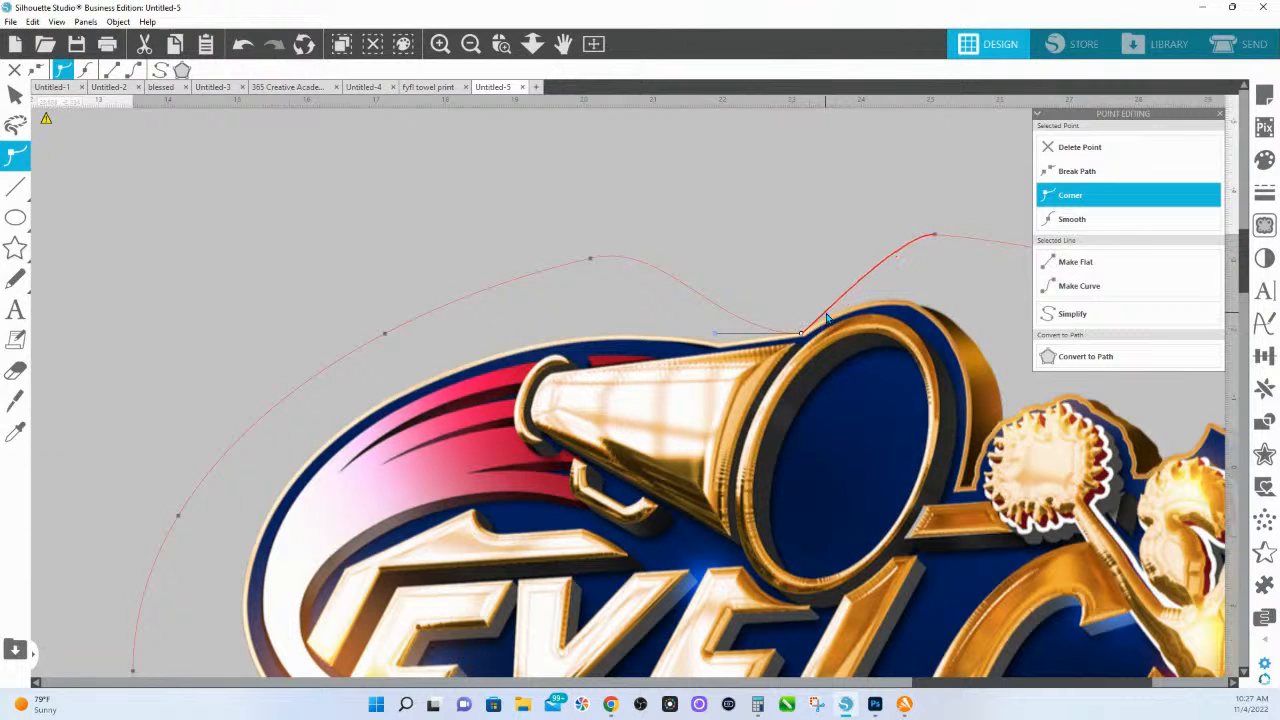
- Add a smooth point at the dip along the megaphone's upper edge and fit the segment to the rim notch against that edge
click(735, 319)
drag(736, 318, 719, 342)
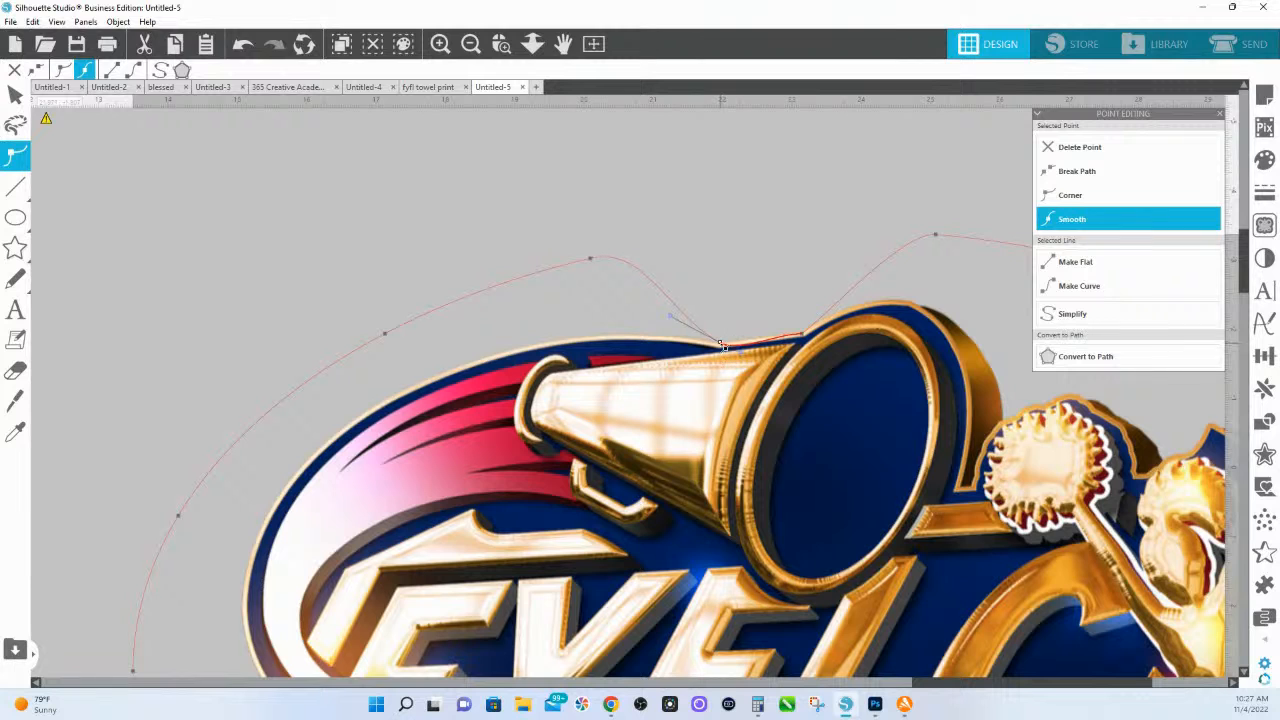
key(z)
drag(441, 222, 1046, 427)
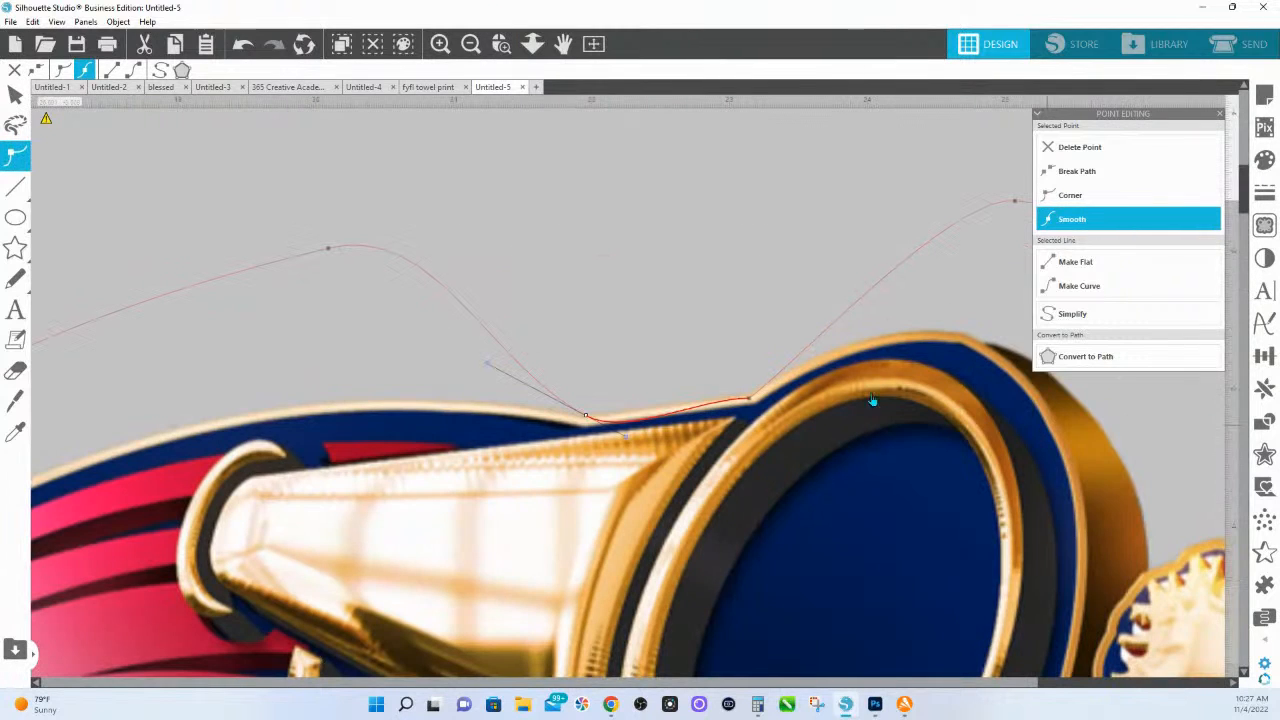
drag(626, 436, 628, 413)
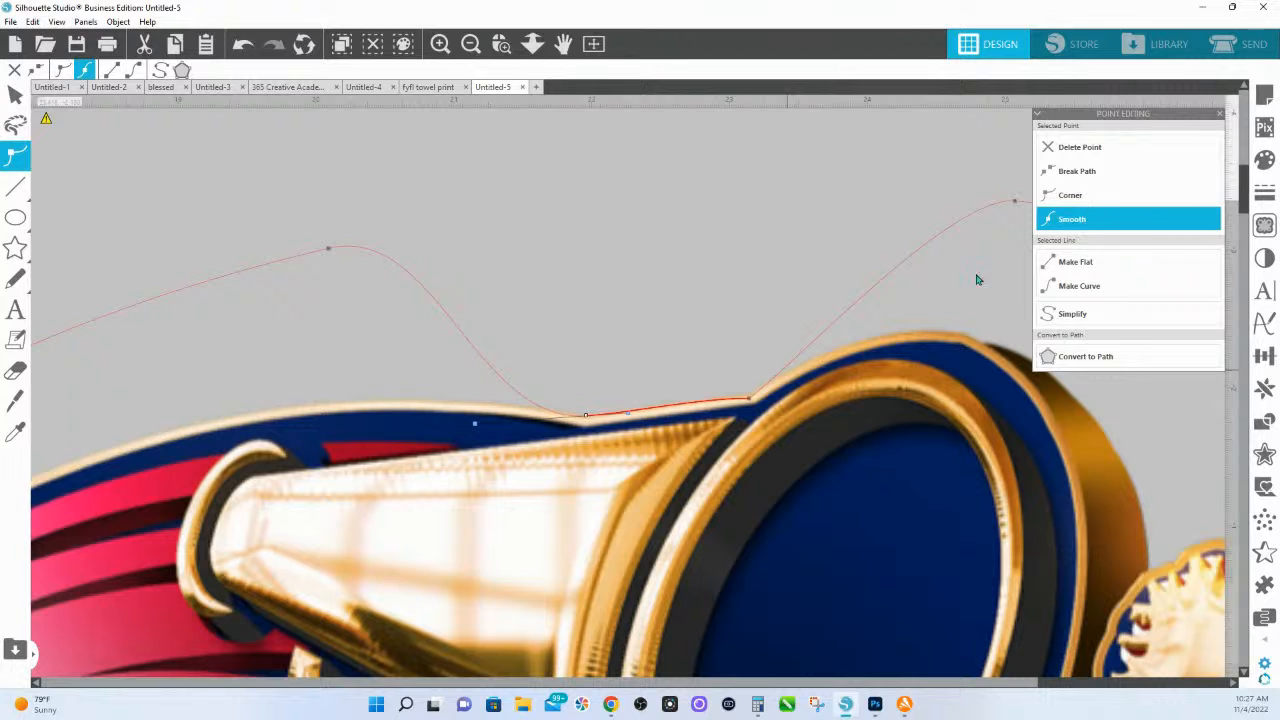
click(745, 401)
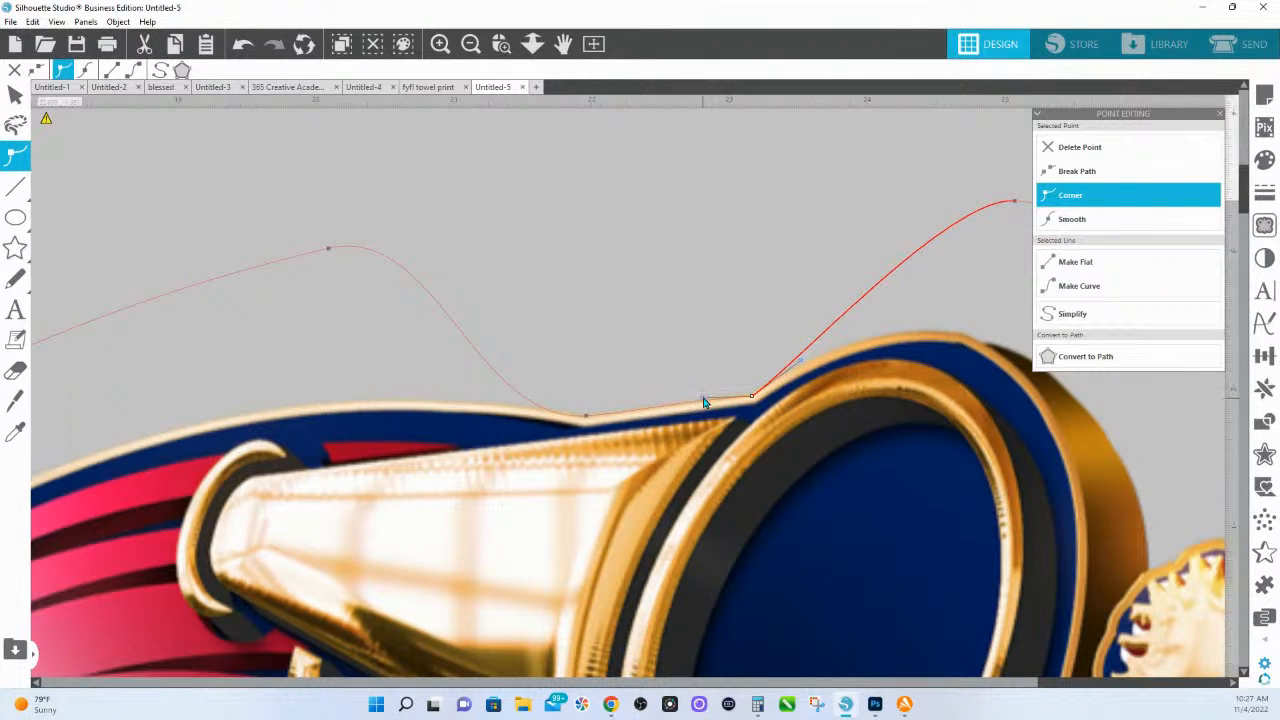
- Convert the point at the dip to a corner and angle its outer handle away from the logo
click(588, 415)
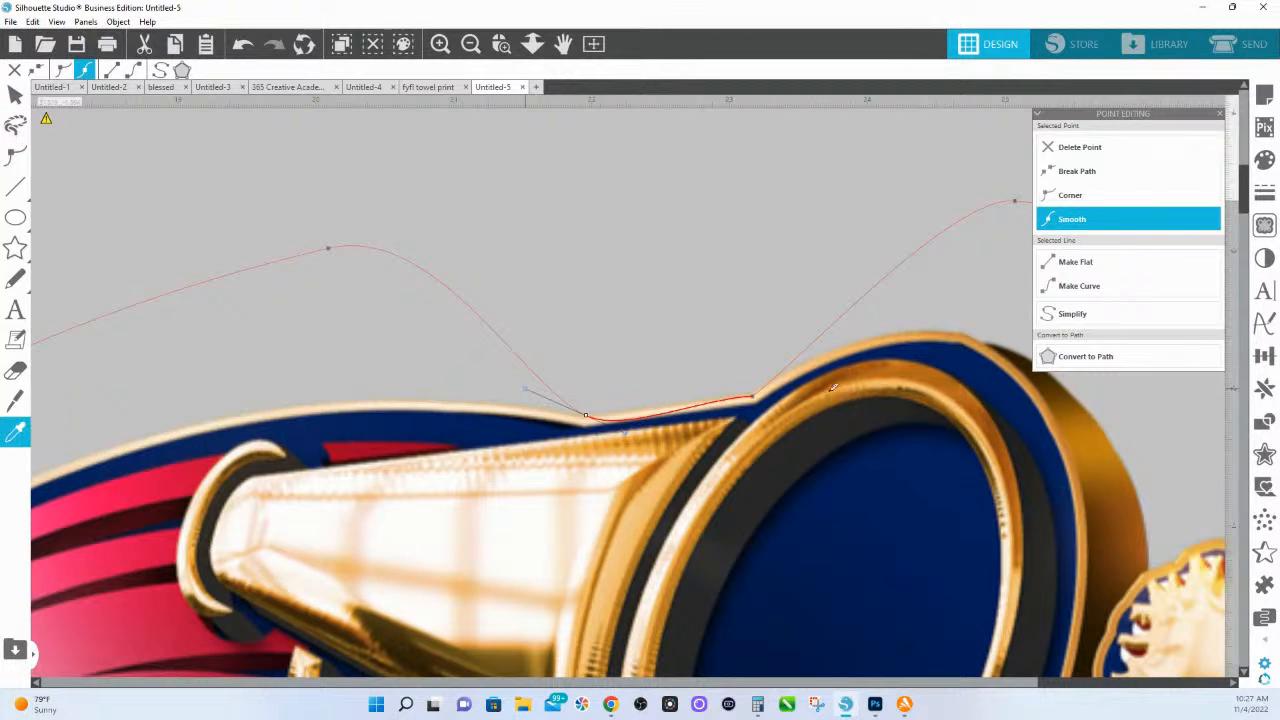
click(1073, 196)
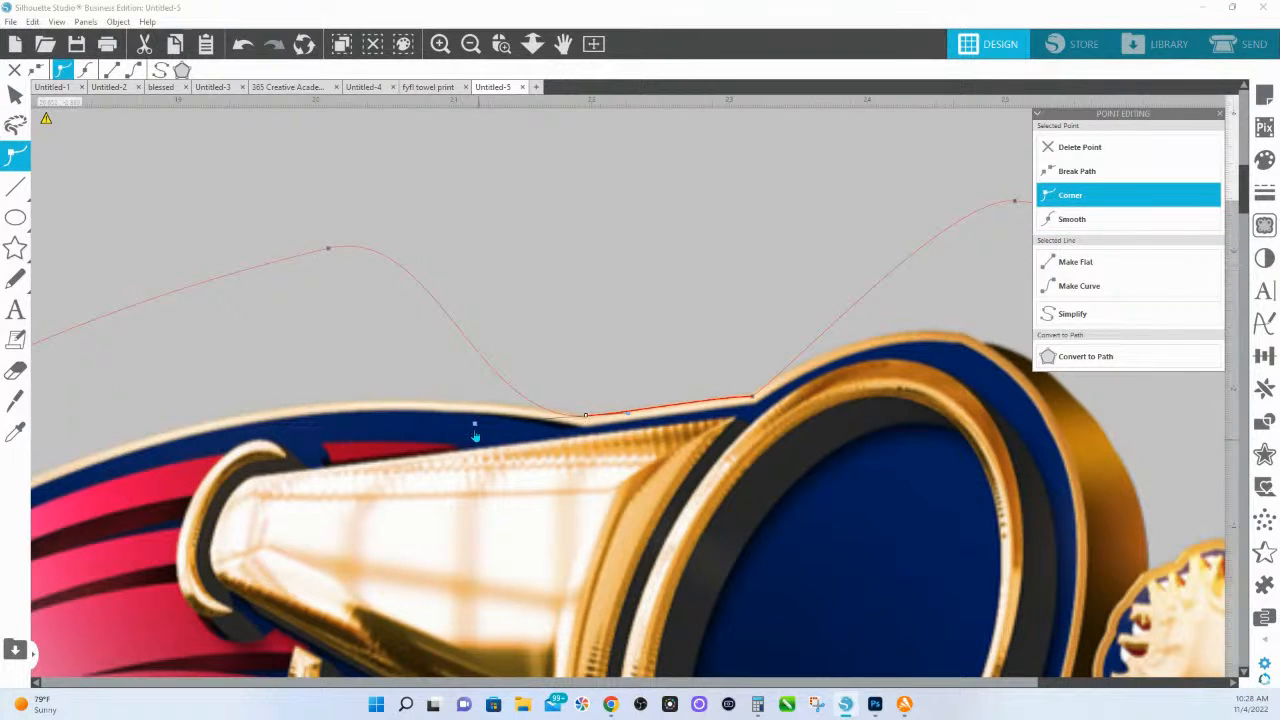
mouse_move(570, 409)
mouse_down()
mouse_move(549, 394)
mouse_move(577, 371)
mouse_move(562, 397)
mouse_up()
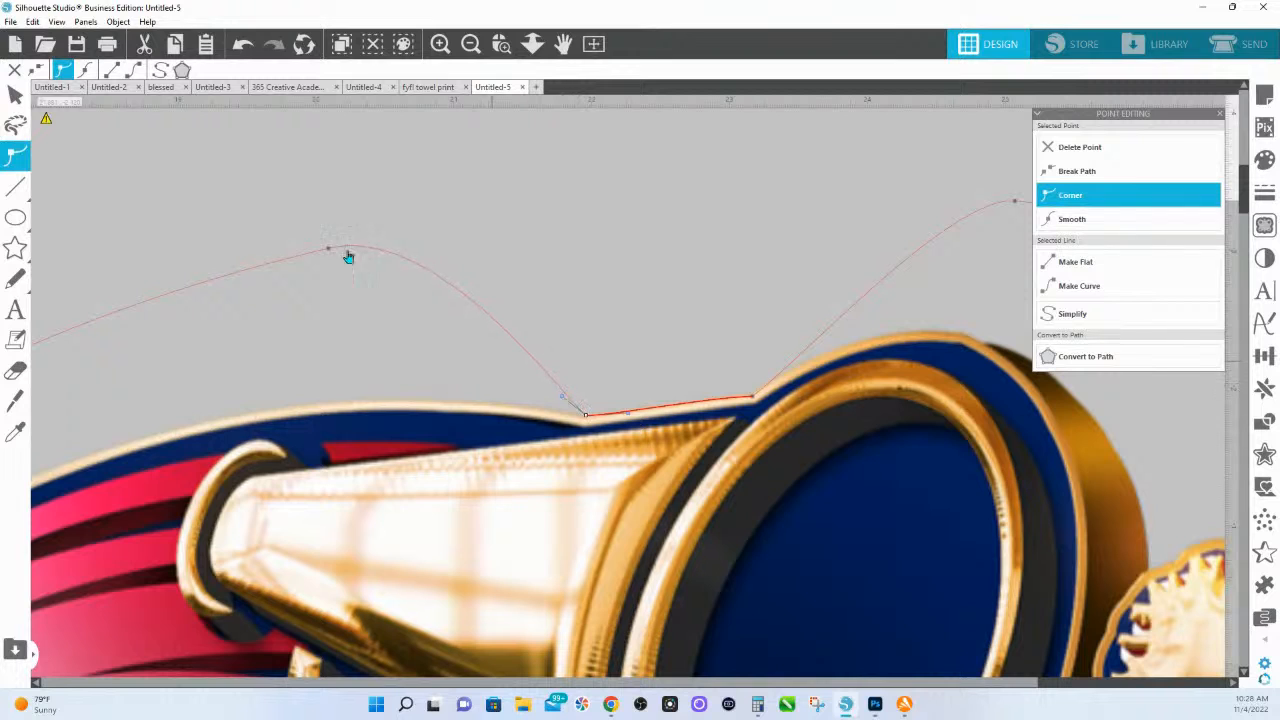
- Move the neighbouring outline point onto the logo edge above the megaphone's mouthpiece and bend the curve to the dip along that edge
drag(331, 251, 210, 425)
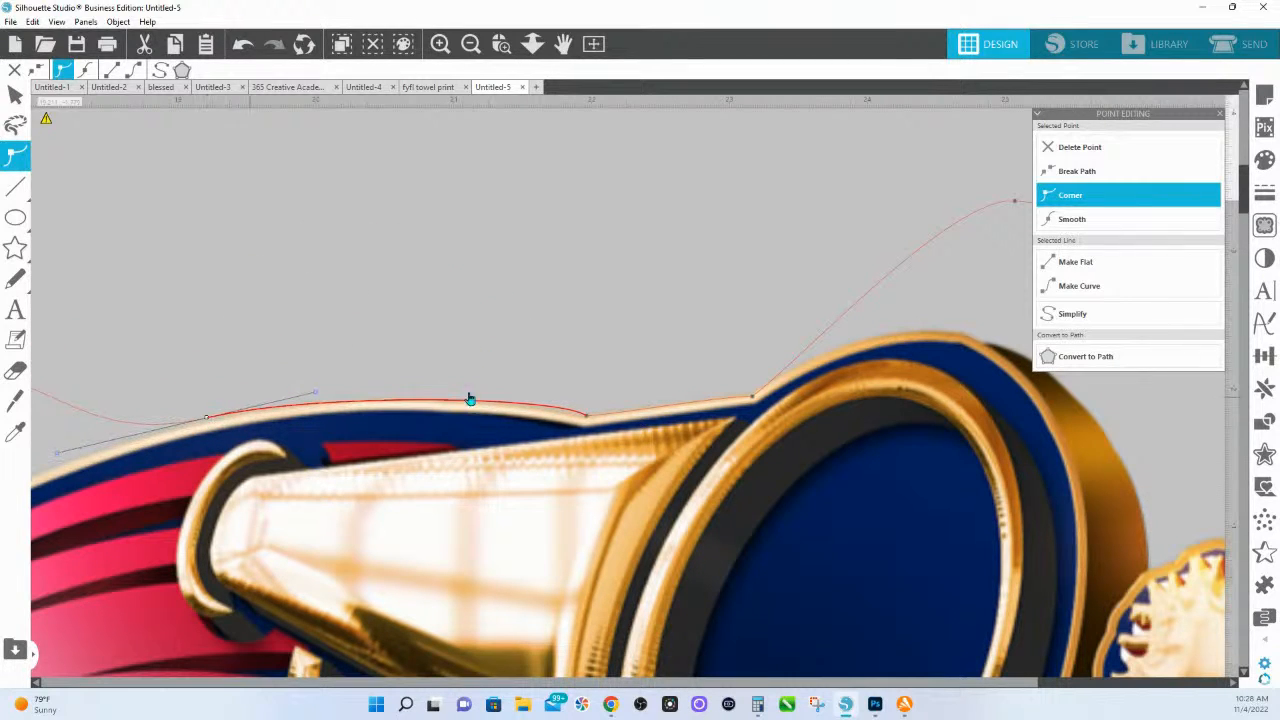
click(586, 417)
drag(563, 400, 508, 404)
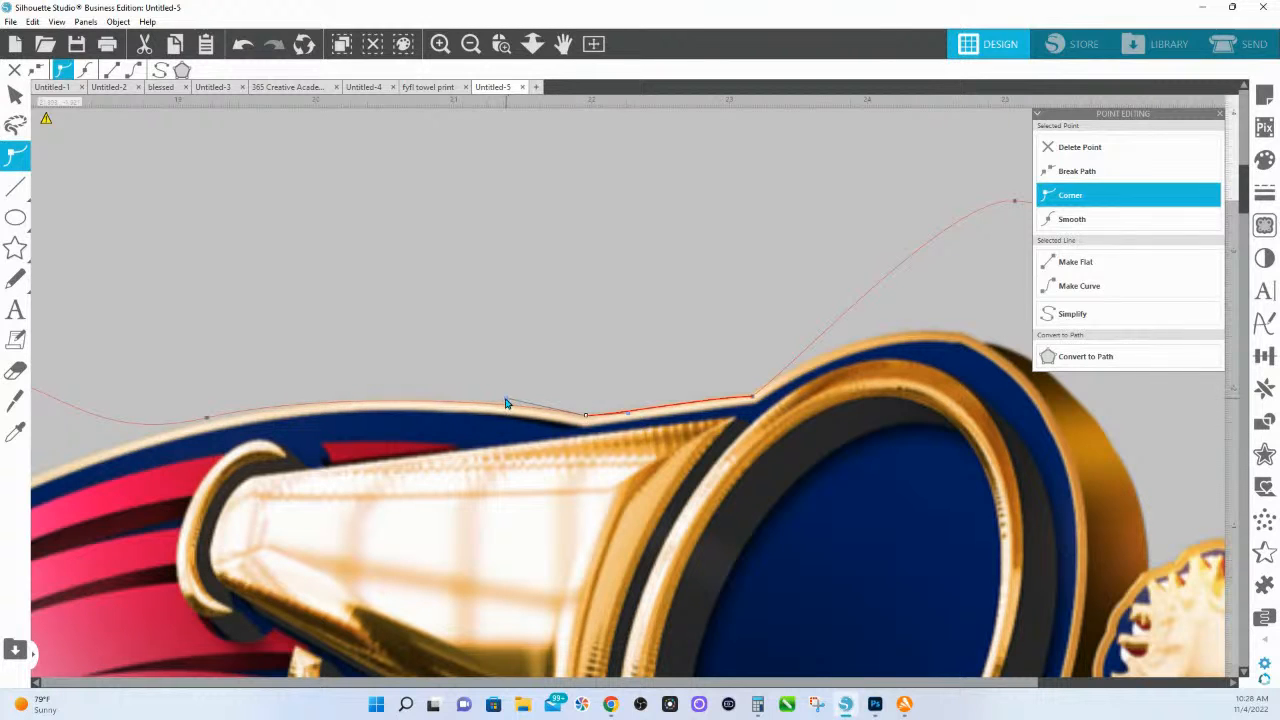
drag(214, 424, 211, 427)
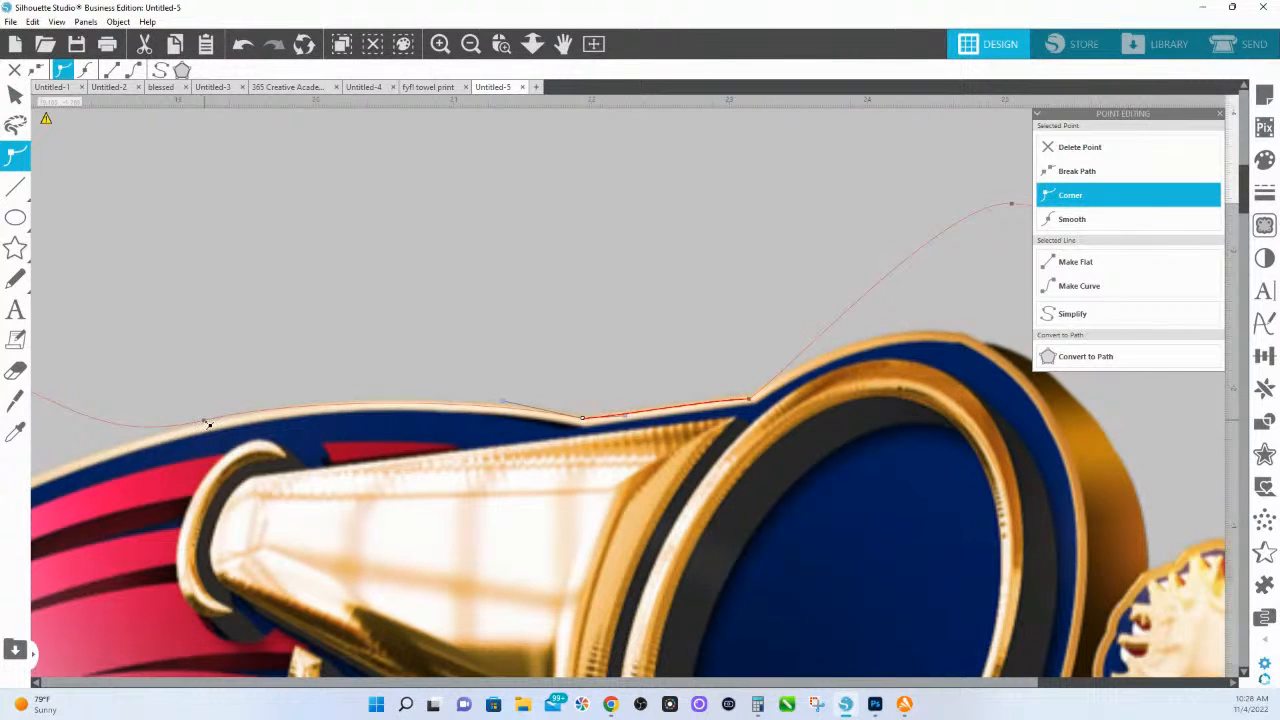
key(ctrl+z)
click(206, 424)
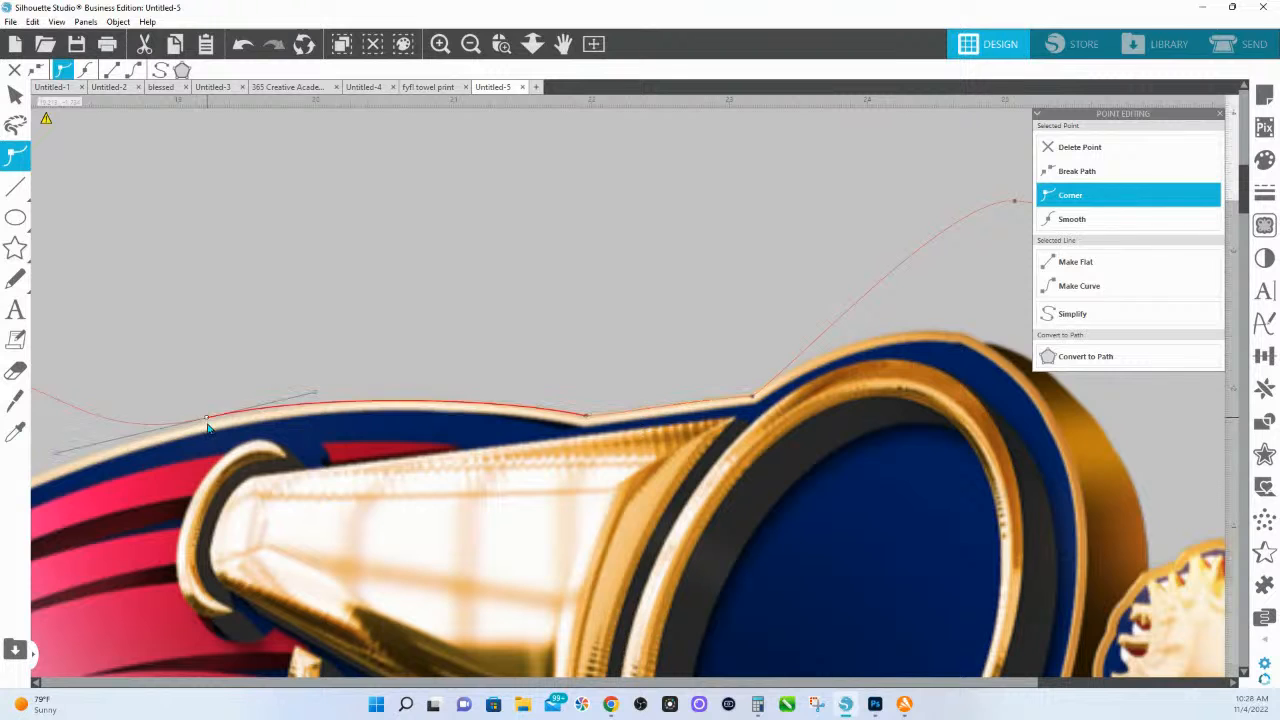
drag(311, 402, 321, 398)
- Move the next outline point to the top of the megaphone's rim and curve the segment from the notch along the rim
drag(955, 374, 690, 450)
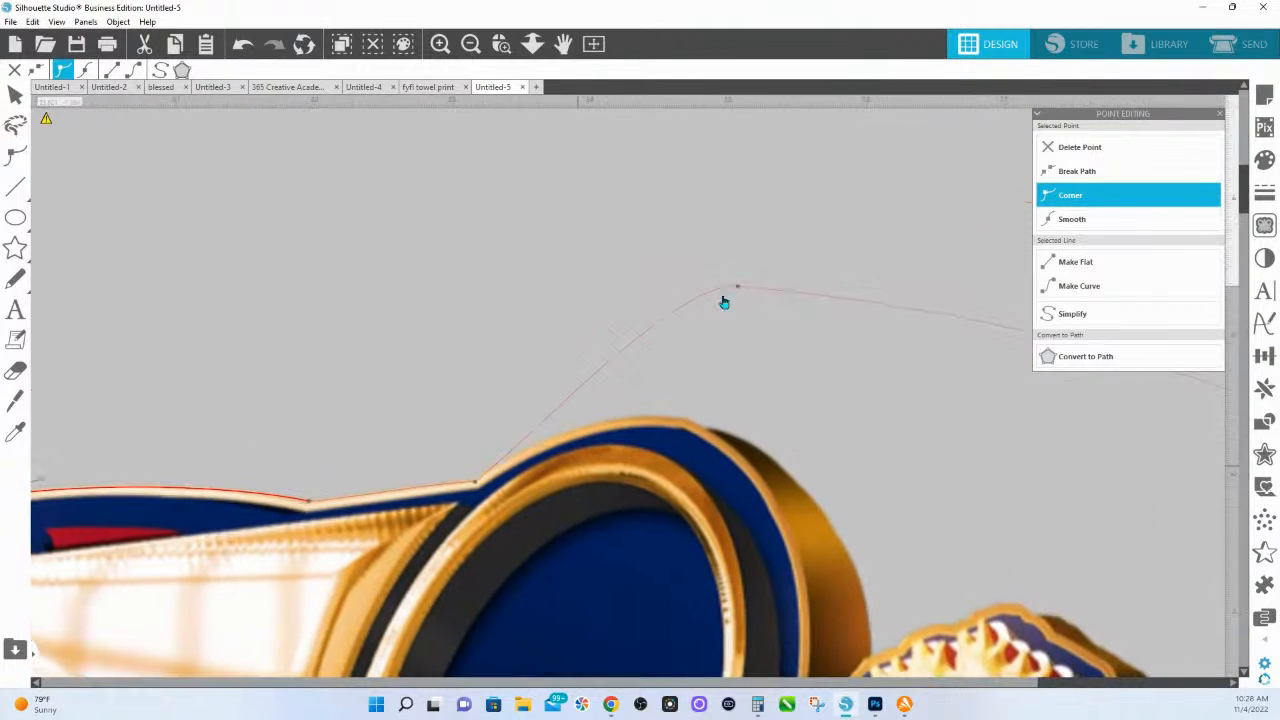
drag(738, 287, 592, 416)
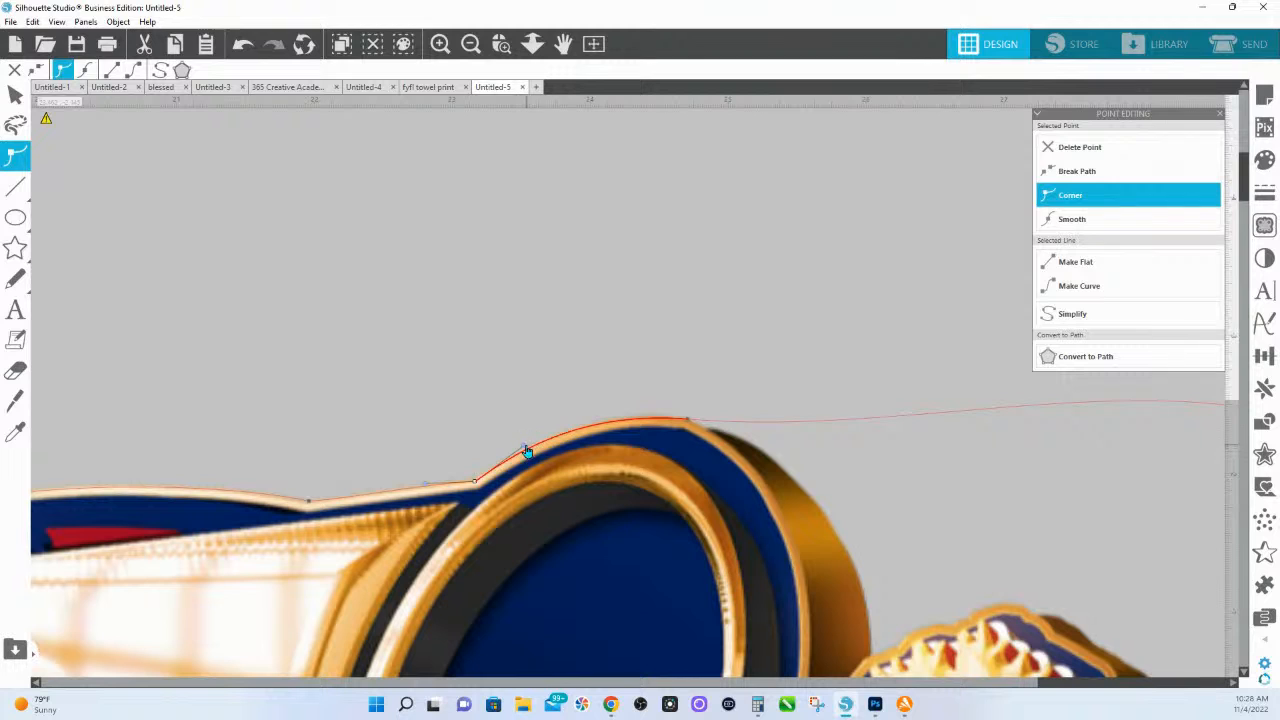
click(528, 450)
double_click(478, 491)
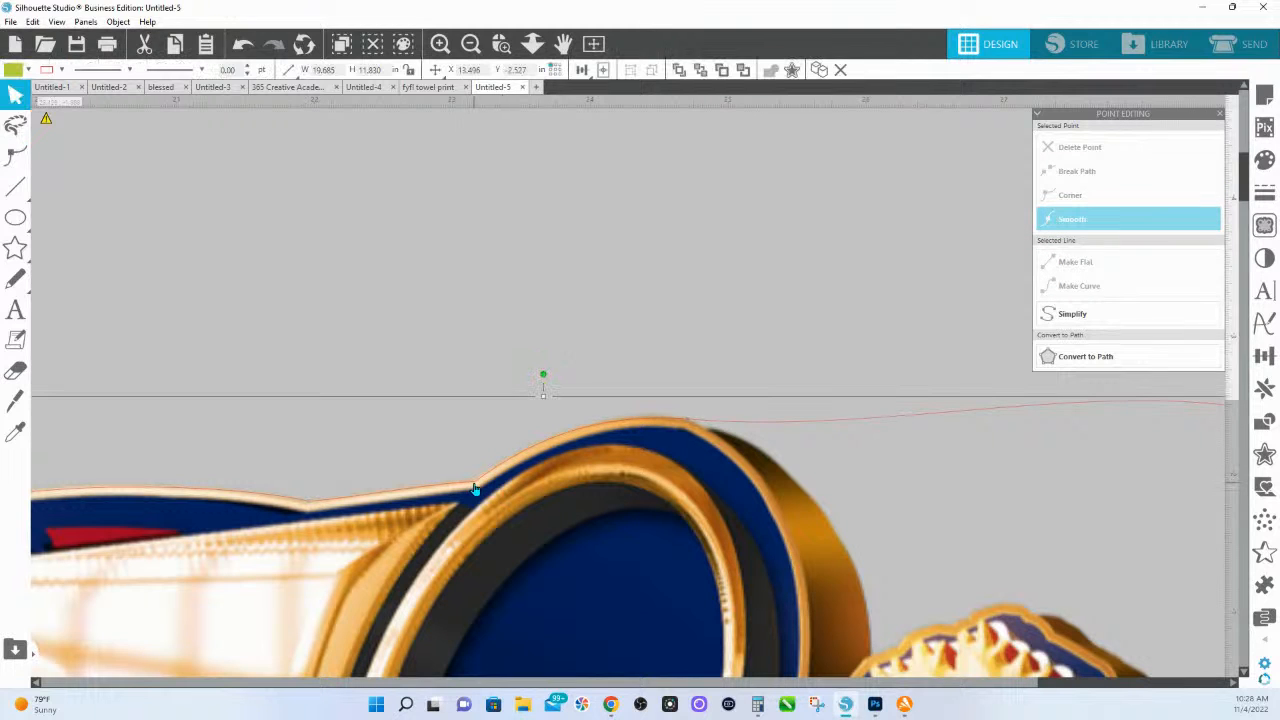
double_click(478, 490)
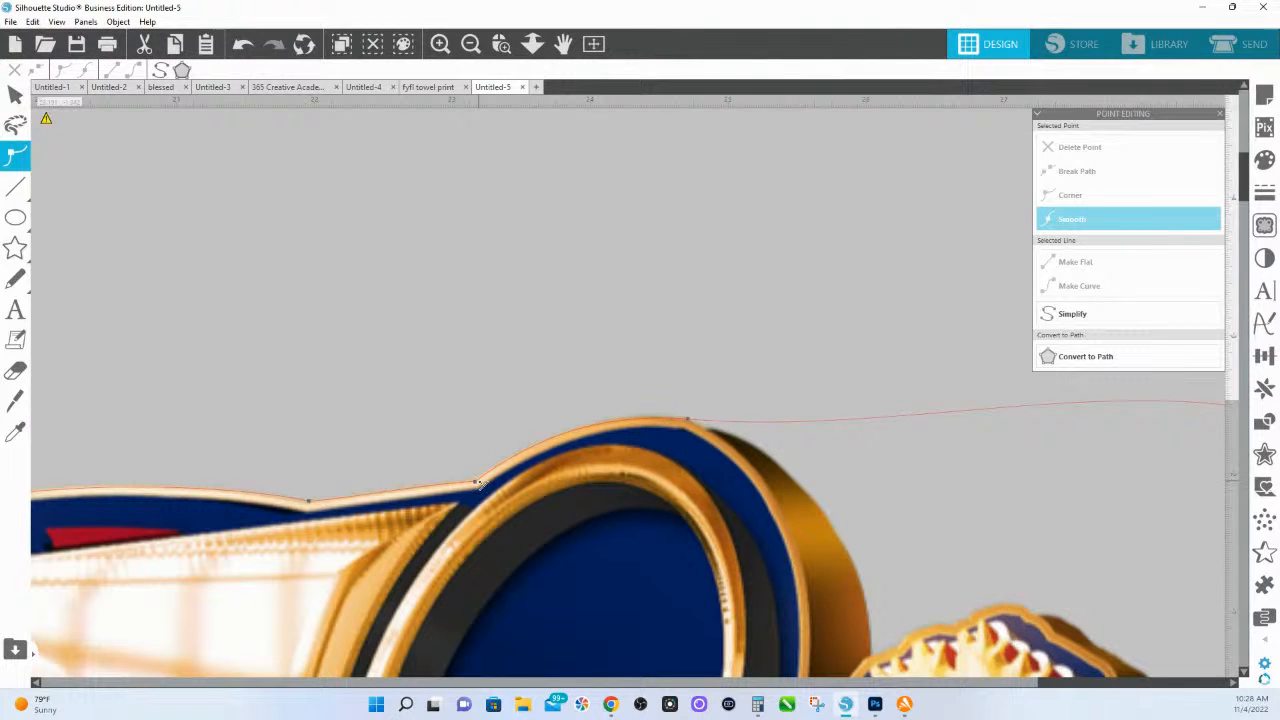
click(478, 485)
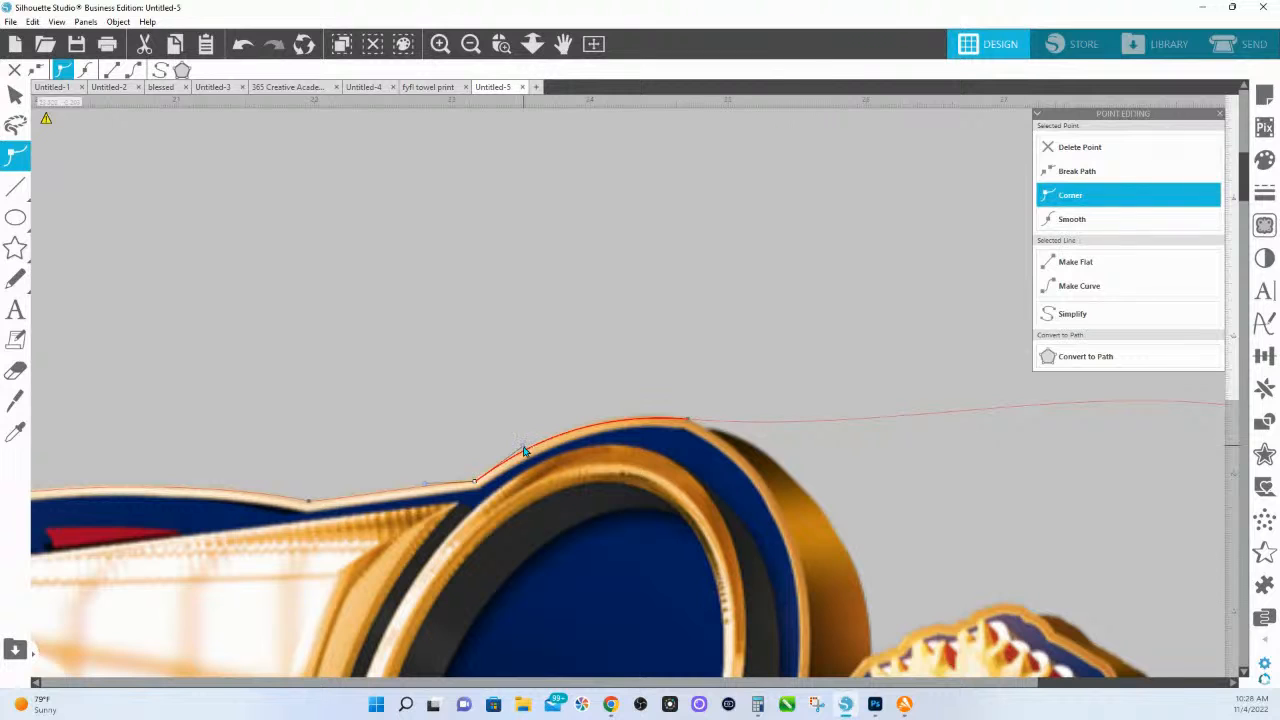
- Add a point just past the top of the megaphone's rim and convert it to a corner
click(707, 430)
drag(695, 429, 694, 424)
click(691, 422)
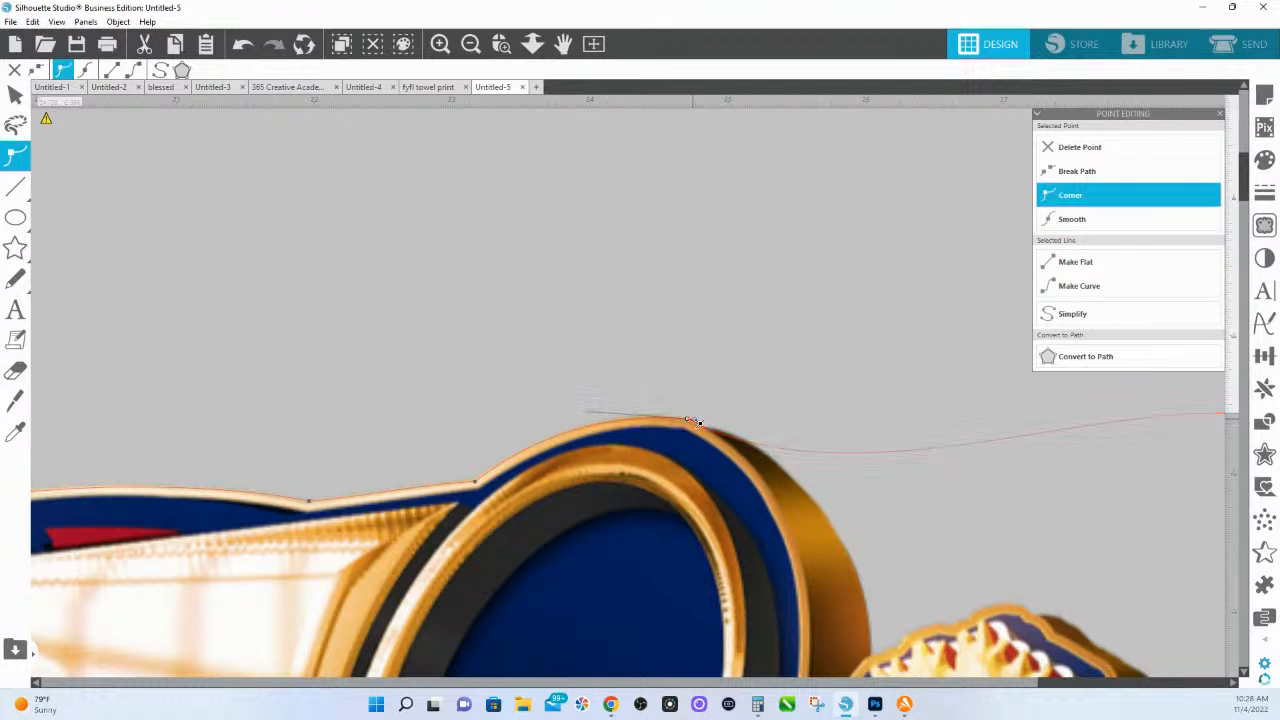
click(706, 429)
right_click(707, 430)
click(740, 509)
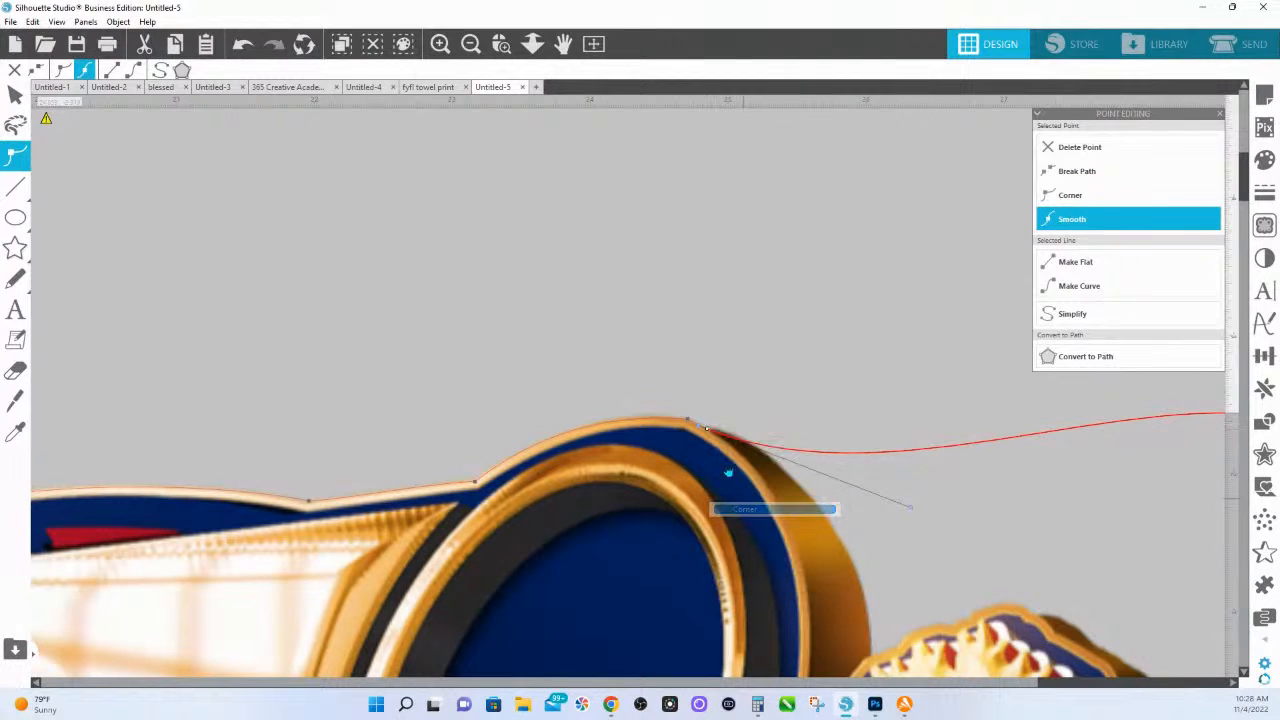
- Add points on the rim's outer gold edge and where the megaphone meets the pom-pom, changing the lower one to a corner
click(735, 441)
mouse_move(735, 441)
mouse_down()
mouse_move(712, 428)
mouse_move(752, 453)
mouse_move(738, 454)
mouse_up()
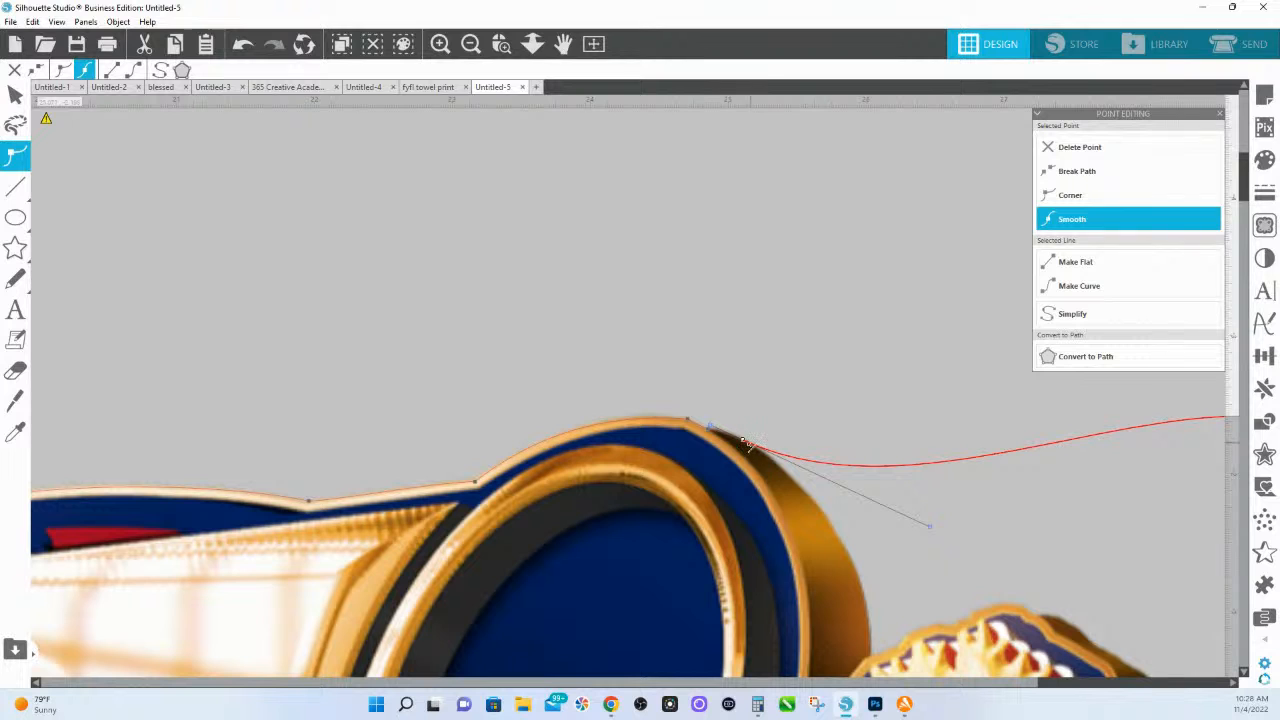
drag(908, 468, 873, 655)
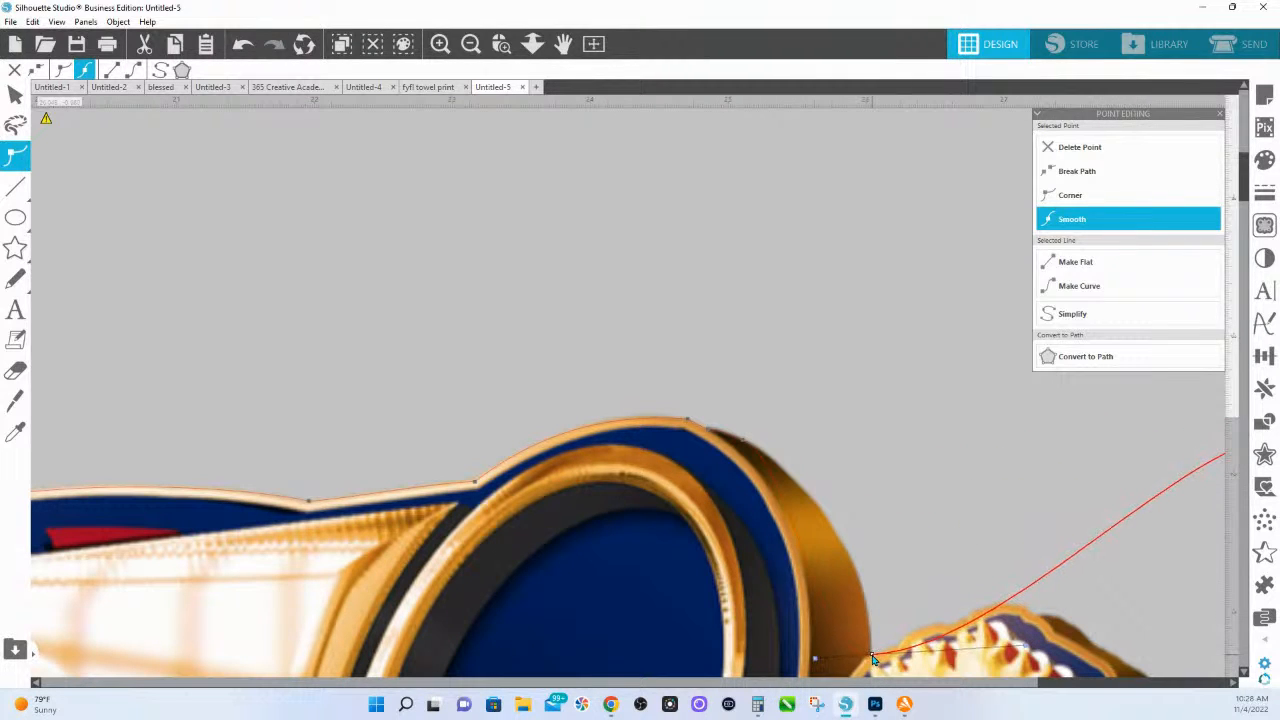
right_click(873, 656)
click(903, 575)
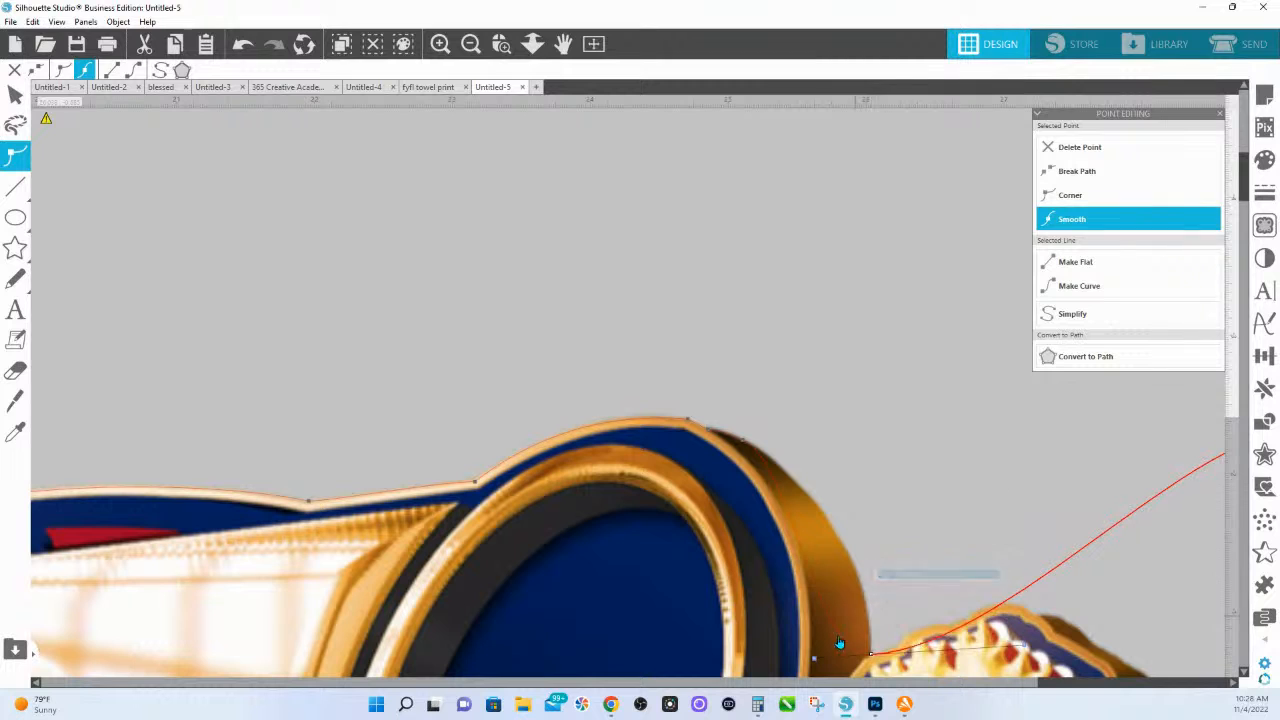
- Fit the outline along the megaphone rim's outer gold edge down to the pom-pom, adding a point midway along the curve
mouse_move(849, 535)
mouse_down()
mouse_move(876, 574)
mouse_move(865, 533)
mouse_up()
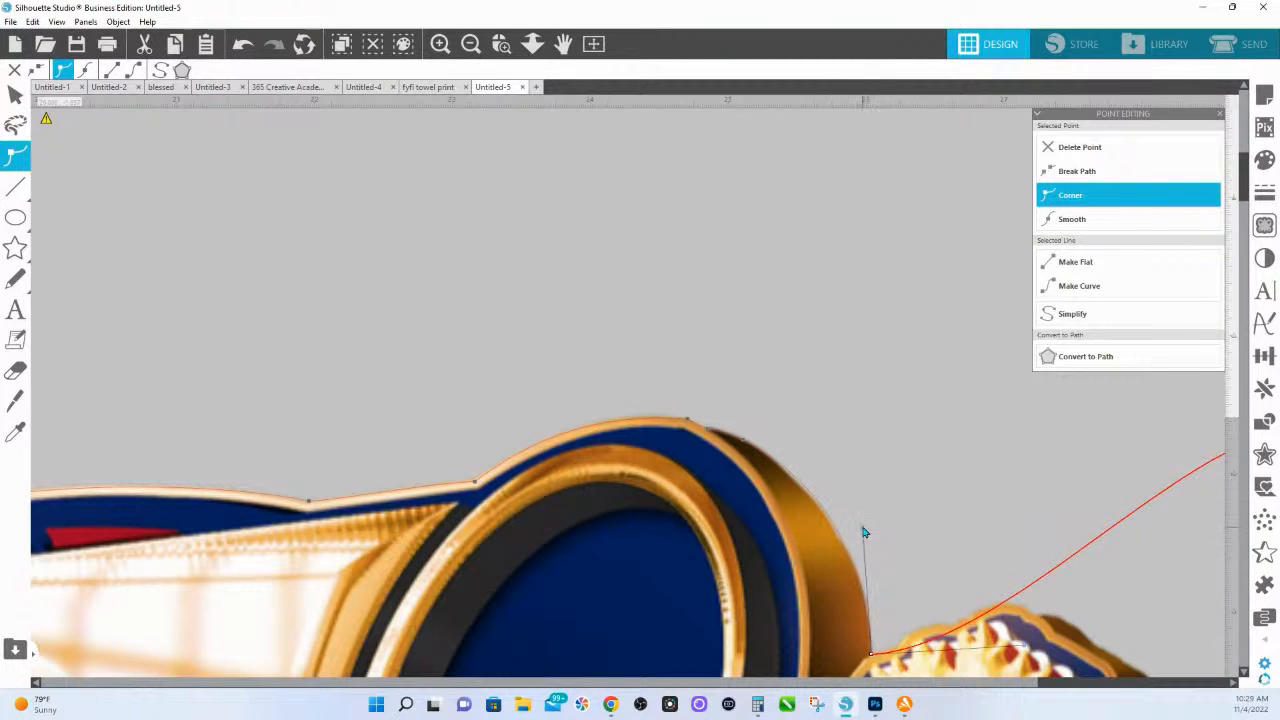
click(741, 441)
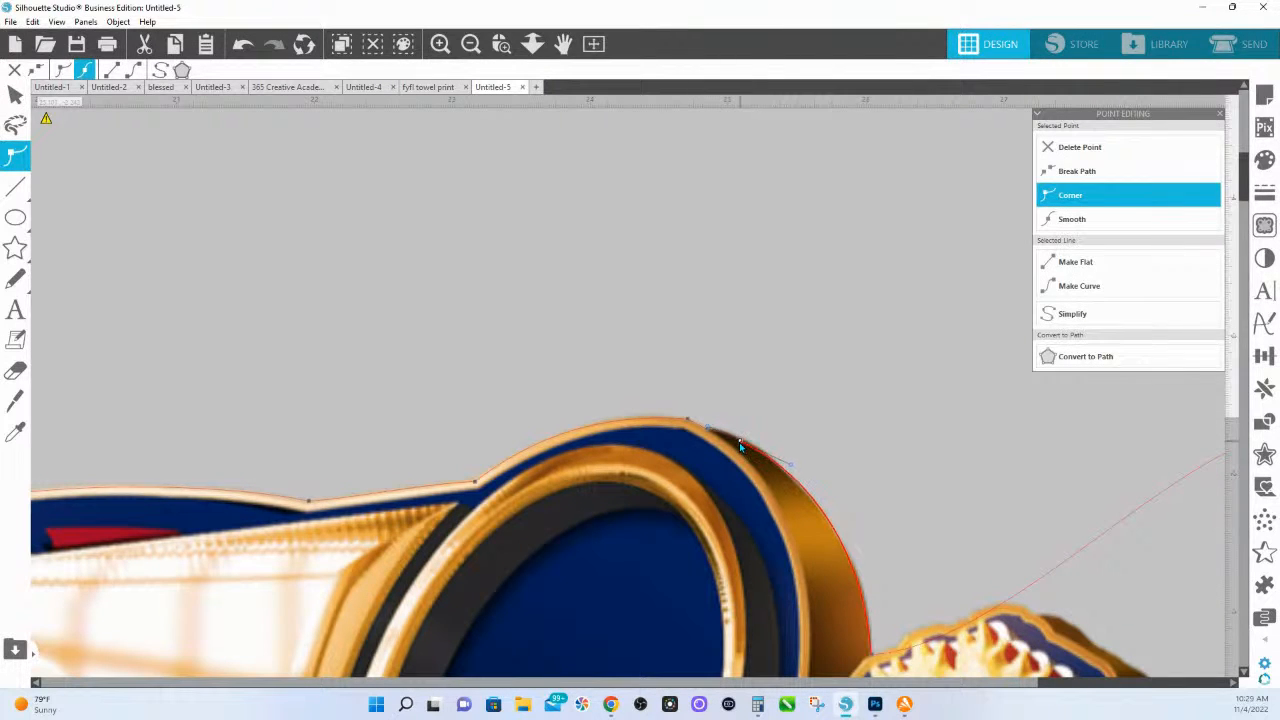
click(757, 458)
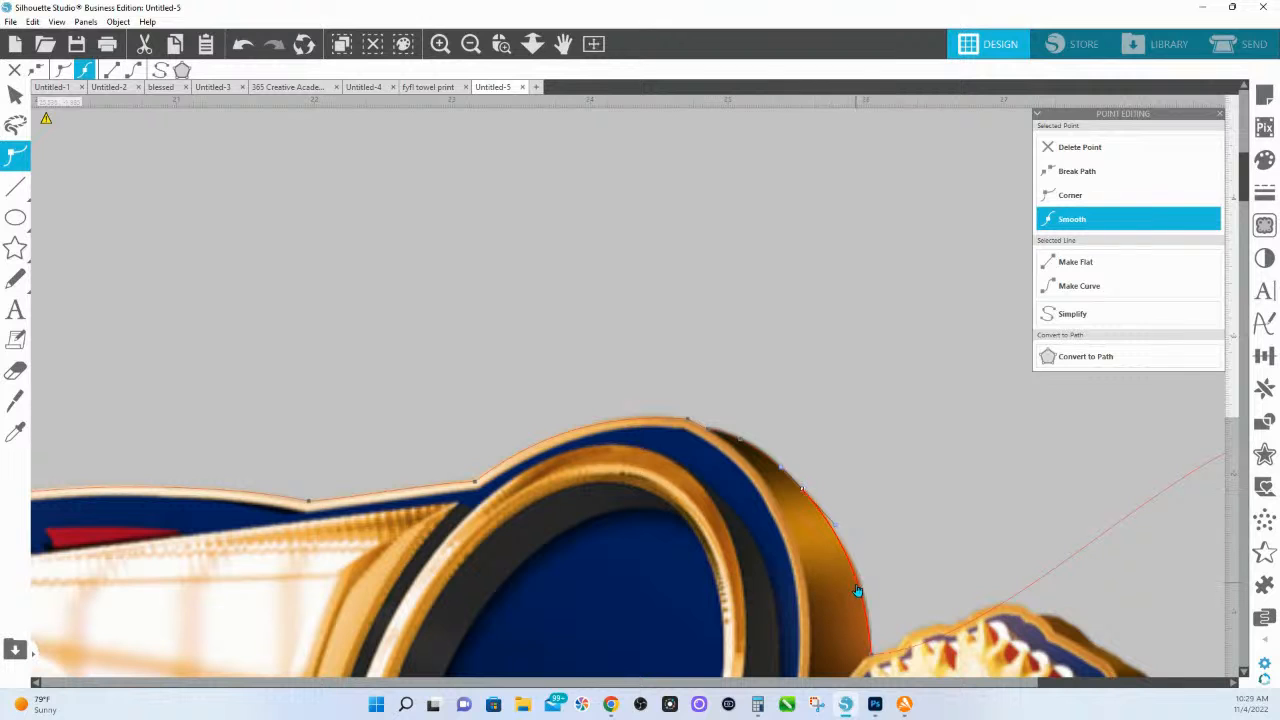
click(872, 655)
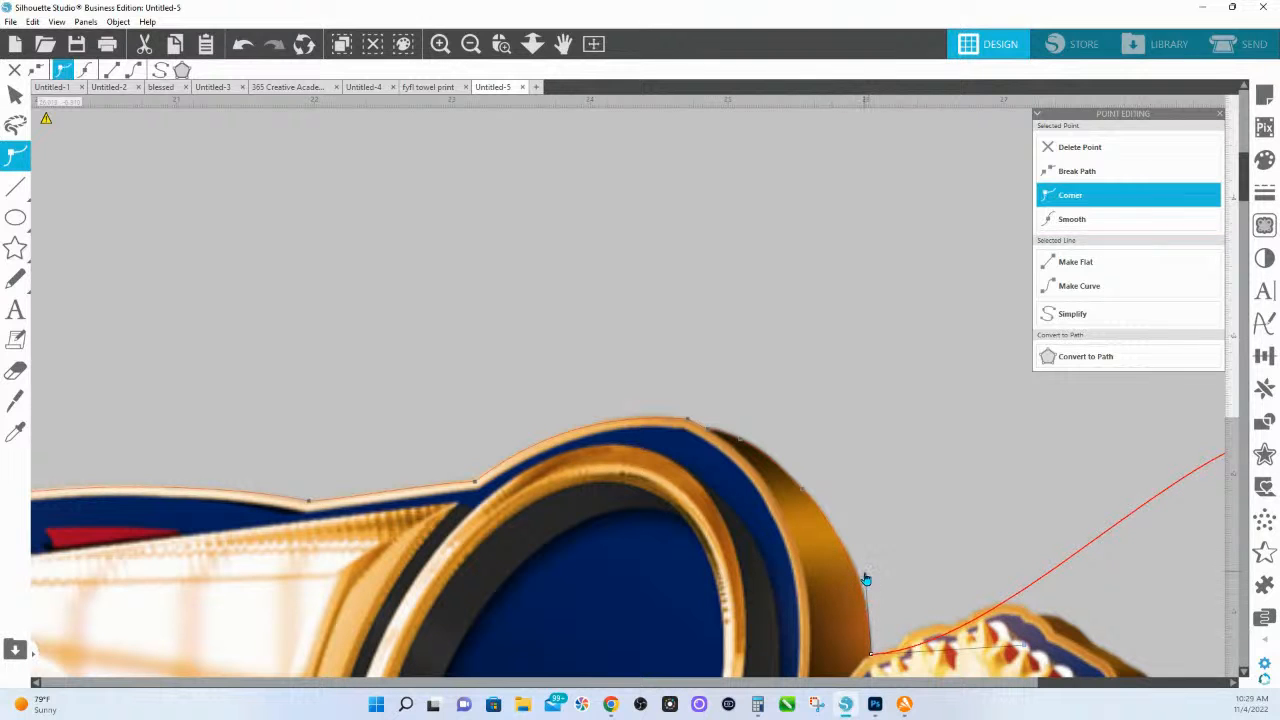
- Move the next ellipse outline point to the notch where the dark gold edge meets the underside of the raised far pom-pom
drag(899, 598, 661, 310)
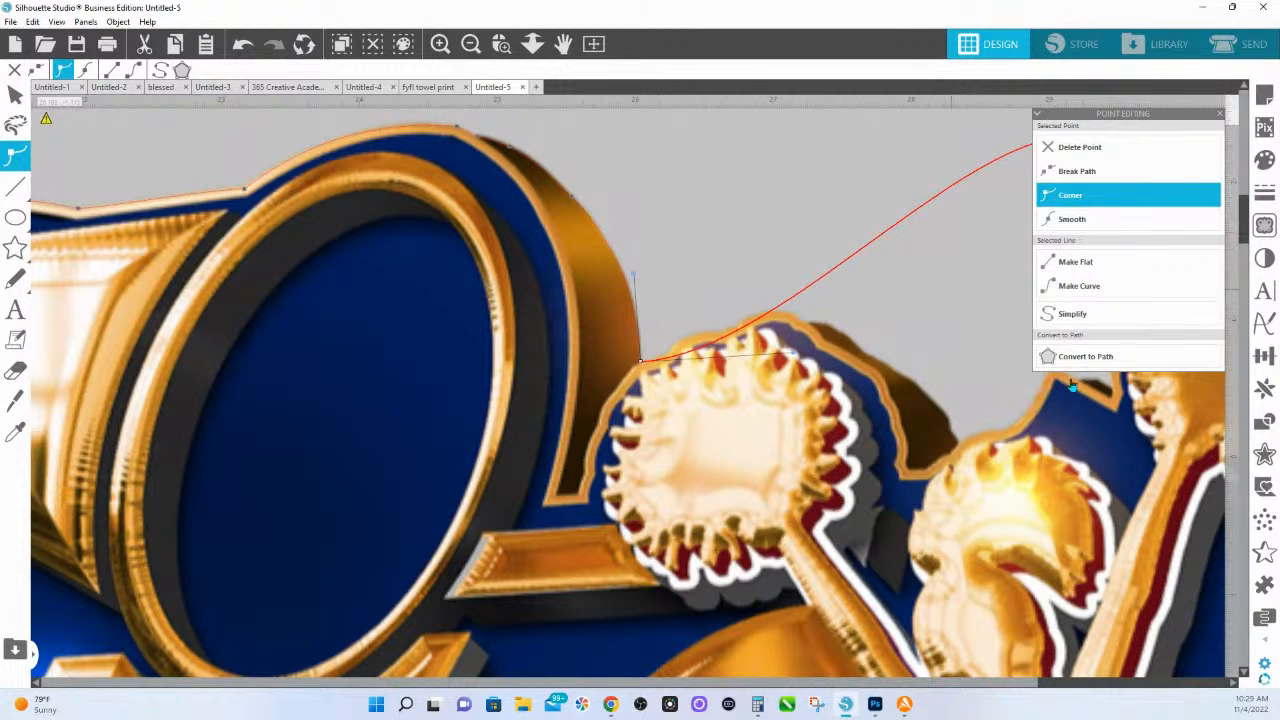
drag(1122, 440, 630, 450)
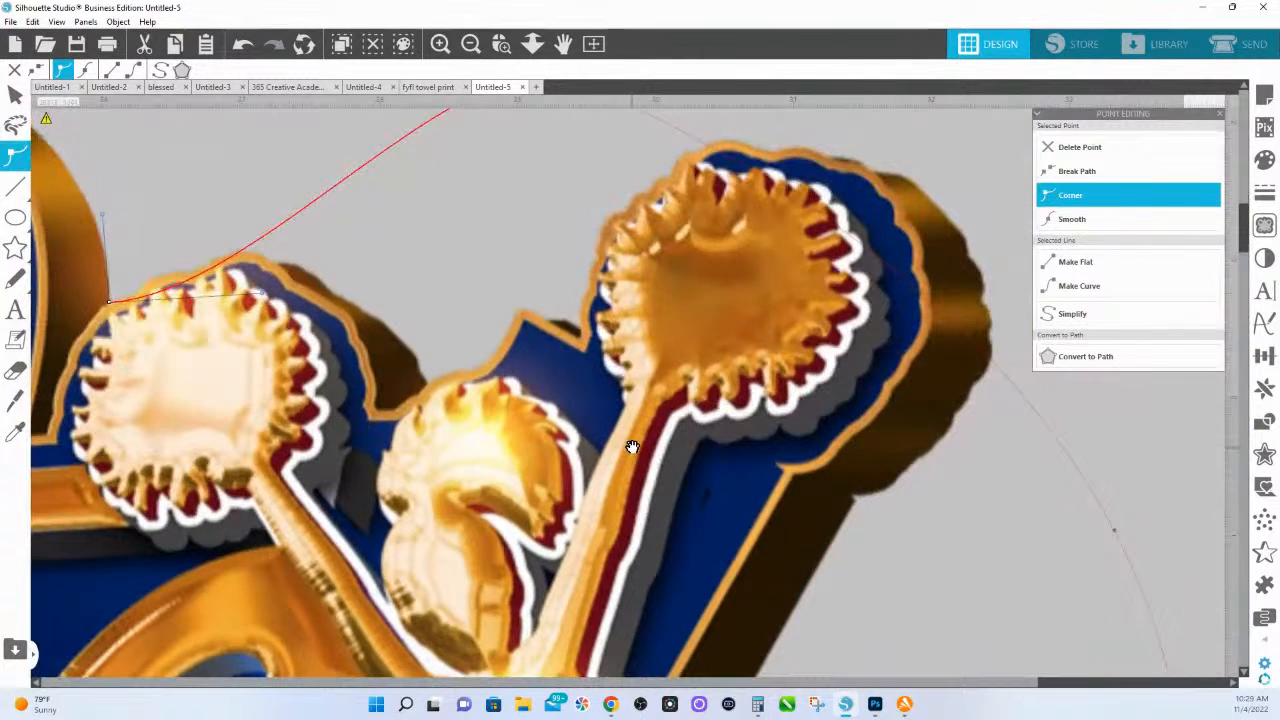
click(1115, 533)
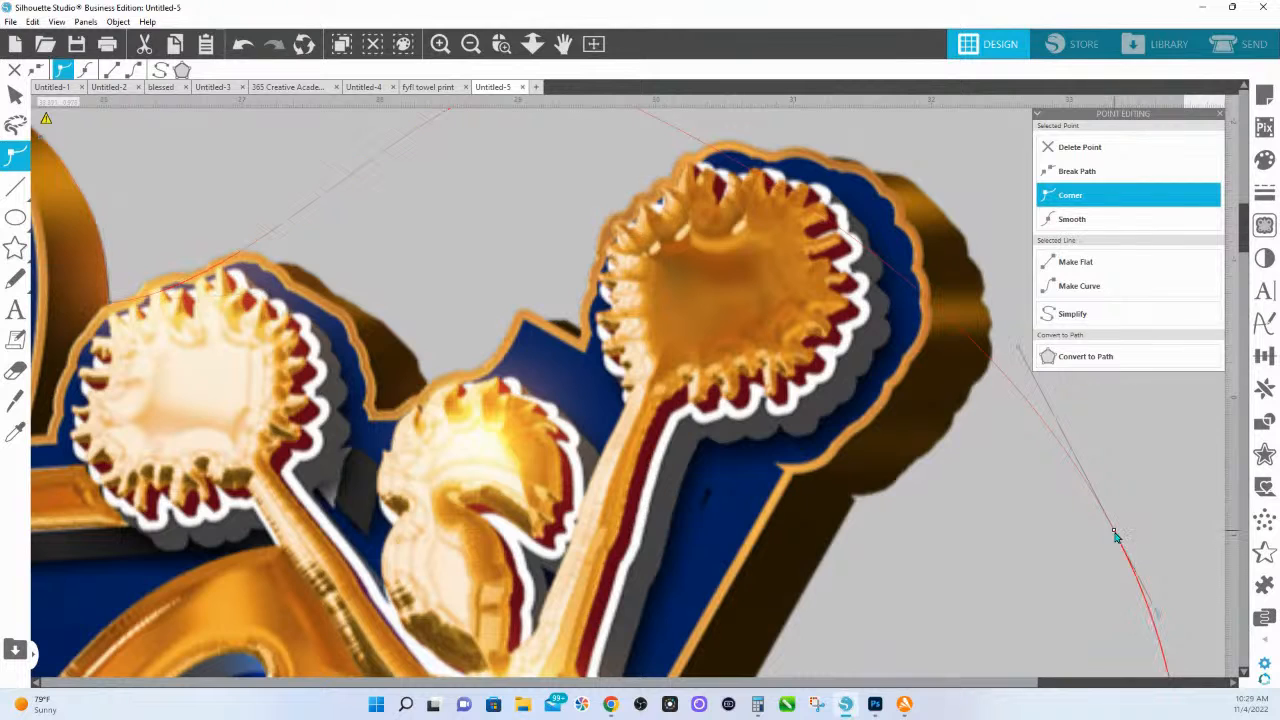
drag(1116, 534, 856, 500)
- Move the following outline point to the edge's bend beside the cheerleader's torso, make it a corner and flatten the segment up to the pom-pom notch
drag(757, 617, 790, 285)
drag(958, 222, 762, 400)
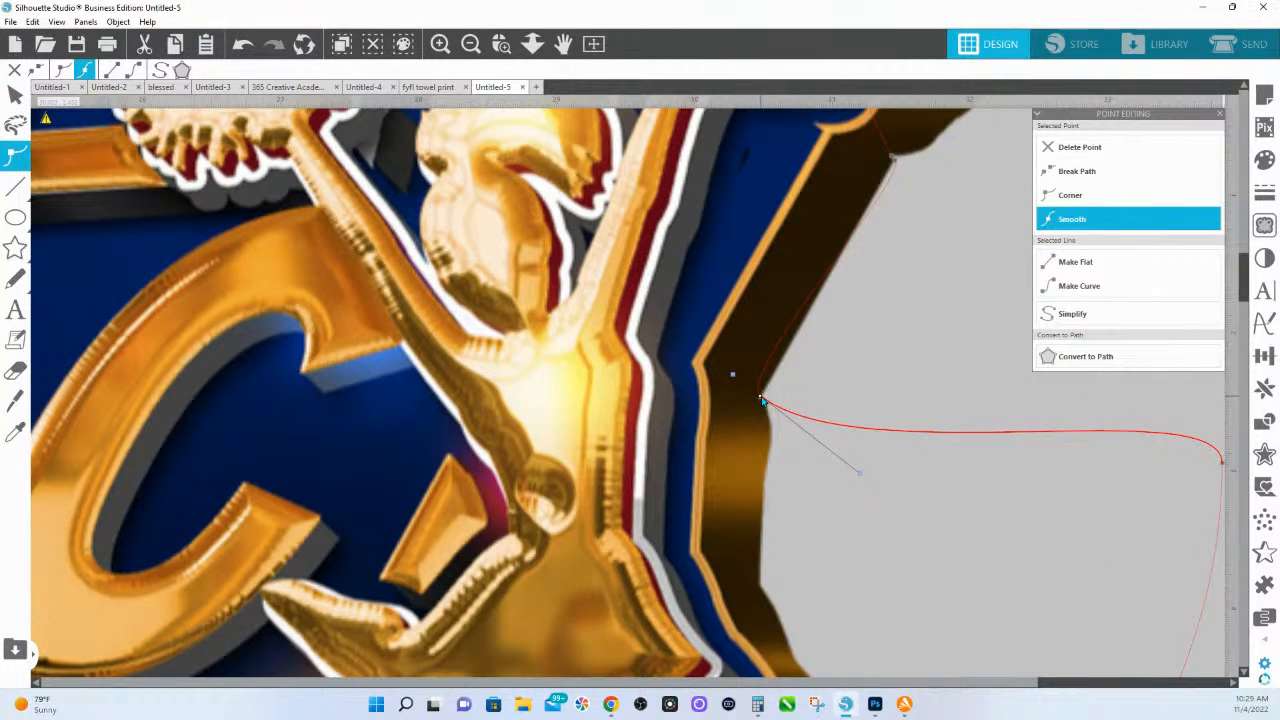
right_click(762, 400)
click(803, 478)
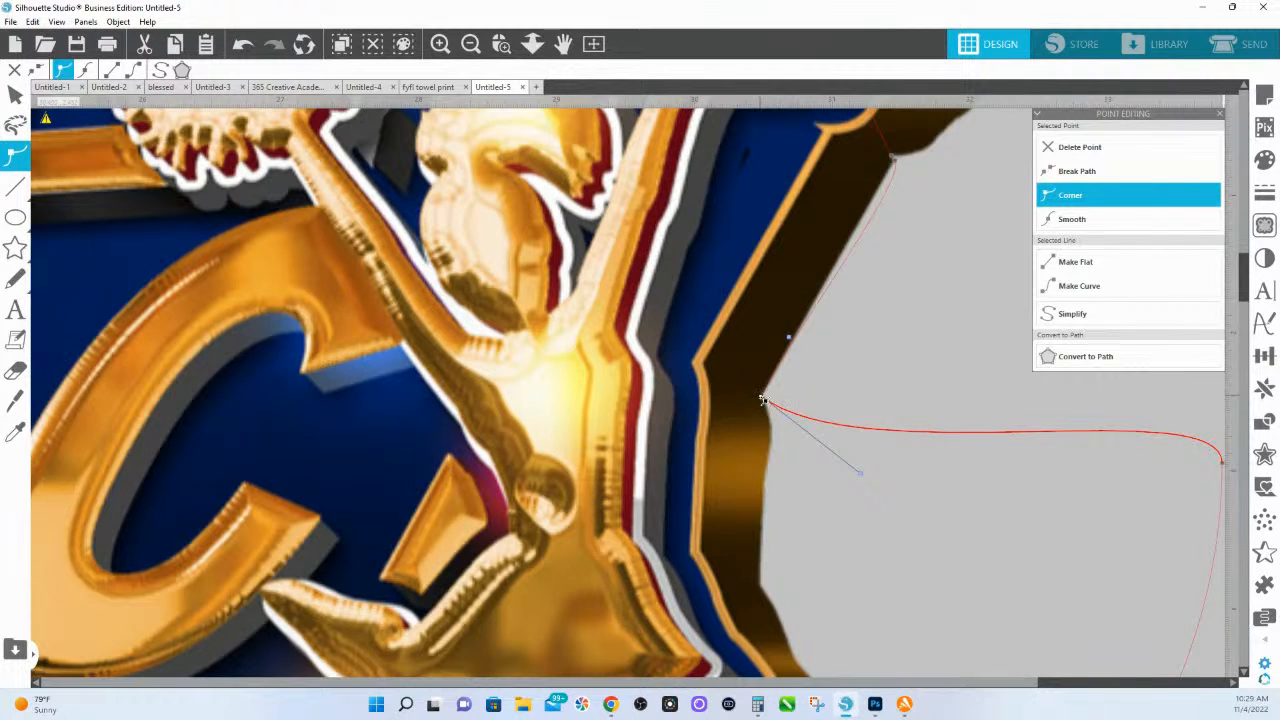
click(895, 161)
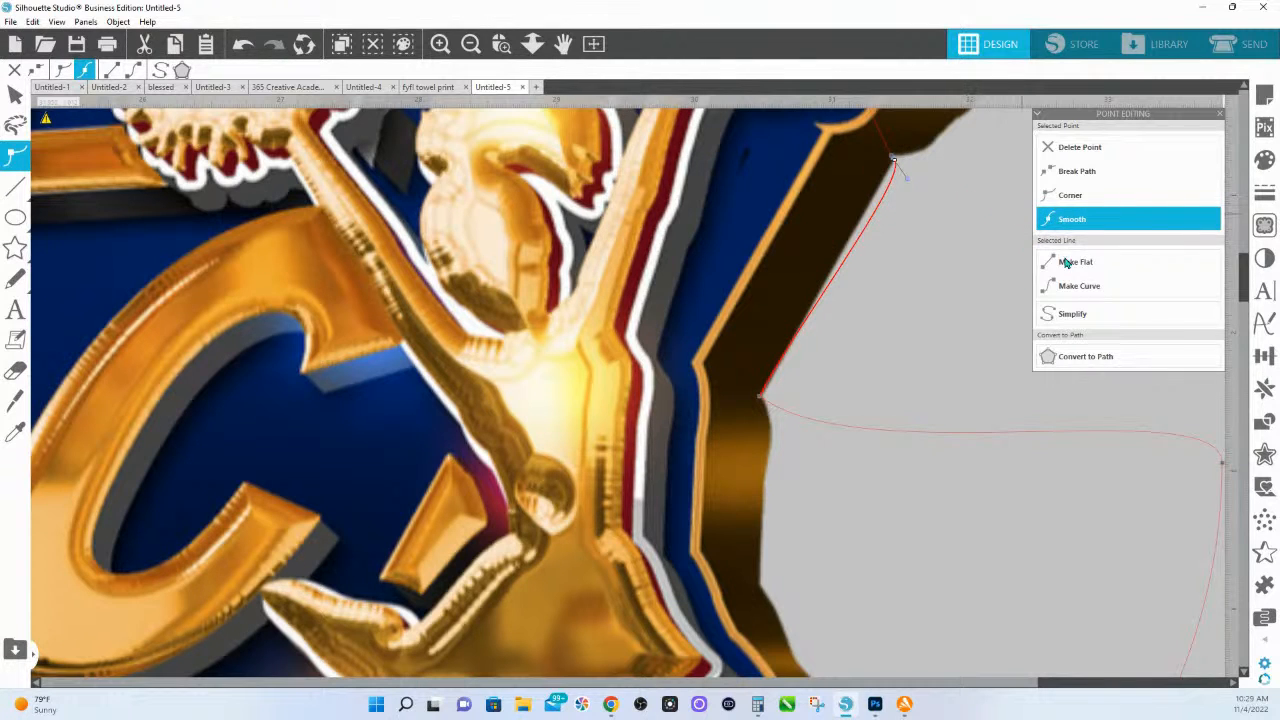
click(1063, 260)
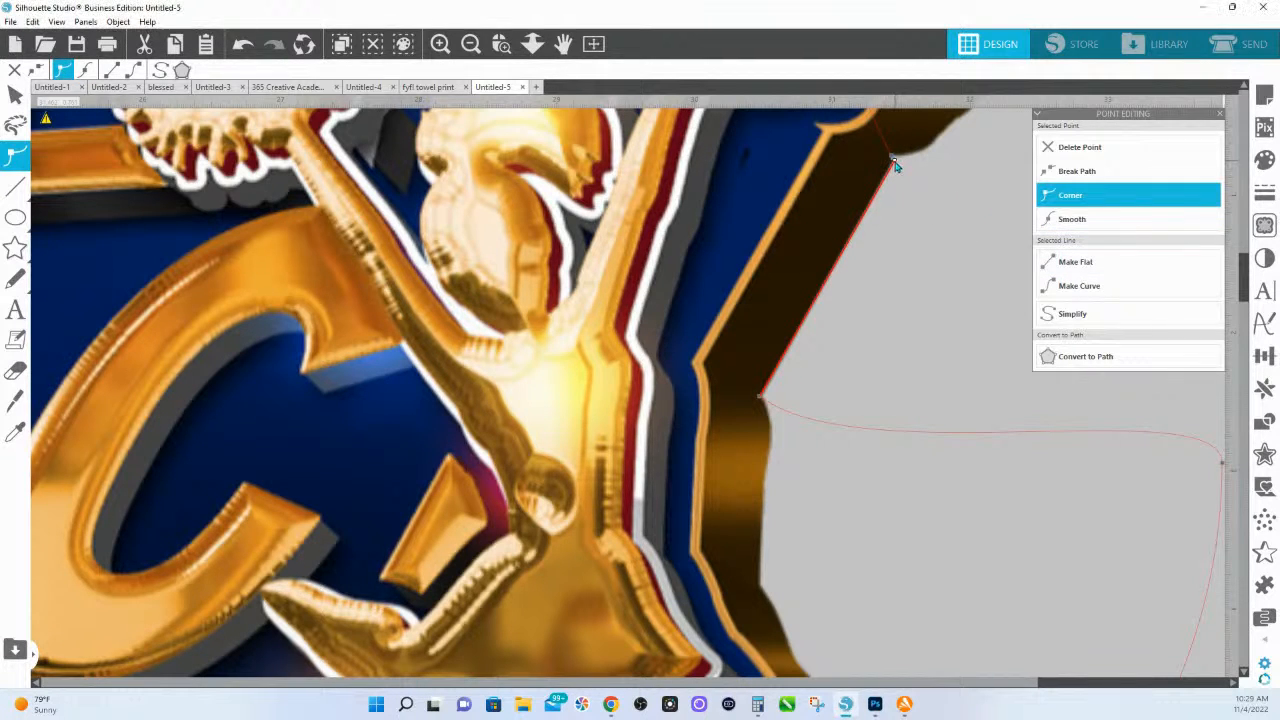
- Add a point on the gold edge just below the torso bend and curve the short segment between them along the edge
double_click(818, 427)
drag(820, 423, 768, 462)
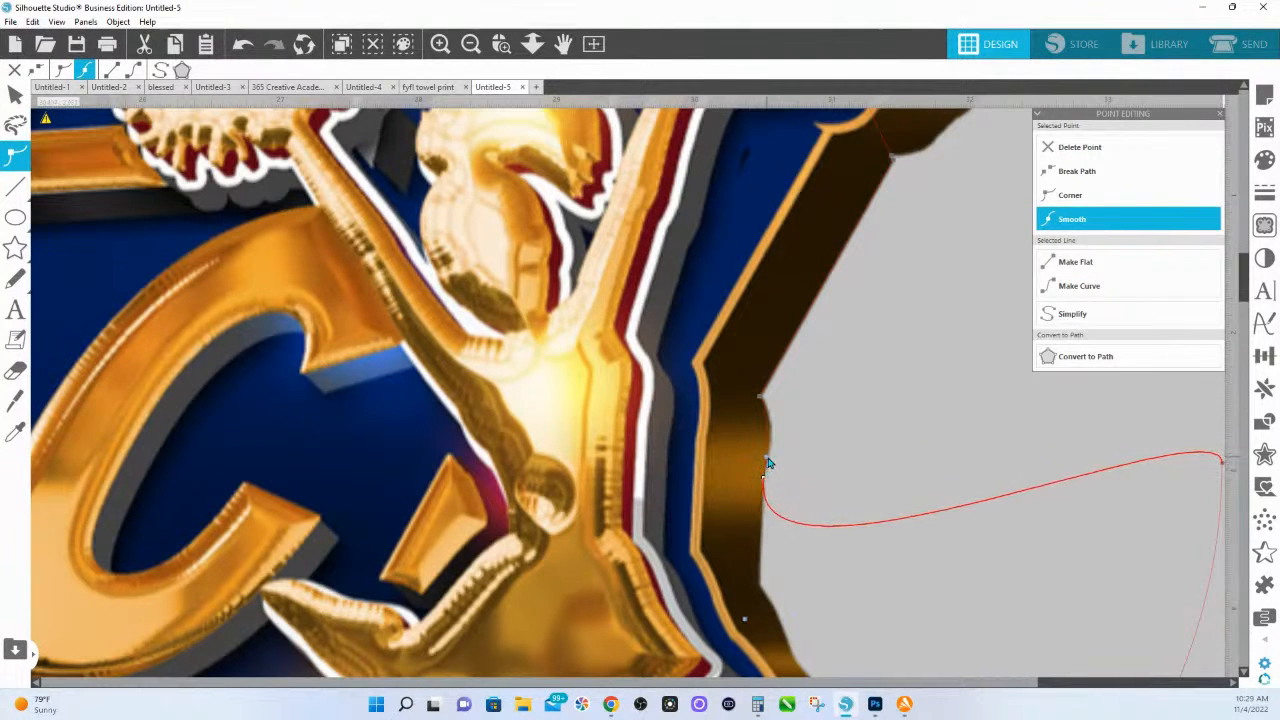
click(761, 399)
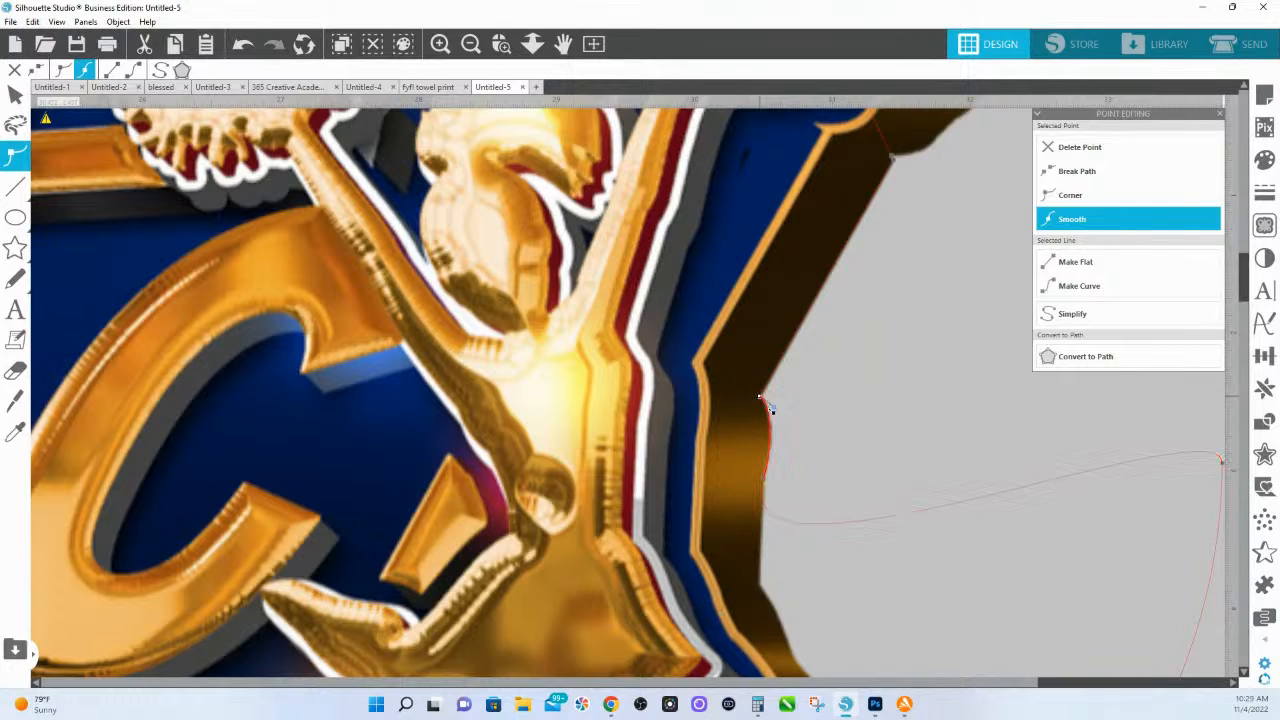
drag(776, 411, 778, 418)
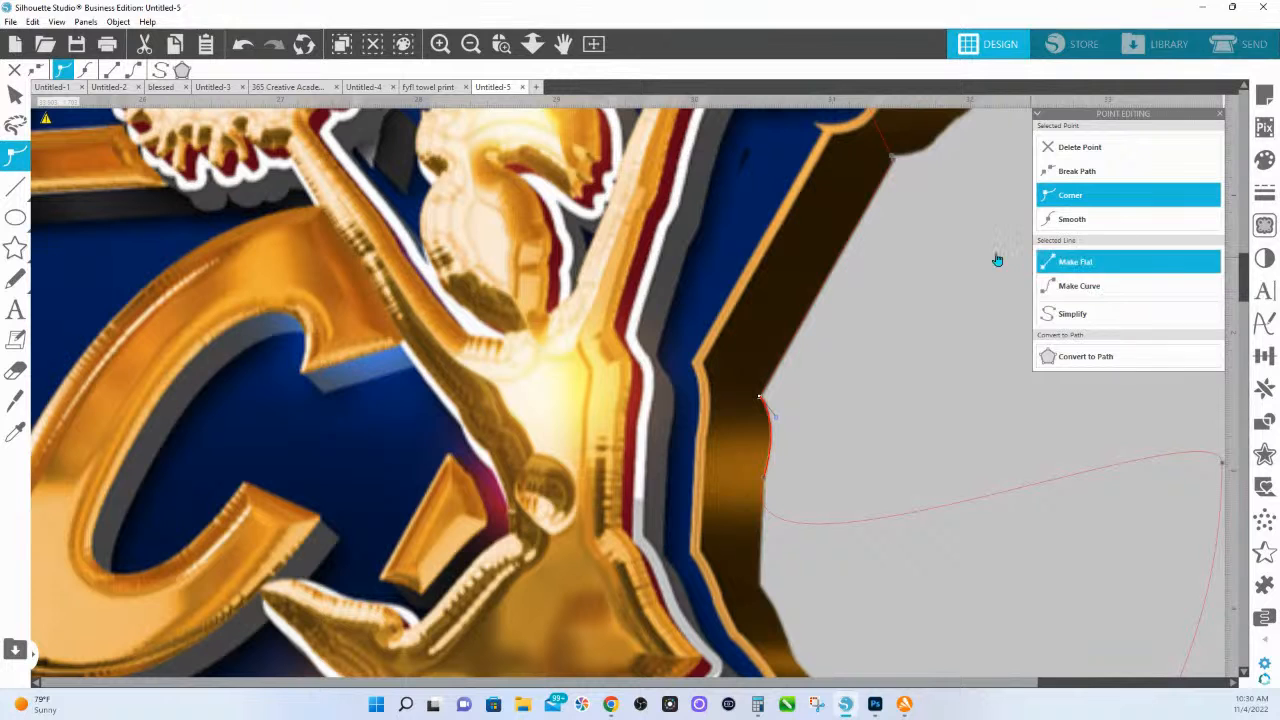
- Add a point where the near-vertical gold edge ends beside the hip, make the point above it a corner and fit the segment between them
scroll(766, 274, down, 3)
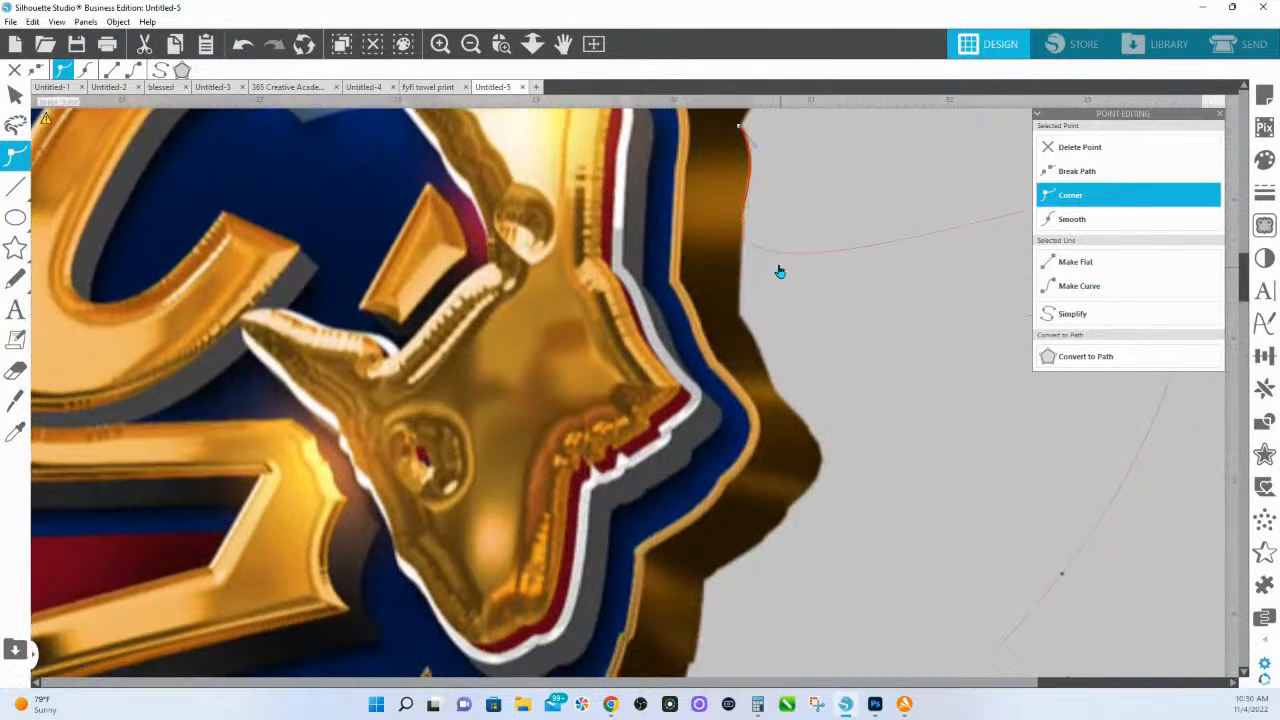
click(770, 256)
drag(770, 256, 740, 238)
click(742, 212)
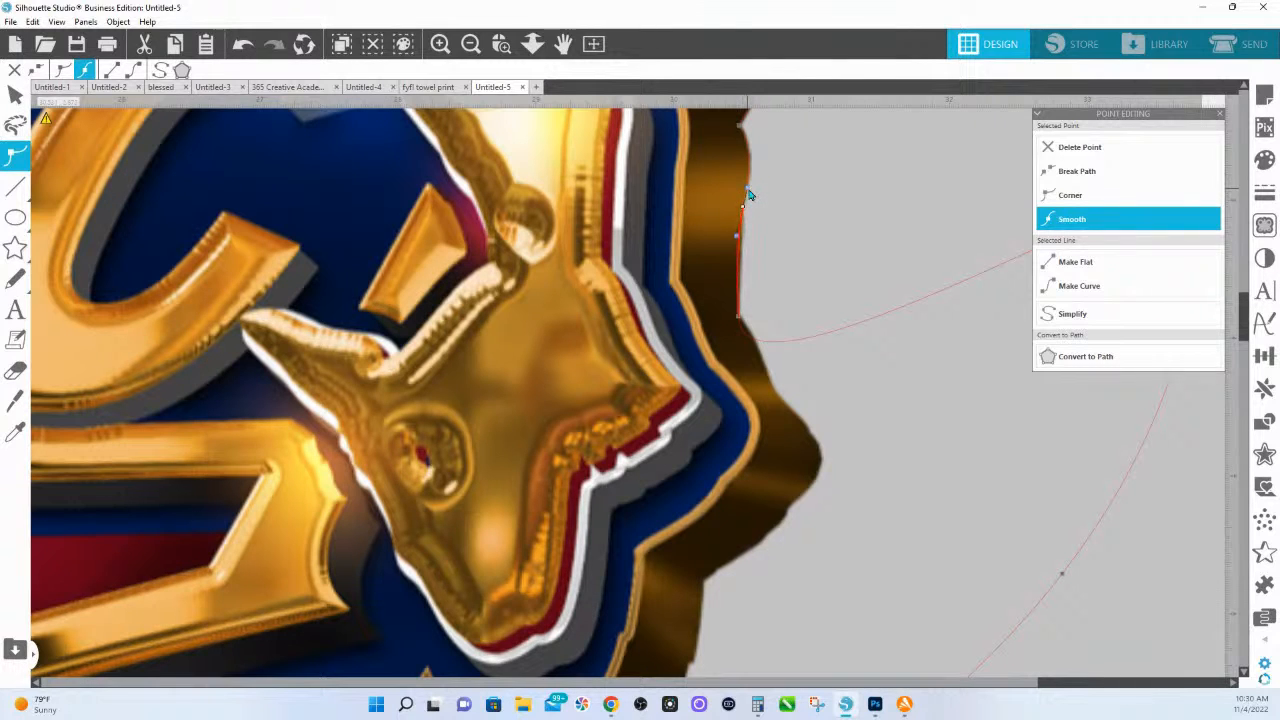
drag(748, 189, 745, 187)
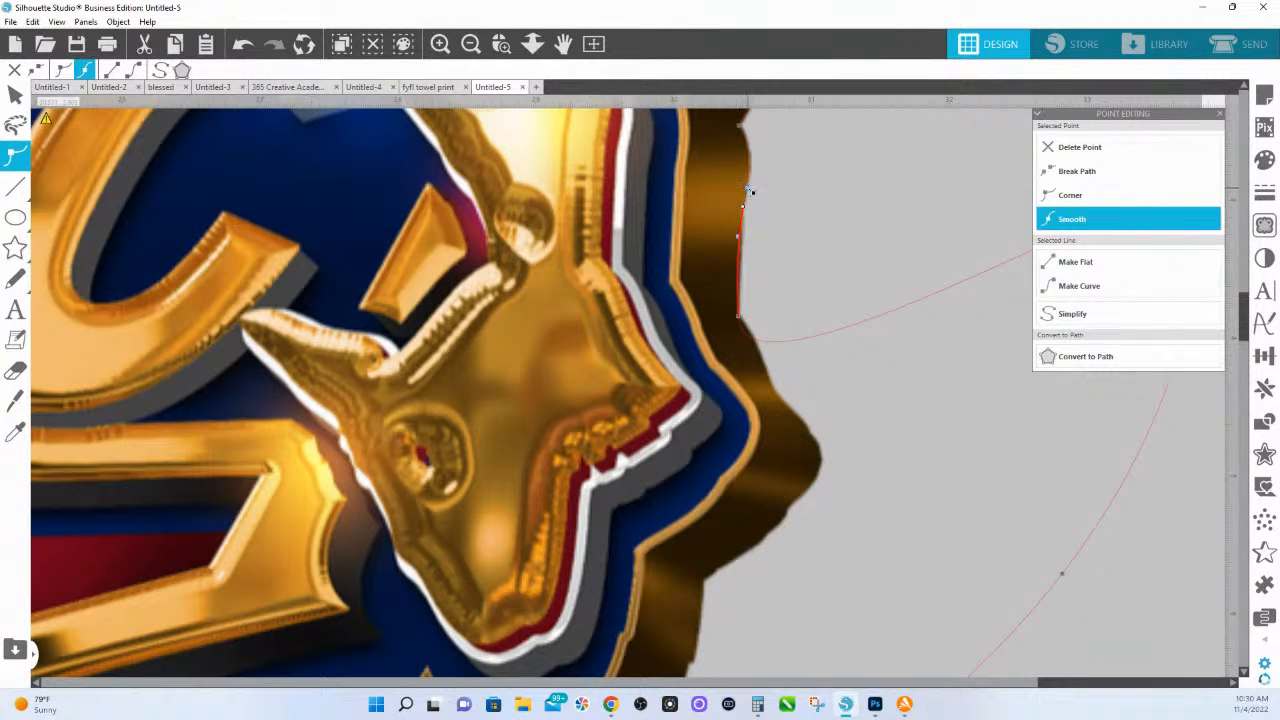
click(1083, 198)
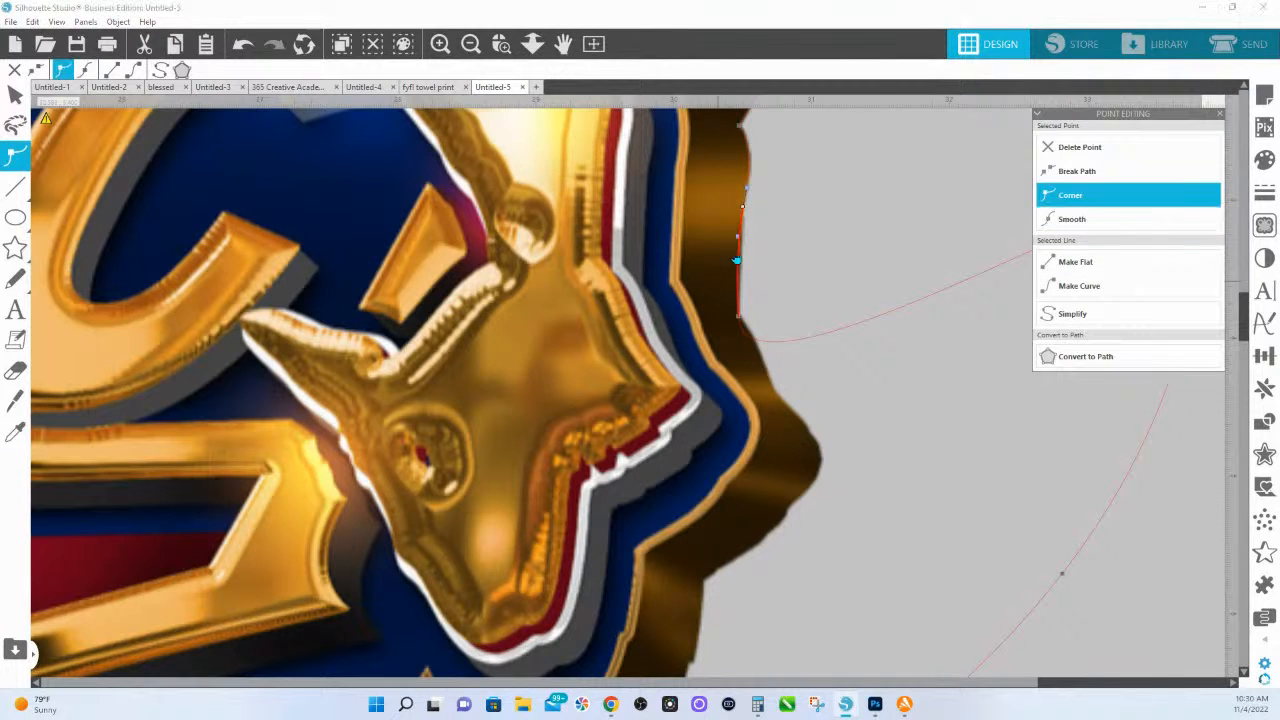
drag(738, 240, 745, 243)
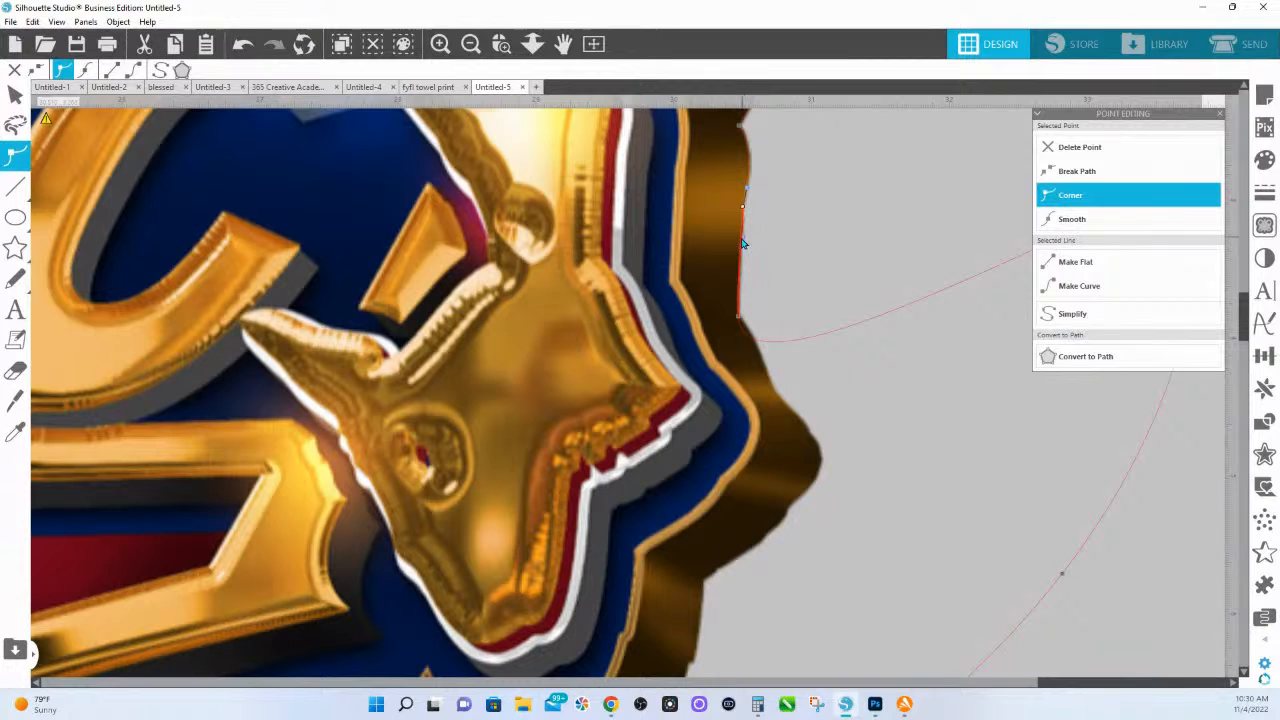
- Add a corner point on the slope below the hip and convert the point at the slope's start to a corner
click(740, 319)
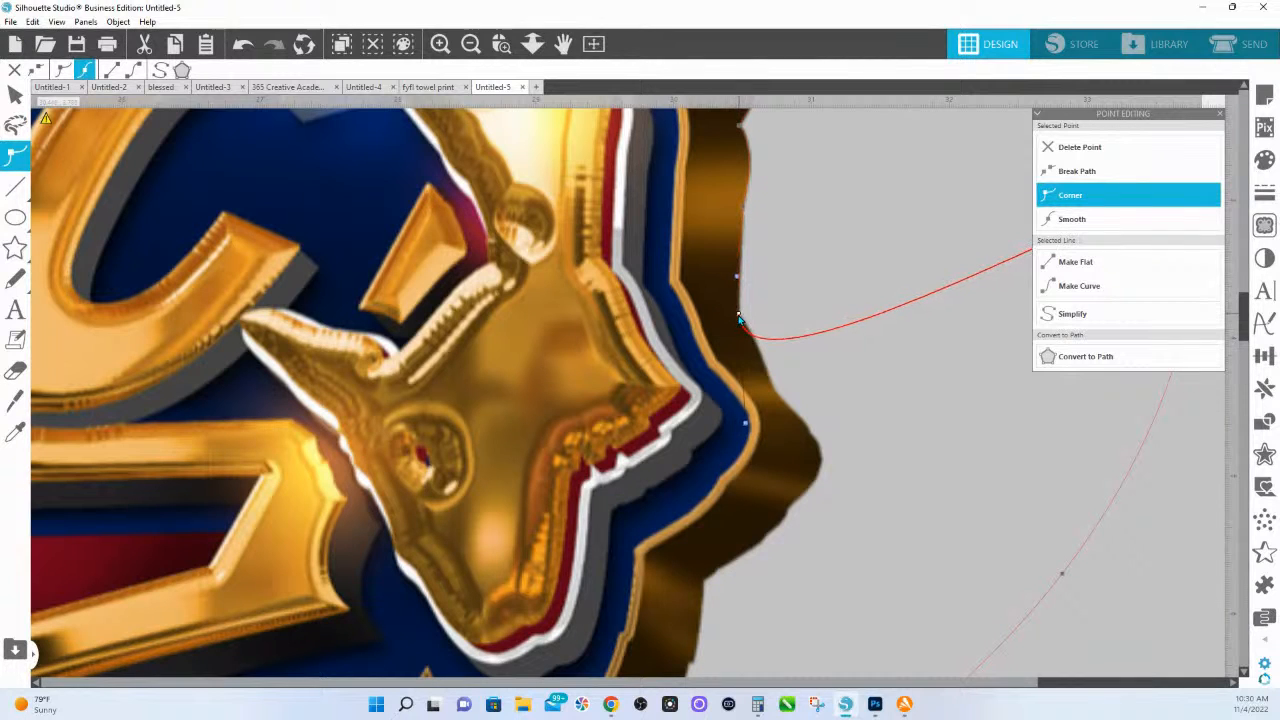
drag(765, 340, 774, 390)
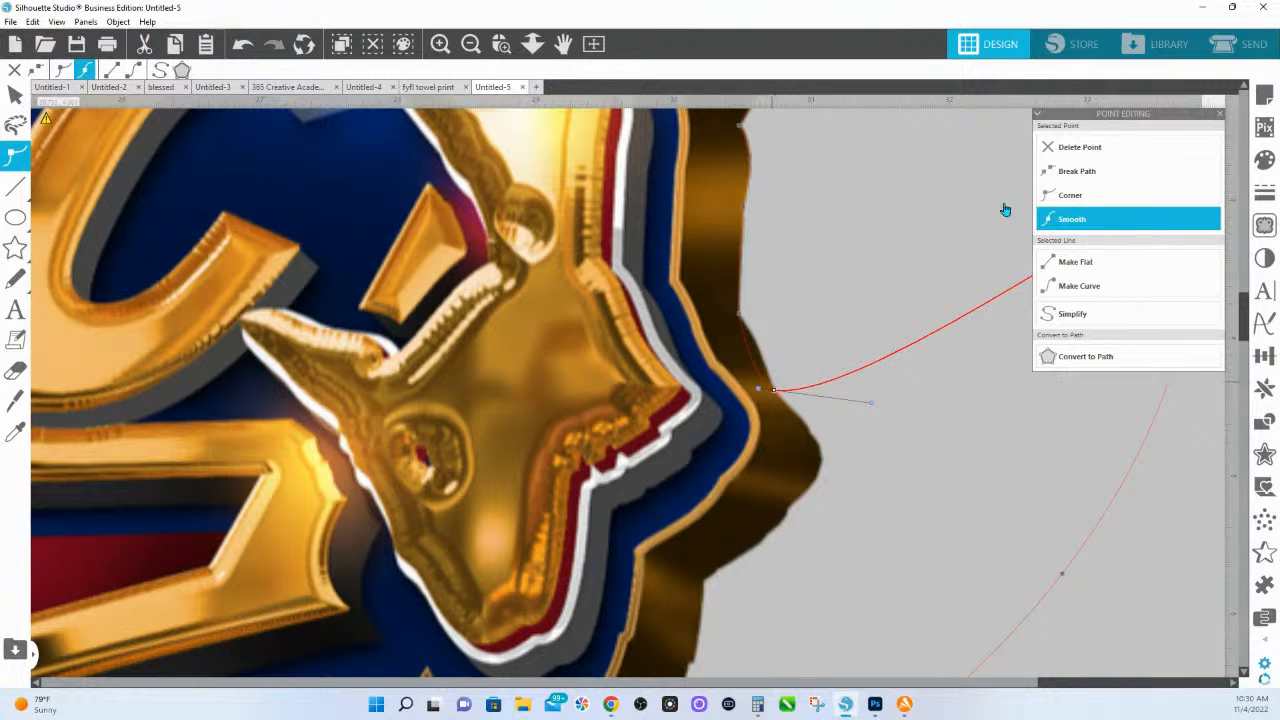
click(1068, 196)
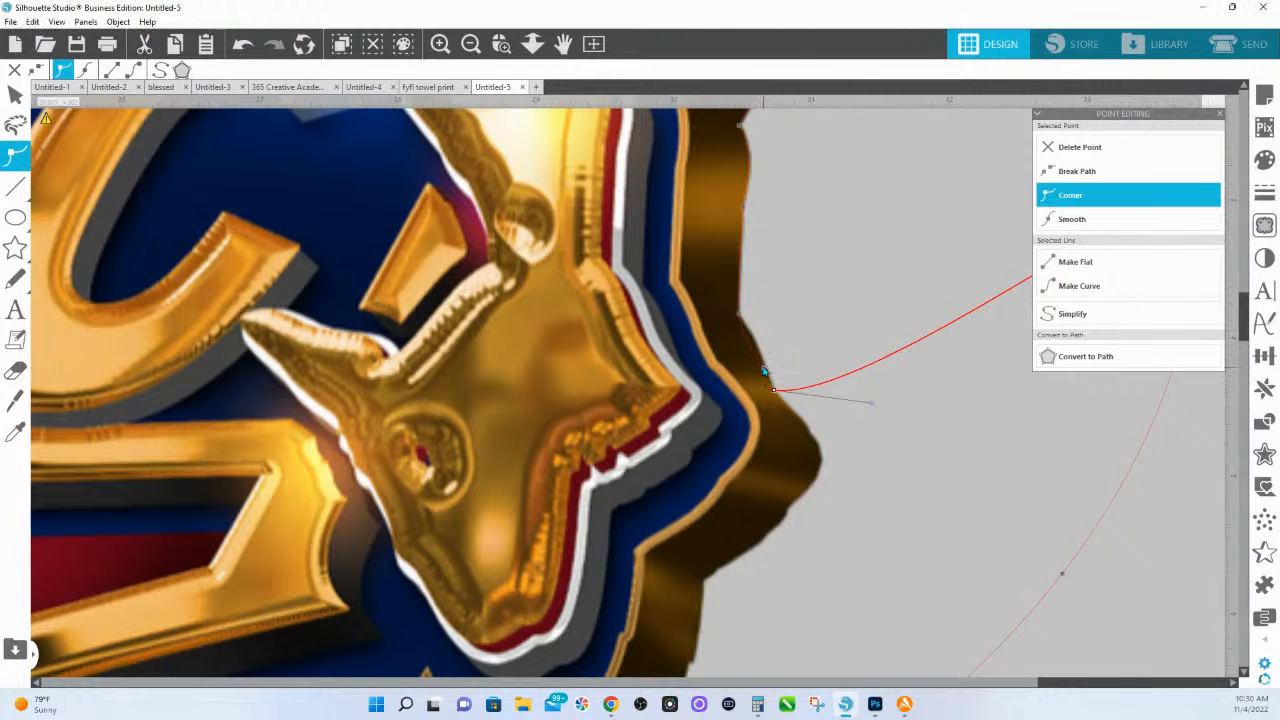
click(738, 316)
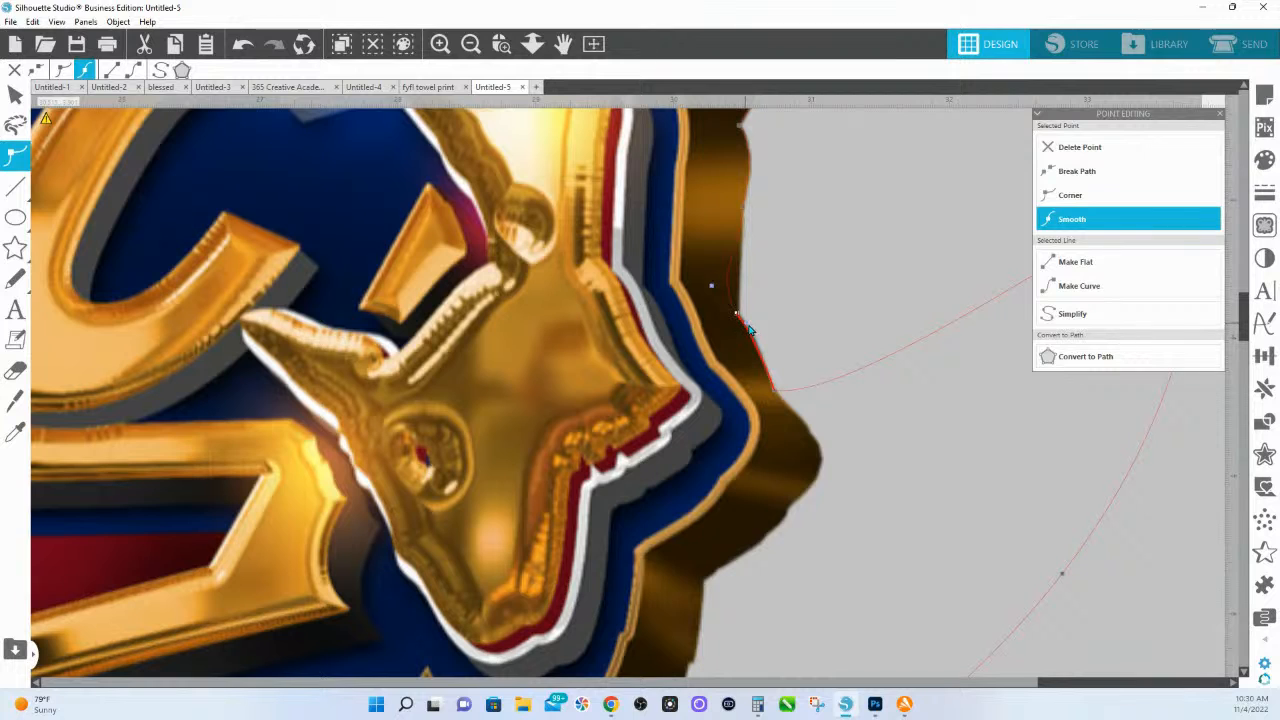
click(1068, 196)
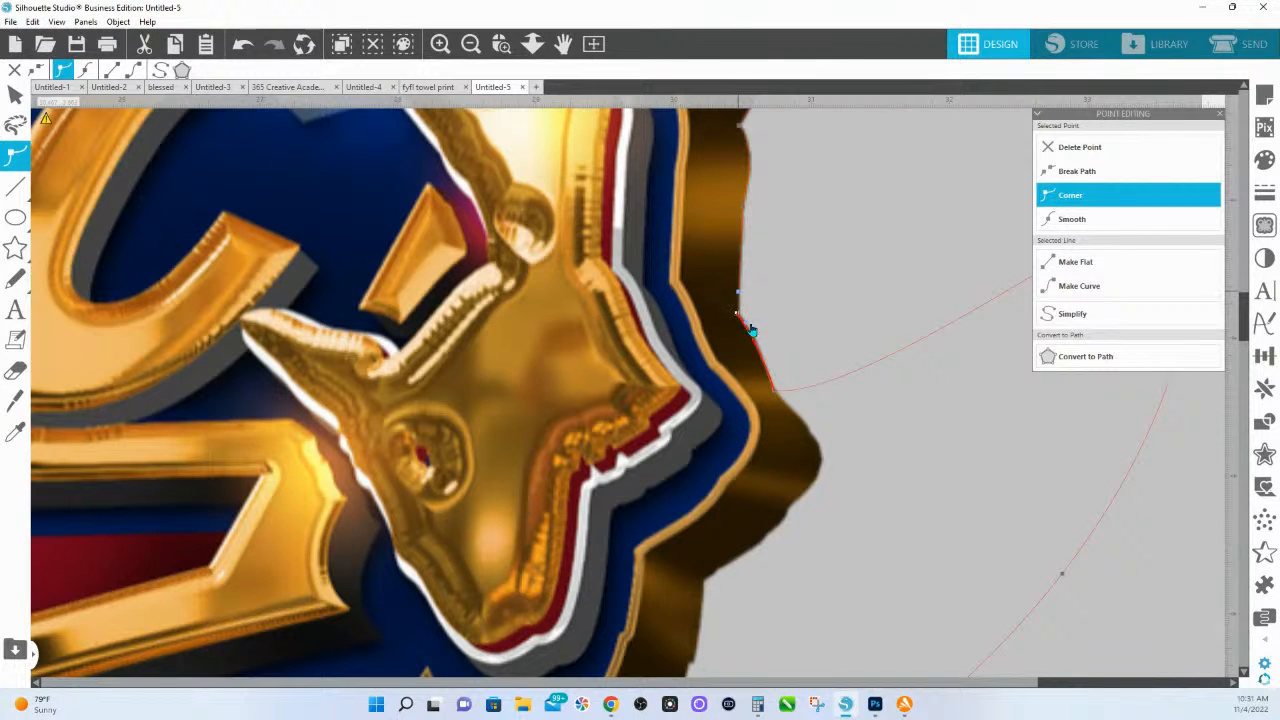
- Add a corner point just above the tip of the gold bulge beside the skirt and fit the segment leading to it
click(820, 385)
drag(820, 385, 809, 432)
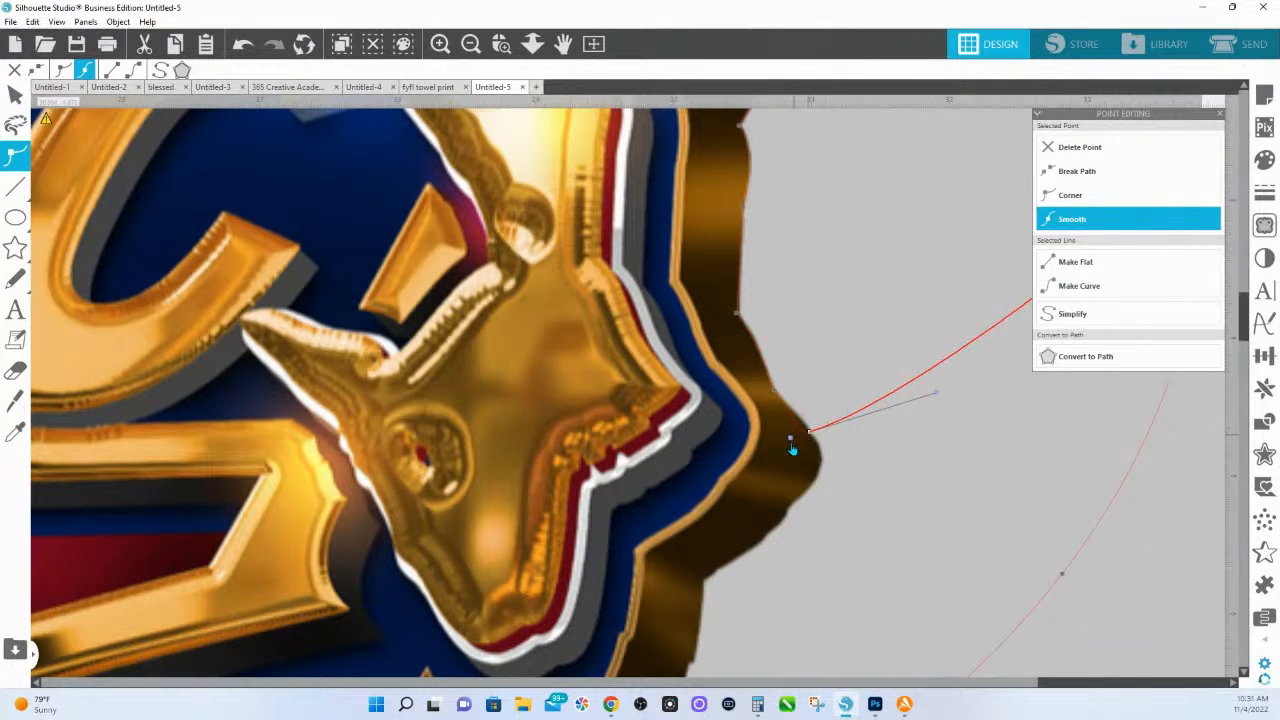
click(1046, 196)
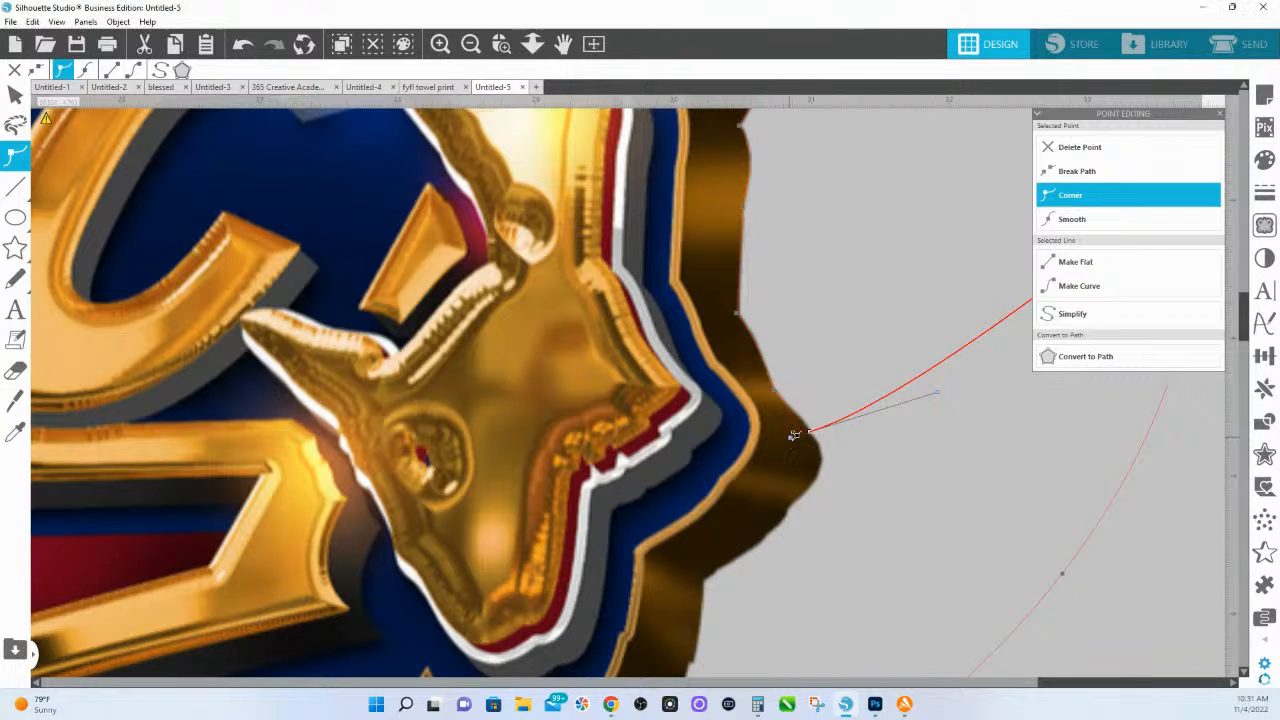
click(775, 395)
- Add a point on the underside of the gold bulge and curve the outline around its tip, with an extra point at the tip
drag(800, 603, 637, 557)
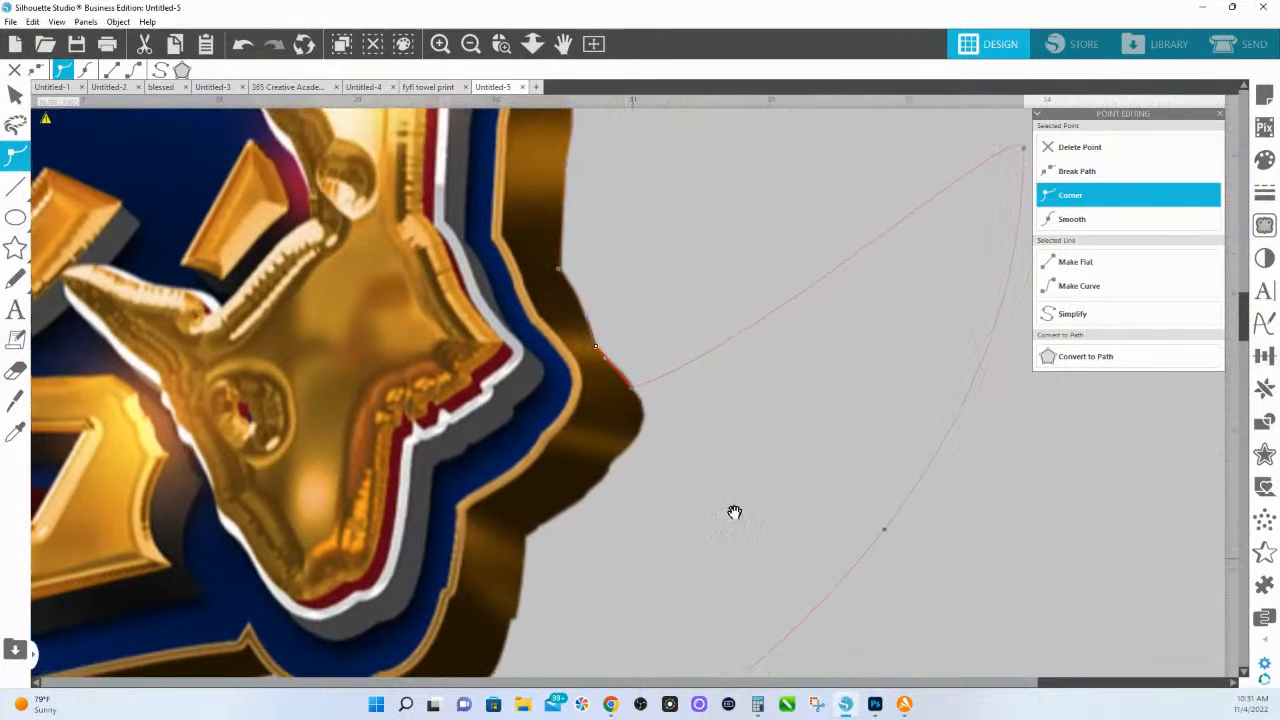
click(930, 242)
drag(930, 242, 610, 470)
click(629, 383)
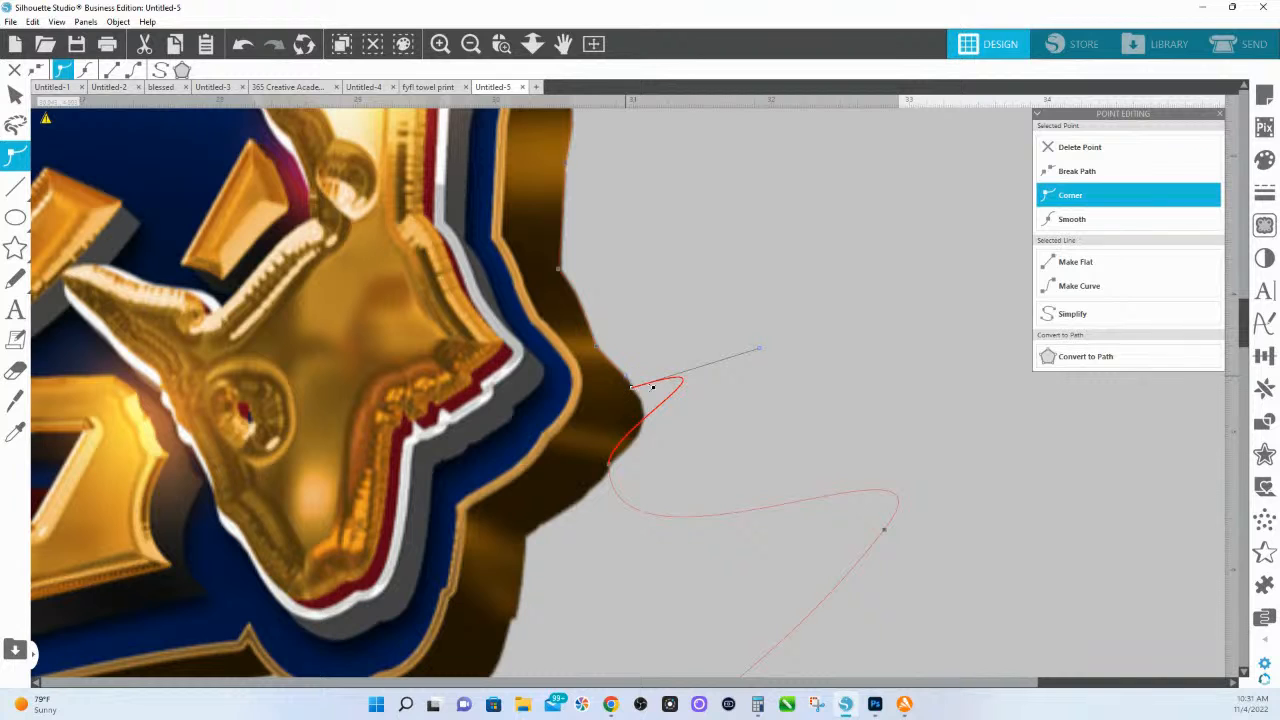
drag(759, 350, 660, 408)
click(612, 467)
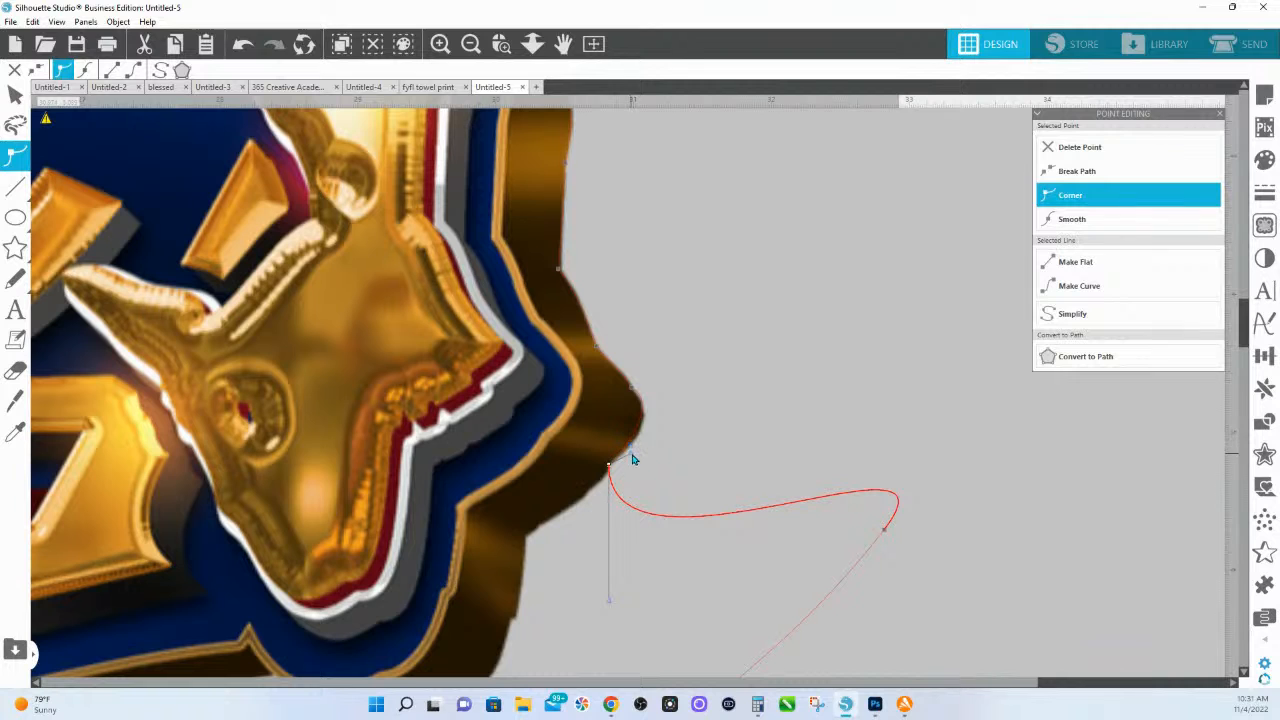
click(643, 414)
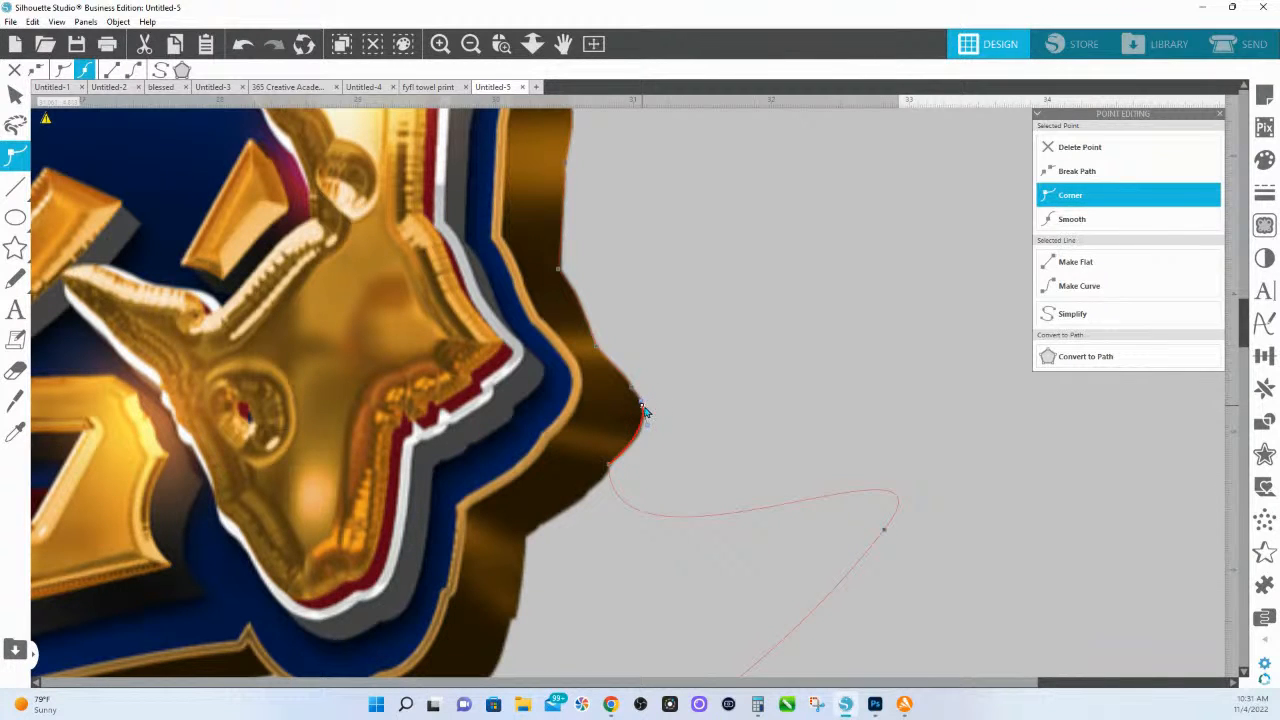
- Add a point farther down the bulge's underside on the gold edge and convert it to a corner
click(628, 510)
drag(628, 510, 585, 496)
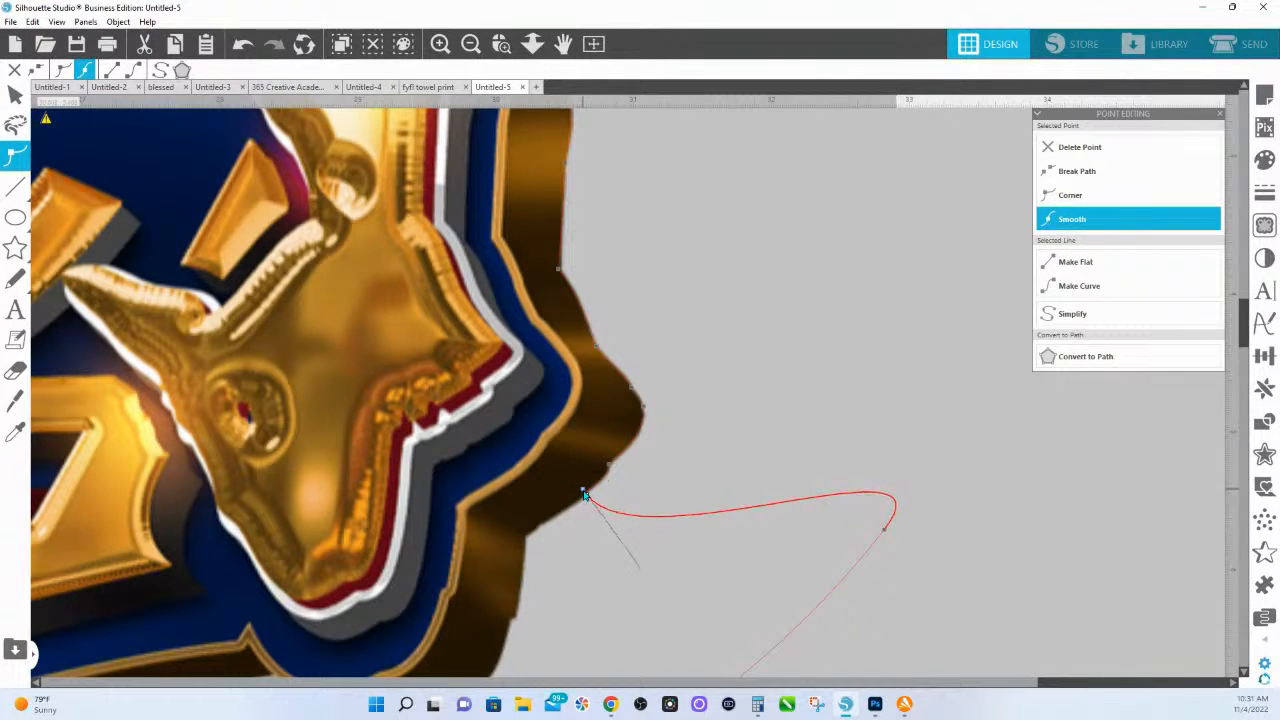
right_click(590, 498)
click(643, 575)
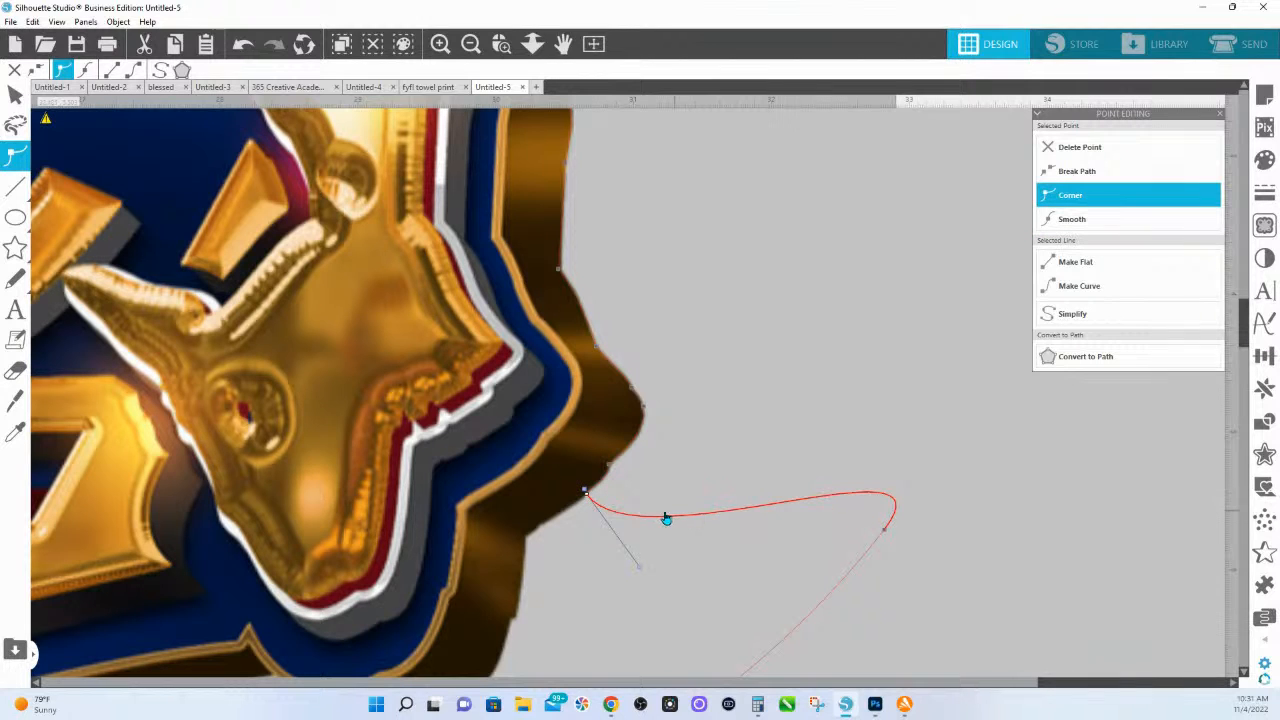
- Move the next outline point into the notch below the bulge and curve the segment leading to it along the gold edge
drag(888, 534, 530, 542)
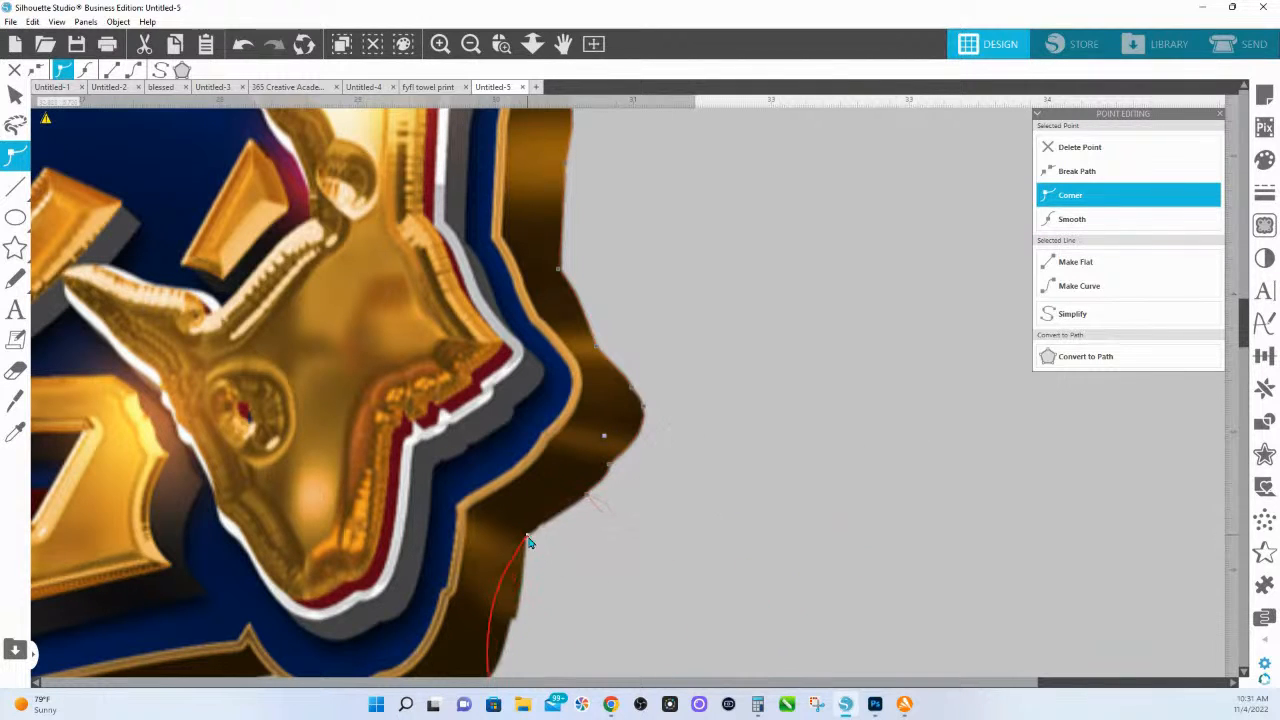
right_click(592, 499)
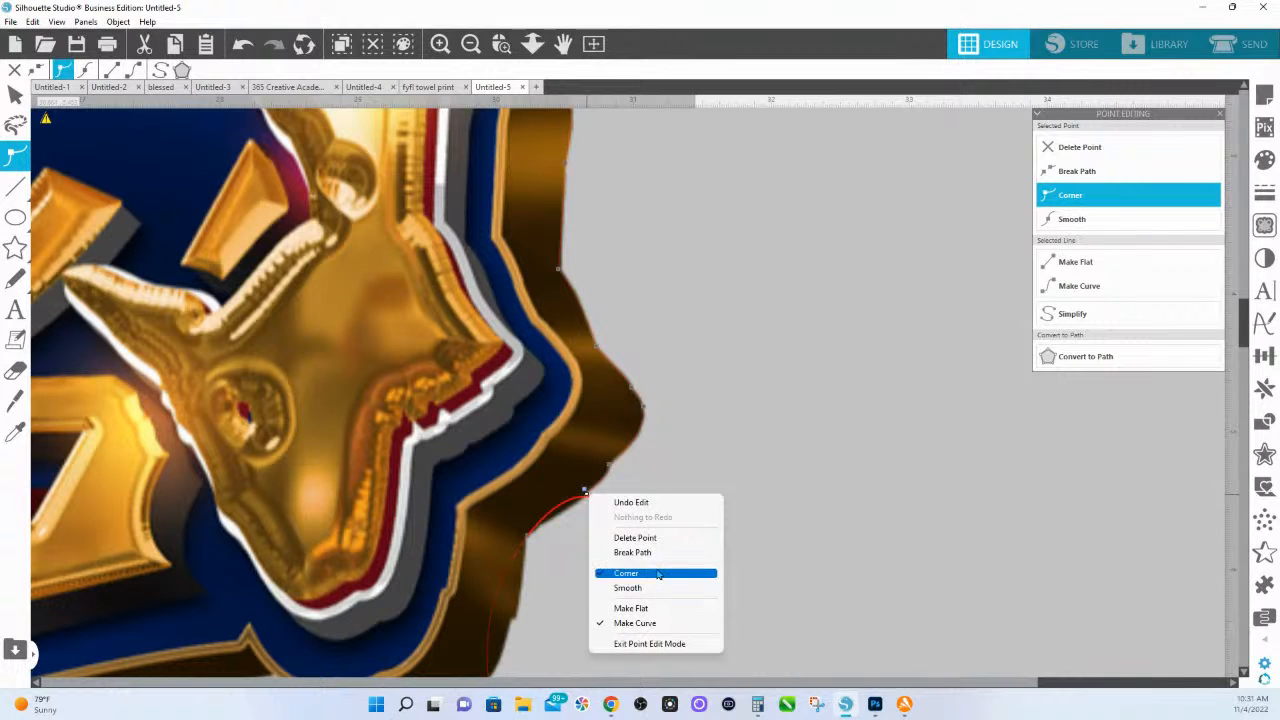
click(640, 572)
drag(645, 570, 563, 512)
click(530, 538)
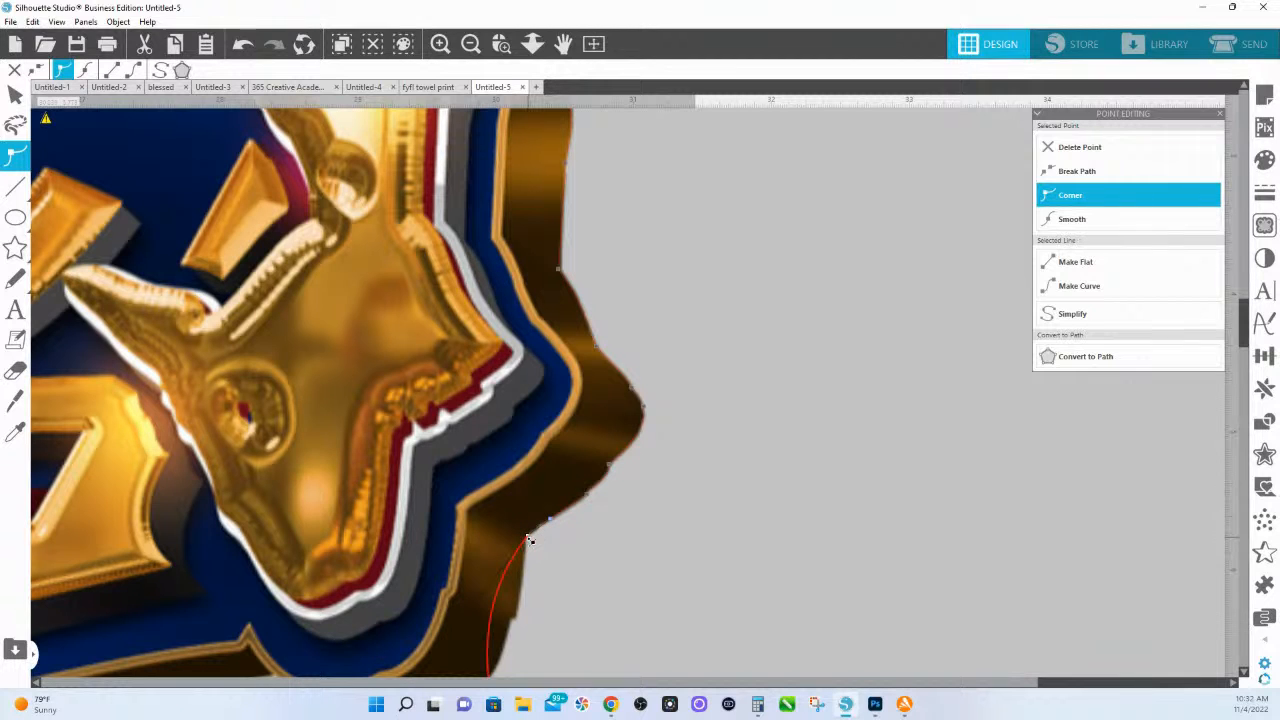
- Add a point on the gold edge just below the notch and fit the segment between it and the notch point to the edge
drag(574, 626, 595, 368)
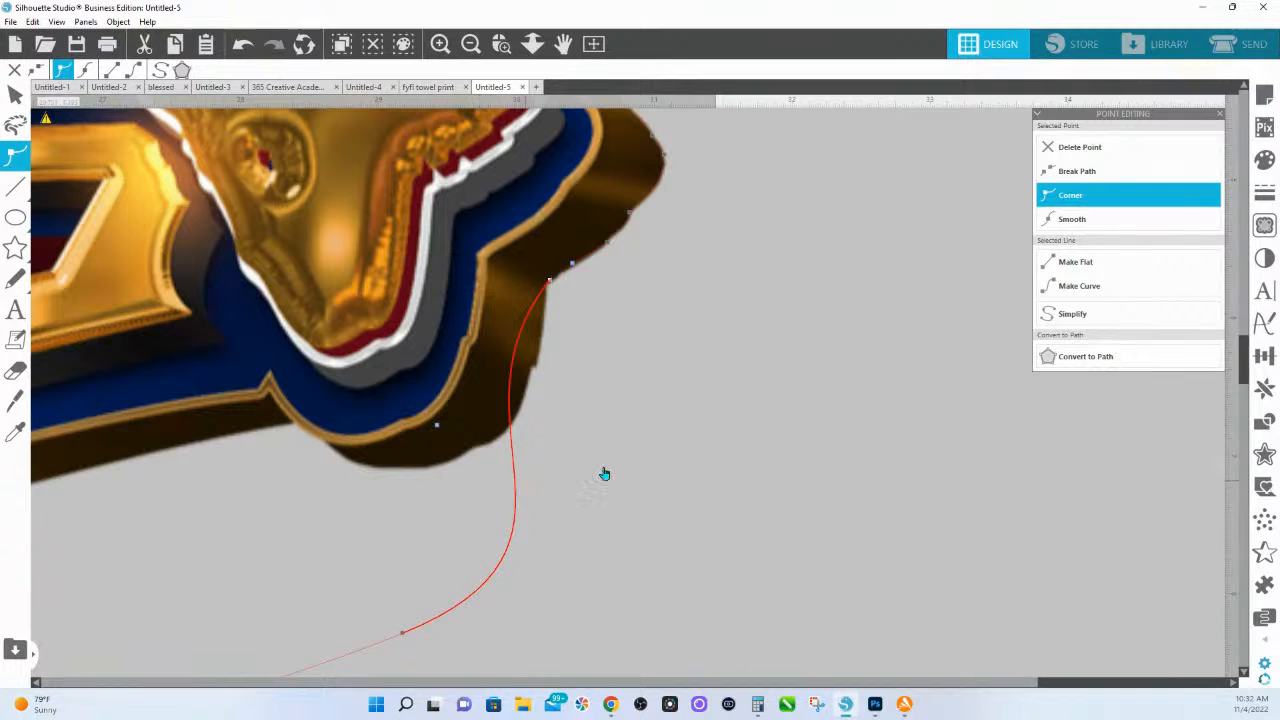
drag(510, 412, 536, 366)
drag(550, 280, 547, 287)
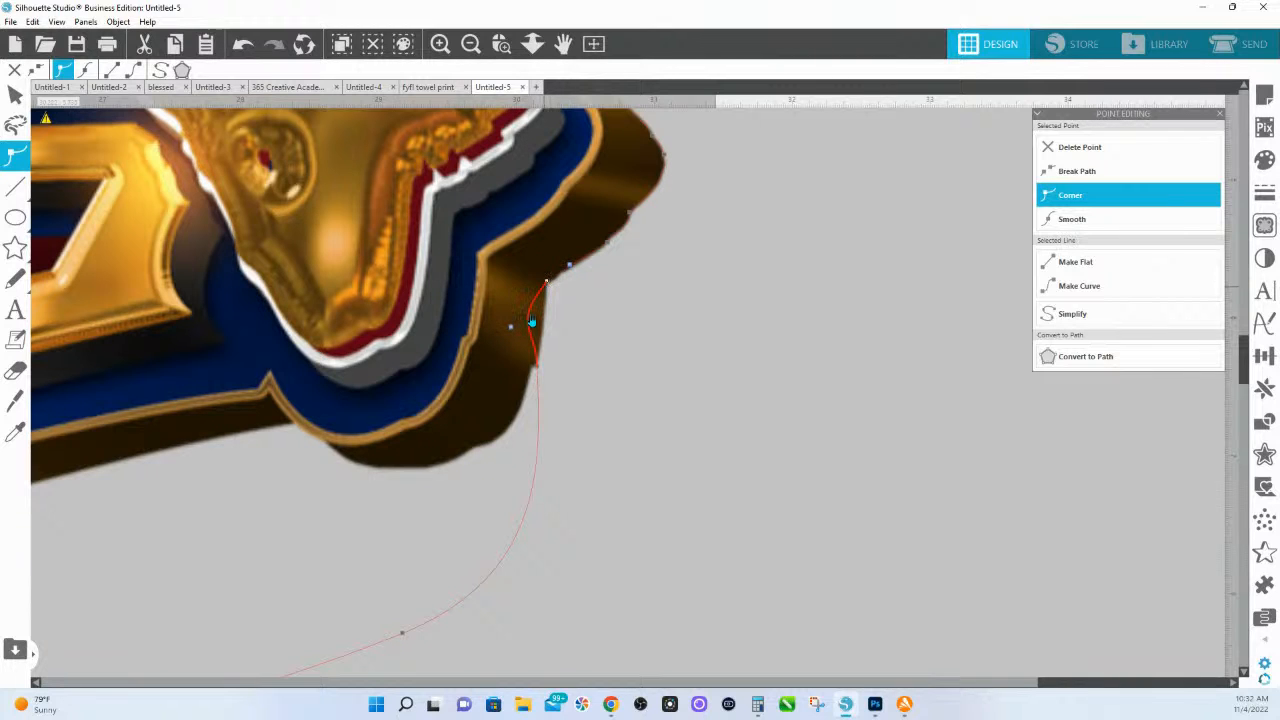
drag(513, 329, 543, 346)
click(539, 369)
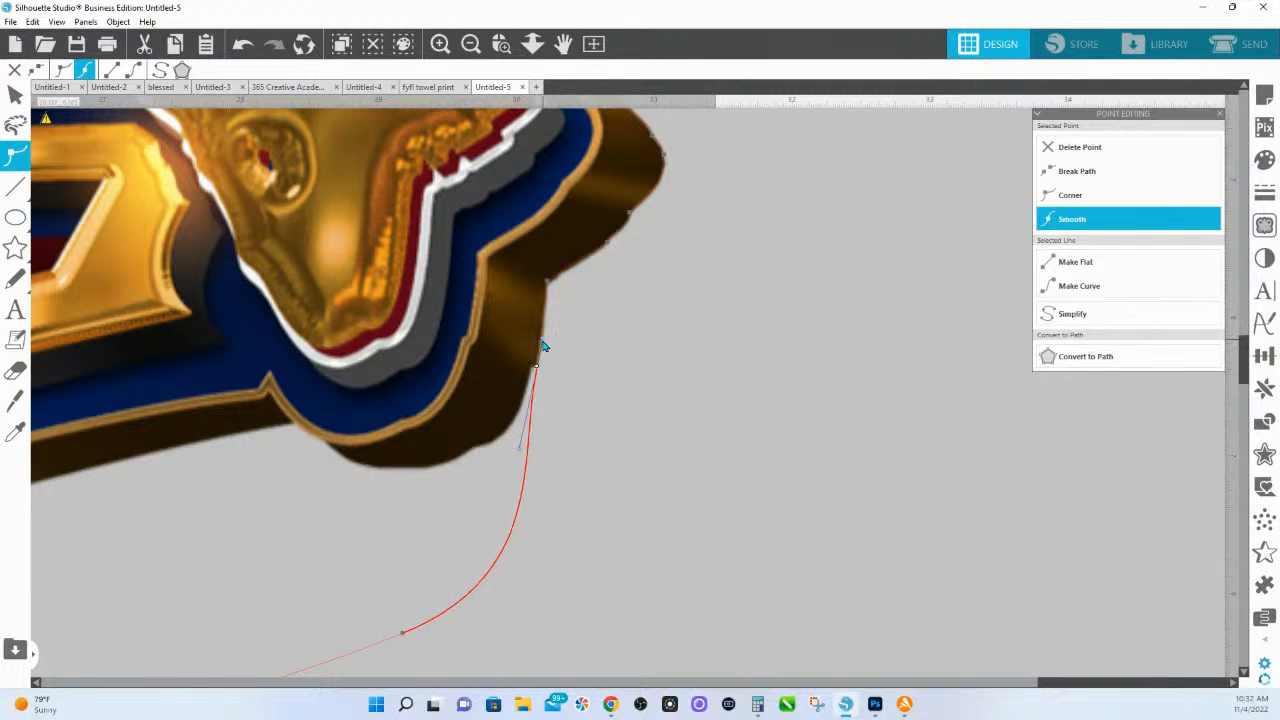
click(547, 283)
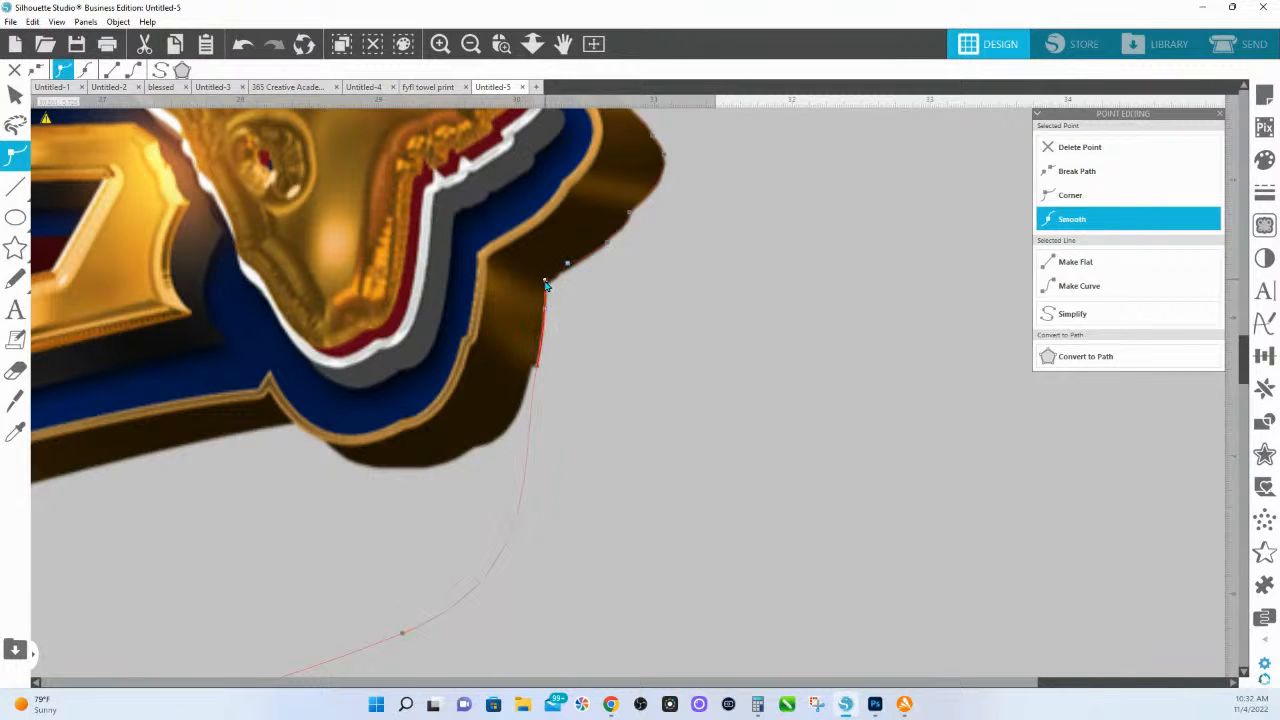
click(535, 371)
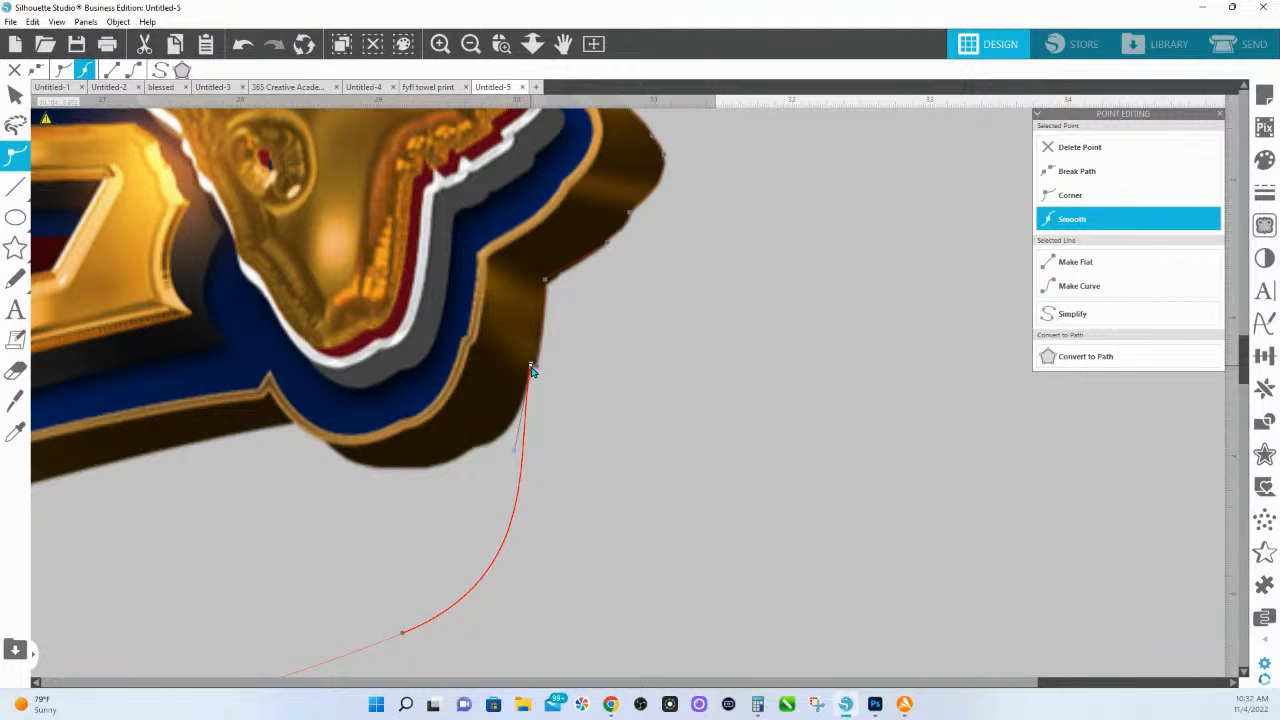
drag(540, 372, 537, 372)
- Move the next outline point to the underside of the lobe below the notch and curve the outline around it, adding points along the underside
click(401, 632)
drag(428, 547, 477, 446)
drag(622, 388, 449, 470)
click(478, 447)
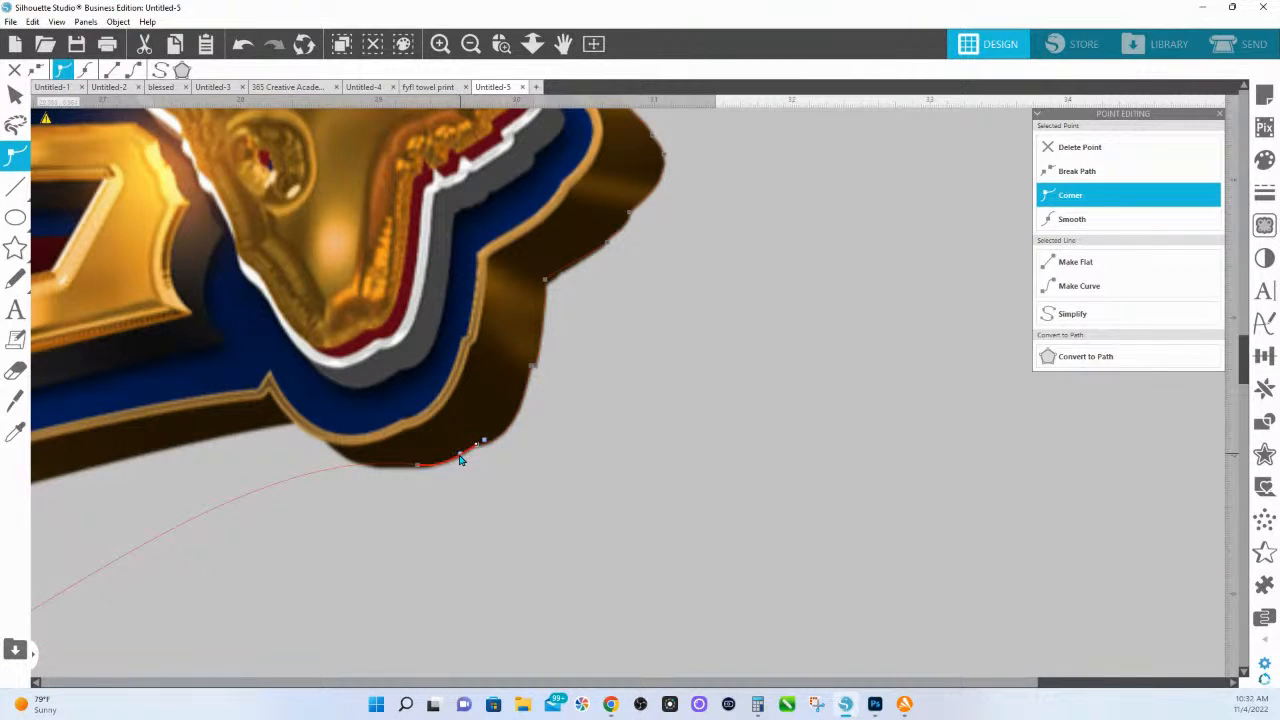
click(370, 468)
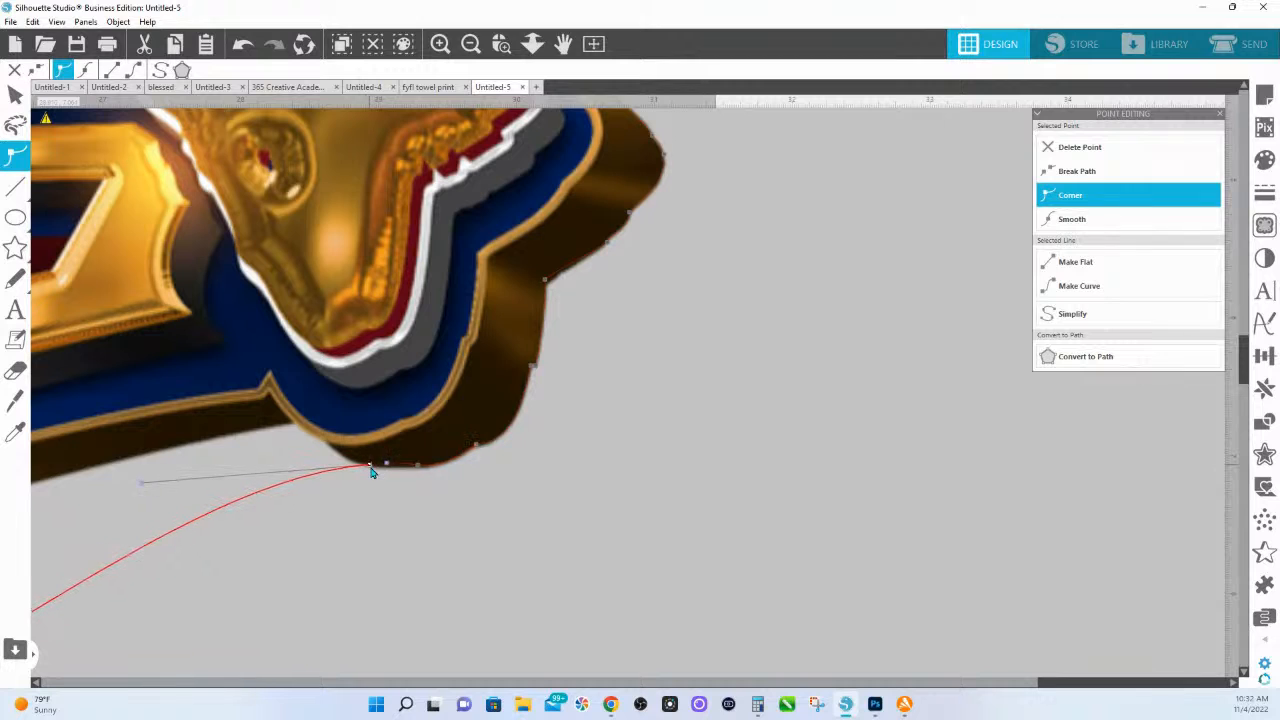
click(417, 467)
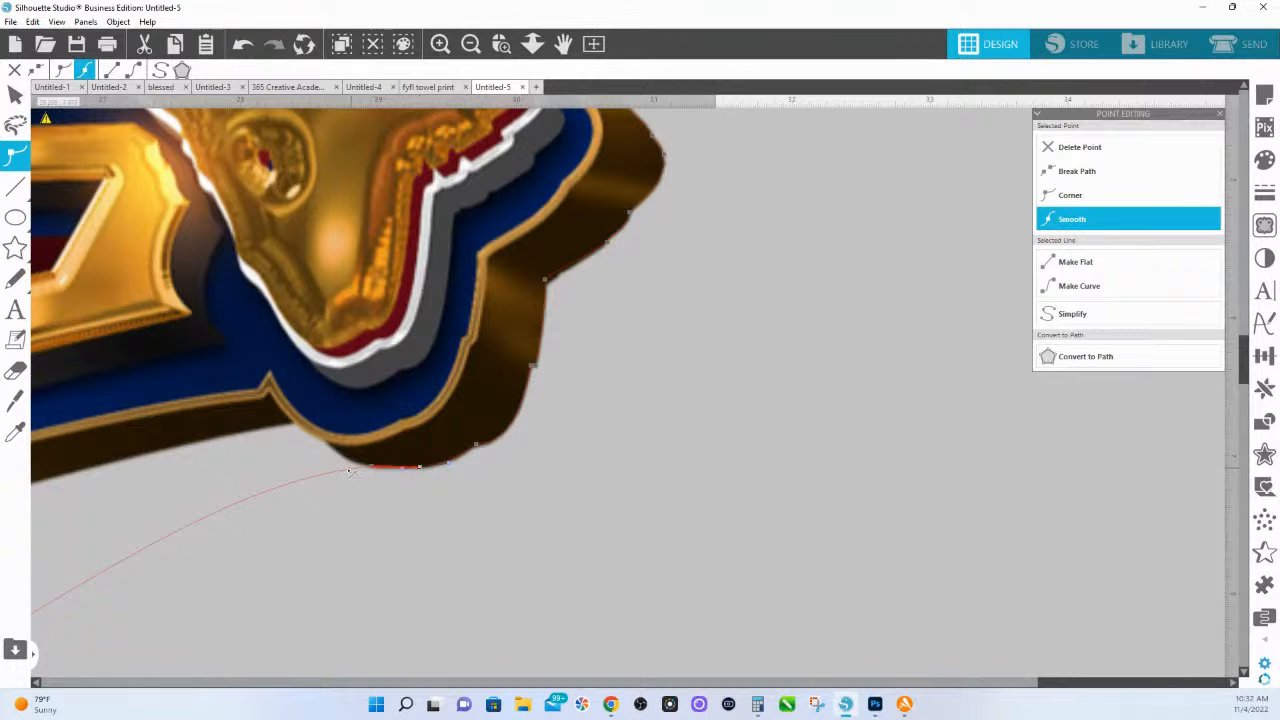
- Add a corner point where the lobe's dark underside meets its gold trim and fit the short segment leading to it
drag(349, 470, 326, 443)
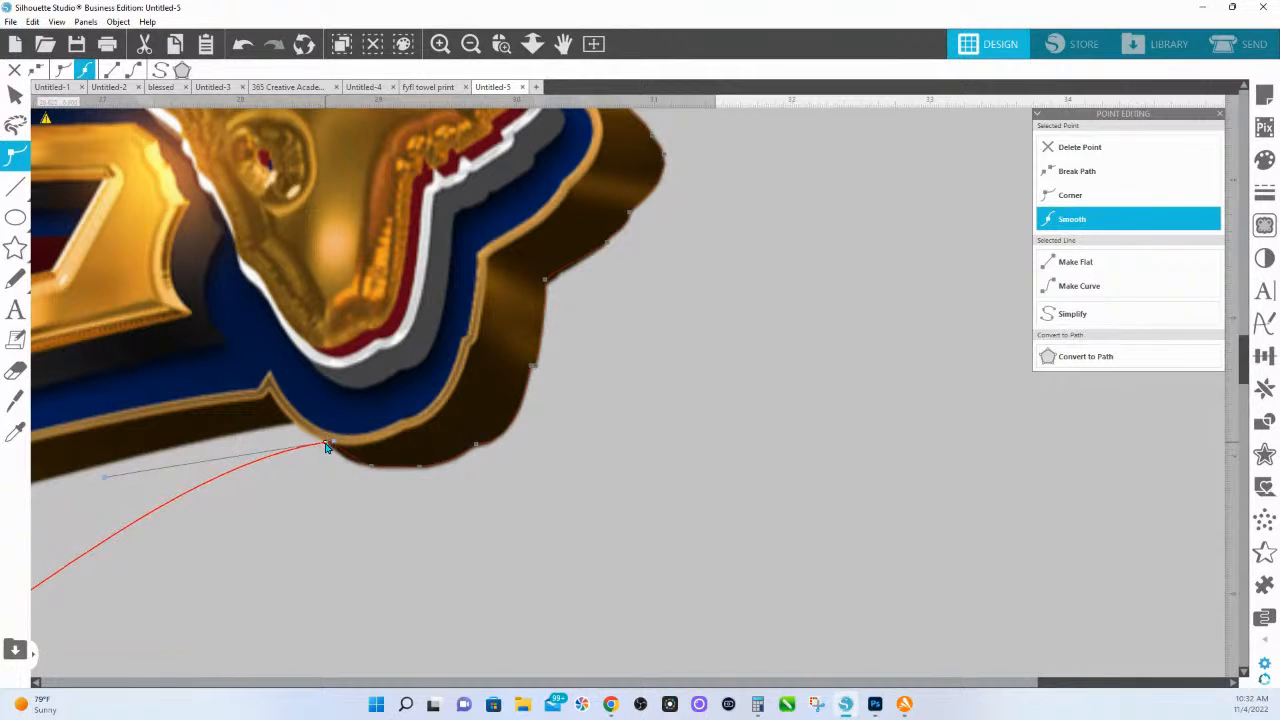
right_click(325, 441)
click(360, 521)
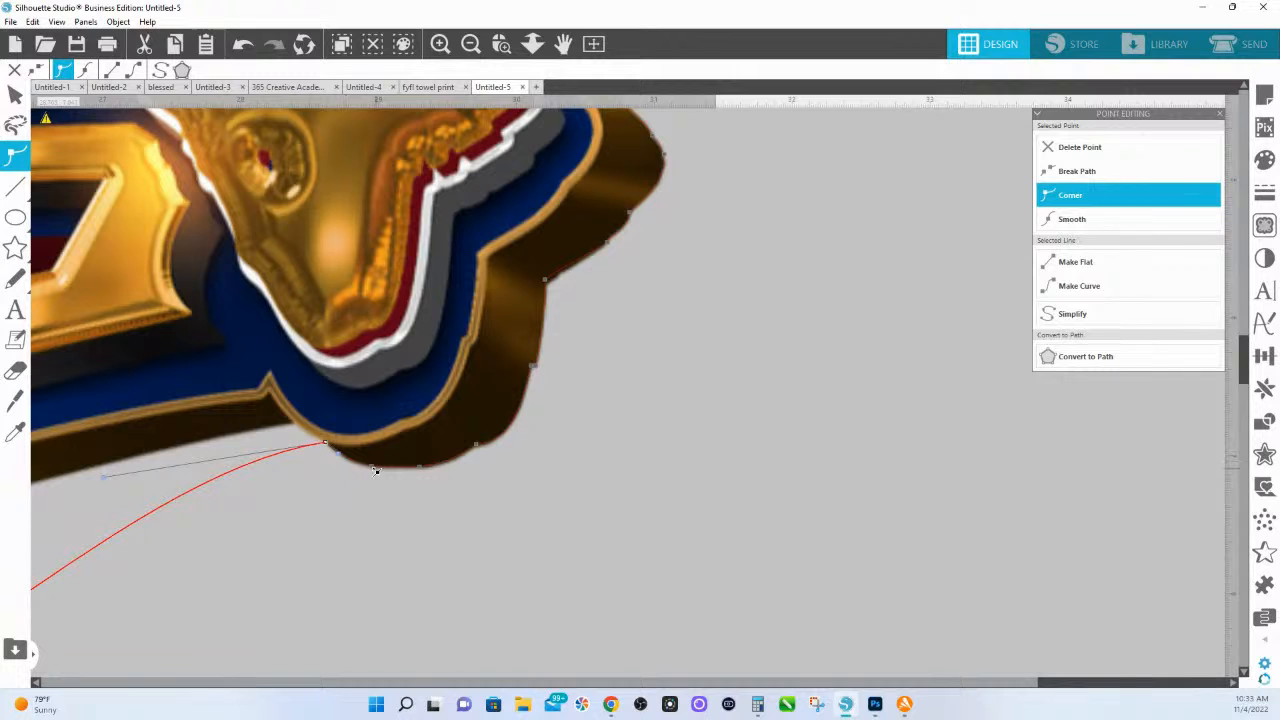
click(371, 469)
click(389, 466)
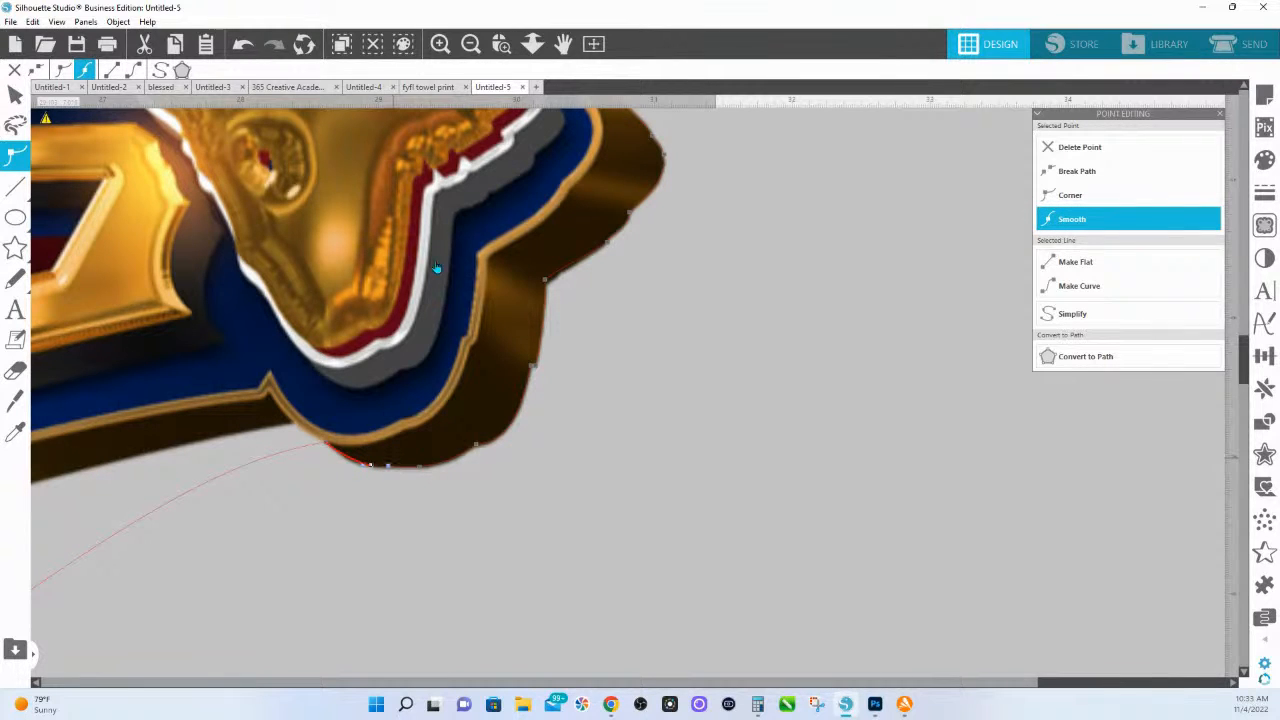
click(325, 444)
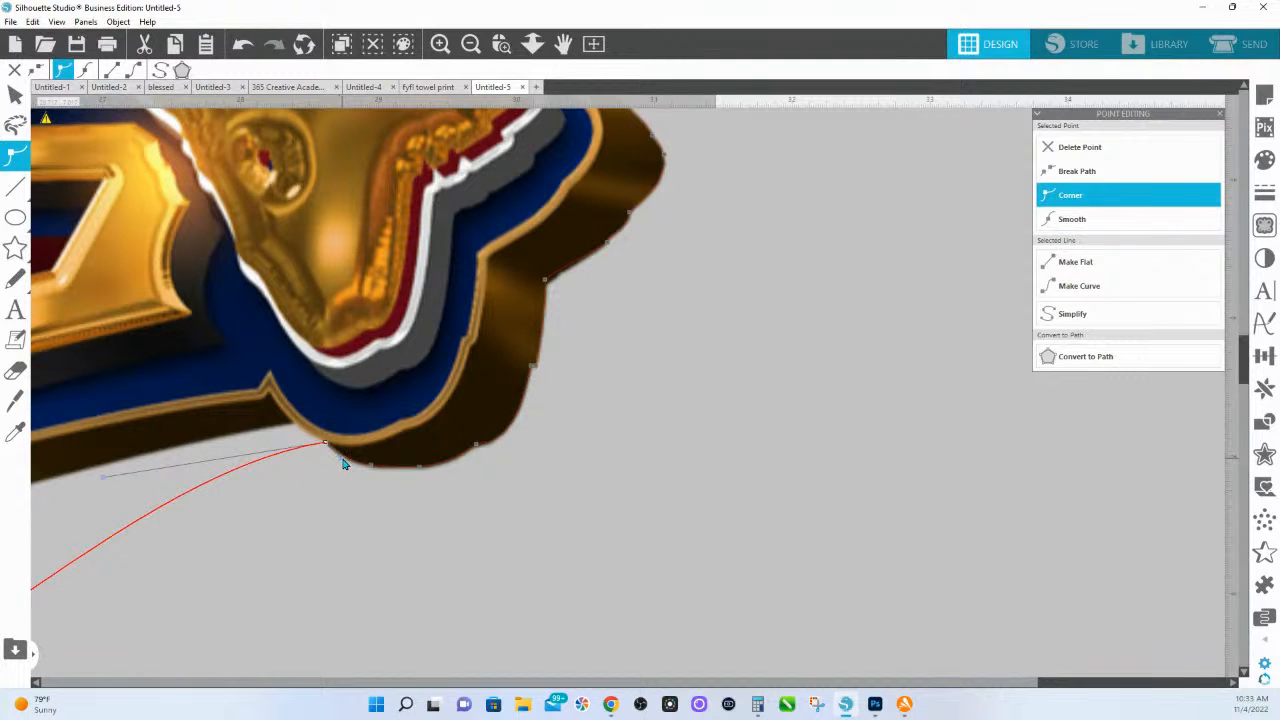
- Add a corner point at the junction of the lobe and the banner's lower edge, and aim its curve handle along the banner
click(284, 460)
drag(284, 459, 292, 422)
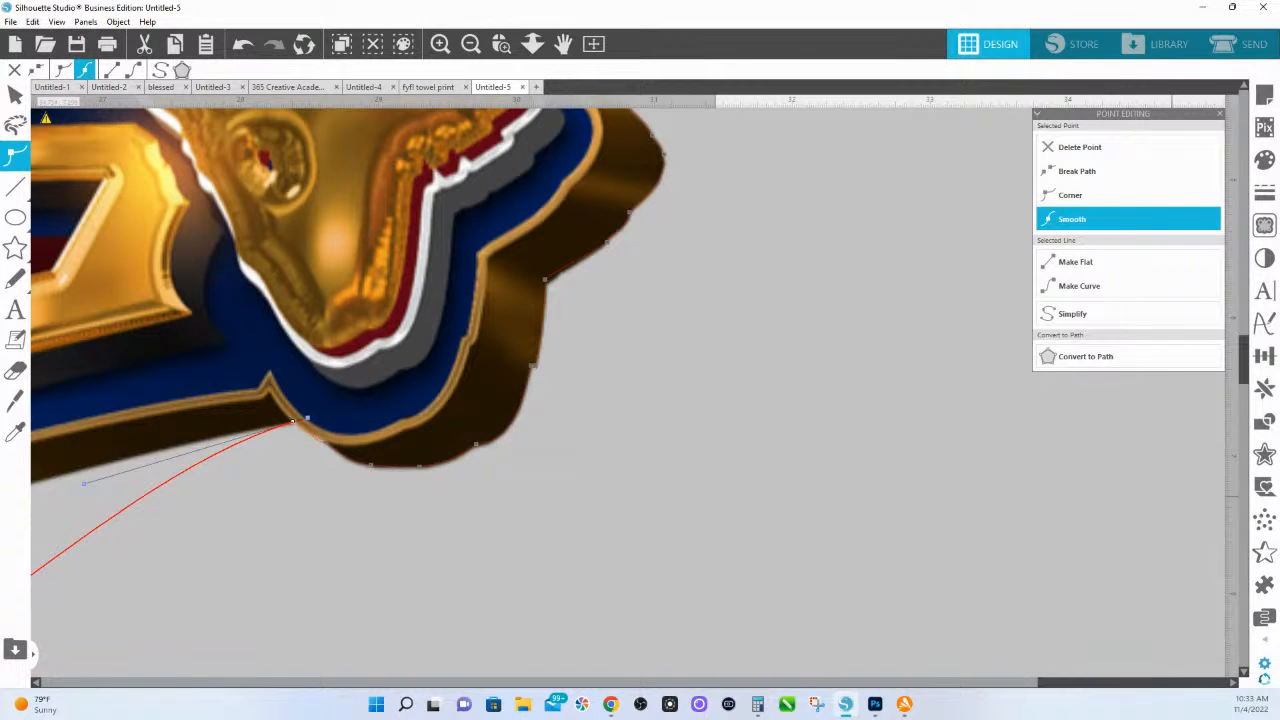
drag(308, 419, 302, 432)
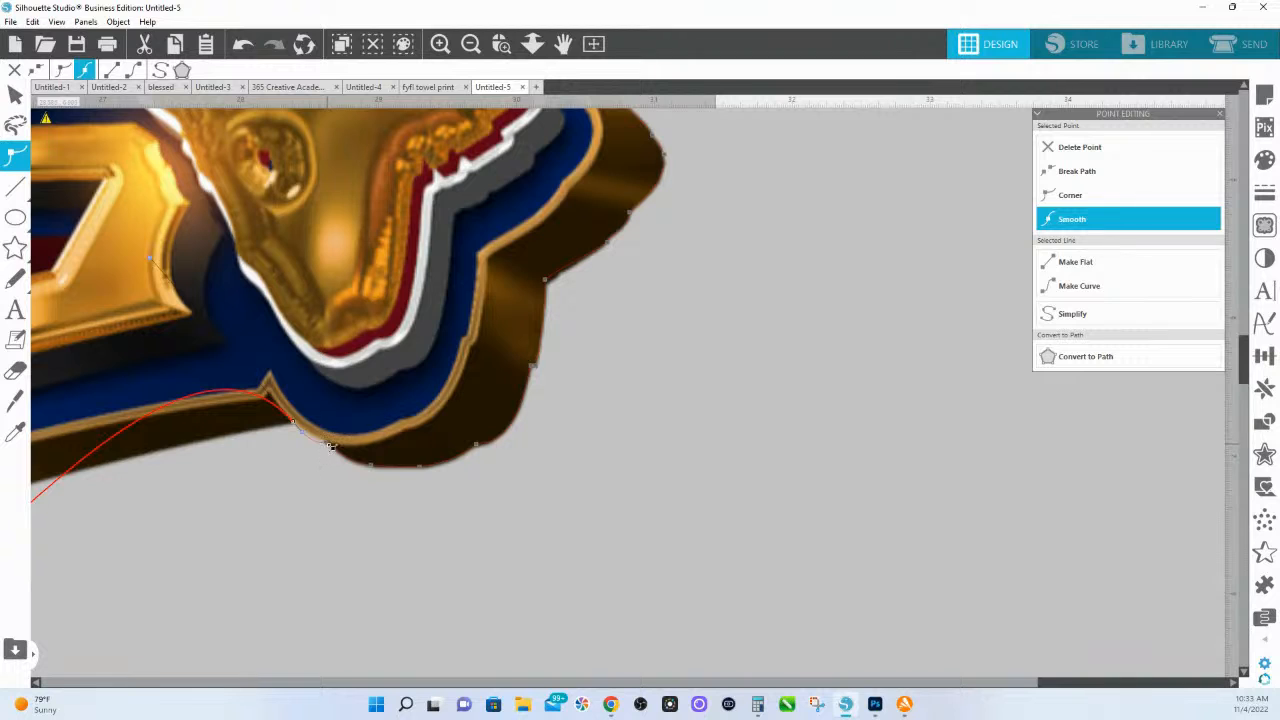
click(325, 446)
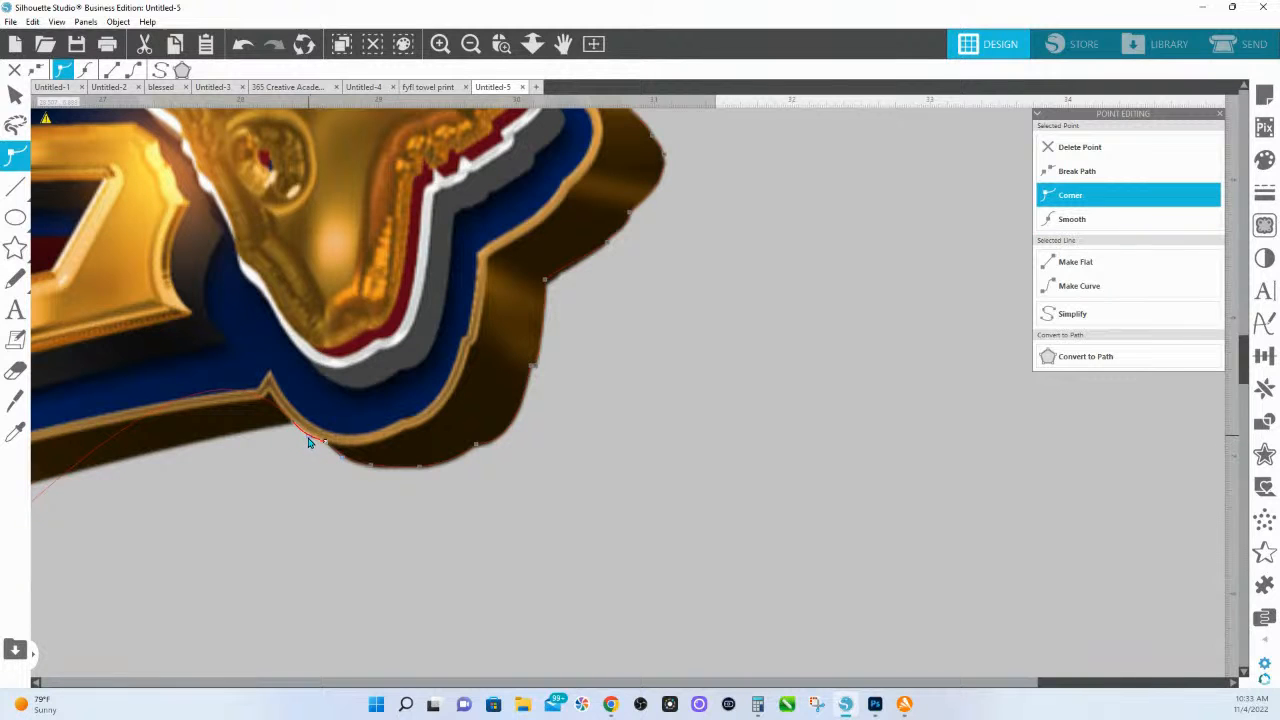
right_click(291, 423)
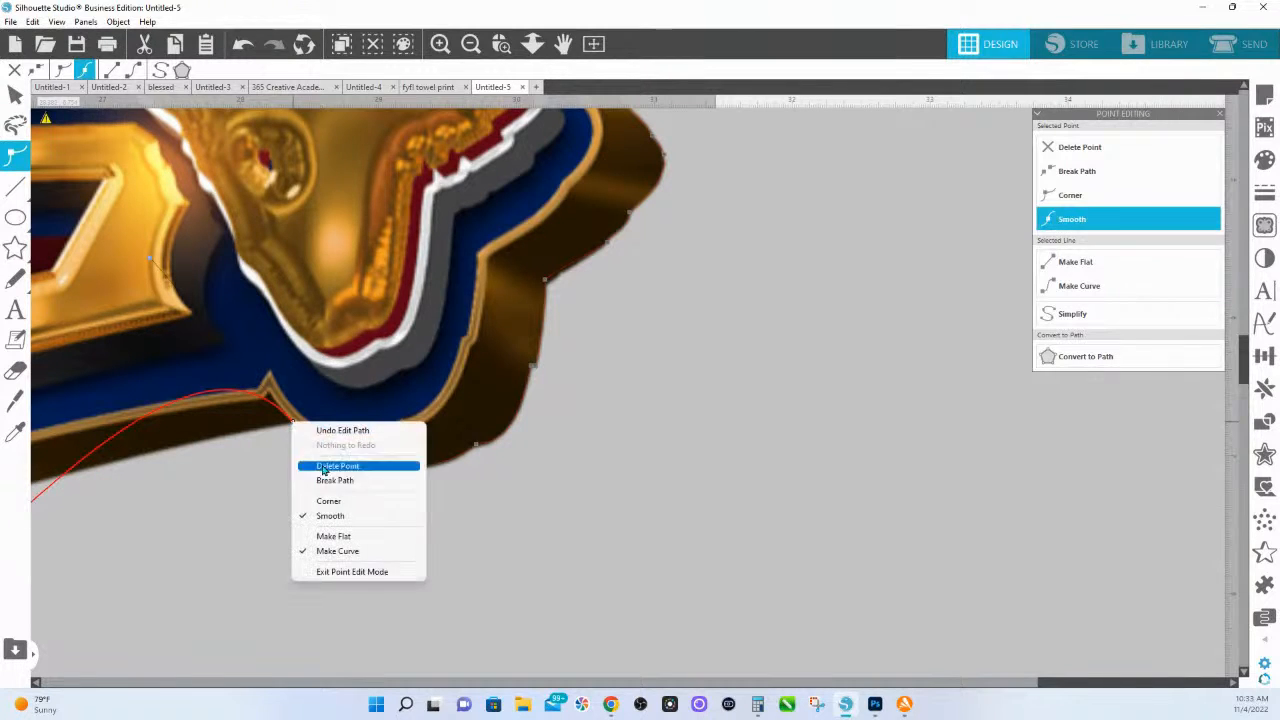
click(339, 502)
drag(157, 268, 256, 426)
- Move the next outline point to the banner's bottom tip and fit the long segment to the banner's lower-right edge, adding points along it
drag(215, 502, 679, 459)
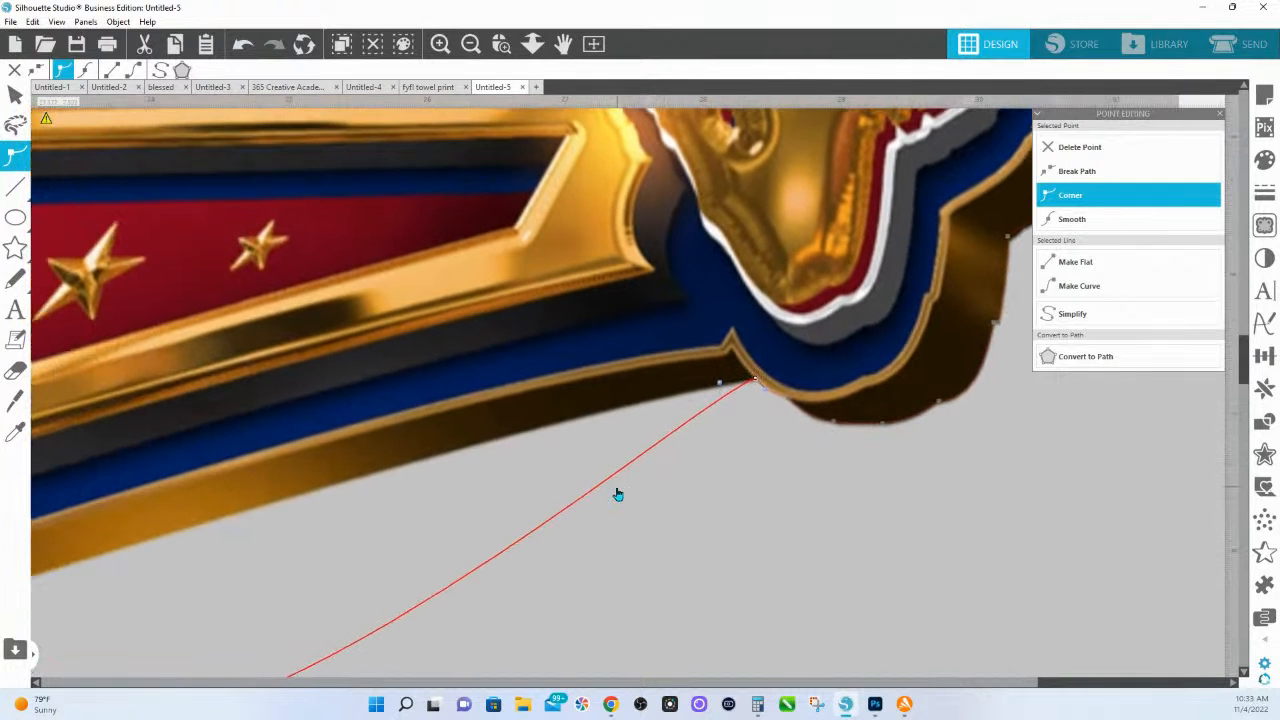
click(532, 46)
drag(537, 403, 529, 295)
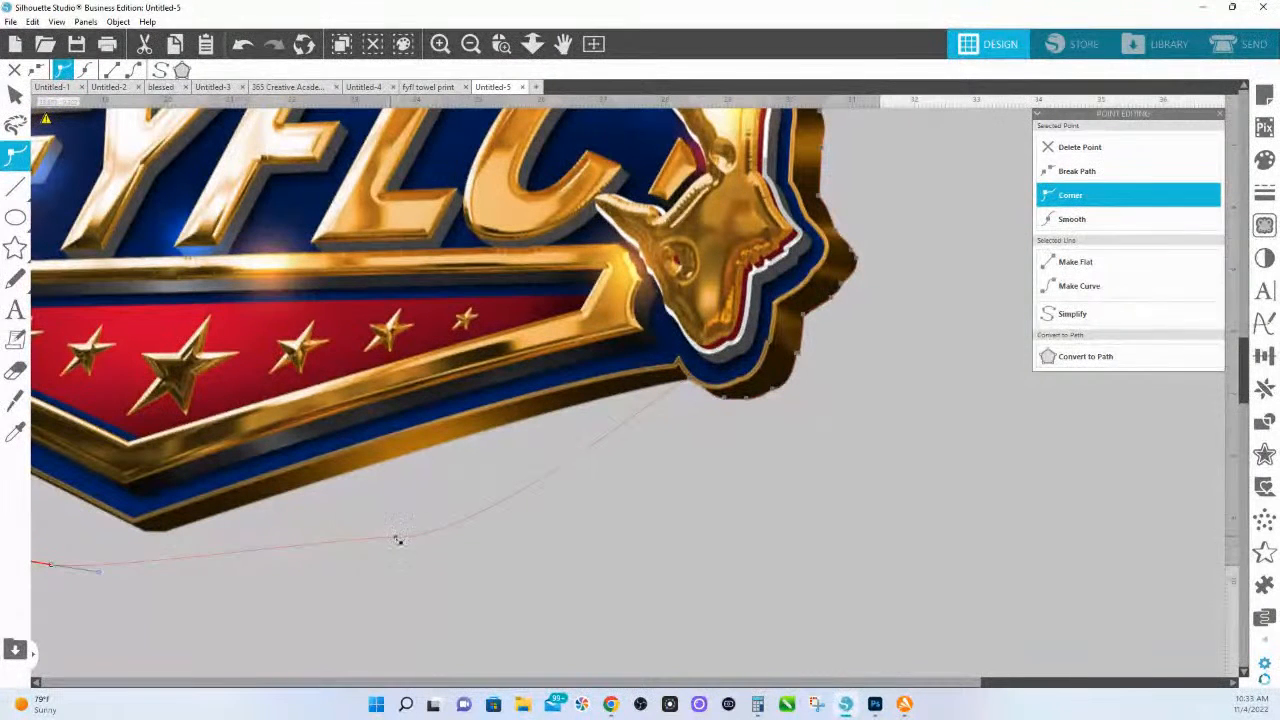
click(268, 543)
drag(303, 535, 168, 537)
drag(266, 536, 291, 487)
click(555, 417)
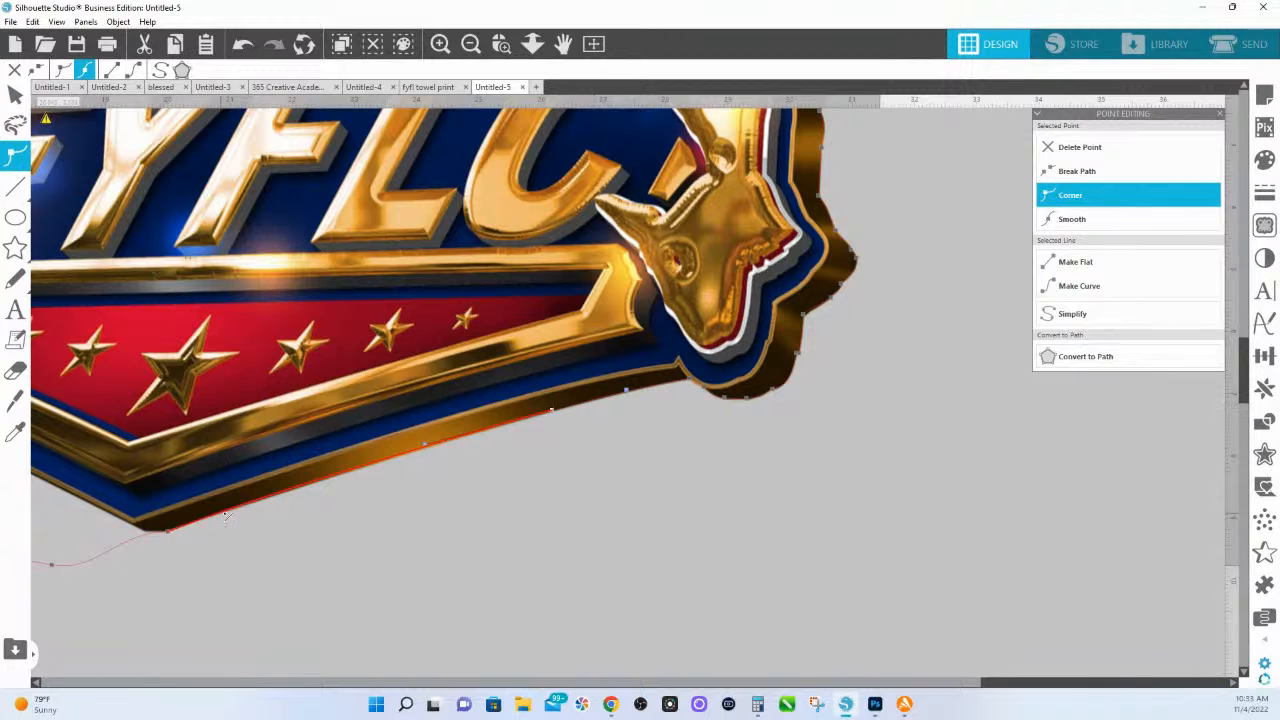
click(292, 492)
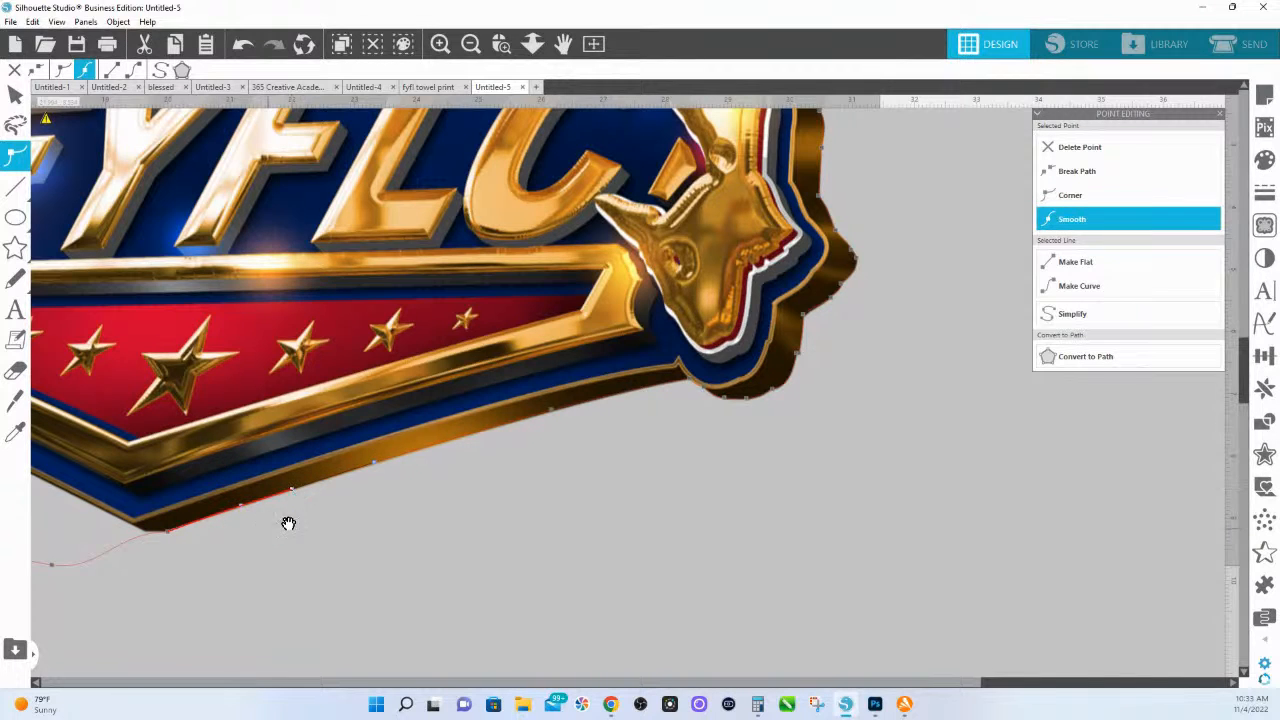
- Add a point at the left end of the banner's flat bottom tip and fit the short segment across the tip
drag(269, 528, 651, 509)
click(524, 517)
drag(527, 519, 532, 513)
click(550, 513)
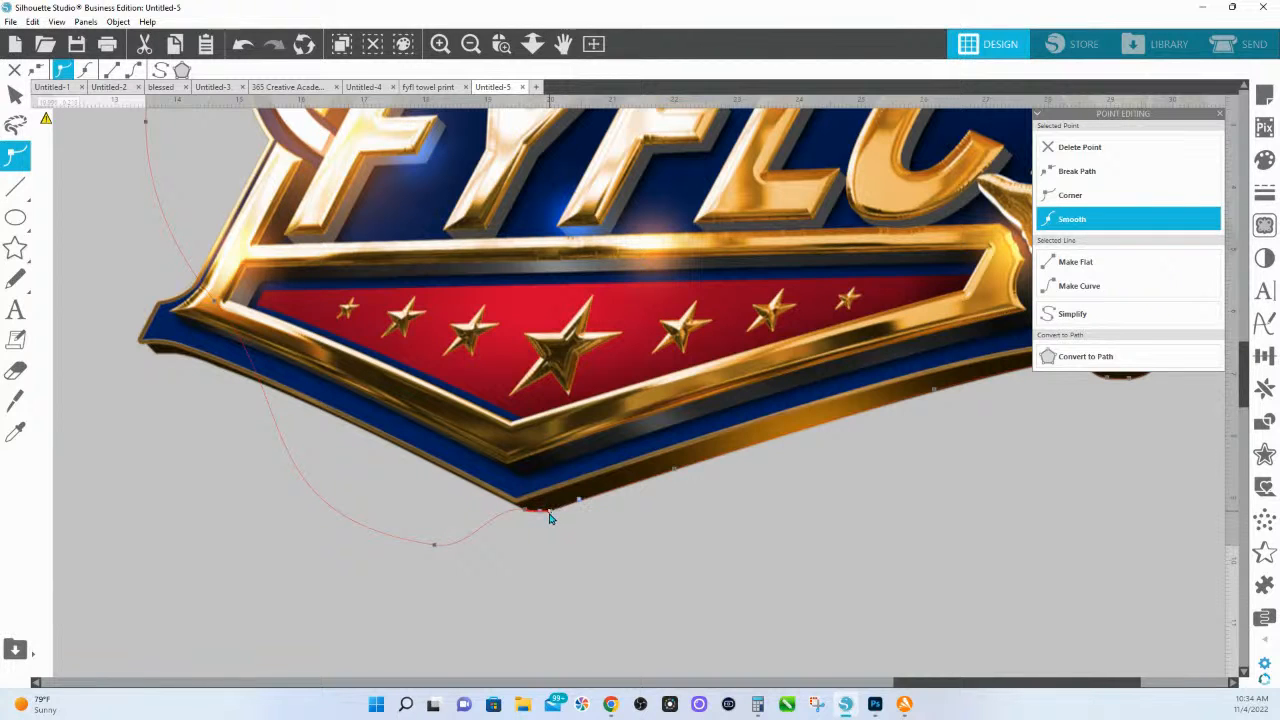
- Move the next outline point onto the banner's lower-left edge and bring the segment from the bottom tip close to that edge
drag(440, 548, 348, 430)
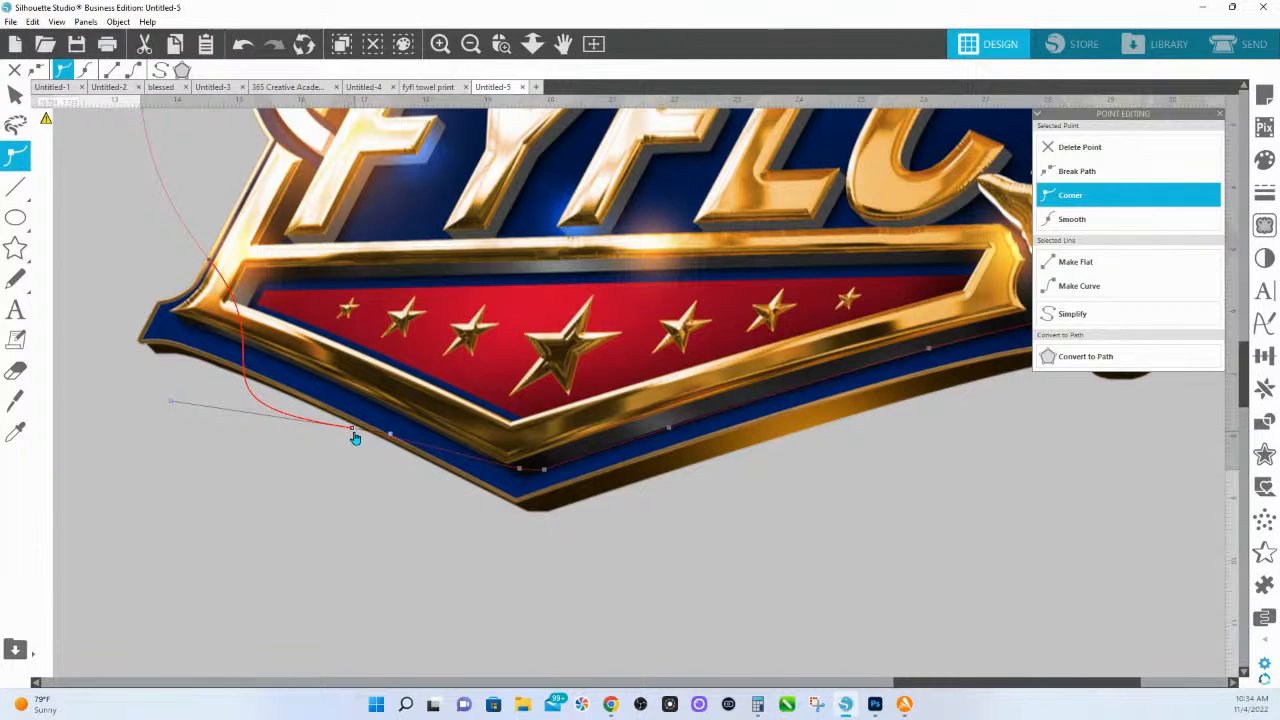
key(ctrl+z)
drag(357, 470, 364, 435)
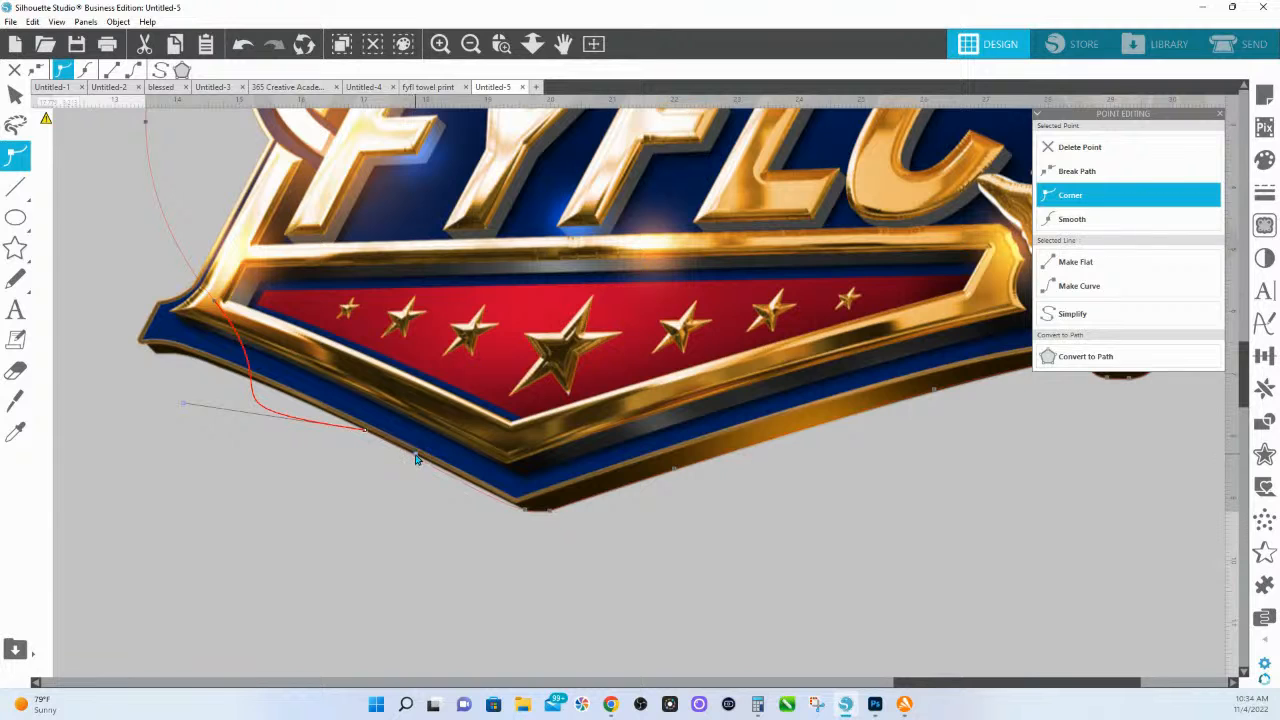
click(524, 510)
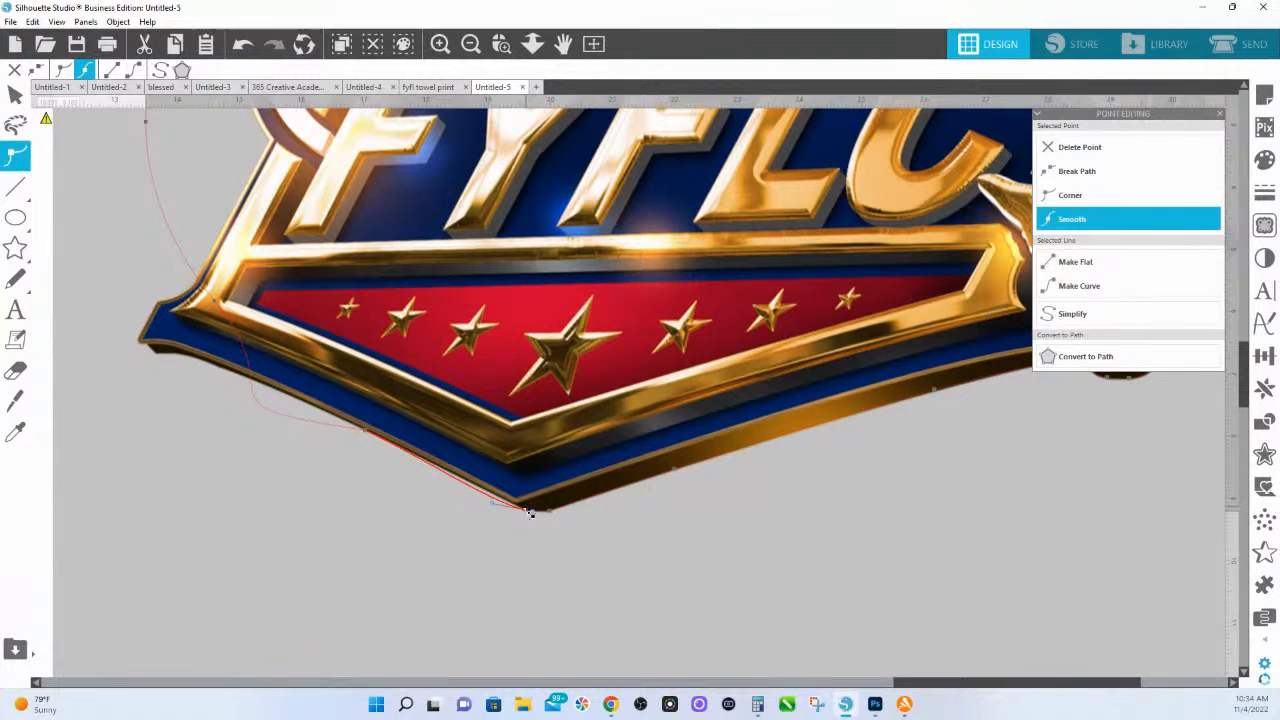
- Add a point on the gold edge just left of the banner's bottom tip and convert the tip's left point to a corner
drag(345, 421, 637, 574)
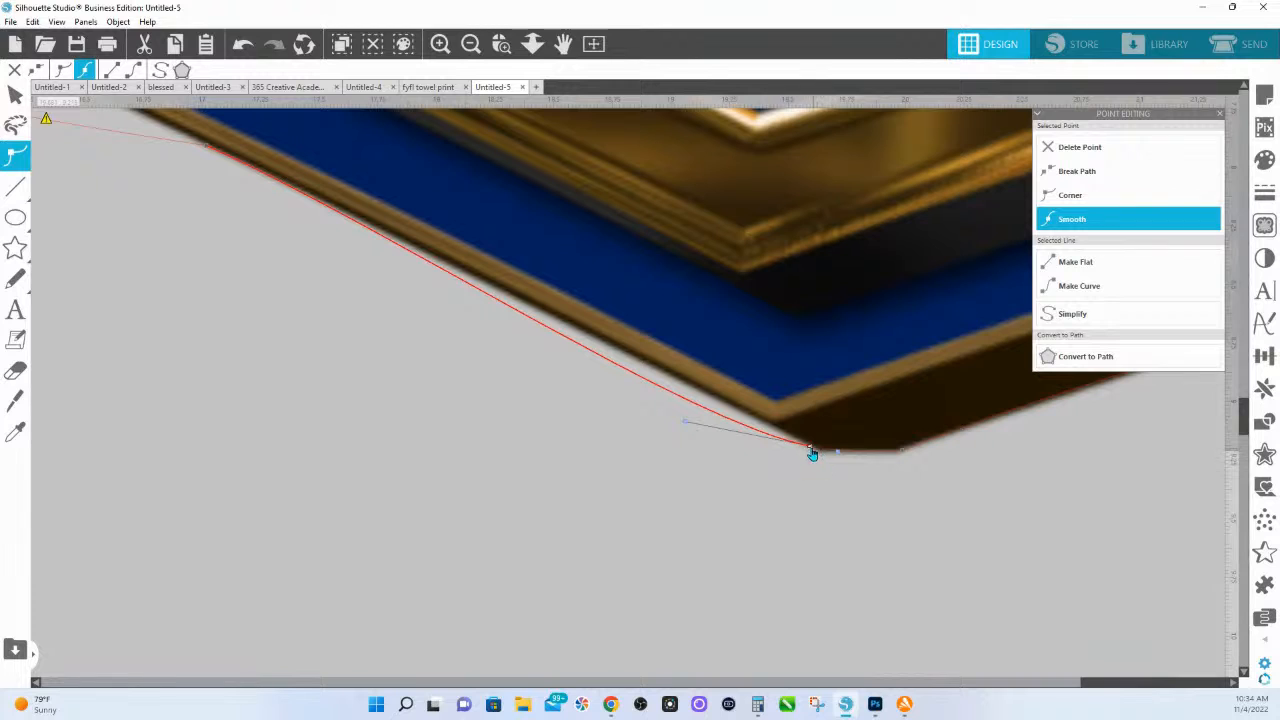
click(902, 451)
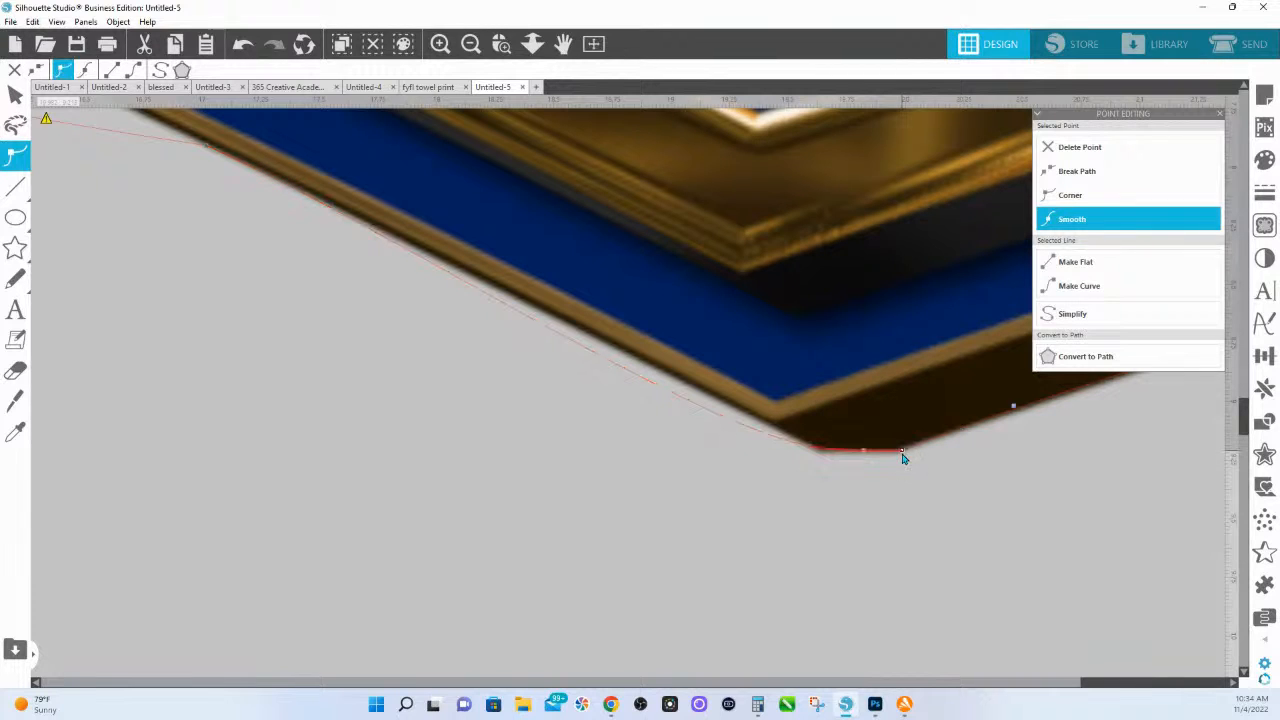
click(816, 450)
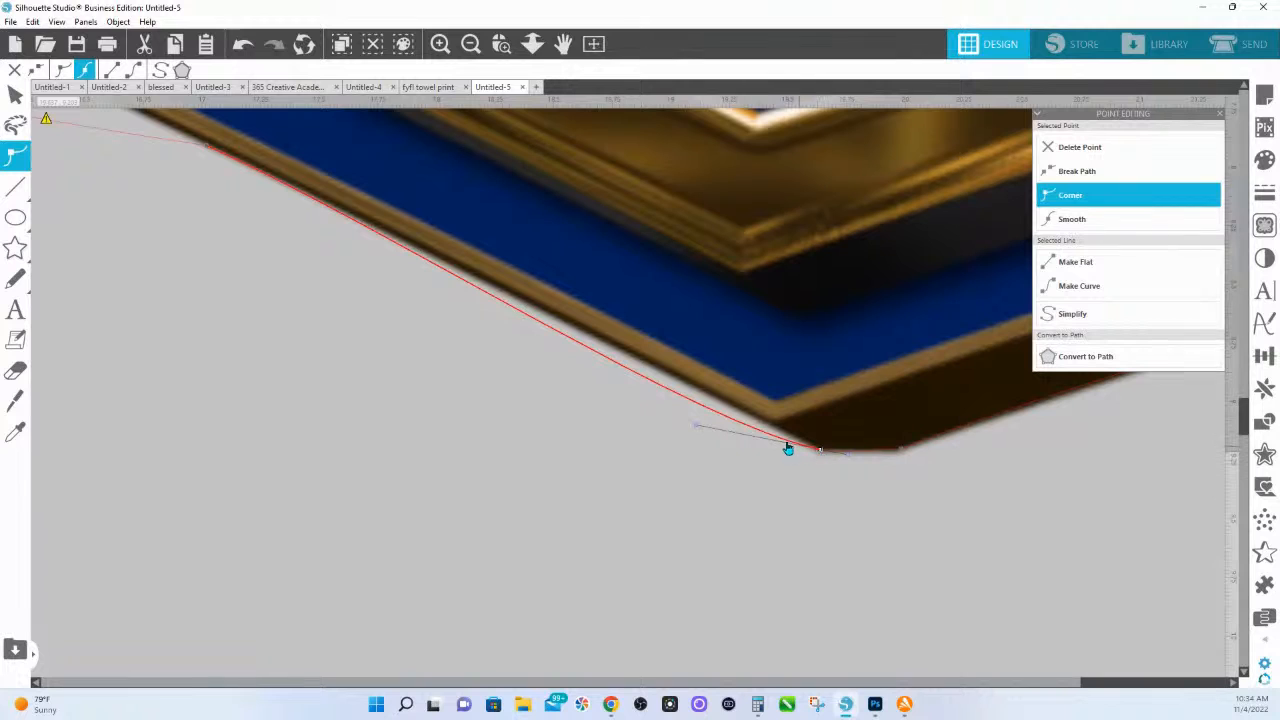
drag(764, 438, 767, 427)
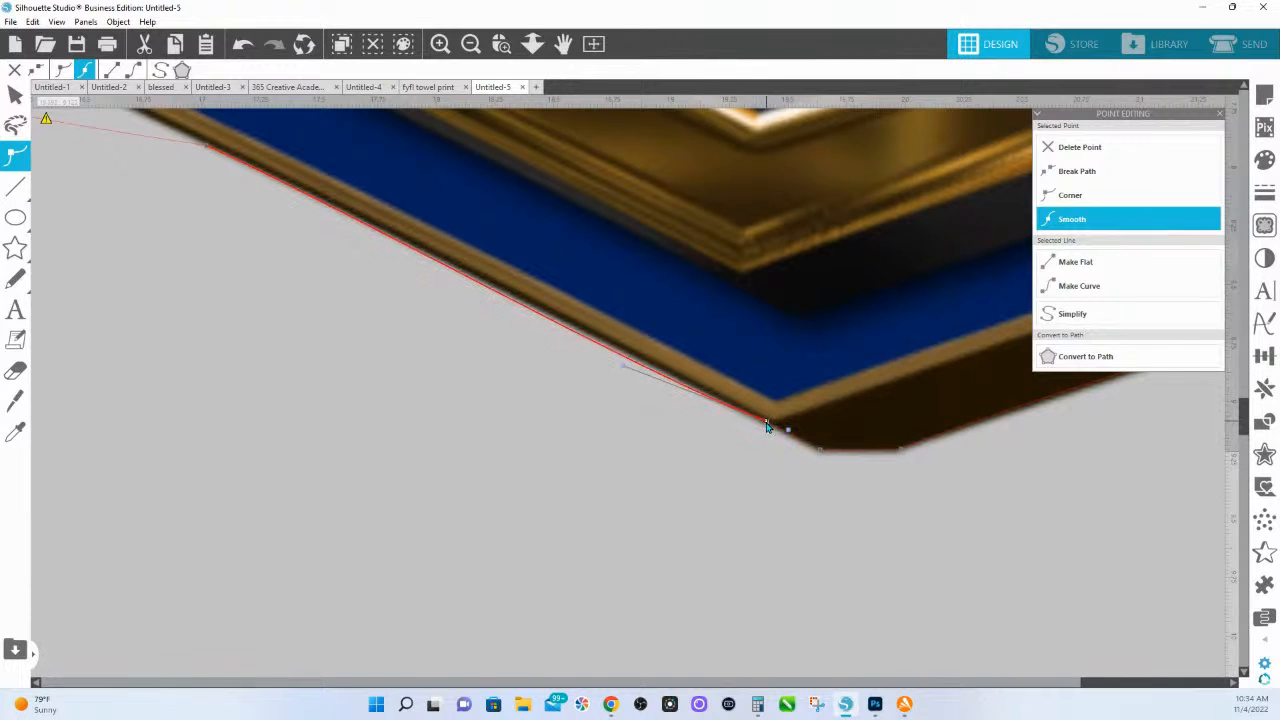
click(822, 449)
click(1070, 195)
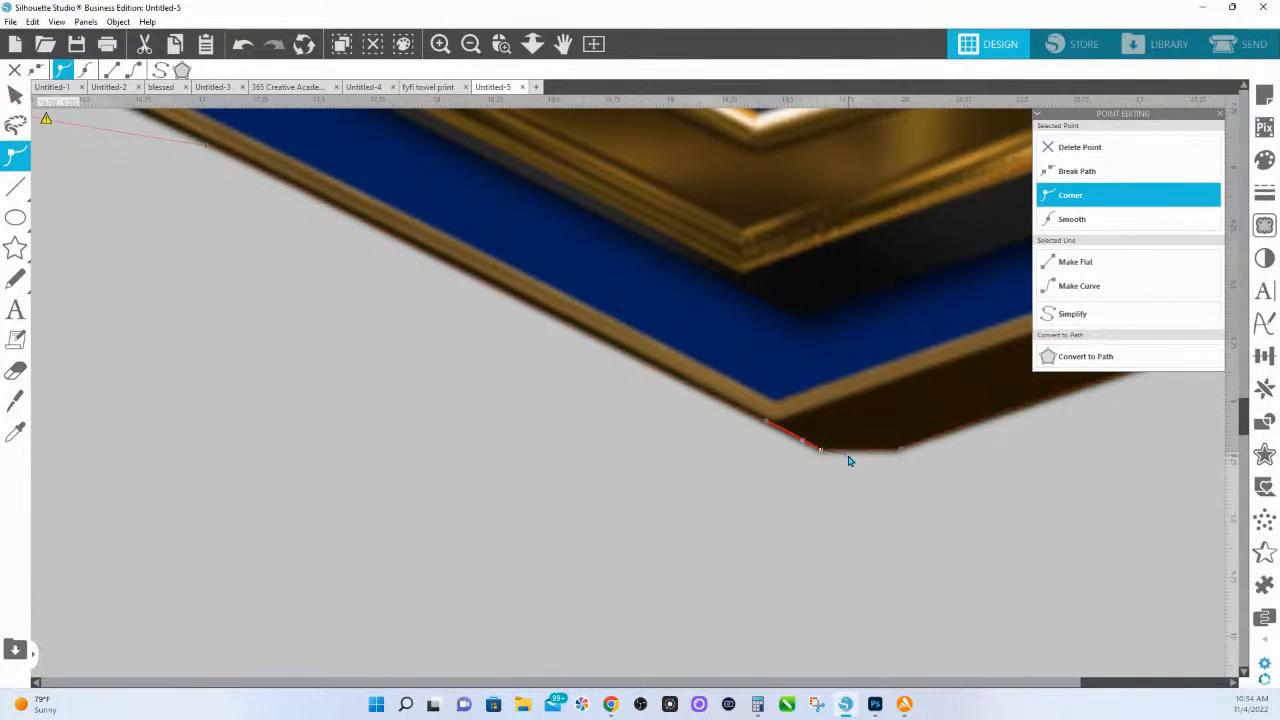
- Add a point farther up the banner's lower-left edge and align the next outline point with the edge
drag(682, 422, 916, 543)
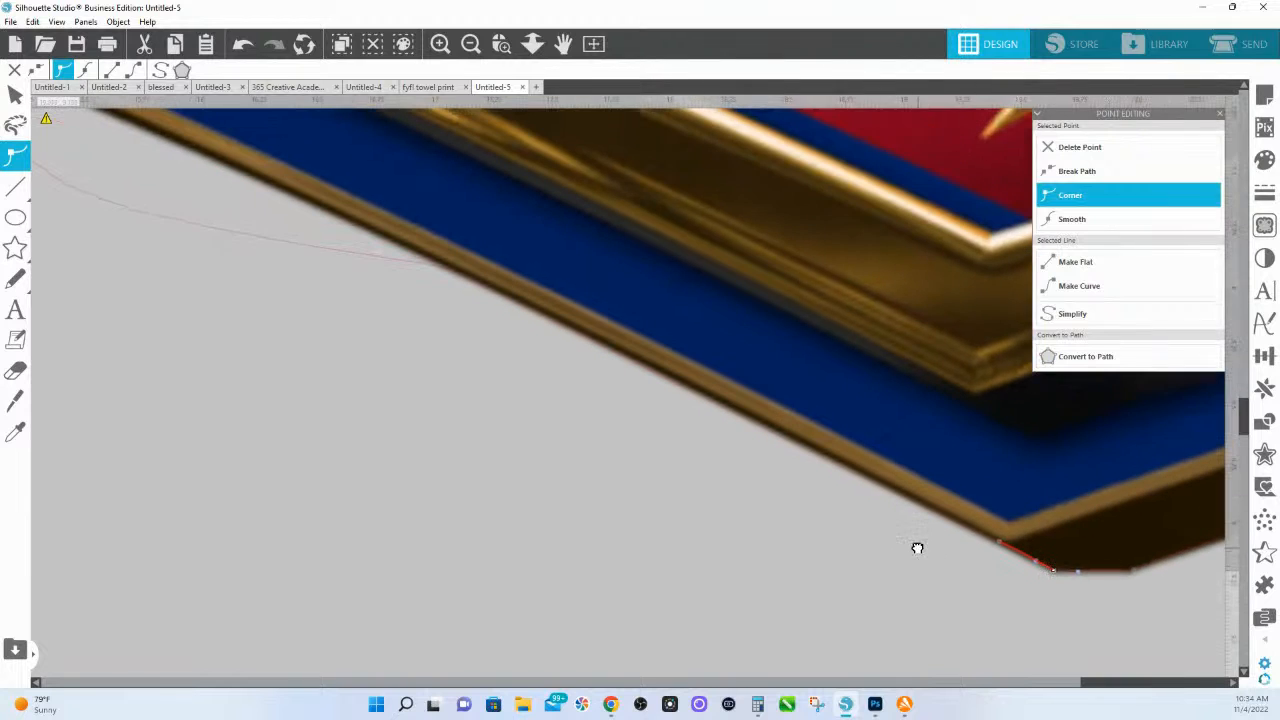
click(918, 507)
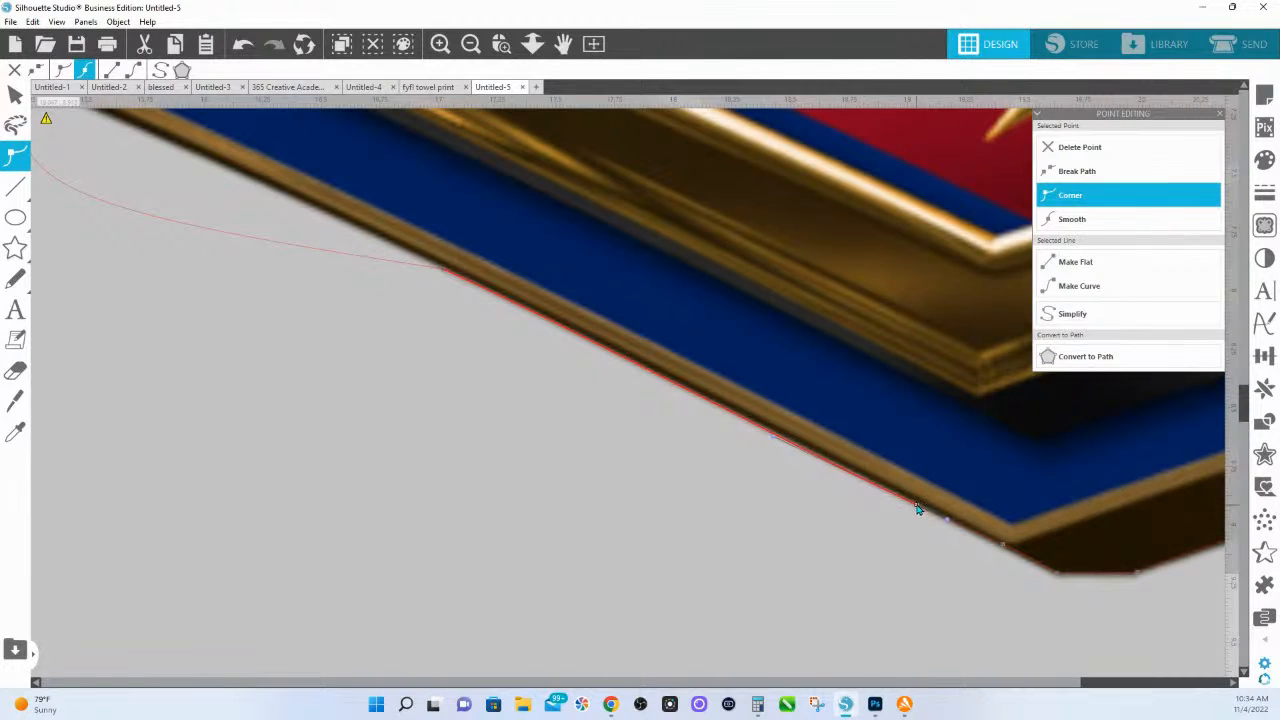
click(441, 268)
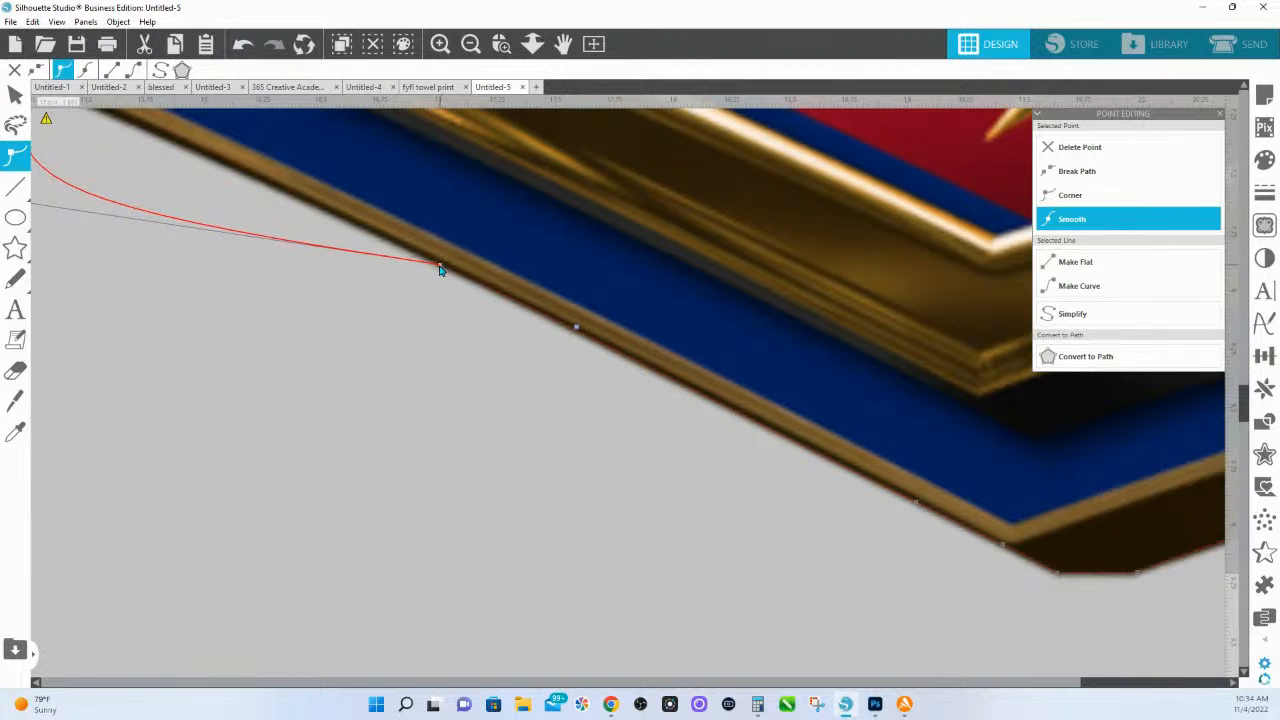
- Move the next outline point onto the underside near the banner's left end and fit the segment to the edge with an extra midway point
drag(375, 312, 923, 621)
drag(543, 300, 378, 318)
drag(427, 488, 488, 397)
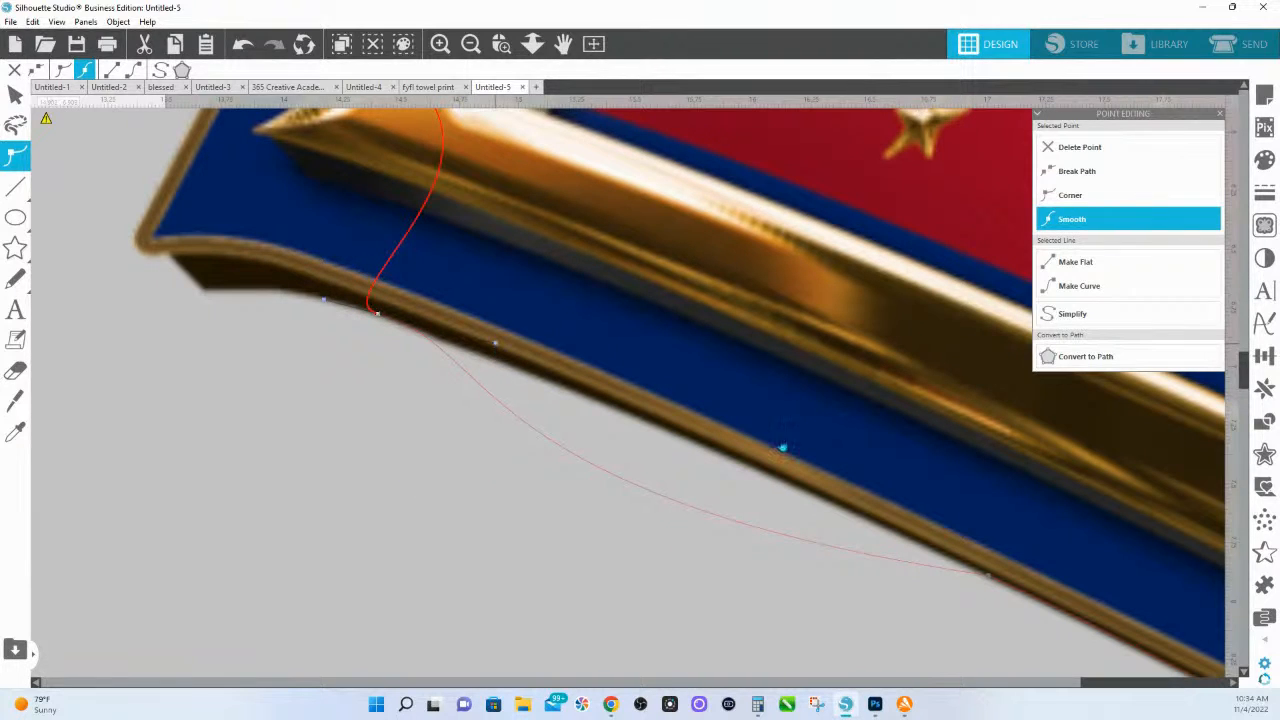
click(989, 578)
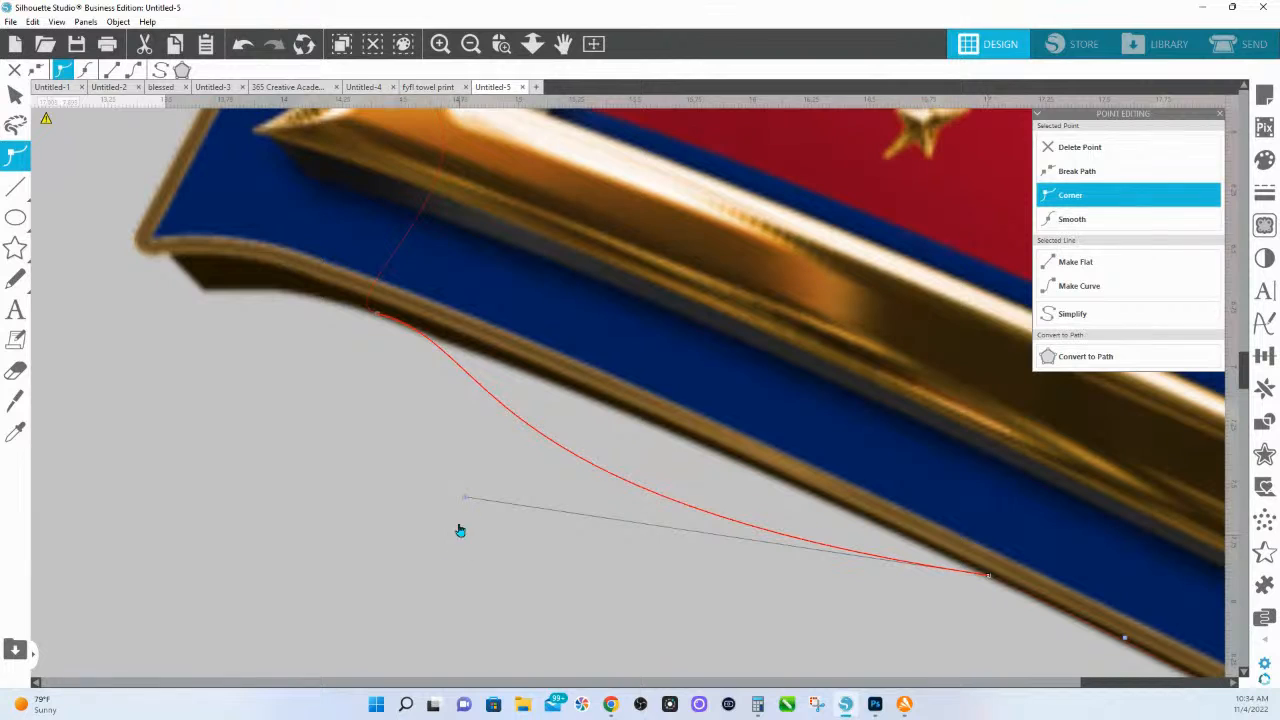
drag(464, 505, 649, 427)
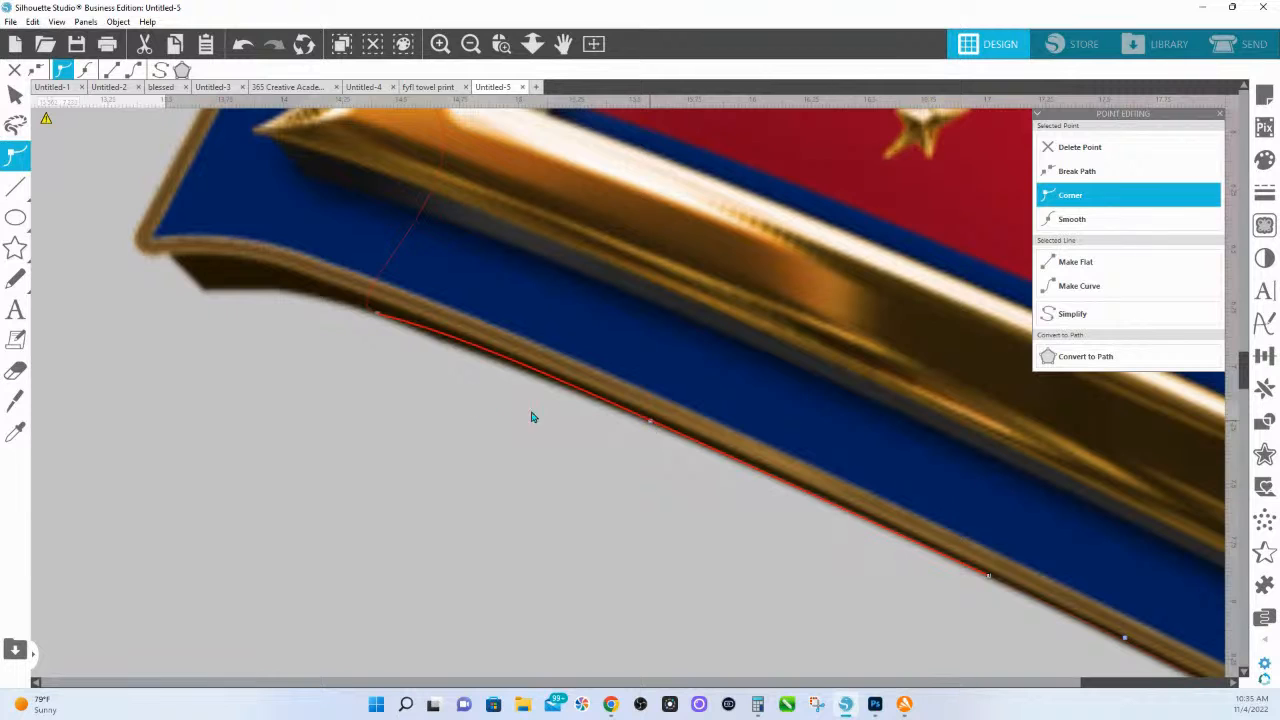
- Extend the outline along the banner's underside to the dark bevel's lower-left corner and add a point midway along that edge
click(378, 316)
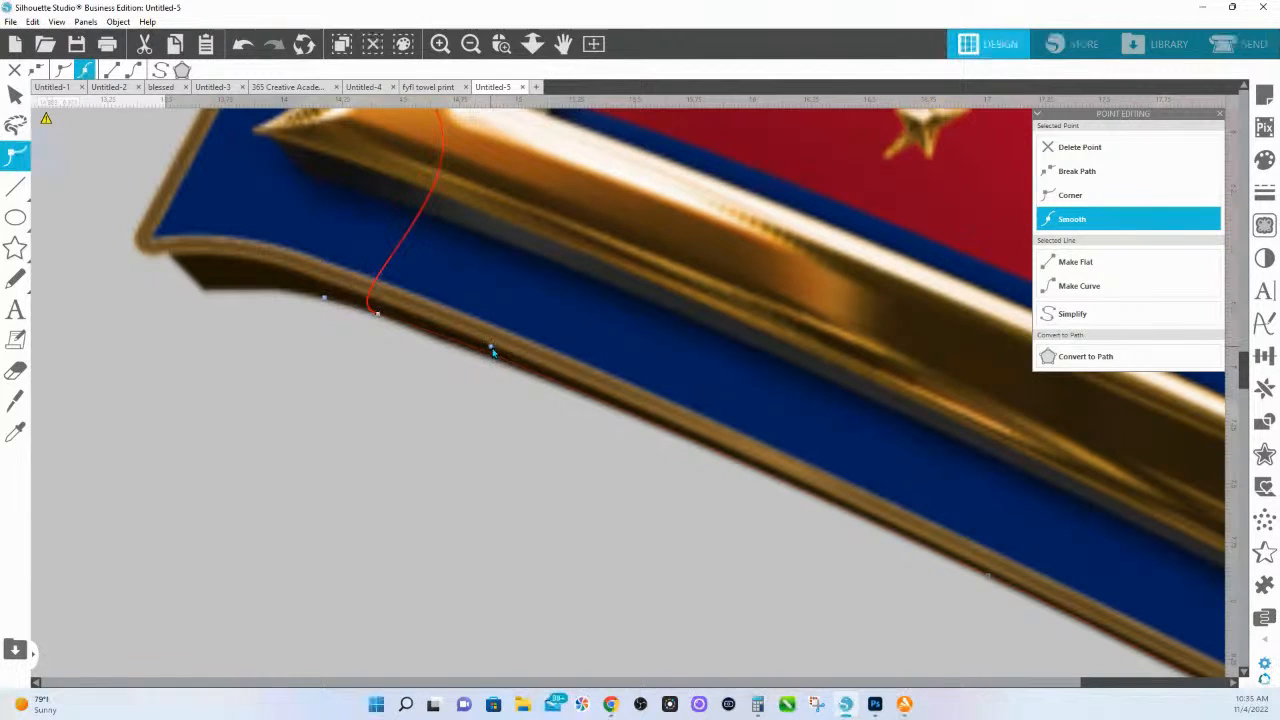
drag(337, 374, 579, 408)
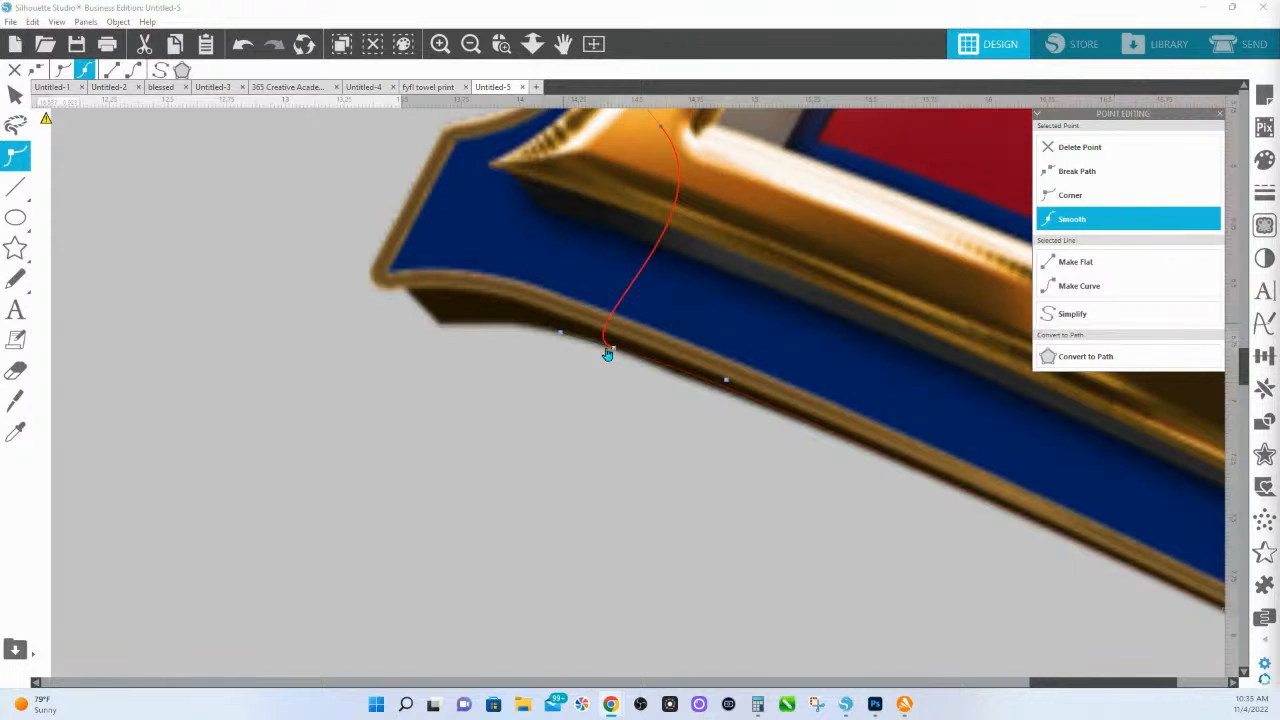
drag(605, 335, 455, 326)
click(522, 326)
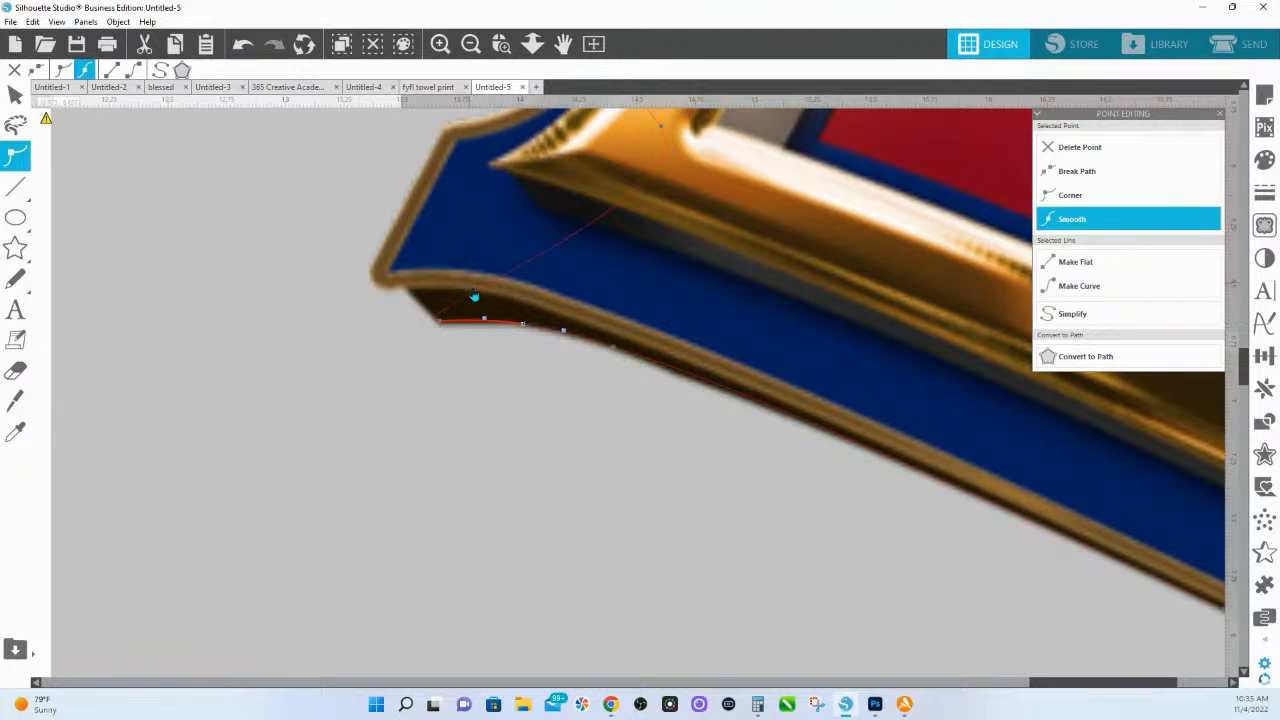
- Add a corner point where the dark bevel meets the banner's left tip and straighten the segment along the bevel's short edge
click(426, 291)
drag(405, 292, 382, 288)
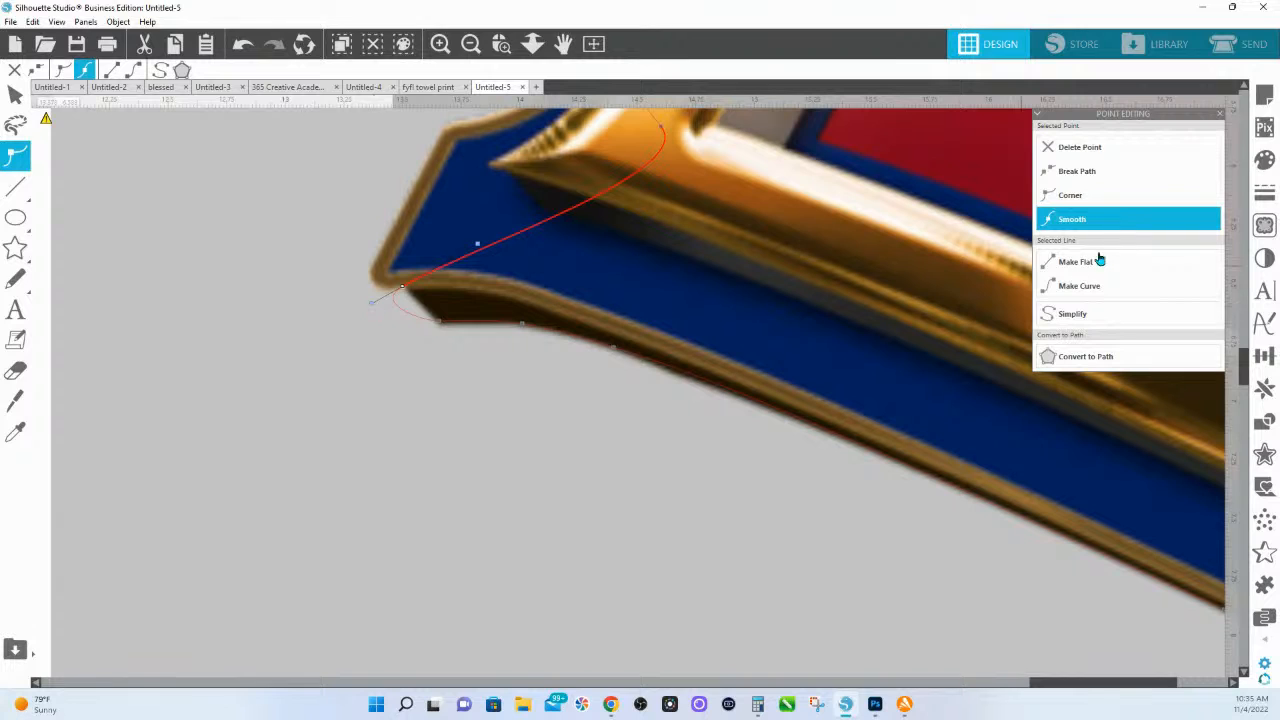
click(1094, 197)
drag(372, 305, 410, 293)
- Convert the point at the dark bevel's lower-left corner to a corner and align its adjoining segment with the bevel
click(441, 323)
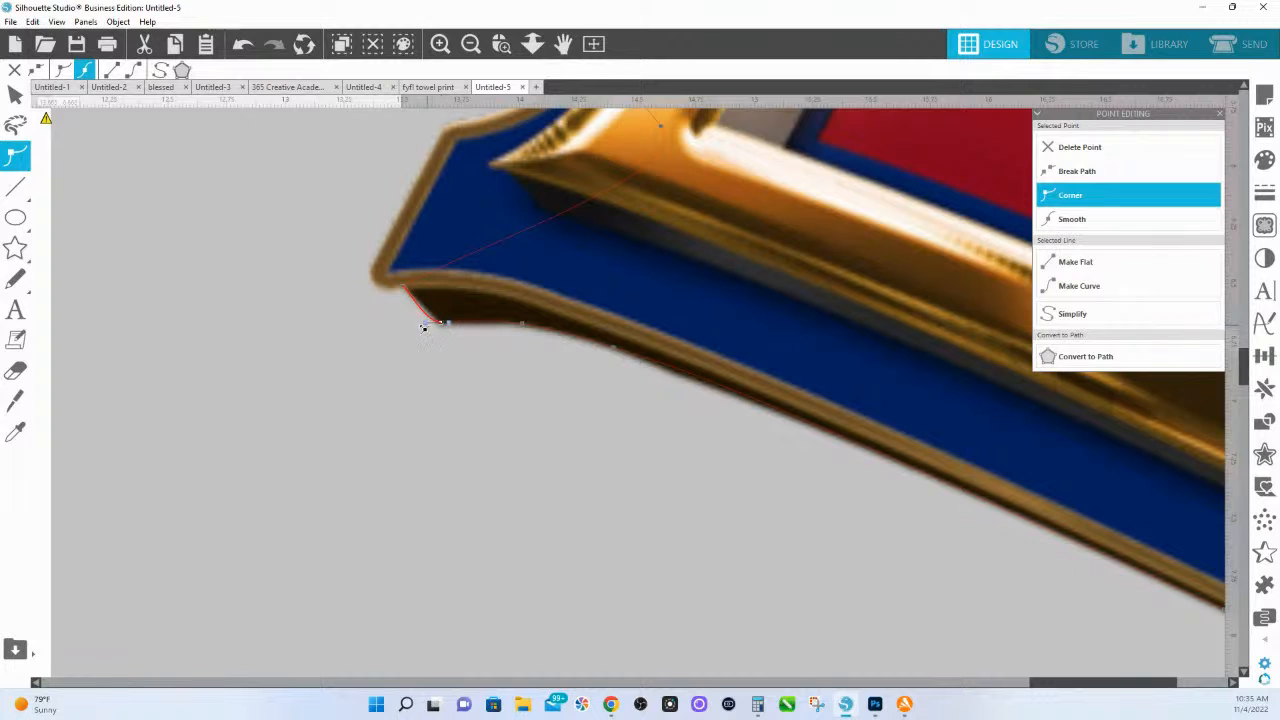
click(431, 326)
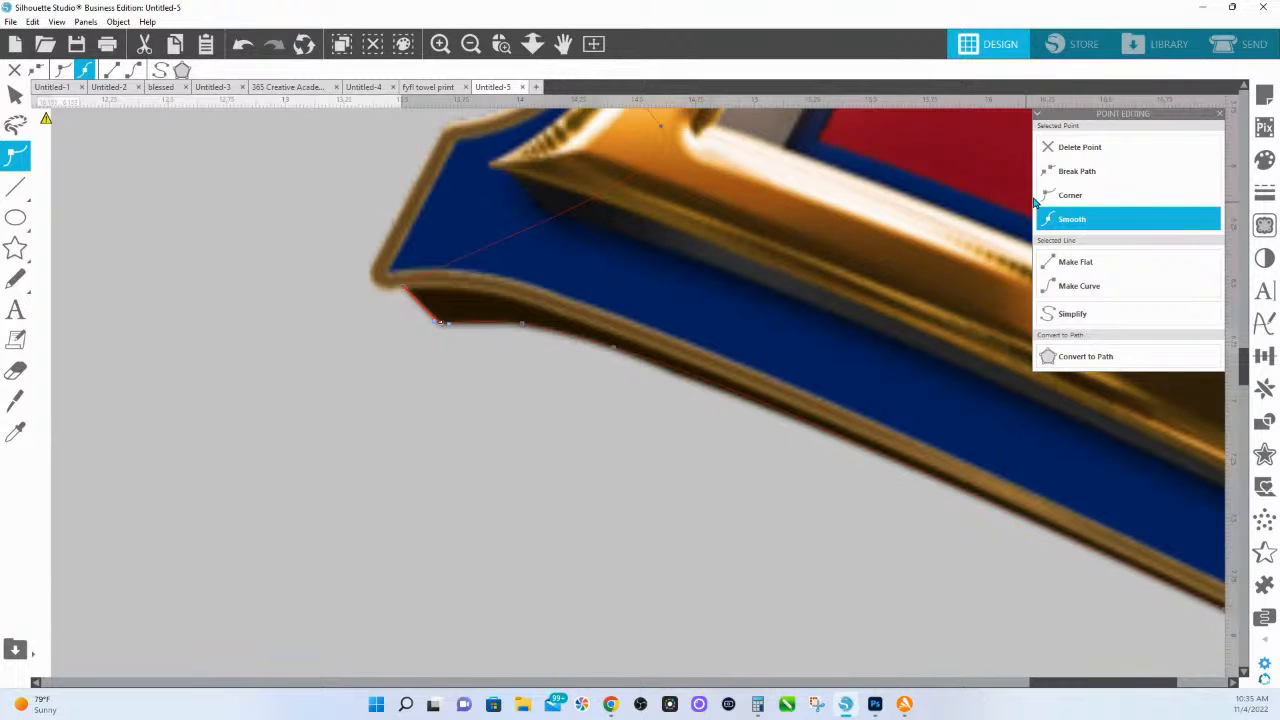
click(1052, 195)
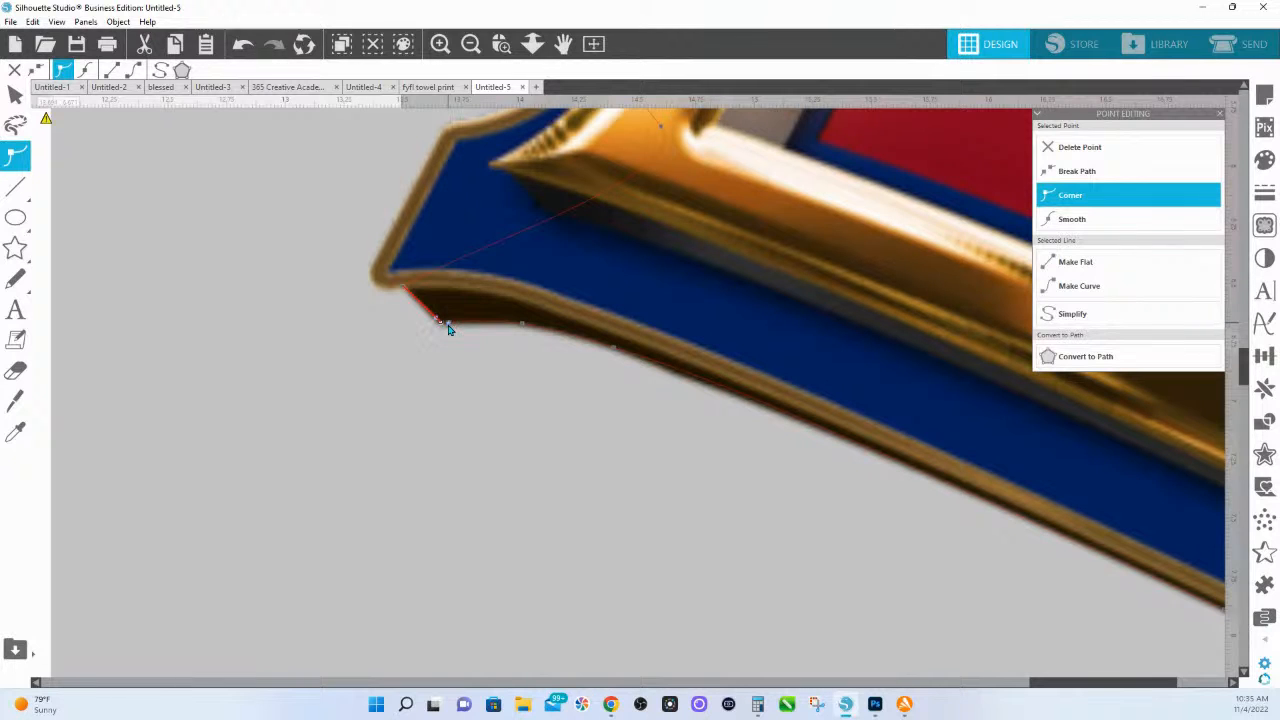
- Add outline points on the outer edge just above the banner's rounded left tip and at the banner's upper-left corner
click(407, 291)
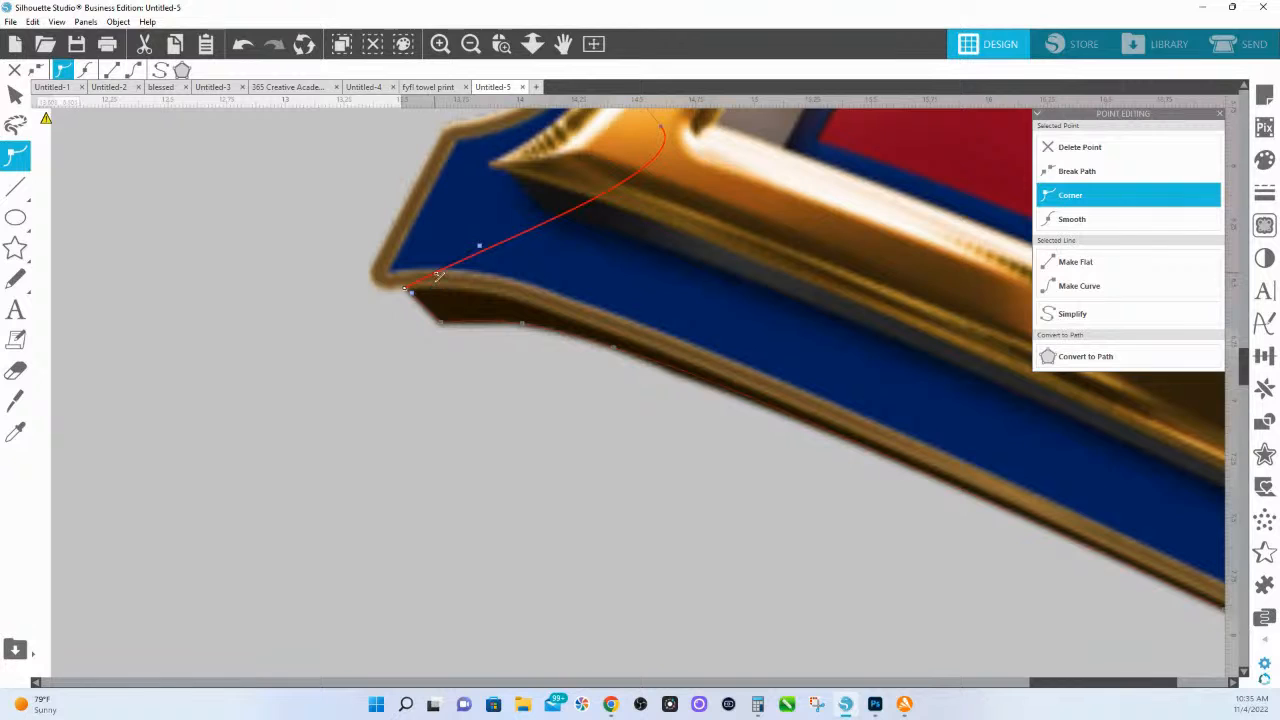
drag(431, 275, 350, 308)
click(367, 264)
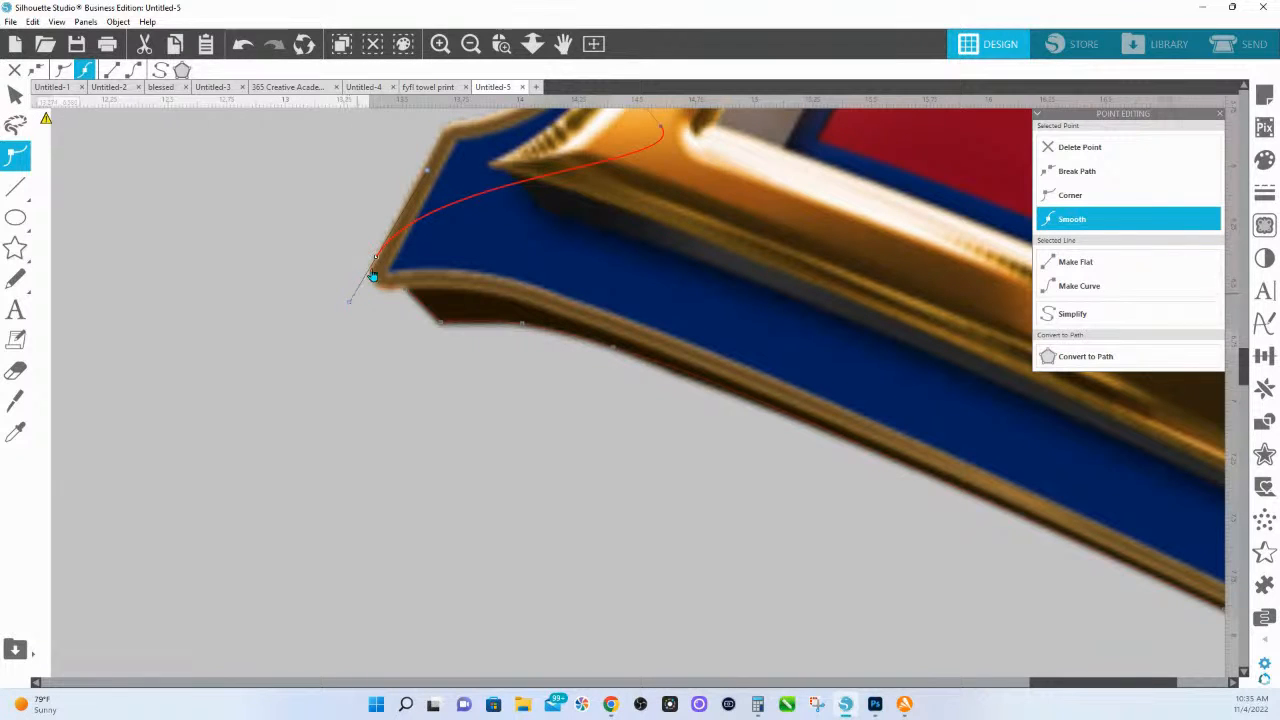
drag(479, 199, 430, 168)
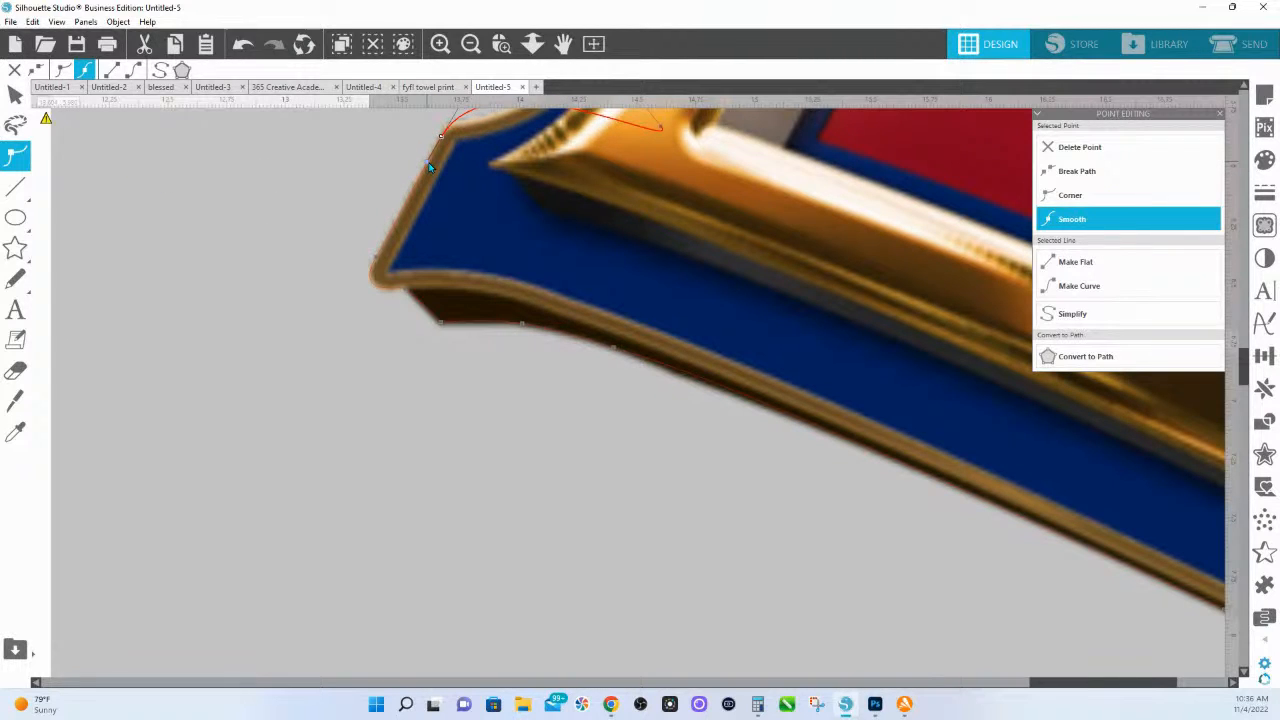
- Shape the curve between the two points beside the banner's left tip so it follows the rounded gold edge
click(379, 258)
drag(351, 297, 219, 421)
click(407, 291)
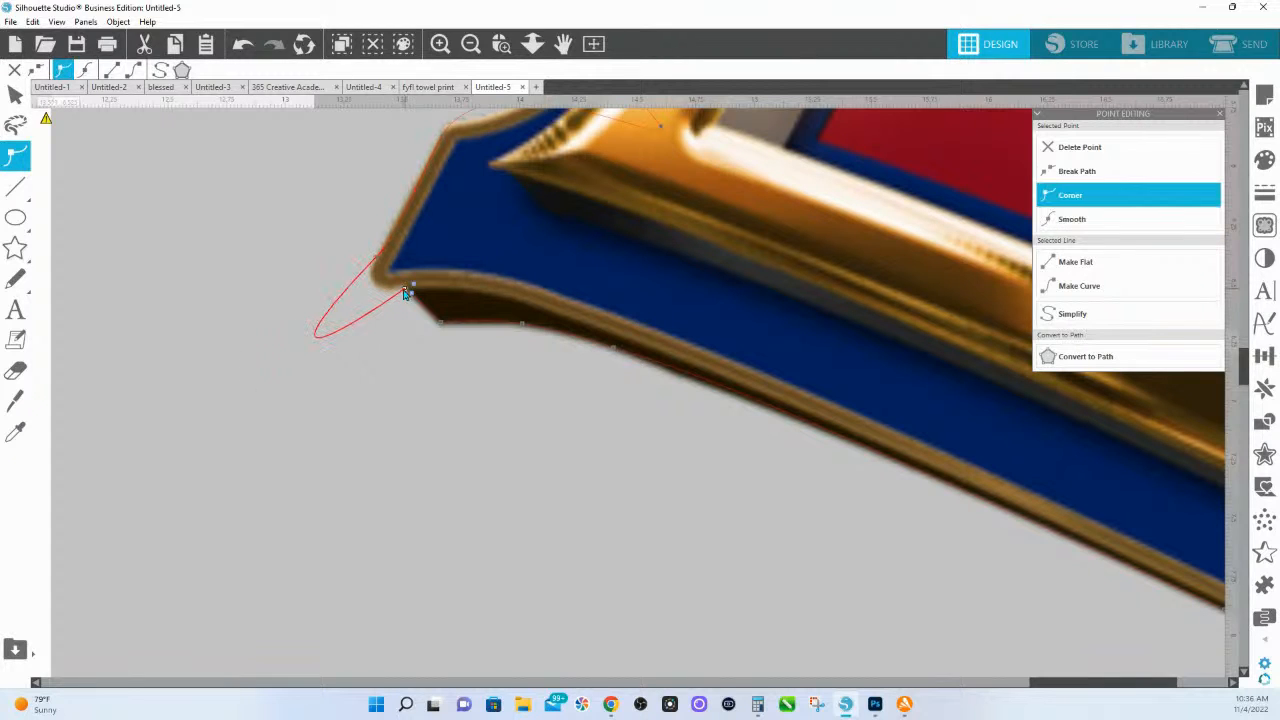
mouse_move(413, 284)
mouse_down()
mouse_move(320, 306)
mouse_move(393, 295)
mouse_up()
drag(377, 262, 357, 299)
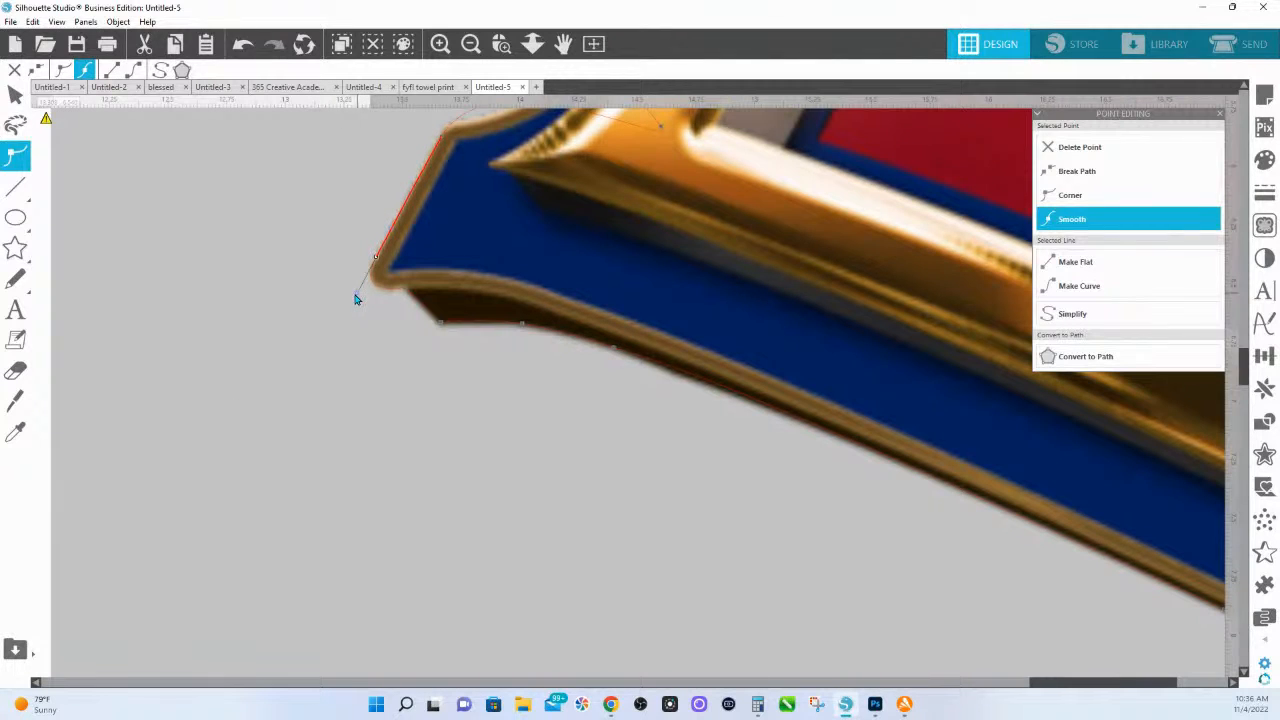
click(405, 290)
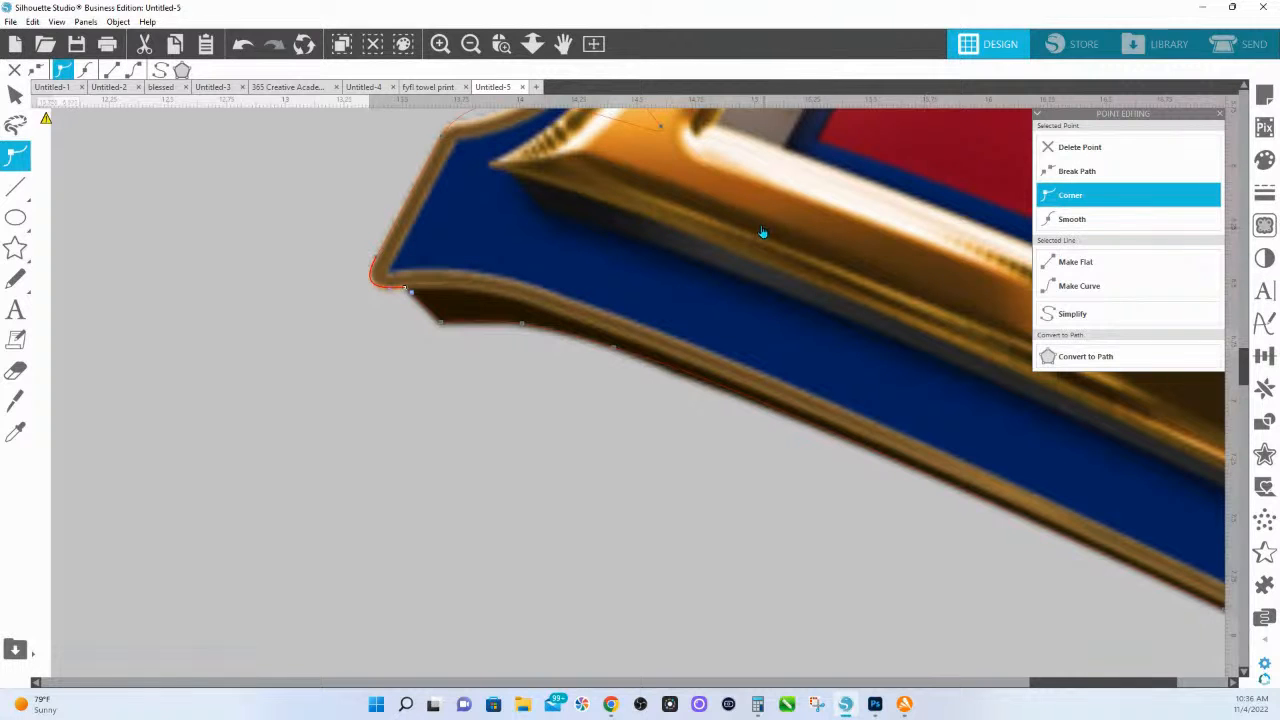
- Move the next outline point onto the gold edge right of the banner's upper-left corner and add another point farther up the edge
drag(835, 209, 739, 620)
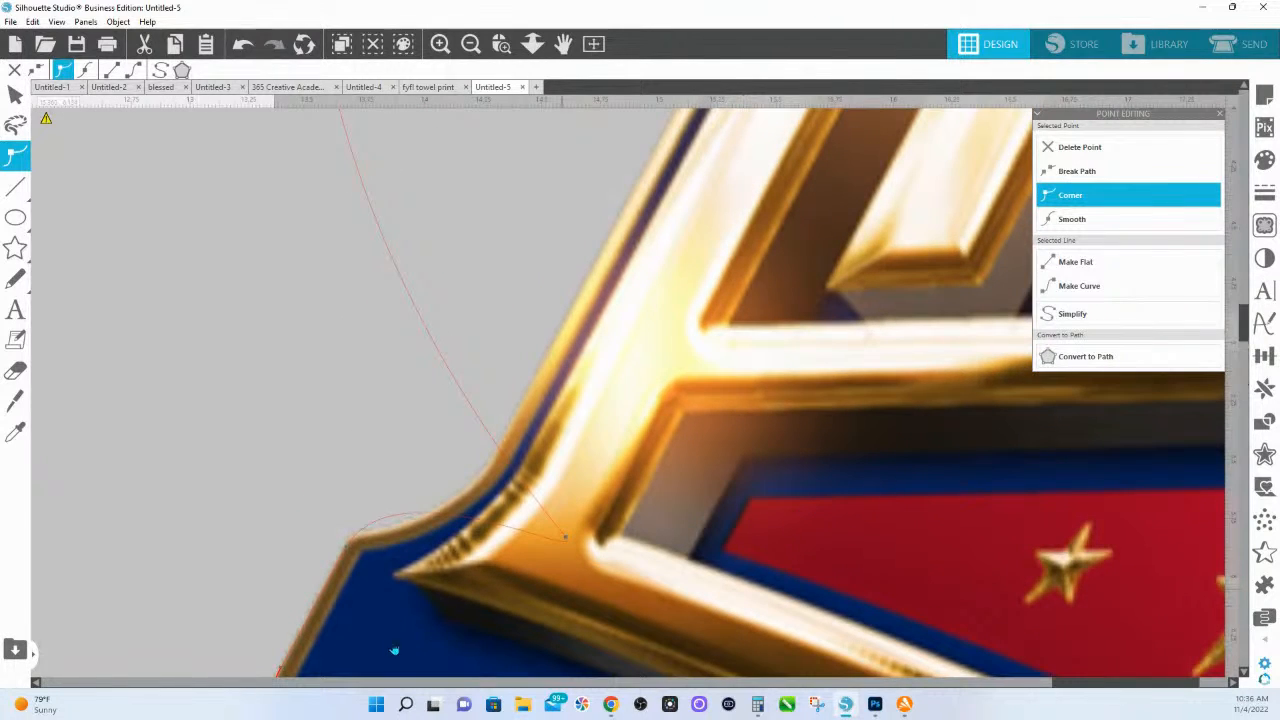
drag(565, 539, 405, 522)
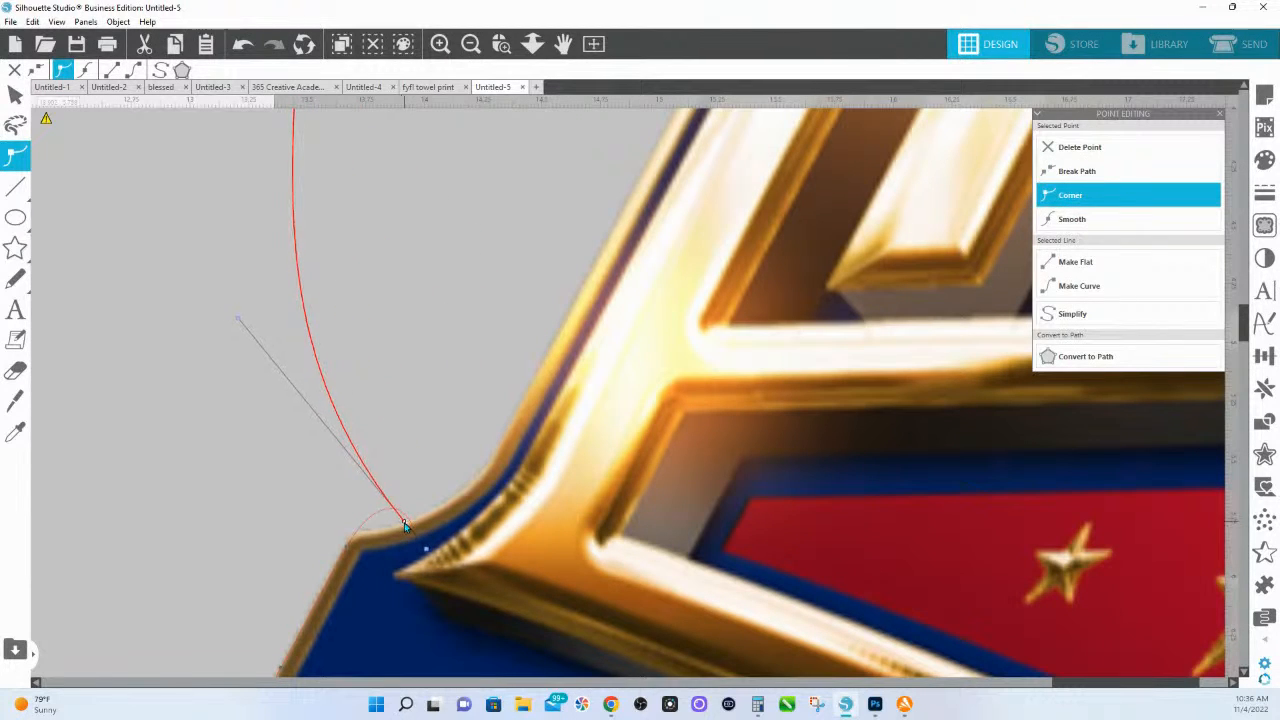
drag(328, 389, 541, 368)
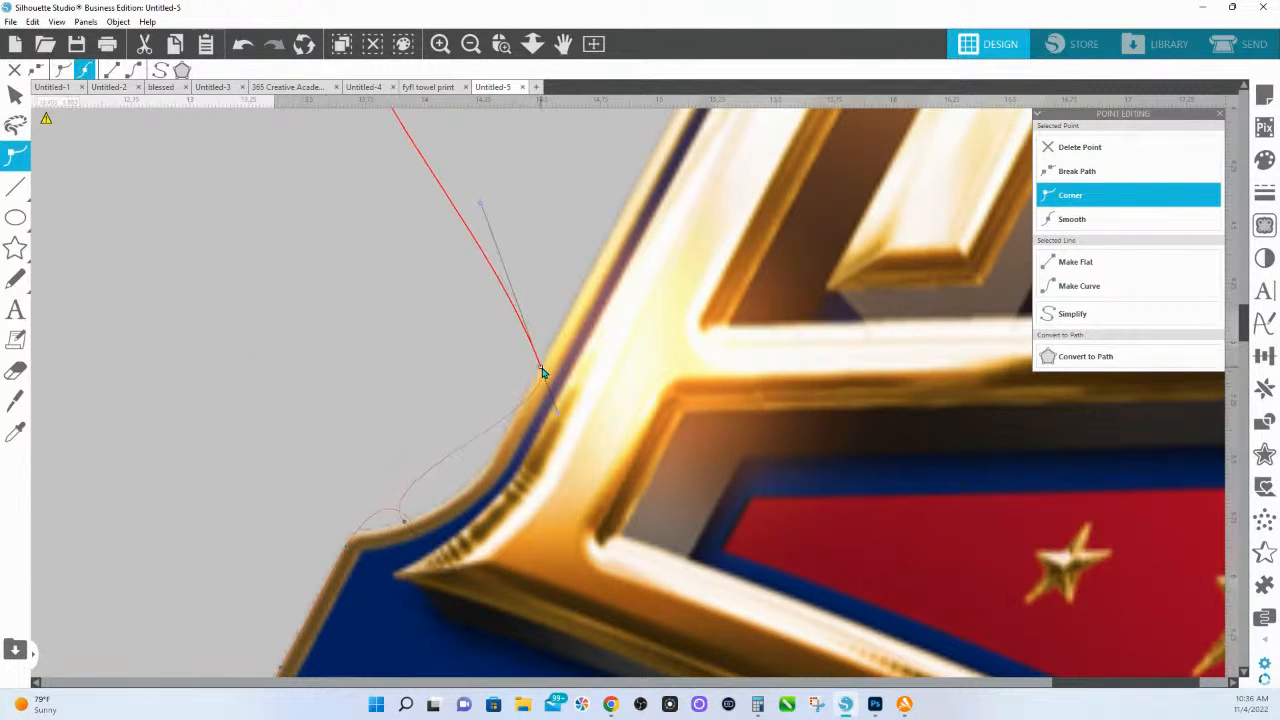
click(405, 520)
drag(372, 480, 510, 517)
- Place the outline point exactly on the banner's upper-left corner, convert it to a corner and flatten the segment to its right
drag(427, 550, 350, 536)
drag(401, 452, 381, 494)
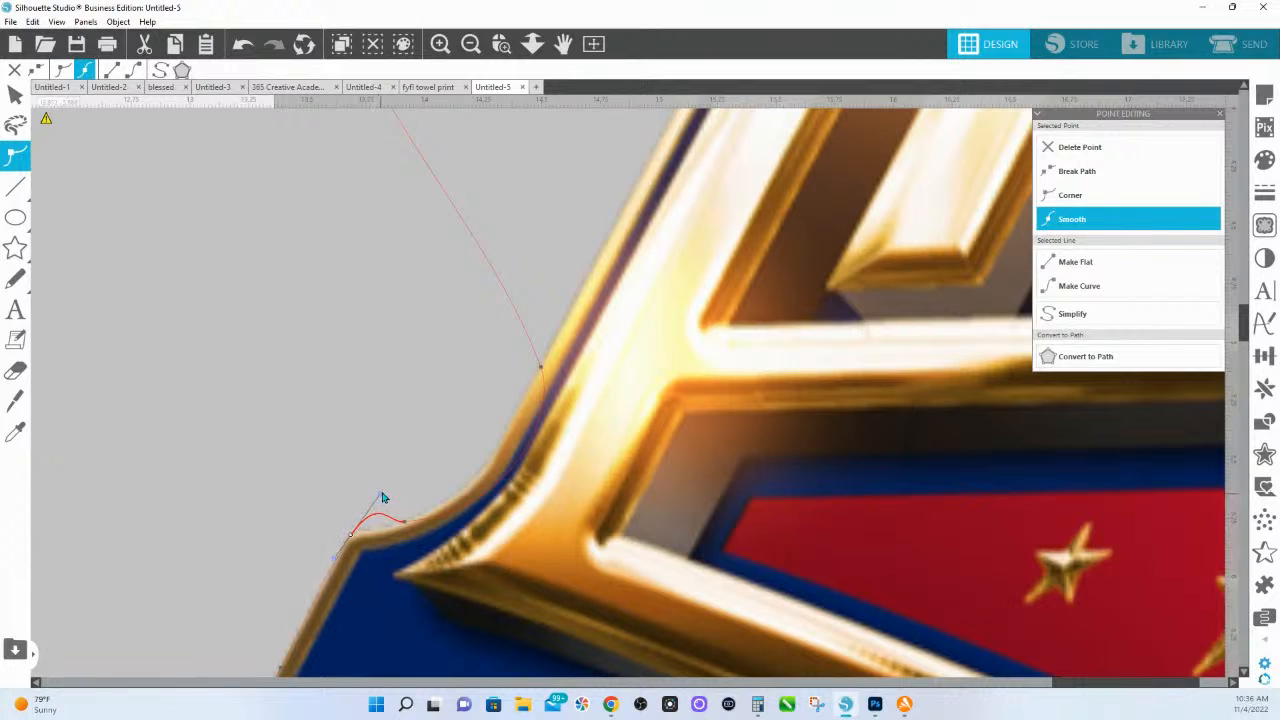
click(1077, 196)
drag(381, 494, 356, 537)
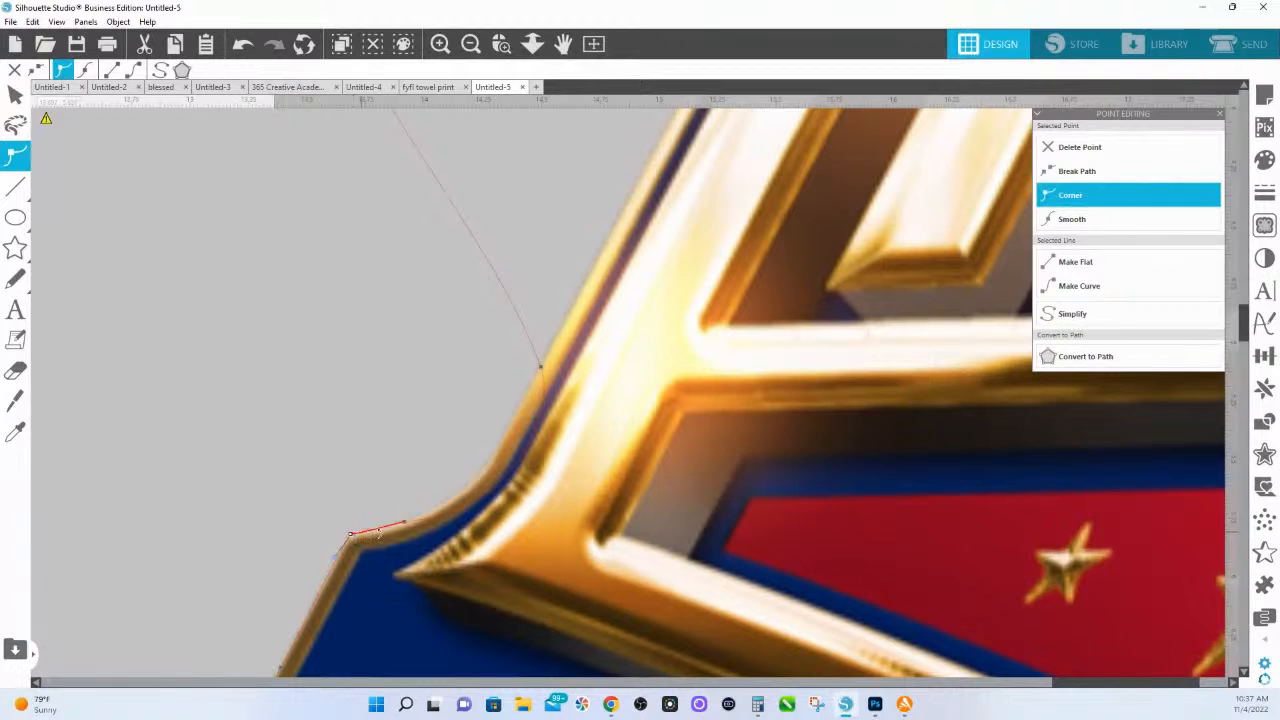
- Add a point midway along the short segment beside the banner's upper-left corner and bend the adjacent curve along the concave gold edge
click(380, 529)
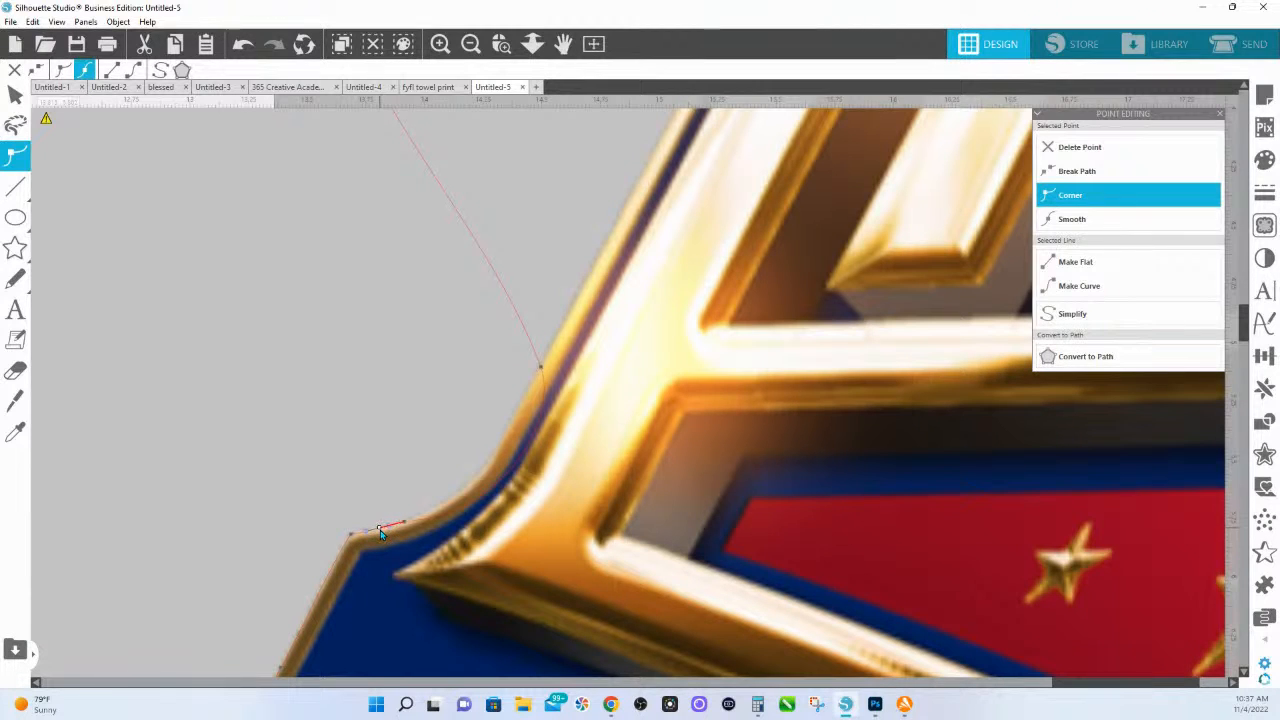
click(404, 523)
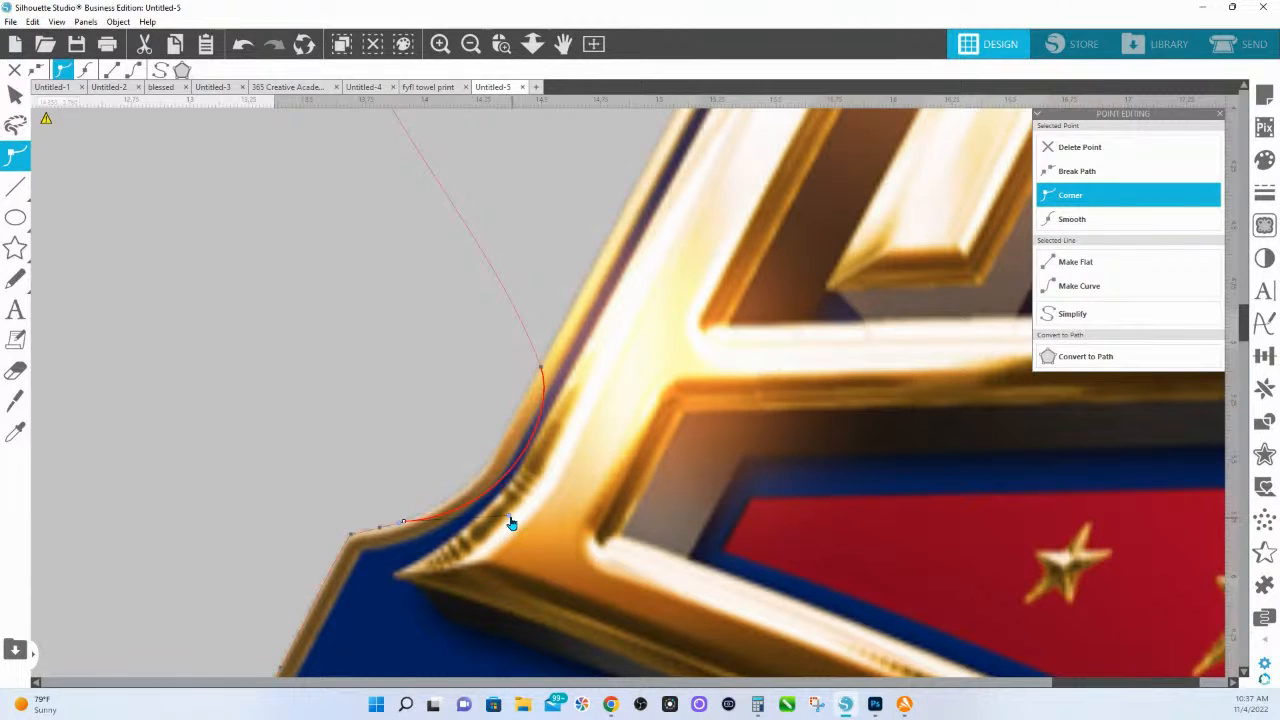
drag(513, 516, 506, 485)
- Move the upper point farther up the diagonal gold edge and fit the segment below it with an extra smooth point
drag(542, 370, 563, 317)
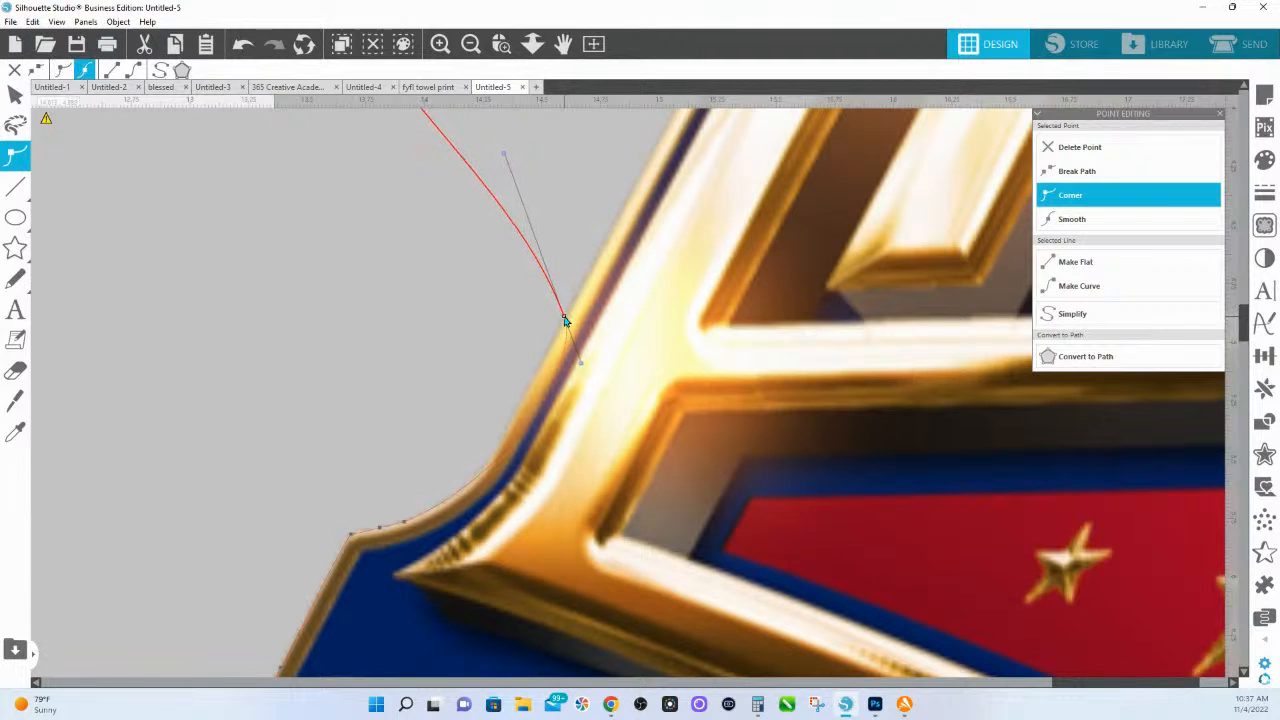
click(492, 467)
drag(492, 466, 469, 492)
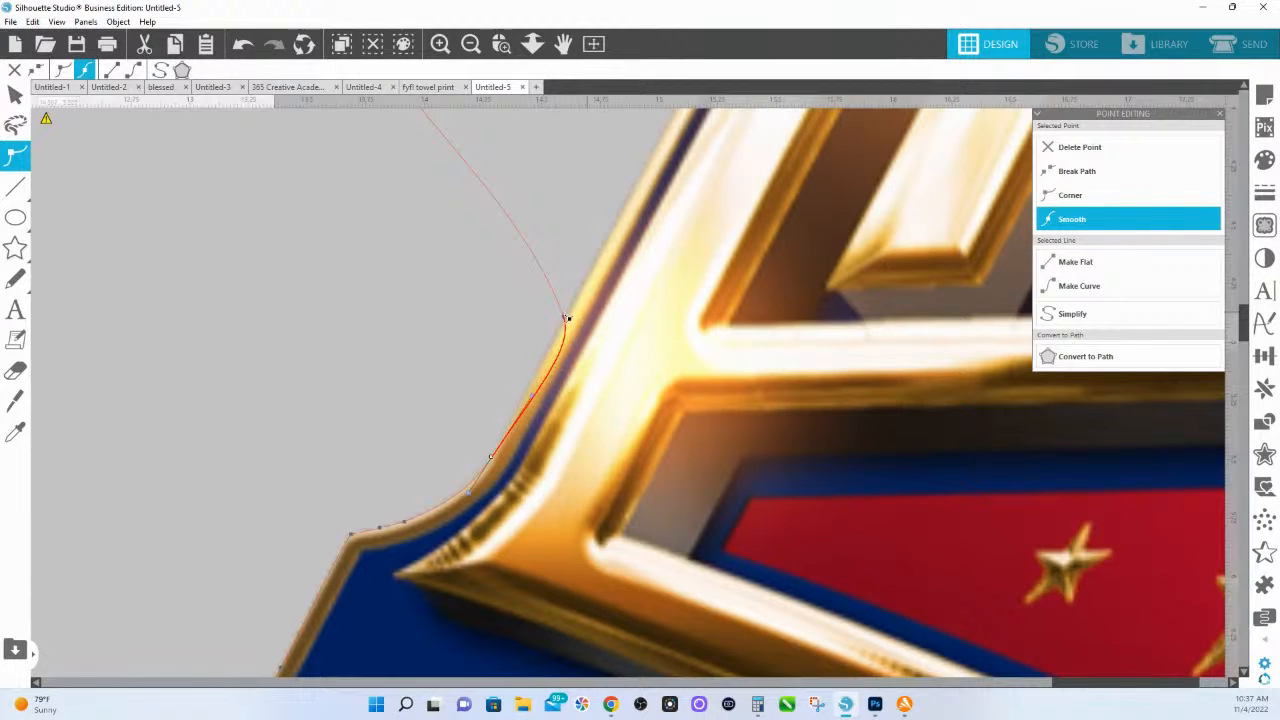
mouse_move(565, 318)
mouse_down()
mouse_move(590, 272)
mouse_move(575, 313)
mouse_up()
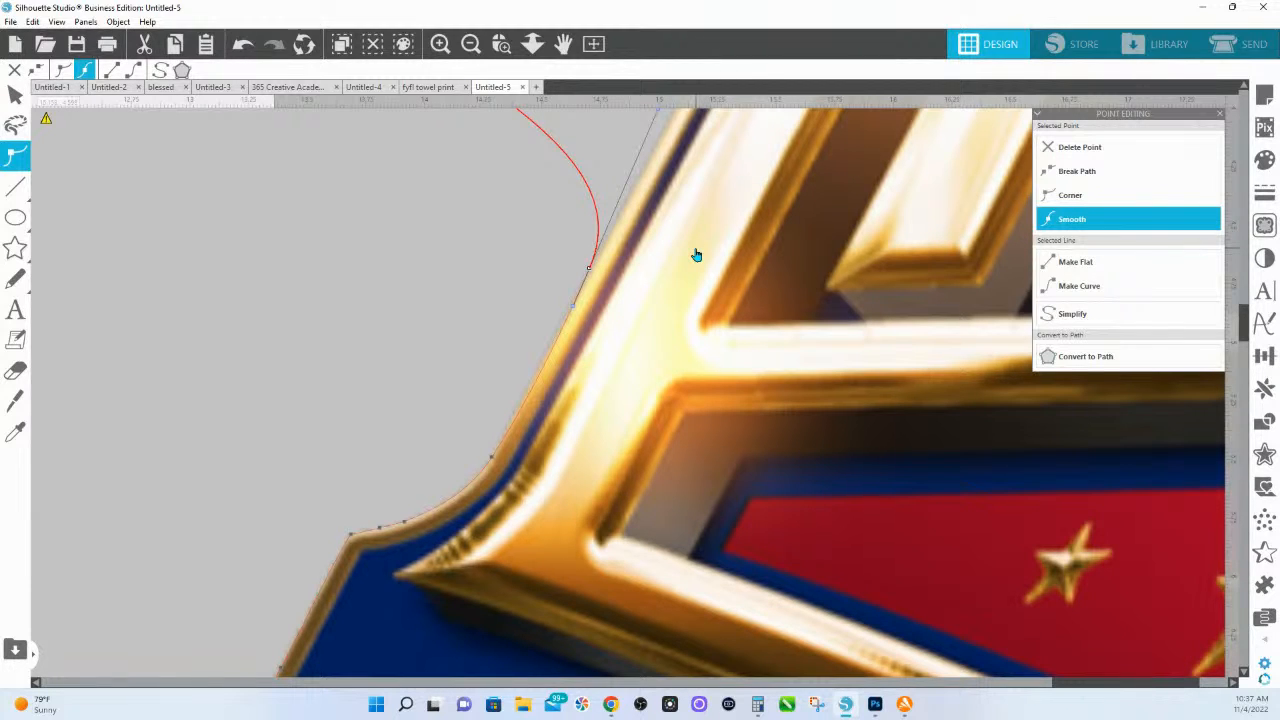
- Move the next outline point into the notch below the round letter and align the segment with the letter's diagonal gold edge
drag(605, 216, 563, 580)
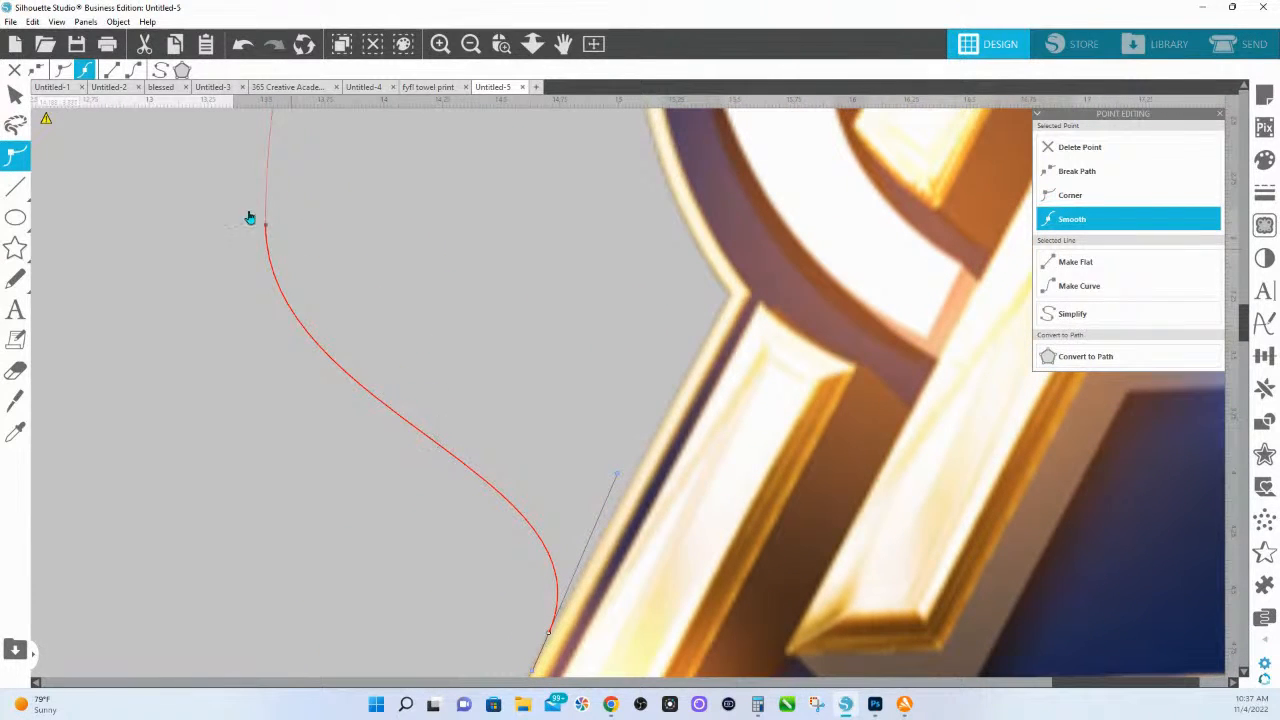
drag(268, 229, 730, 298)
scroll(740, 380, down, 1)
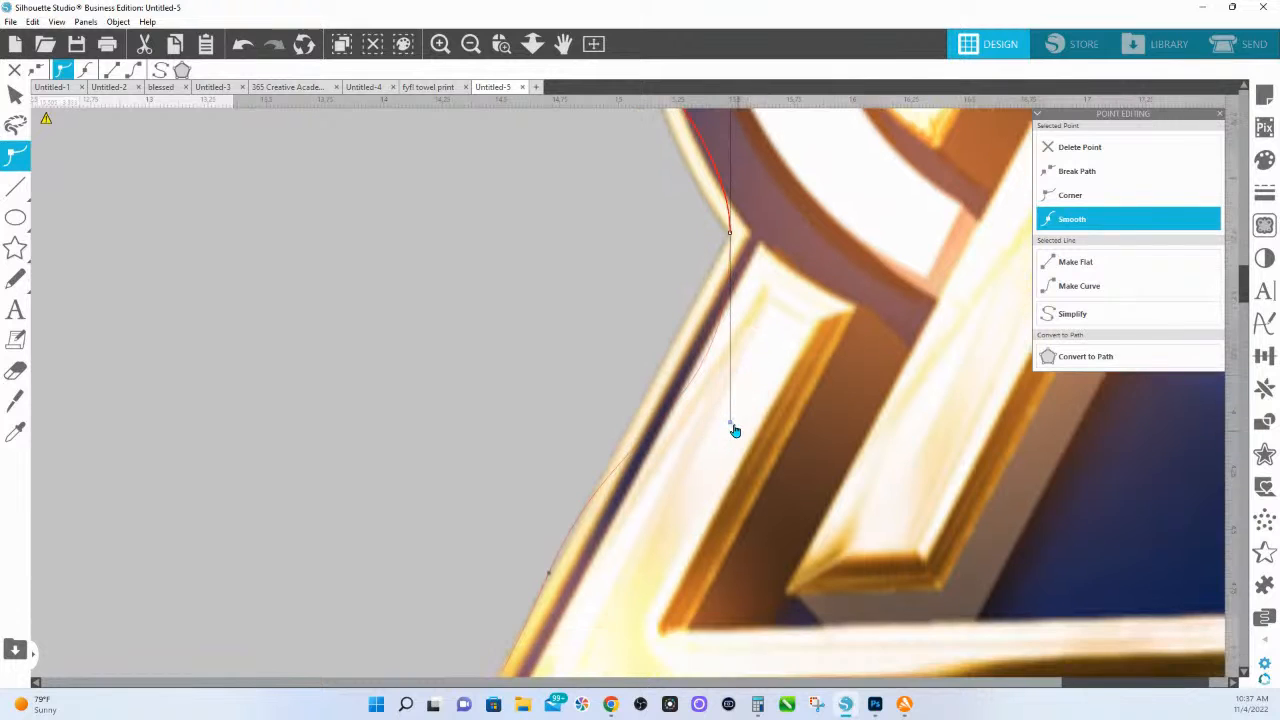
click(733, 424)
drag(733, 424, 670, 373)
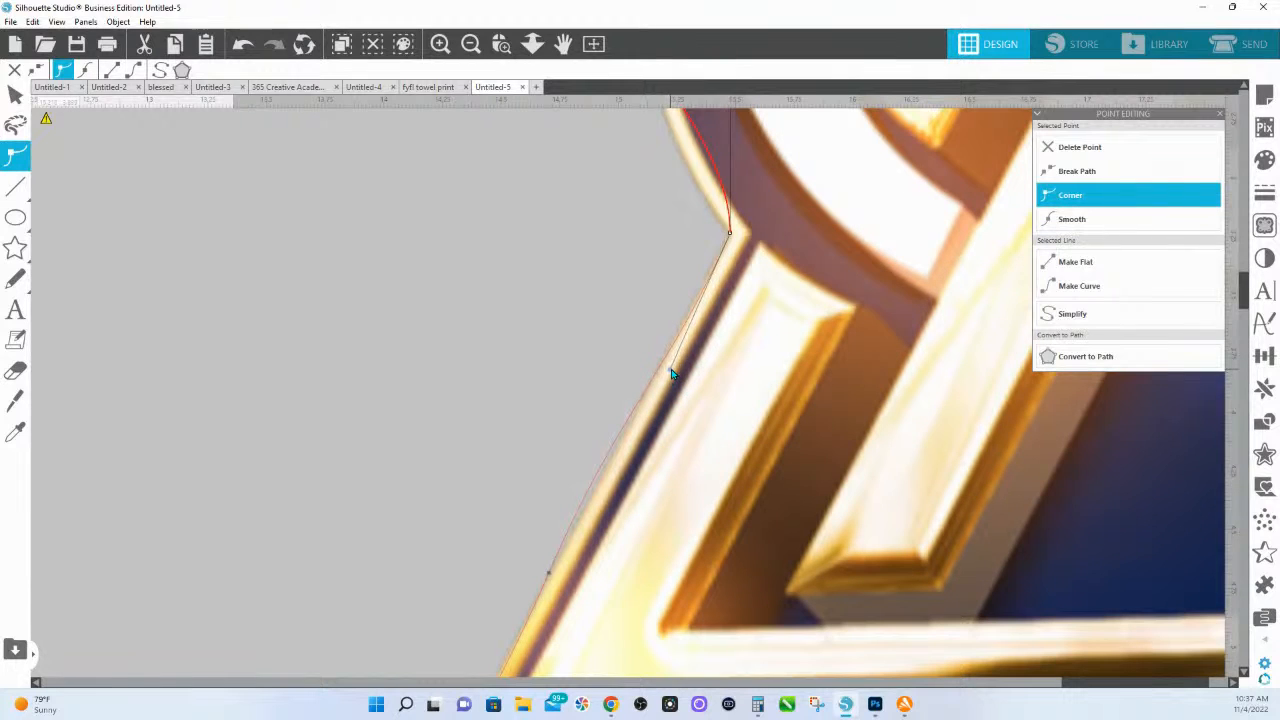
click(549, 573)
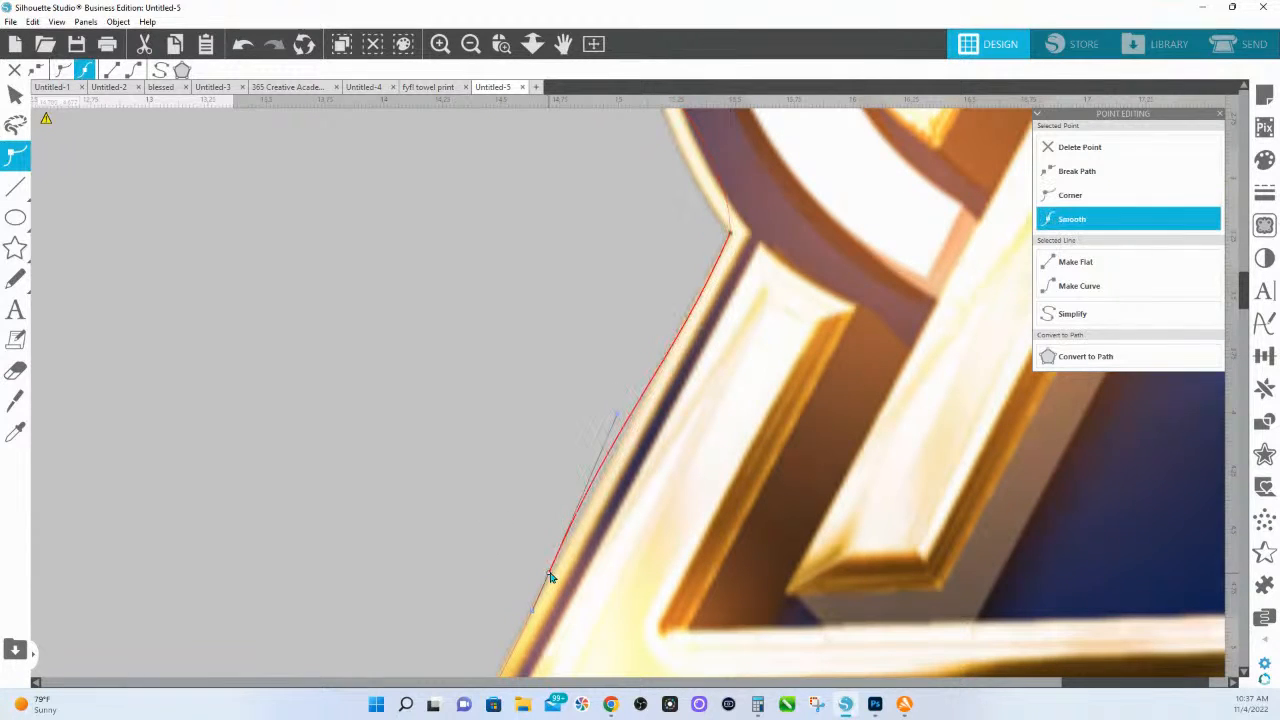
drag(616, 415, 645, 397)
- Add a point partway along the diagonal segment below the notch and adjust the segment's lower point to match the edge
scroll(606, 514, down, 3)
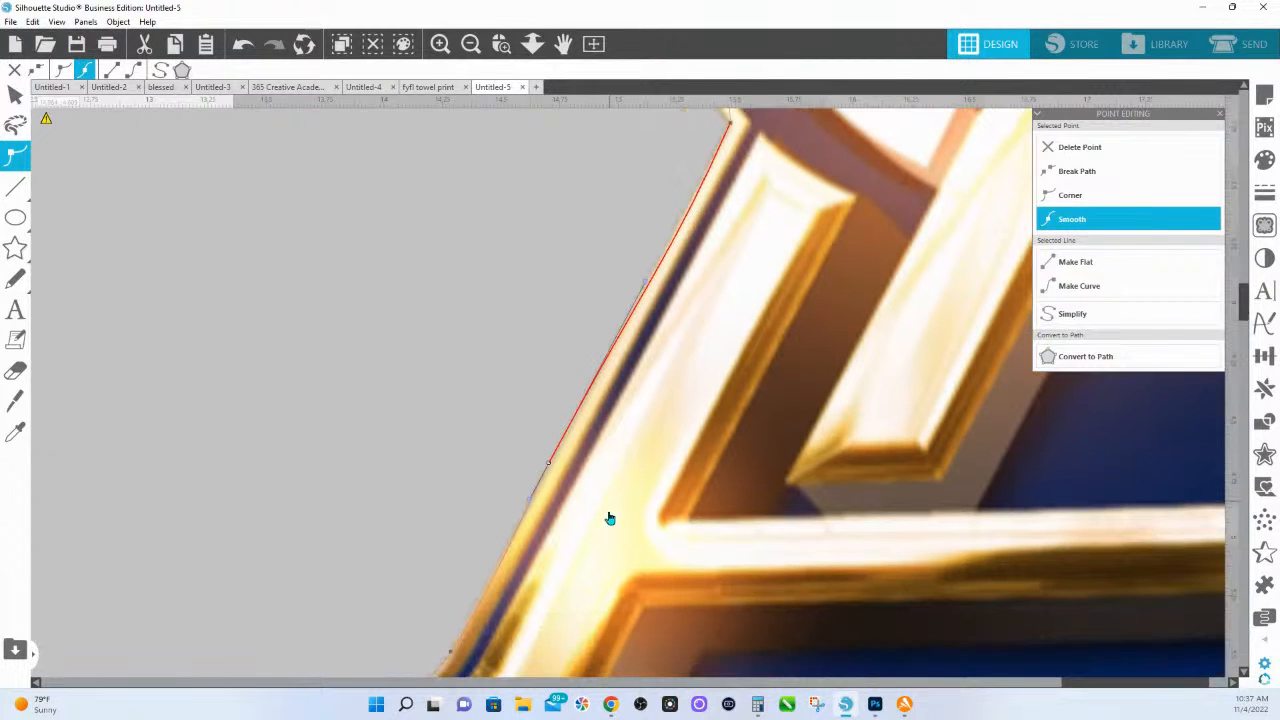
scroll(632, 432, up, 2)
scroll(626, 427, up, 1)
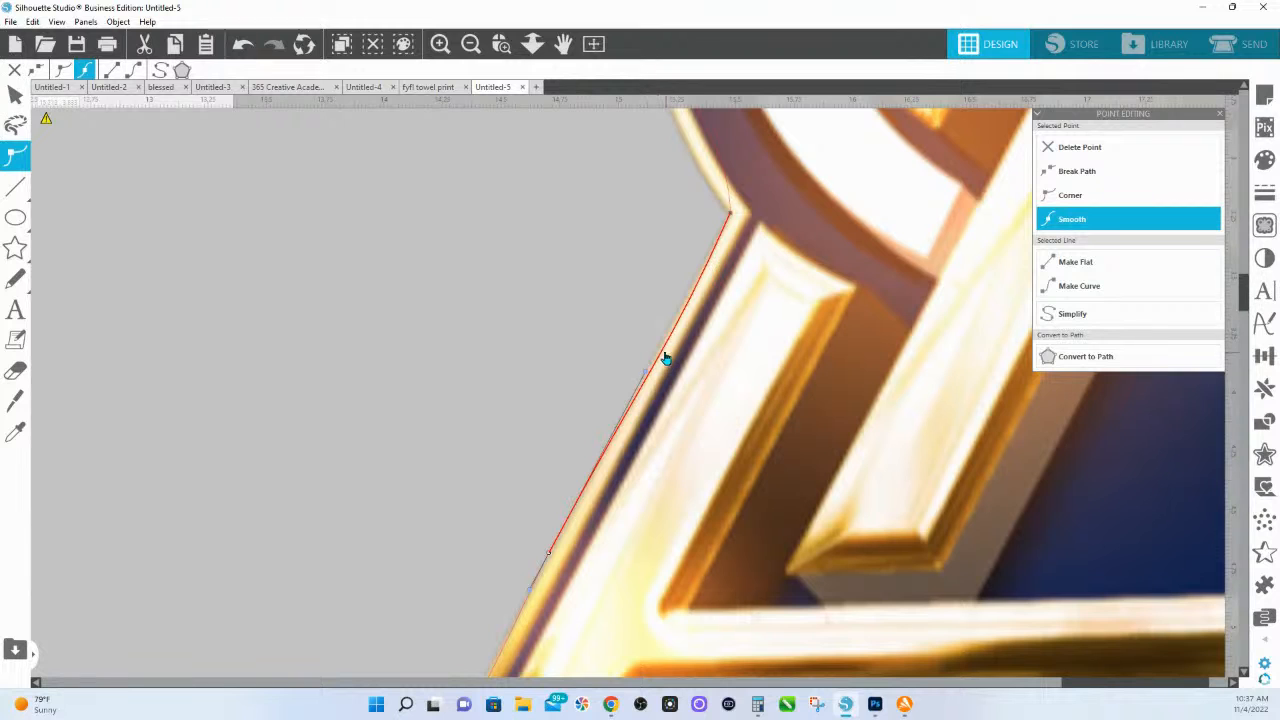
click(663, 349)
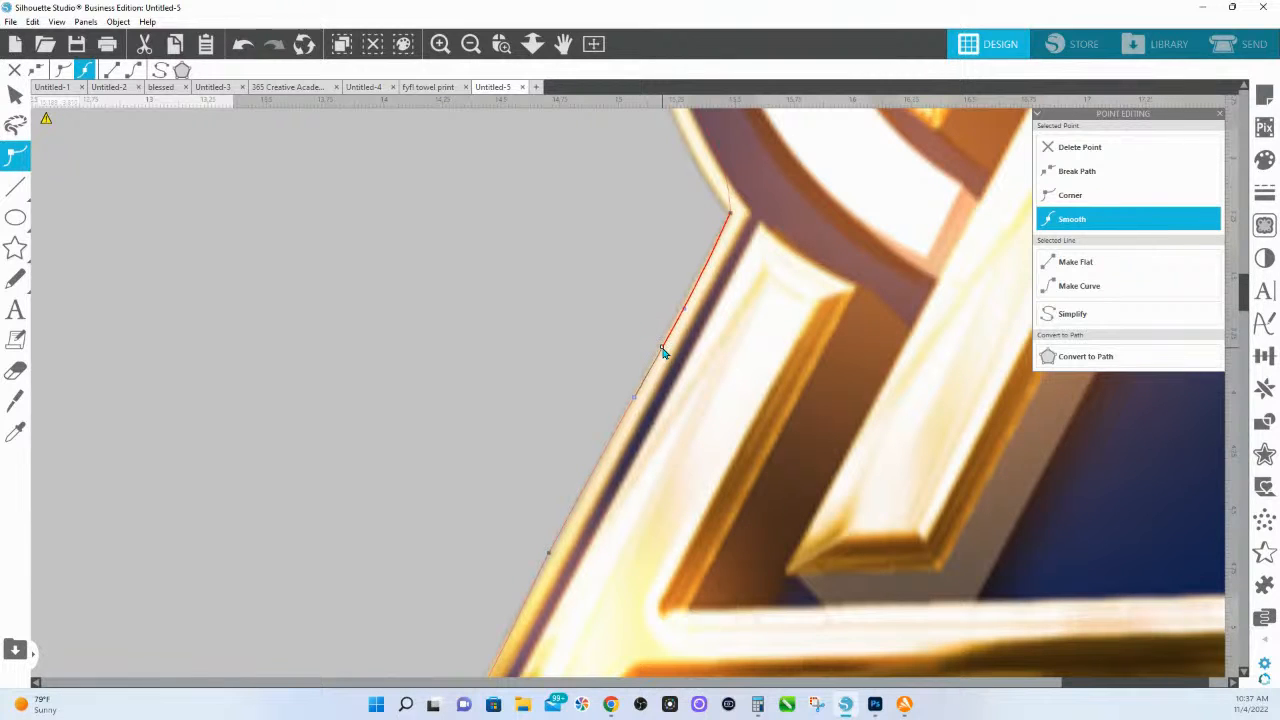
click(552, 558)
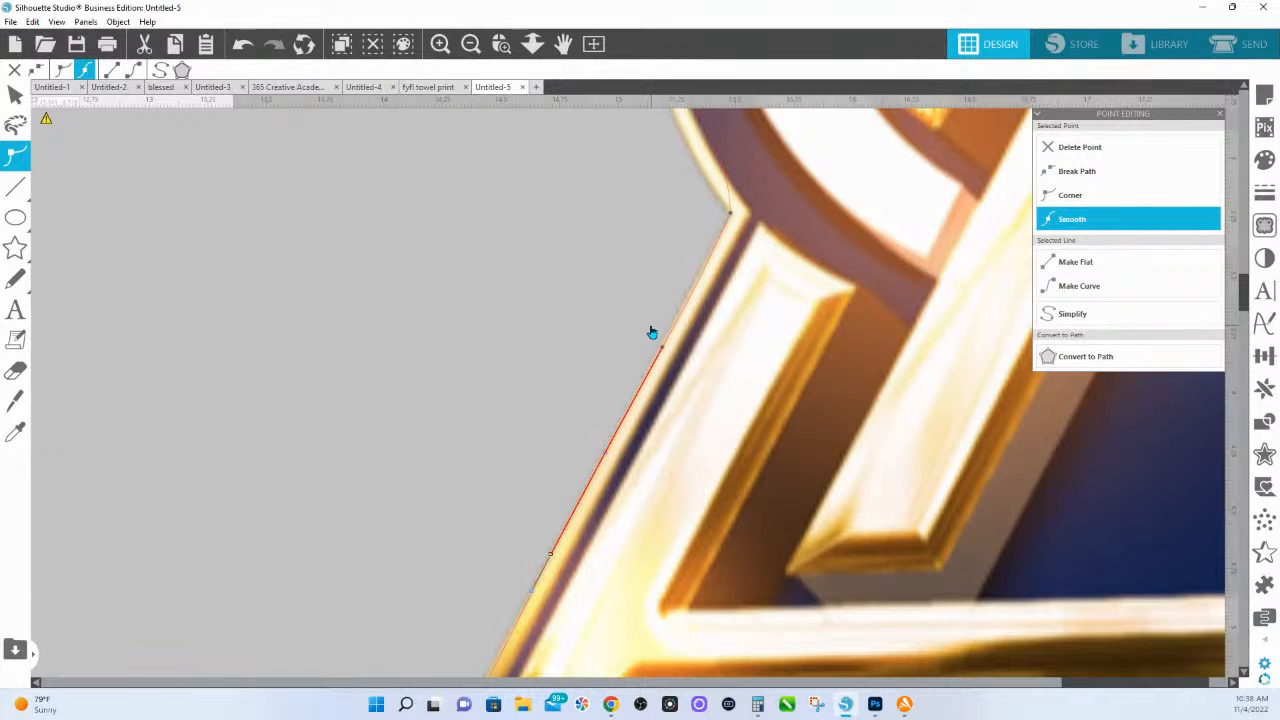
- Add a smooth point on the round letter's left edge and curve the segment from the notch along the gold rim
drag(763, 177, 734, 586)
click(701, 609)
drag(701, 427, 694, 597)
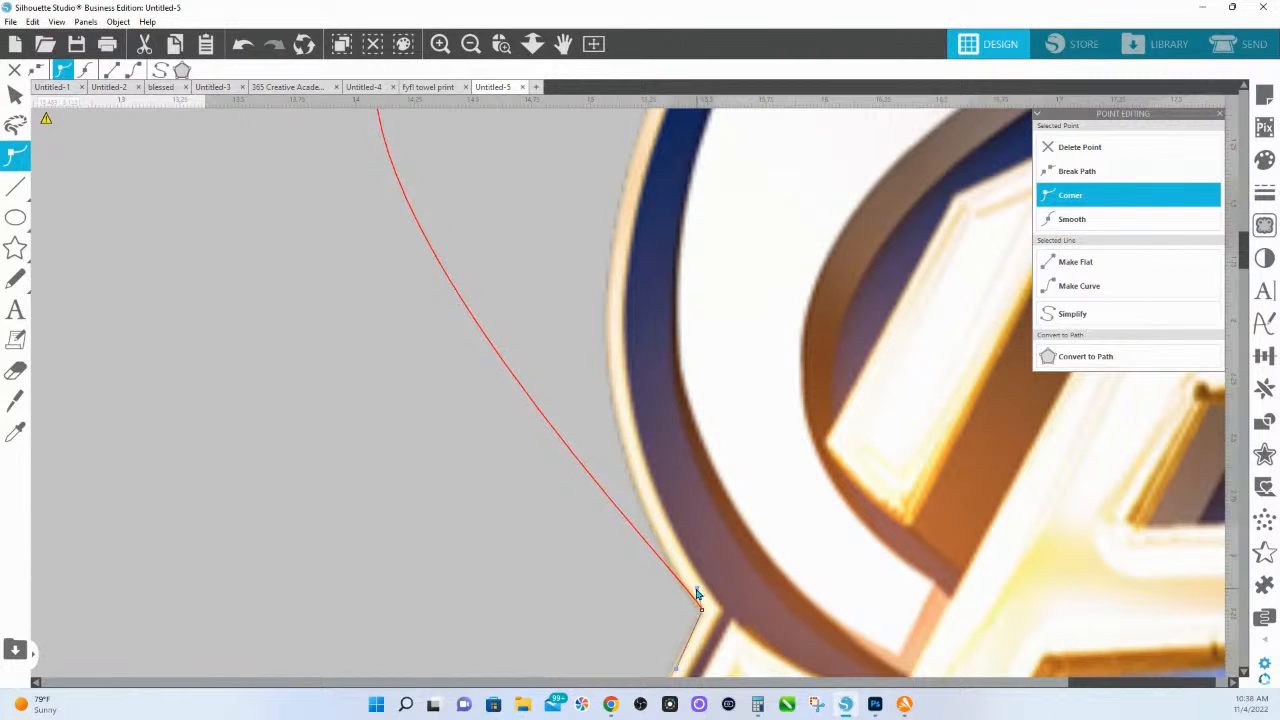
drag(486, 340, 613, 235)
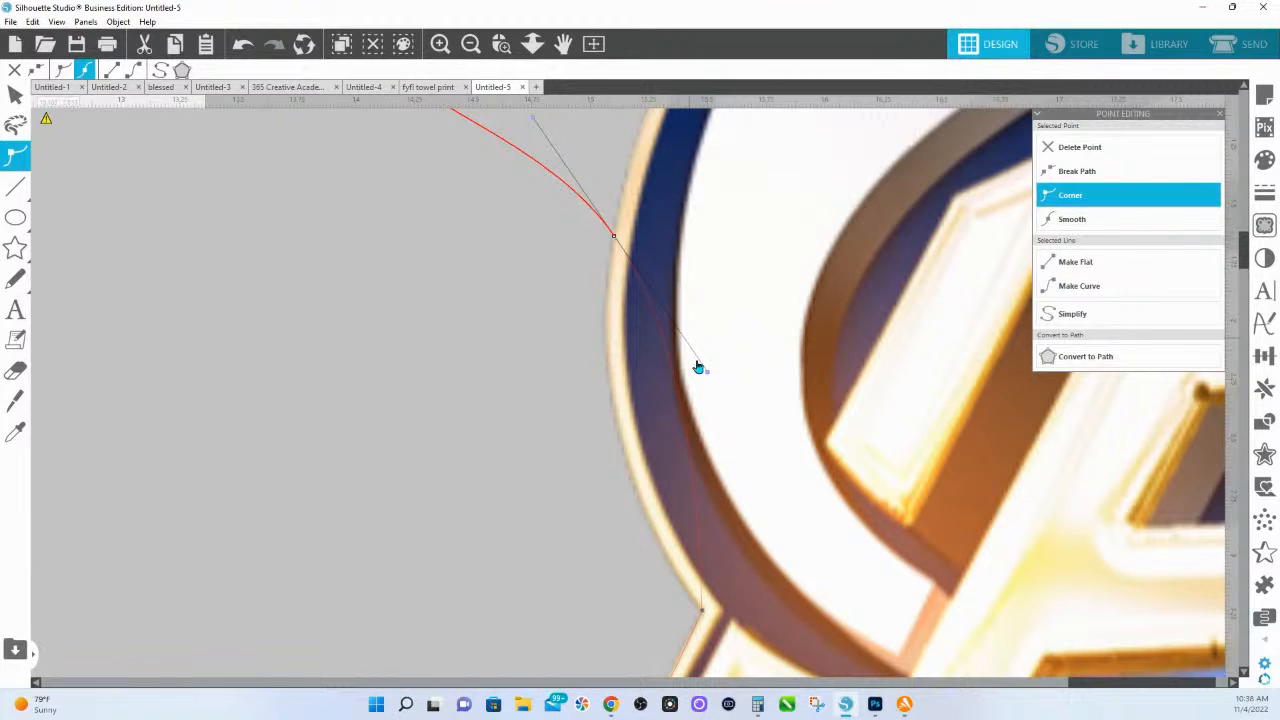
drag(712, 377, 576, 459)
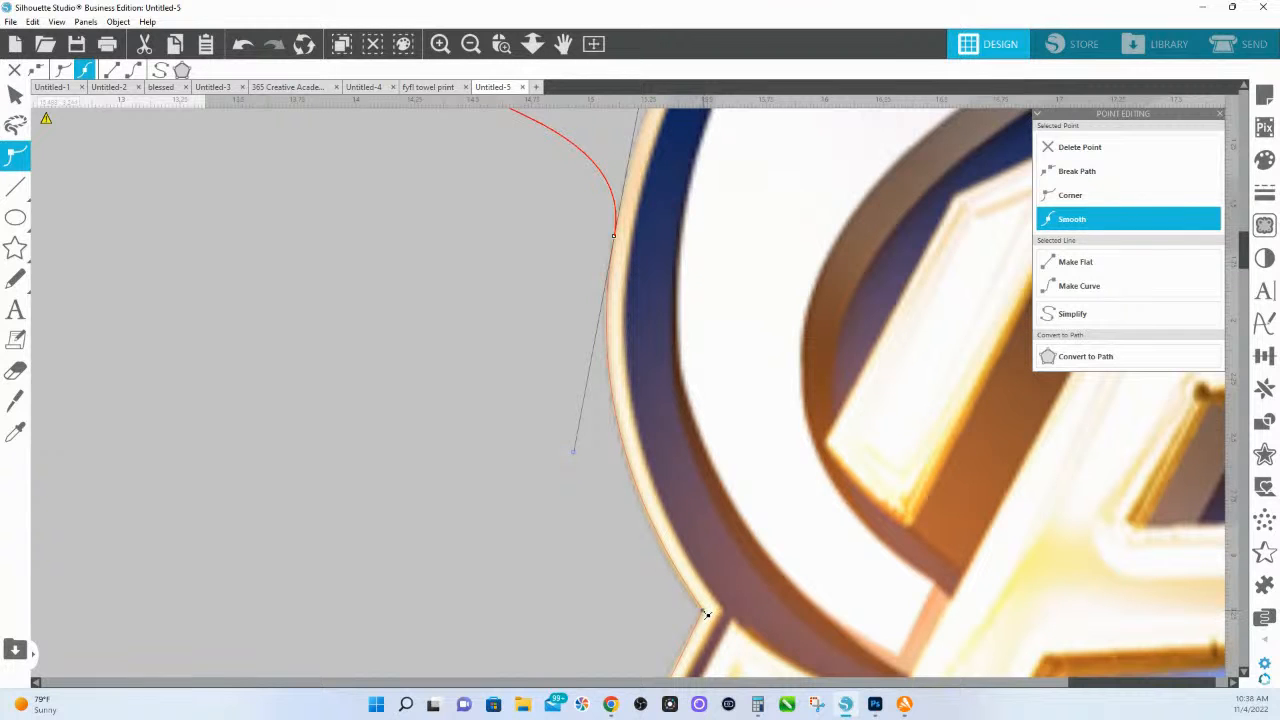
click(705, 612)
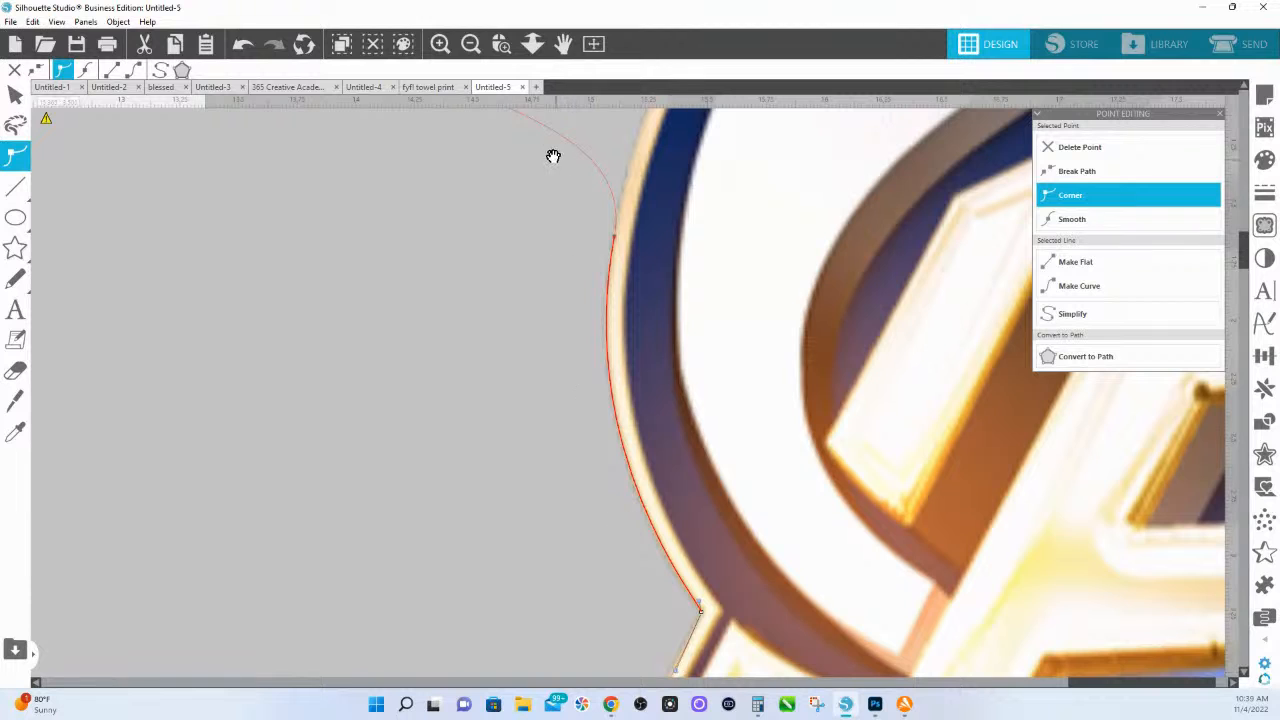
- Move the next outline point onto the logo's upper-left gold rim and curve the segment below it along the rim
scroll(503, 663, up, 5)
drag(323, 422, 830, 168)
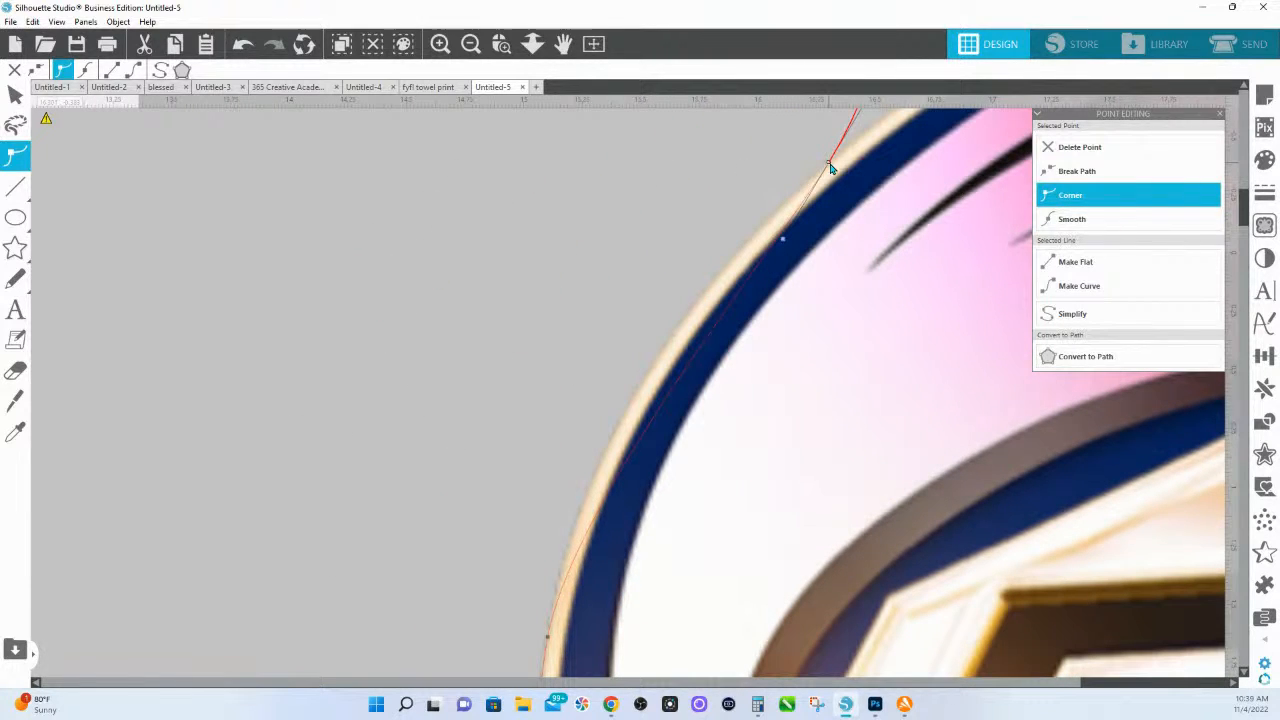
drag(785, 244, 690, 274)
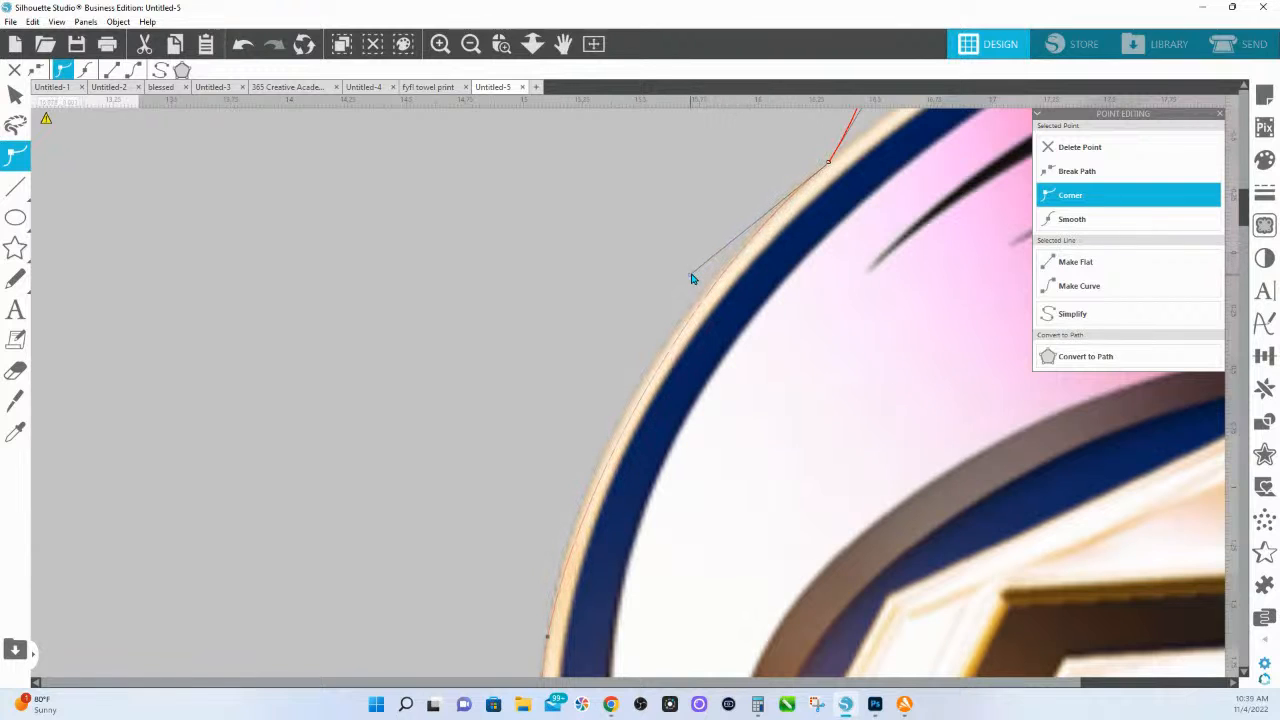
click(547, 636)
drag(578, 497, 571, 481)
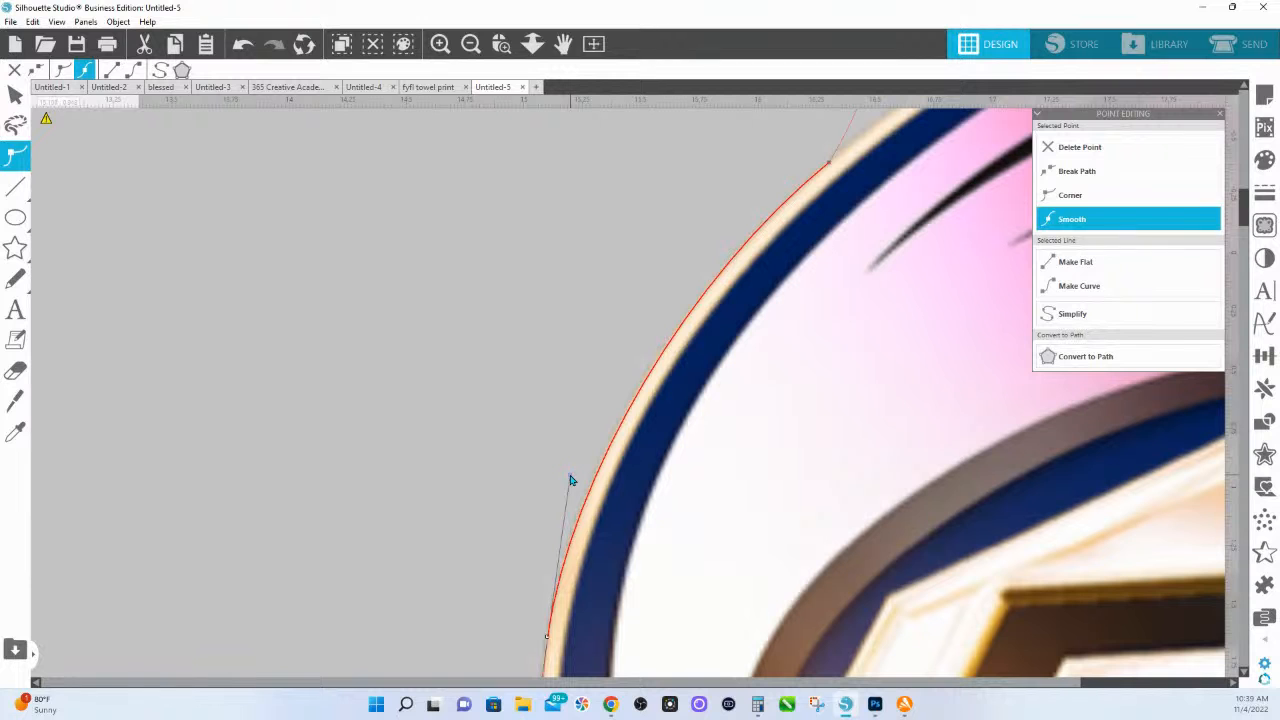
- Place the next outline point on the gold rim above the pink swoosh and curve the segment leading to it along the edge
drag(740, 183, 310, 574)
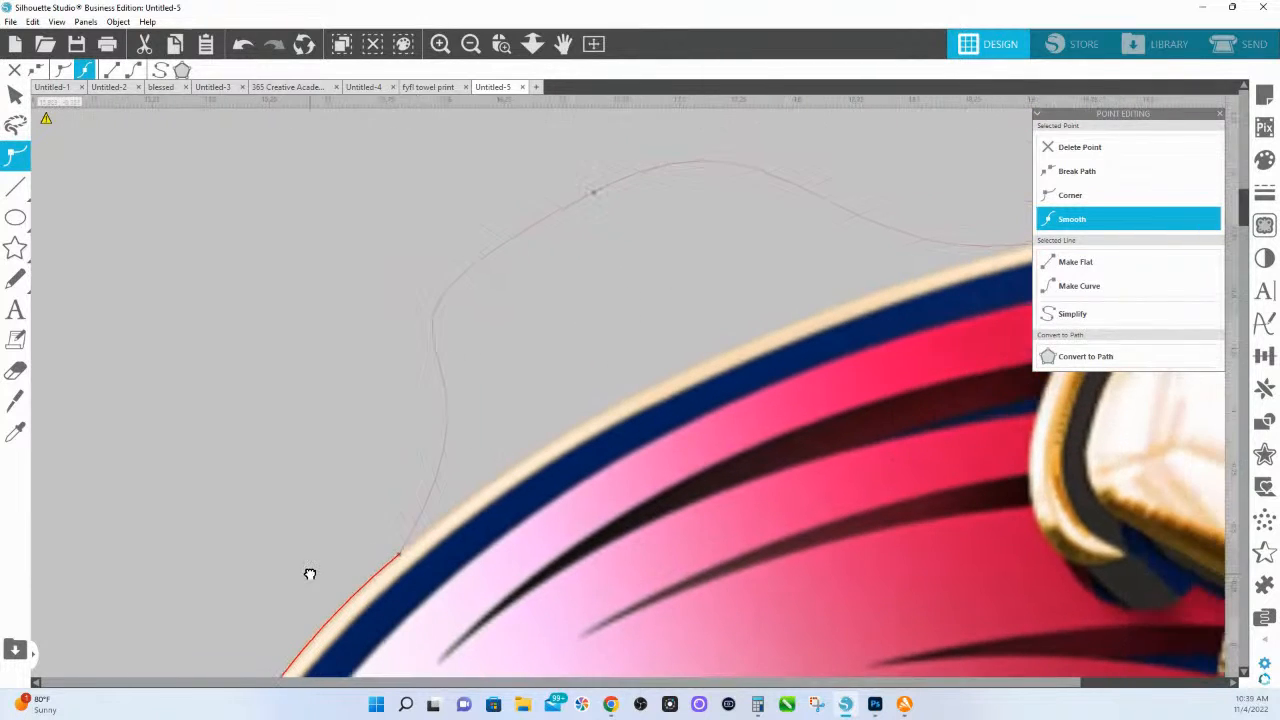
drag(594, 194, 833, 330)
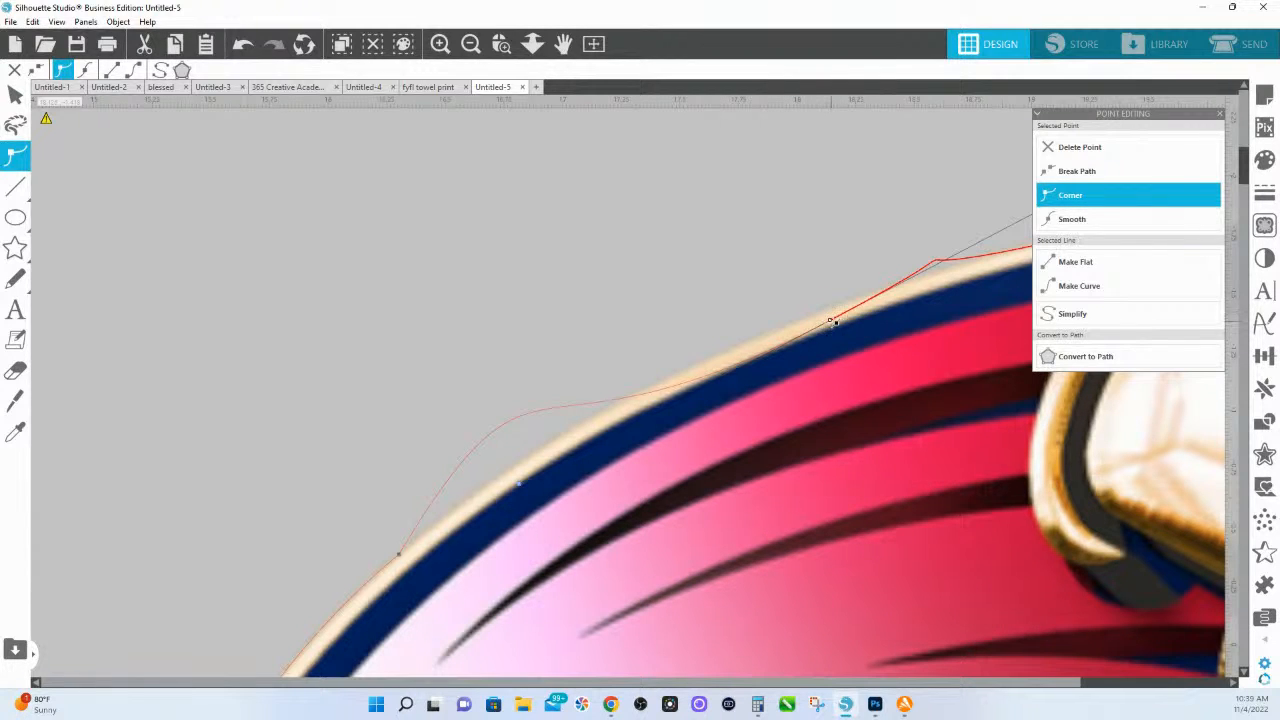
drag(832, 320, 840, 307)
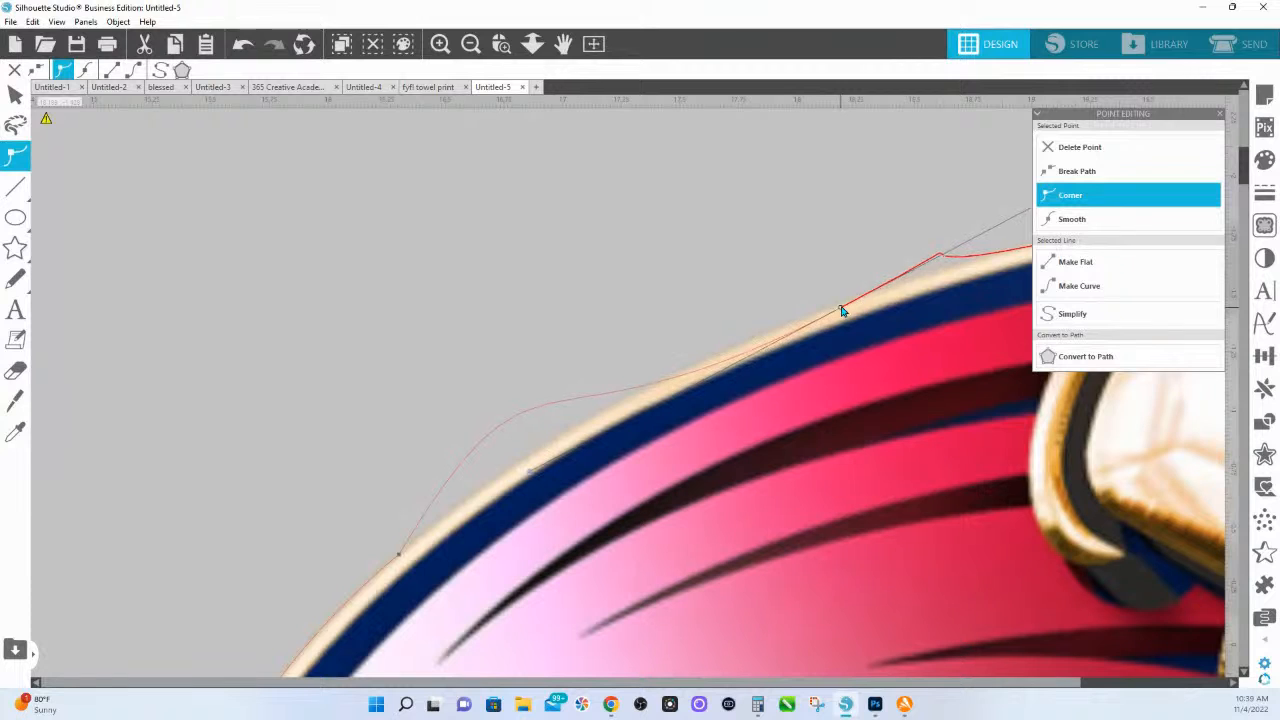
click(398, 553)
drag(536, 320, 603, 398)
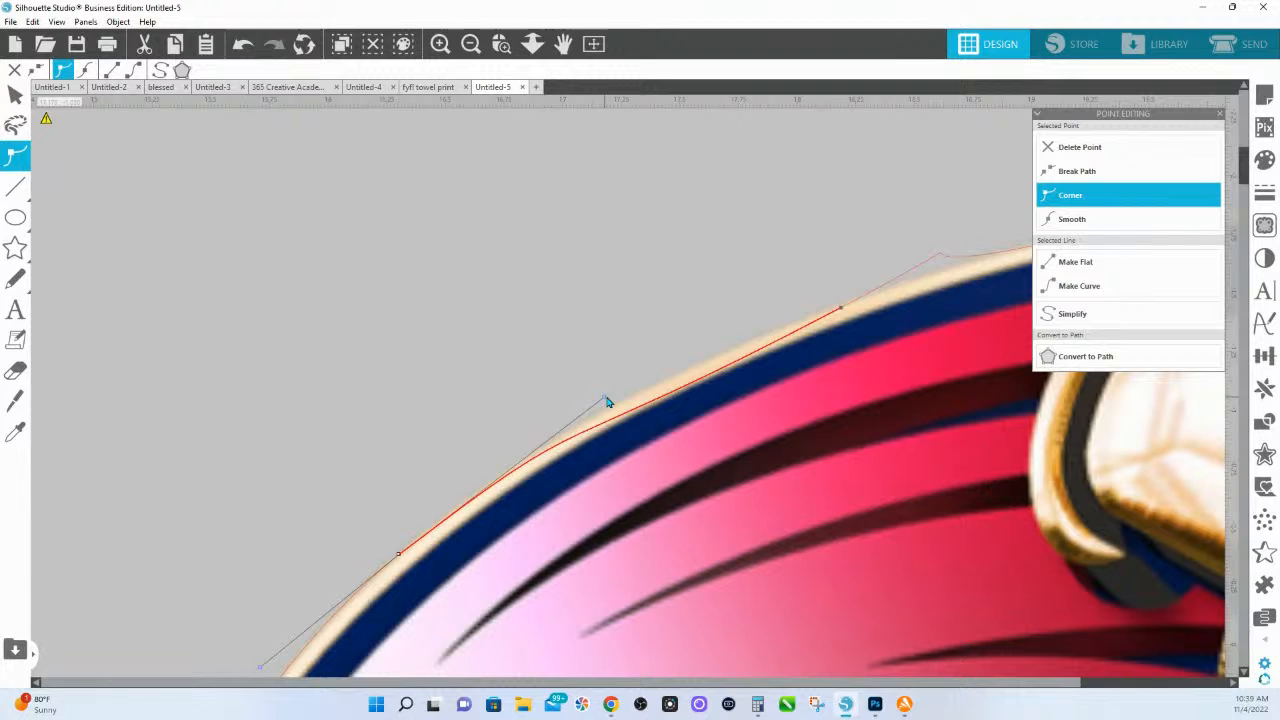
click(840, 308)
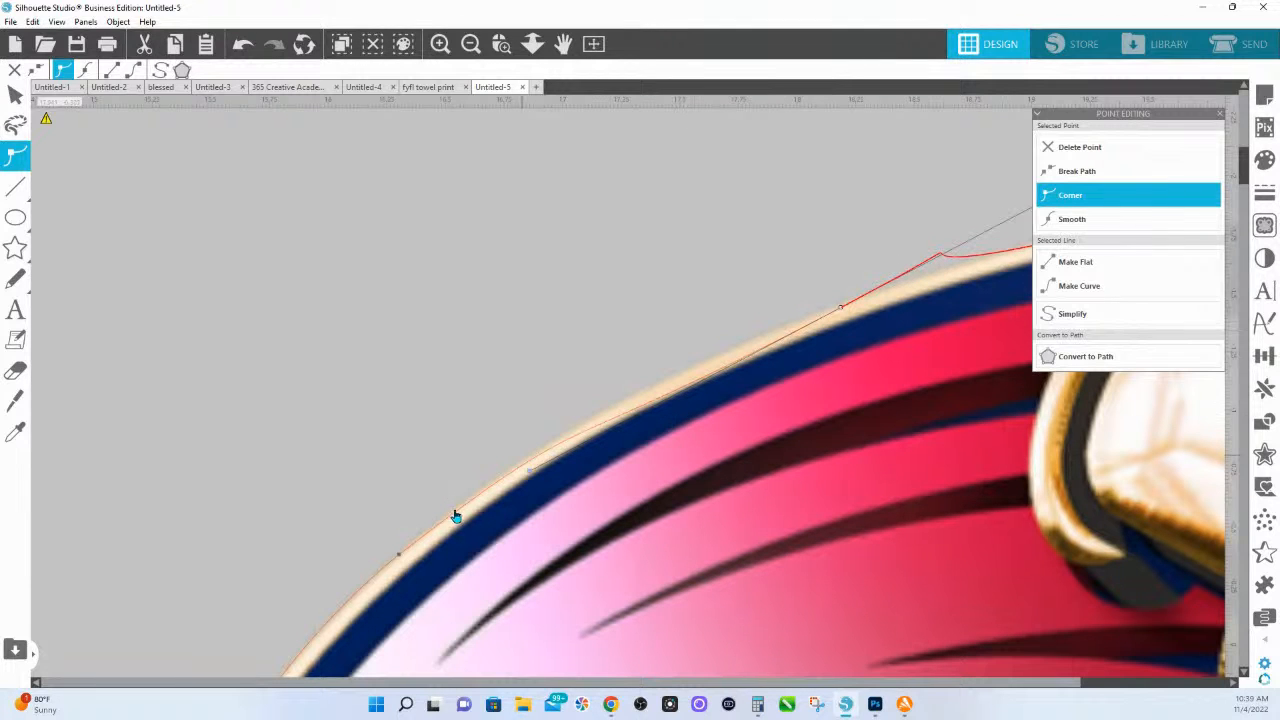
drag(531, 471, 634, 401)
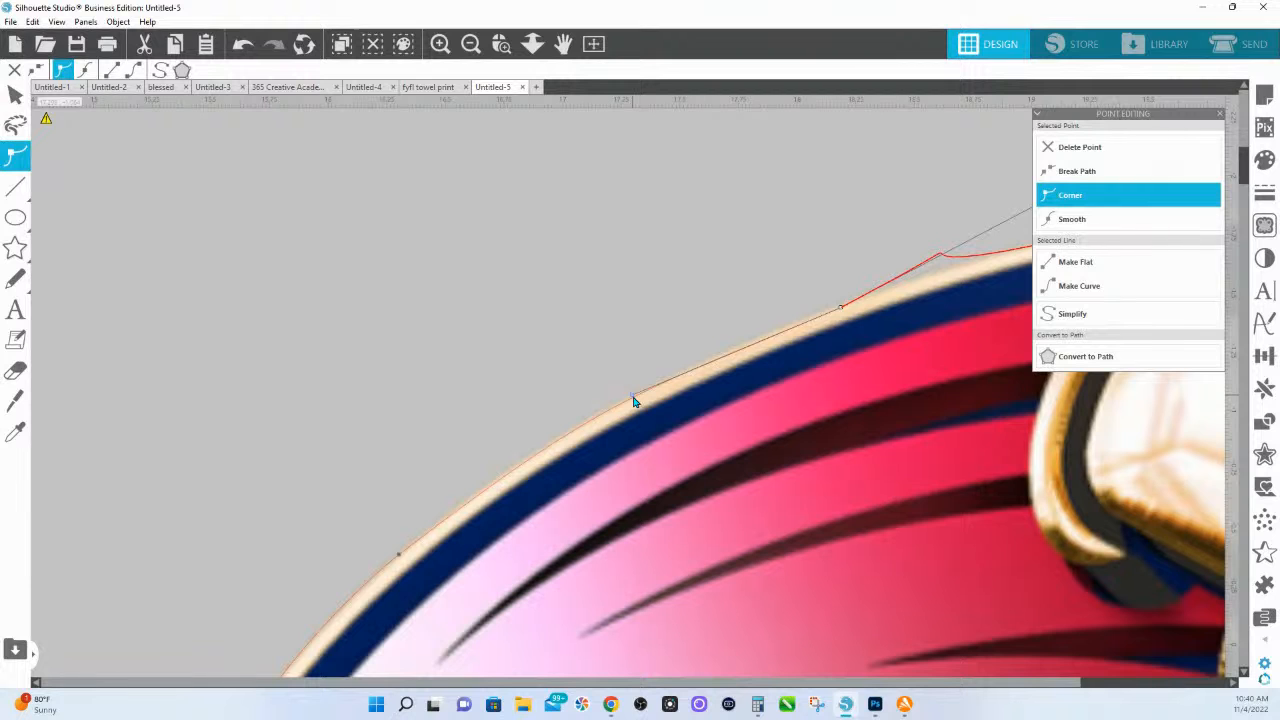
- Reshape the segment between the two rim points left of the megaphone so it follows the gold edge
click(1050, 317)
key(space)
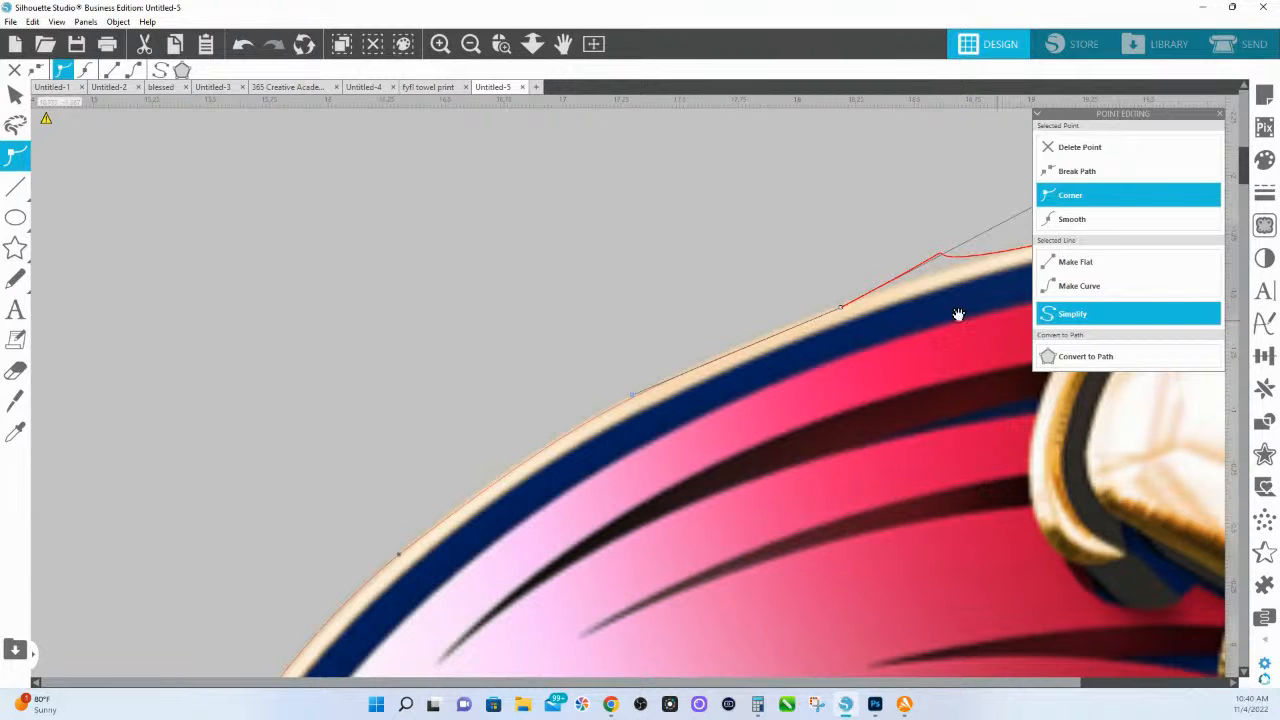
drag(985, 323, 529, 493)
click(597, 423)
click(357, 496)
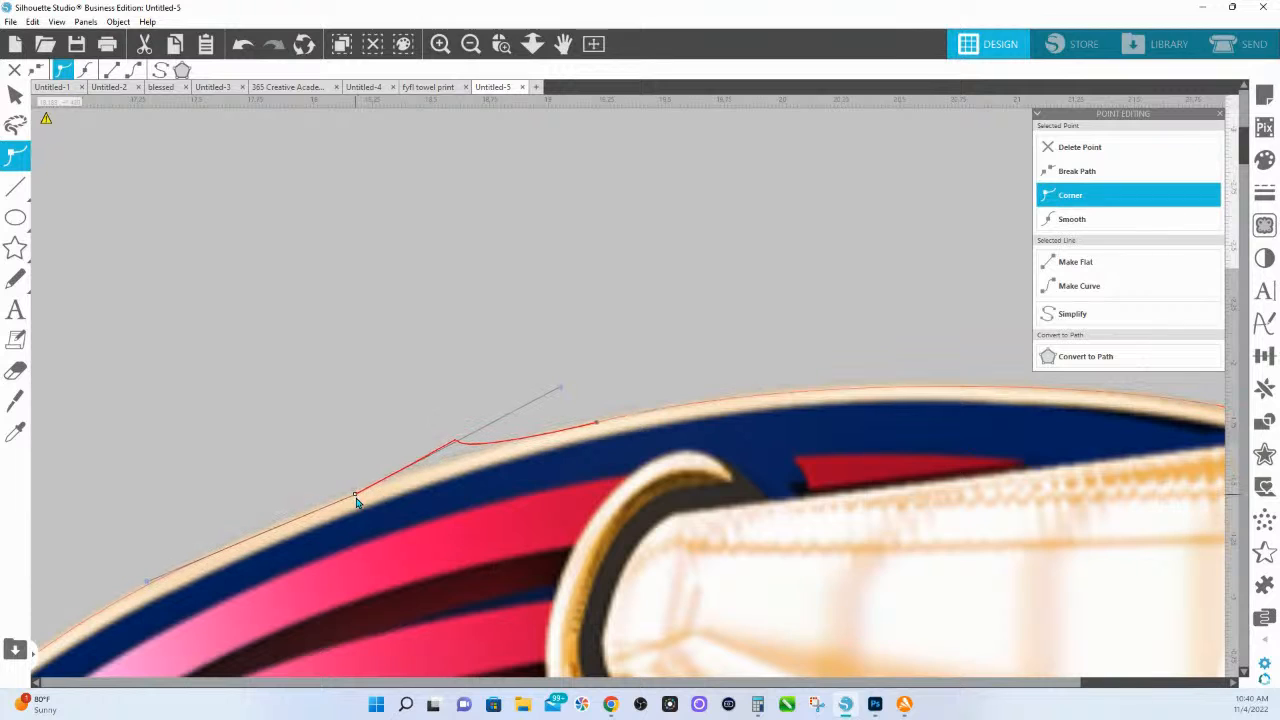
drag(560, 388, 503, 441)
click(597, 423)
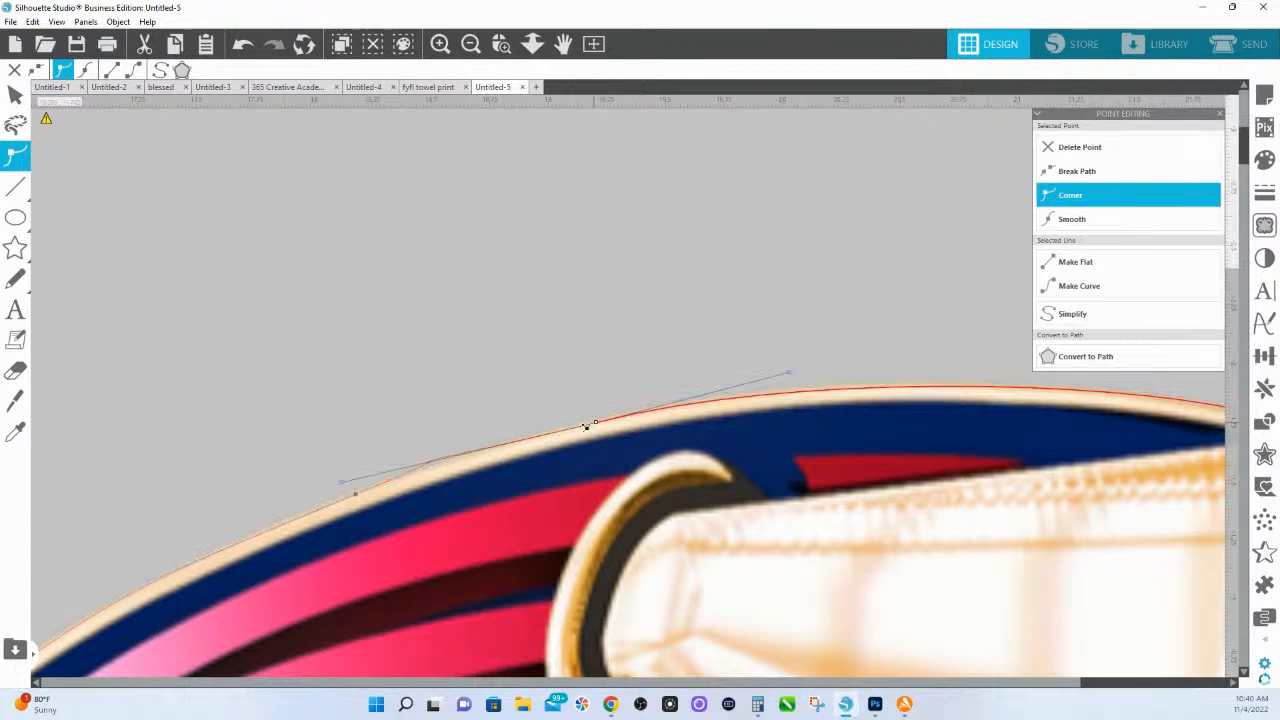
drag(337, 493, 567, 433)
click(356, 494)
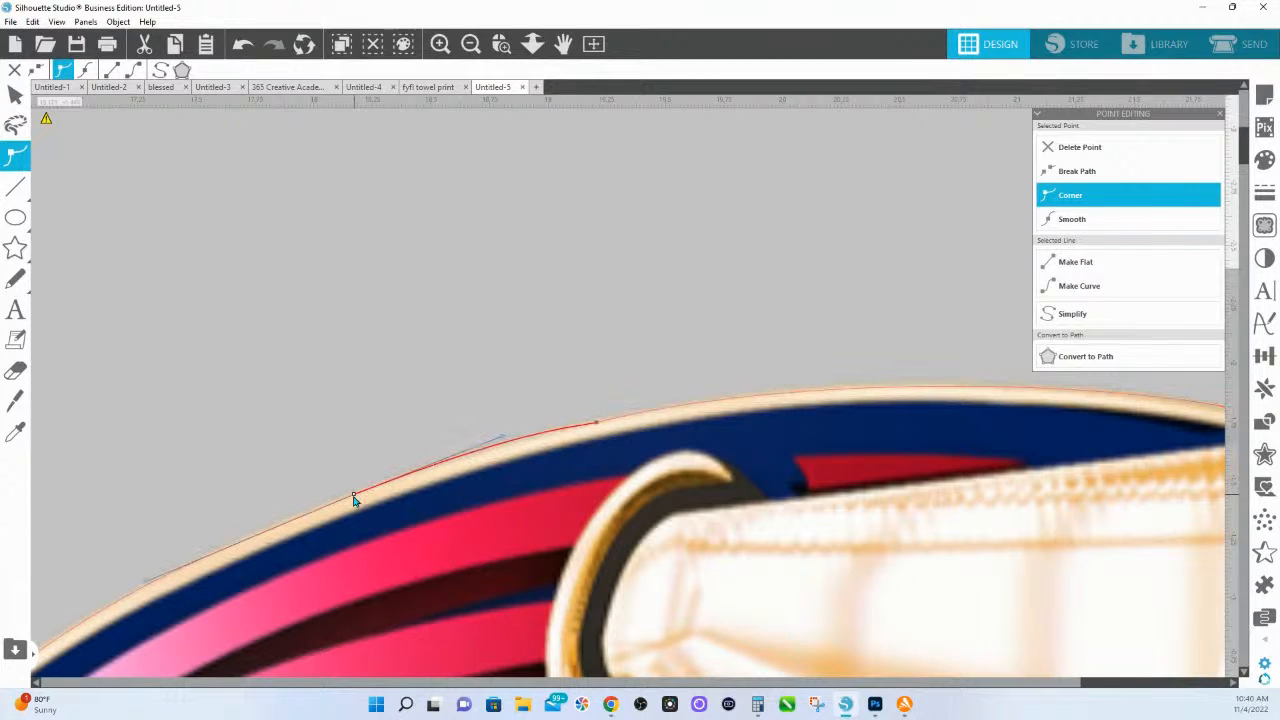
- Move the rim point farther along the top edge above the megaphone's mouthpiece and adjust its curve handles to the rim
click(597, 424)
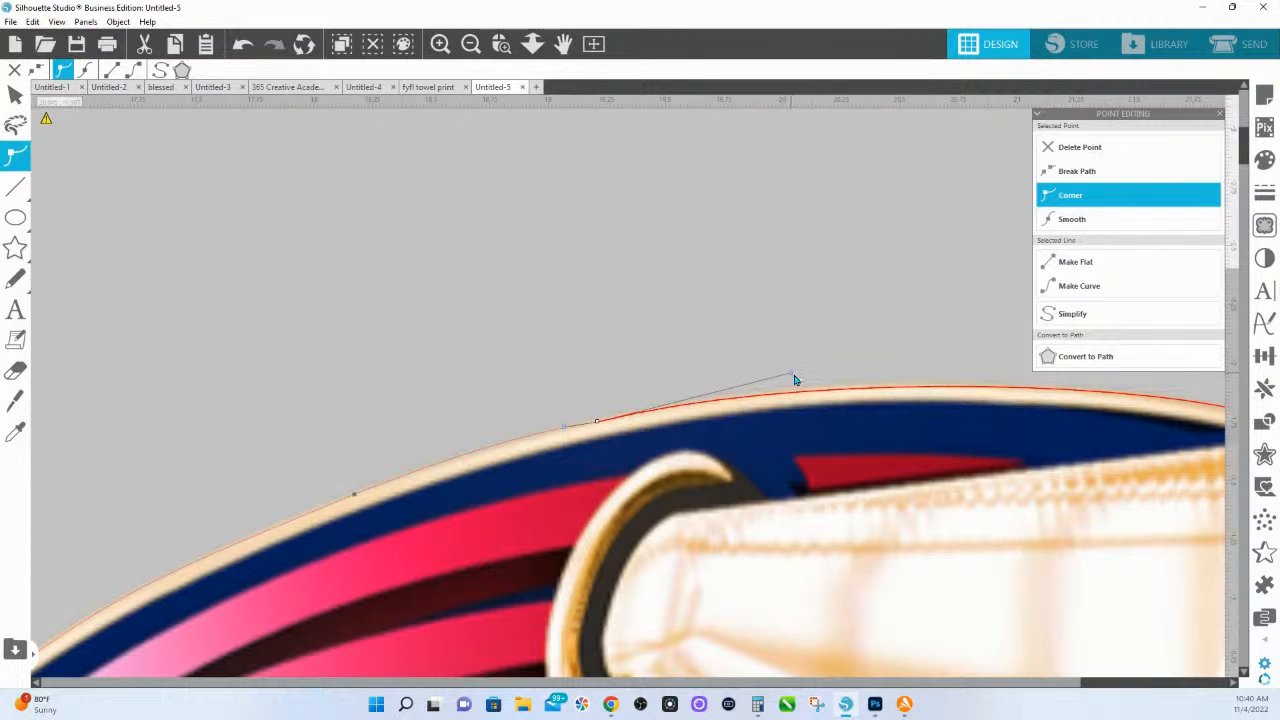
drag(797, 377, 804, 385)
drag(563, 428, 551, 430)
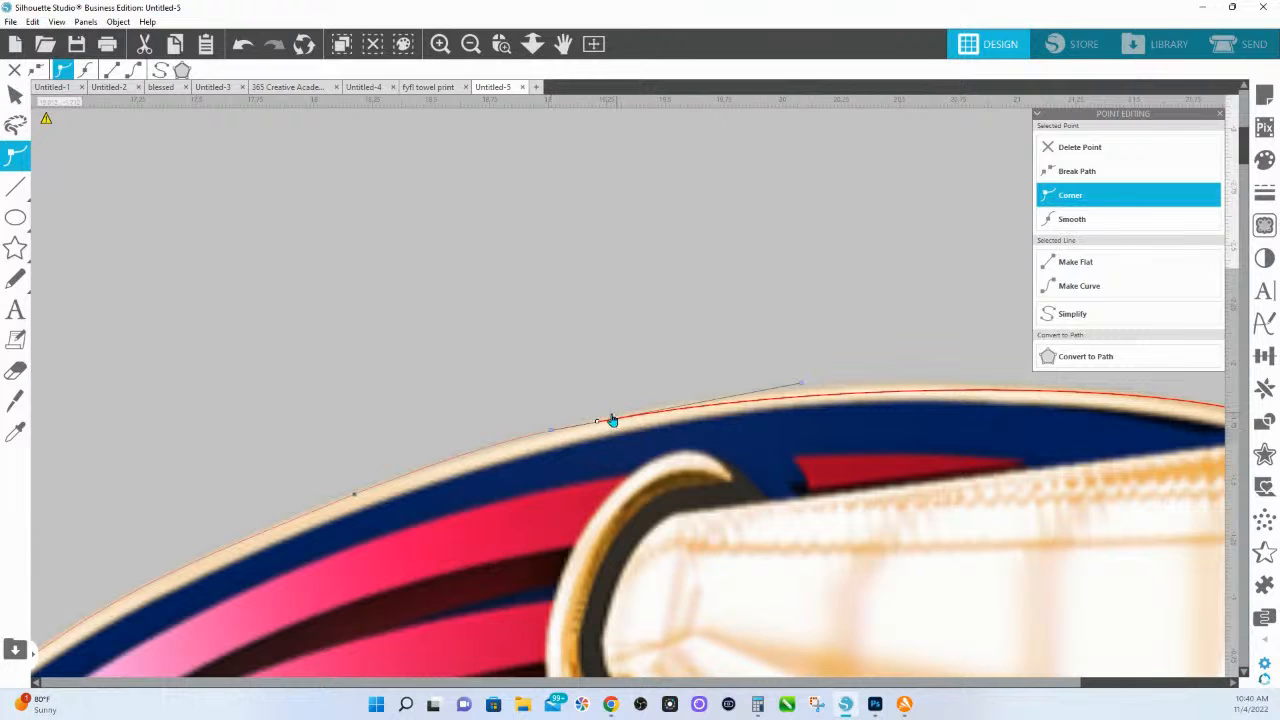
click(784, 393)
drag(793, 396, 664, 405)
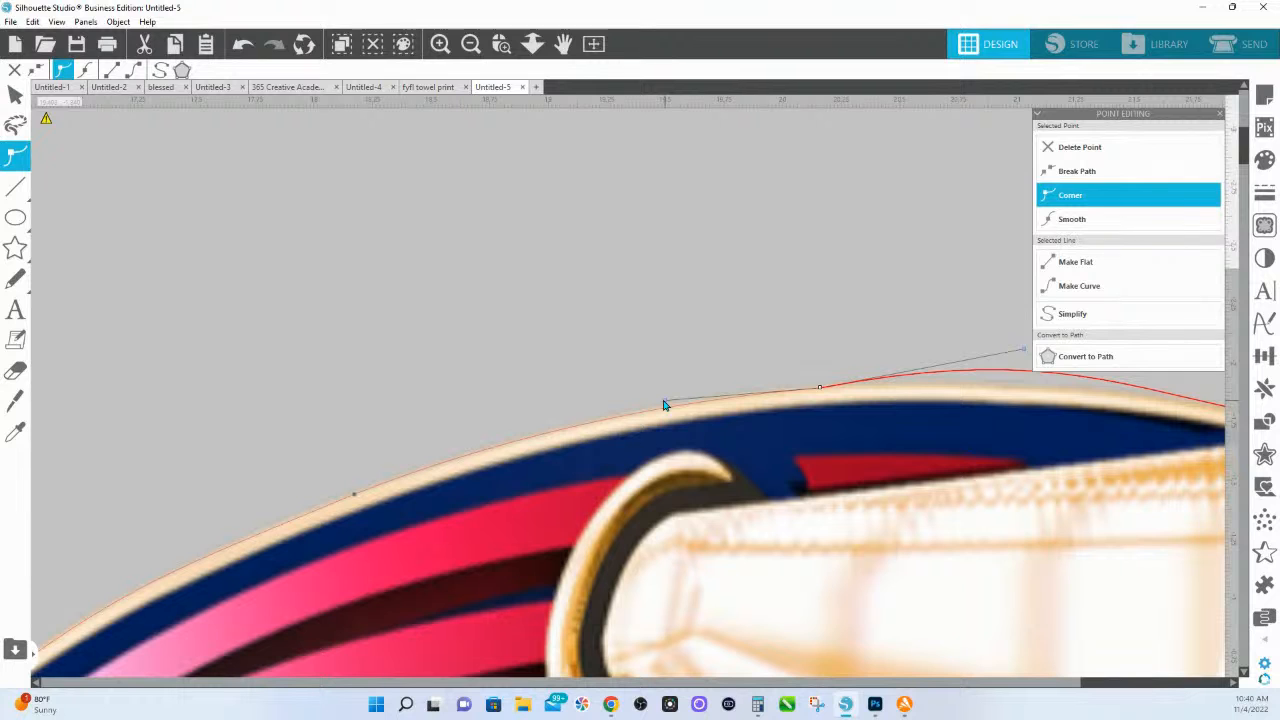
- Flatten the curve running down to the notch above the megaphone and nudge the notch point onto the gold edge
drag(801, 423, 479, 447)
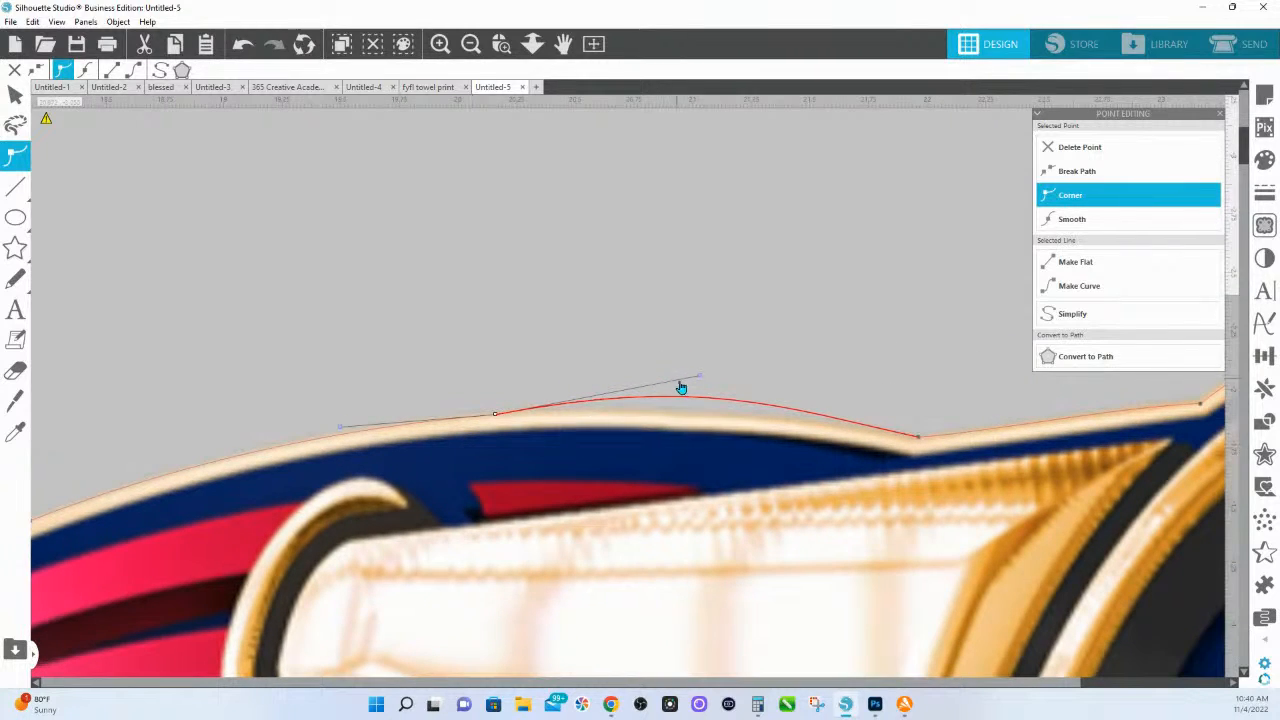
drag(703, 378, 706, 411)
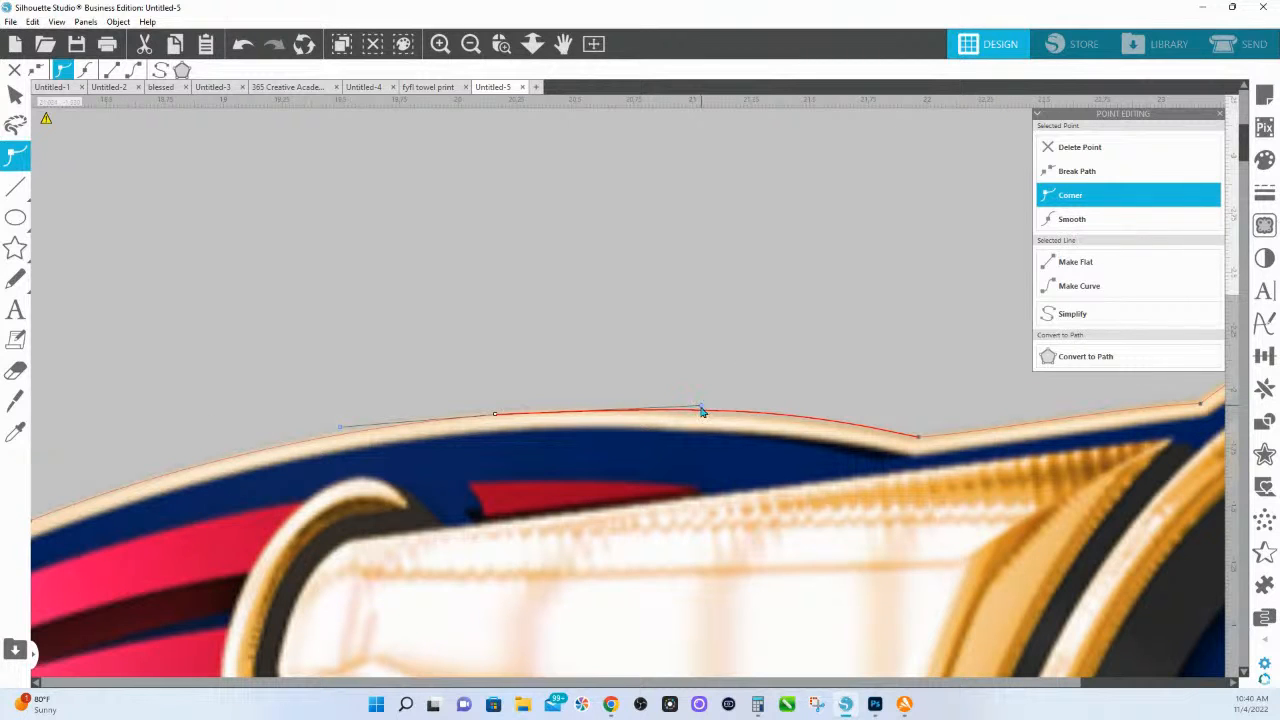
drag(698, 409, 697, 405)
click(495, 416)
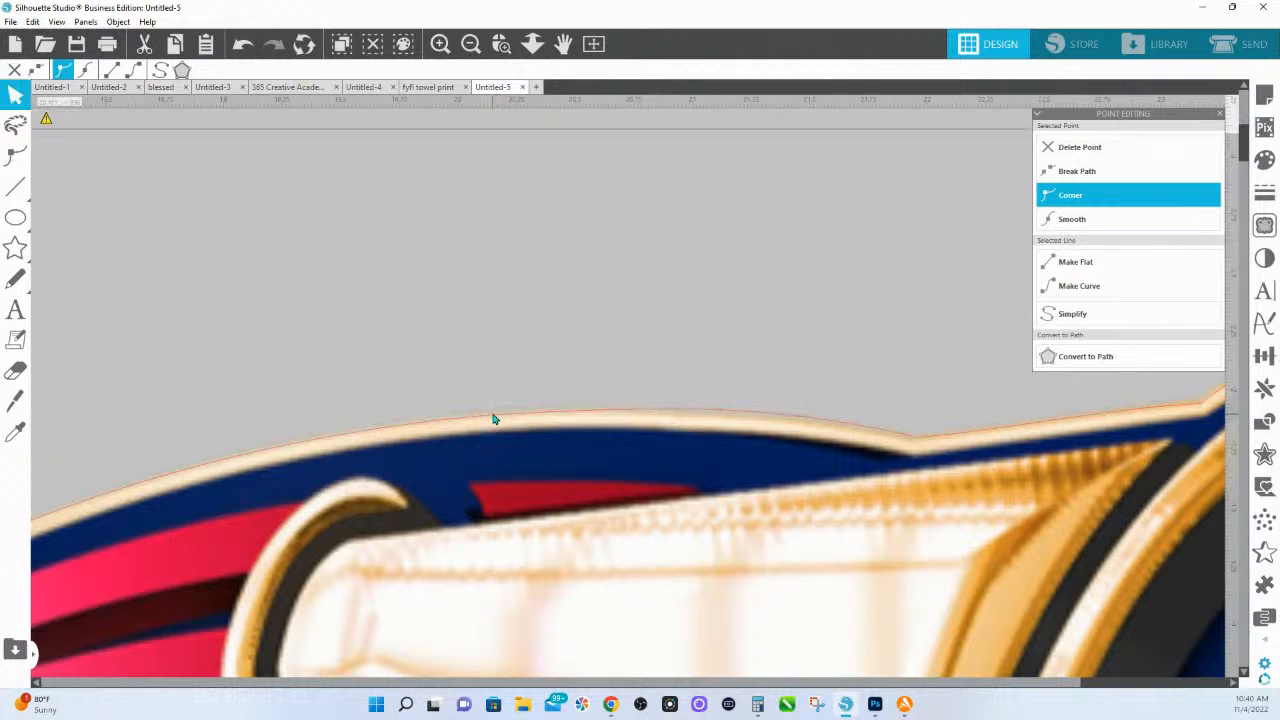
click(496, 416)
double_click(497, 419)
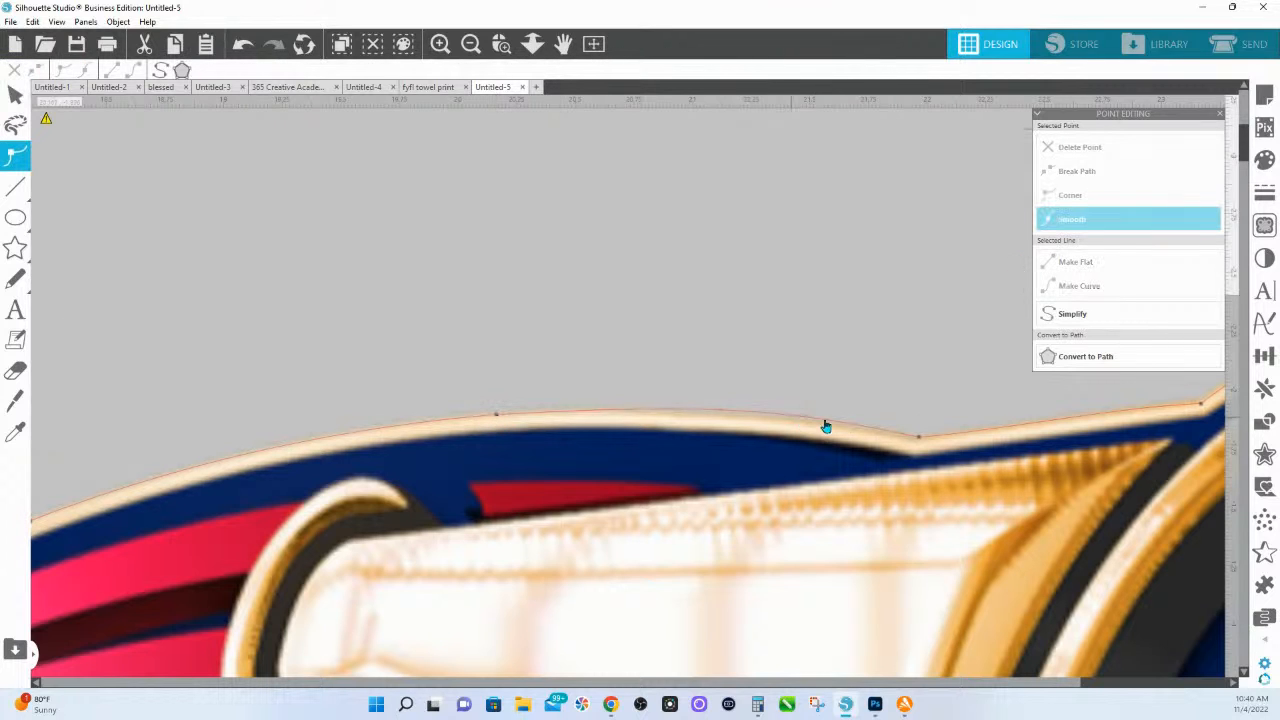
click(918, 440)
drag(918, 440, 915, 442)
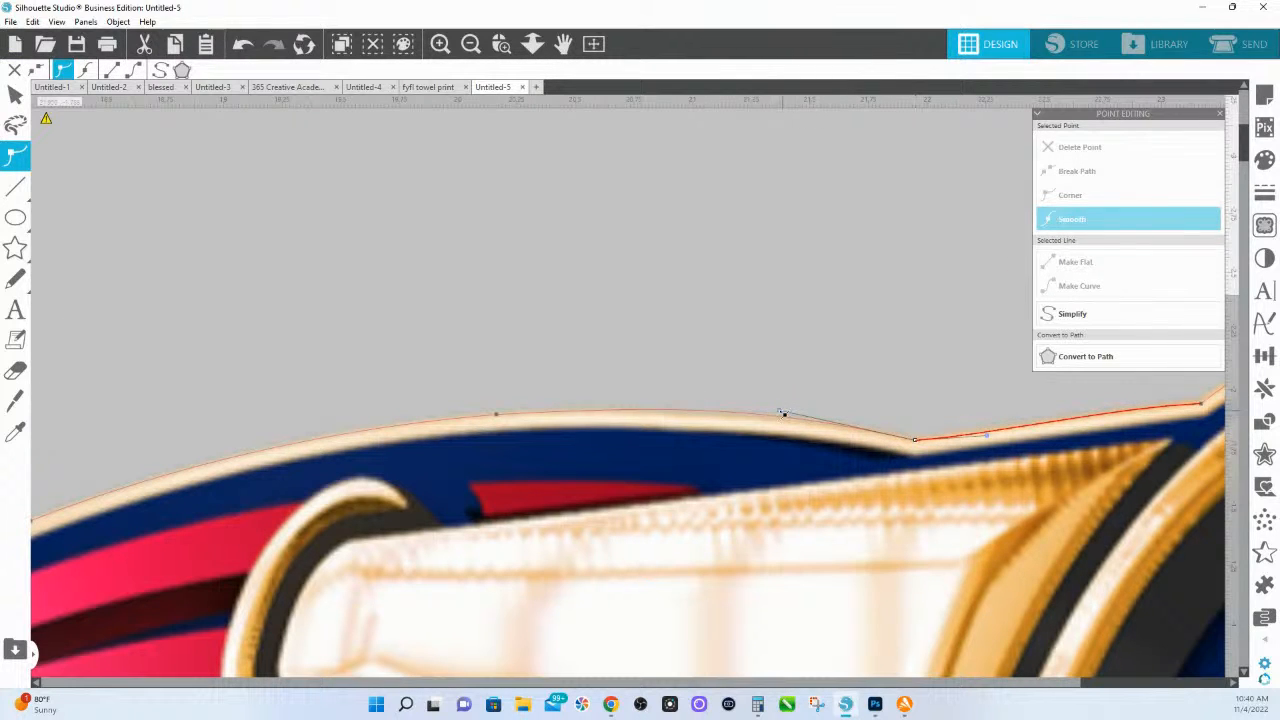
- Move the outline point floating between the two pom-poms down inside the cheerleader's head
click(533, 47)
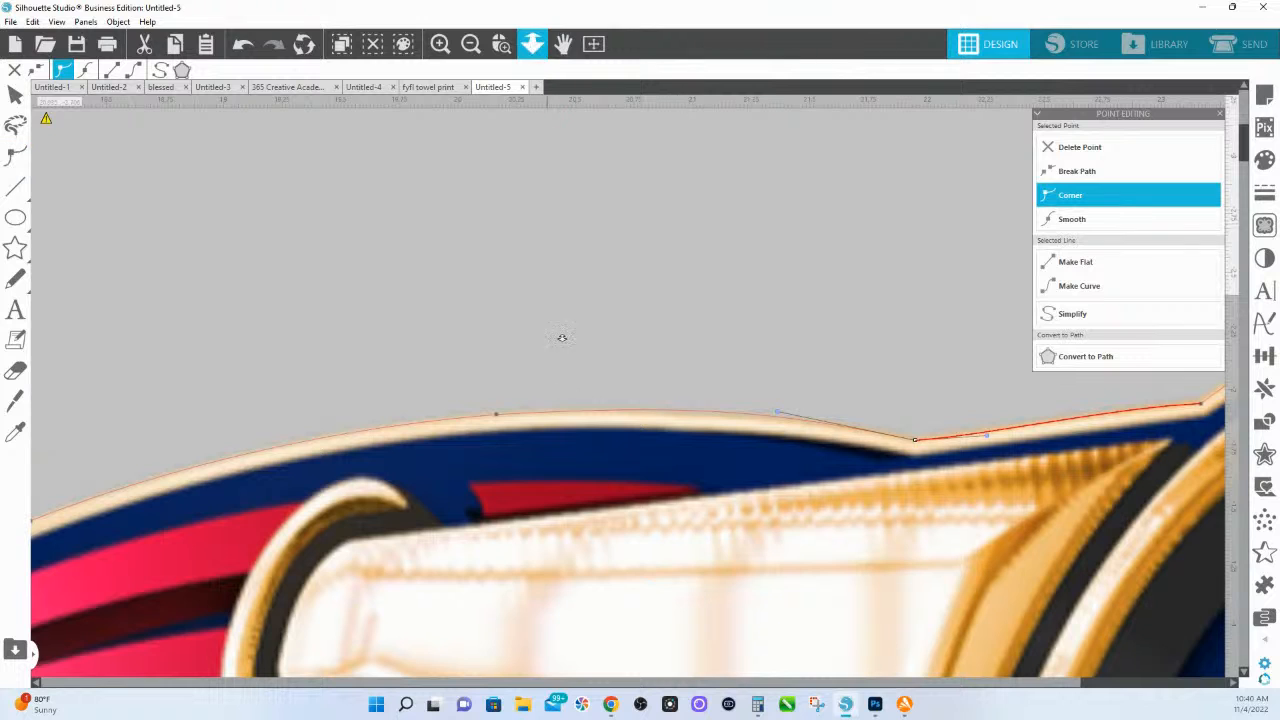
drag(517, 241, 462, 50)
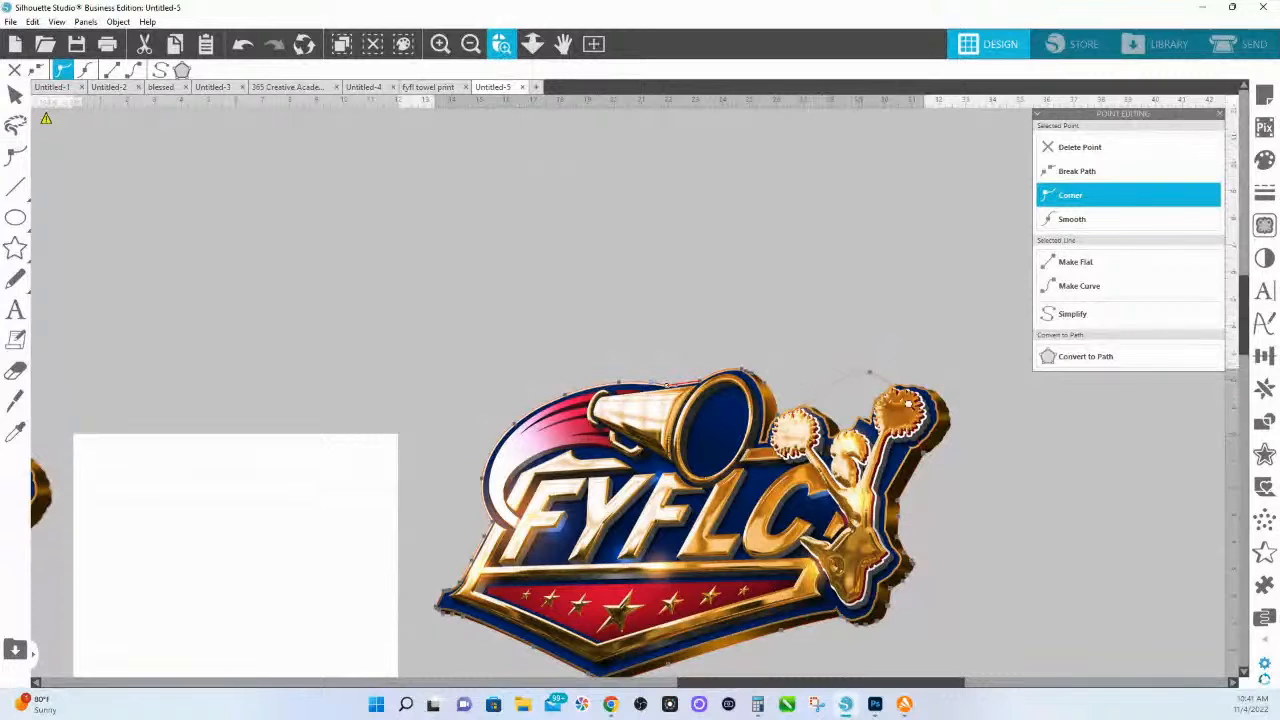
scroll(1024, 512, up, 4)
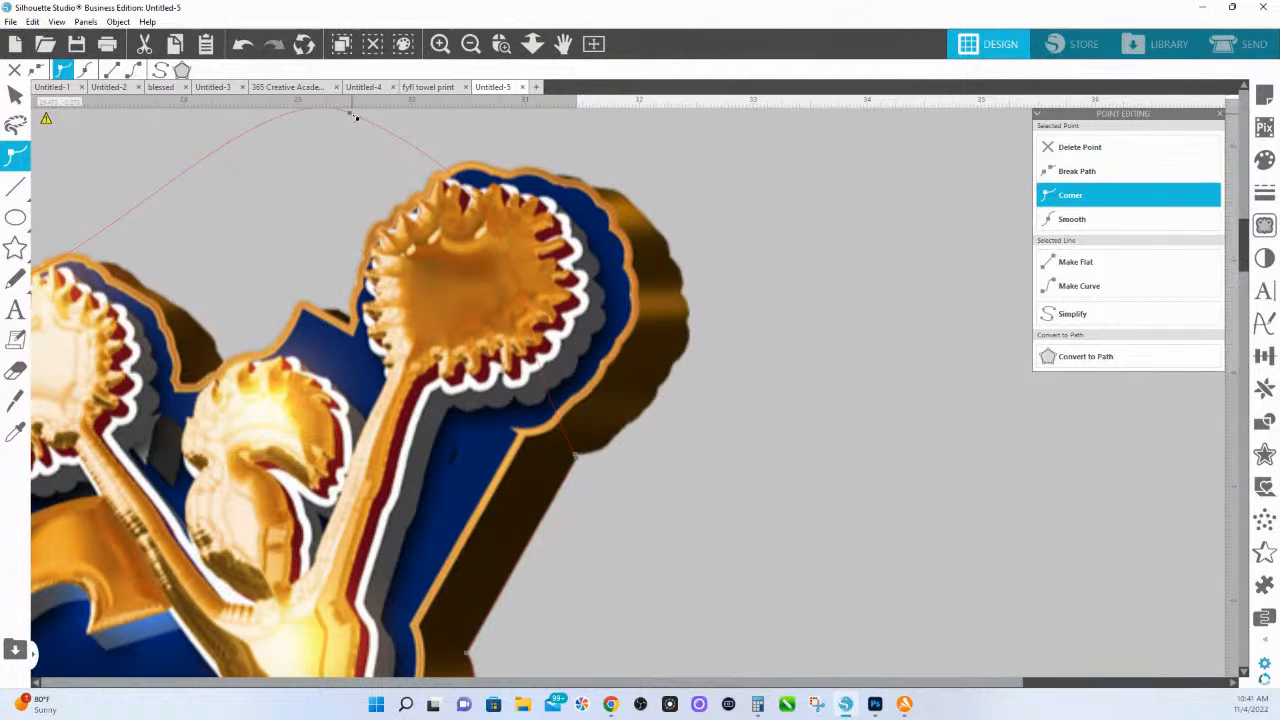
drag(352, 115, 282, 470)
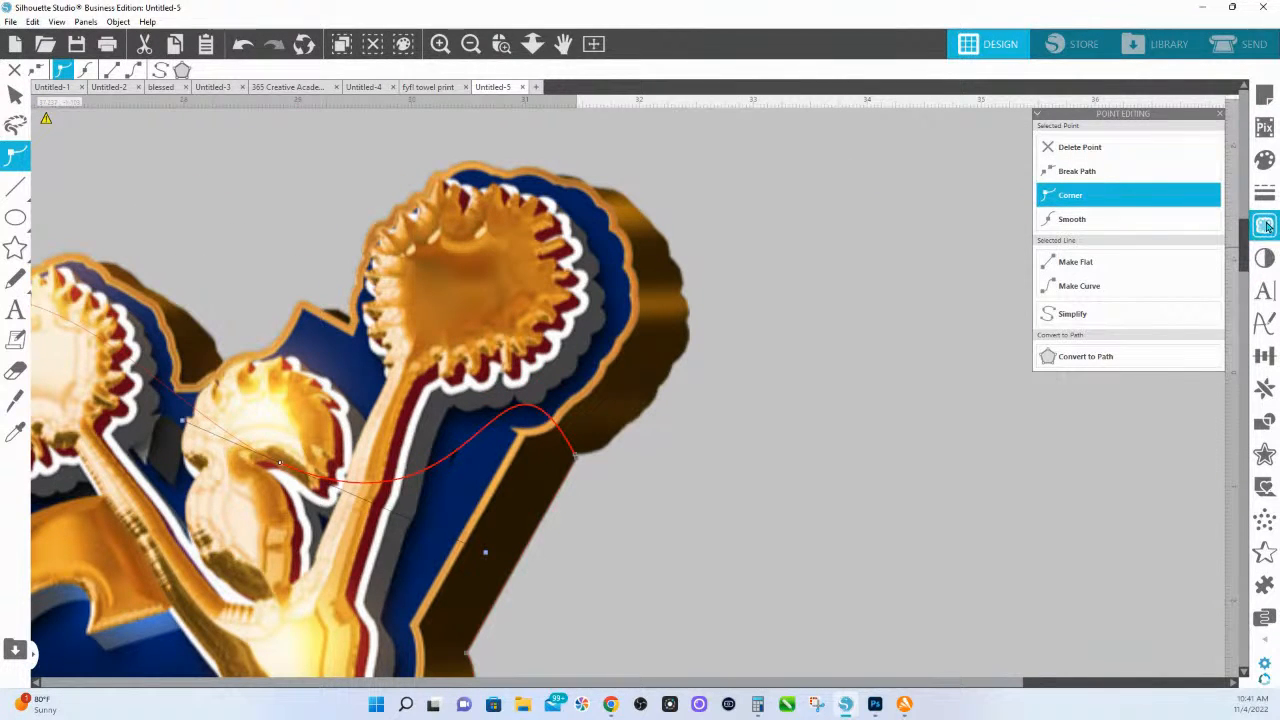
- Select a trace area around the raised pom-pom with the trace scale at 4 and the threshold at 76%
click(1265, 229)
click(1100, 169)
mouse_move(288, 116)
mouse_down()
mouse_move(549, 263)
mouse_move(757, 449)
mouse_move(760, 470)
mouse_up()
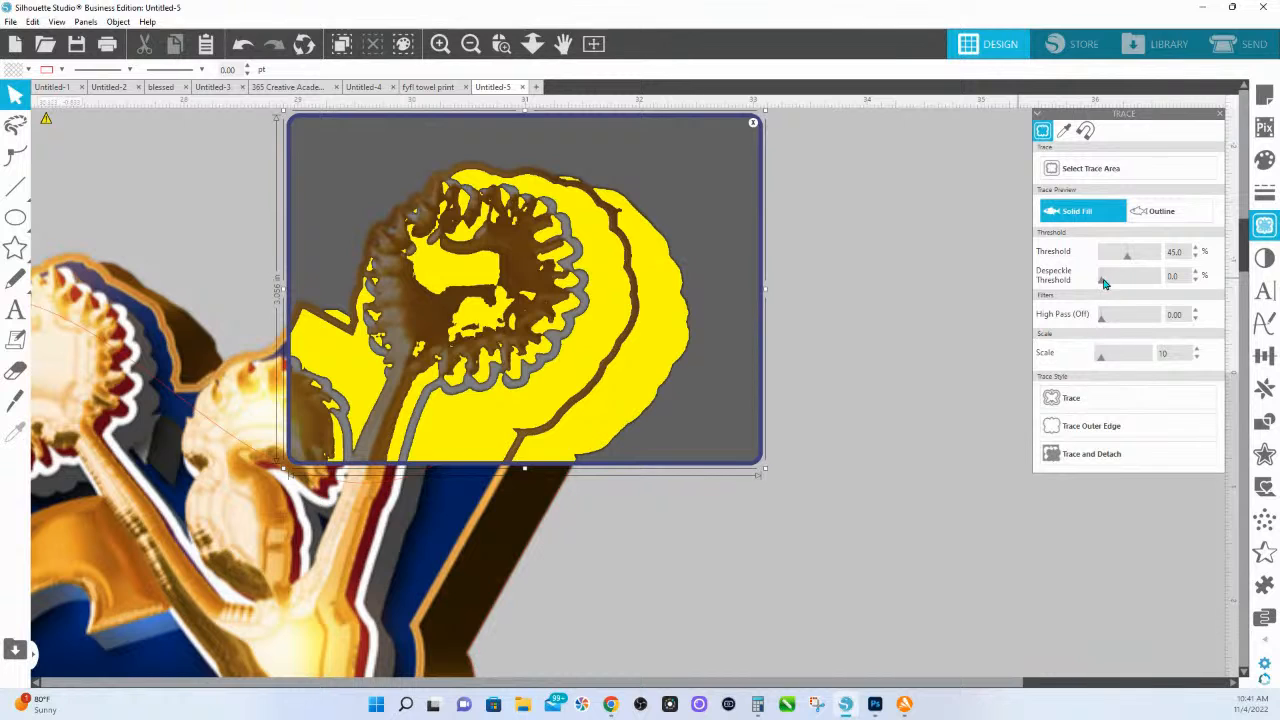
drag(1102, 364, 1066, 364)
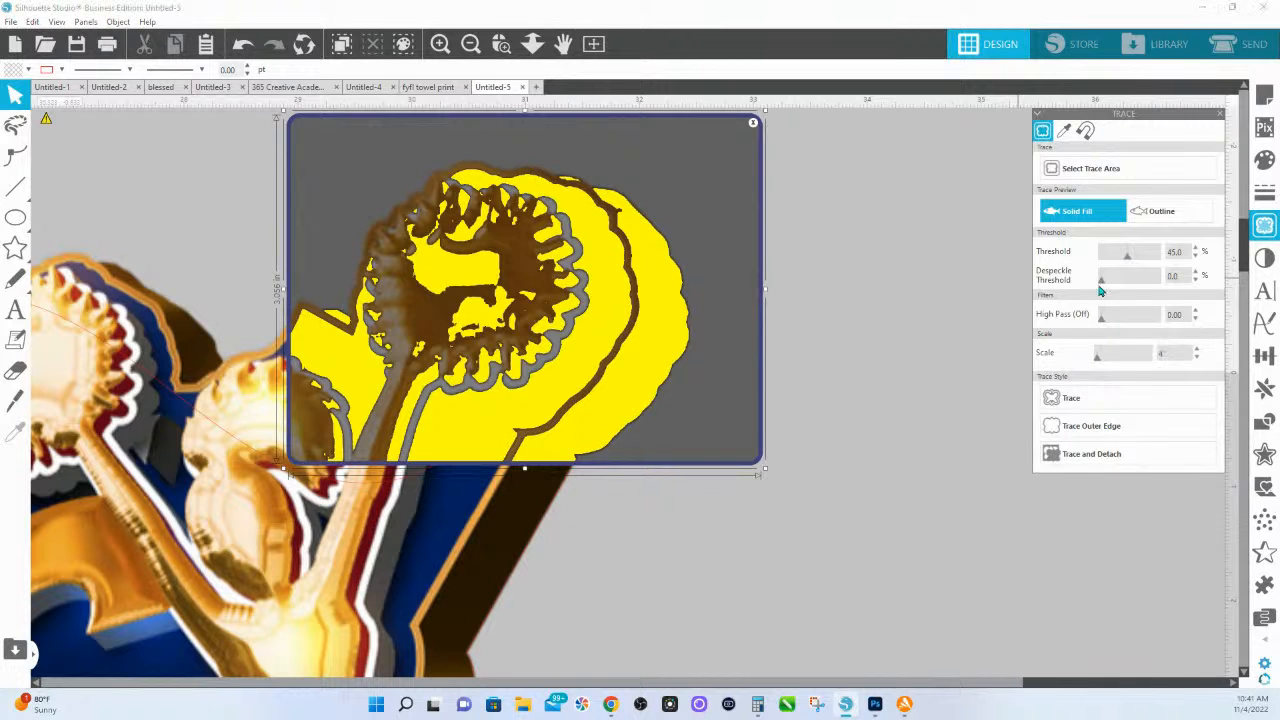
drag(1128, 261, 1146, 270)
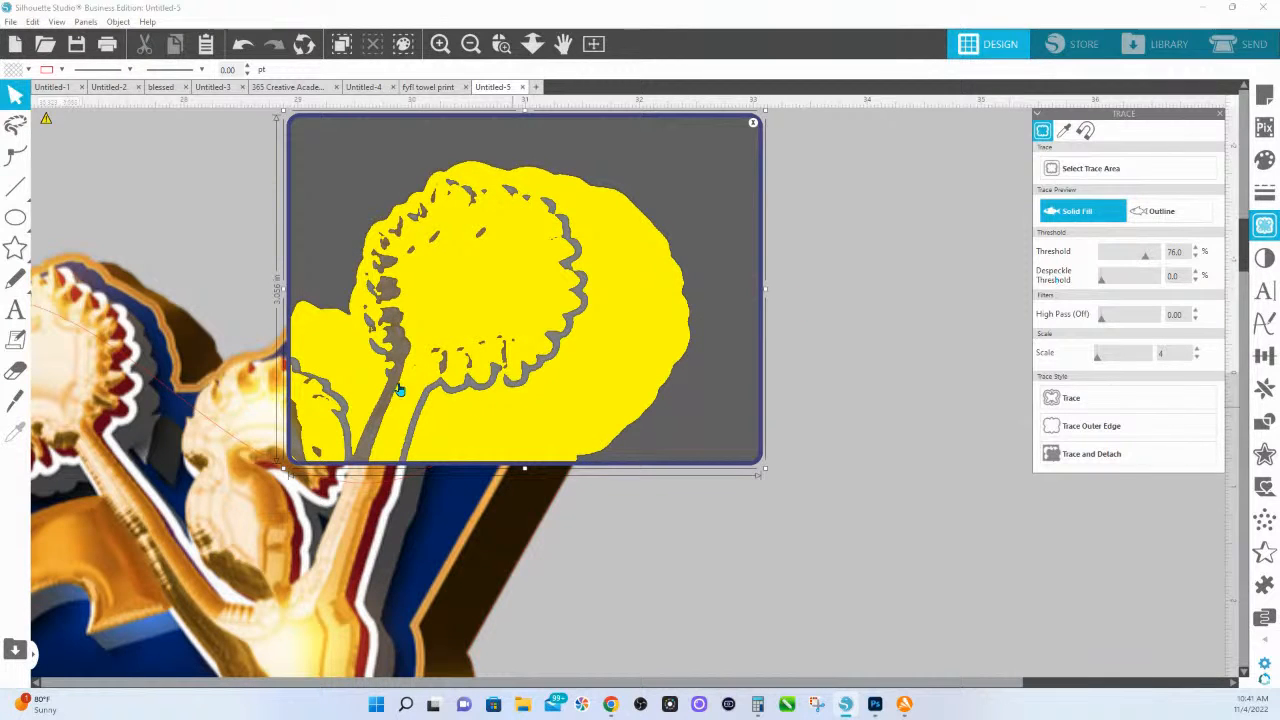
- Extend the trace area over the cheerleader's head toward the other pom-pom and trace it
drag(279, 291, 153, 305)
drag(60, 372, 211, 364)
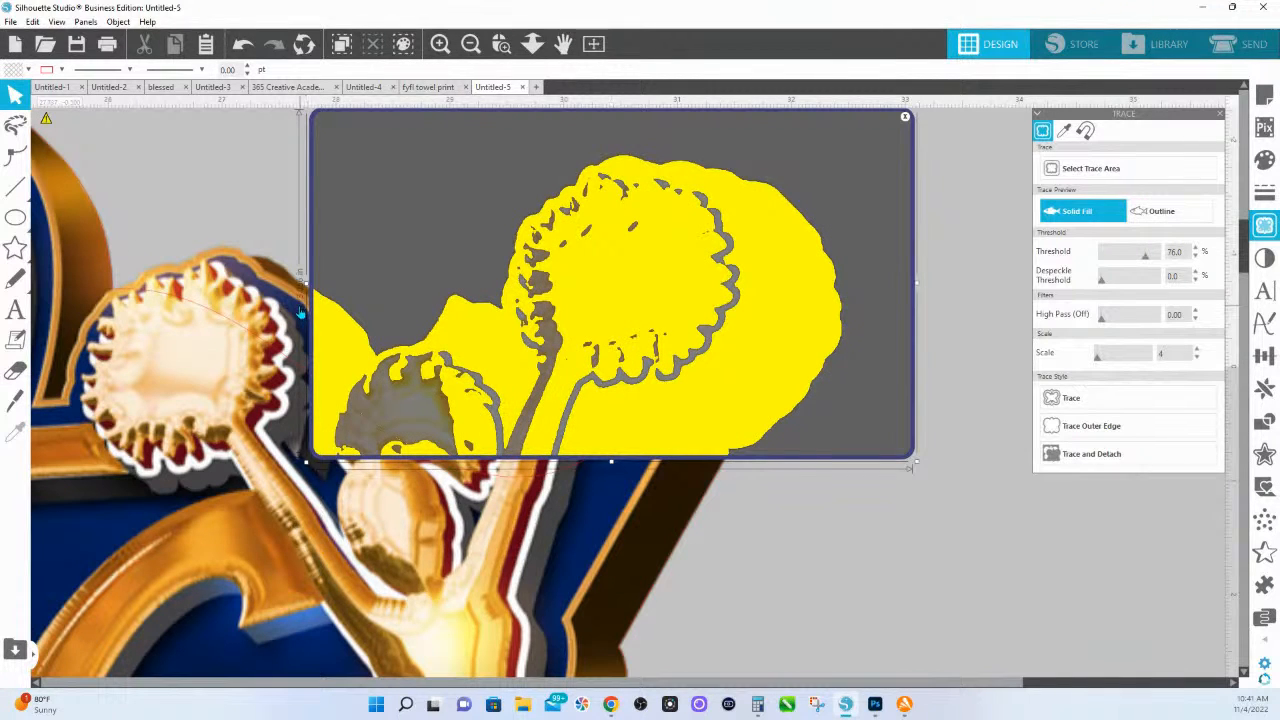
click(1070, 400)
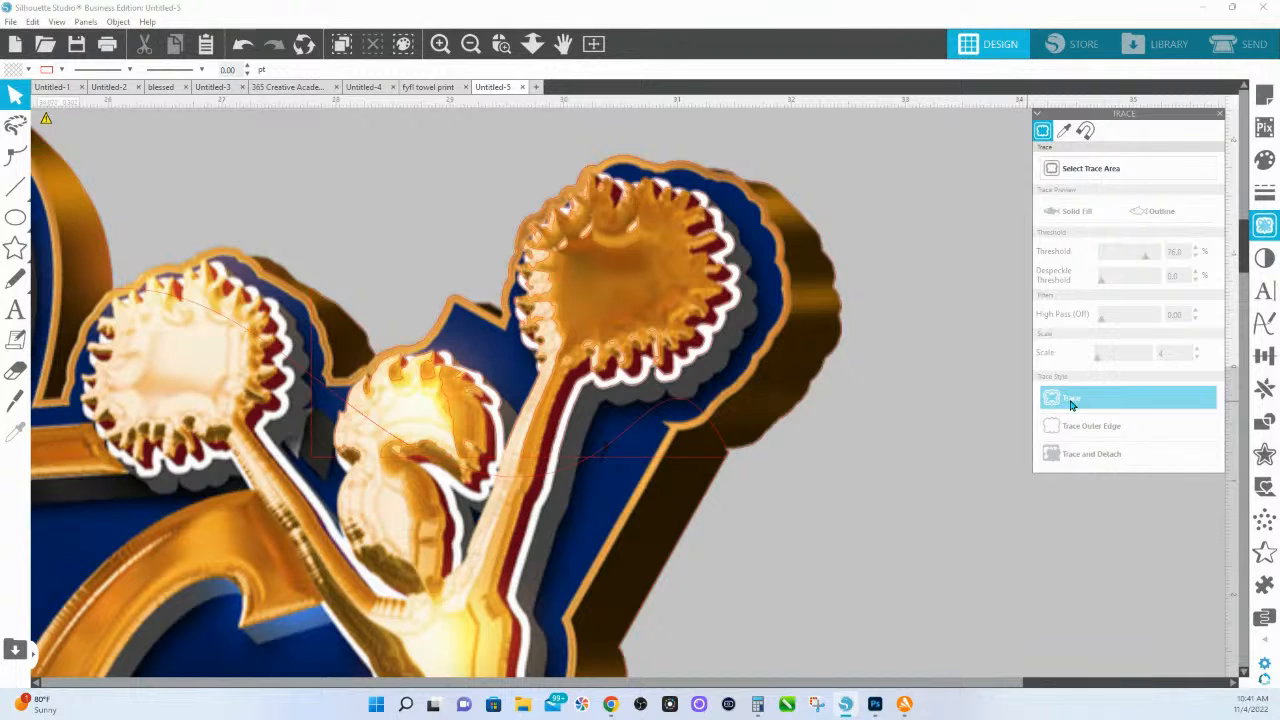
- Inspect the traced line along the raised pom-pom's outer edge and select the traced shape
click(502, 44)
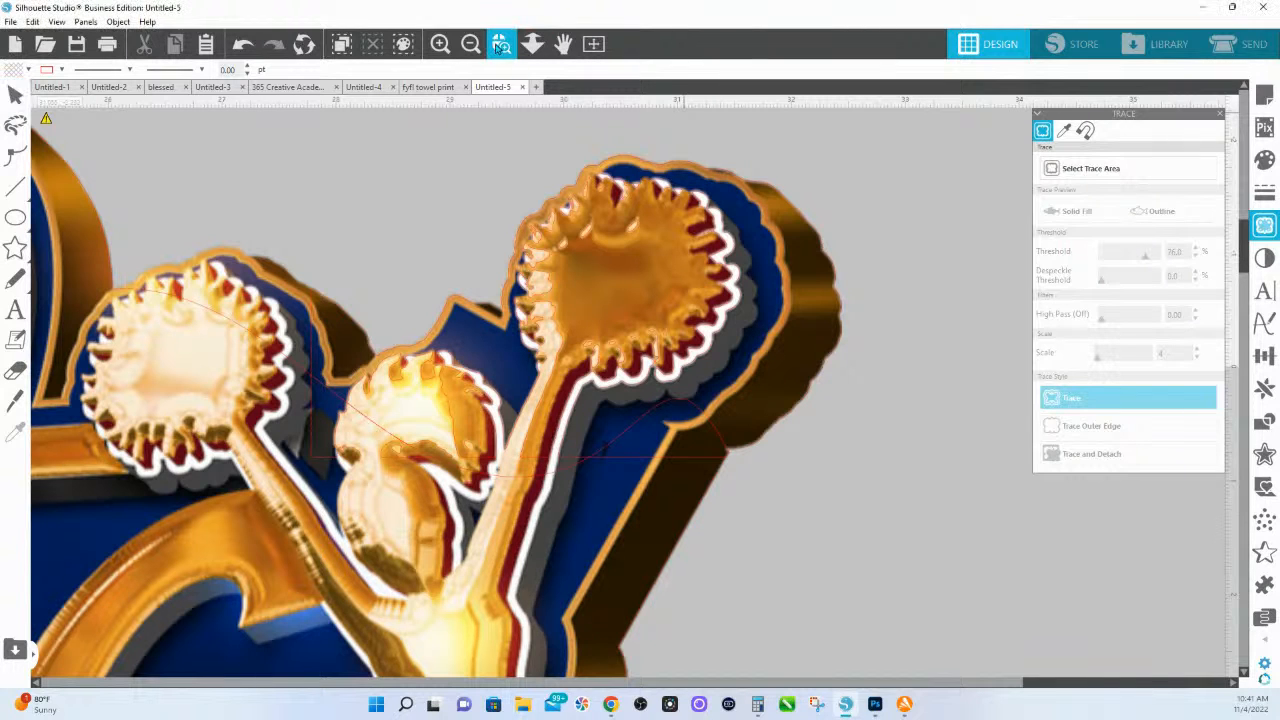
drag(604, 159, 929, 257)
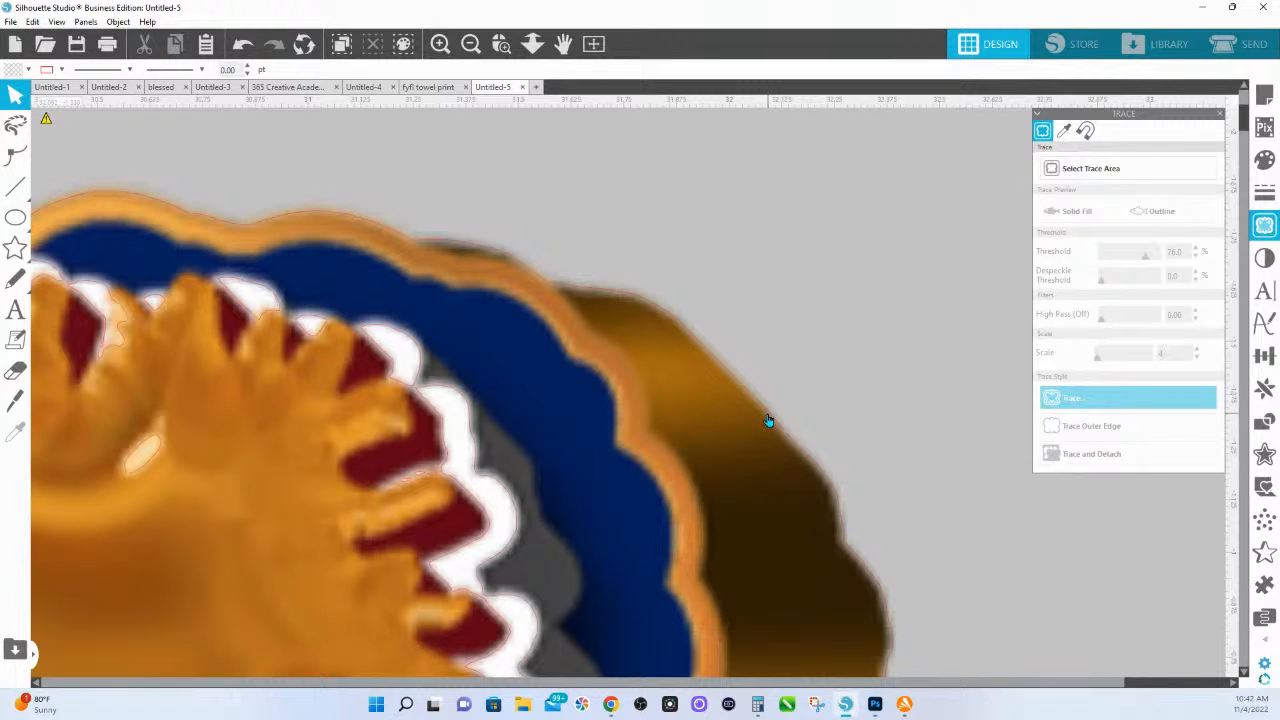
click(586, 294)
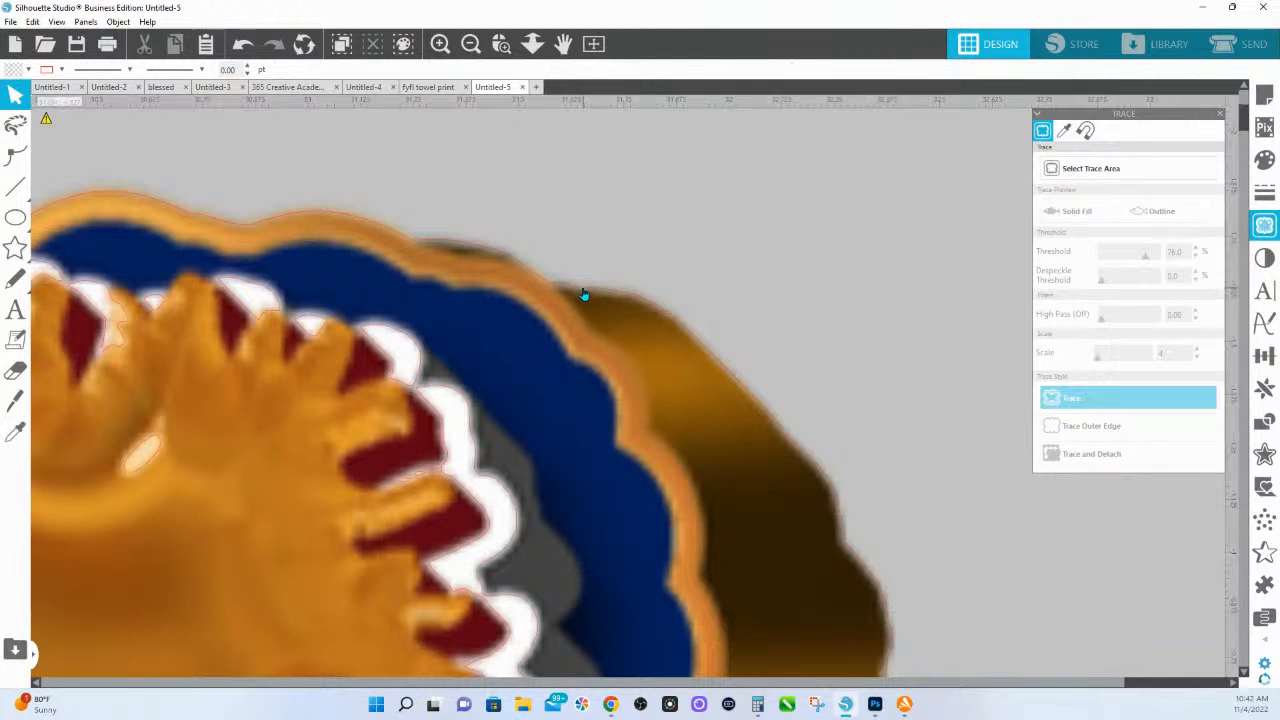
click(532, 48)
drag(570, 343, 523, 210)
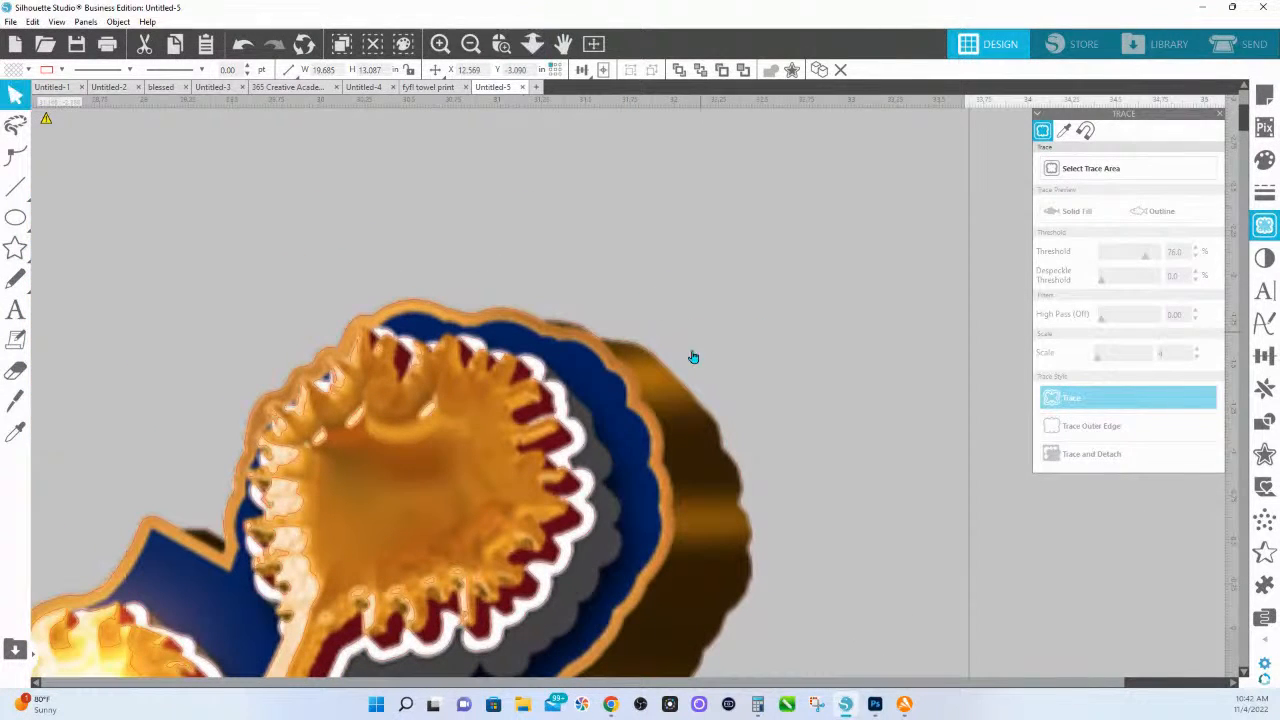
click(662, 369)
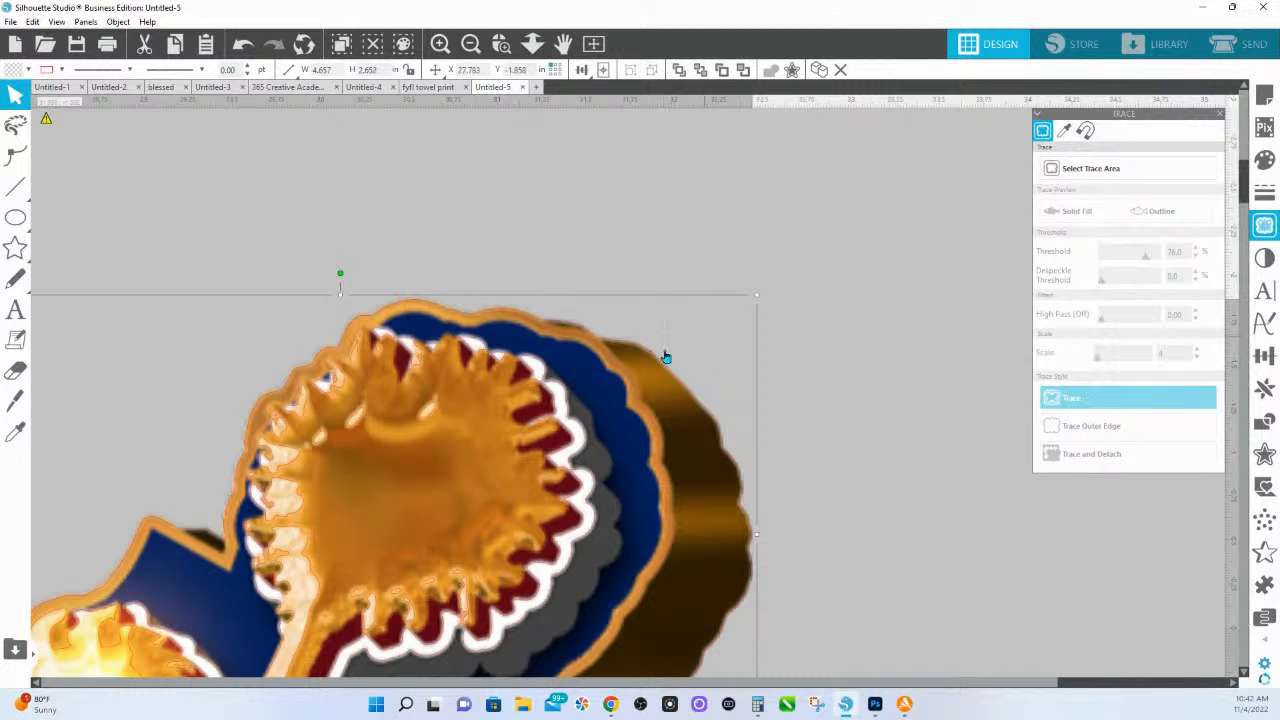
- Fill the traced pom-pom shape with pale yellow and set the fill transparency to 100%
click(622, 345)
click(620, 347)
click(1263, 160)
click(1158, 261)
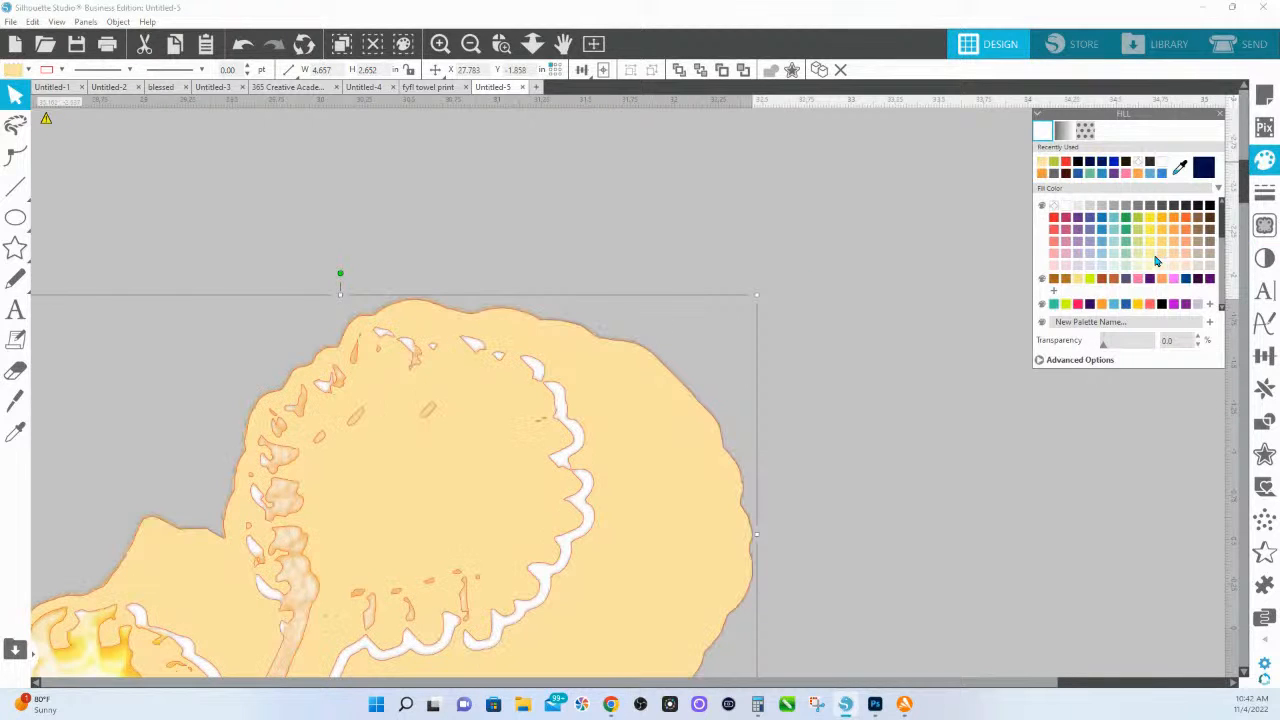
drag(1106, 346, 1166, 349)
scroll(776, 480, down, 1)
scroll(776, 480, down, 3)
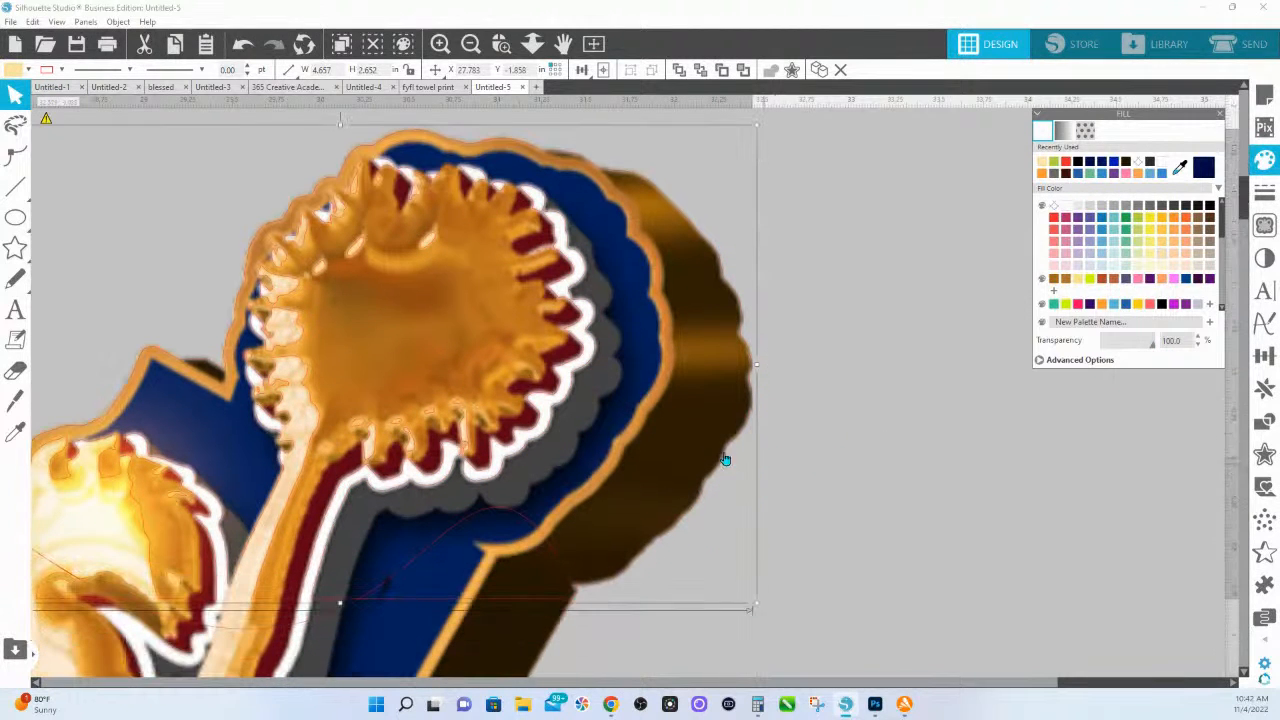
- Edit the trace's points, selecting those along the raised pom-pom's shadow edge and nudging them slightly inward
double_click(677, 435)
drag(961, 604, 594, 126)
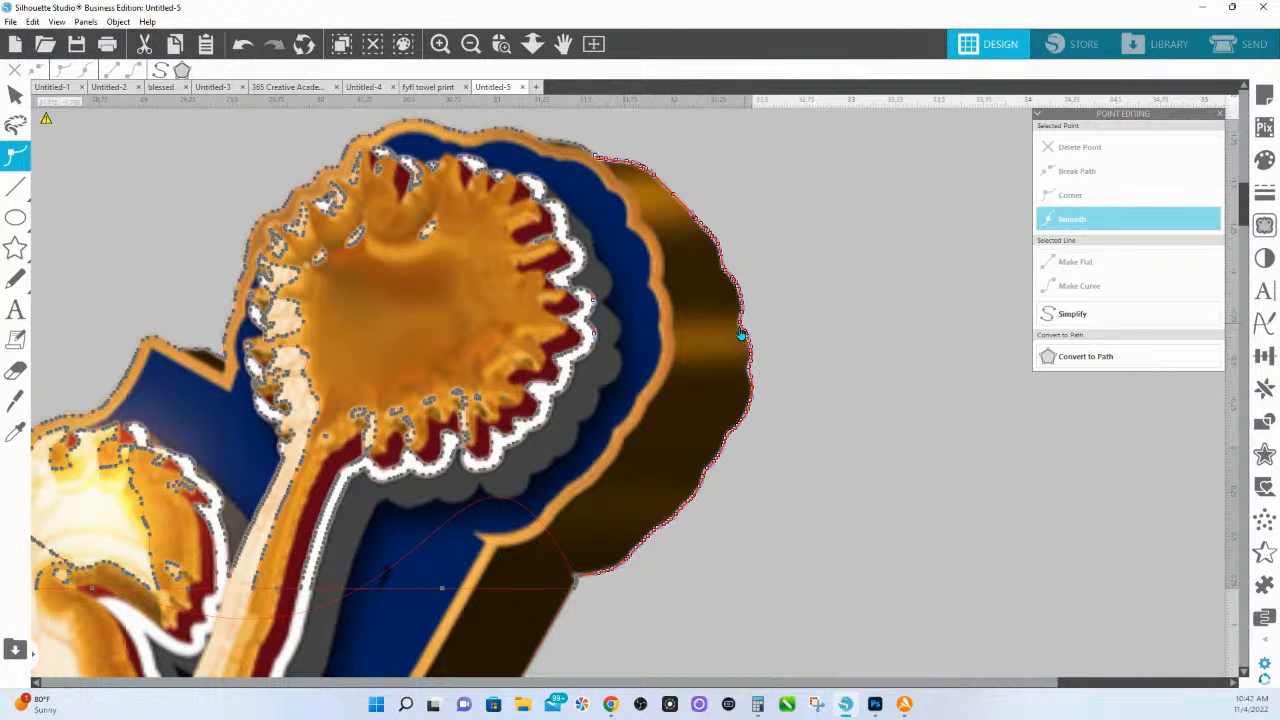
drag(745, 333, 741, 333)
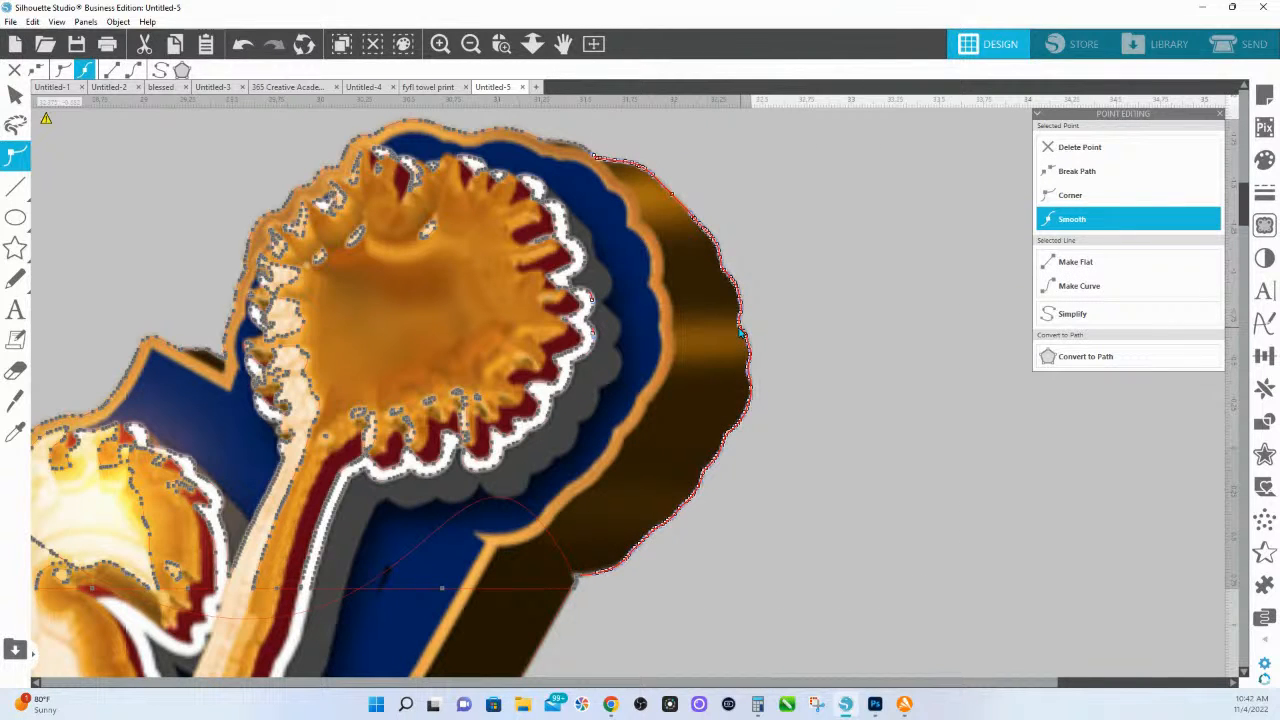
click(803, 421)
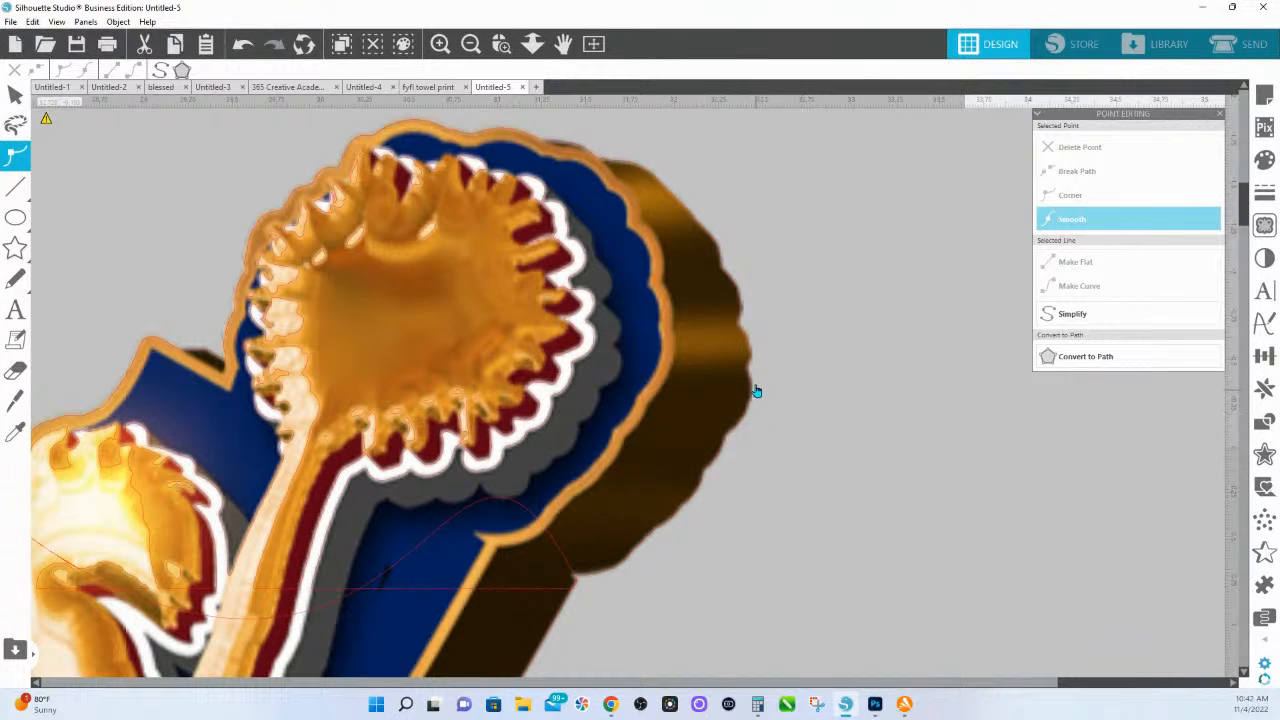
- Release the traced shape's compound path and weld the separate pieces around the raised pom-pom together
click(651, 188)
click(521, 203)
double_click(722, 249)
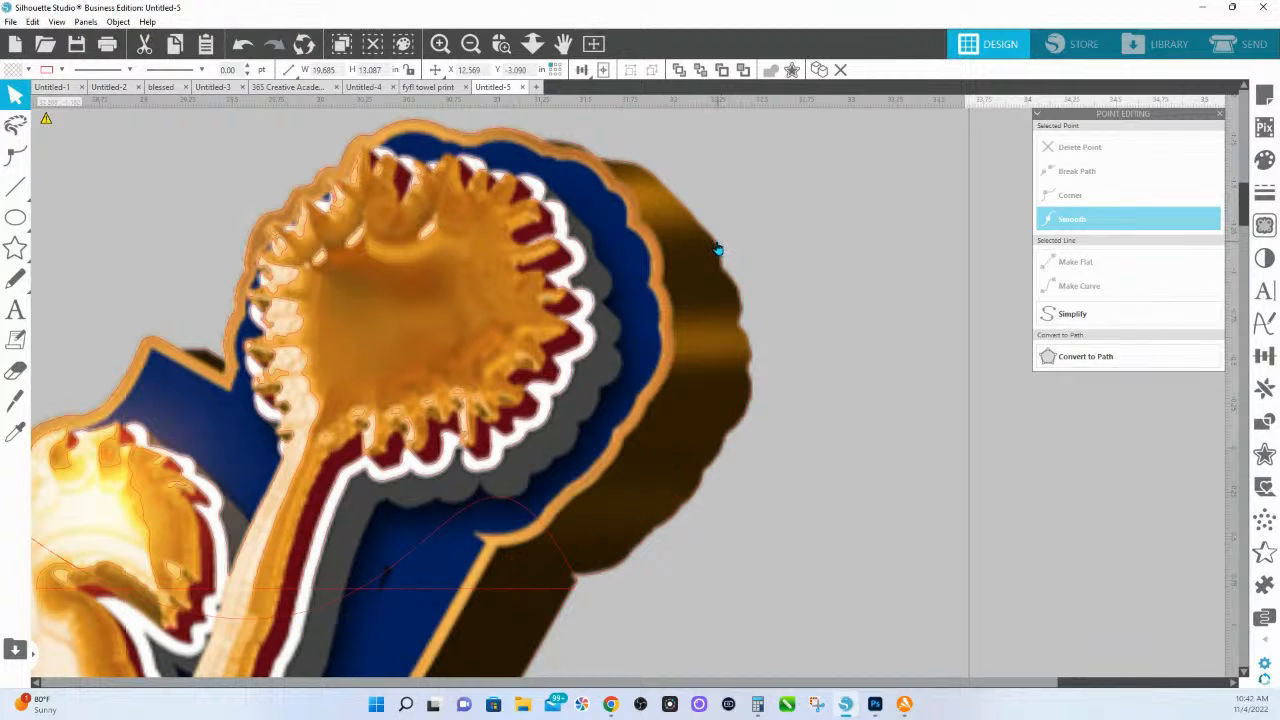
click(716, 248)
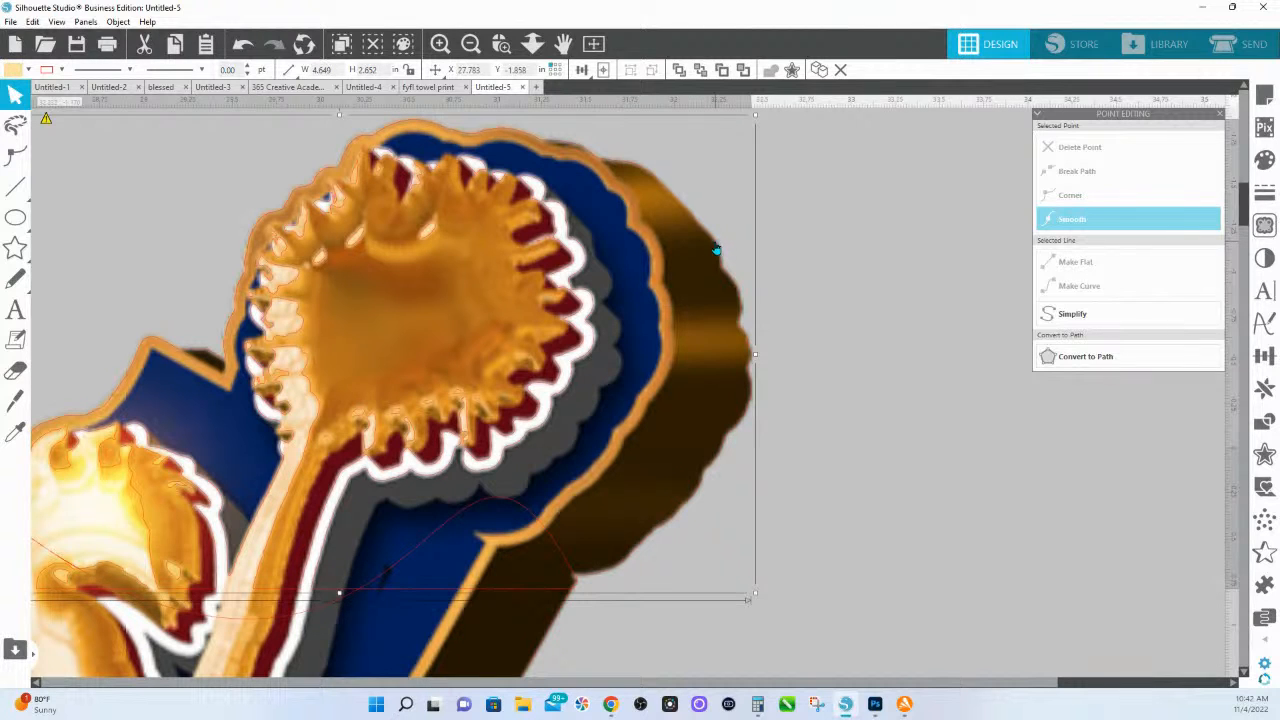
double_click(716, 248)
key(i)
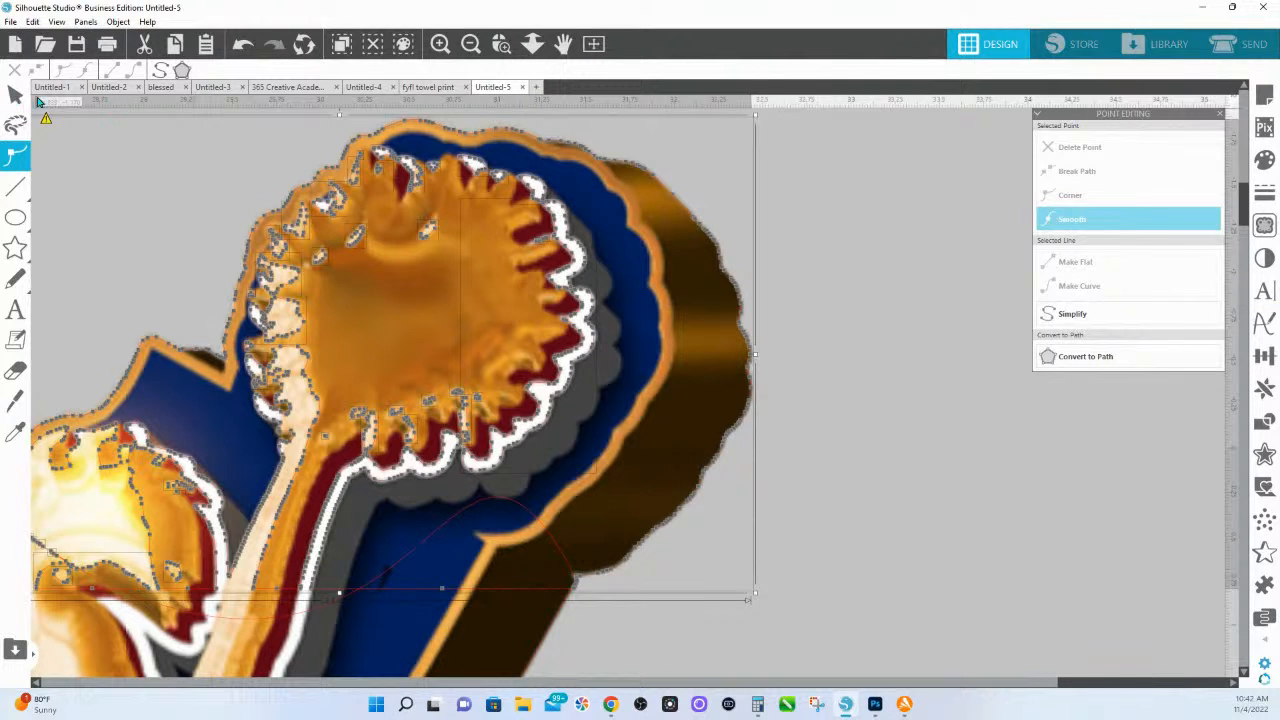
click(15, 95)
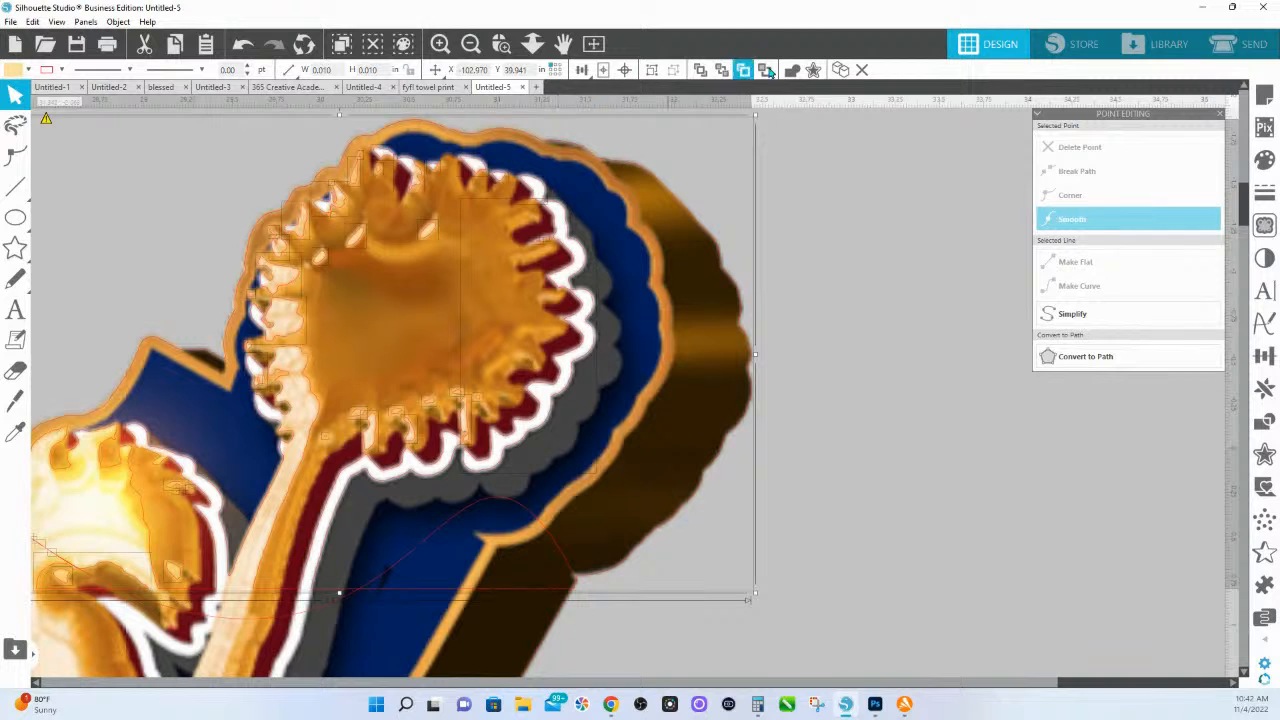
click(790, 70)
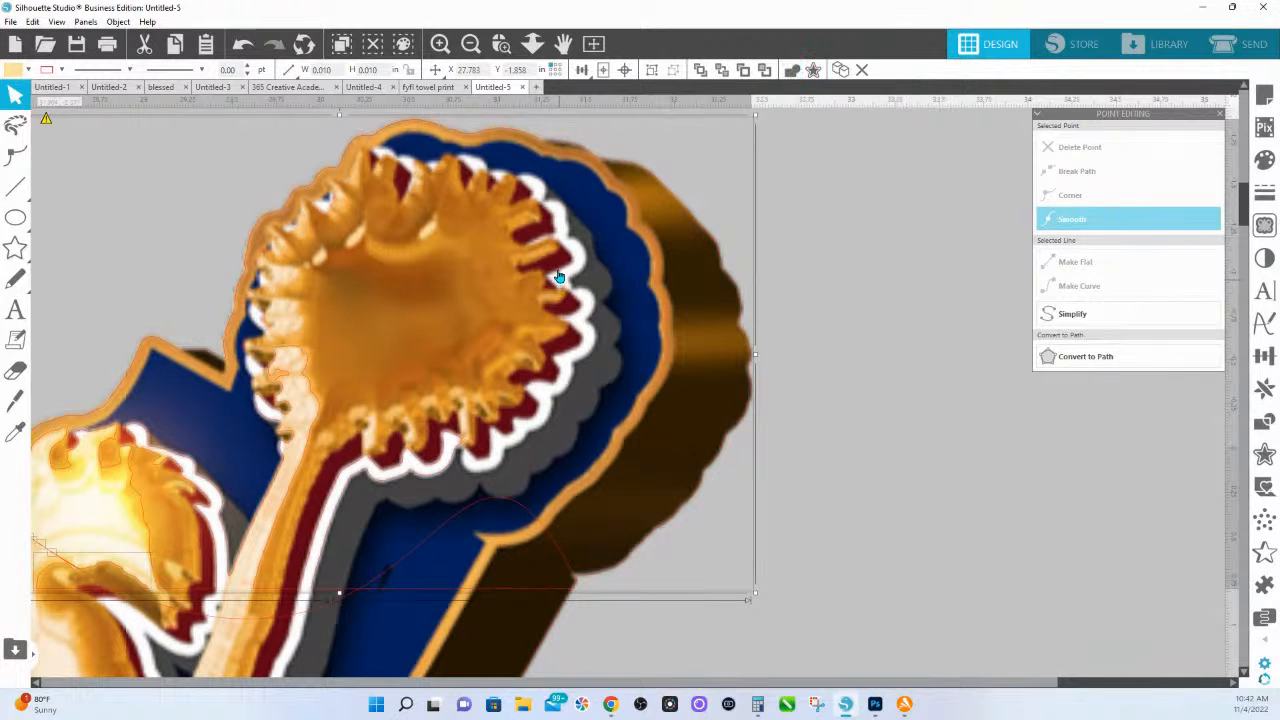
- Review the welded trace's points around the raised pom-pom and undo the last change
double_click(560, 212)
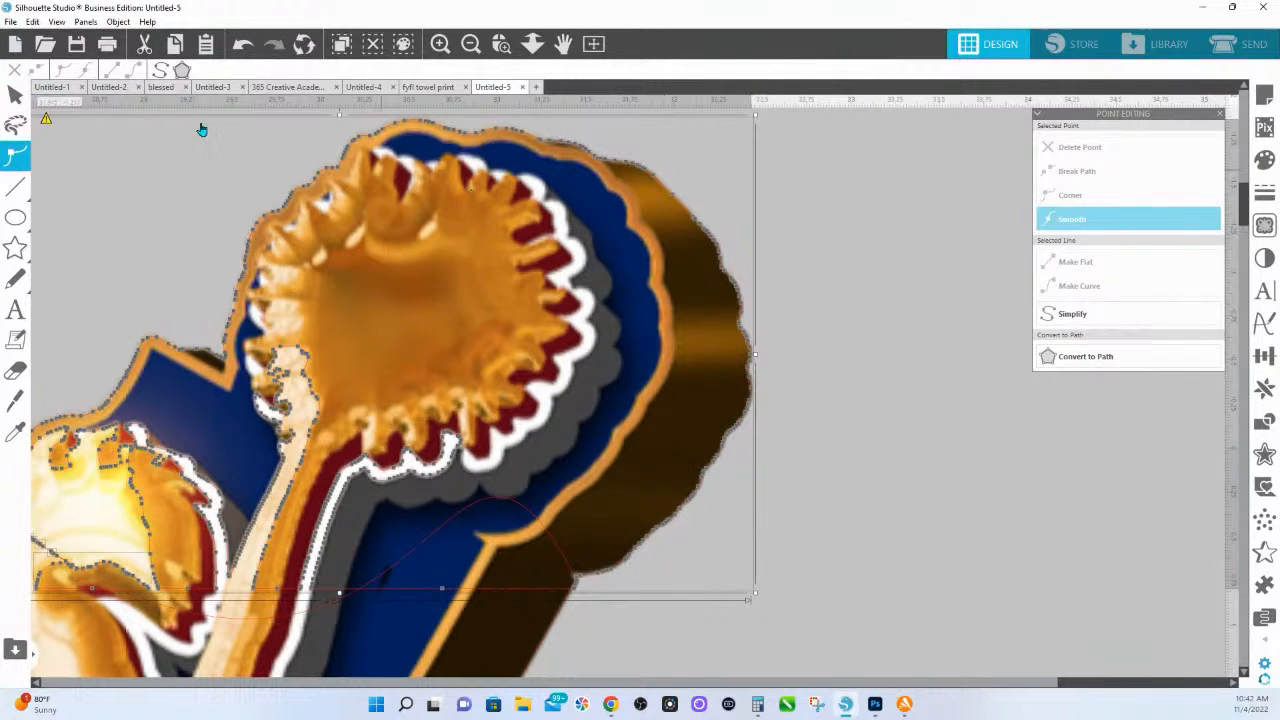
scroll(203, 112, left, 2)
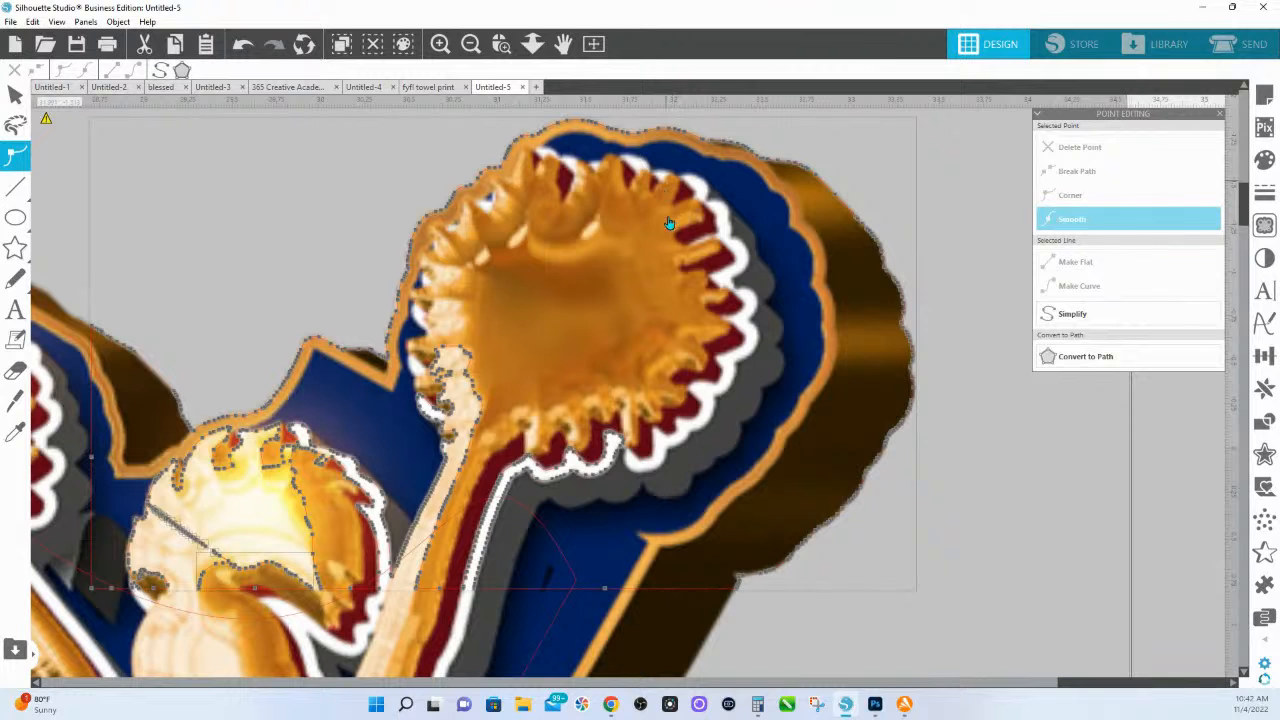
click(242, 44)
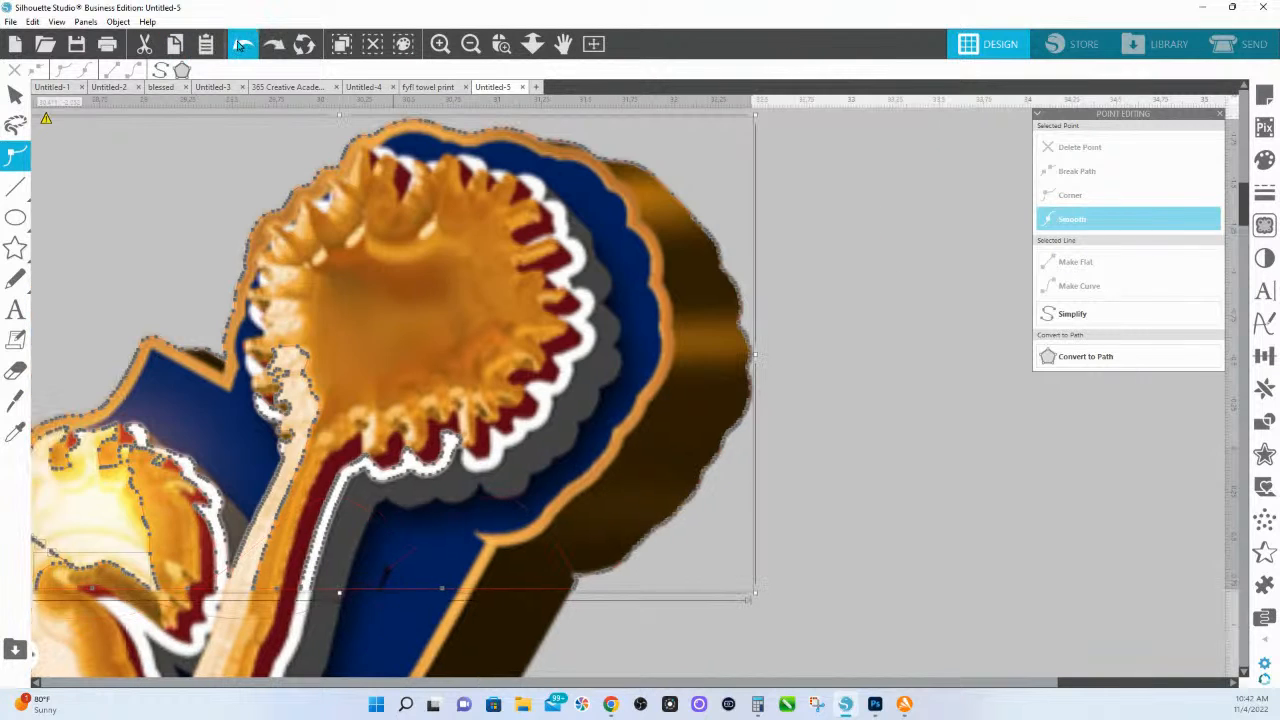
drag(540, 216, 543, 290)
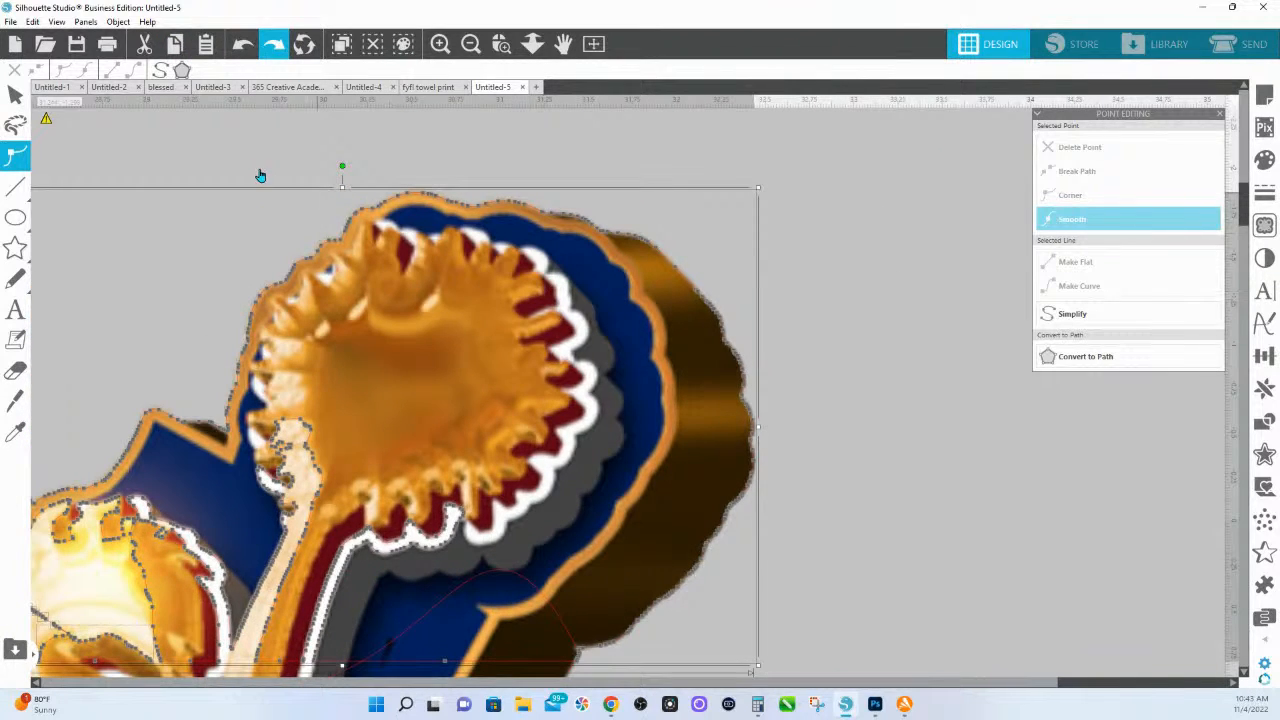
drag(199, 197, 481, 200)
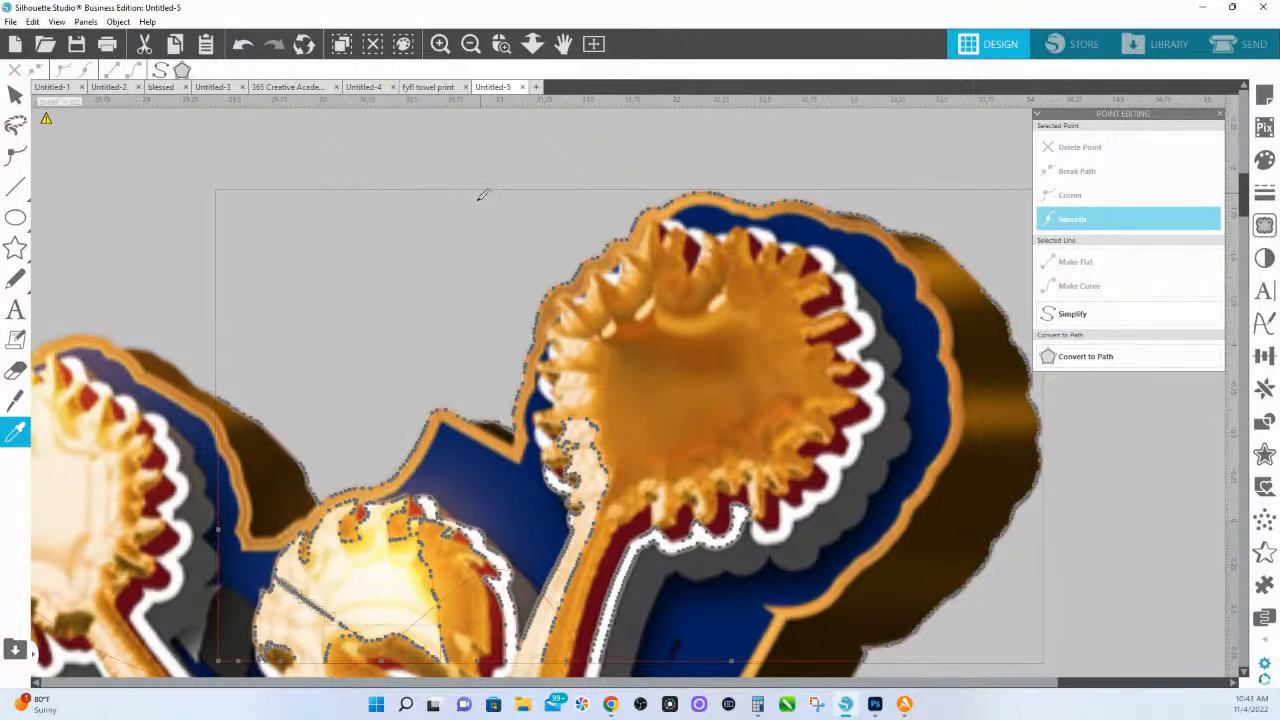
key(ctrl+z)
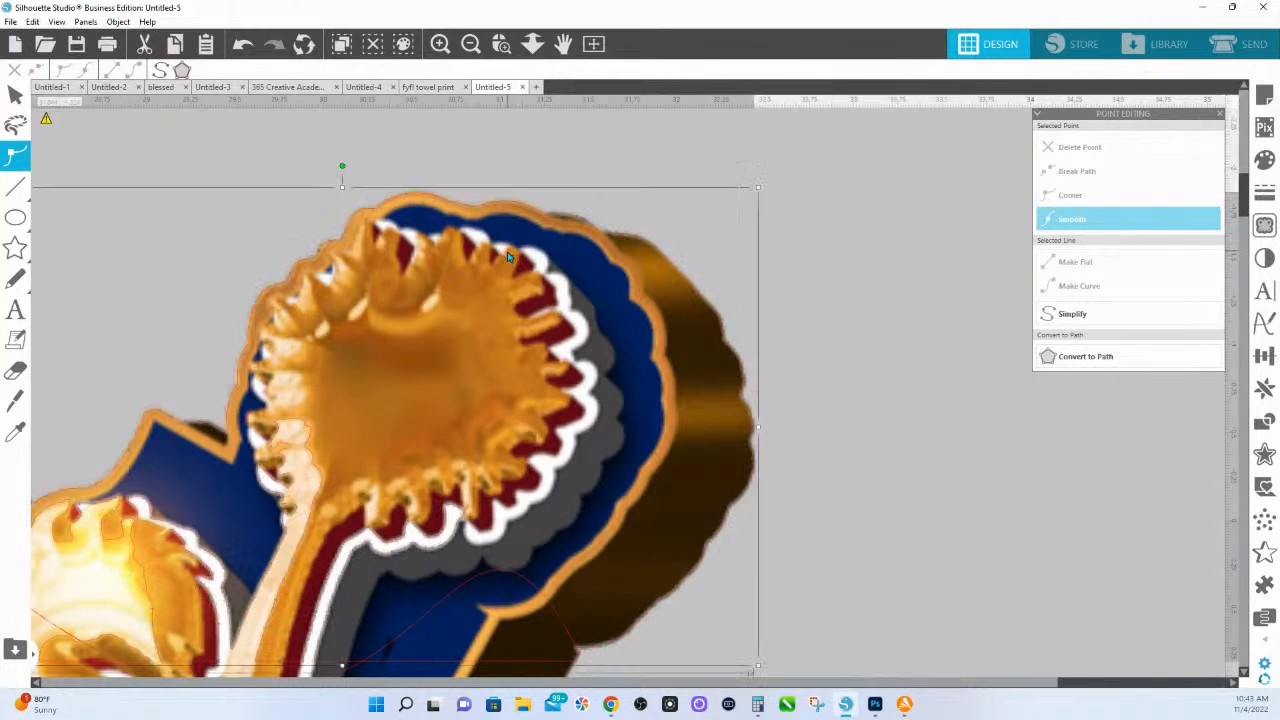
- Select the trace points along the raised pom-pom's upper scalloped edge and nudge them slightly
double_click(508, 259)
drag(115, 119, 685, 394)
drag(548, 215, 544, 215)
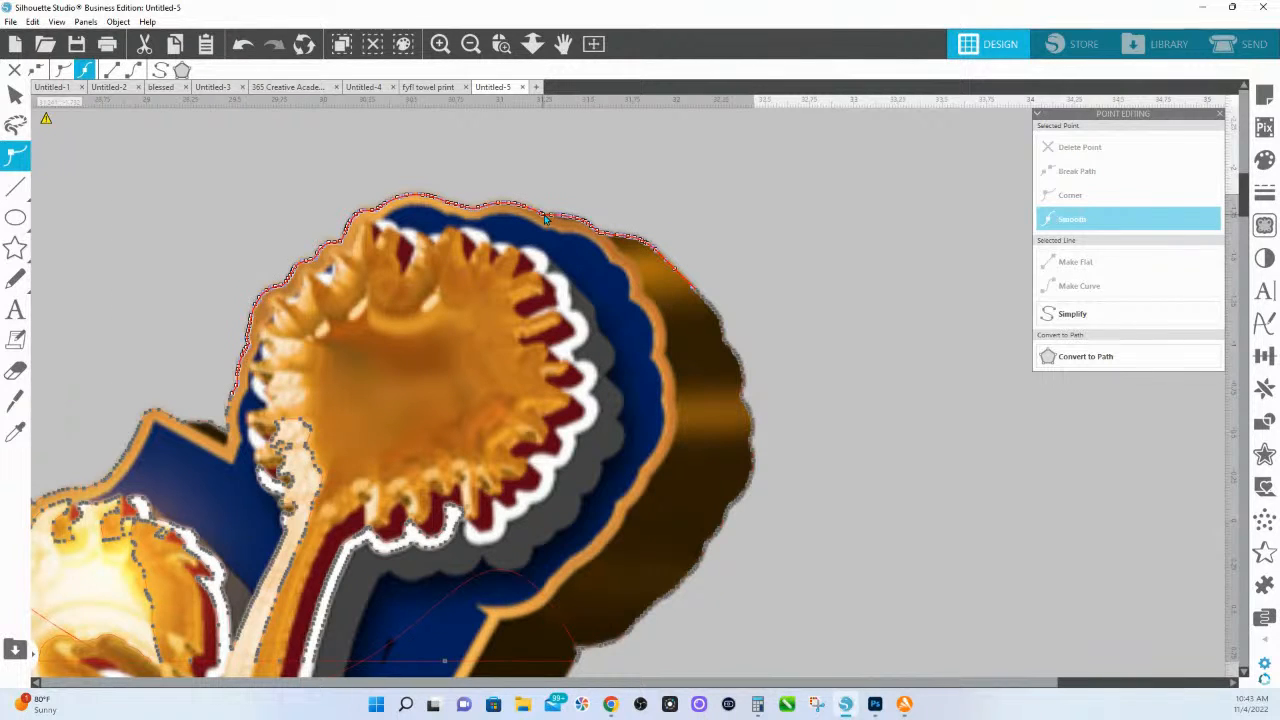
click(541, 162)
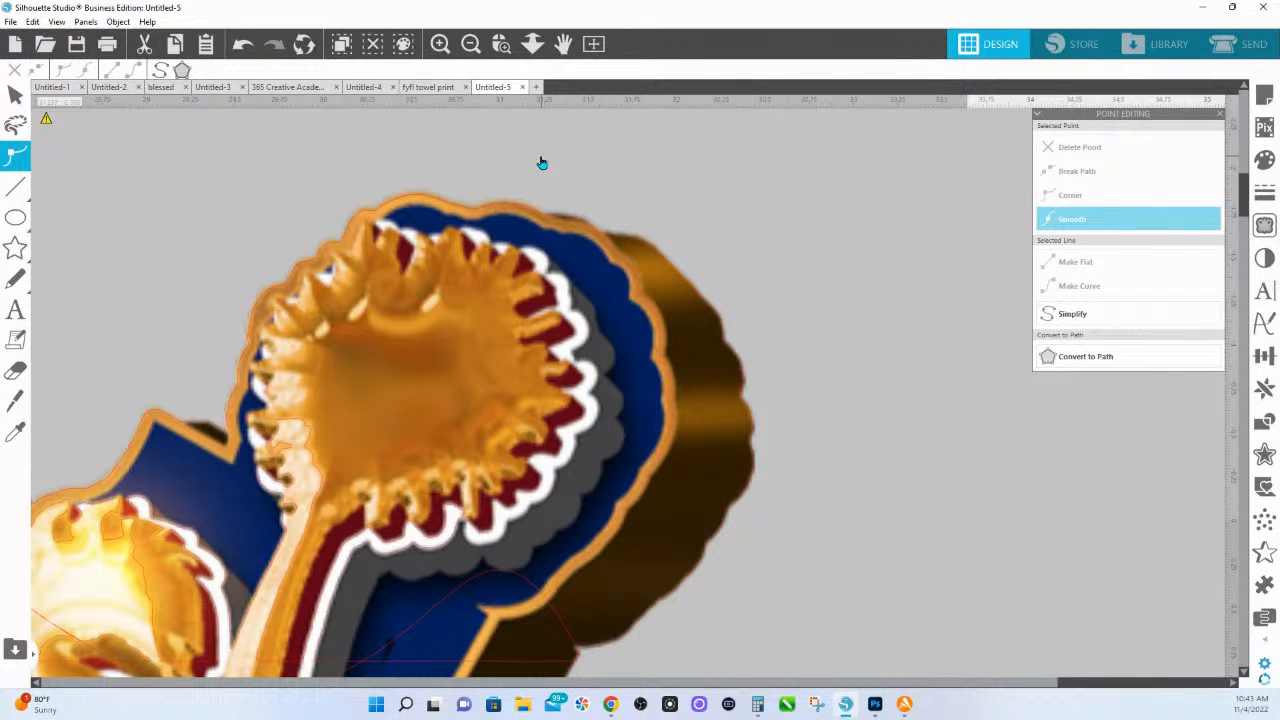
- Move the overlapping logo copy up and to the right of the outlined logo, and delete the trace around the raised pom-pom
scroll(541, 163, up, 1)
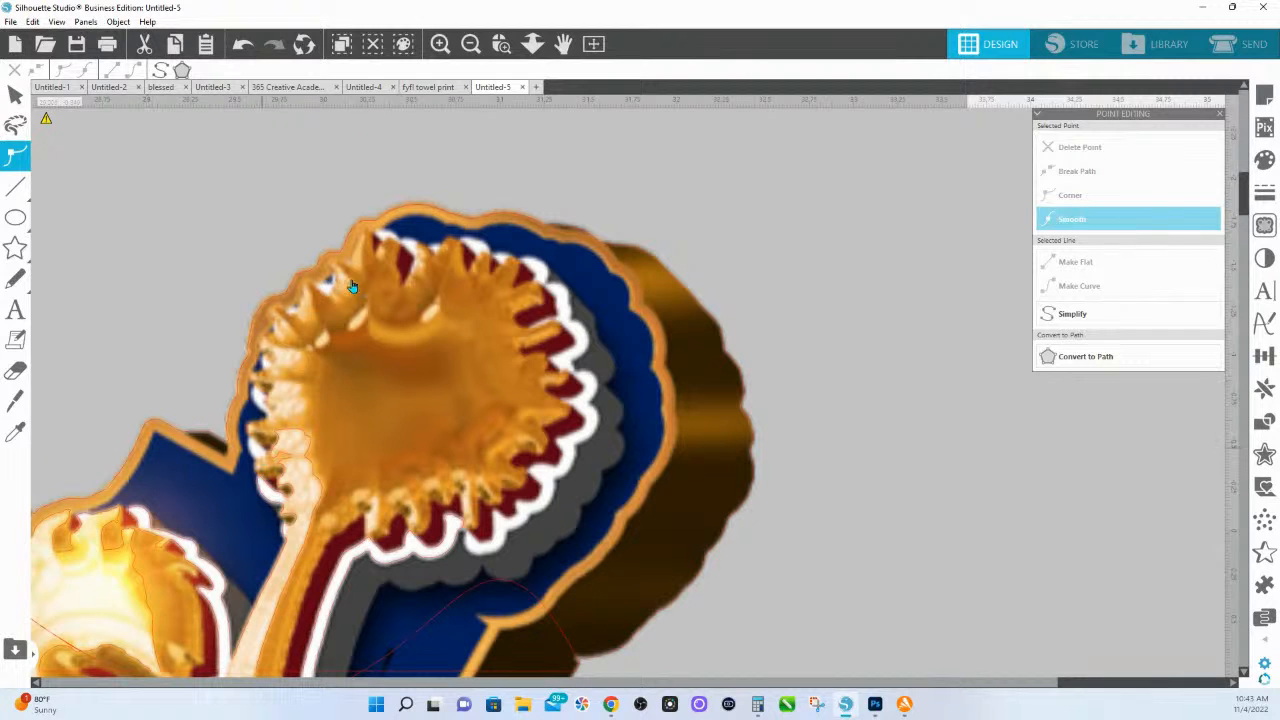
click(532, 46)
drag(446, 526, 479, 219)
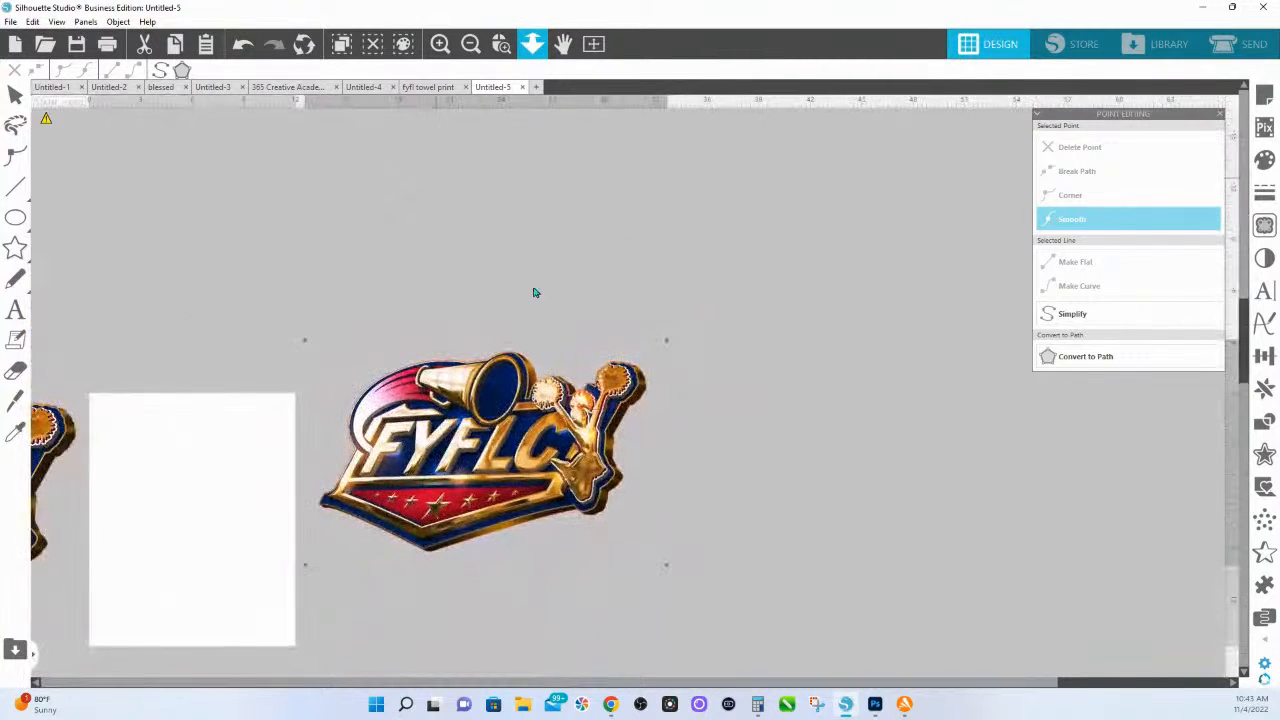
drag(342, 250, 669, 580)
drag(506, 494, 808, 190)
click(713, 390)
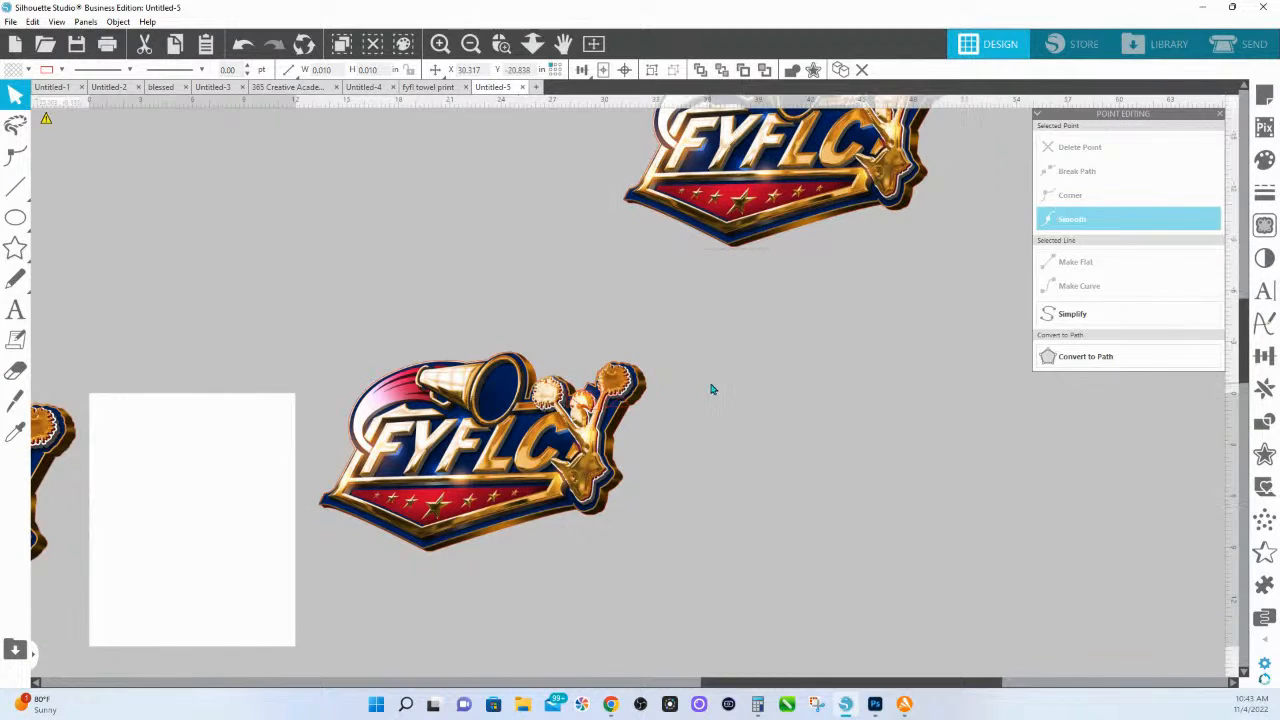
click(640, 376)
key(Delete)
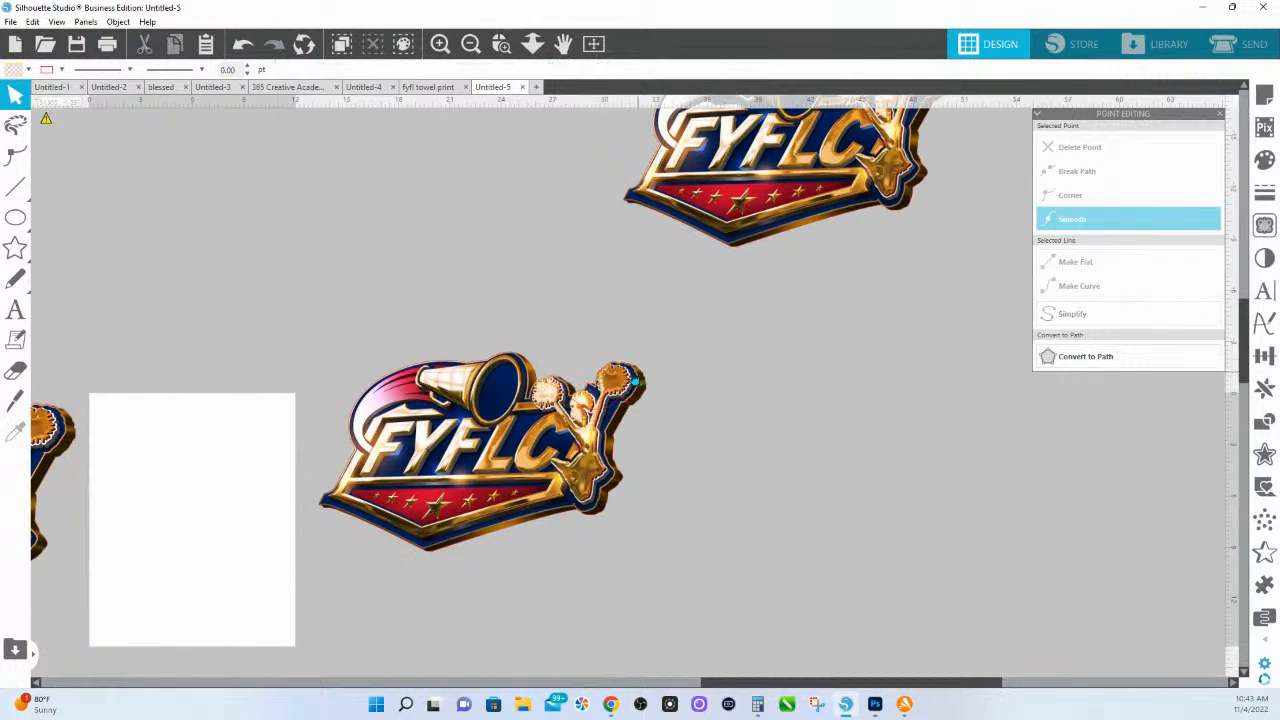
- Edit the logo outline's points and move one to the notch where the lower pom-pom's shadow meets the cheerleader's head
click(502, 43)
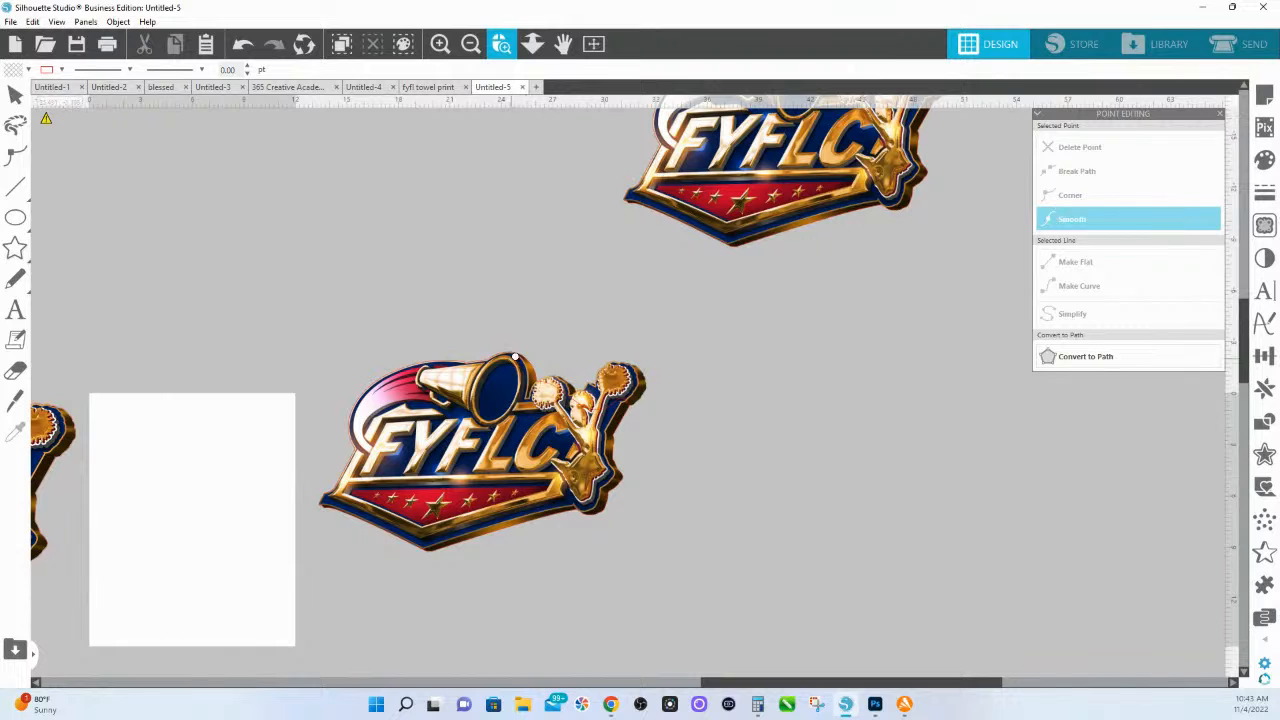
drag(512, 359, 689, 415)
click(502, 43)
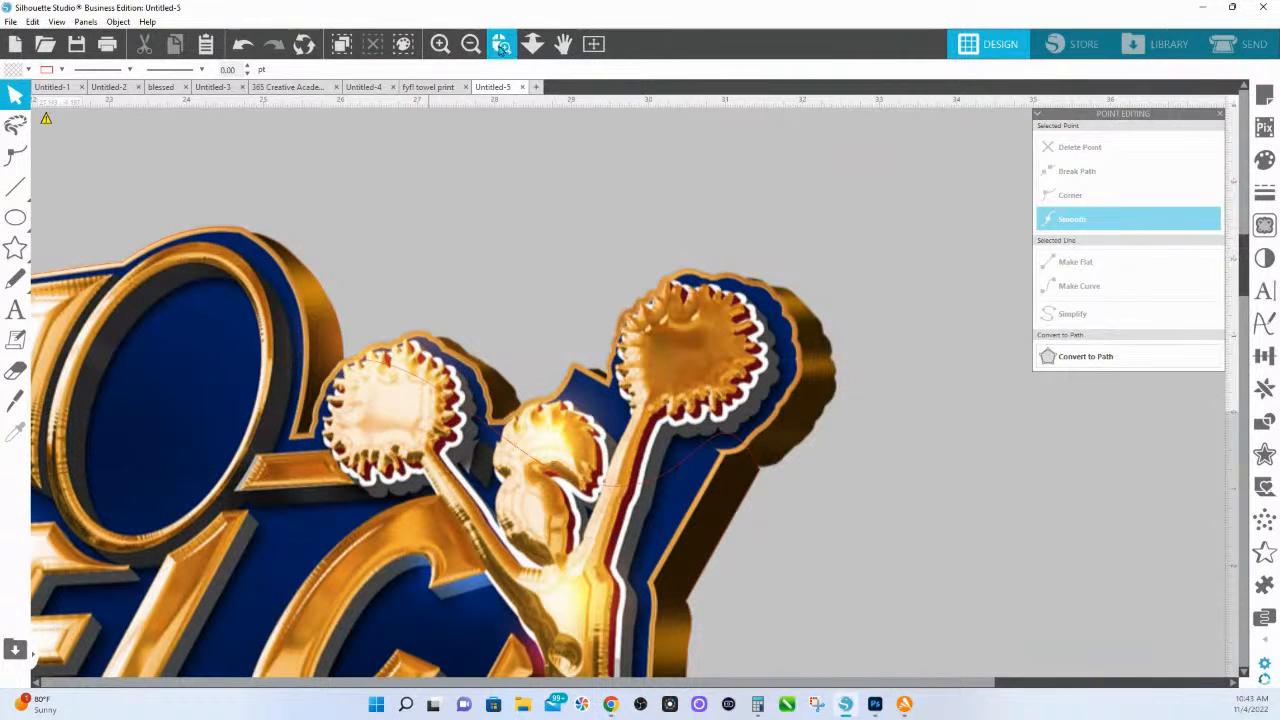
drag(200, 287, 1021, 574)
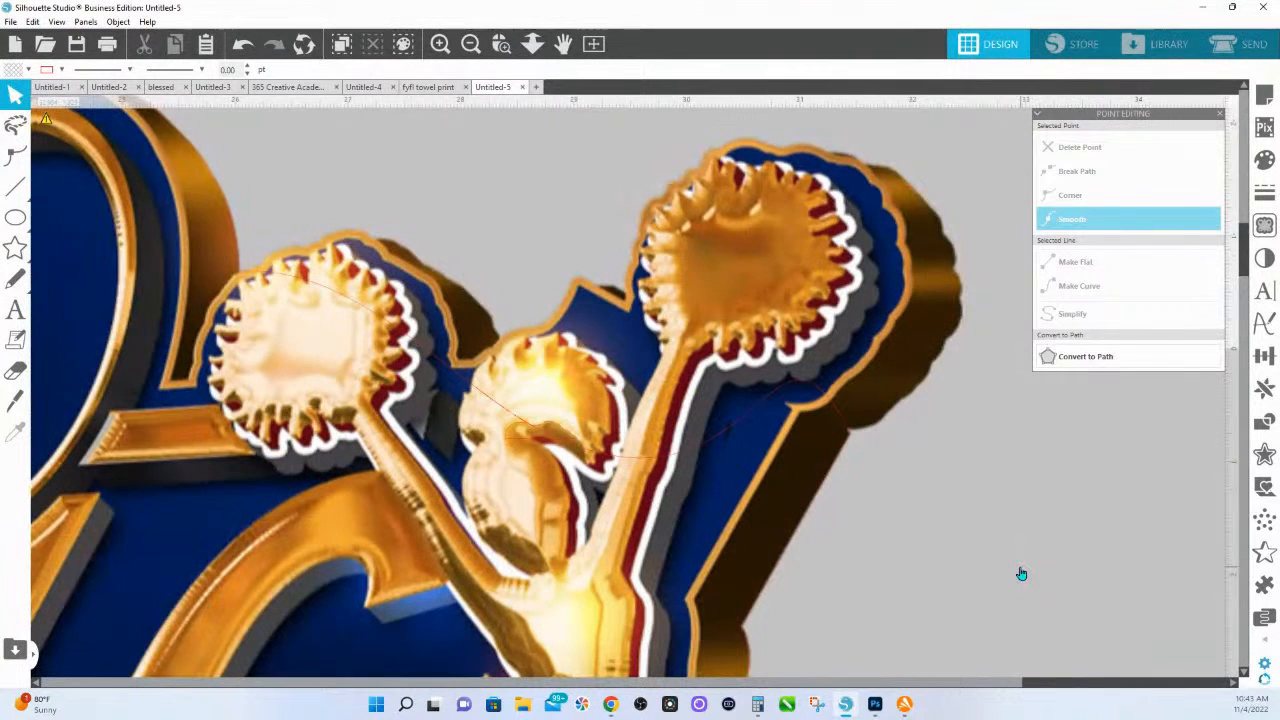
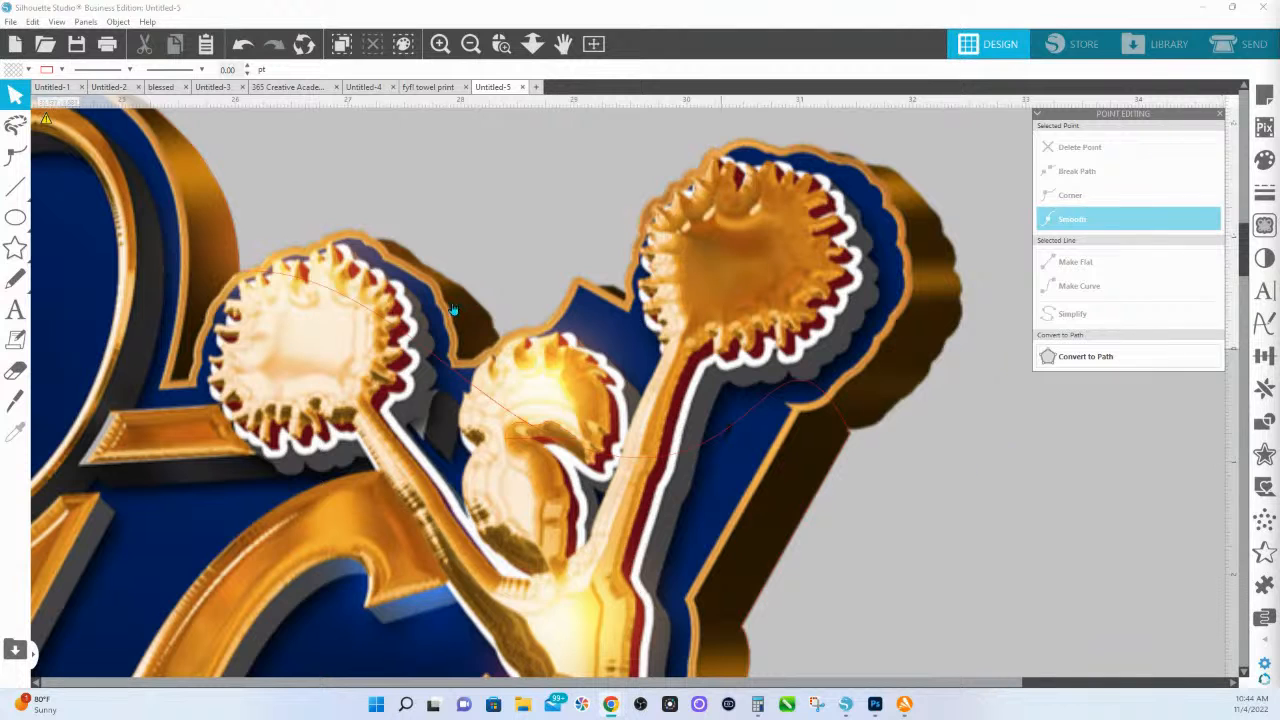
drag(268, 210, 397, 265)
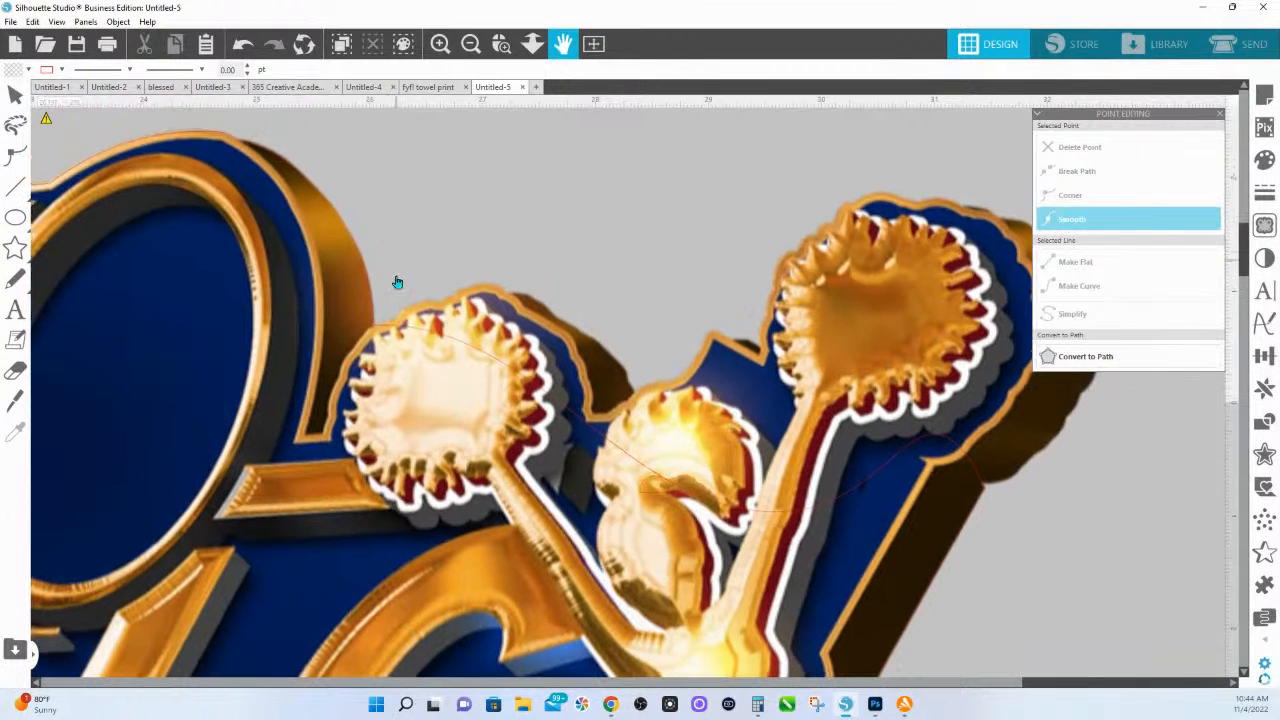
double_click(413, 333)
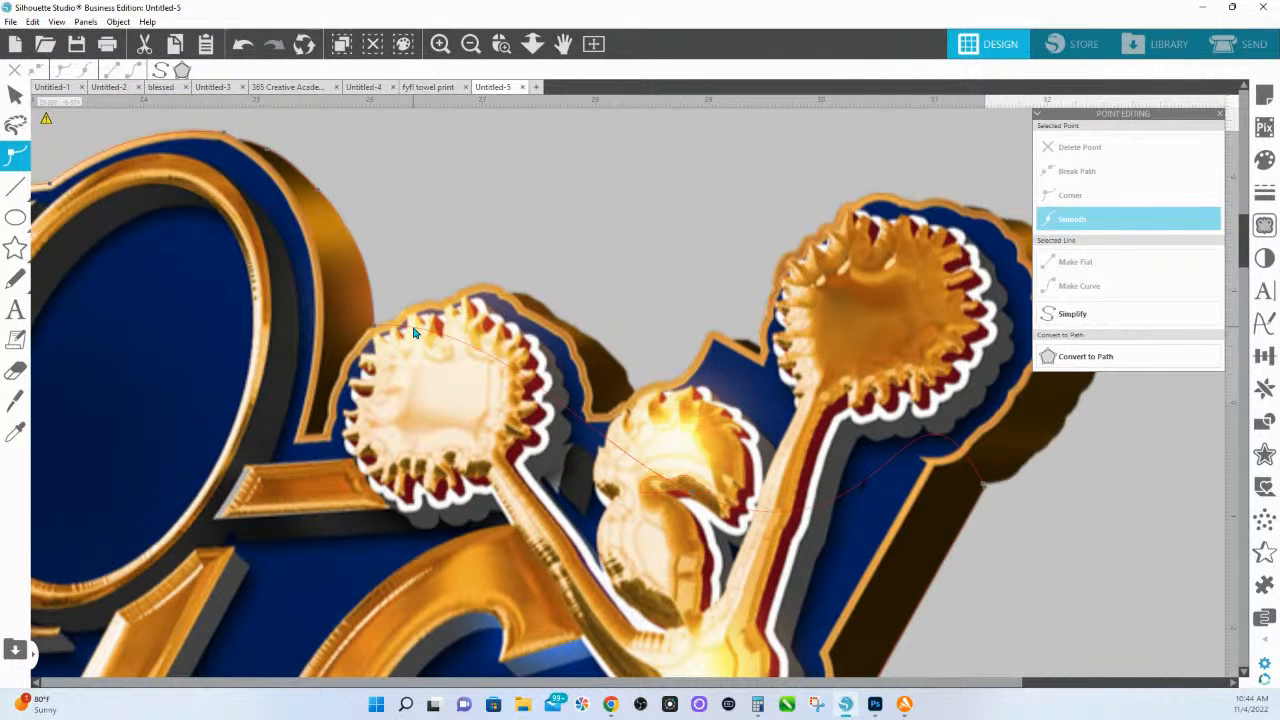
key(z)
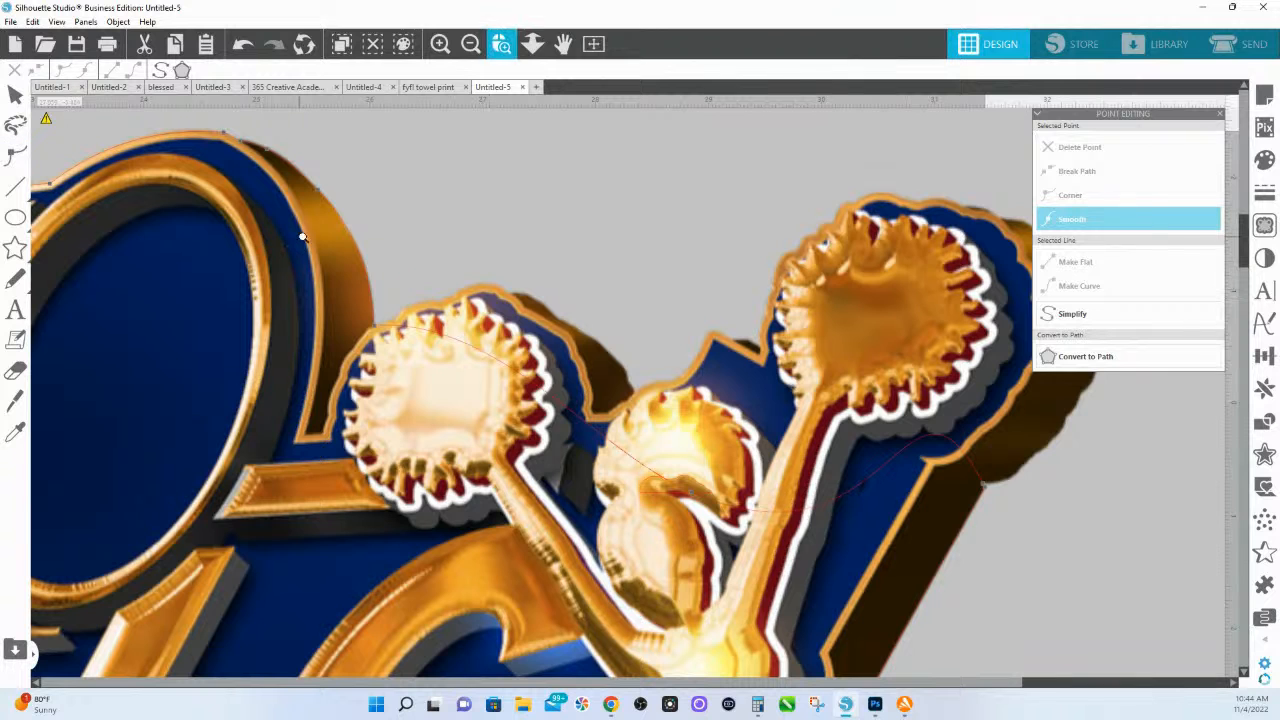
drag(305, 223, 1264, 712)
click(429, 340)
drag(429, 340, 440, 272)
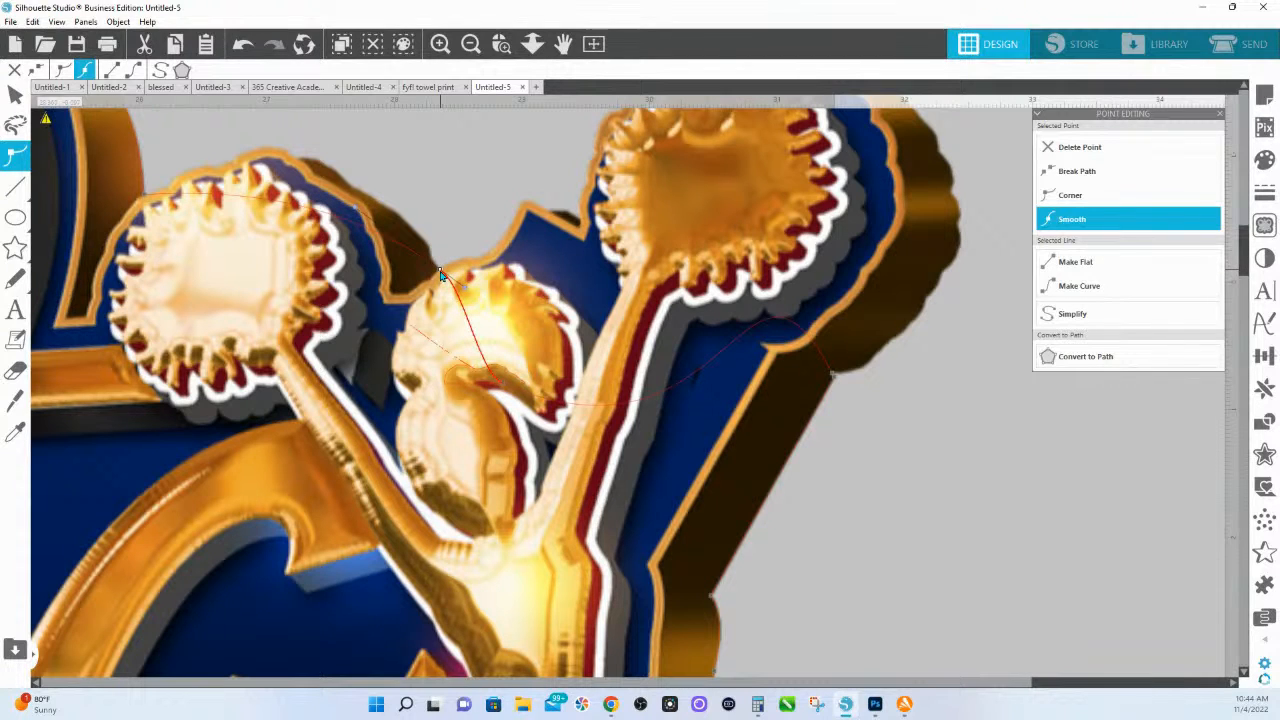
- Add outline points across the lower pom-pom and move them up to its top edge
click(207, 198)
click(273, 199)
click(351, 224)
drag(352, 224, 304, 172)
drag(276, 199, 191, 170)
- Add two outline points along the lower pom-pom's first scallop beside the megaphone, adjust the curve, and make the last point a corner
key(z)
drag(115, 143, 603, 290)
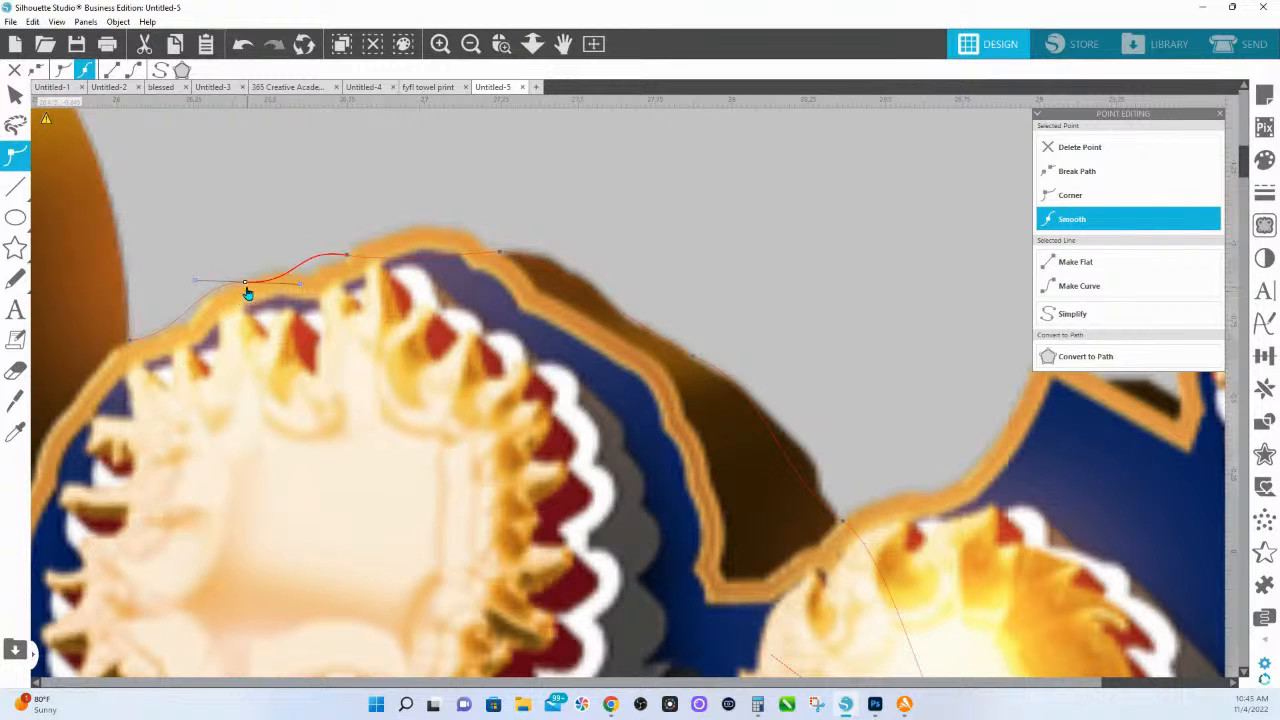
click(131, 343)
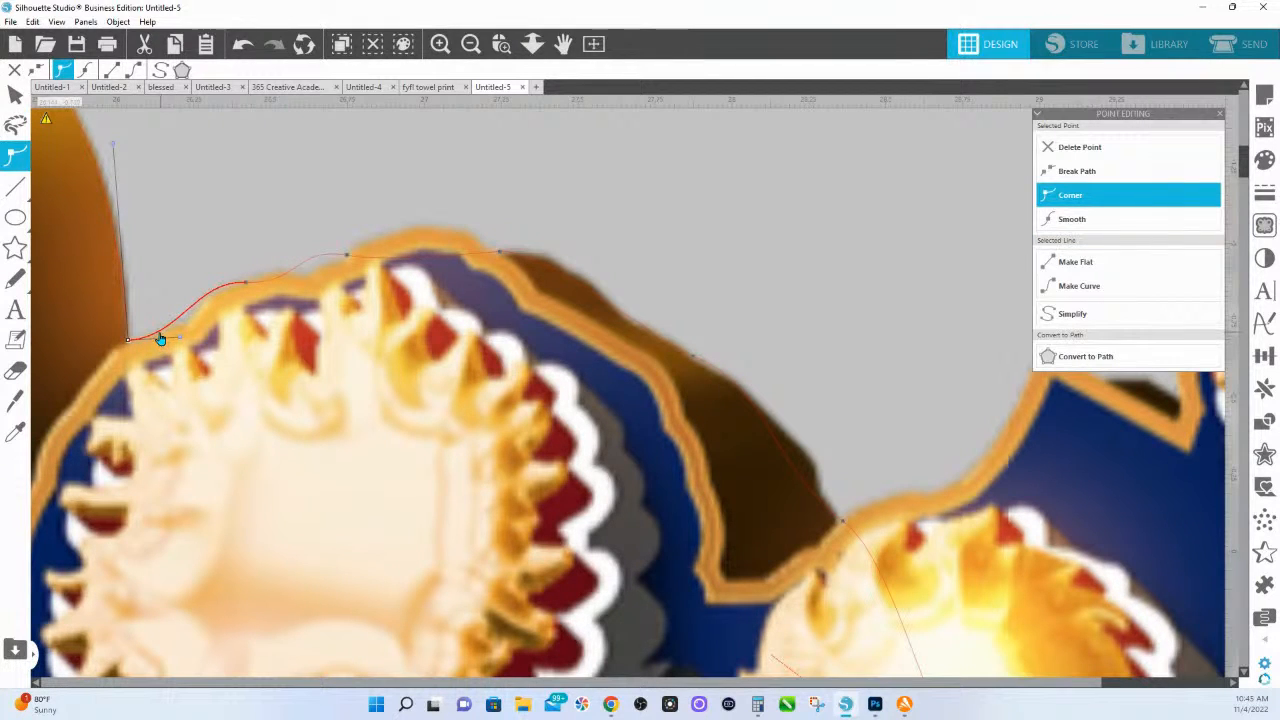
click(160, 337)
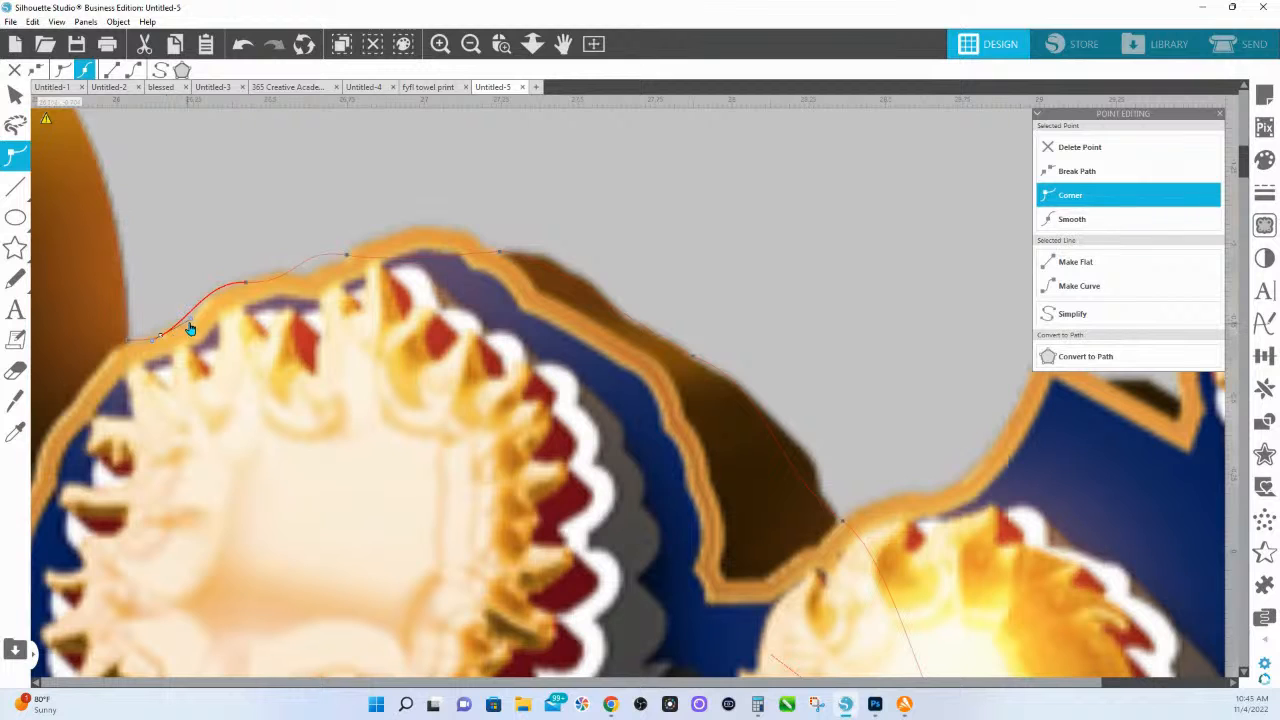
click(190, 329)
drag(190, 322, 171, 325)
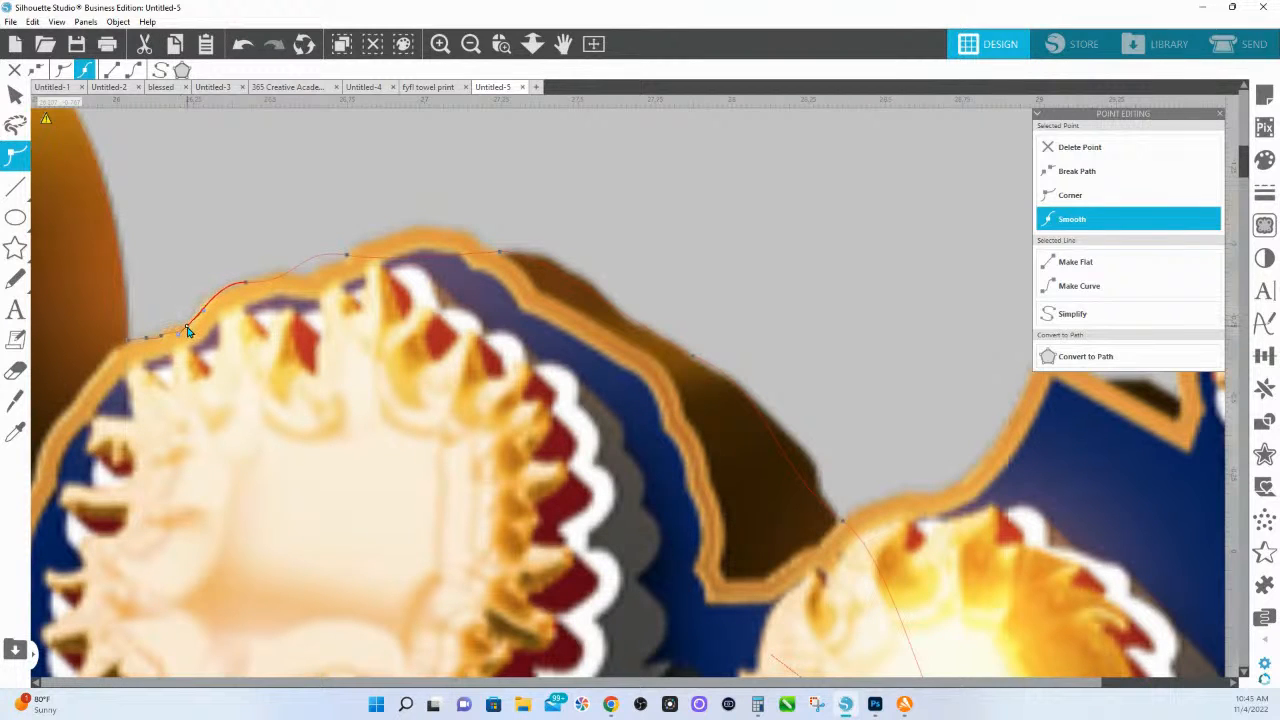
right_click(187, 328)
click(229, 408)
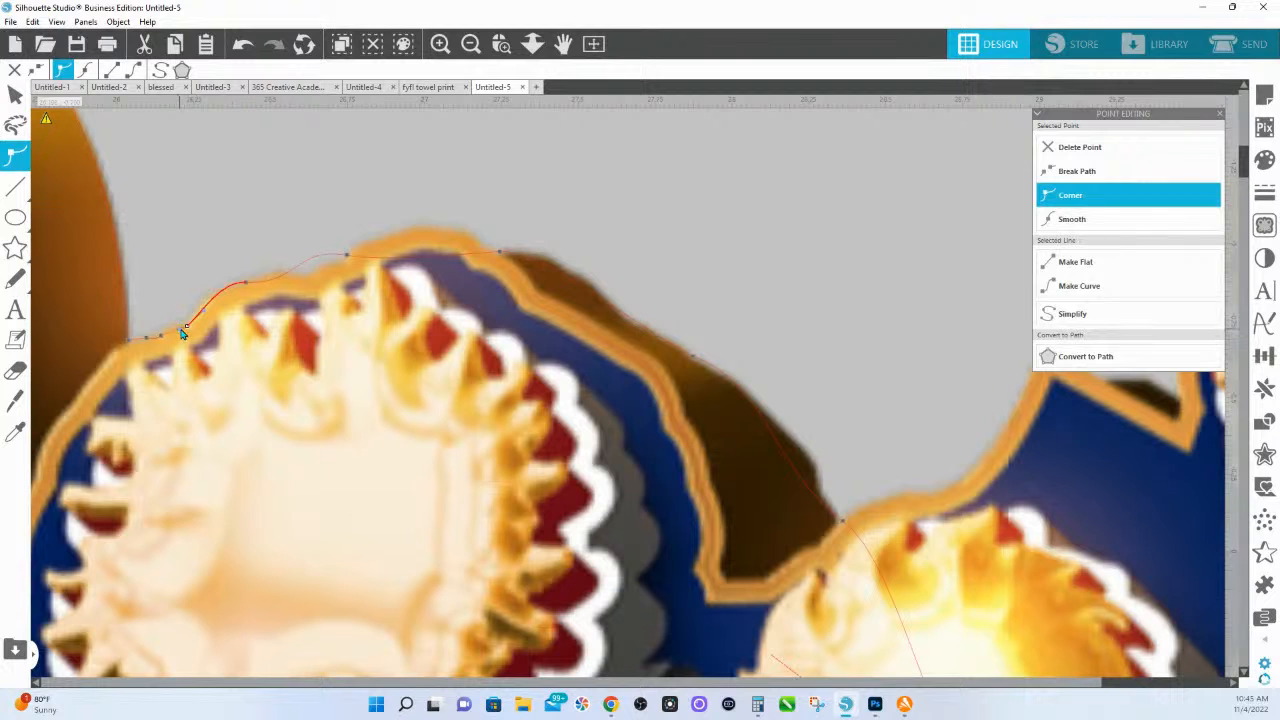
- Add an outline point in the notch at the end of the lower pom-pom's first scallop and make it a corner
click(167, 336)
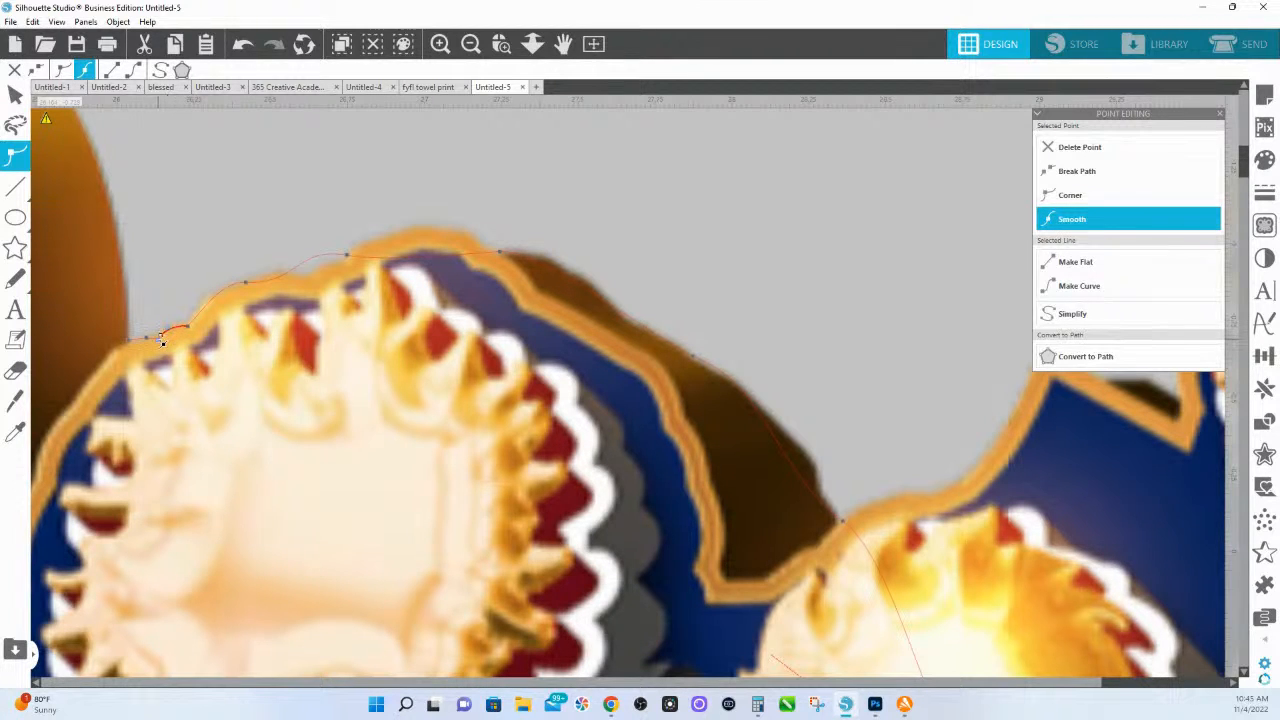
right_click(162, 338)
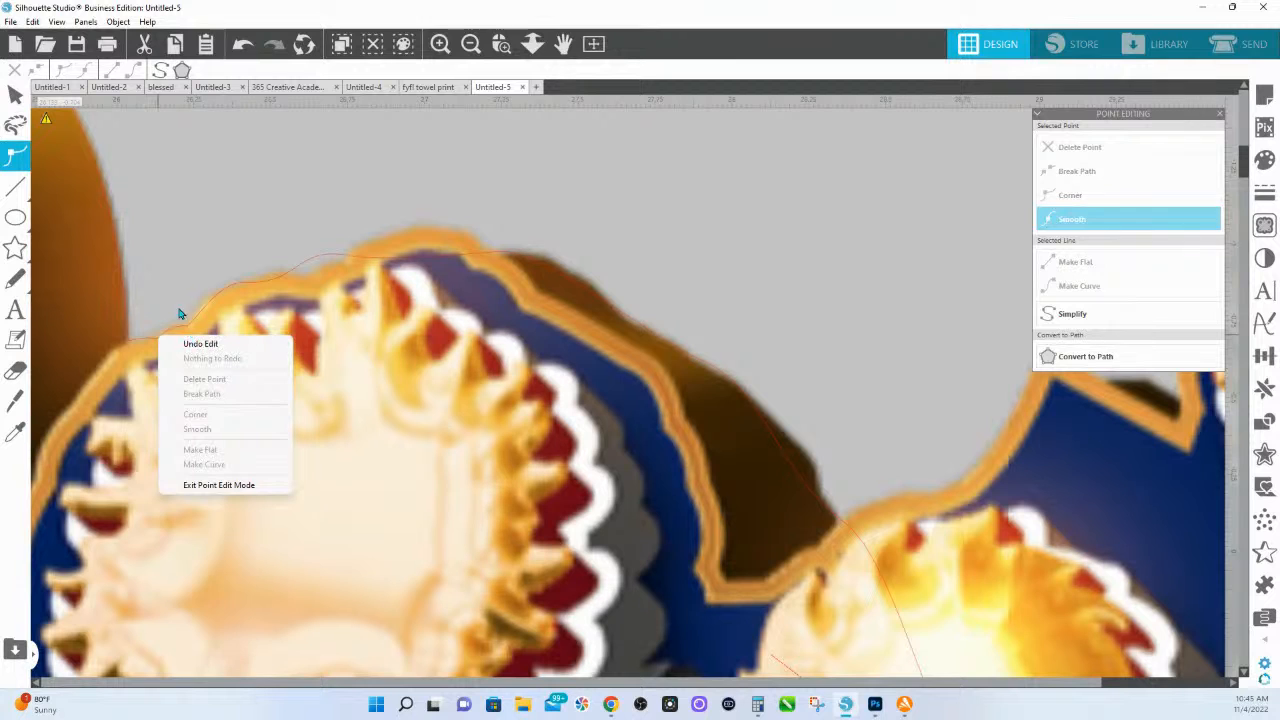
click(175, 325)
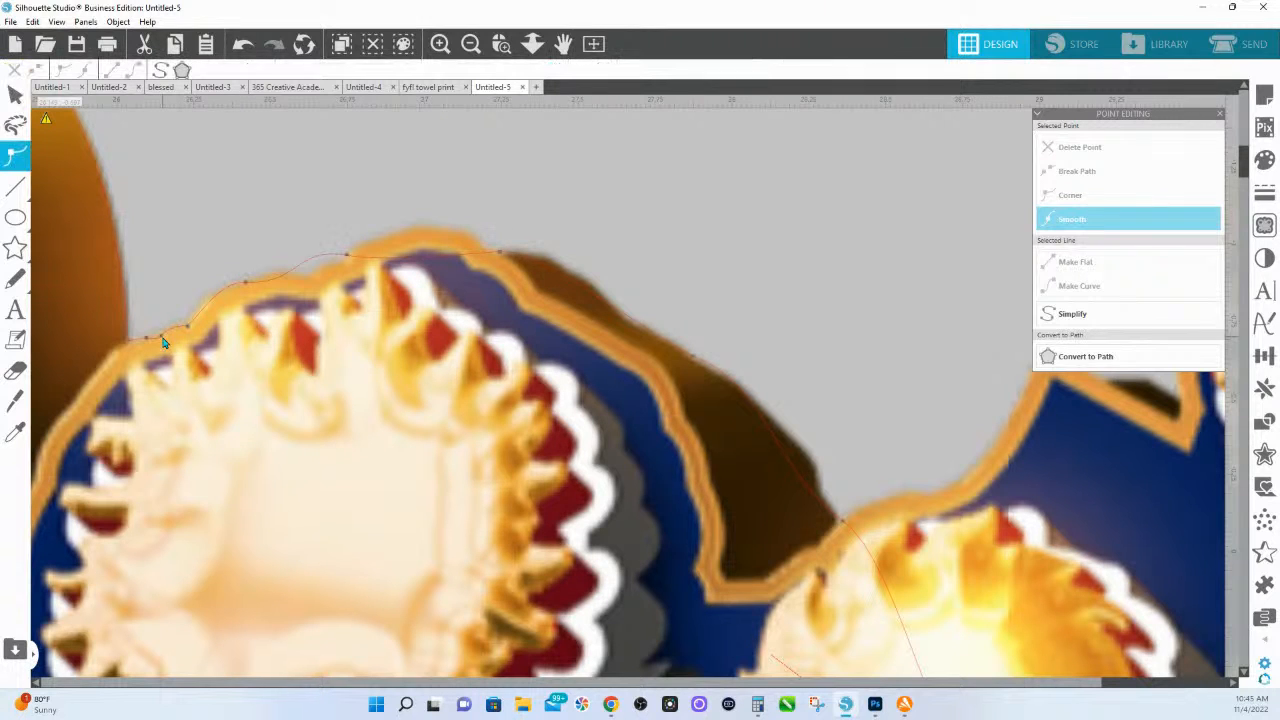
right_click(165, 340)
click(194, 420)
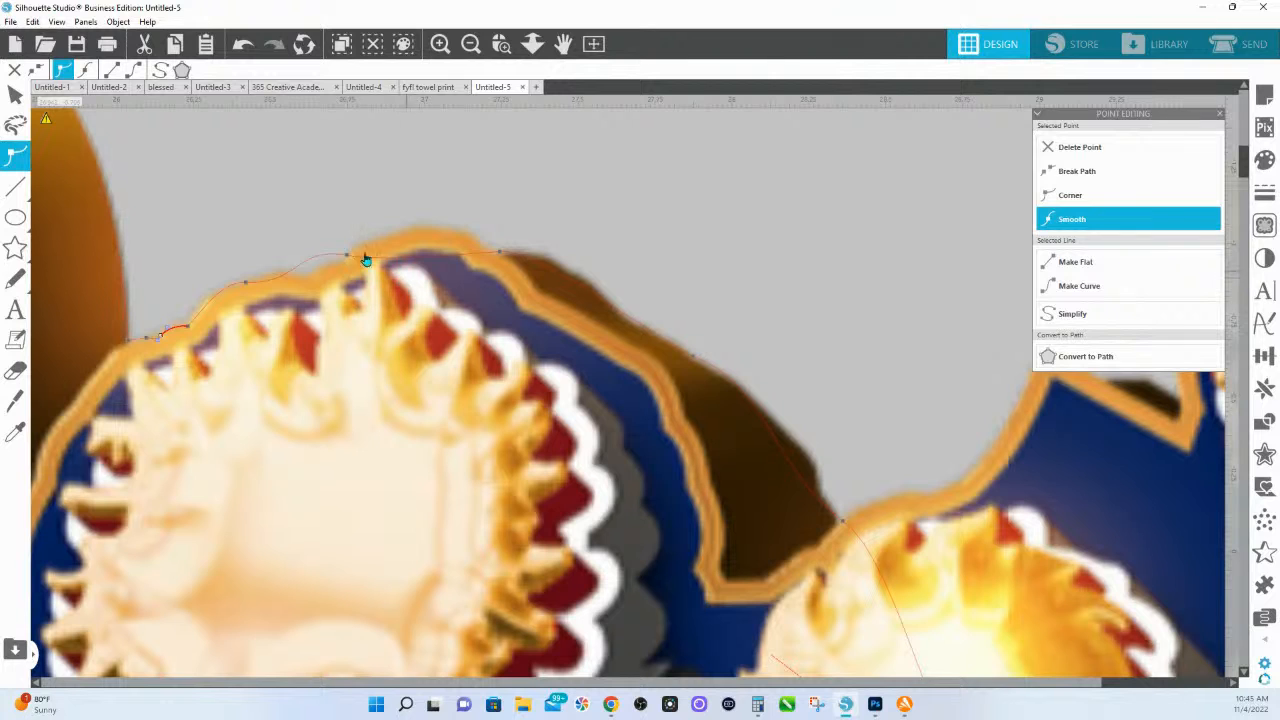
- Add outline points along the lower pom-pom's top and the adjoining brown shape's edge, and make all of this stretch's points corners
click(287, 280)
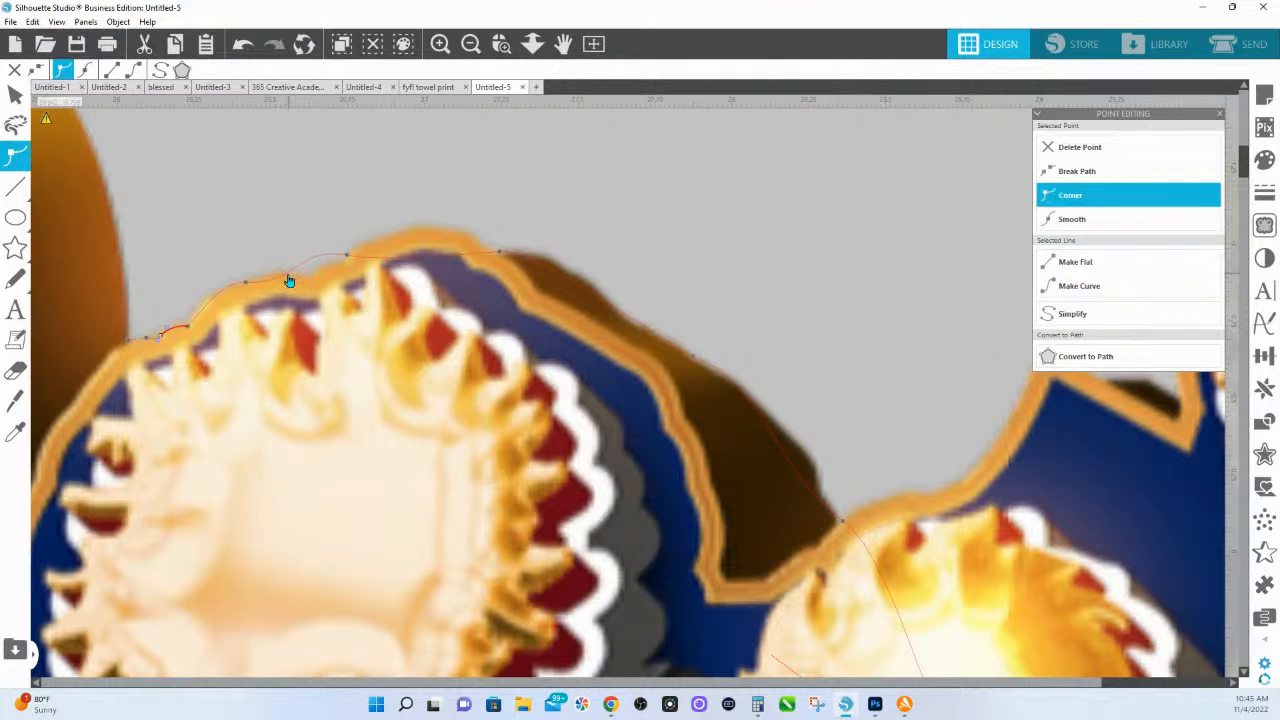
click(417, 260)
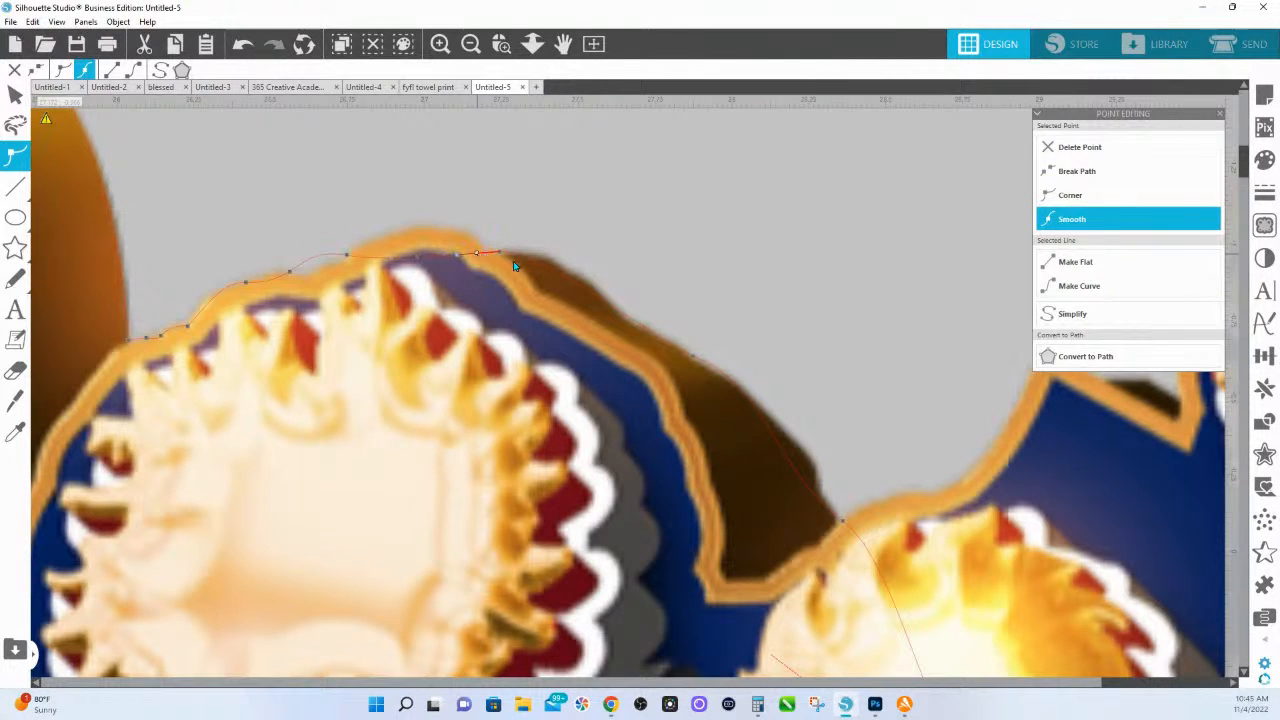
click(600, 299)
click(641, 325)
click(773, 435)
click(809, 493)
drag(487, 423, 146, 213)
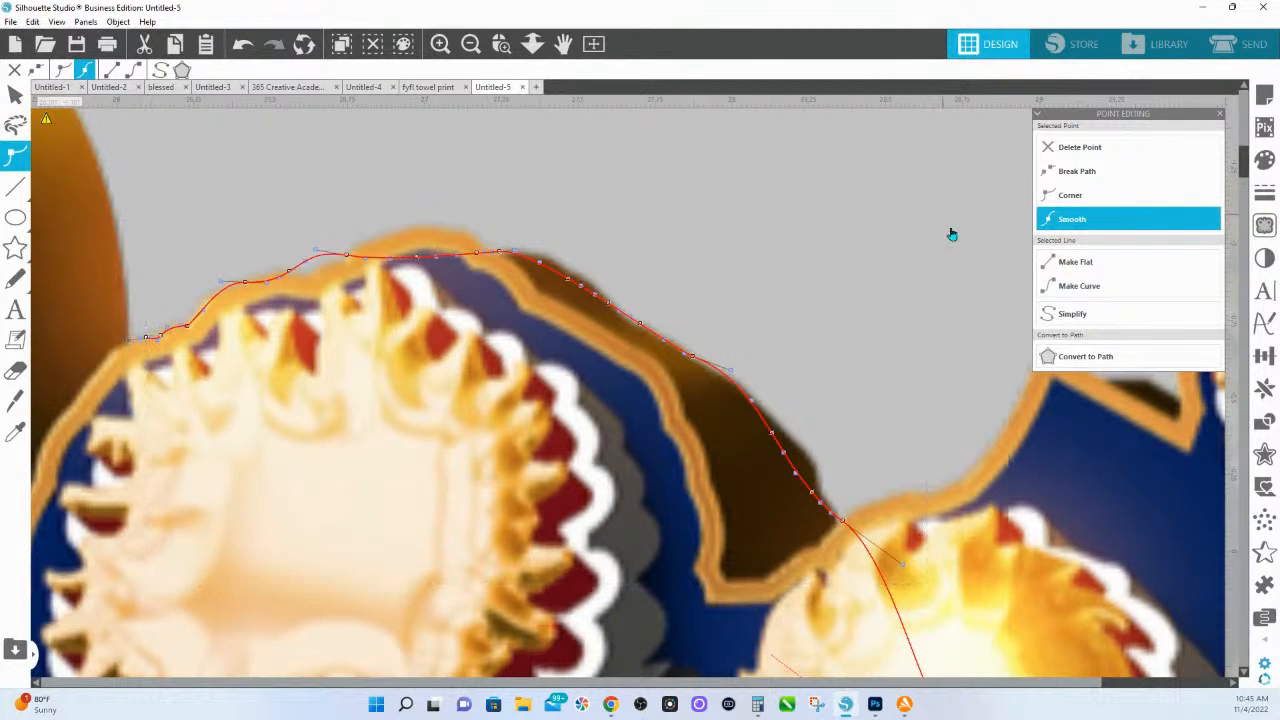
click(1076, 203)
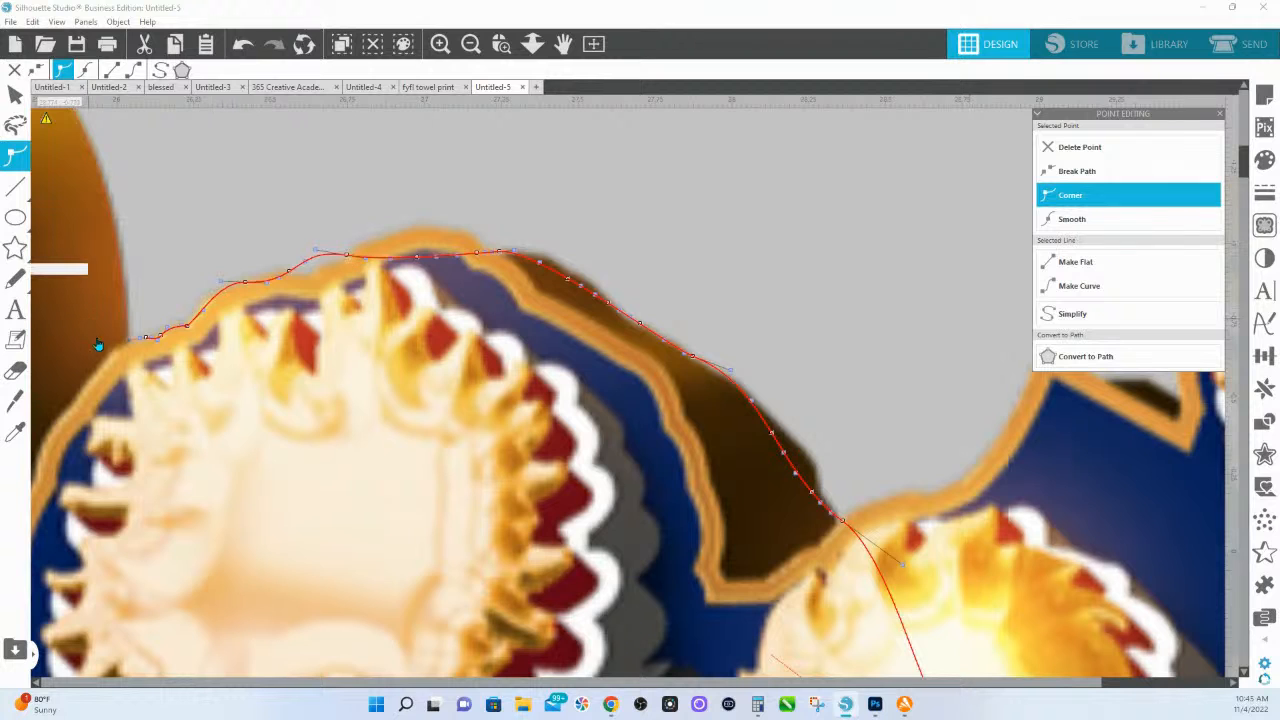
- Curve the outline around the scallop beside the first notch and move the neighbouring point to the scallop's far end
click(127, 341)
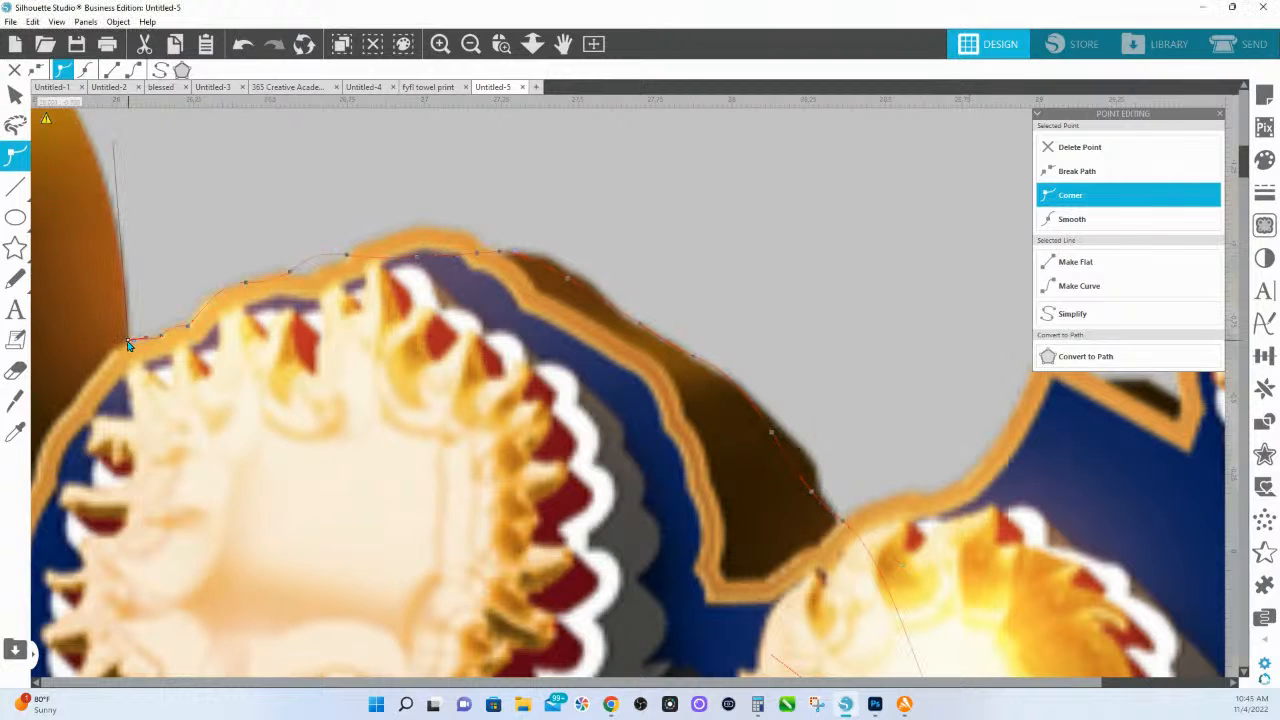
click(248, 285)
drag(219, 284, 199, 314)
click(262, 293)
mouse_move(293, 275)
mouse_down()
mouse_move(308, 281)
mouse_move(295, 291)
mouse_up()
click(244, 287)
drag(264, 282, 250, 280)
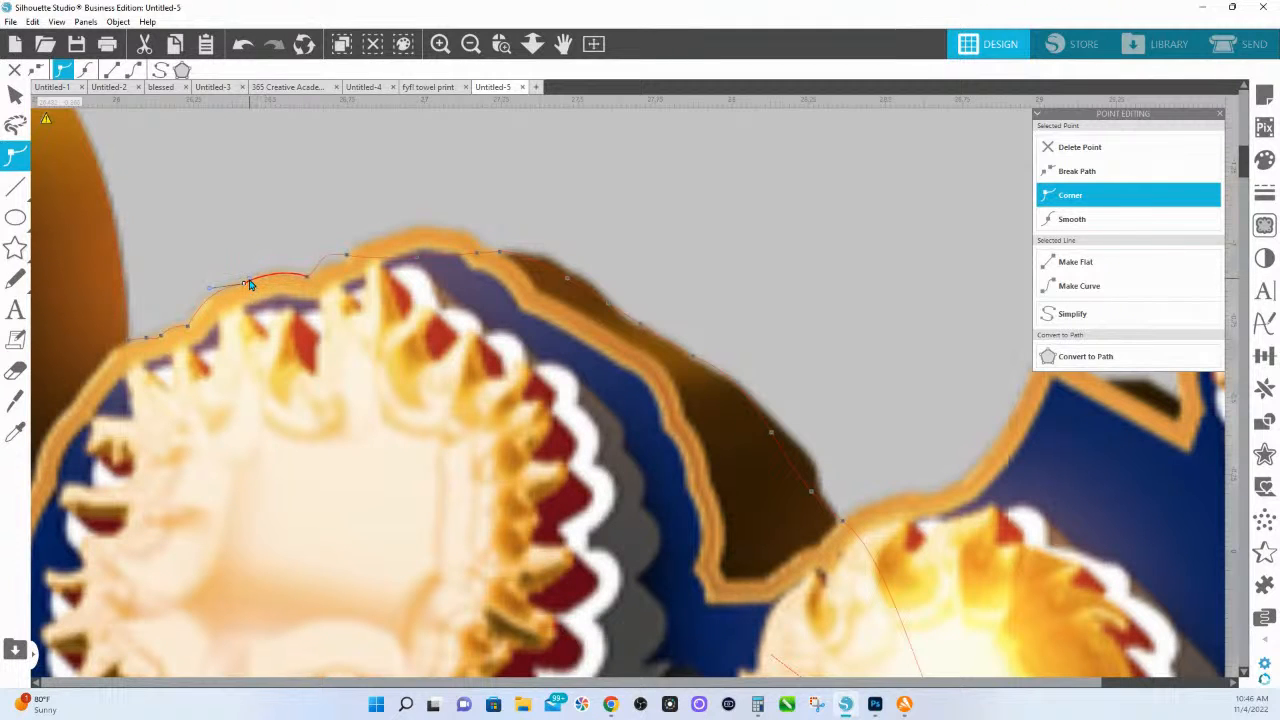
- Curve the outline around the next small scallop and raise the following point to the crest of the lower pom-pom's highest scallop
click(311, 278)
click(352, 258)
drag(316, 252, 323, 261)
click(310, 278)
click(348, 261)
drag(410, 262, 402, 233)
- Undo the last curve change, then add an outline point on the slope rising to the highest scallop and place it on the orange border
click(370, 247)
click(354, 262)
key(ctrl+z)
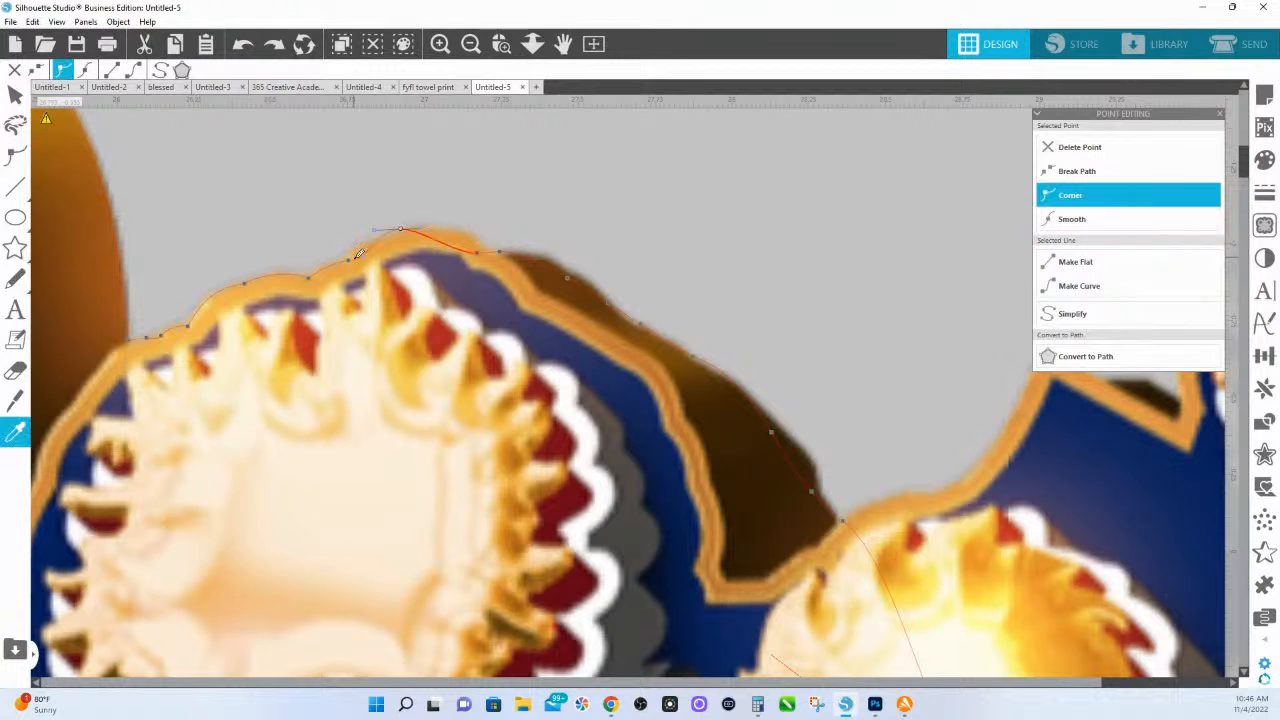
click(350, 262)
drag(367, 266, 377, 242)
click(400, 234)
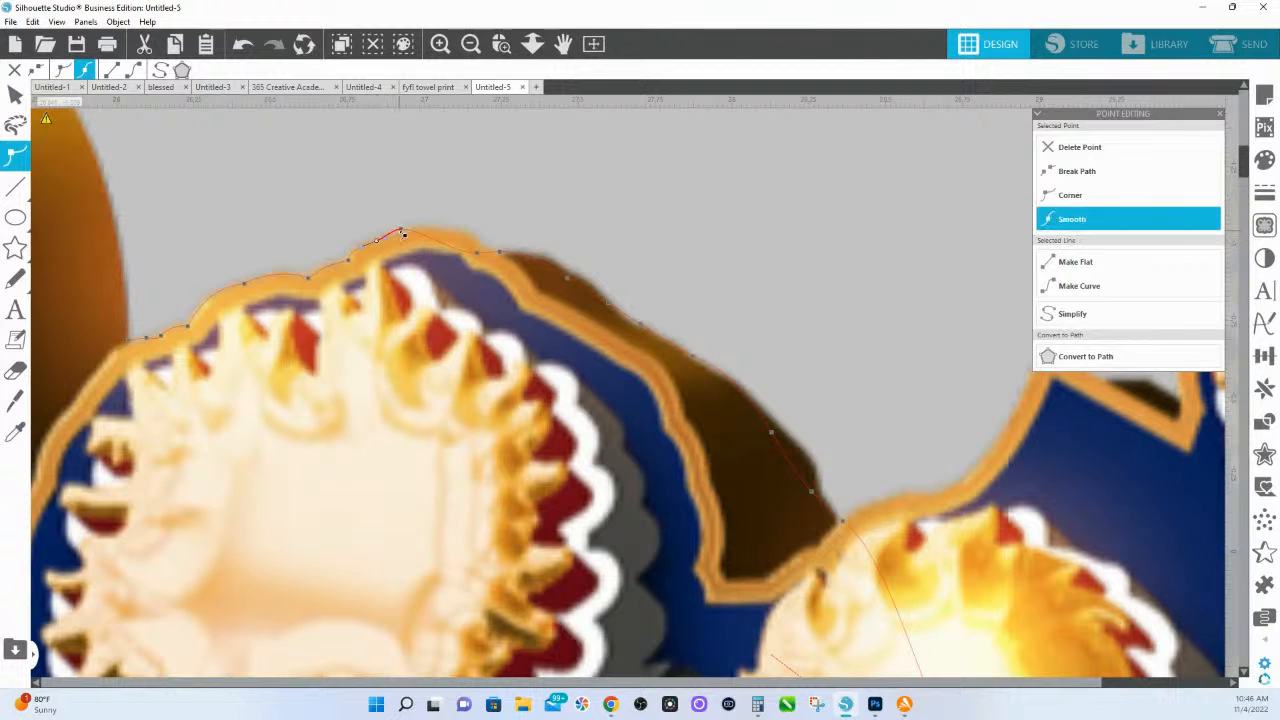
- Try an extra outline point on the far side of the highest scallop and delete it
drag(464, 249, 457, 230)
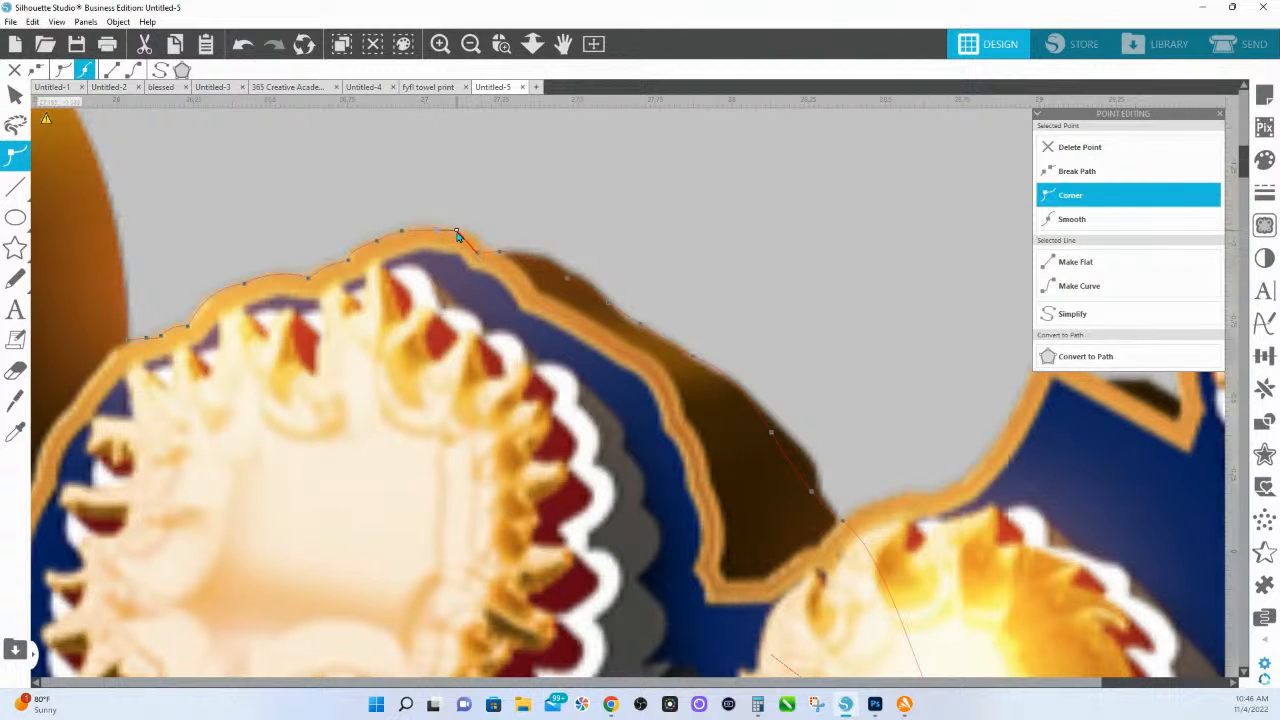
click(404, 233)
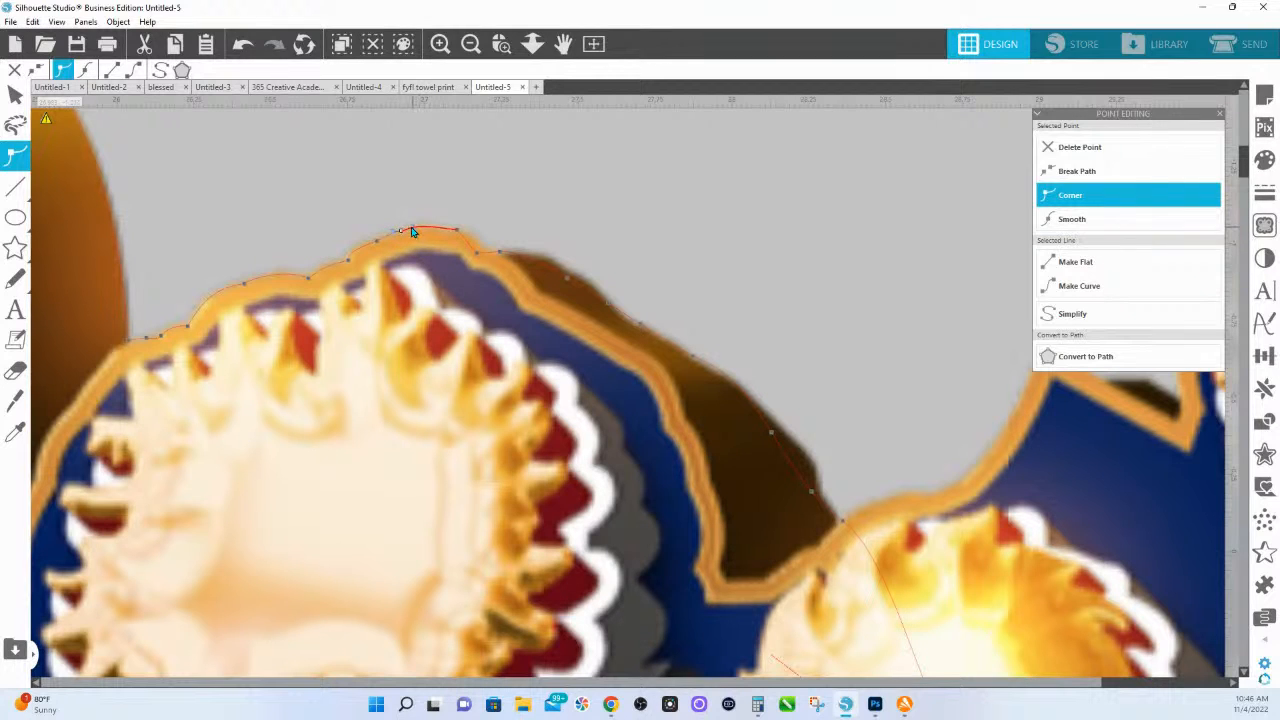
click(458, 230)
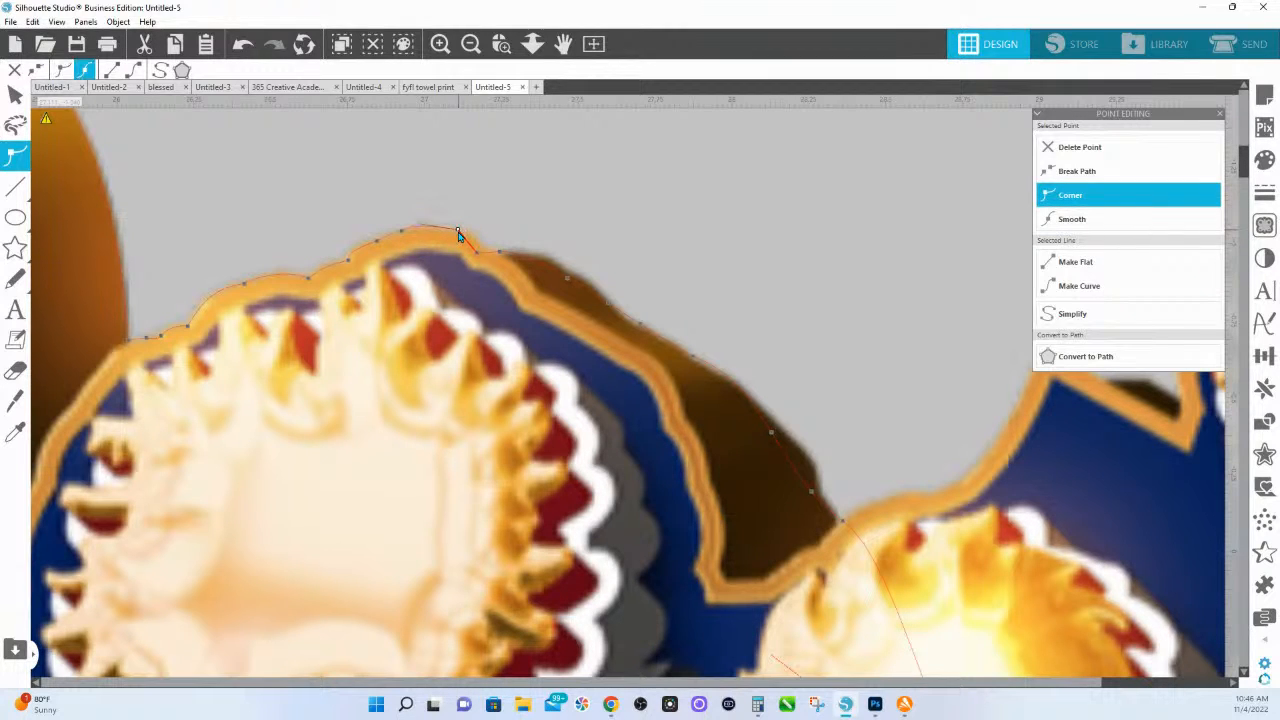
click(1140, 152)
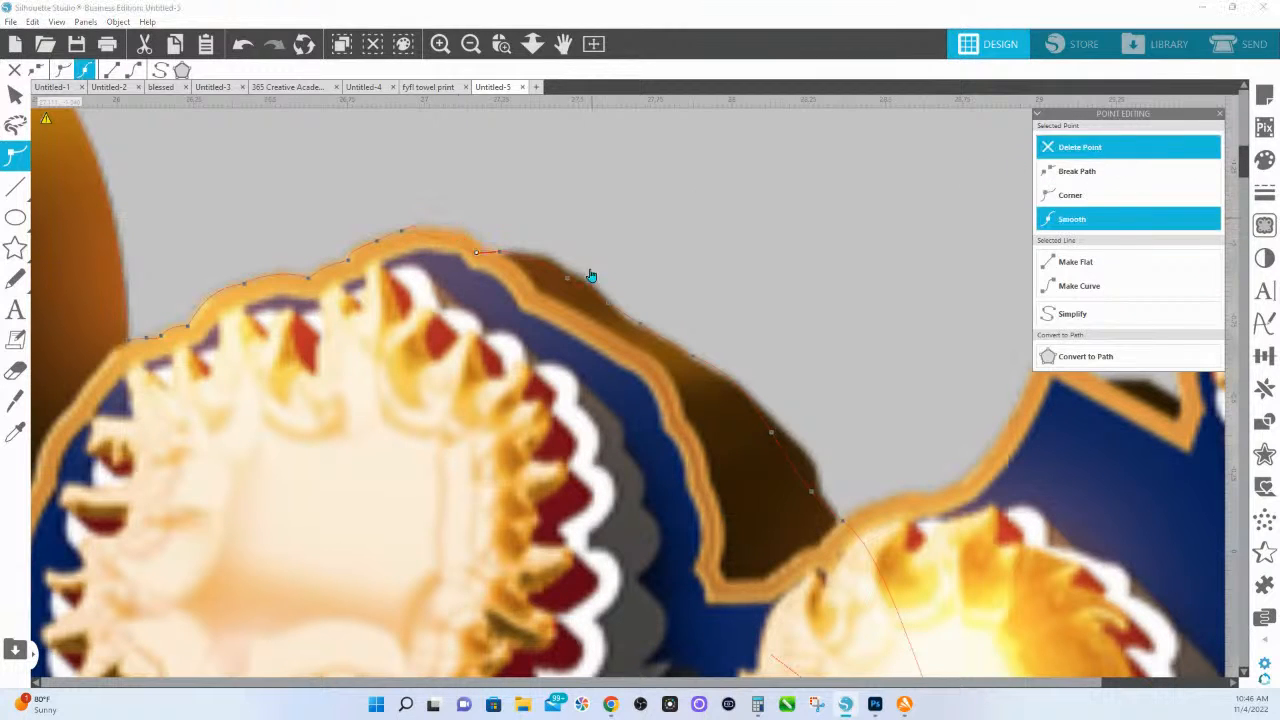
- Make the line into the notch after the highest scallop a curve with a corner end point, and bow it along the orange border
click(476, 253)
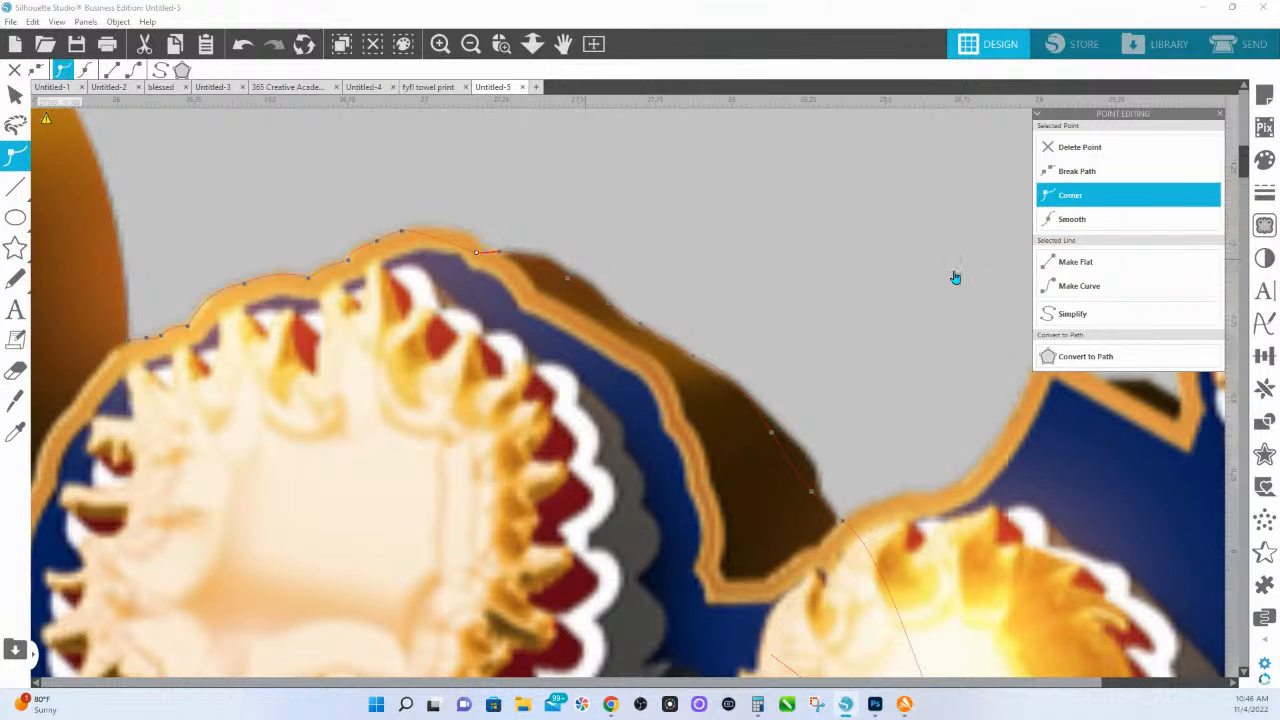
click(1083, 287)
click(1073, 197)
drag(447, 251, 472, 228)
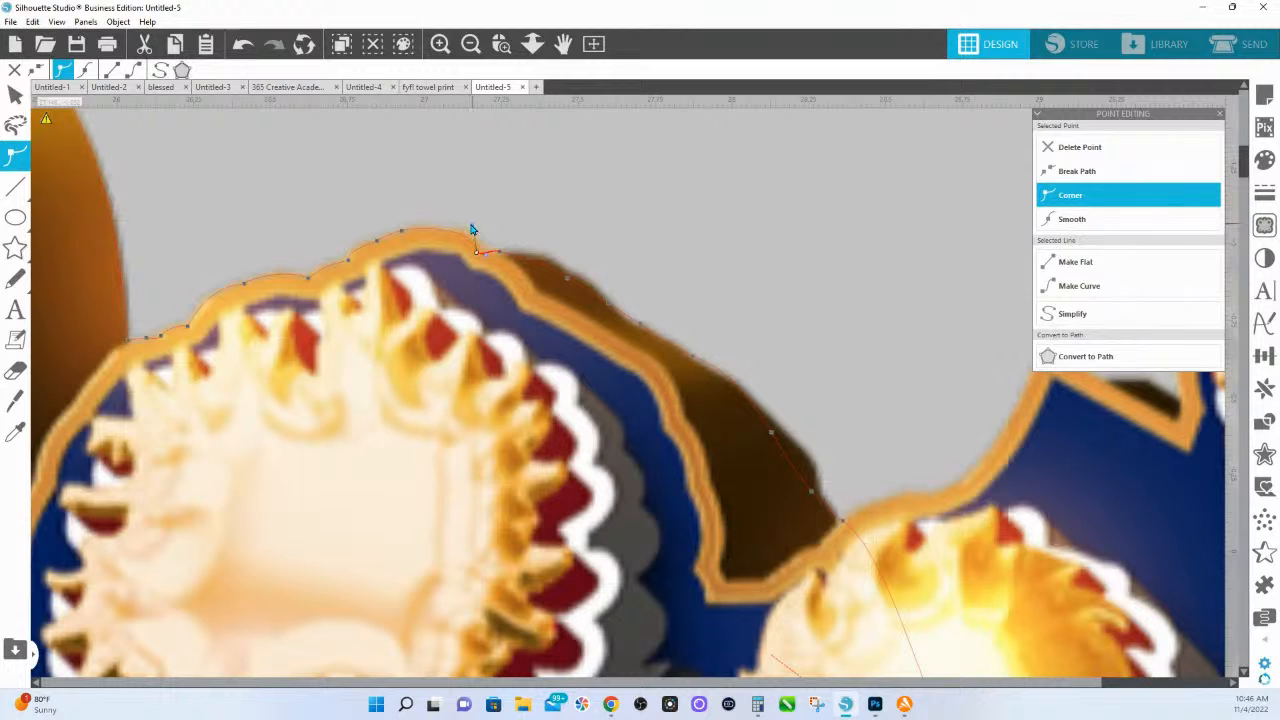
- Fine-tune the points on the slope rising to the highest scallop so they sit on the orange border
click(349, 264)
click(381, 242)
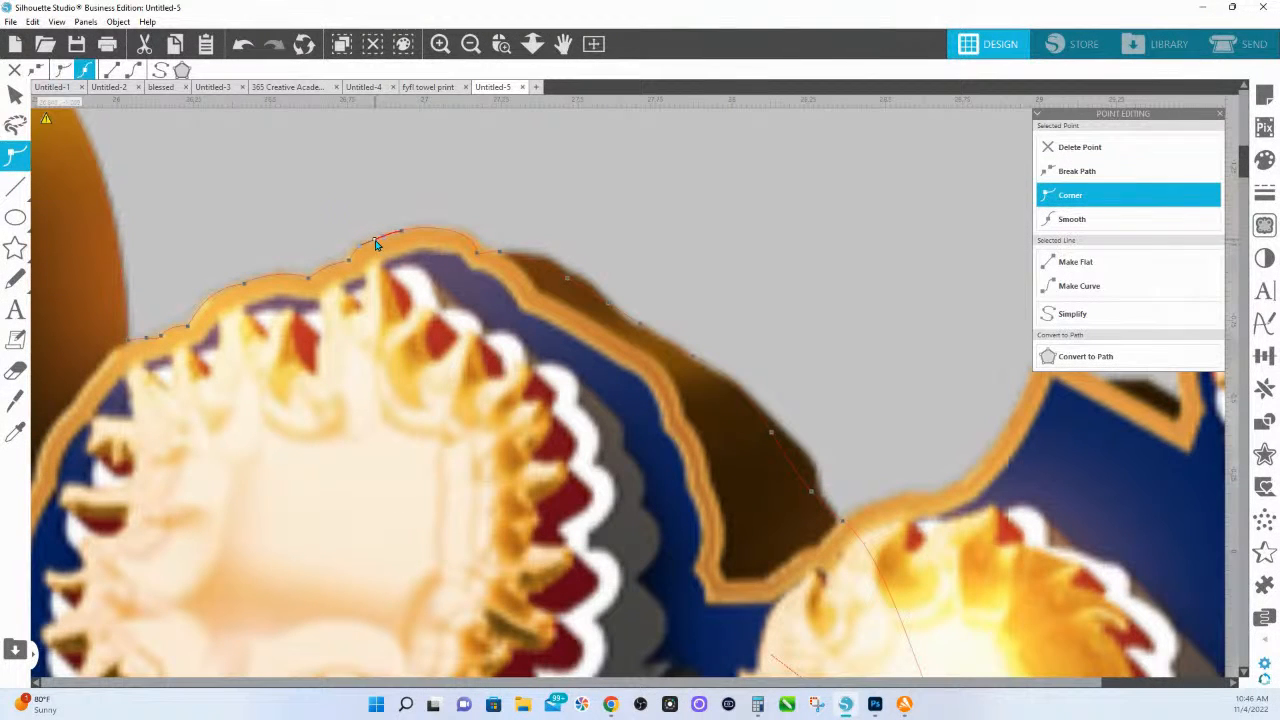
click(400, 237)
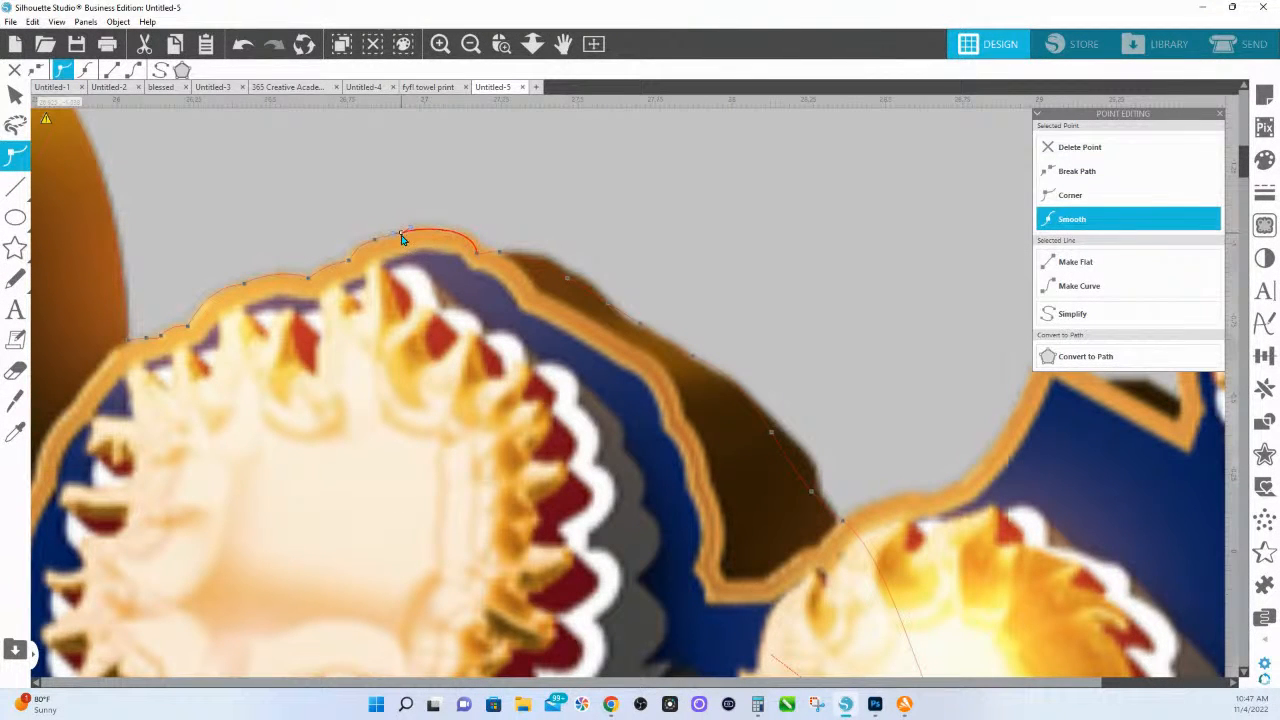
- Shift the notch point next to the brown shape onto the border and add a point on the highest scallop's falling side
click(500, 257)
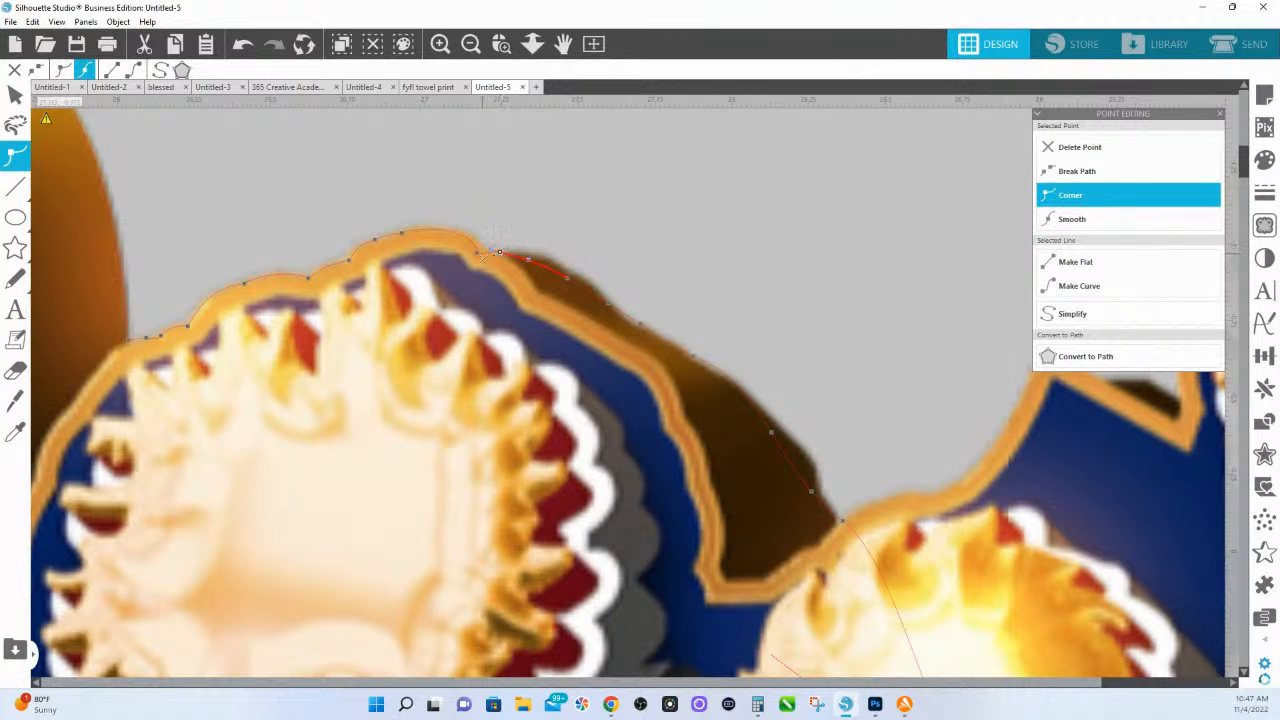
drag(499, 251, 480, 250)
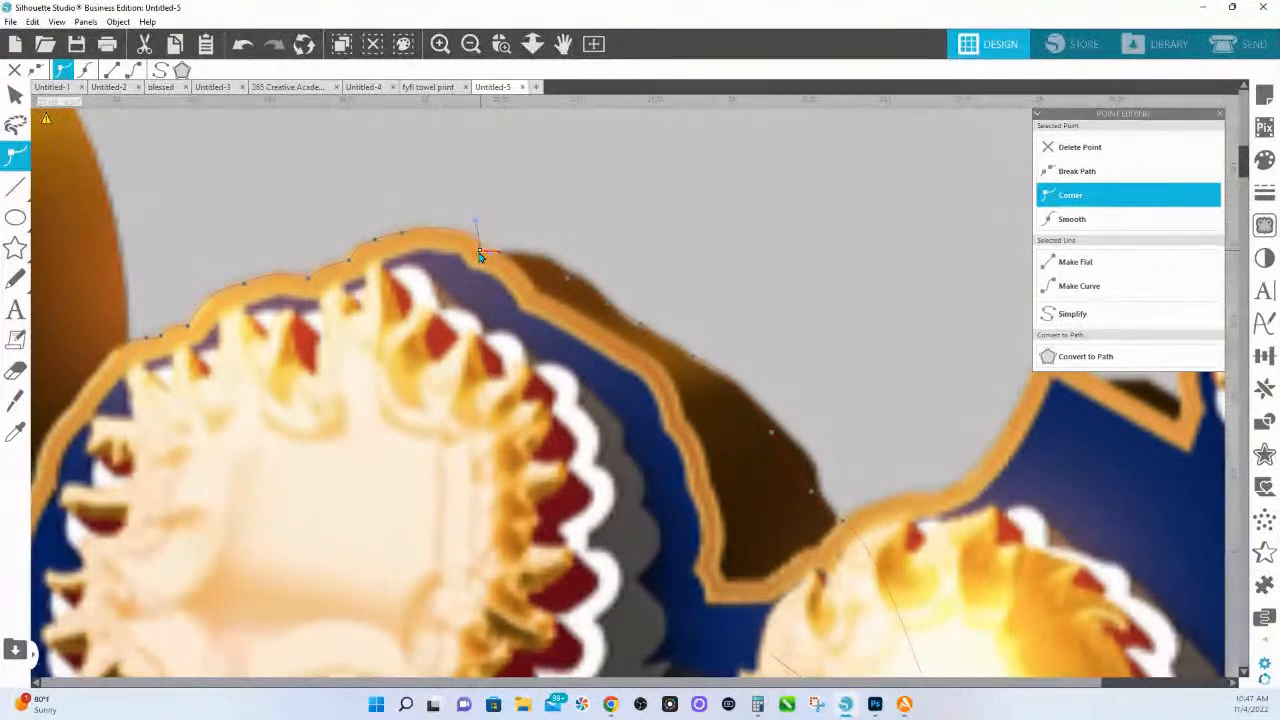
click(449, 233)
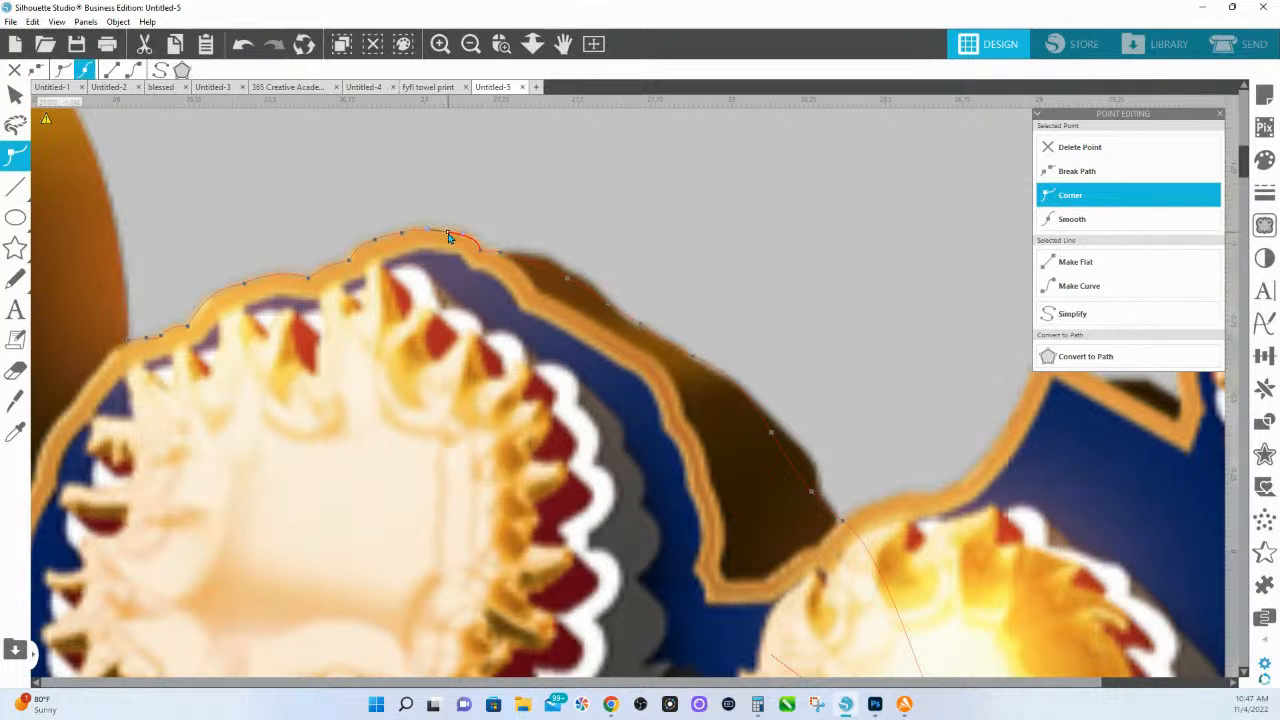
click(480, 248)
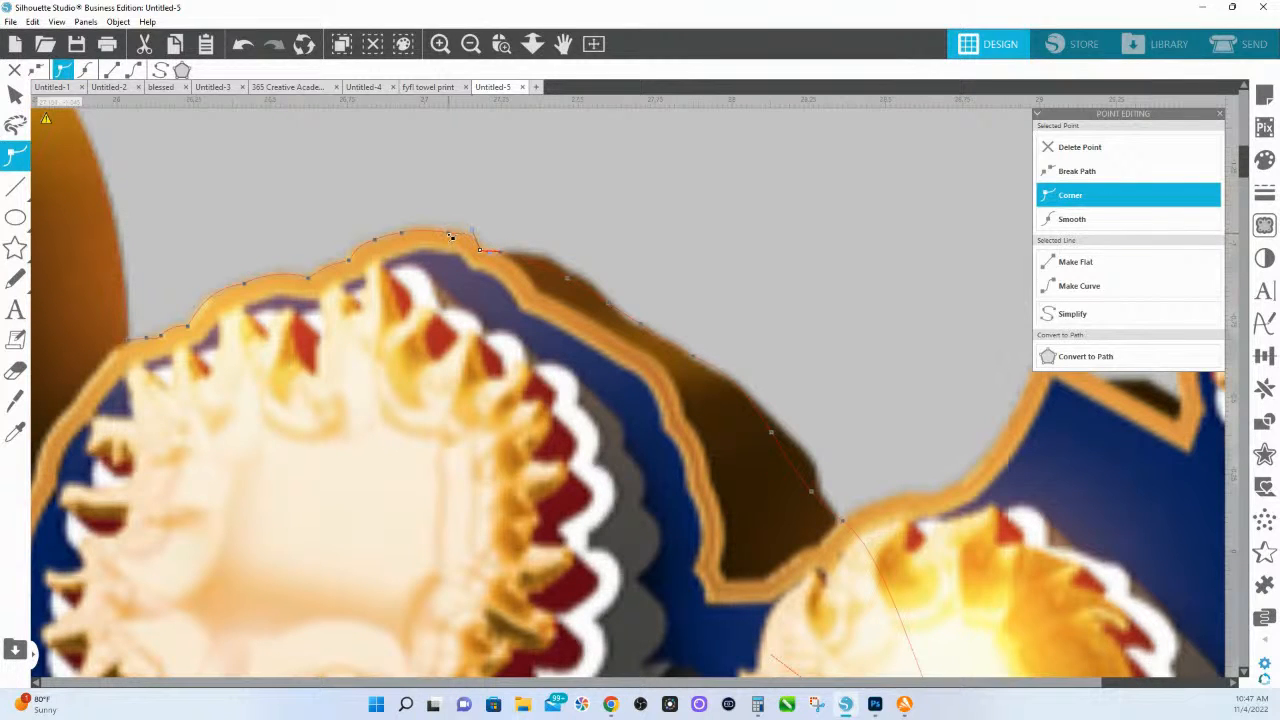
click(447, 234)
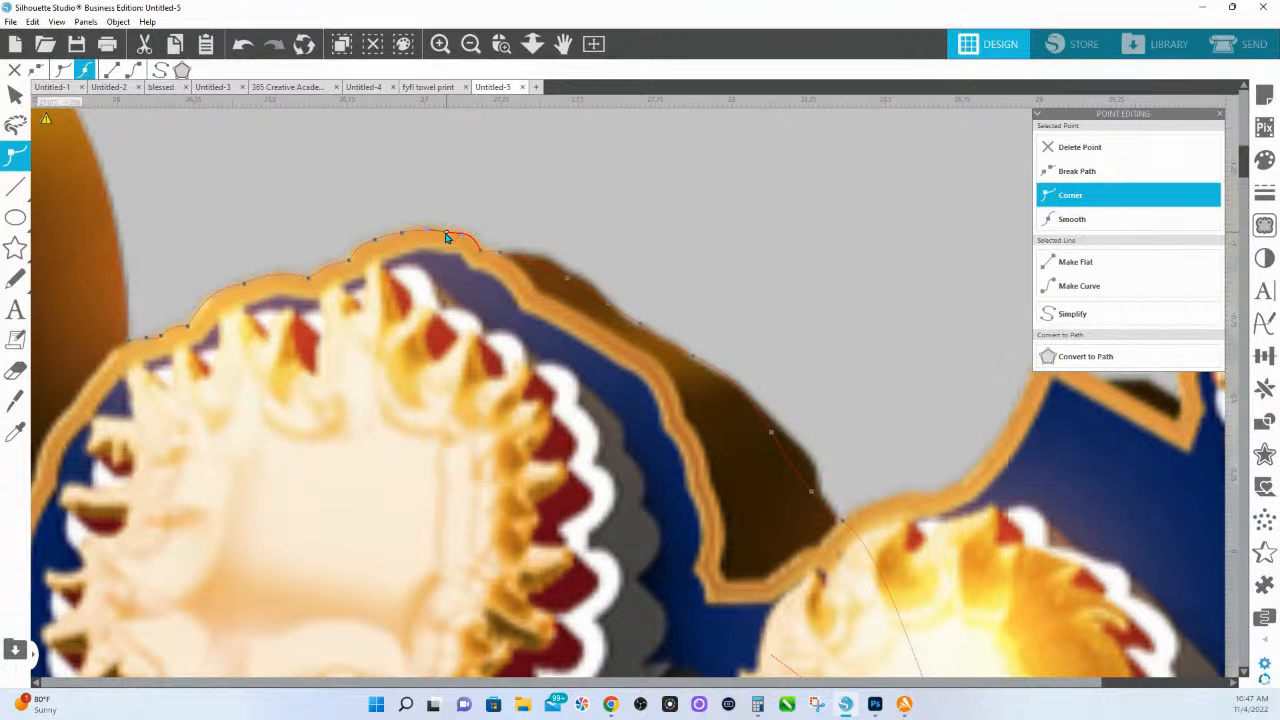
- Adjust the curve and move the points at the brown shape's upper end out to its edge
click(502, 256)
drag(502, 255, 525, 255)
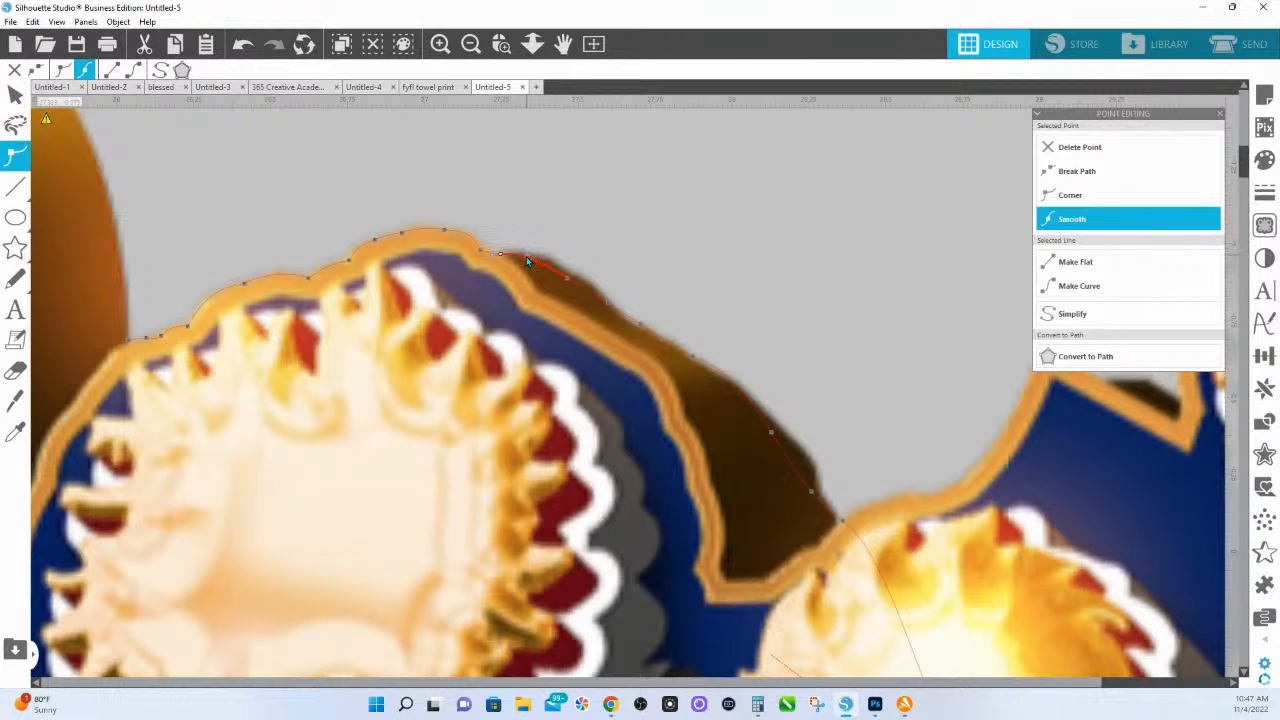
click(565, 276)
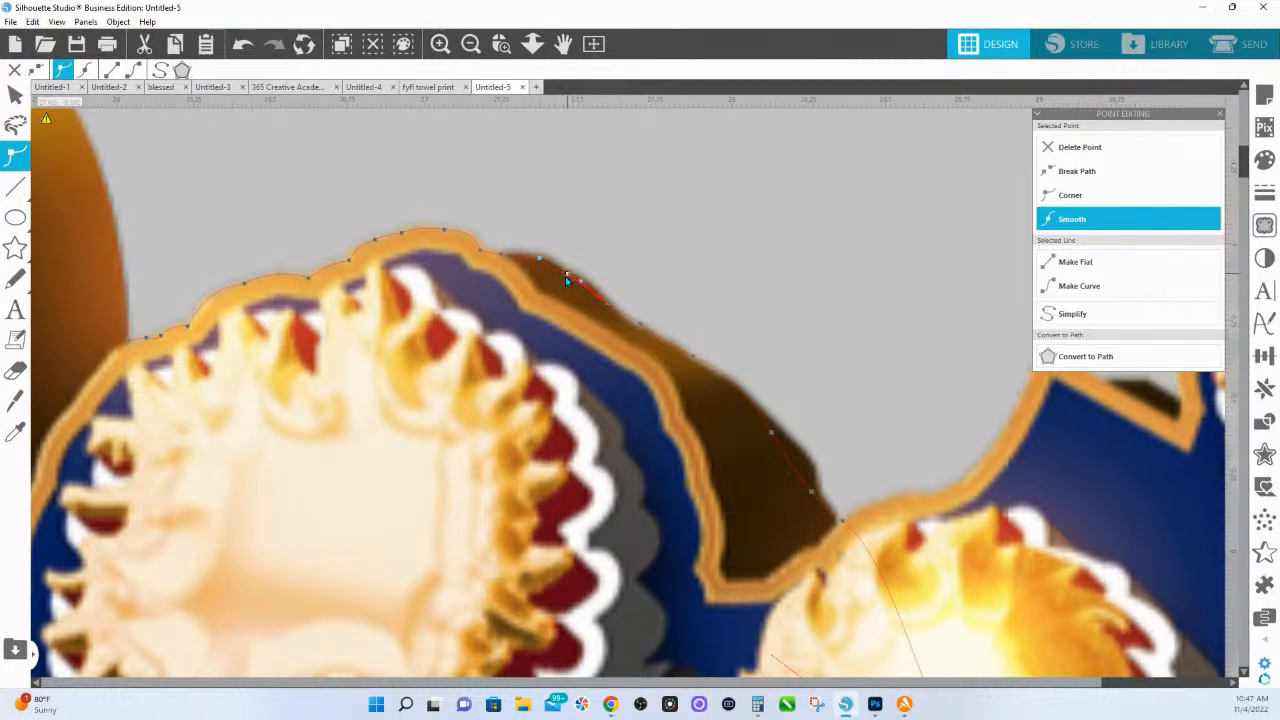
click(541, 261)
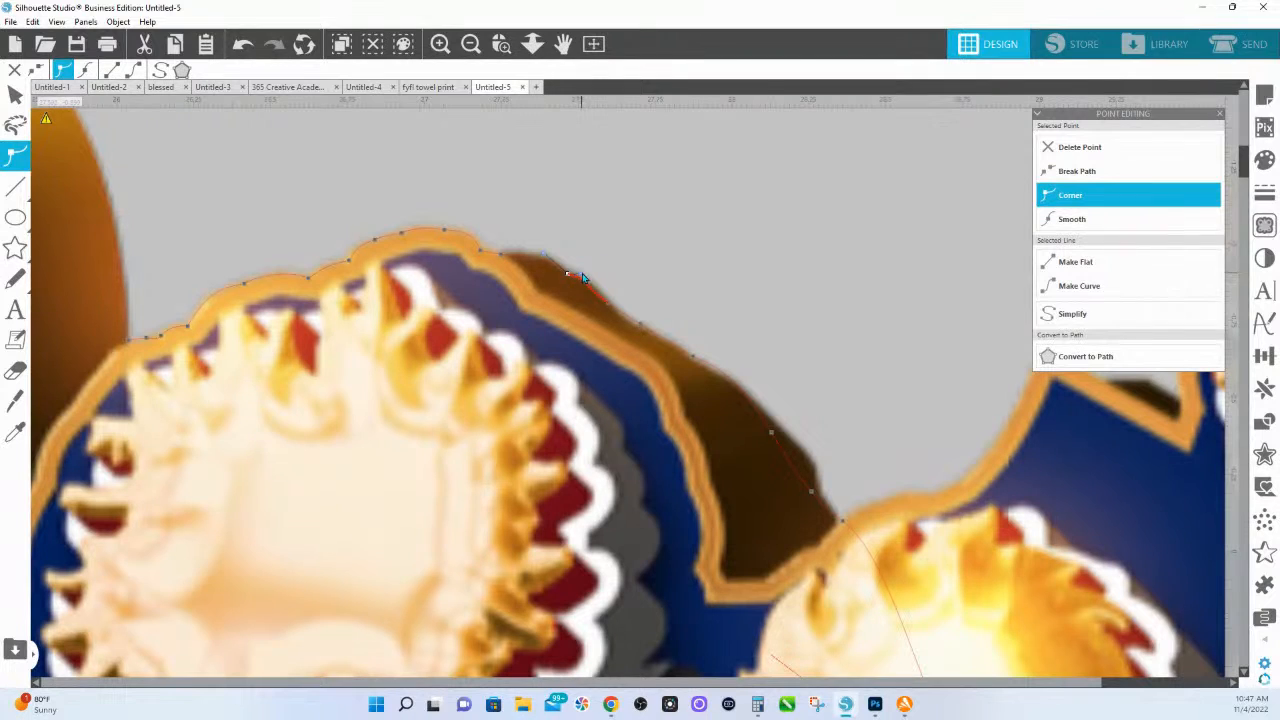
- Refine the points and curve handles at the dip in the brown shape's upper edge
click(632, 334)
drag(612, 308, 611, 307)
click(567, 274)
click(615, 309)
drag(631, 319, 620, 319)
- Move the outline point midway down the brown shape's slope out to its edge and resume point editing
click(694, 360)
click(773, 434)
click(784, 424)
key(v)
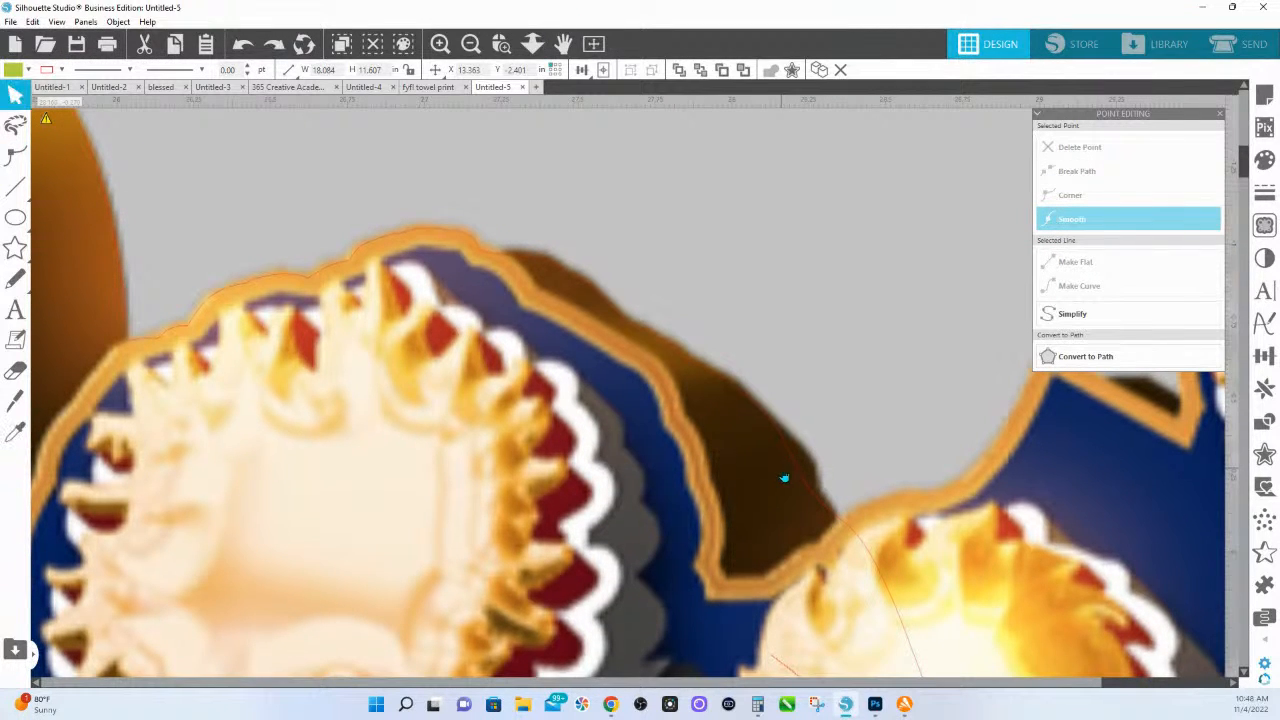
key(a)
- Move the points at the brown shape's lower bulge to its edge, add one at the bend, and adjust the curve leading to it
drag(780, 515, 687, 402)
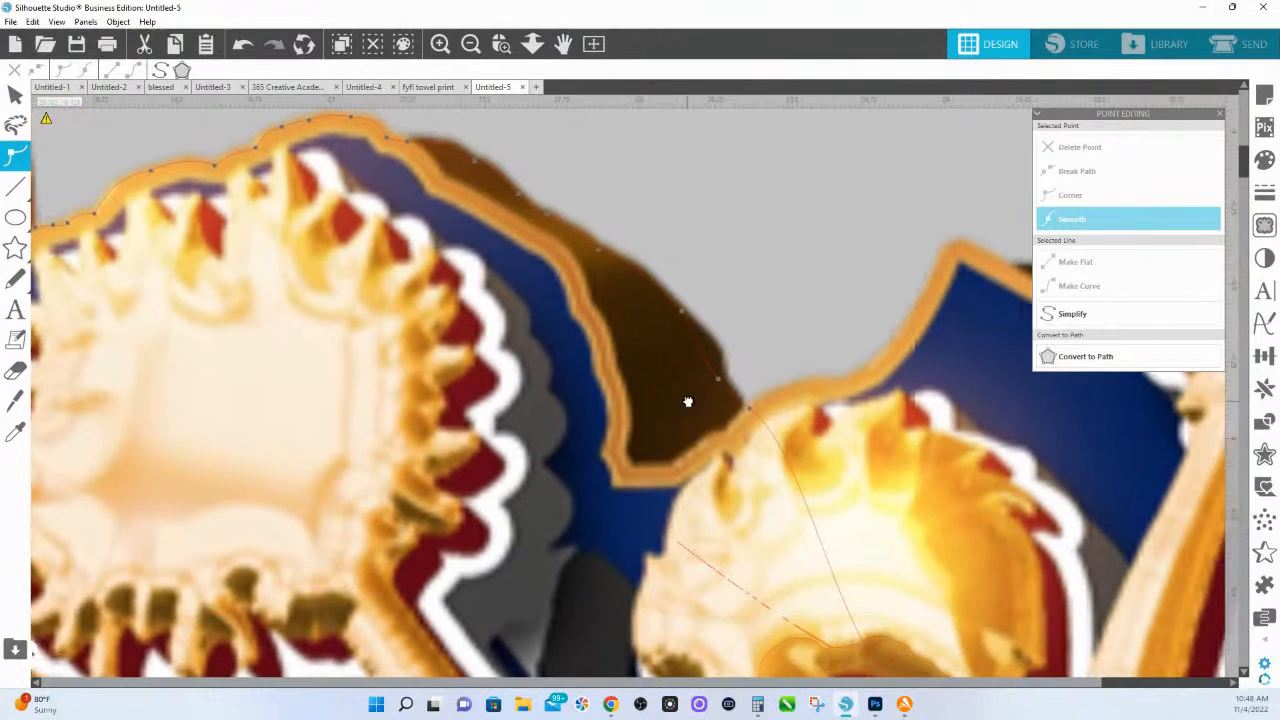
click(724, 383)
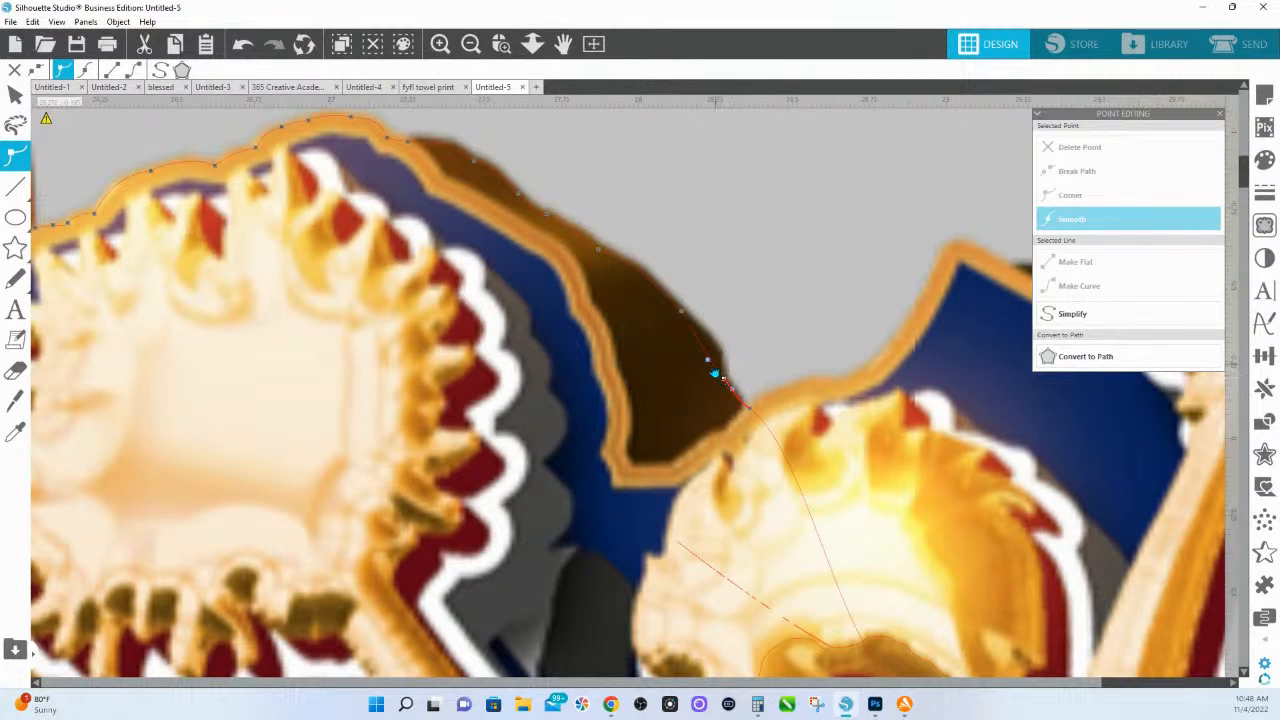
click(708, 360)
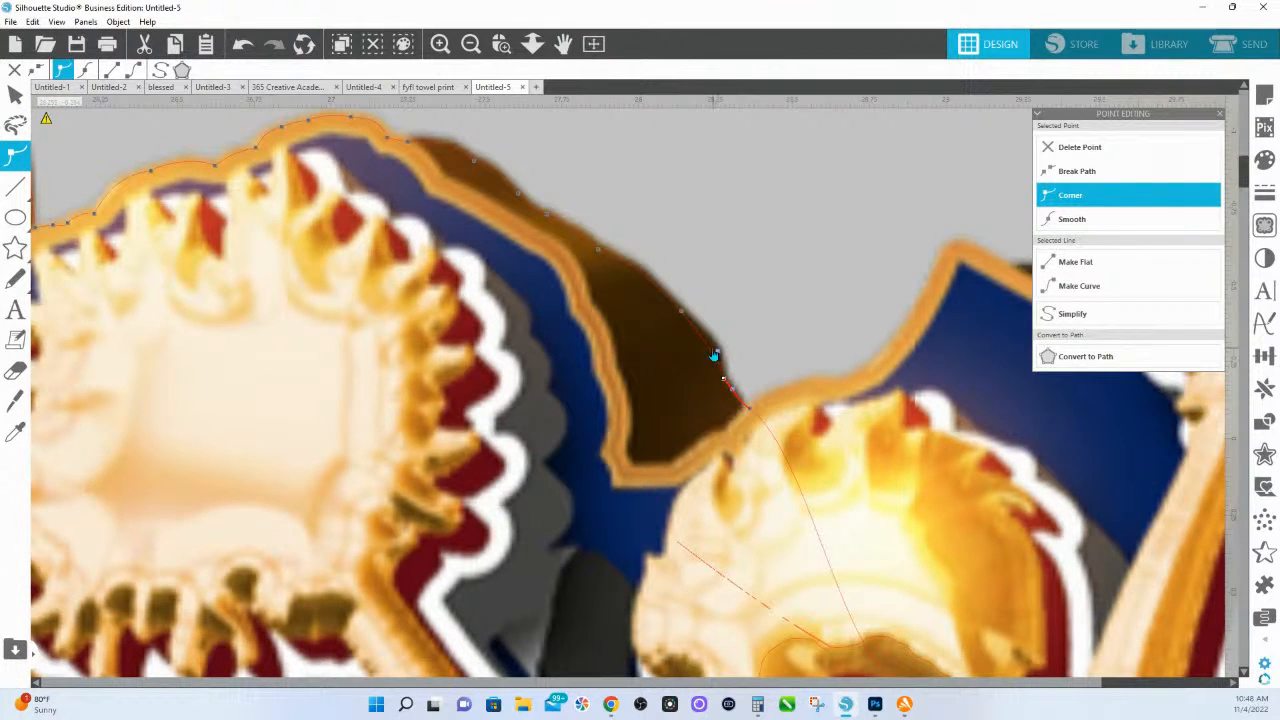
click(716, 351)
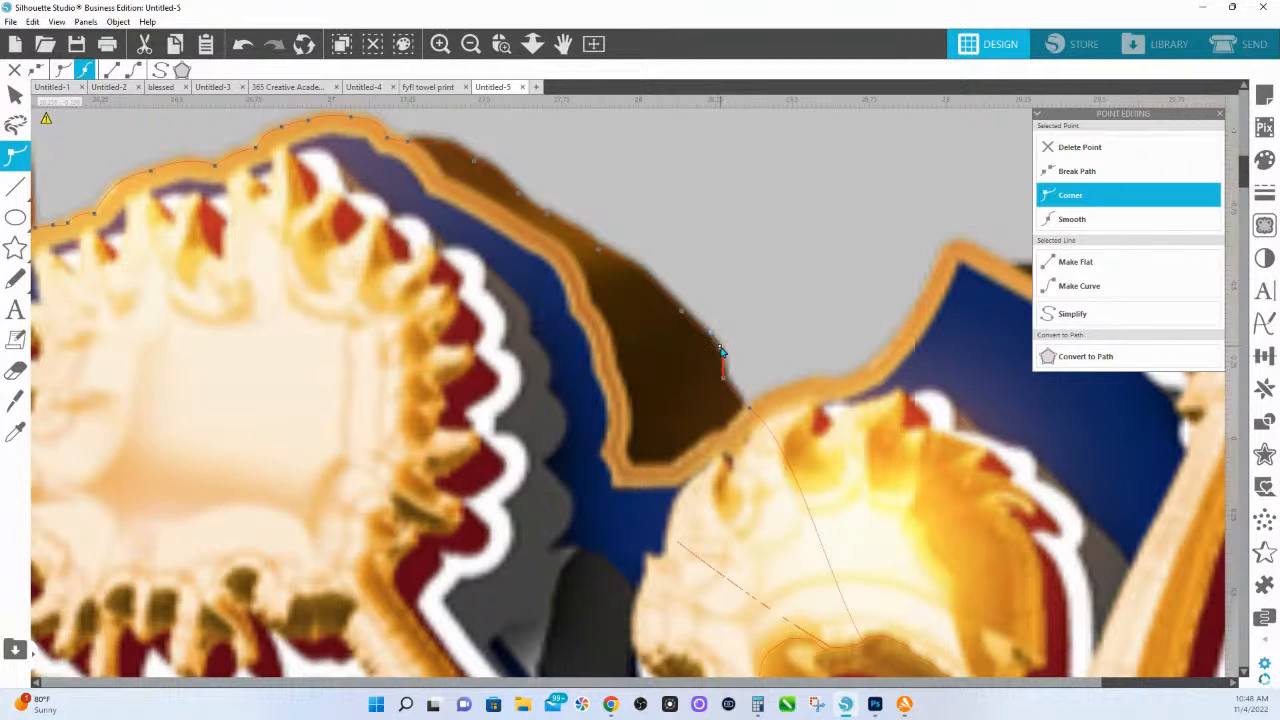
click(682, 311)
drag(687, 318, 689, 324)
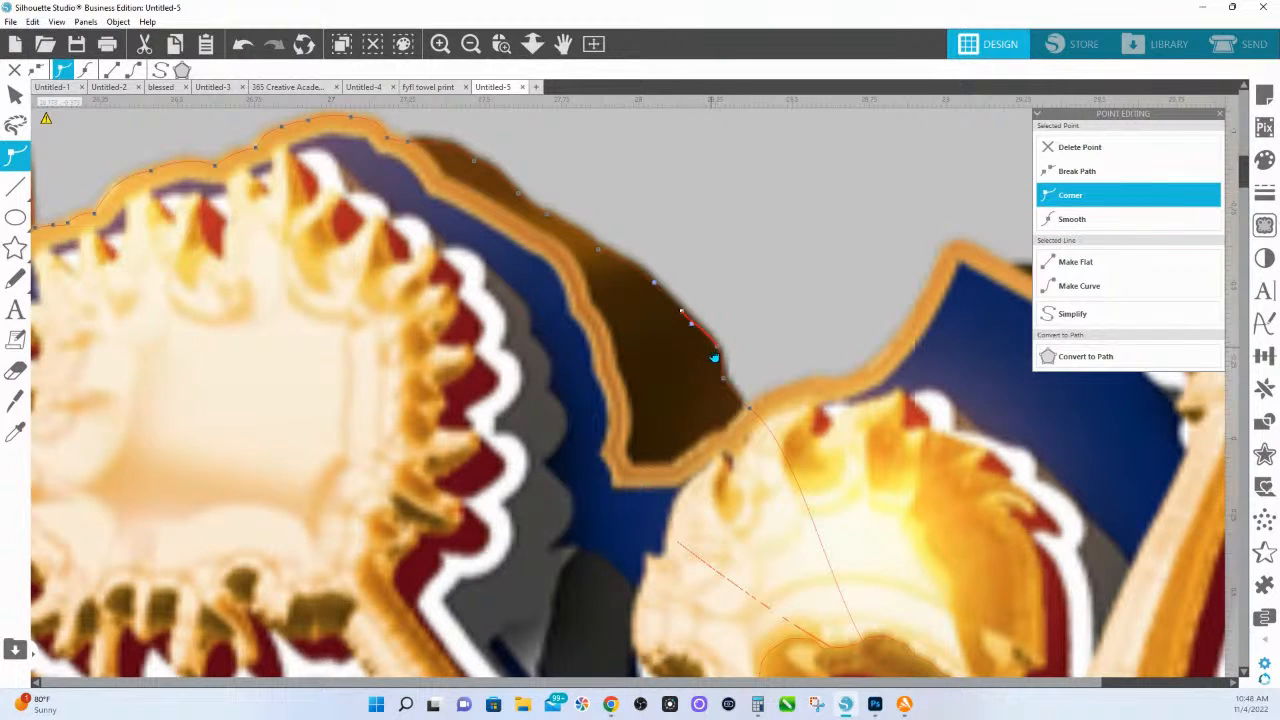
click(716, 350)
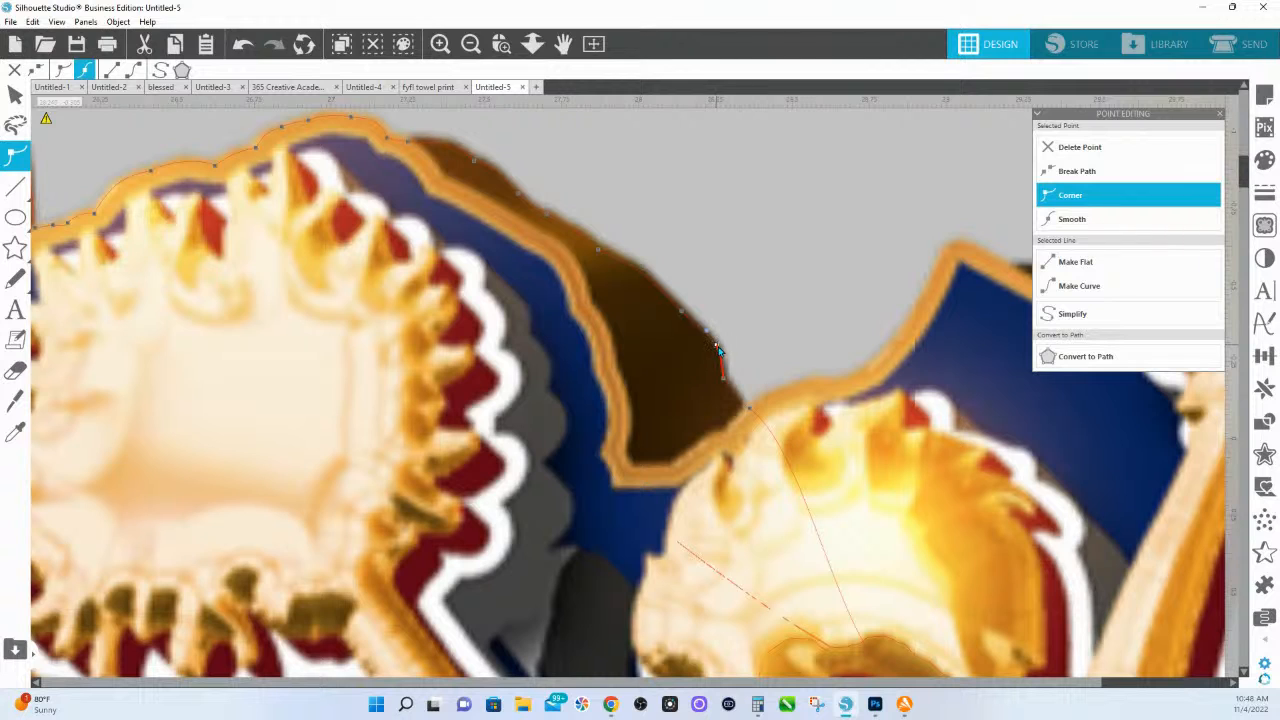
- Fit the outline point at the brown shape's lower tip, add one on the adjoining orange border, and curve the line between them along the edge
click(723, 377)
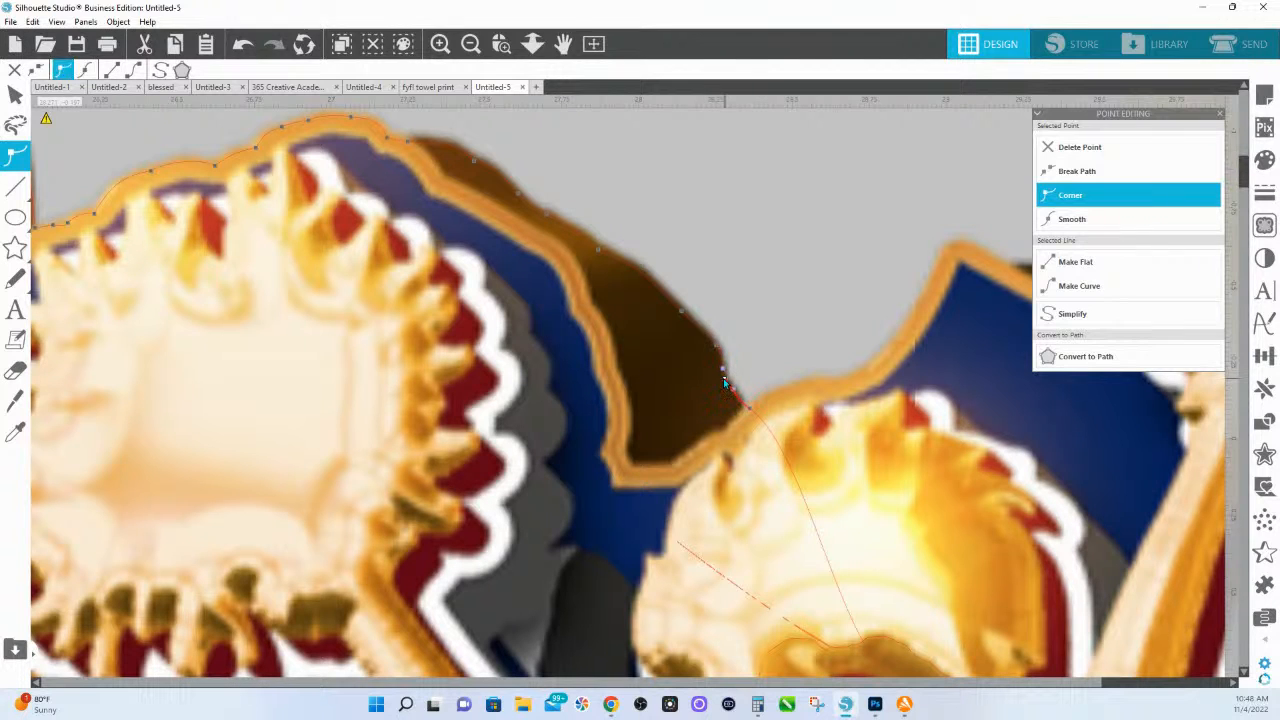
drag(750, 408, 742, 405)
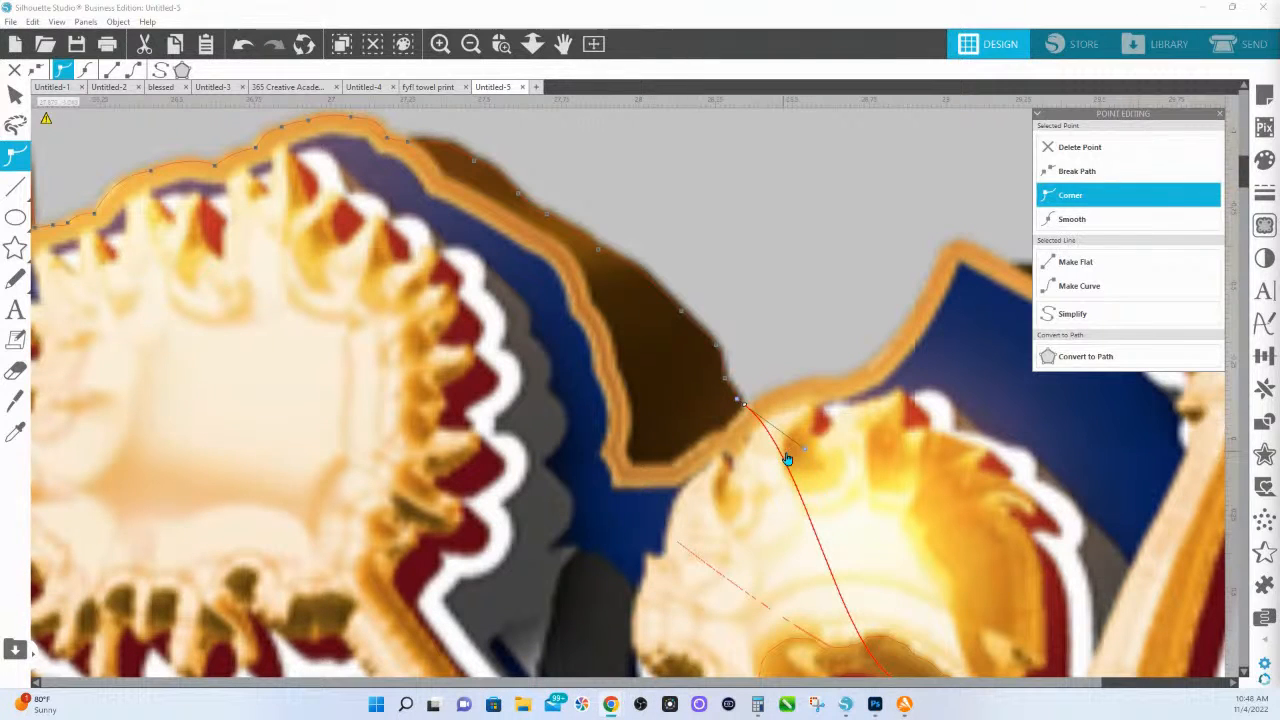
drag(741, 402, 835, 383)
click(743, 405)
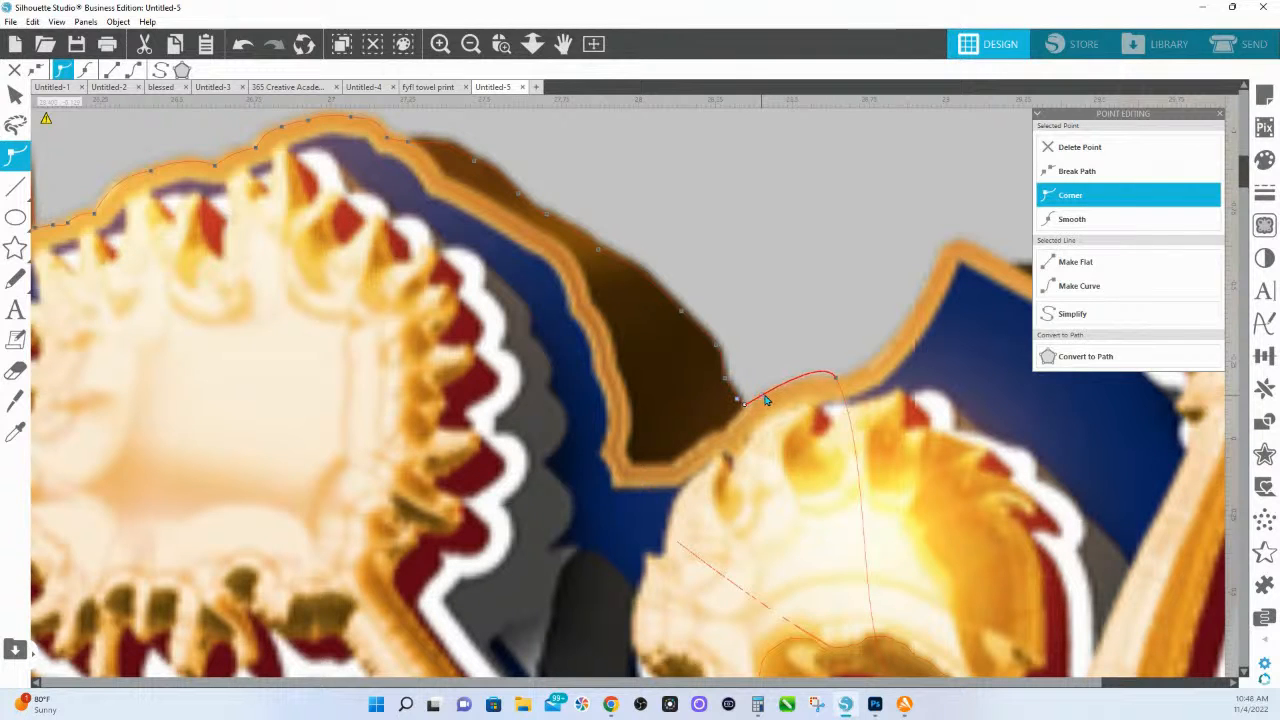
click(835, 377)
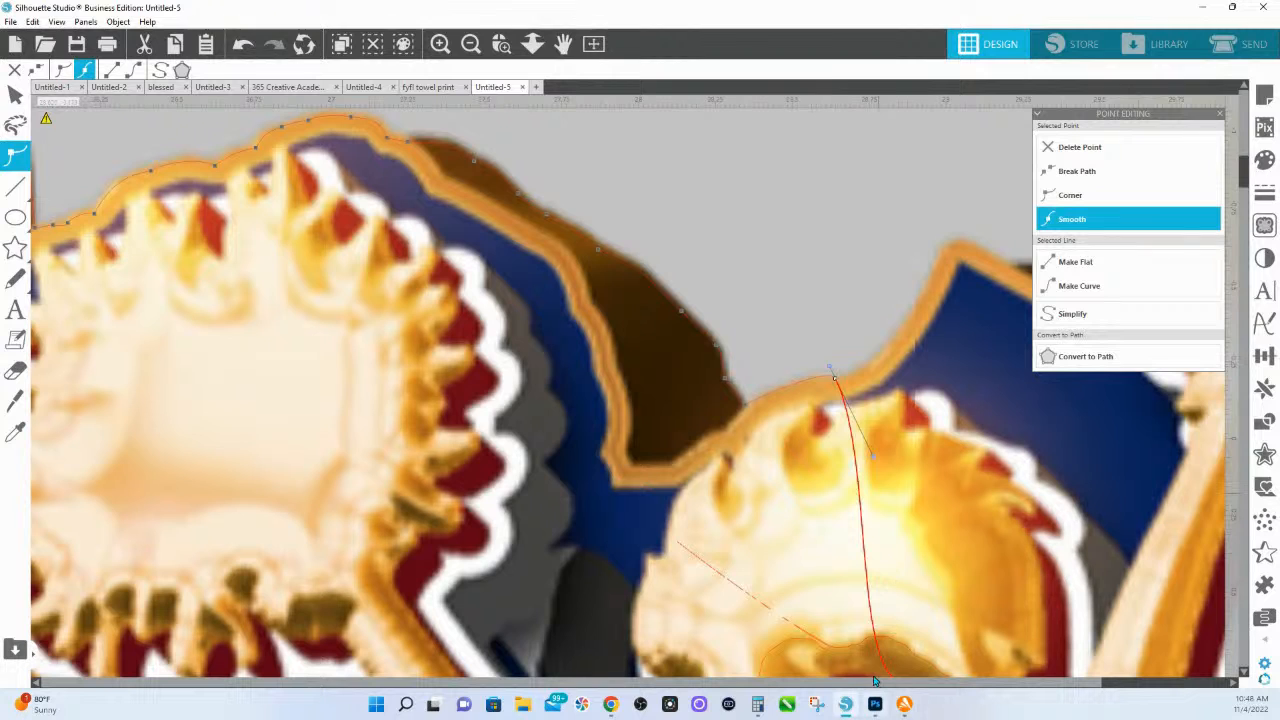
click(744, 403)
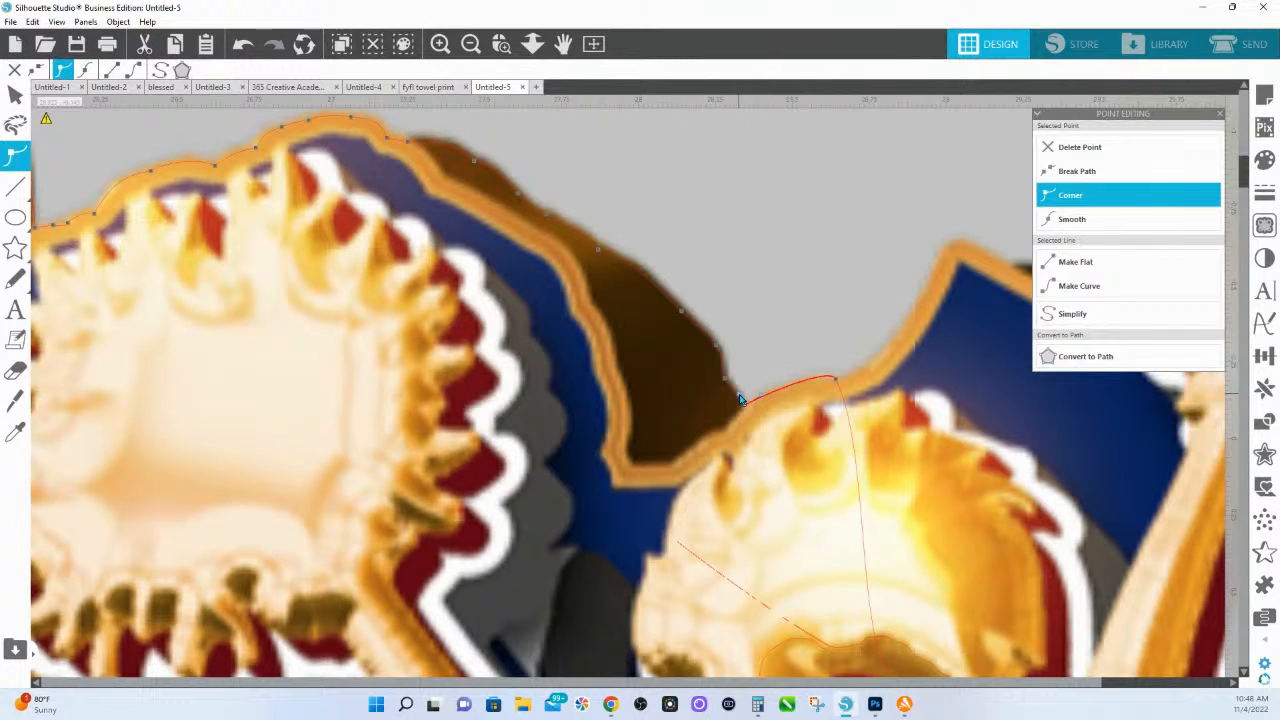
- Pull new outline points onto the orange border's slope and peak and out to the small dark wedge beside the upper pom-pom
click(597, 248)
drag(891, 516, 412, 276)
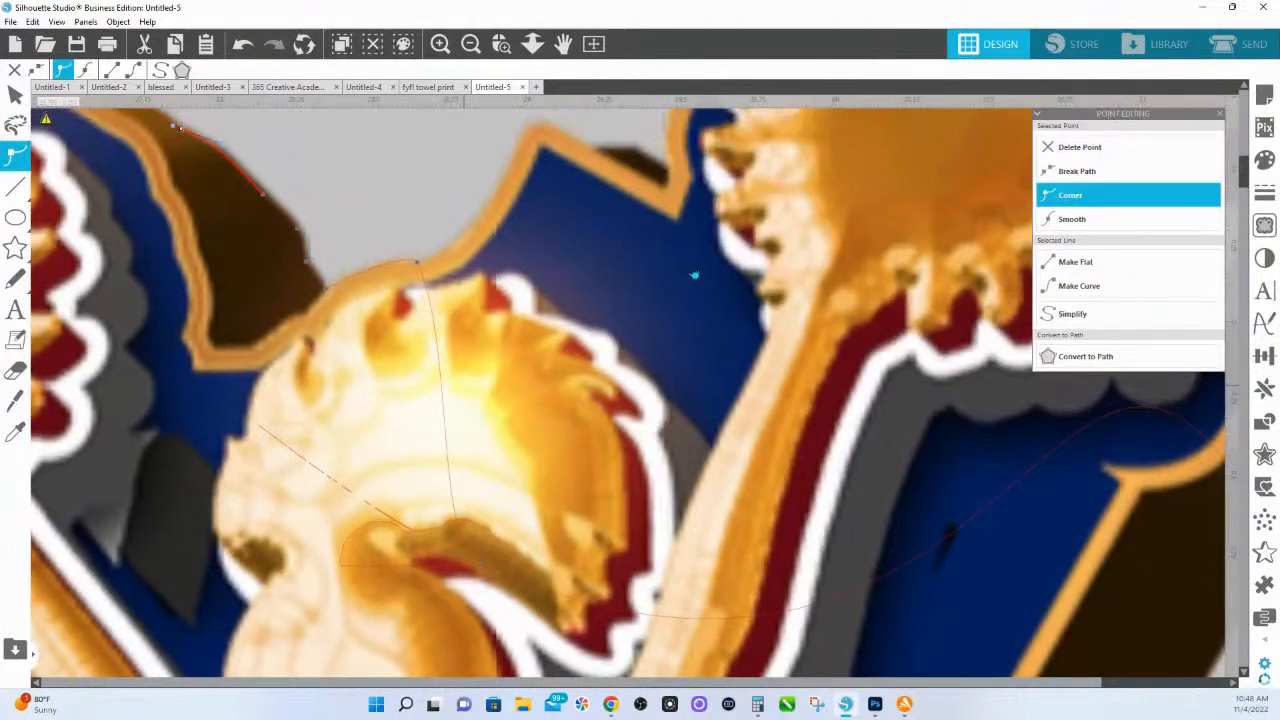
scroll(593, 379, down, 5)
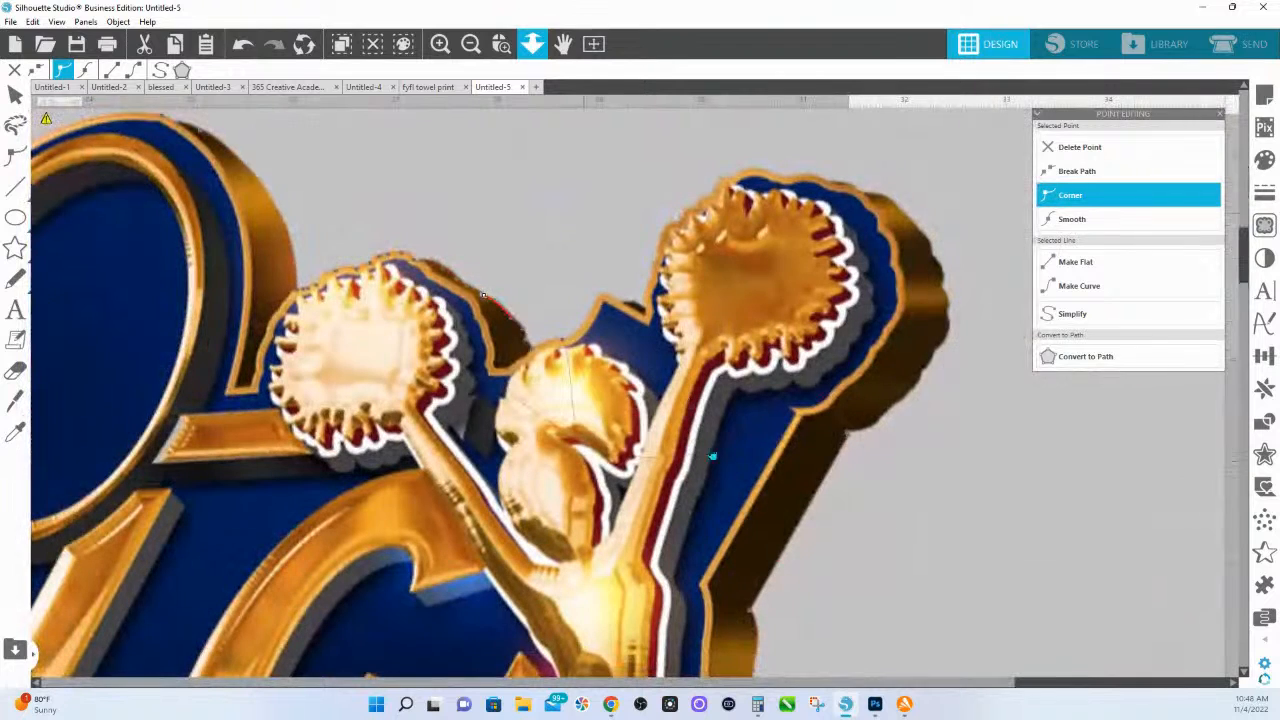
drag(693, 457, 619, 302)
drag(614, 383, 593, 303)
drag(589, 445, 580, 326)
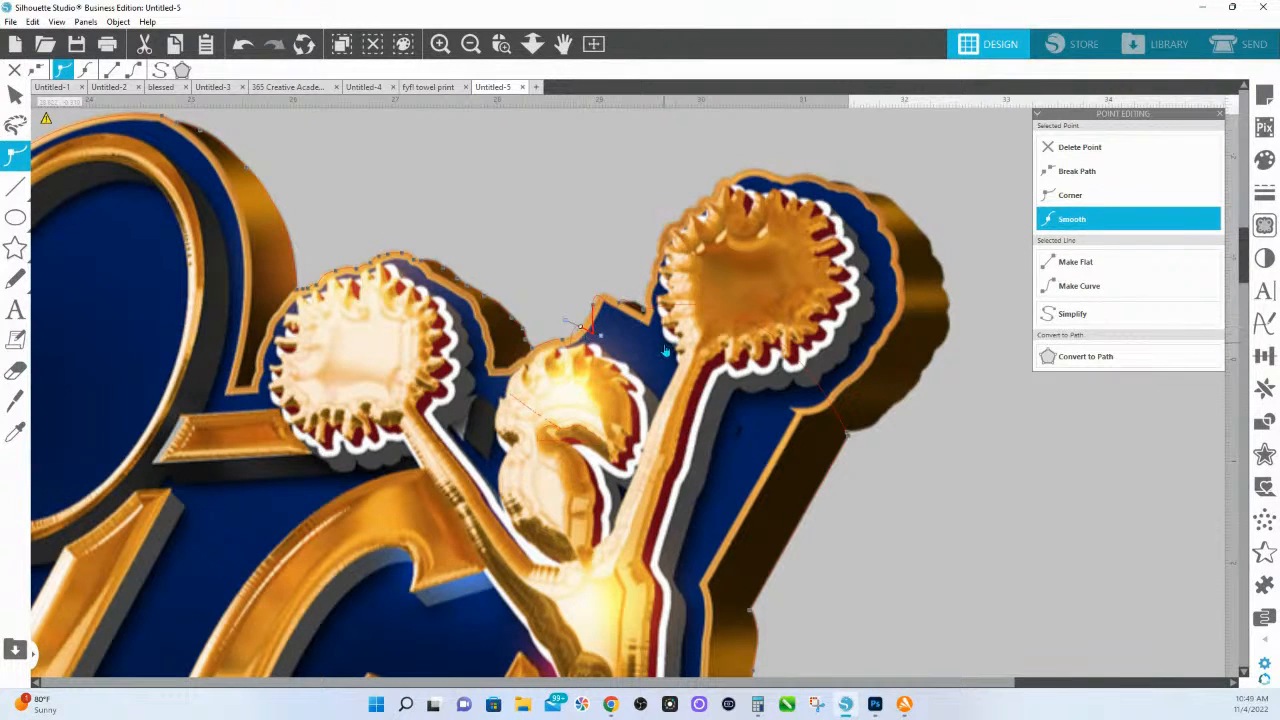
- Convert the new points between the middle figure and the dark wedge to corner points
drag(552, 246, 685, 354)
click(1060, 199)
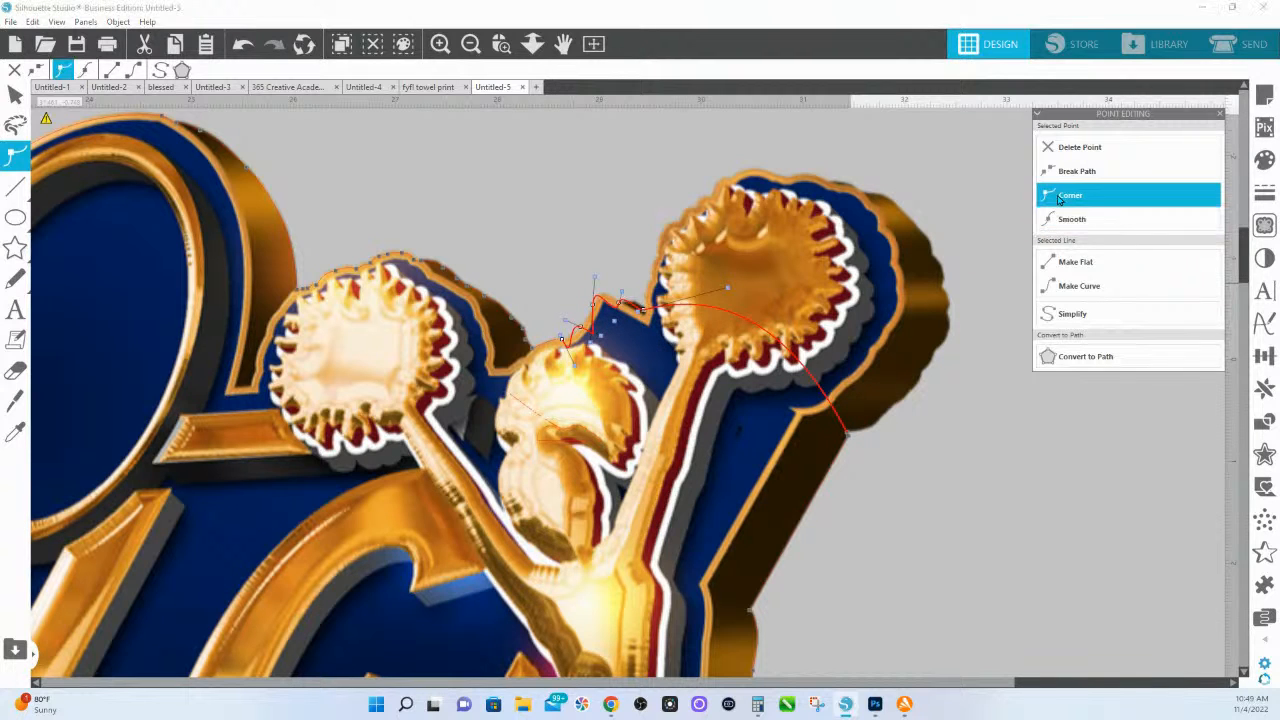
click(848, 440)
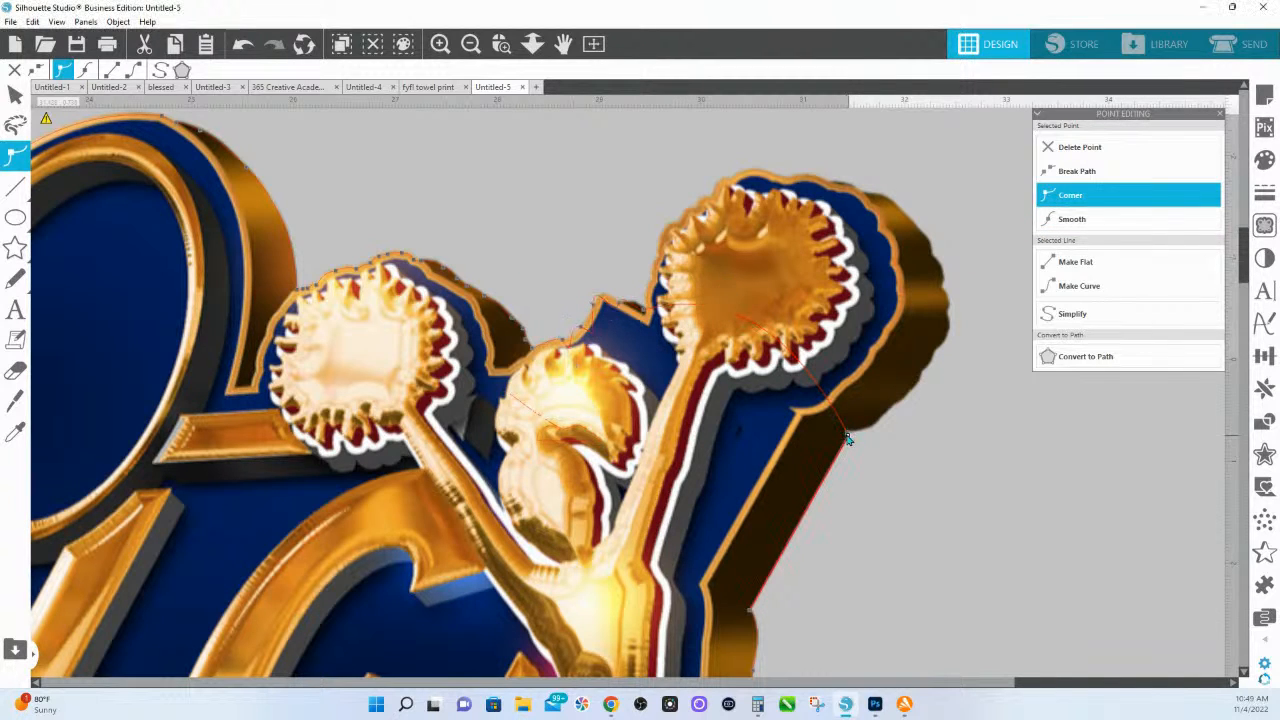
- Adjust the curve between the points at the foot of the orange border's slope to follow its edge
click(502, 44)
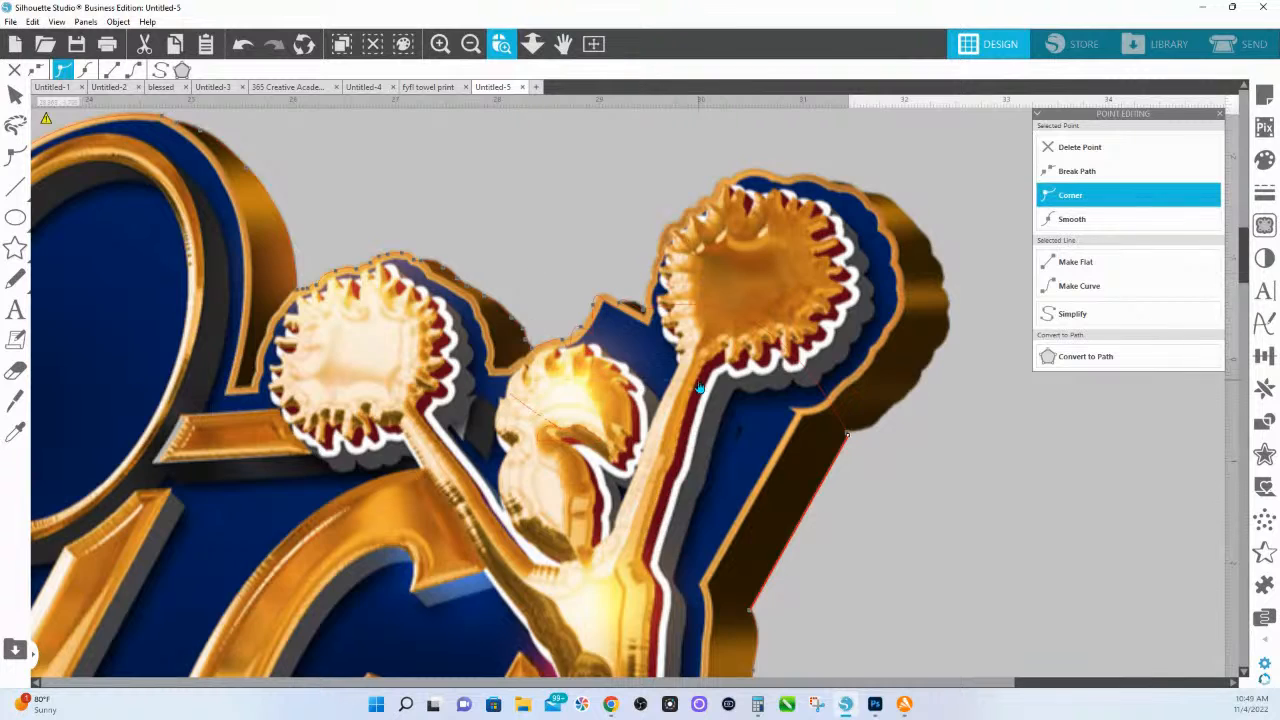
drag(530, 272, 700, 386)
click(400, 441)
drag(455, 426, 466, 396)
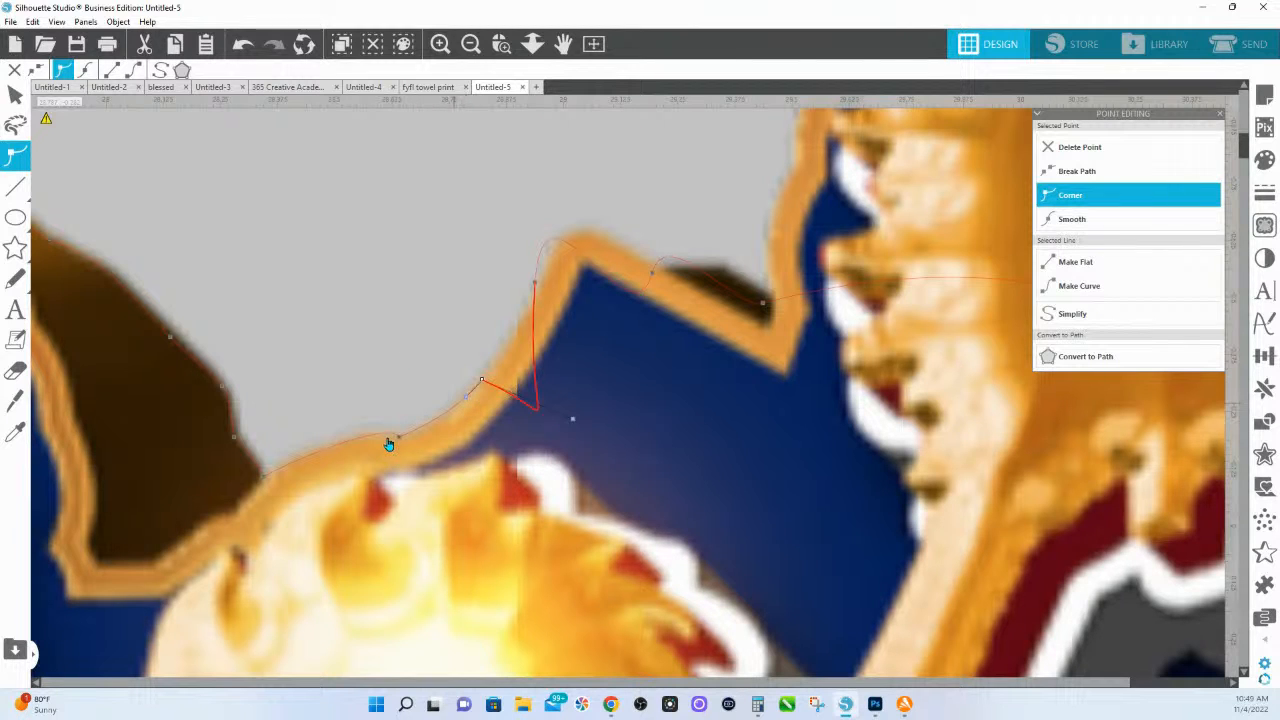
click(400, 439)
drag(372, 432, 348, 433)
click(414, 412)
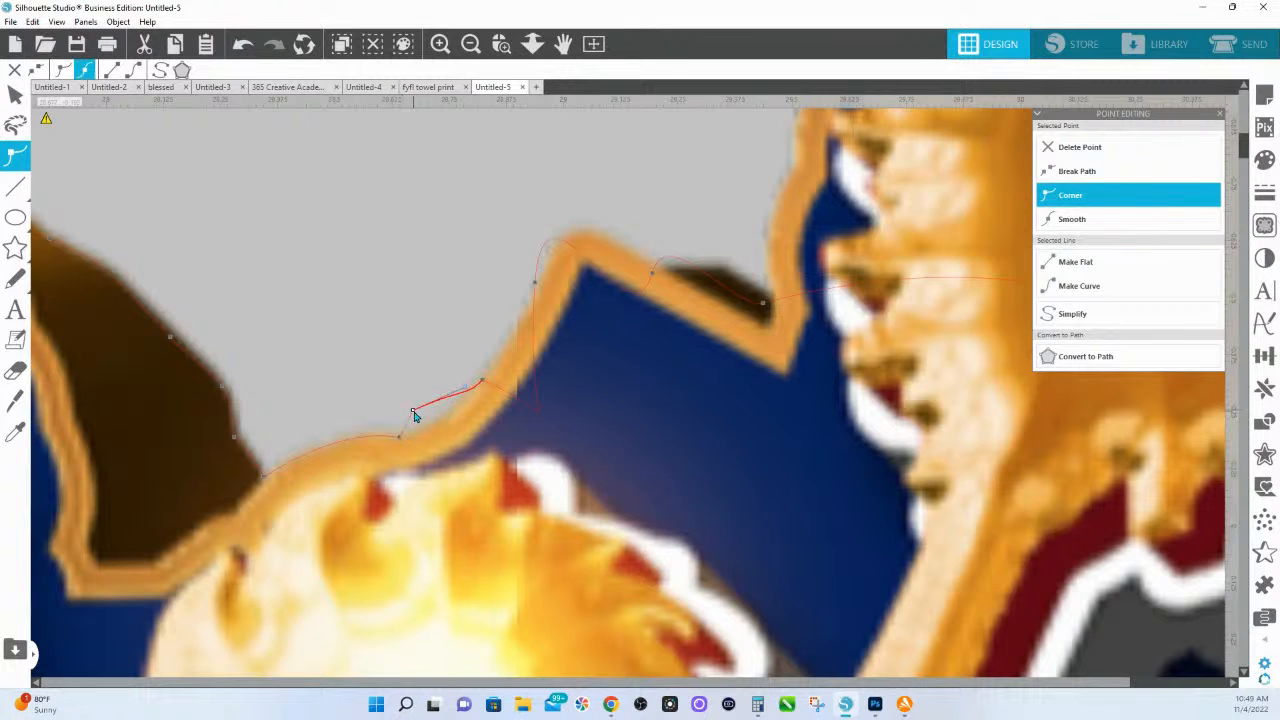
click(1076, 155)
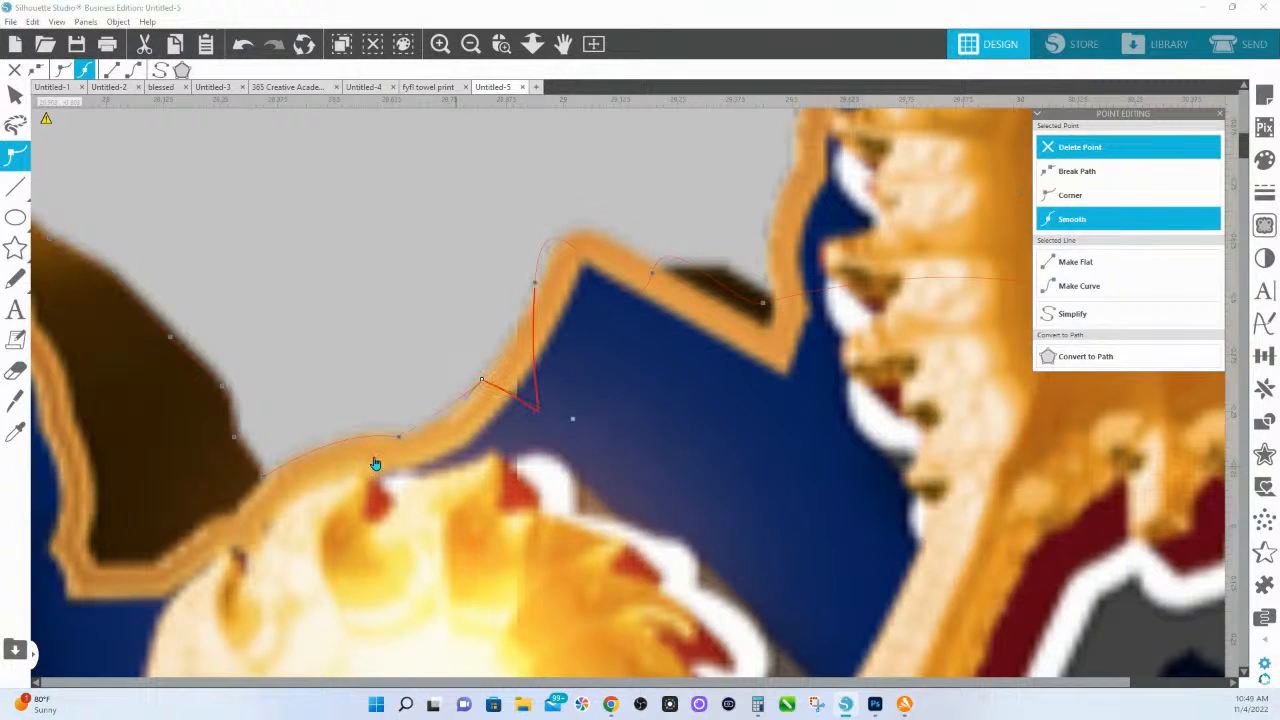
- Move the point at the orange border's lower bend along the edge and reshape the curves on both sides with its handles
drag(402, 437, 353, 424)
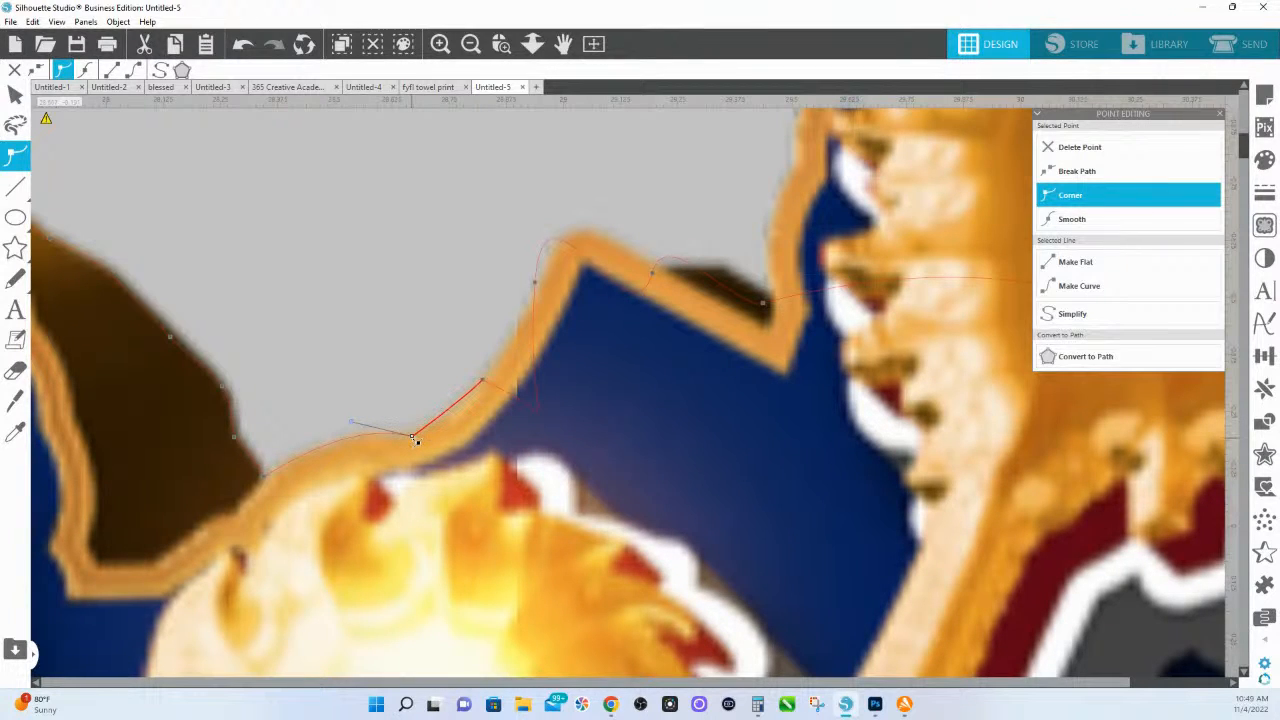
click(1088, 220)
click(1070, 195)
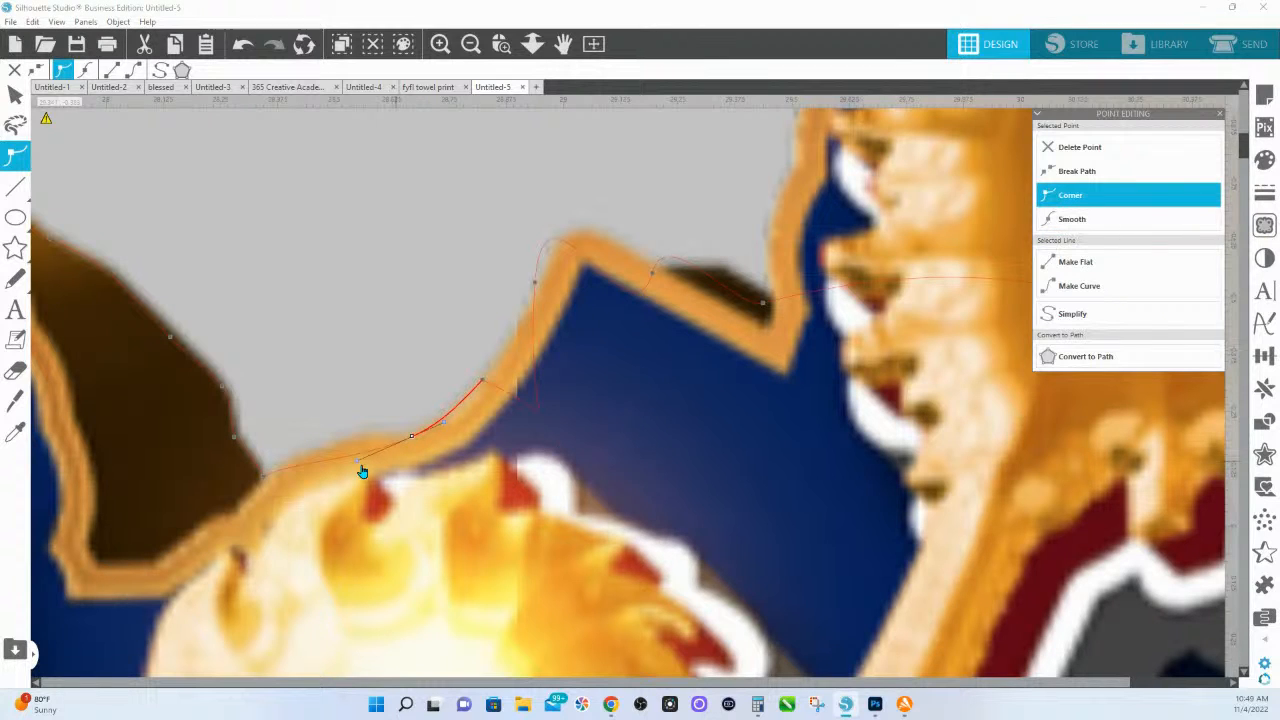
drag(360, 448, 348, 424)
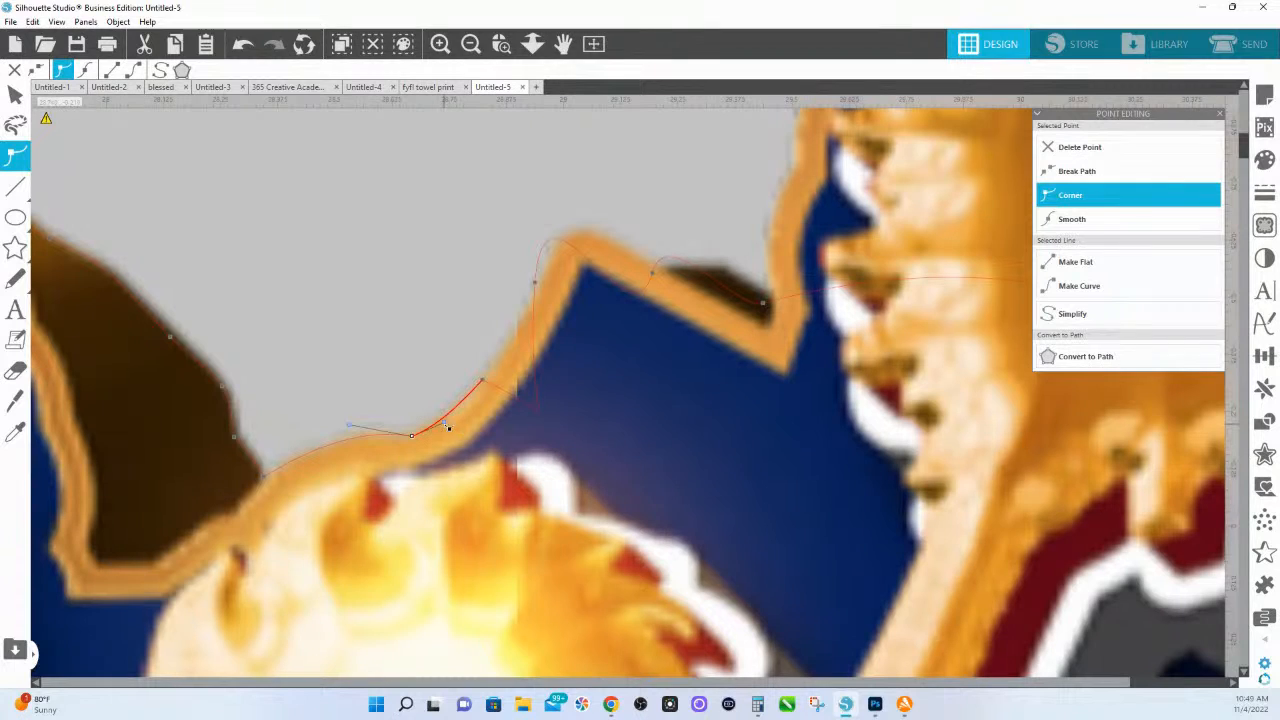
- Fit the points on the orange border's slope and the curve between them to its outer edge
drag(486, 384, 508, 343)
drag(537, 285, 533, 441)
drag(547, 374, 537, 323)
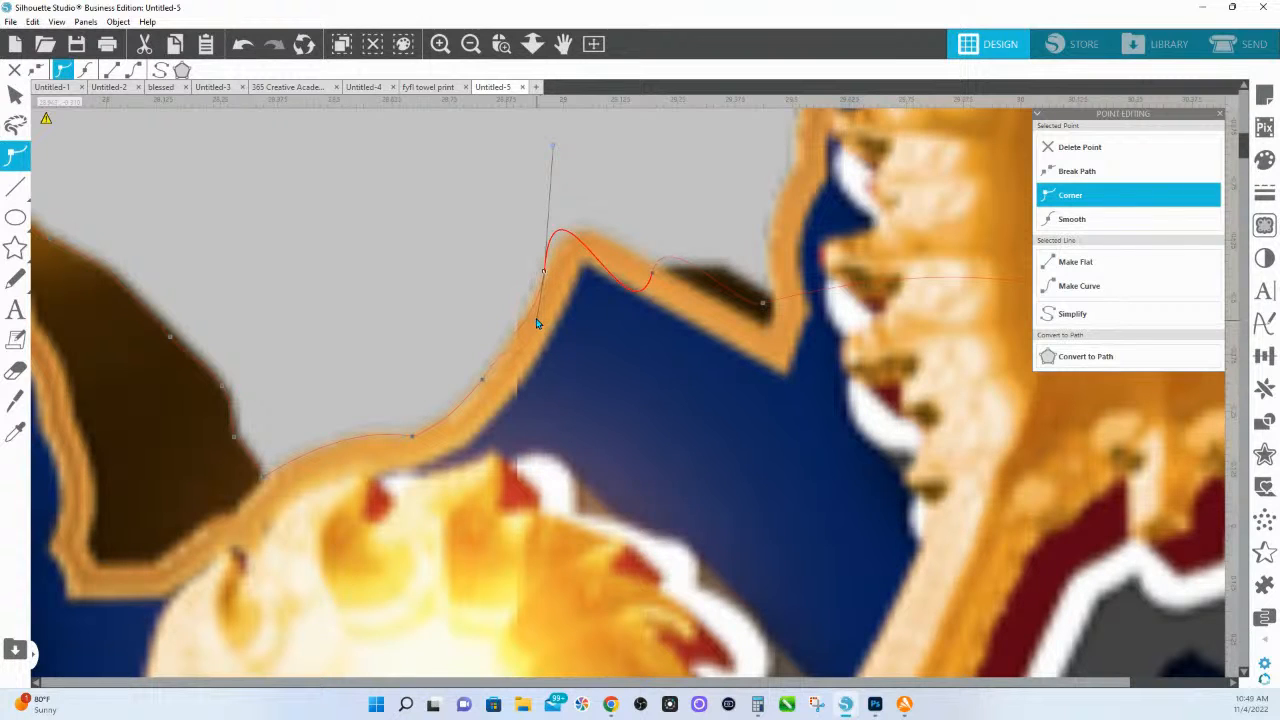
click(484, 383)
- Try to fit the outline around the orange border's peak with an added point at its tip
click(547, 272)
click(580, 231)
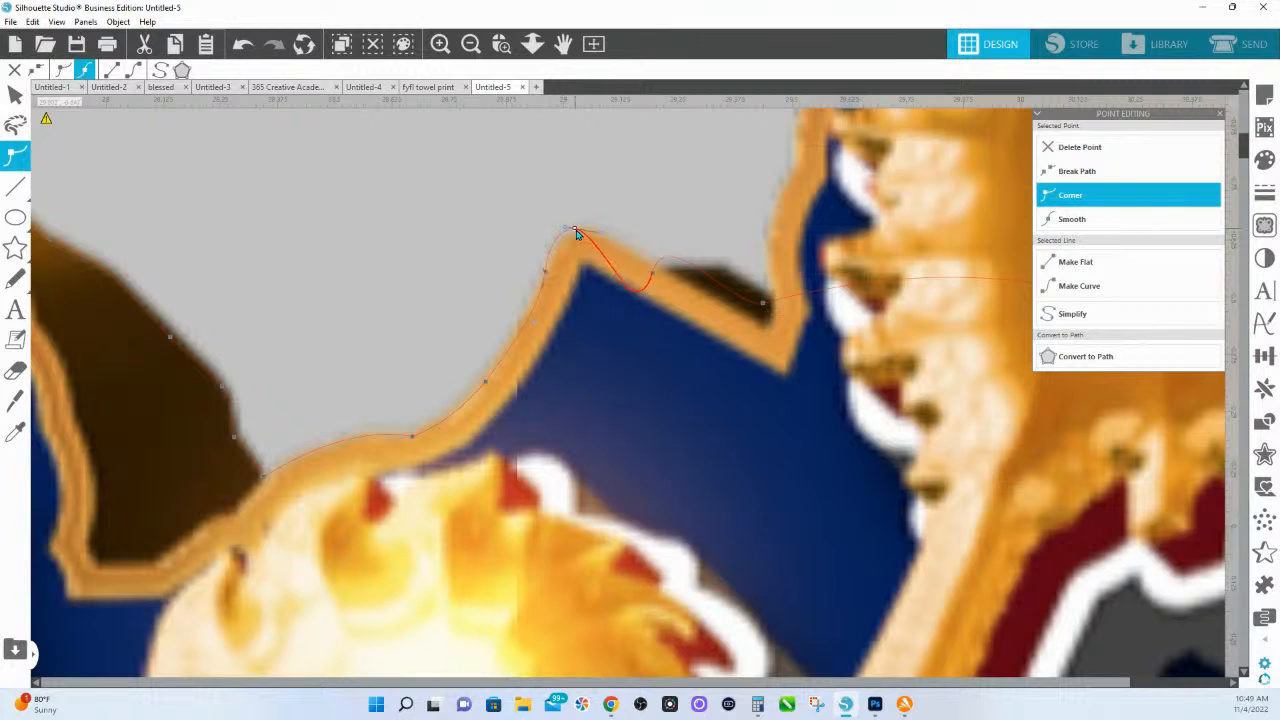
drag(584, 231, 572, 228)
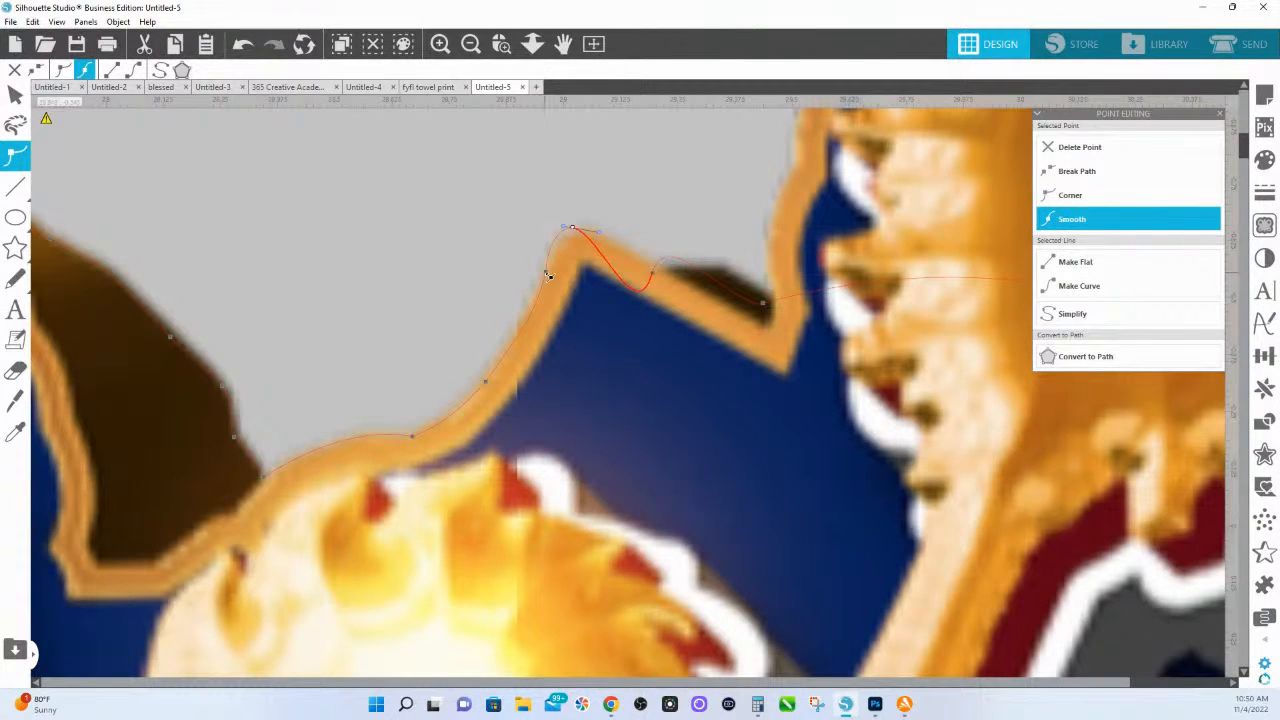
click(548, 279)
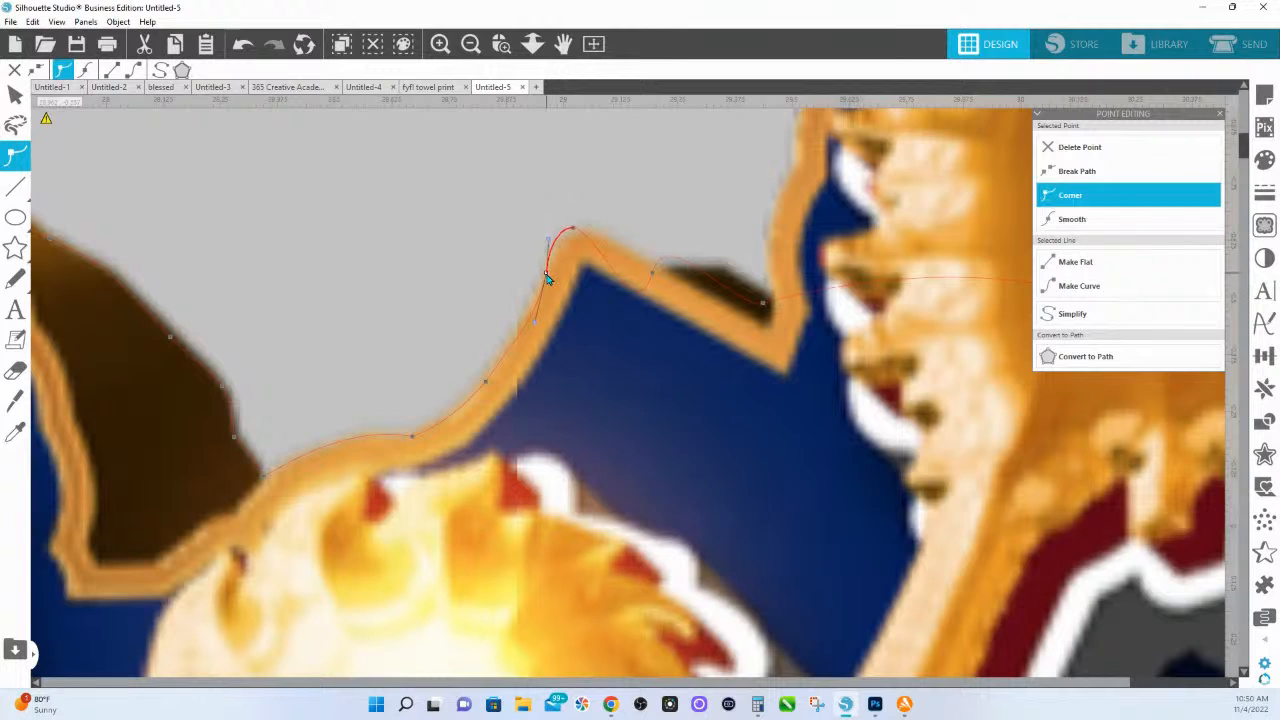
drag(575, 230, 575, 234)
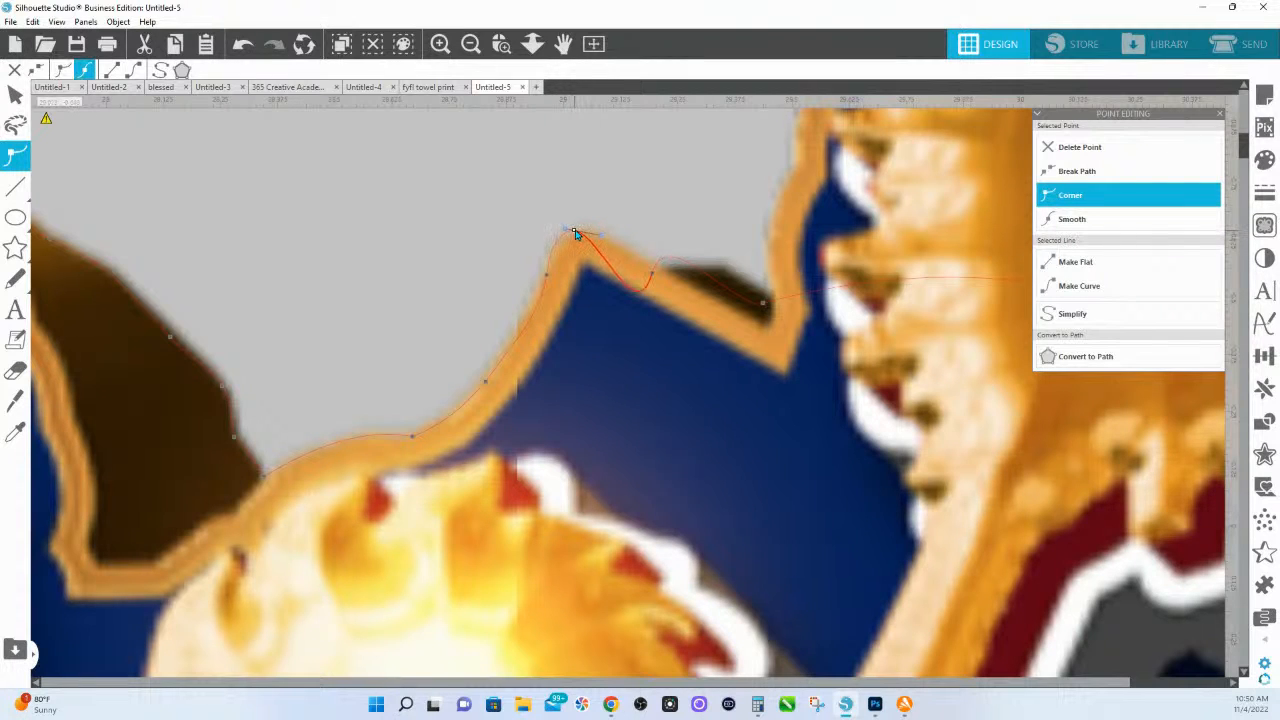
click(549, 279)
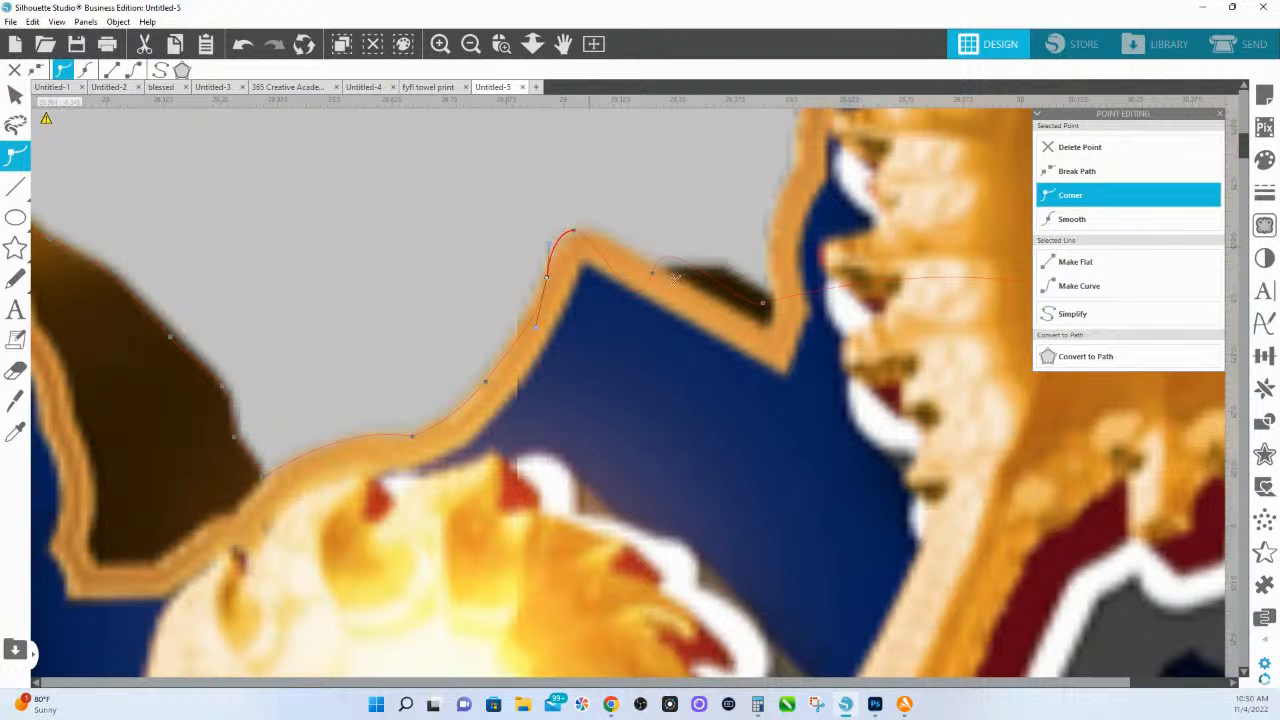
- Fit the curve between the orange border's peak and the dark wedge, and fine-tune the points at the peak and just below it
click(655, 275)
drag(637, 327, 620, 245)
click(577, 234)
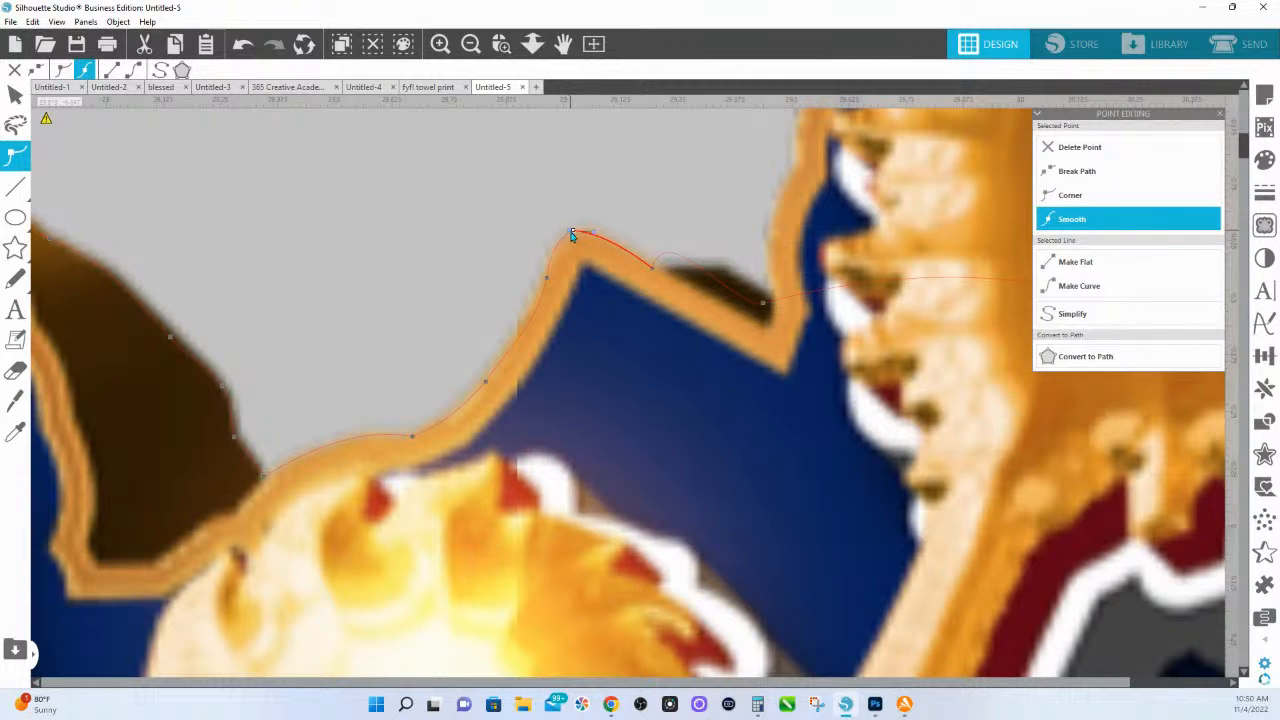
click(548, 277)
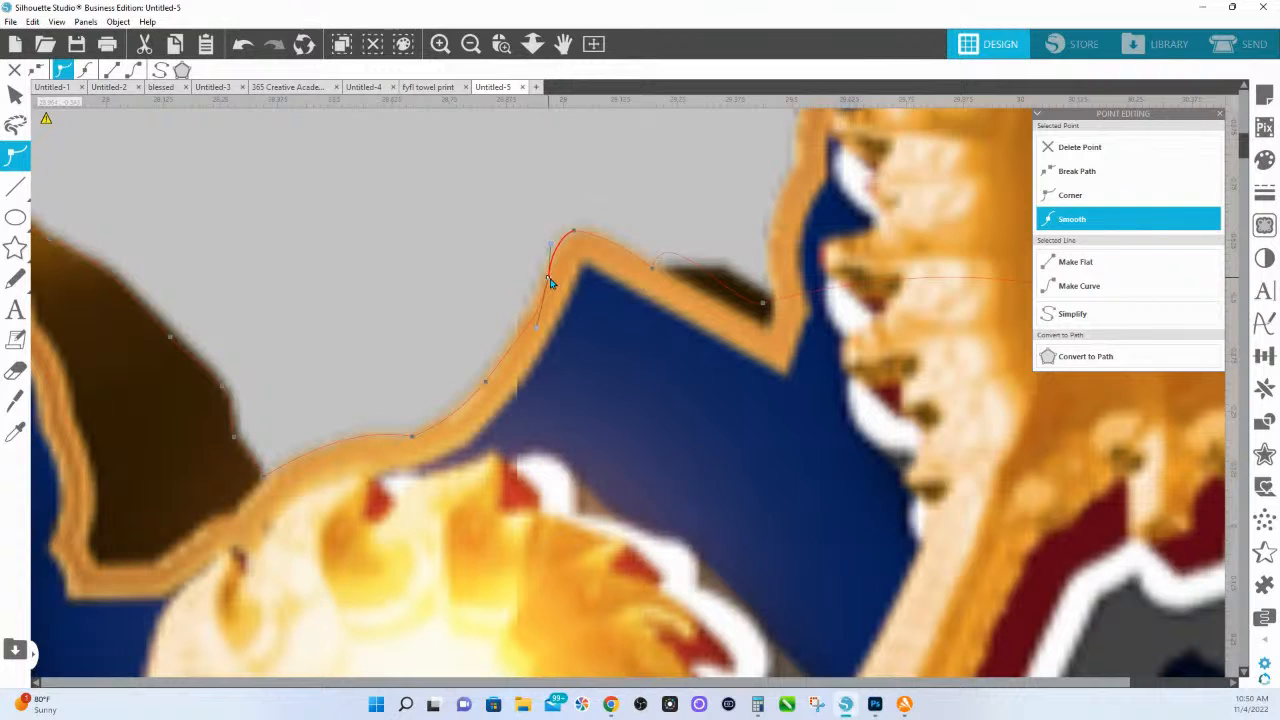
click(572, 232)
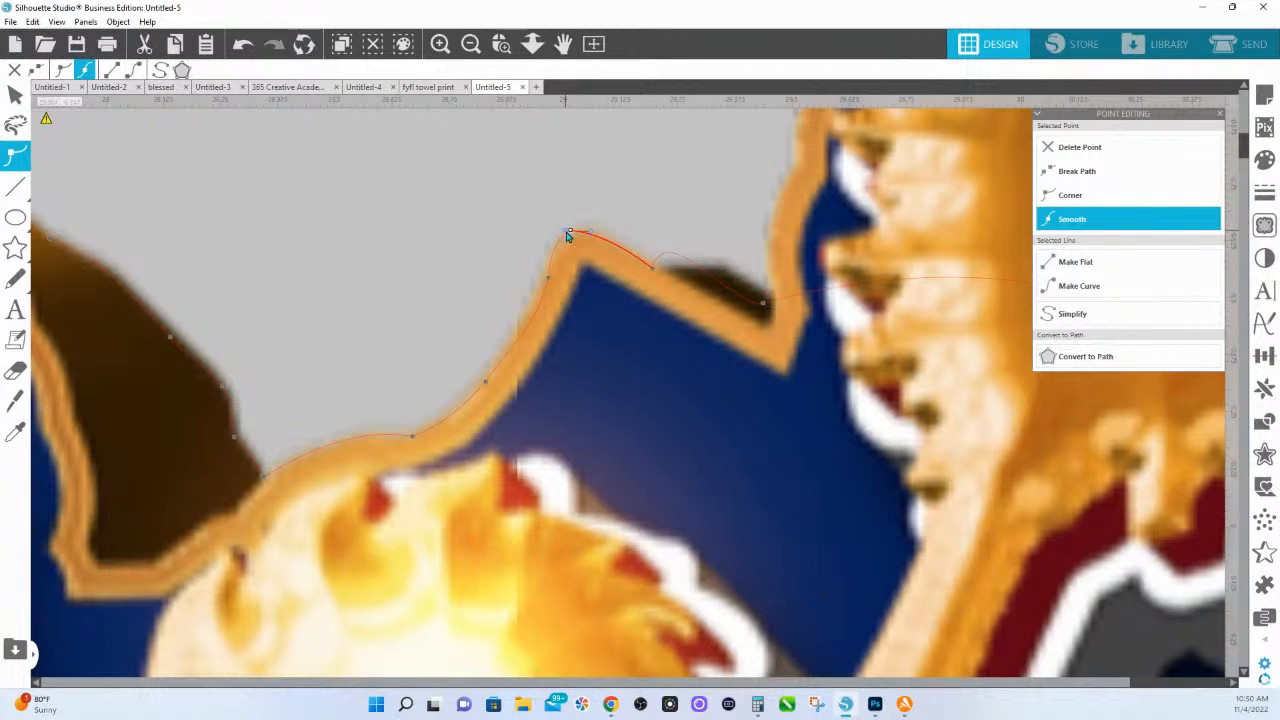
click(550, 280)
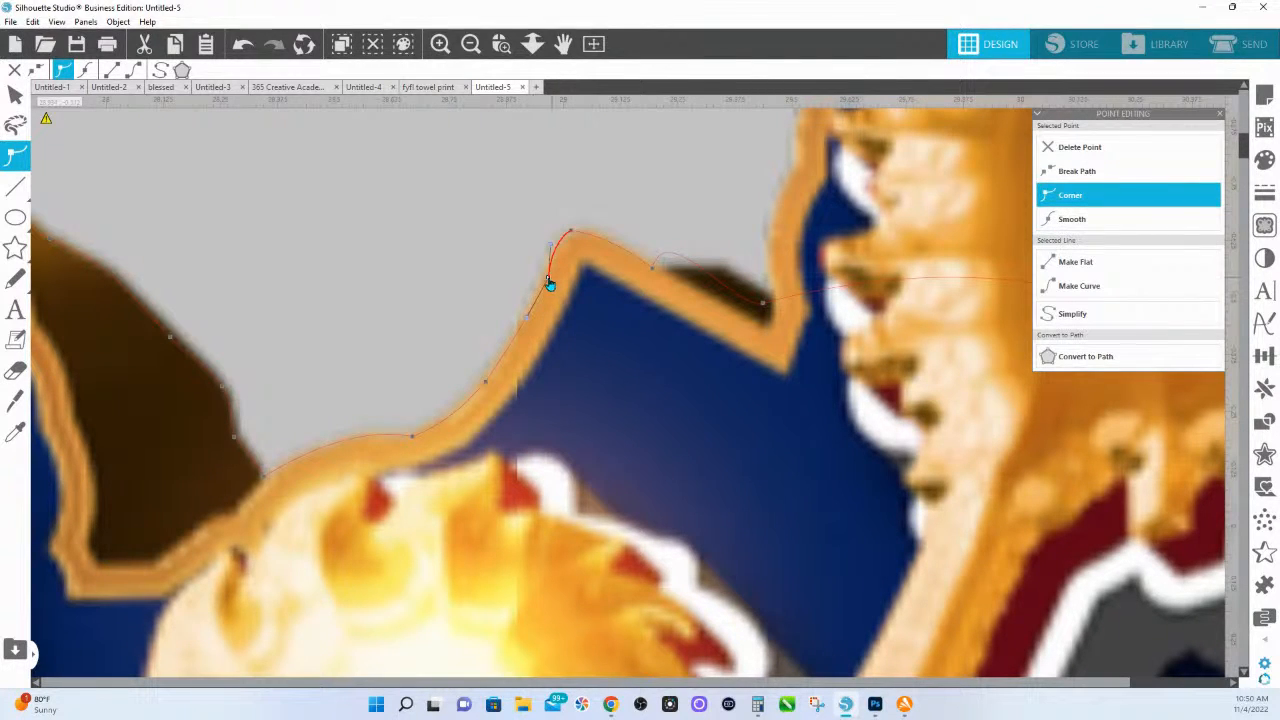
drag(547, 278, 544, 281)
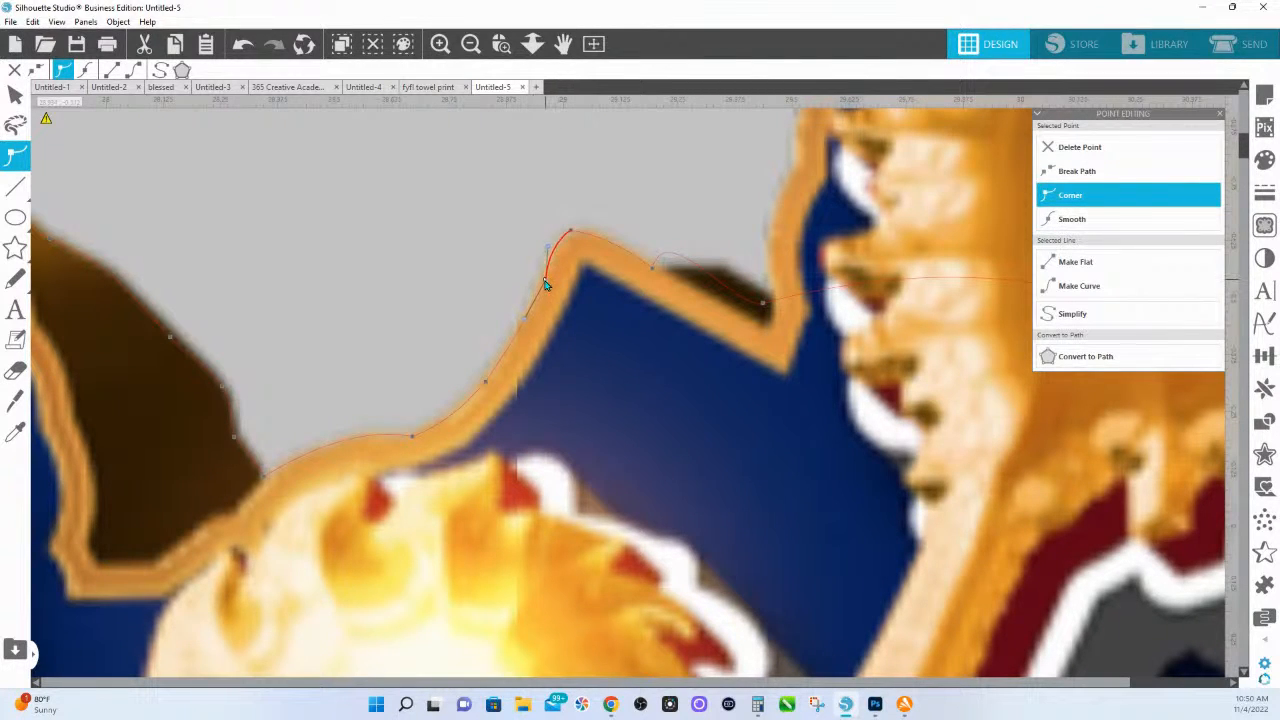
click(570, 233)
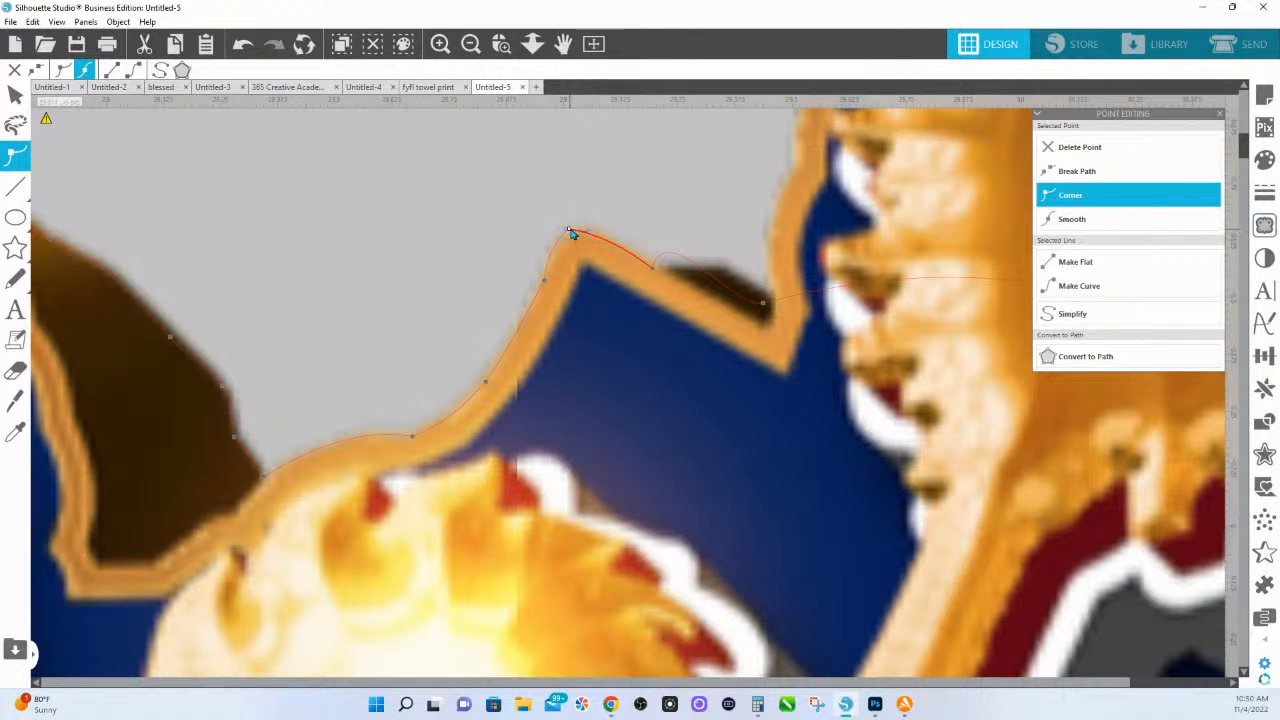
- Delete the point at the orange border's peak and round the outline over it using the neighbouring points' handles
click(1097, 150)
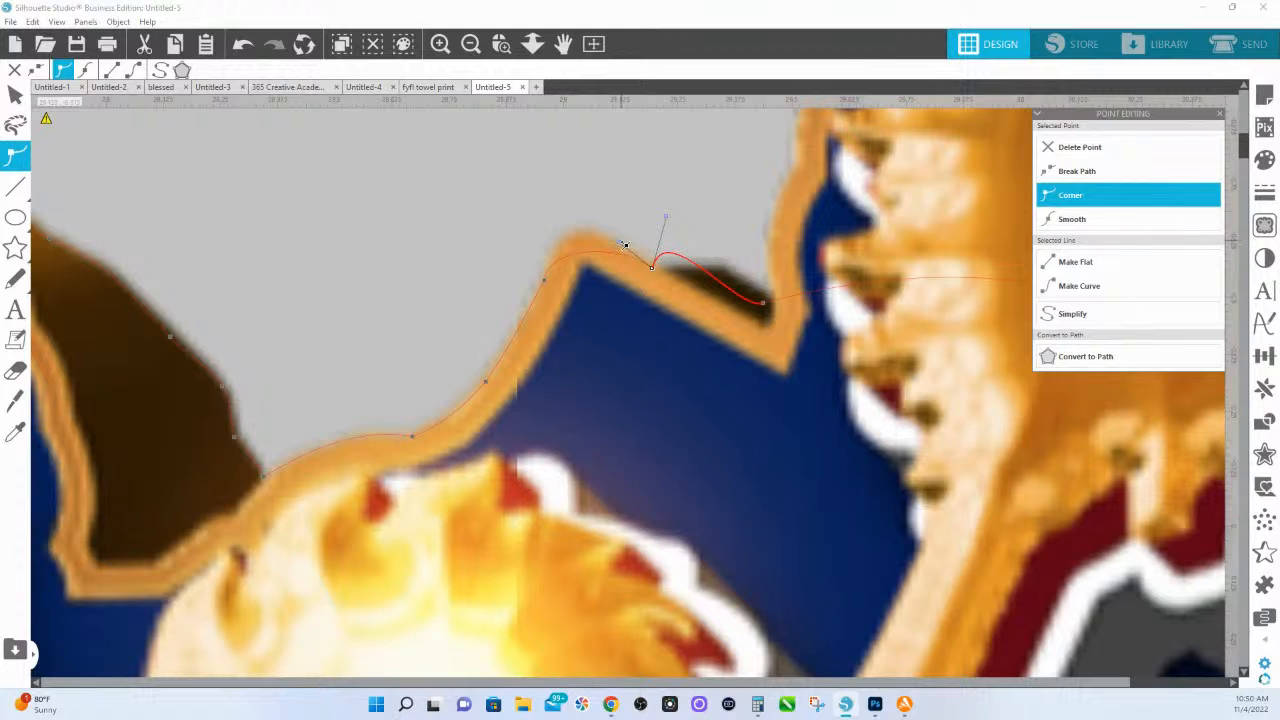
drag(614, 233, 551, 191)
click(545, 283)
drag(548, 252, 563, 251)
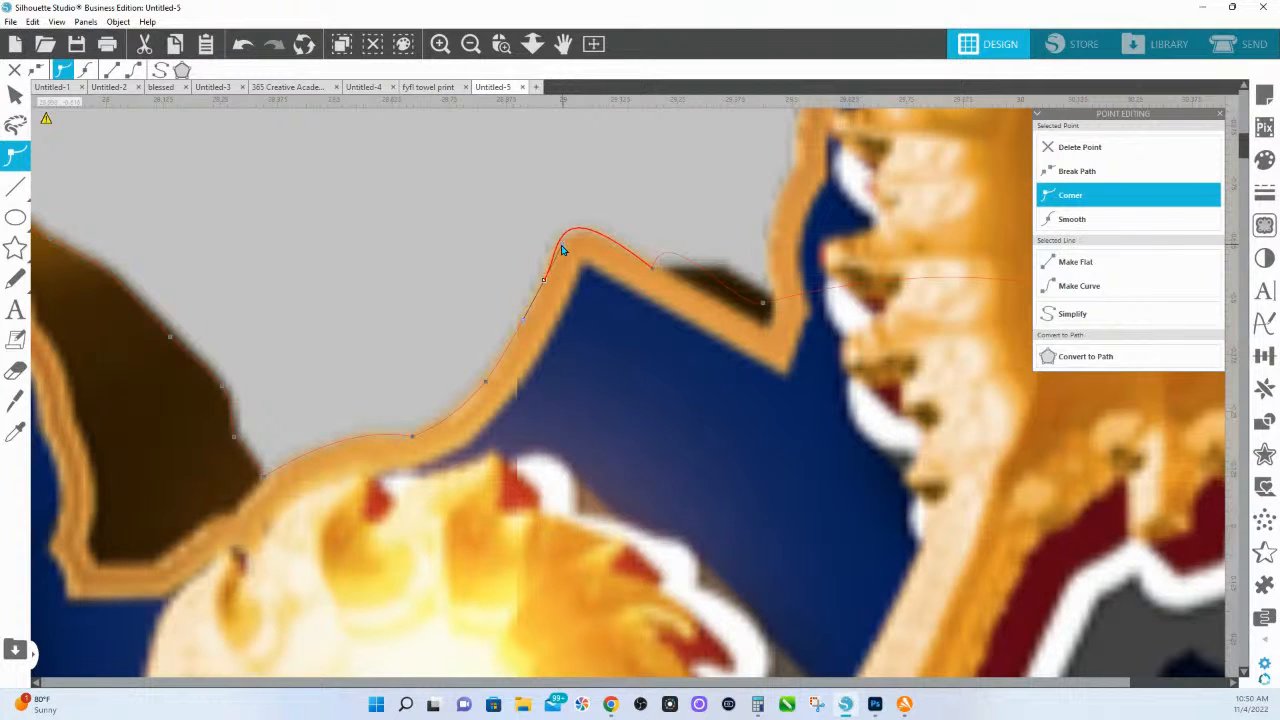
- Move the point at the start of the dark wedge along the border's edge and refine the curve handles around it
click(652, 267)
drag(555, 189, 557, 200)
drag(657, 268, 663, 277)
drag(572, 204, 555, 193)
drag(680, 221, 679, 229)
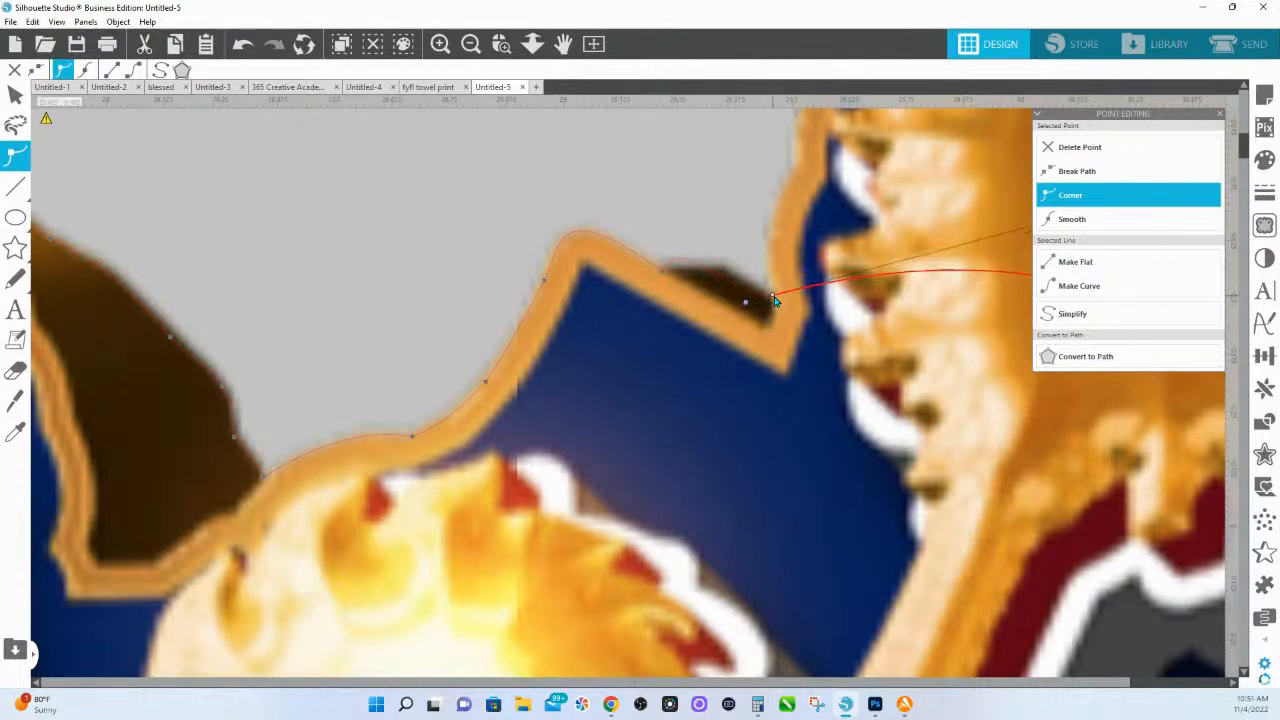
- Add a point at the top bend of the small dark wedge, make it a corner and fit its handles to the edge
click(722, 280)
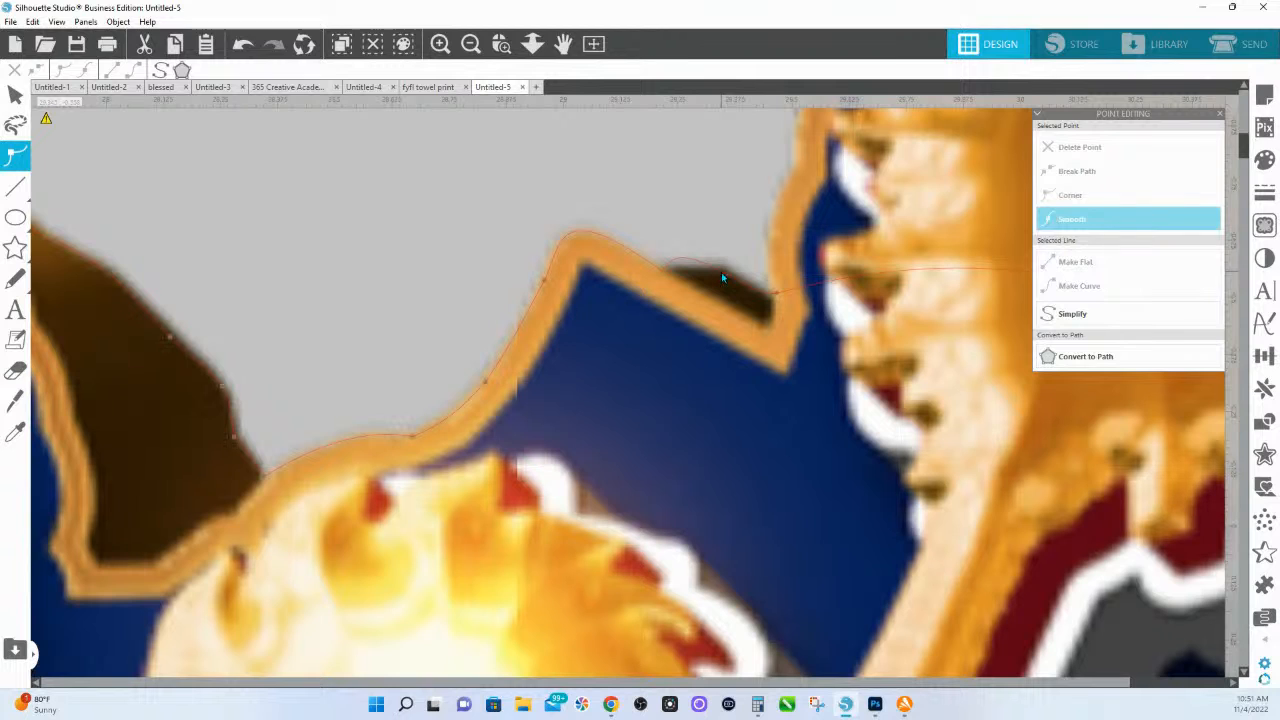
click(664, 271)
drag(673, 249, 682, 266)
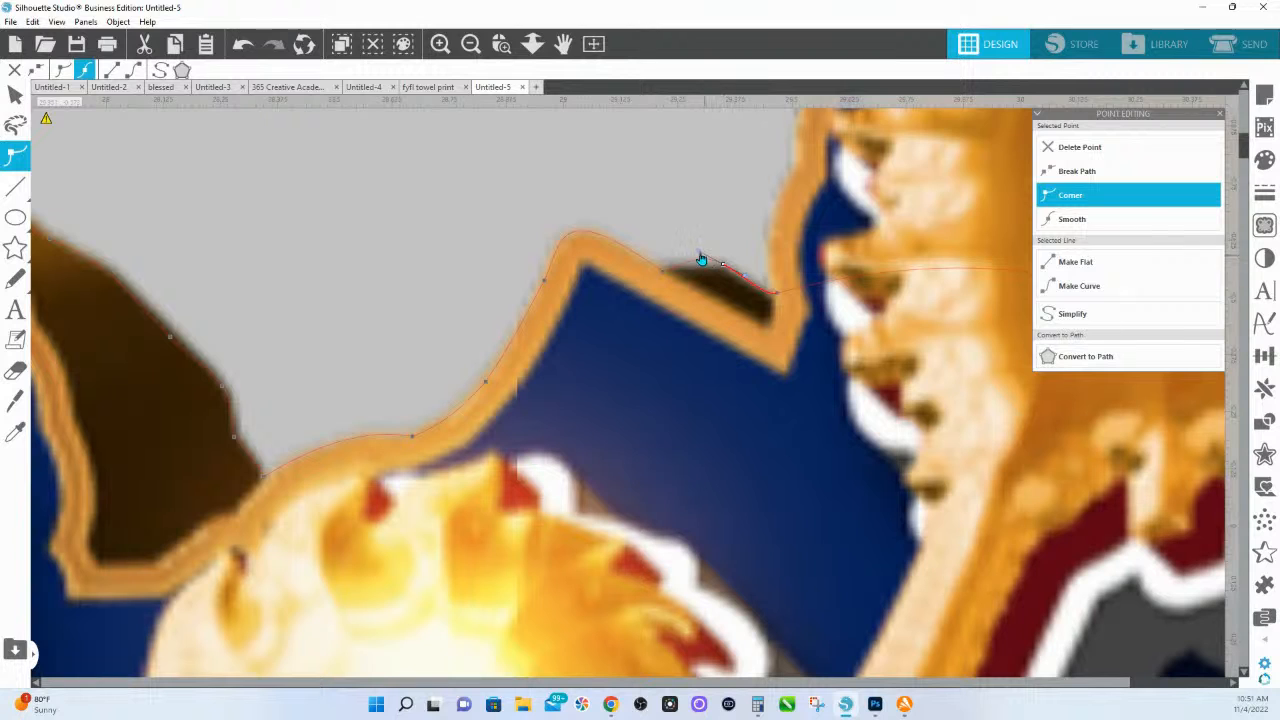
click(705, 263)
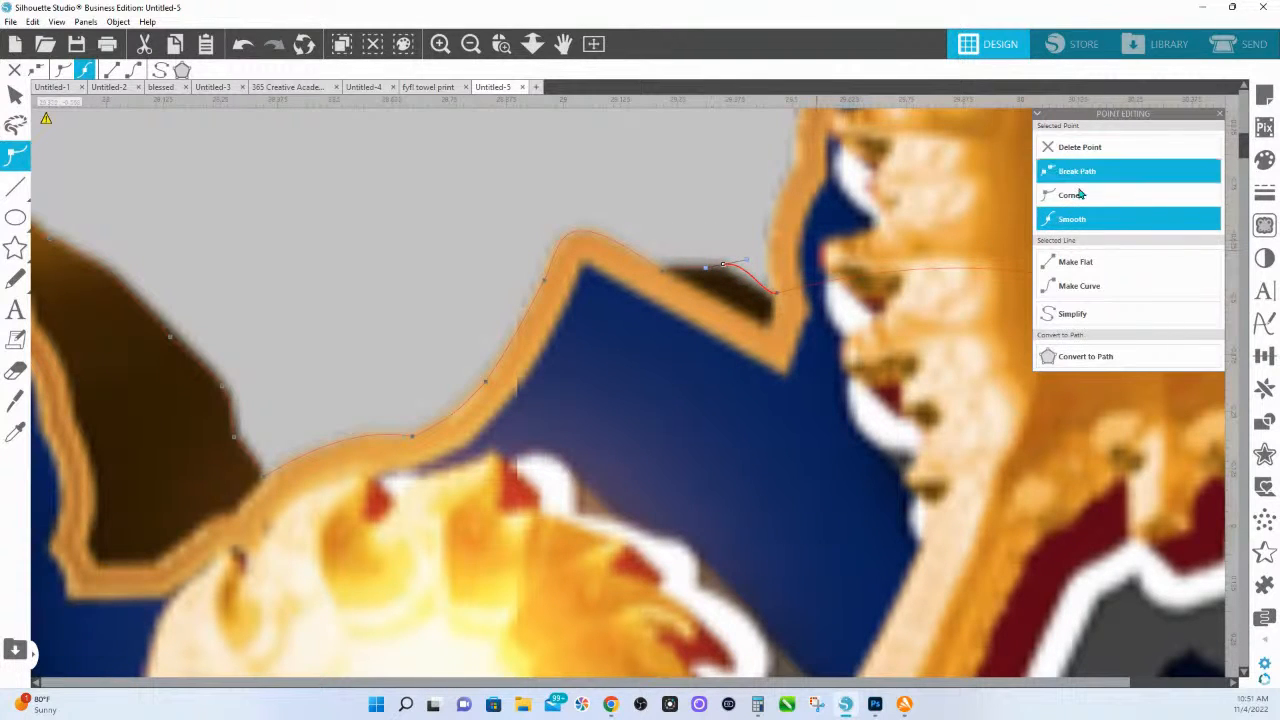
click(1070, 195)
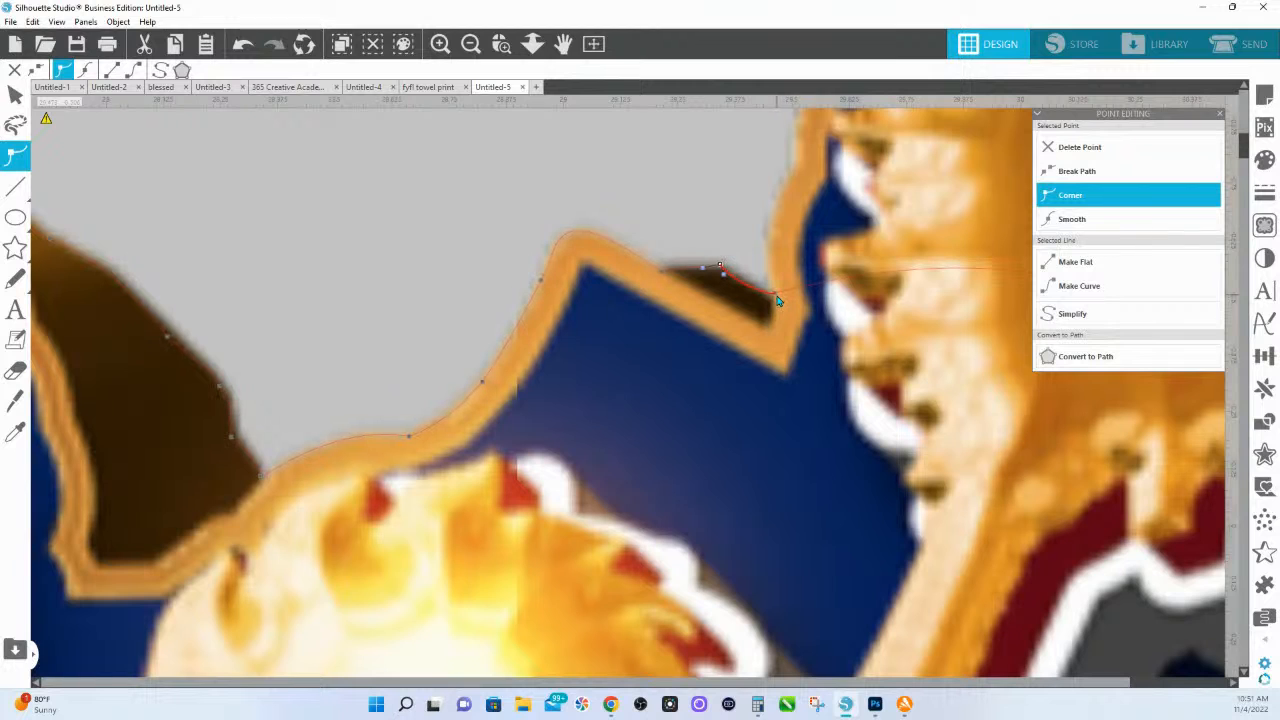
- Undo the outline's accidental shift and fine-tune the corner point and curve where the dark wedge meets the orange border
click(245, 45)
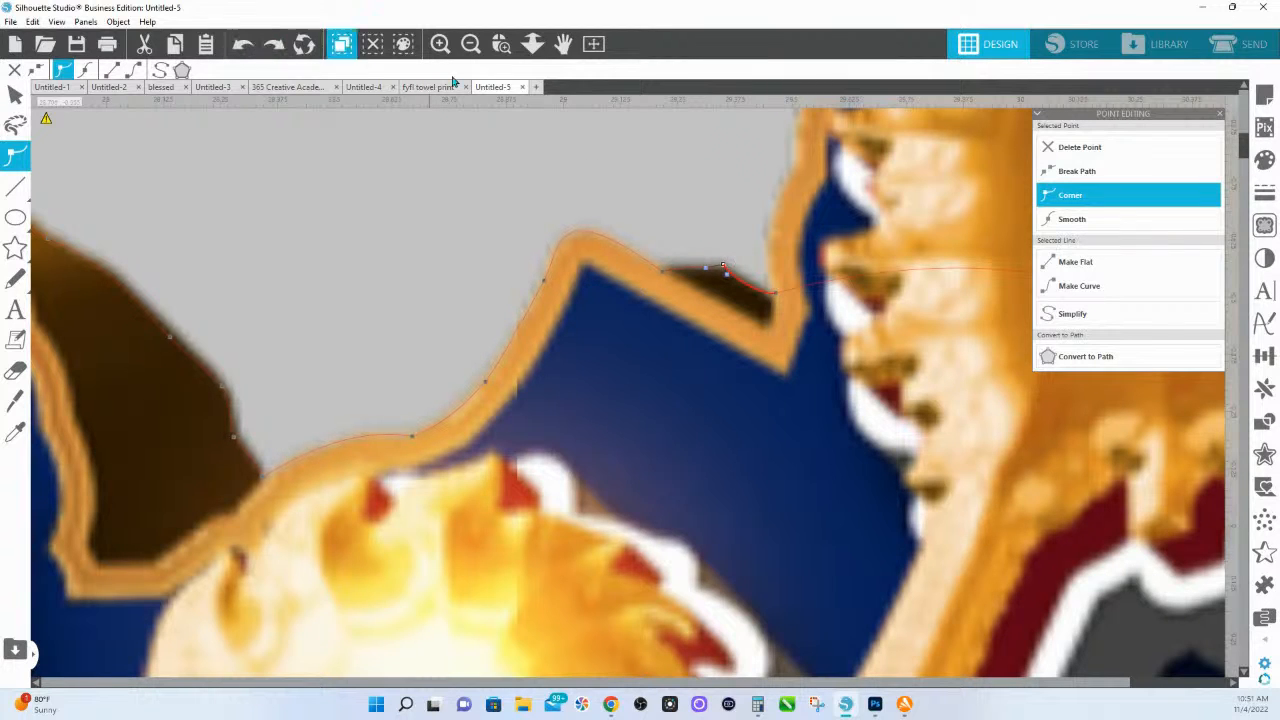
click(775, 298)
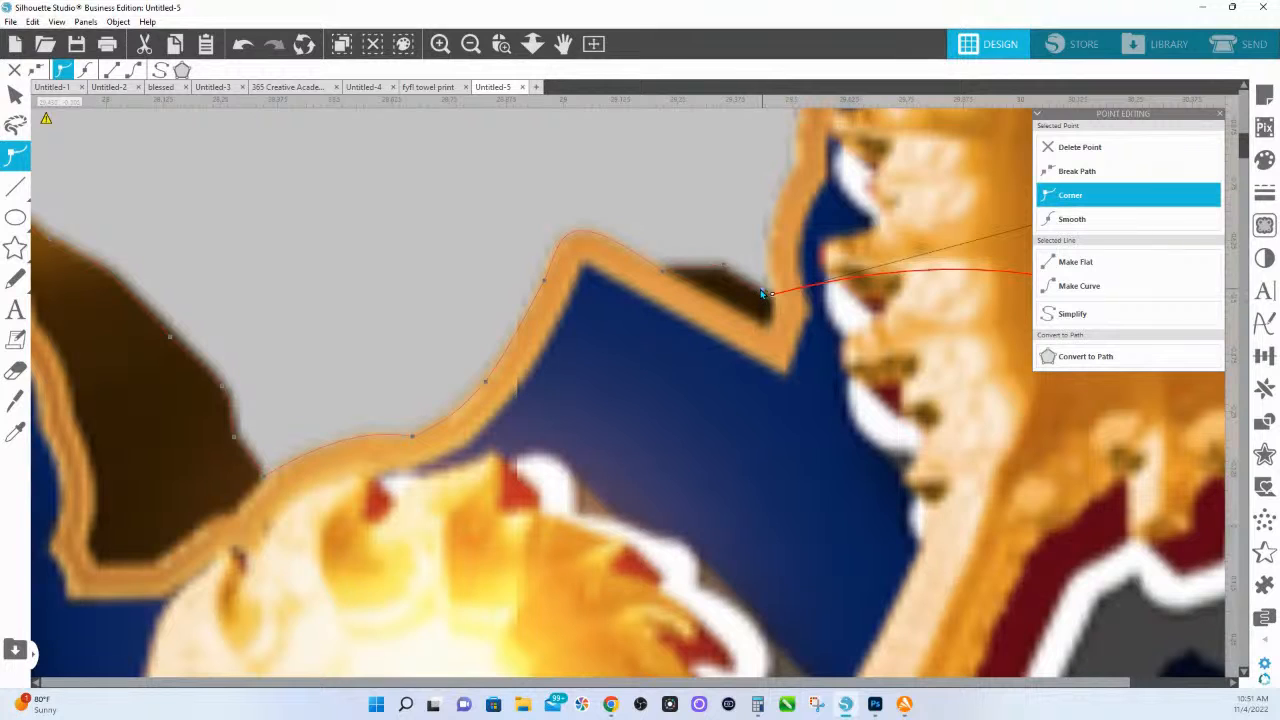
click(724, 268)
click(774, 299)
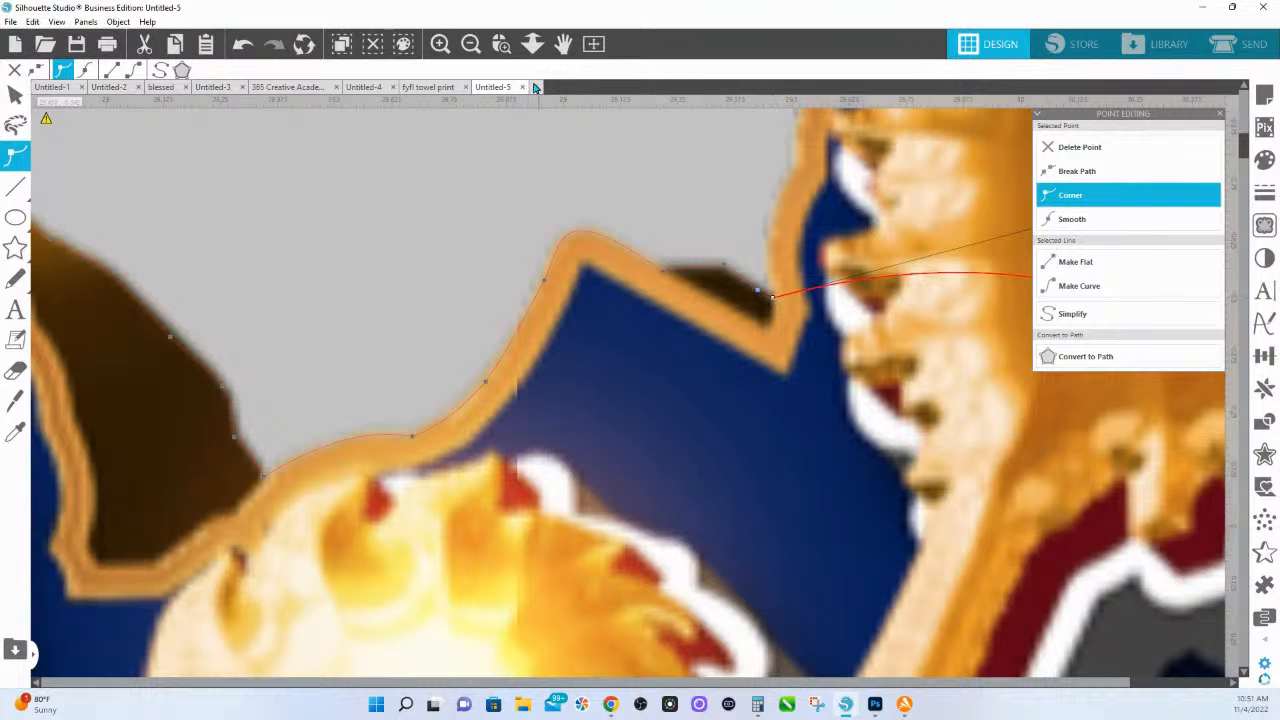
- Add points around the large pom-pom, following the orange border and brown outer edge from the dark wedge to the brown edge's lower corner
click(532, 45)
drag(630, 300, 596, 97)
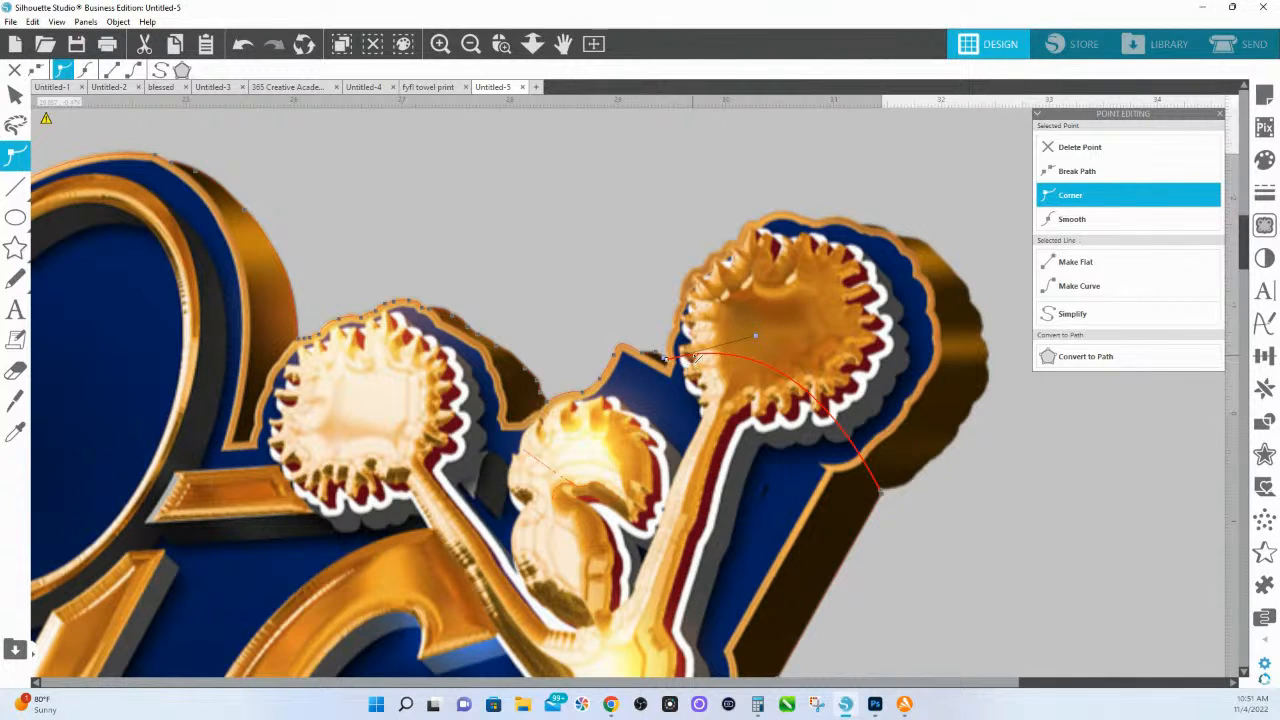
click(693, 358)
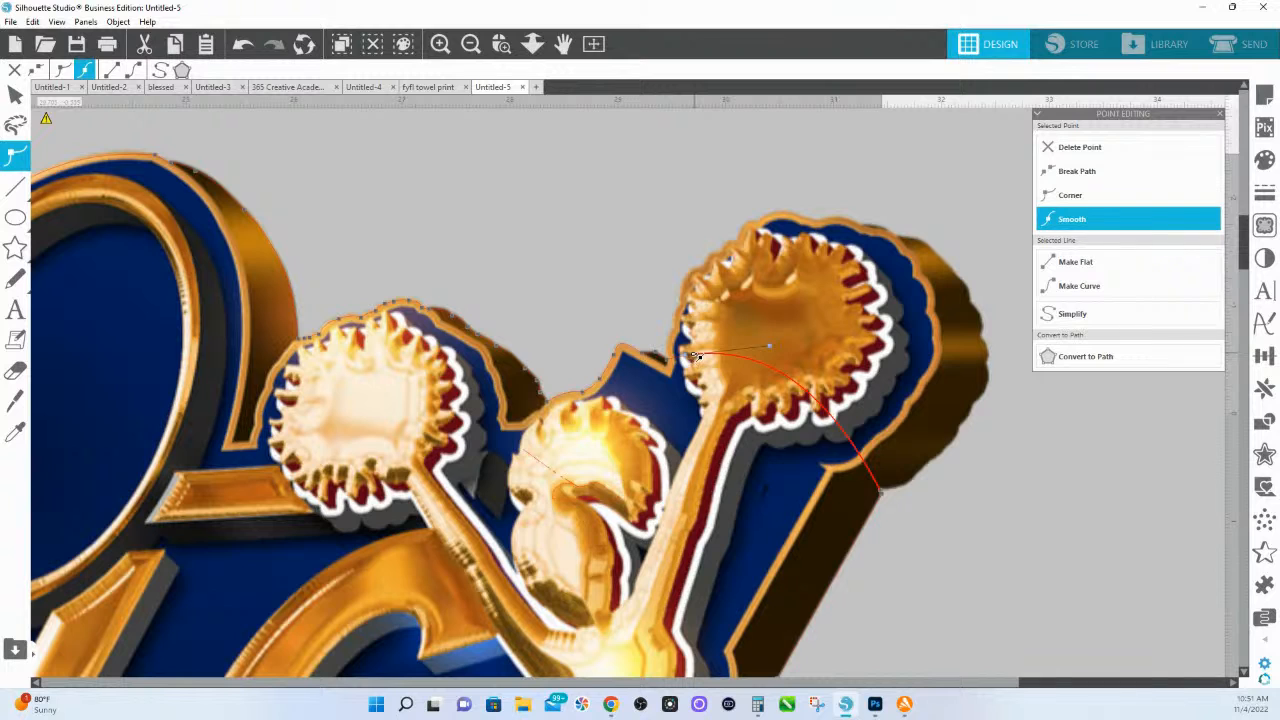
drag(697, 357, 724, 259)
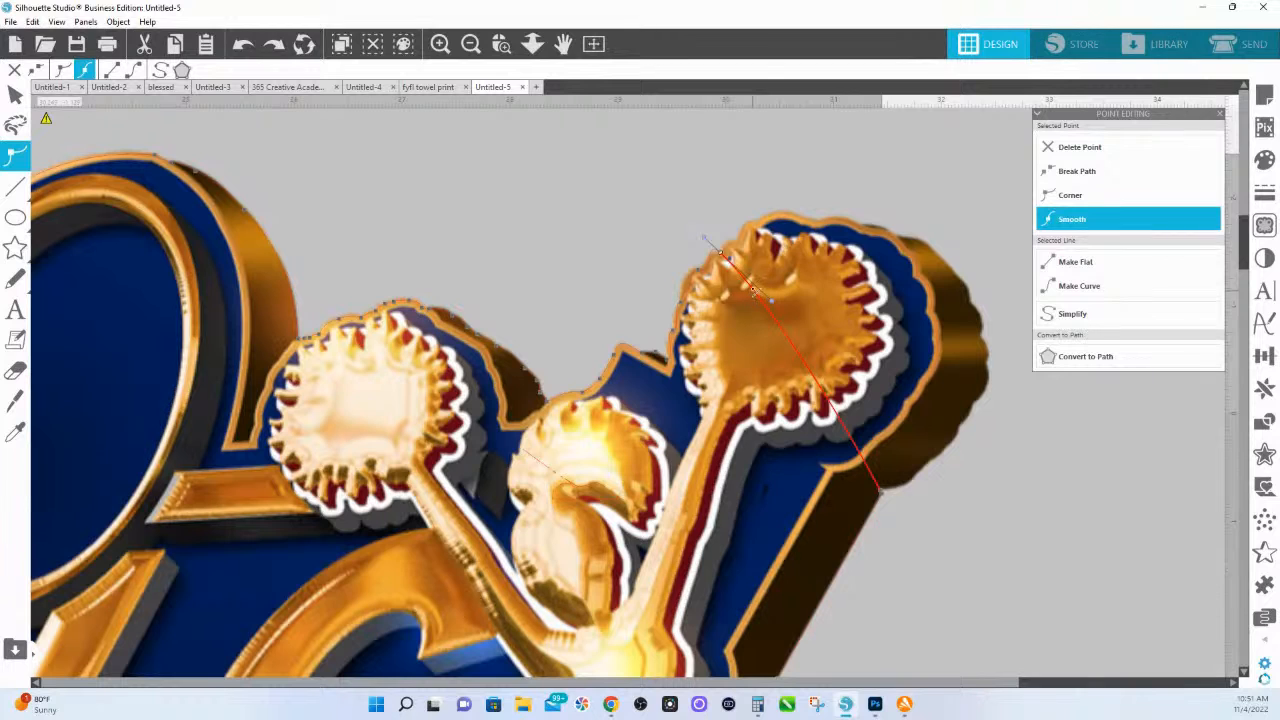
key(ctrl+z)
drag(743, 272, 803, 220)
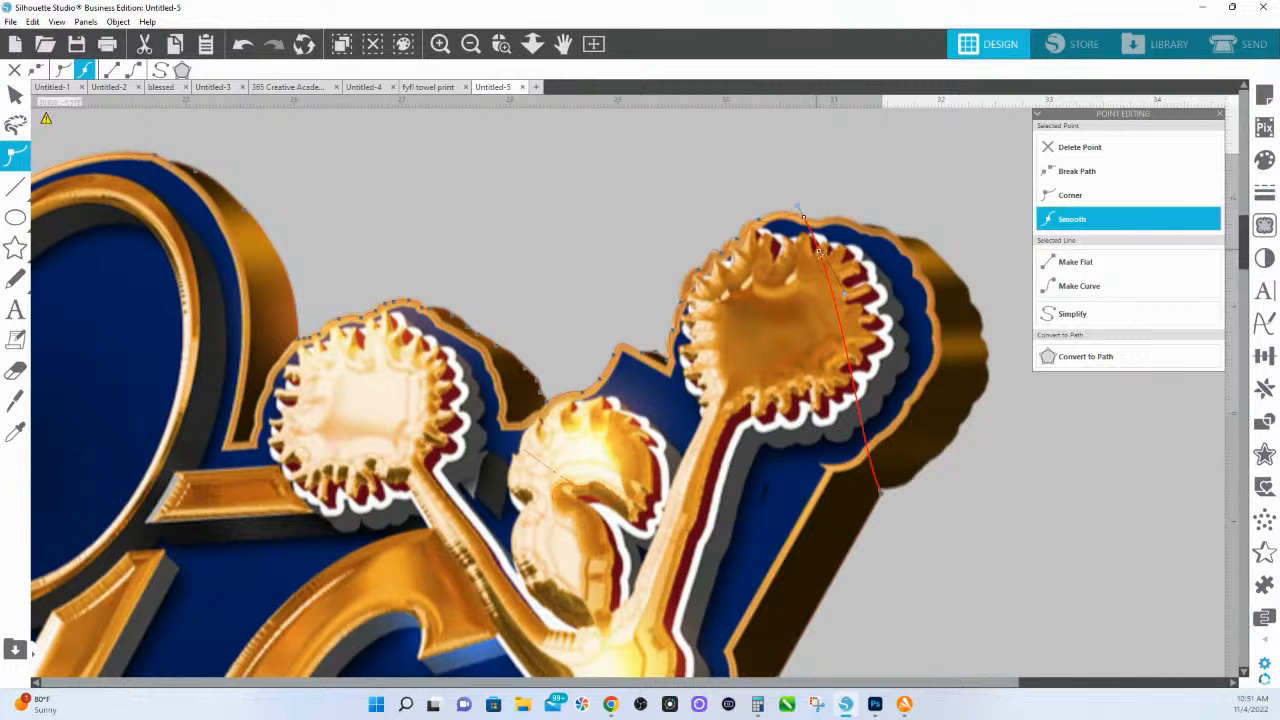
drag(803, 217, 929, 462)
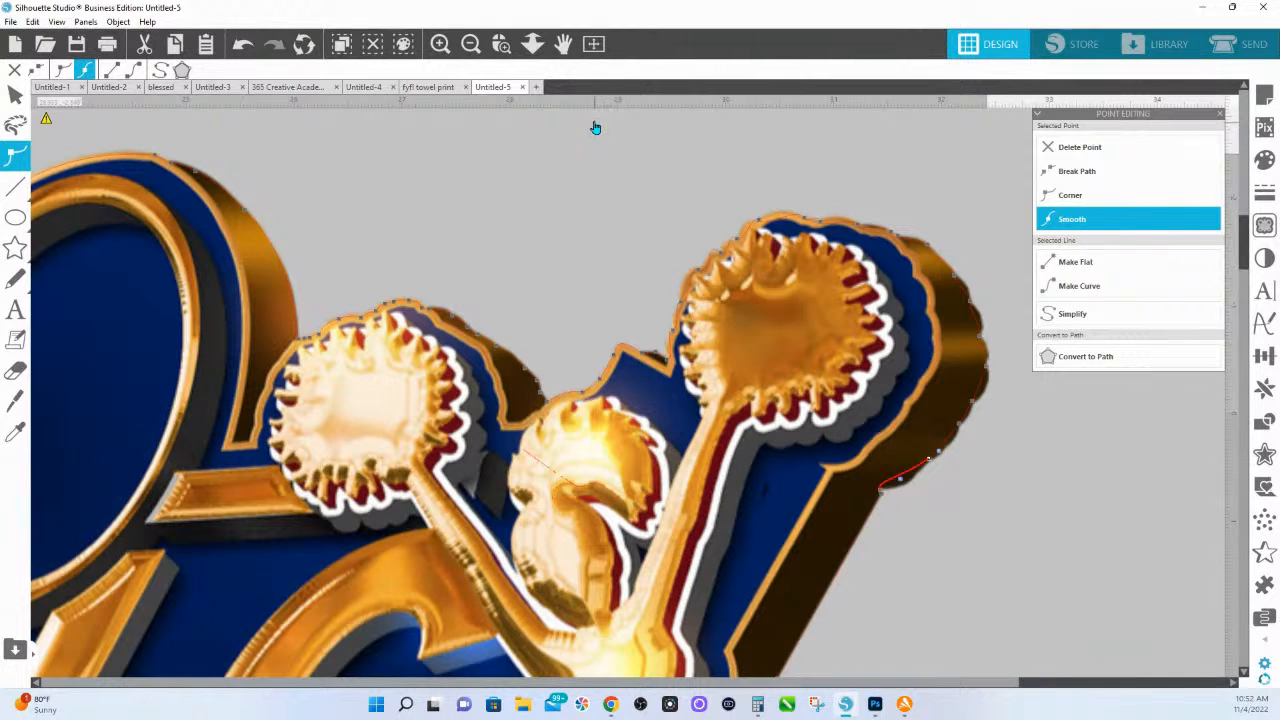
- Convert all the outline points around the large pom-pom to corner points
drag(648, 127, 1050, 527)
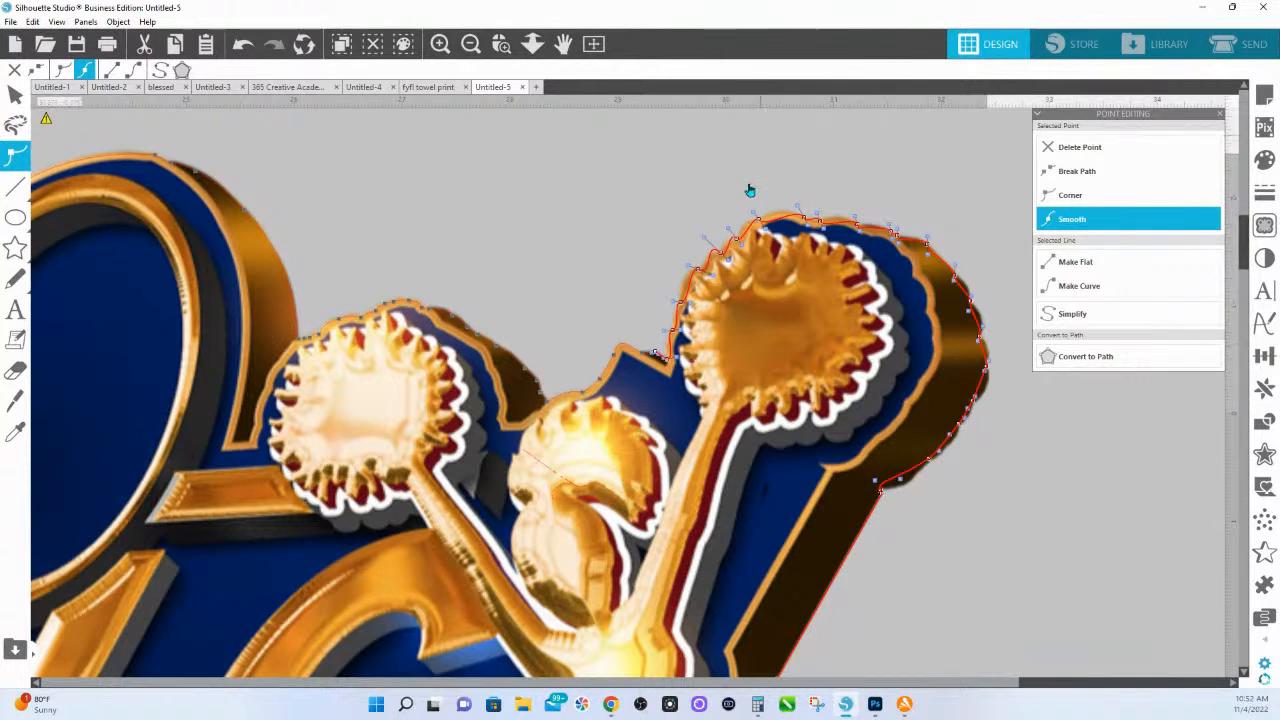
click(1092, 198)
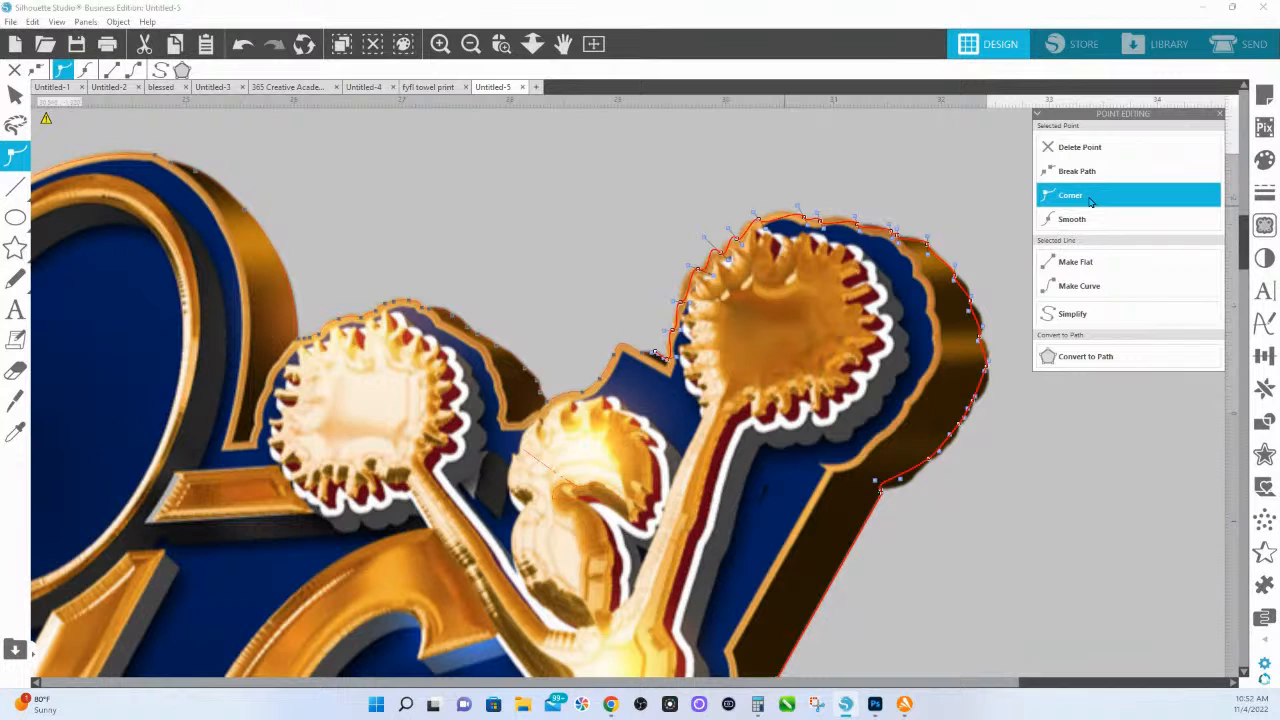
click(862, 186)
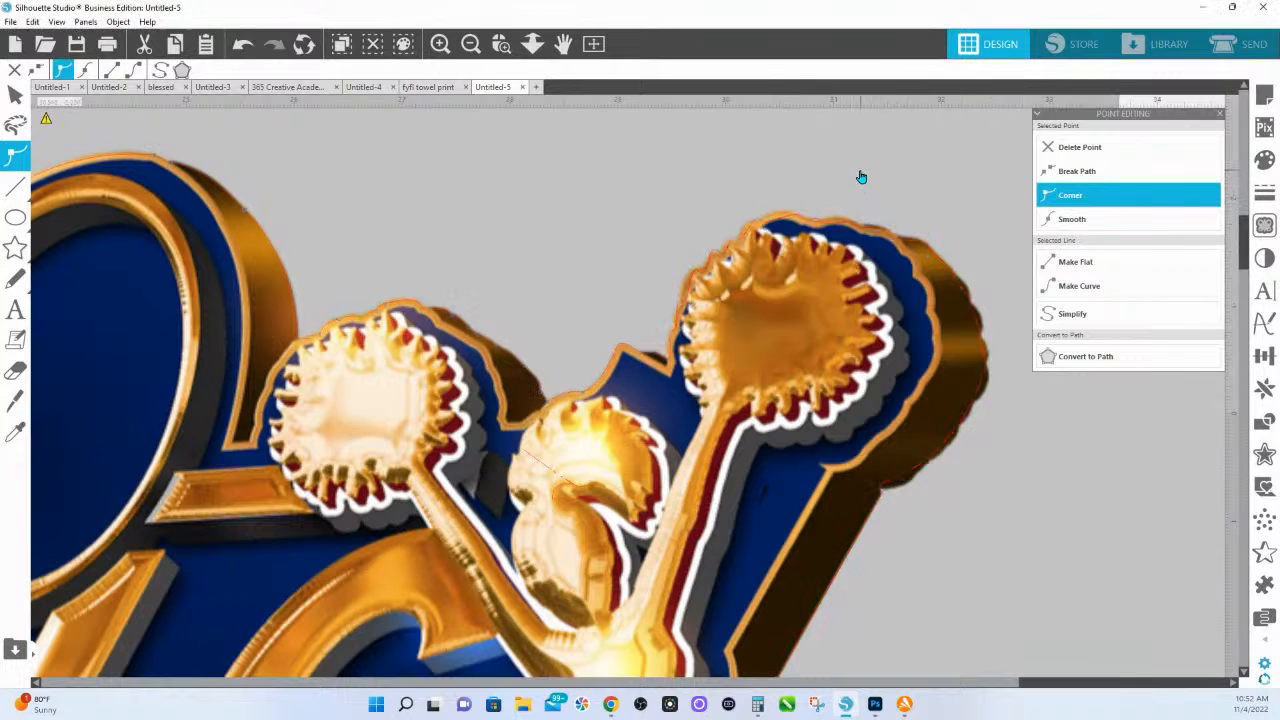
click(815, 219)
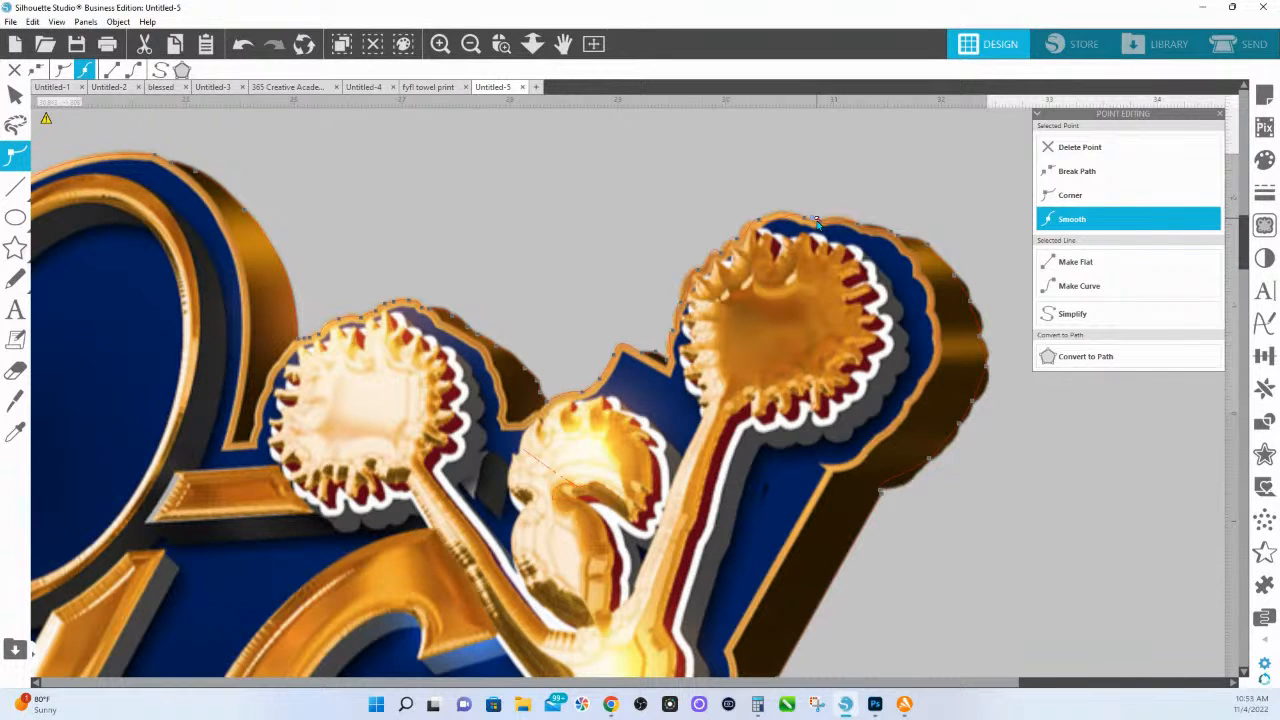
- Fit the outline along the lowest scallop of the large pom-pom's brown edge by moving its end points, adding a middle point and shaping the handles
click(502, 44)
drag(611, 204, 1174, 513)
drag(727, 601, 662, 453)
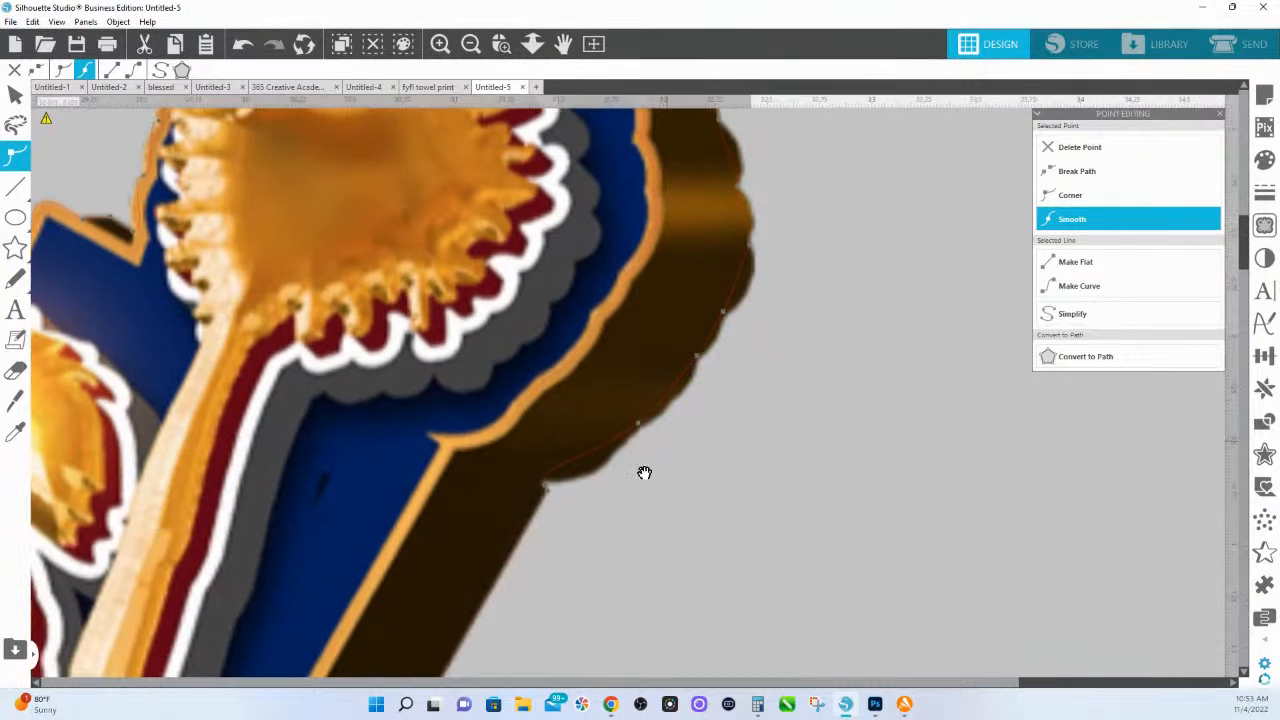
drag(544, 484, 542, 482)
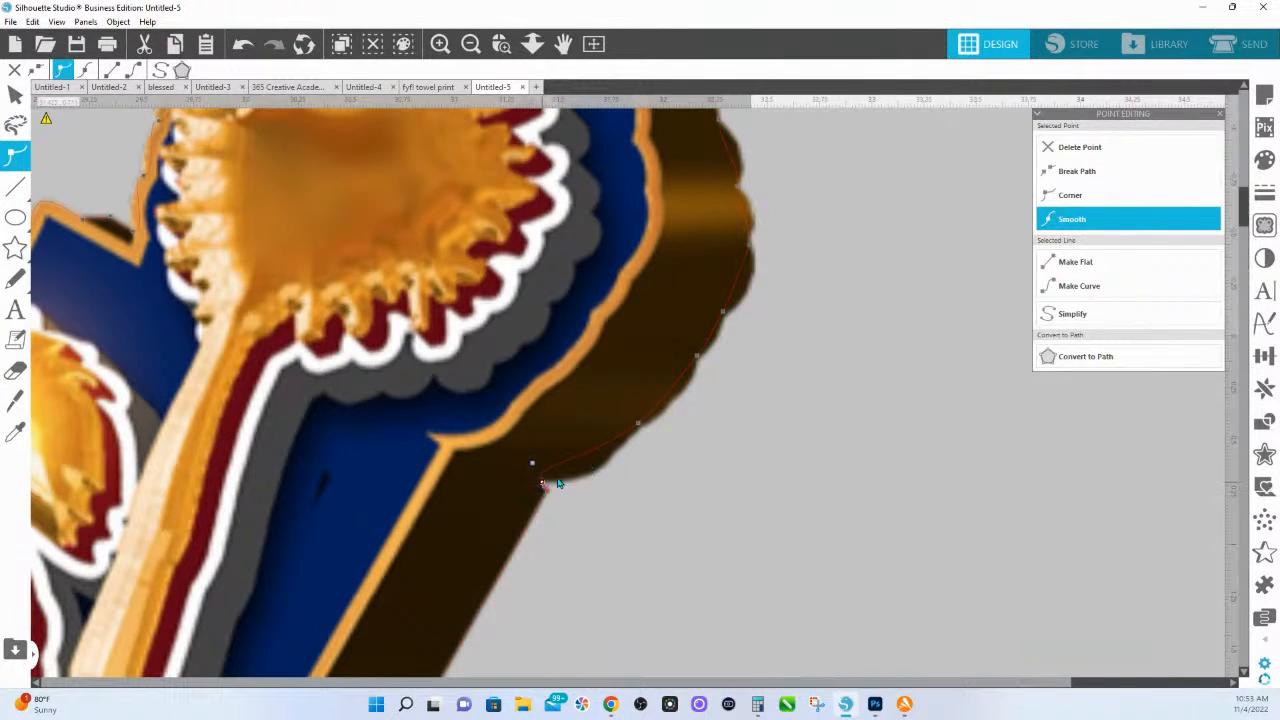
drag(638, 423, 634, 429)
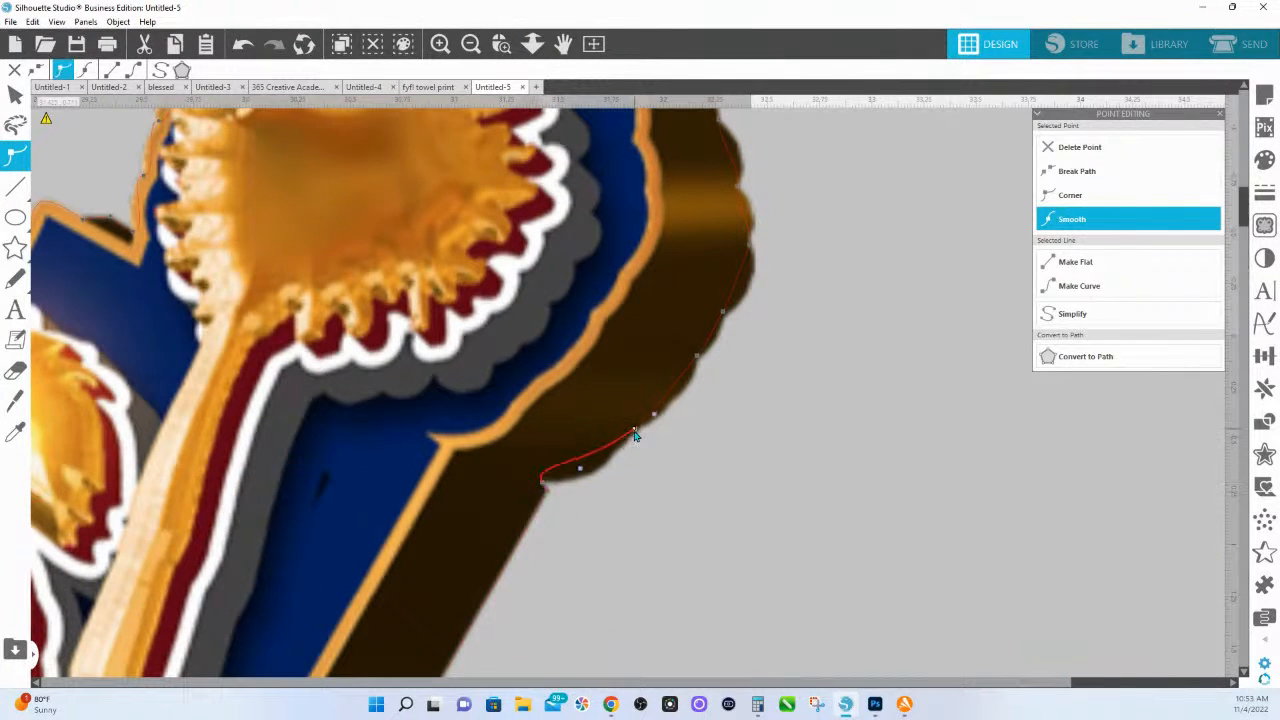
click(542, 486)
drag(537, 463, 588, 474)
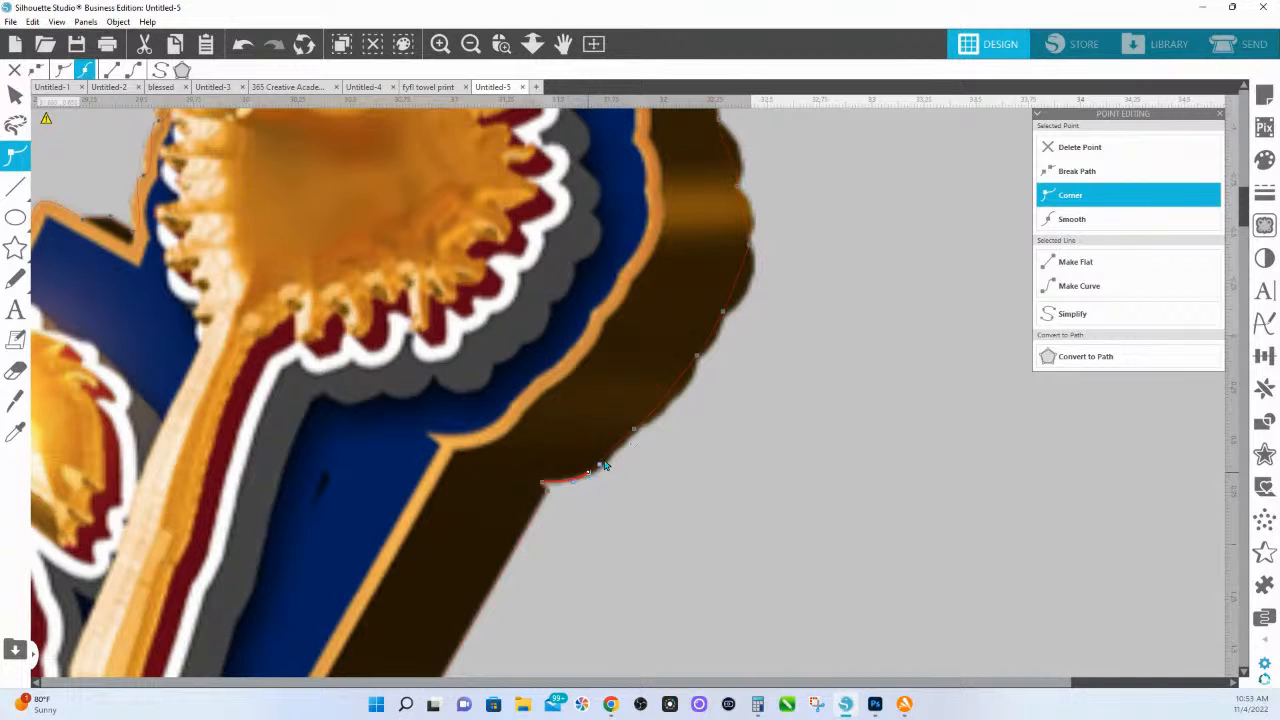
click(635, 431)
drag(612, 448, 617, 455)
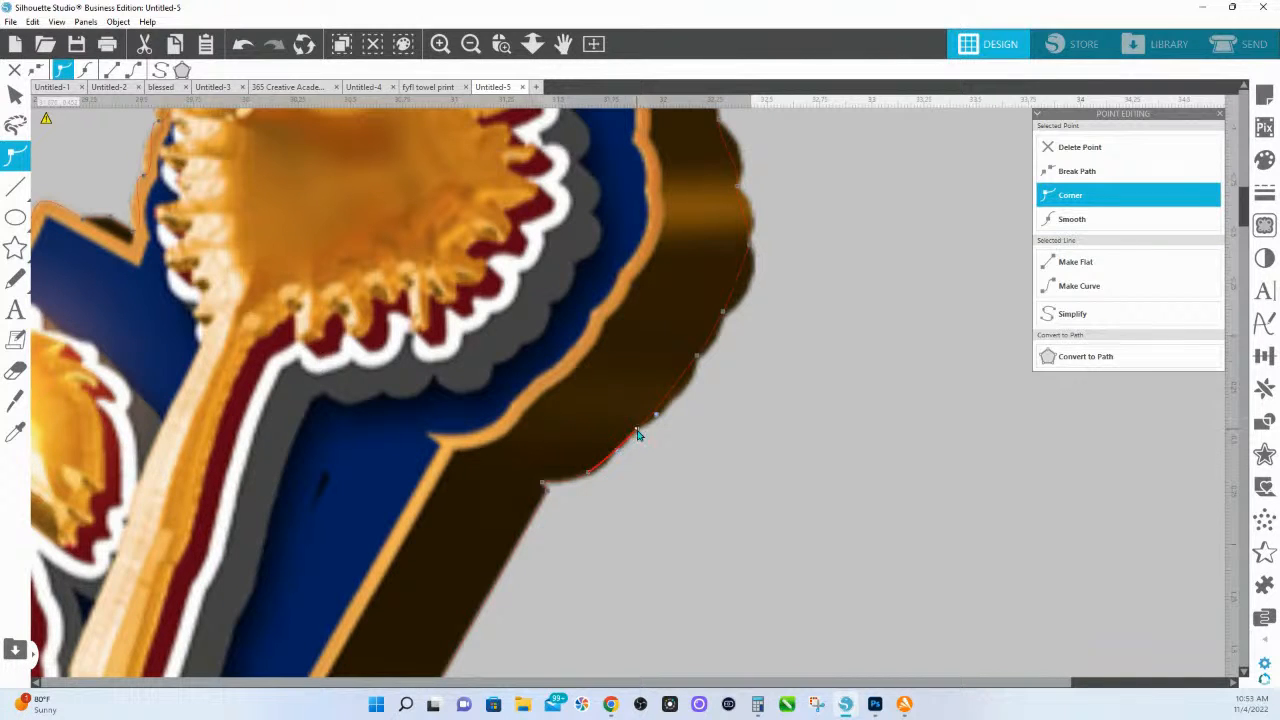
- Add two points along the second scallop from the bottom of the brown edge and curve the outline around it
click(662, 412)
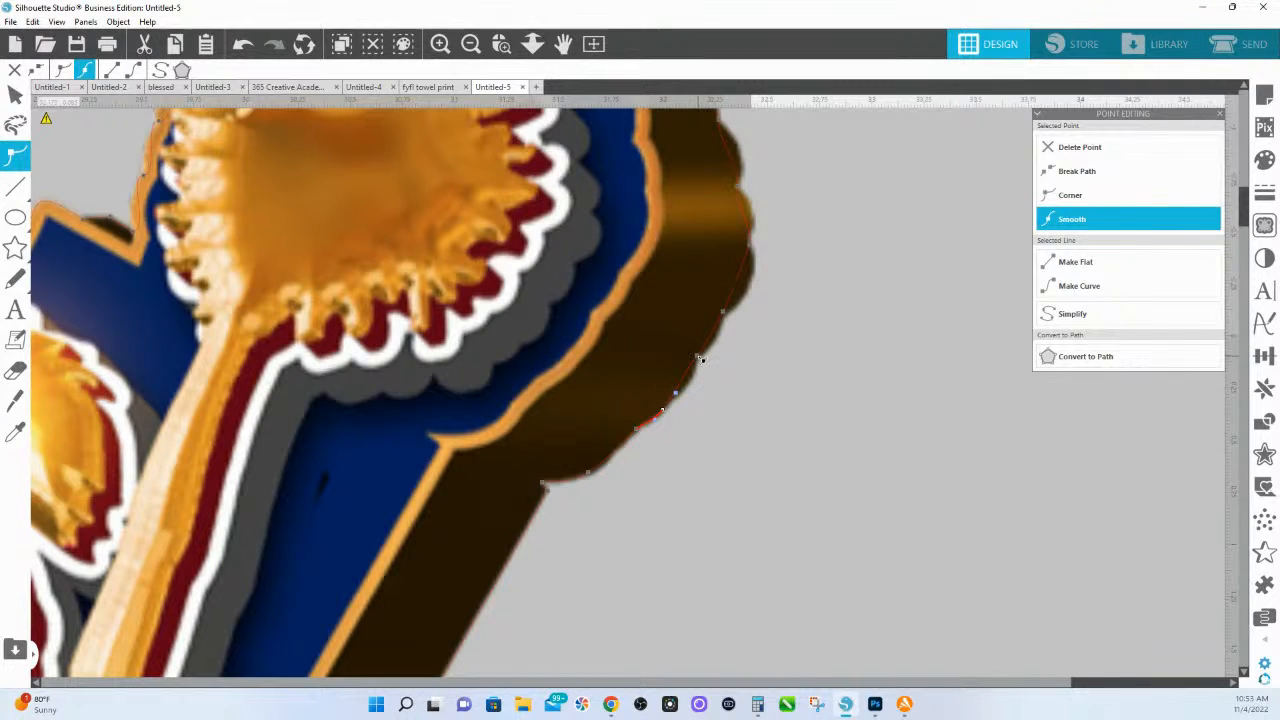
click(686, 377)
drag(686, 370, 699, 371)
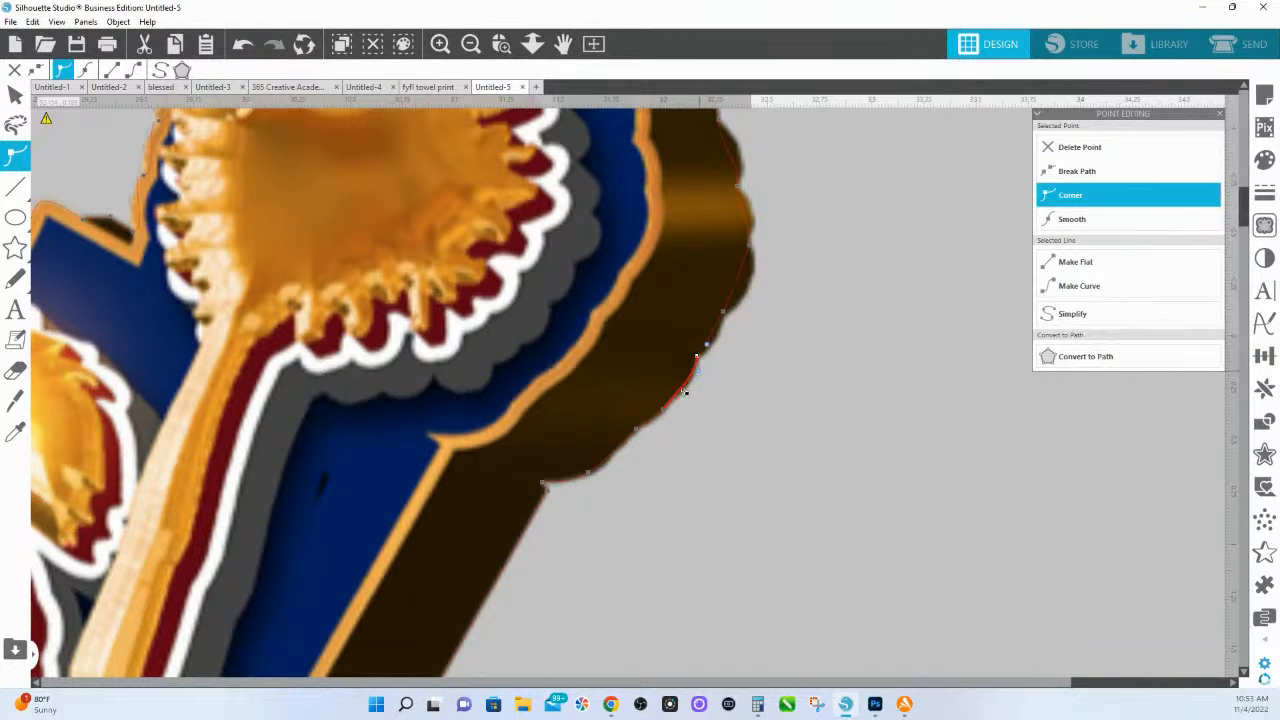
click(682, 393)
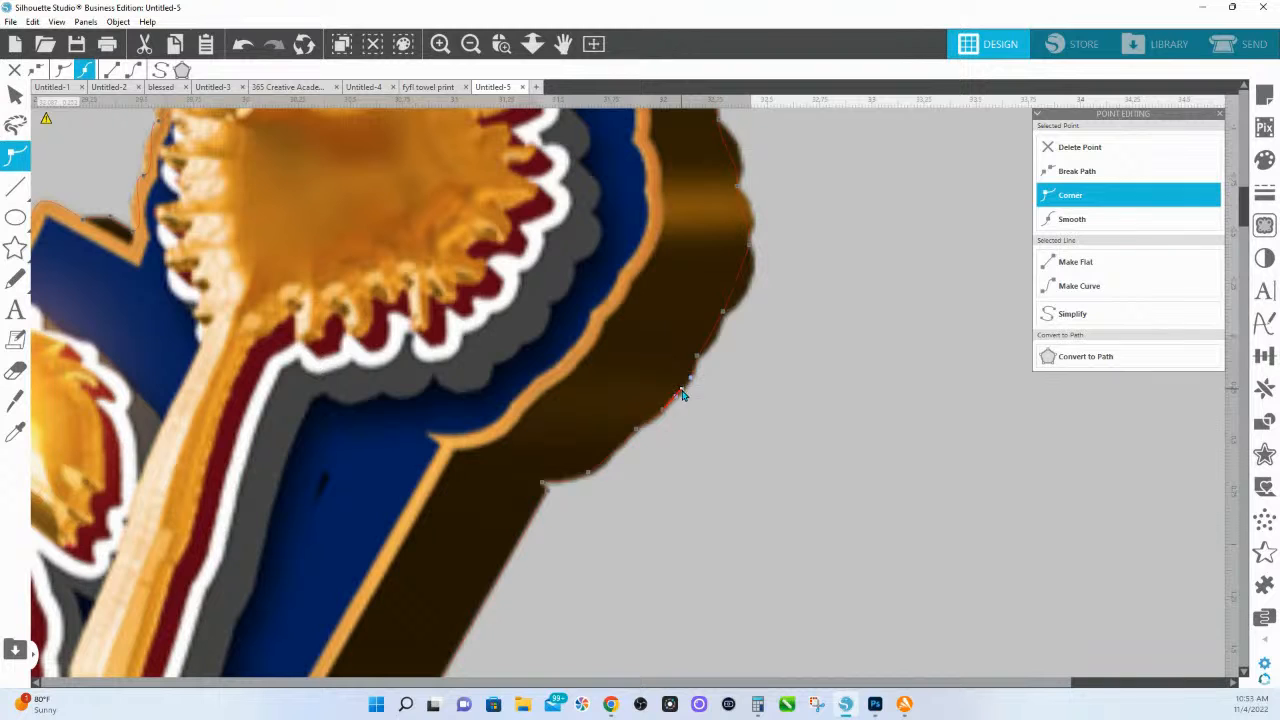
- Bend the outline around the third scallop from the bottom of the brown edge using its end point's handle
click(726, 317)
click(717, 332)
drag(717, 330, 722, 344)
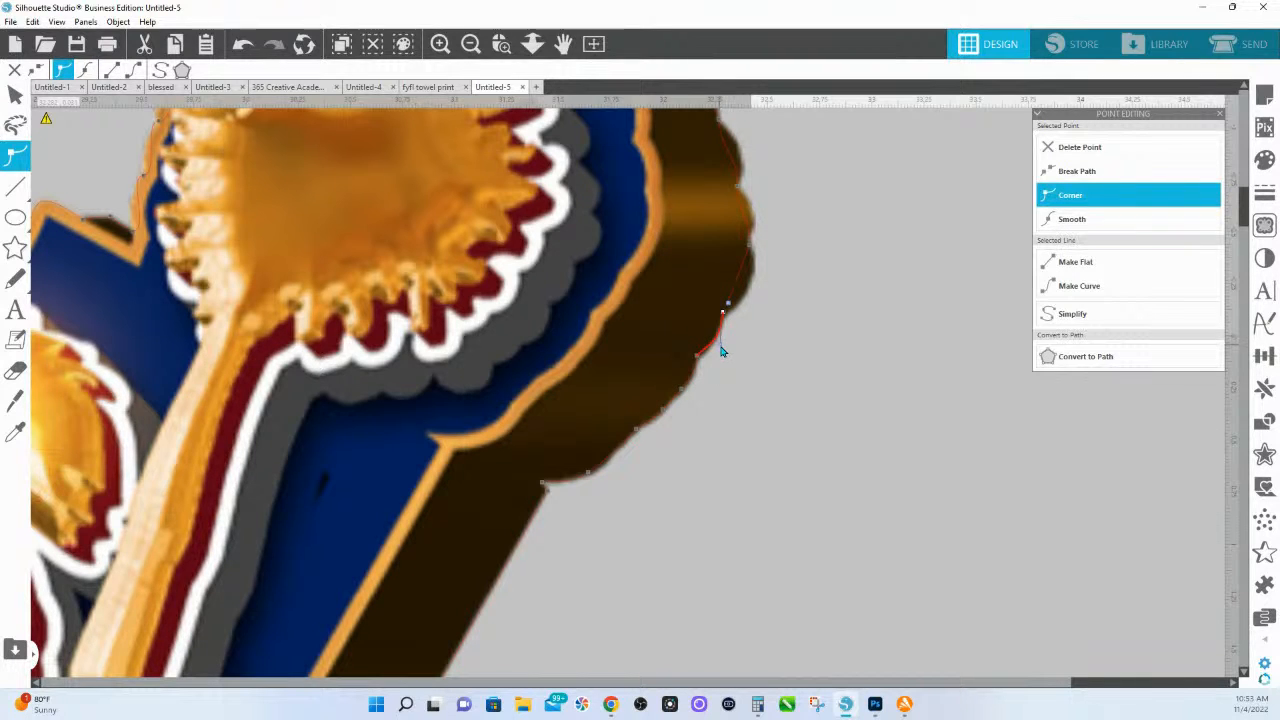
click(697, 357)
click(722, 314)
- Curve the outline outward over the fourth scallop from the bottom of the brown edge
click(750, 247)
drag(743, 257, 759, 279)
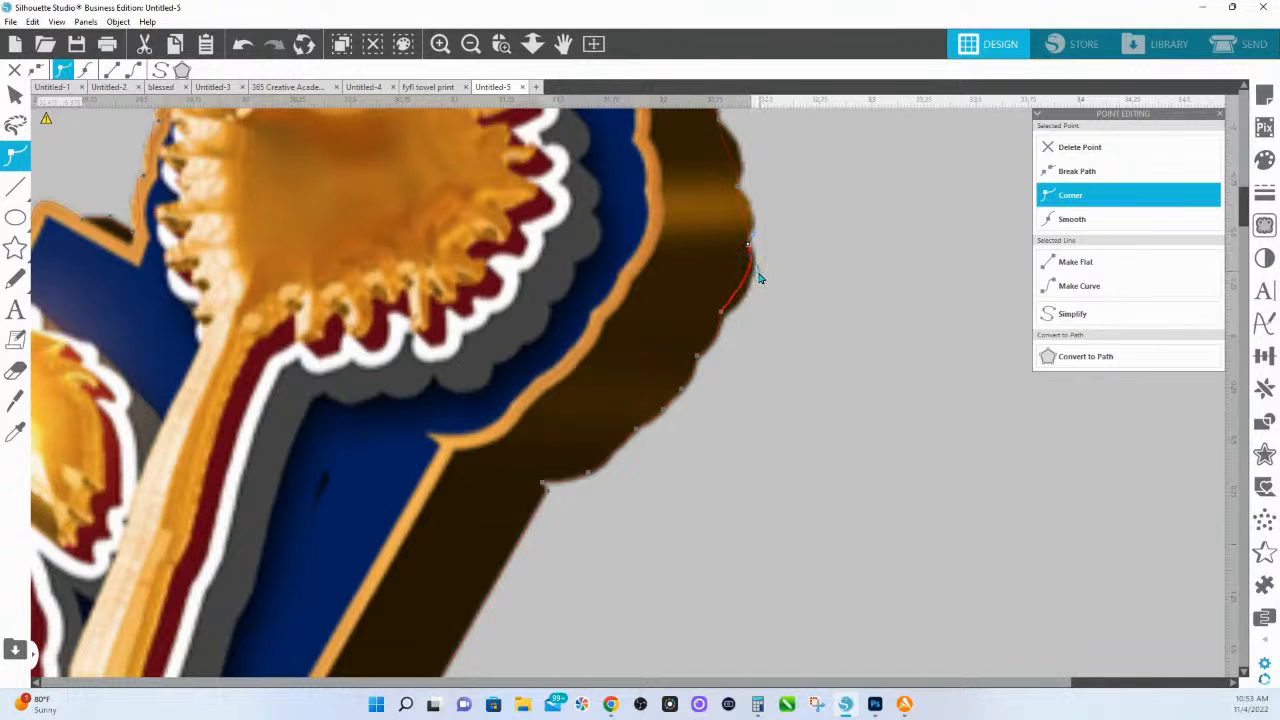
click(722, 314)
click(748, 246)
- Add a point at the brown edge's outermost bulge and refine the handle of the point below it to follow the scallop
click(735, 193)
click(748, 238)
drag(748, 220, 752, 219)
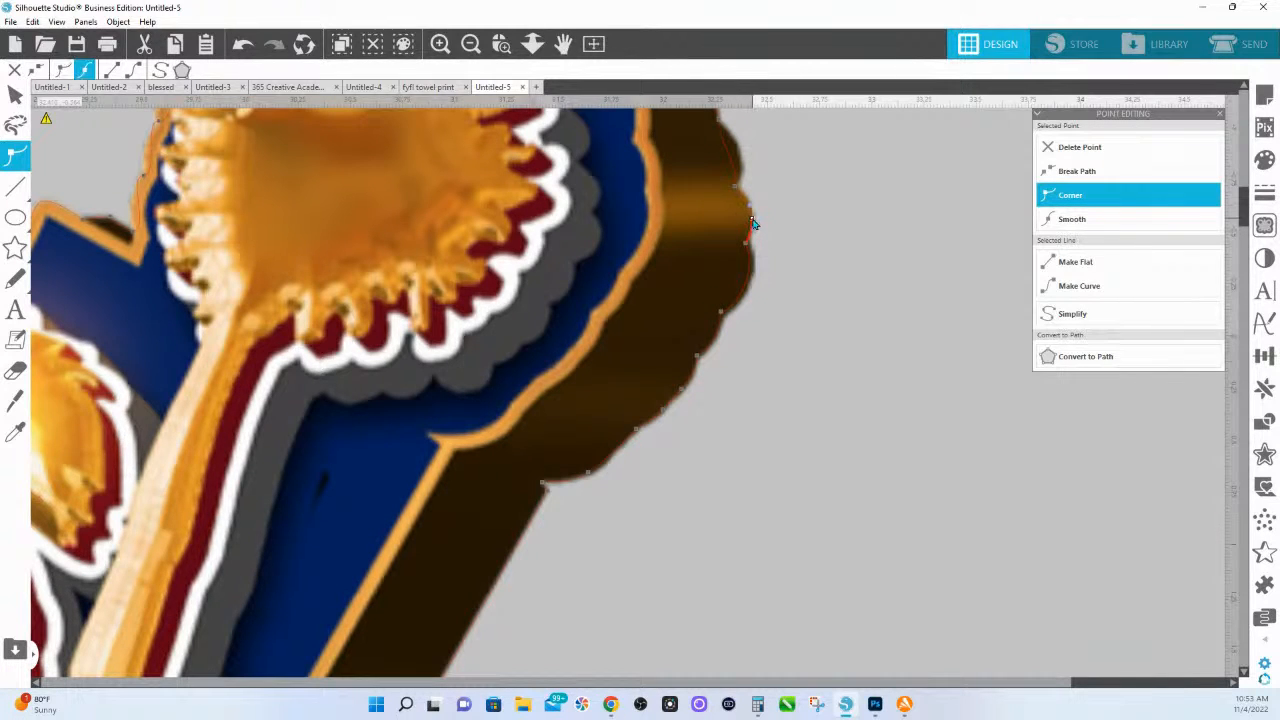
click(752, 222)
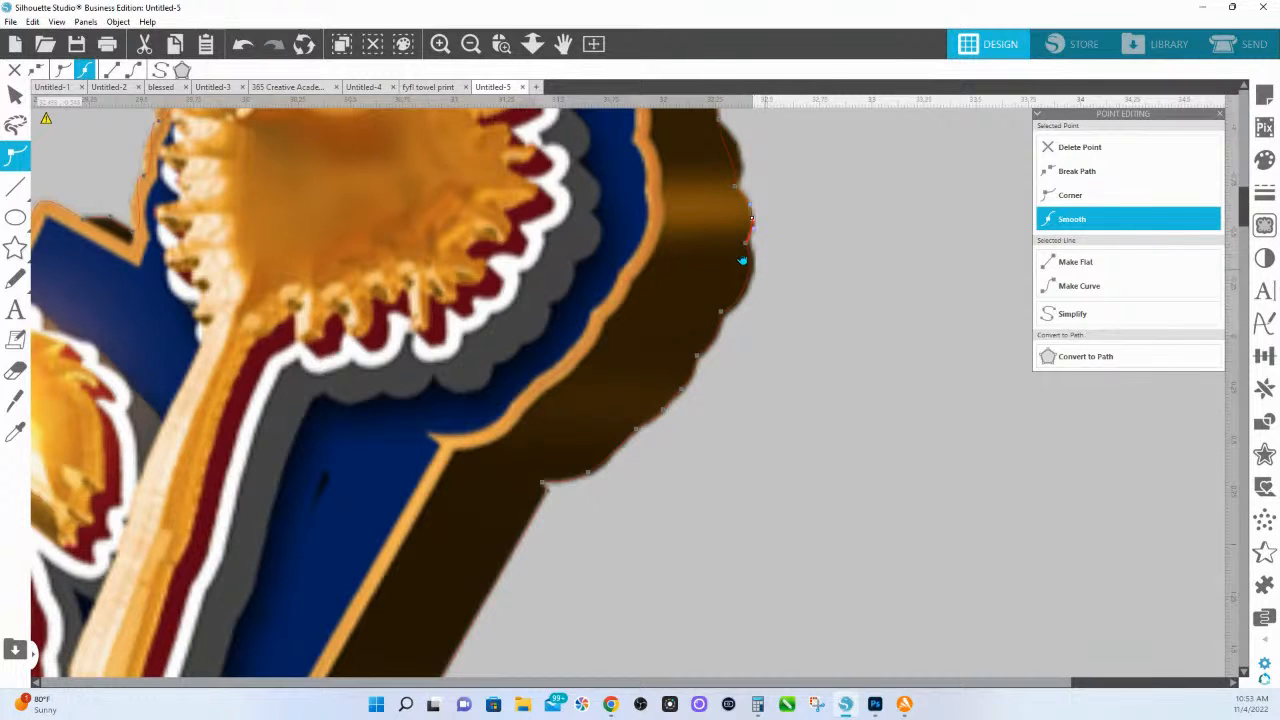
click(746, 241)
drag(758, 277, 765, 270)
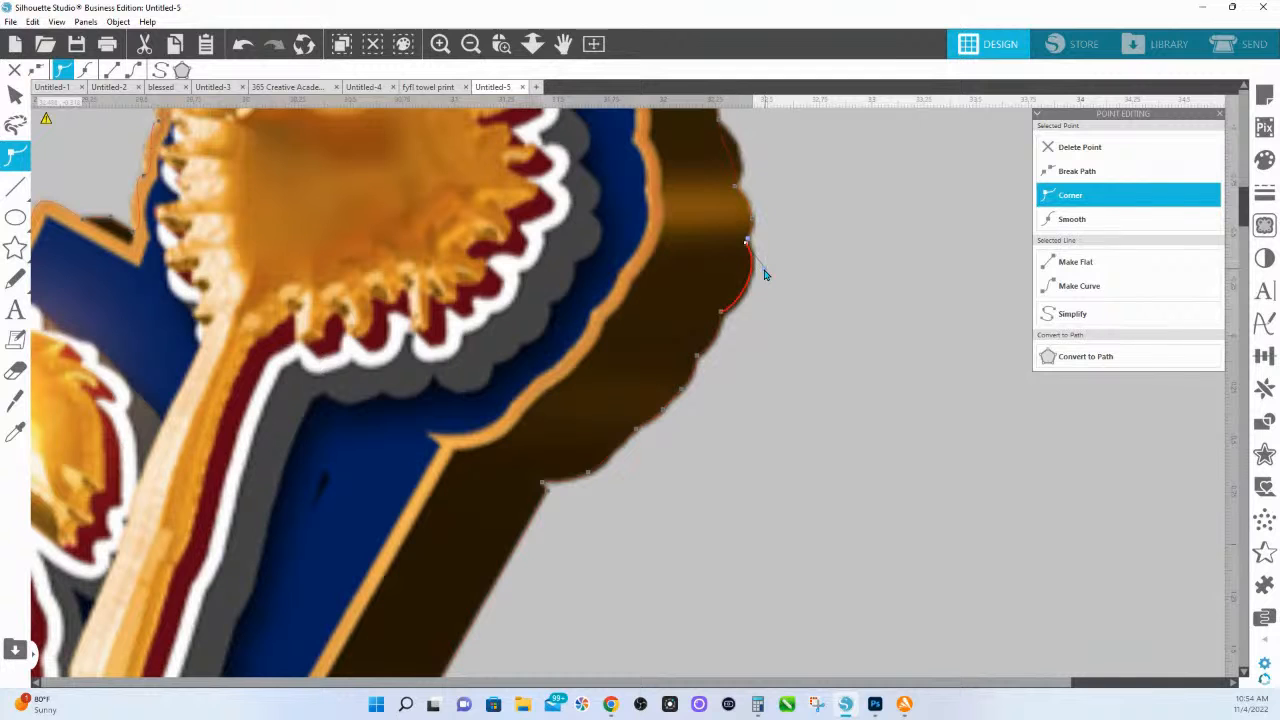
- Curve the outline over the scallop just above the outermost bulge by adjusting the points at its two ends
key(space)
drag(821, 189, 786, 401)
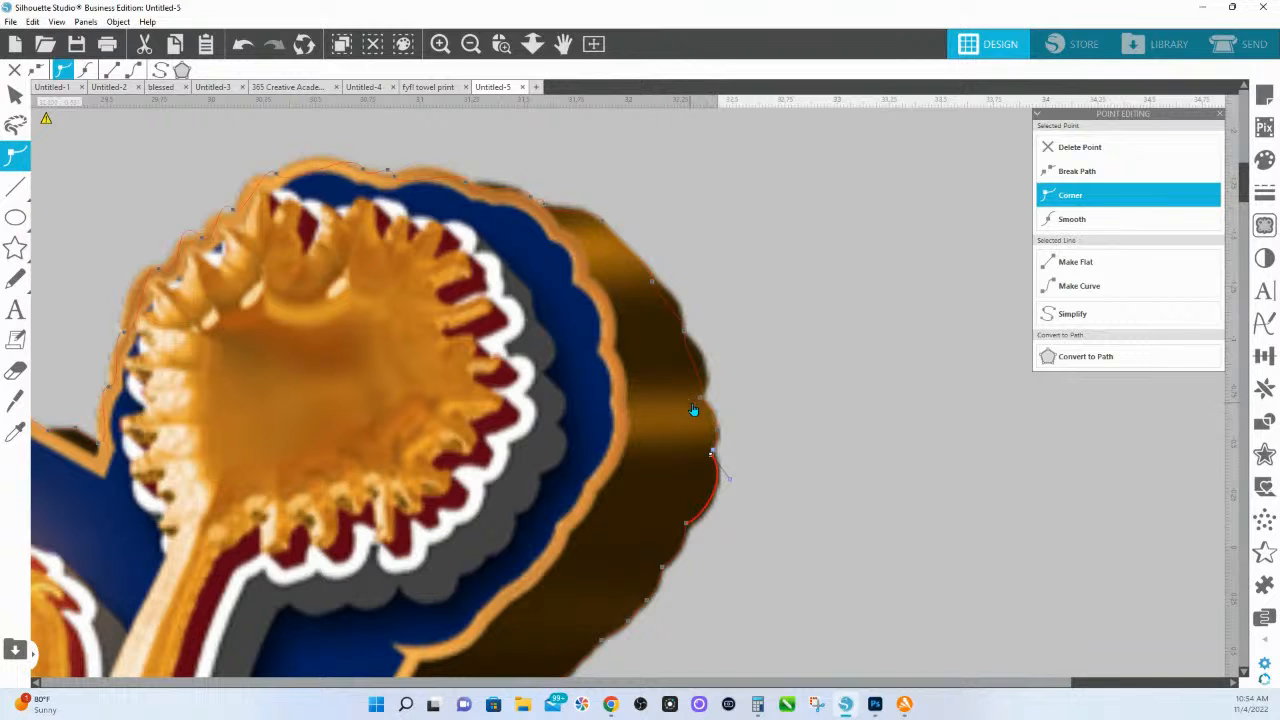
click(704, 400)
click(684, 333)
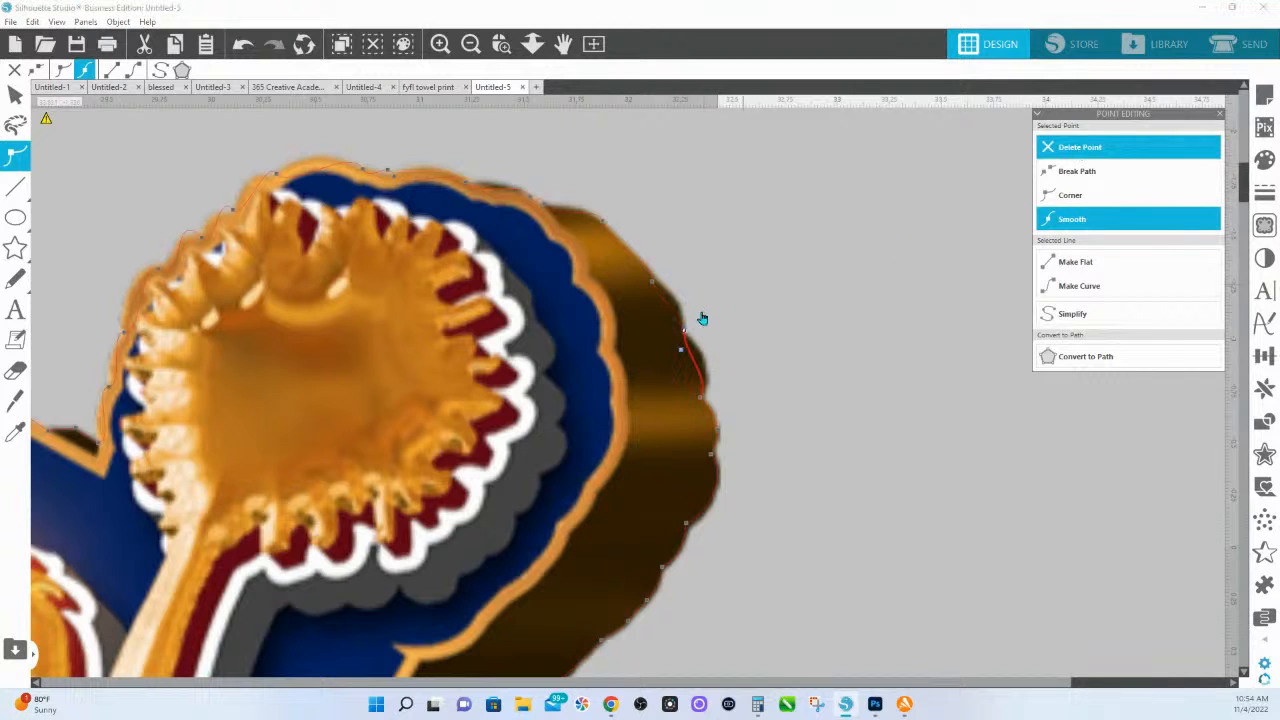
mouse_move(685, 332)
mouse_down()
mouse_move(680, 351)
mouse_move(695, 346)
mouse_up()
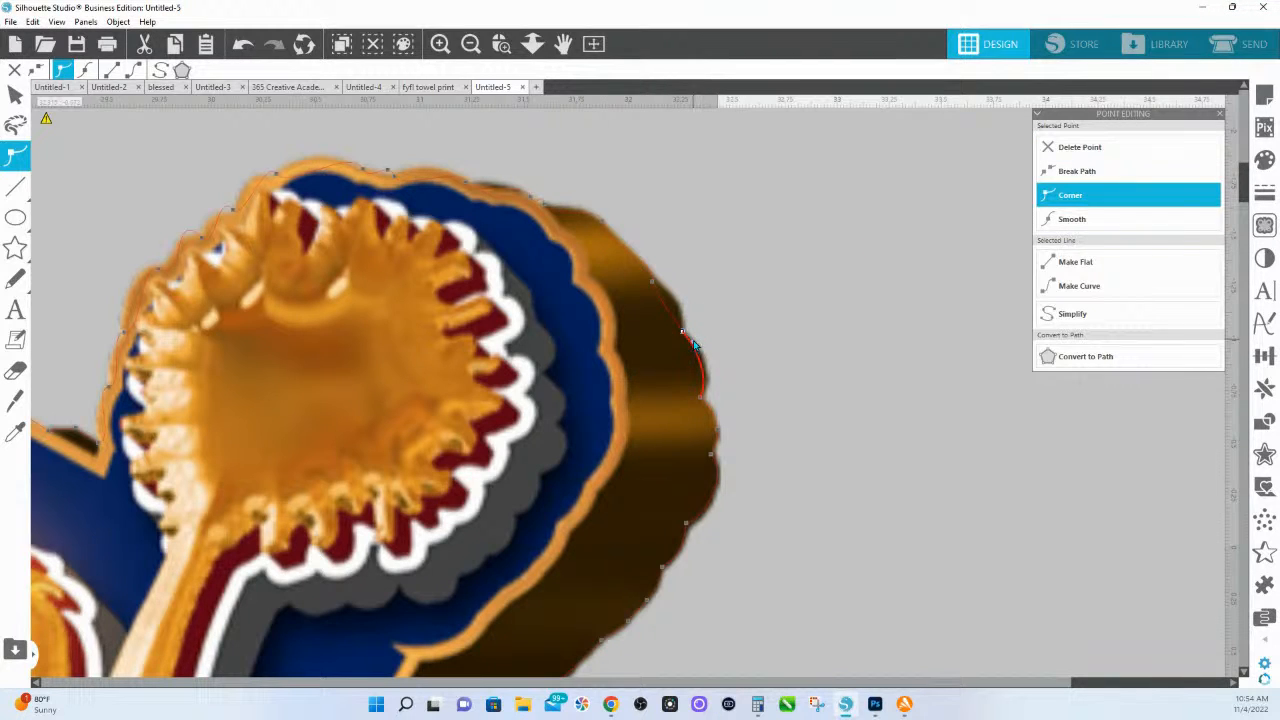
click(703, 399)
click(702, 401)
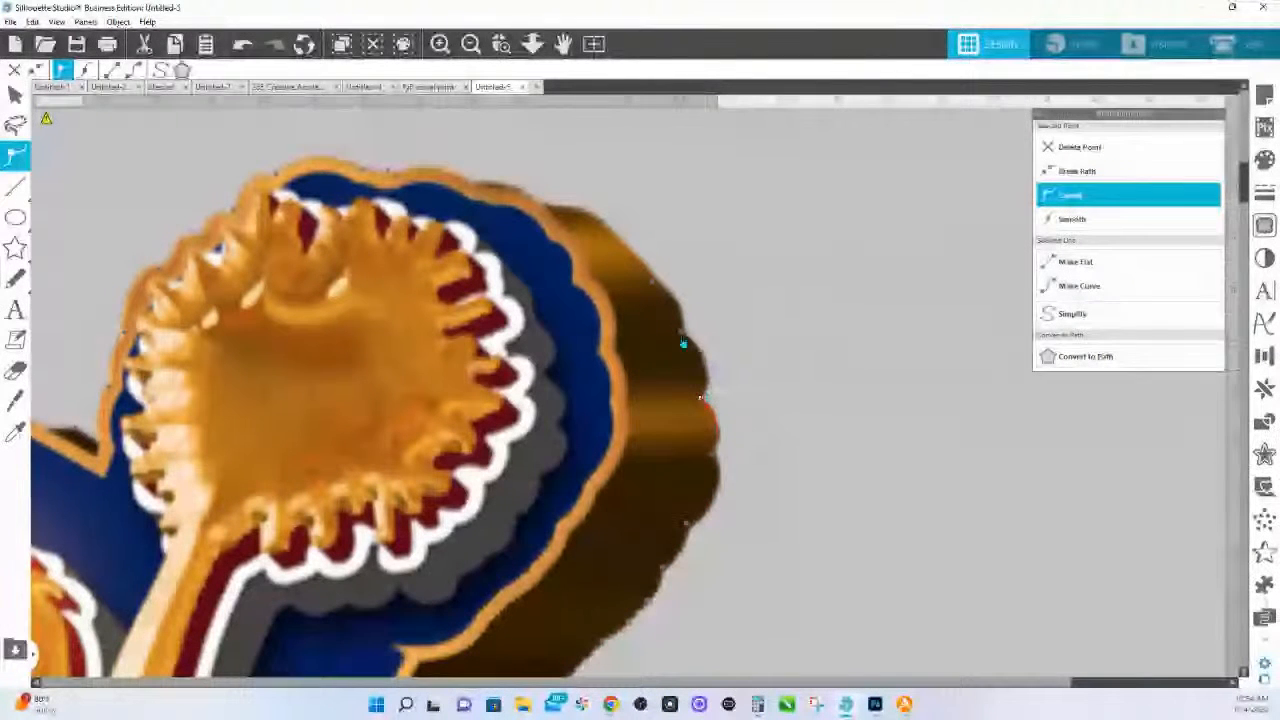
- Add a point on the next scallop up the brown edge and fit the outline to its bulge, re-entering point editing as needed
click(651, 287)
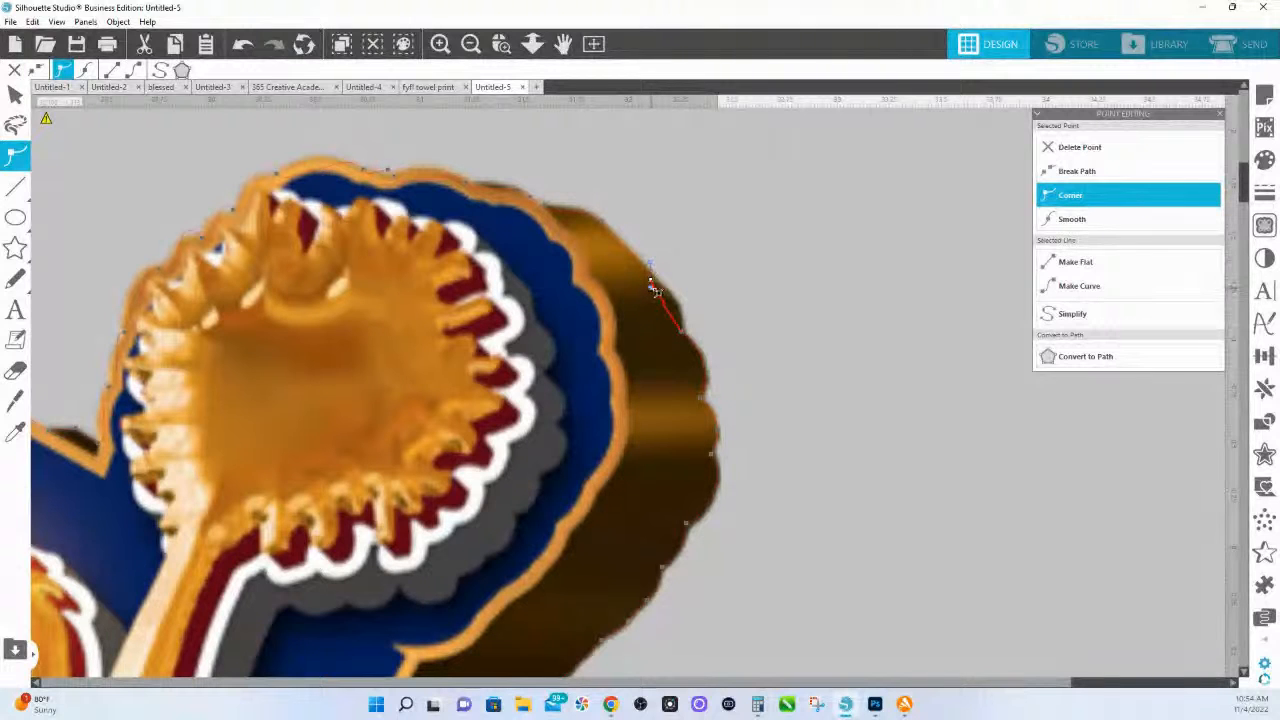
click(660, 292)
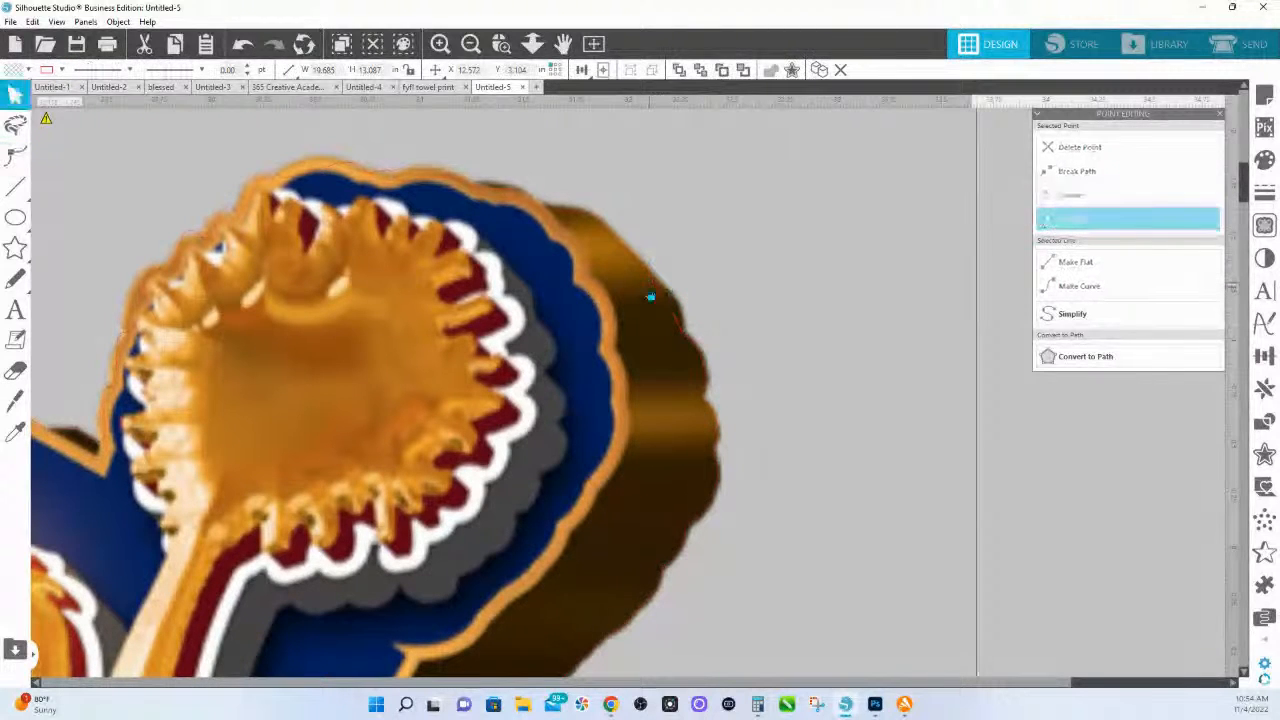
double_click(651, 296)
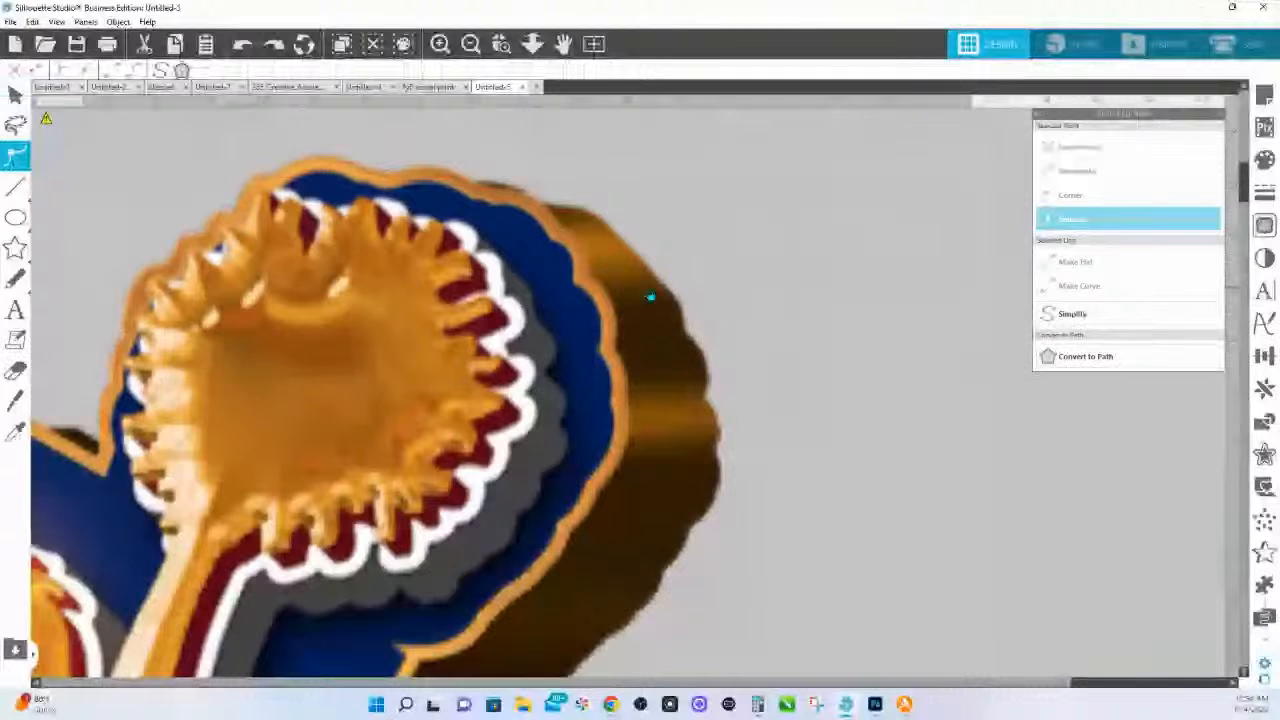
key(i)
click(653, 290)
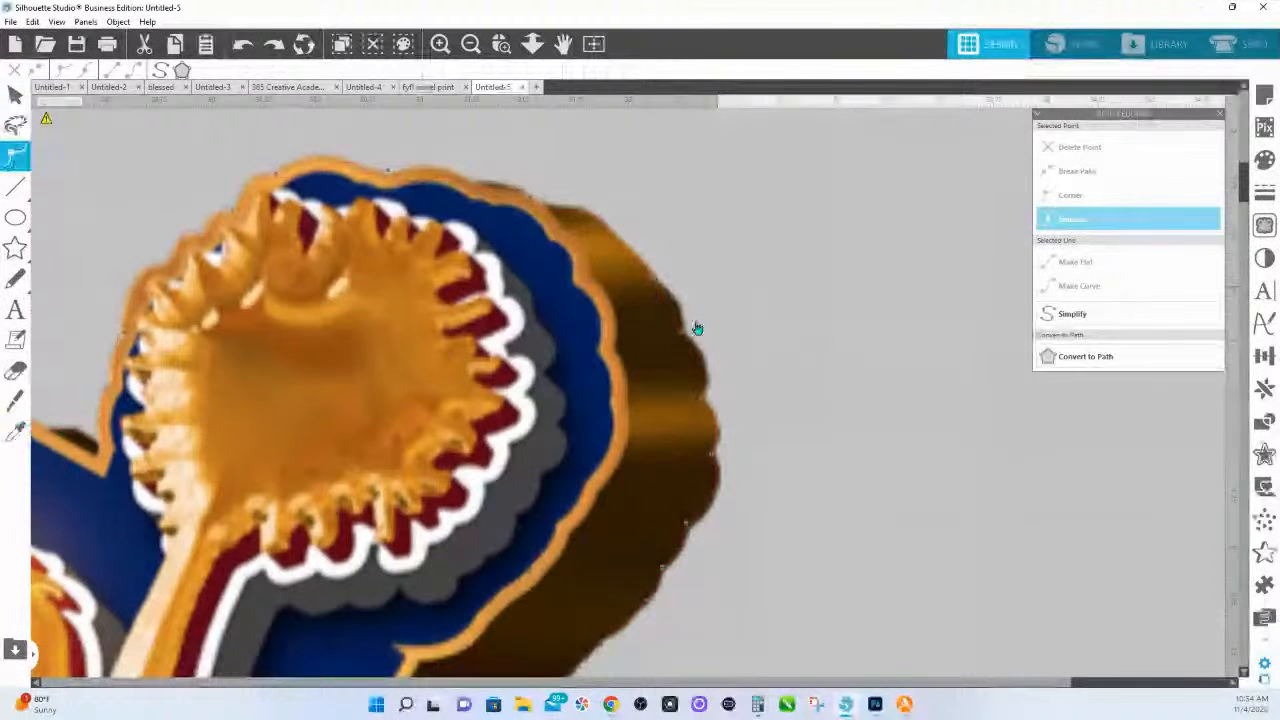
click(675, 308)
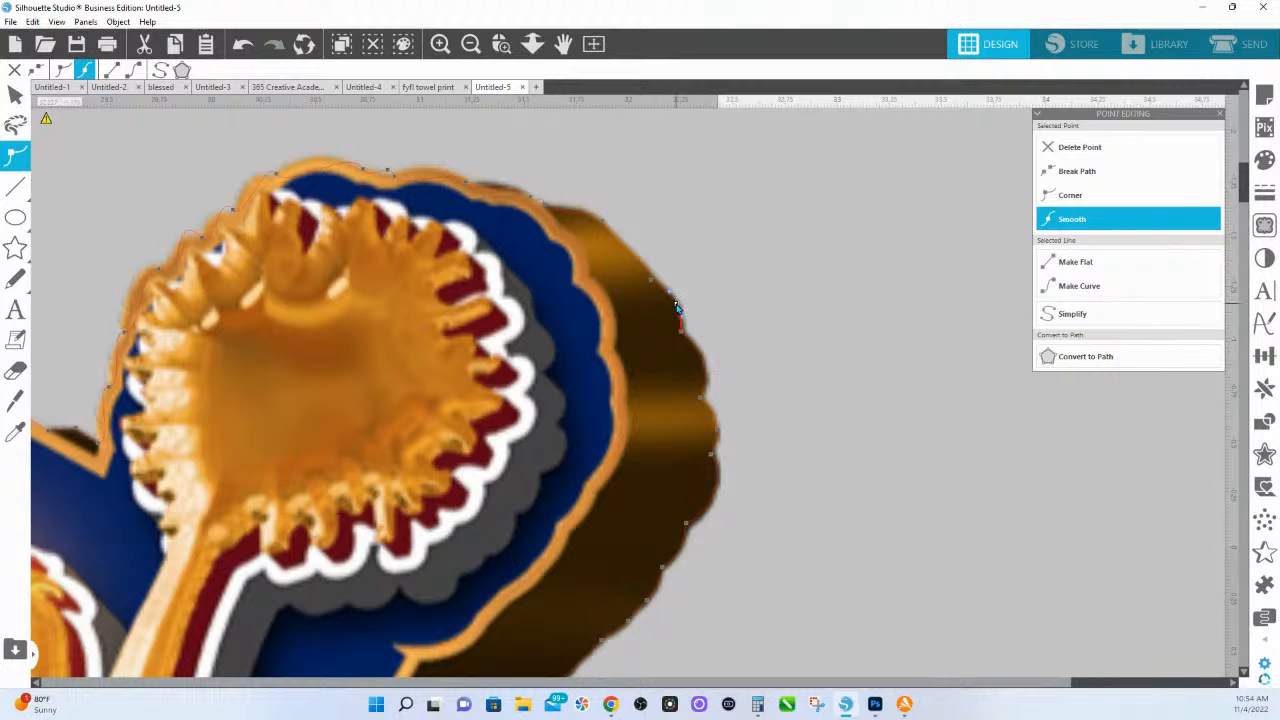
- Adjust the outline points where the upper brown edge meets the orange border and add a point along the brown edge's upper slope
click(601, 224)
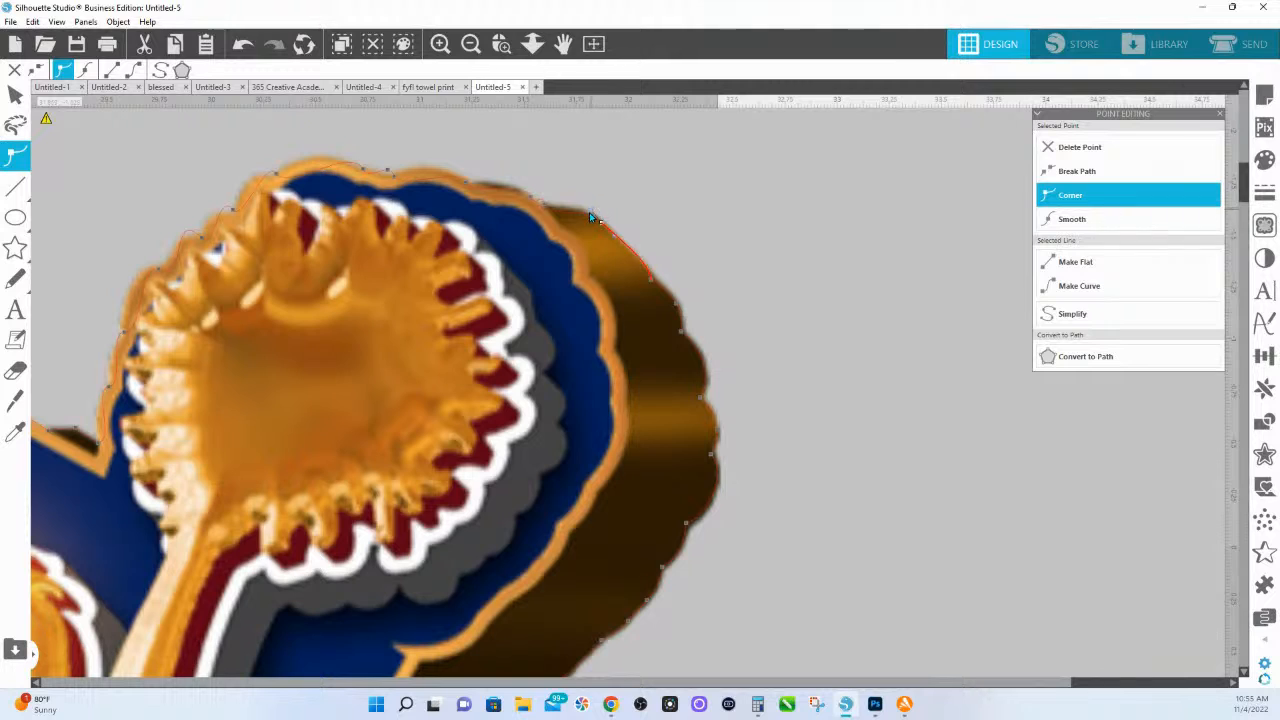
click(551, 216)
click(530, 198)
click(541, 206)
click(468, 185)
click(530, 201)
click(627, 249)
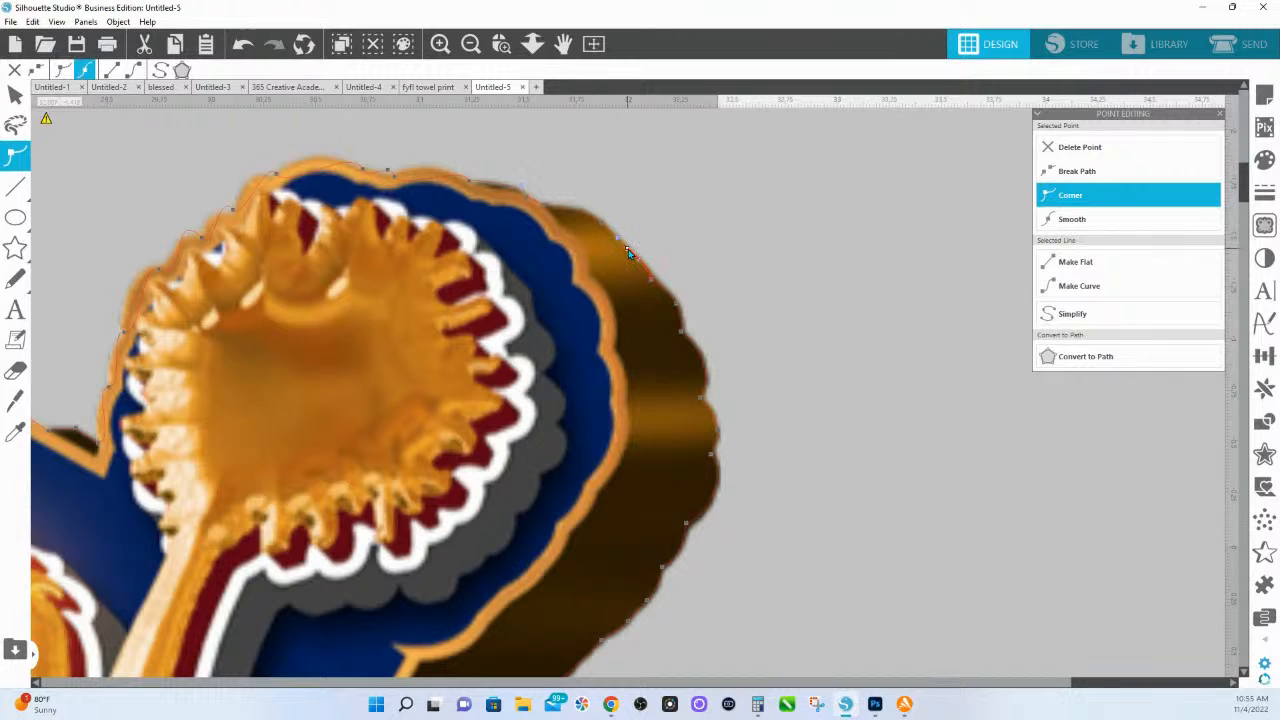
- Set outline points along the raised pom-pom's upper-right edge to Corner and fit the curve to the gold border
click(526, 195)
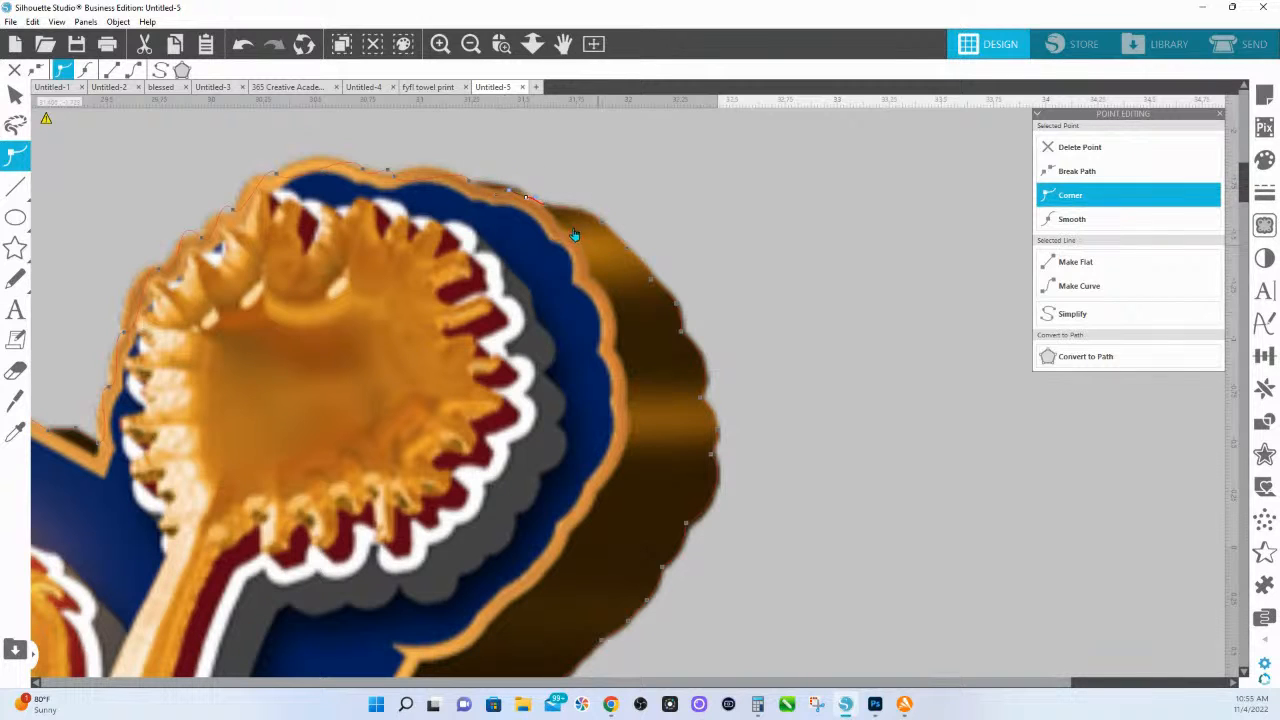
click(467, 188)
click(394, 176)
drag(403, 192, 402, 169)
click(472, 186)
click(390, 172)
click(1075, 195)
drag(1079, 112, 803, 139)
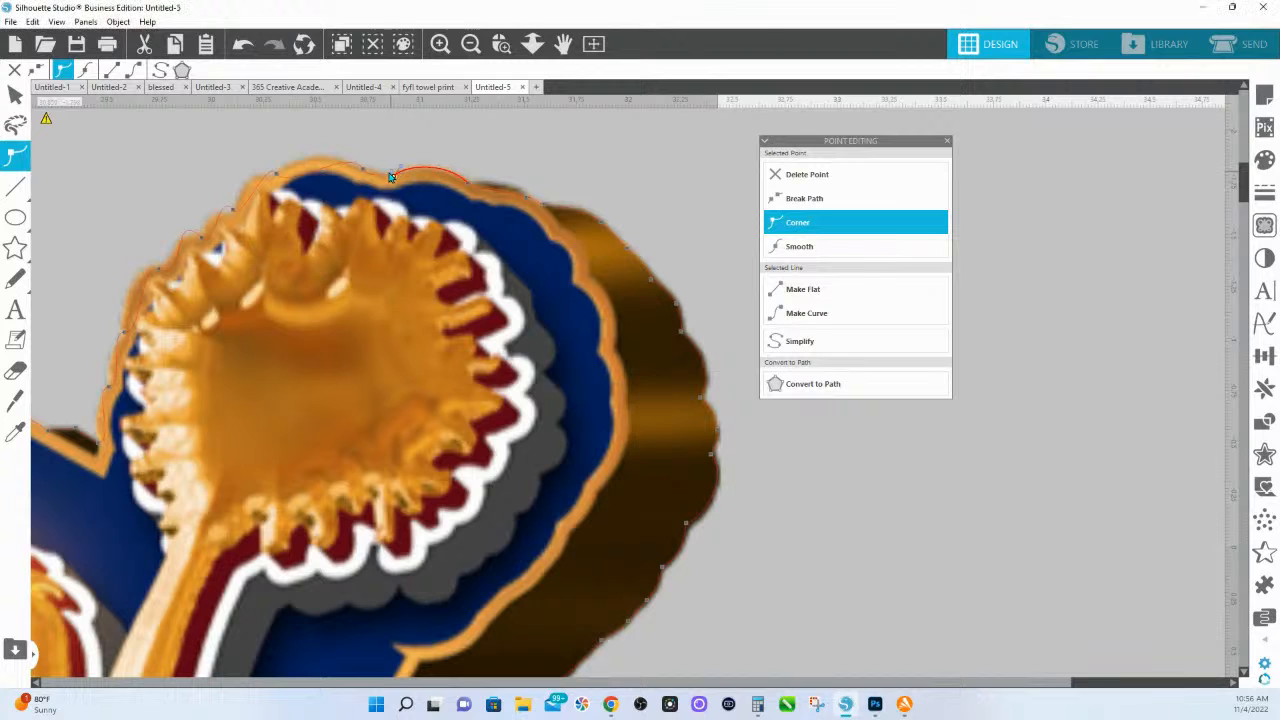
- Bend the outline curves over the top of the raised pom-pom to follow its scalloped gold edge
click(365, 172)
drag(361, 173, 360, 169)
drag(338, 148, 348, 147)
click(277, 175)
drag(286, 187, 282, 165)
click(362, 168)
drag(317, 147, 315, 149)
click(276, 176)
drag(260, 163, 232, 167)
click(358, 167)
- Reposition points and curve handles along the pom-pom's upper-left scallops so the outline follows the gold border
click(233, 212)
click(274, 177)
click(204, 241)
click(230, 213)
click(545, 205)
click(156, 268)
drag(156, 268, 167, 276)
click(197, 237)
drag(169, 208, 182, 227)
click(230, 215)
click(202, 242)
click(156, 267)
drag(134, 260, 131, 273)
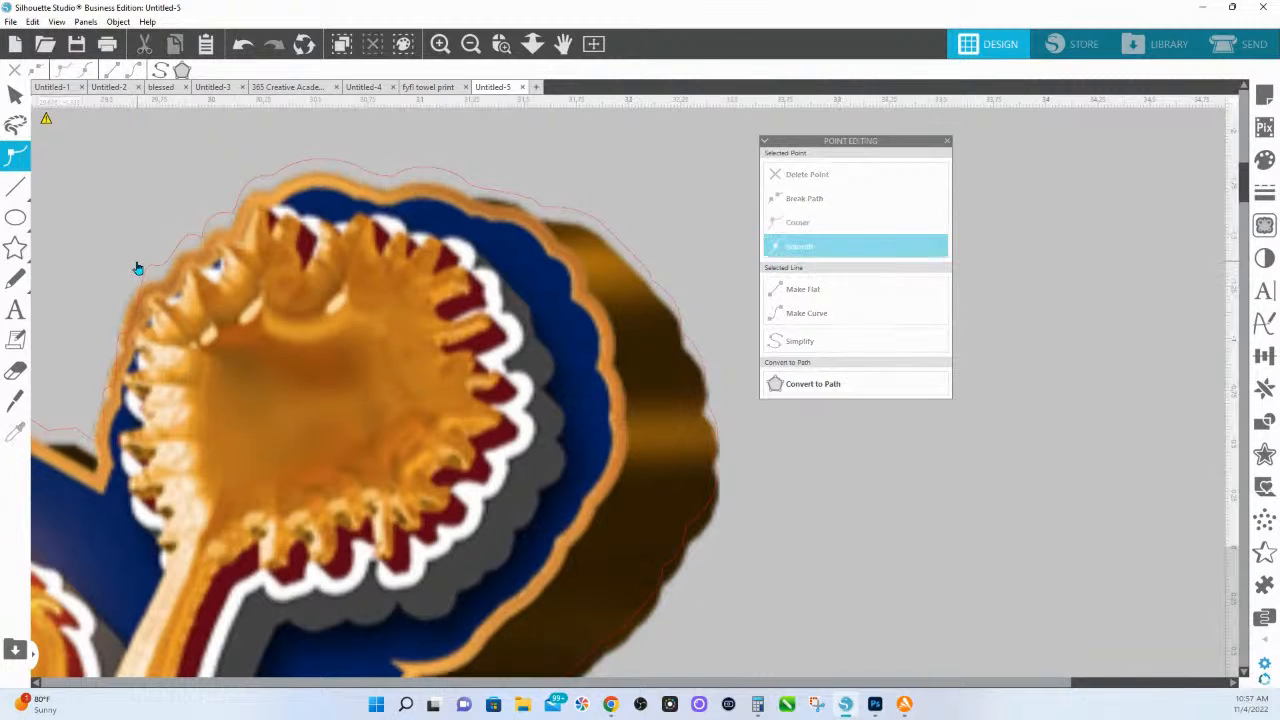
key(ctrl+z)
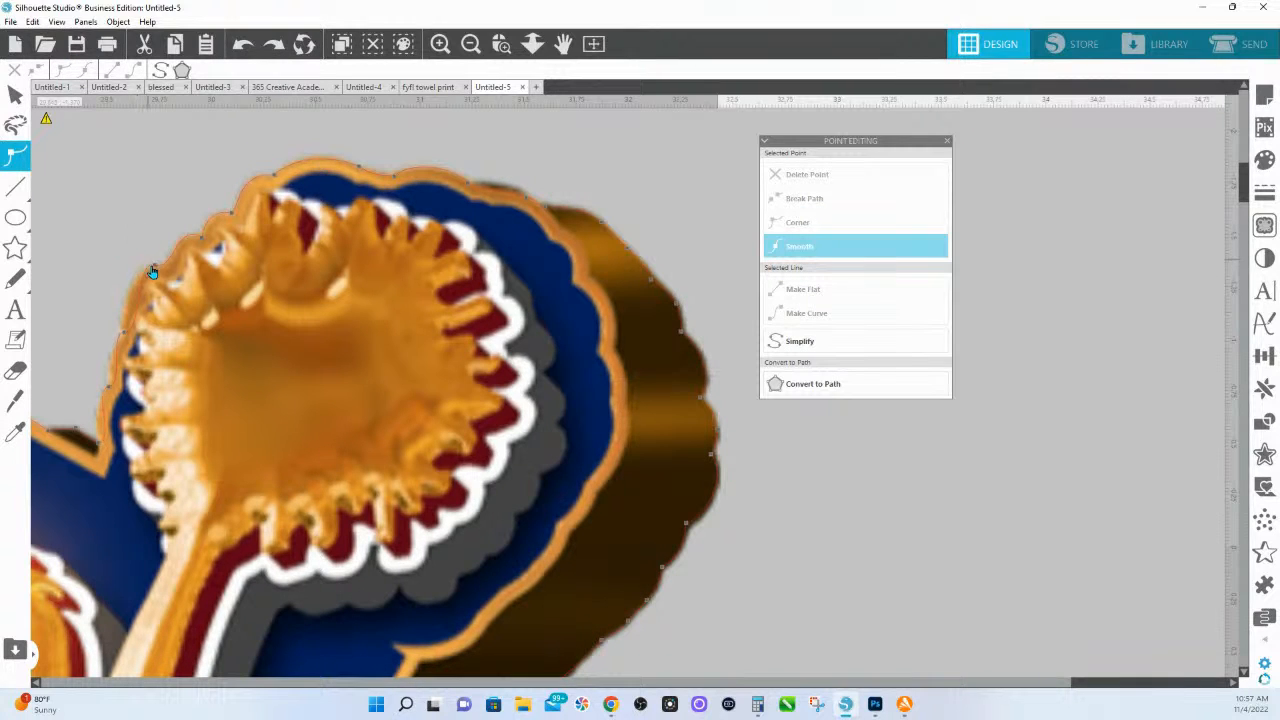
- Shift the outline point in the notch at the pom-pom's upper left slightly inward onto the gold edge
click(158, 268)
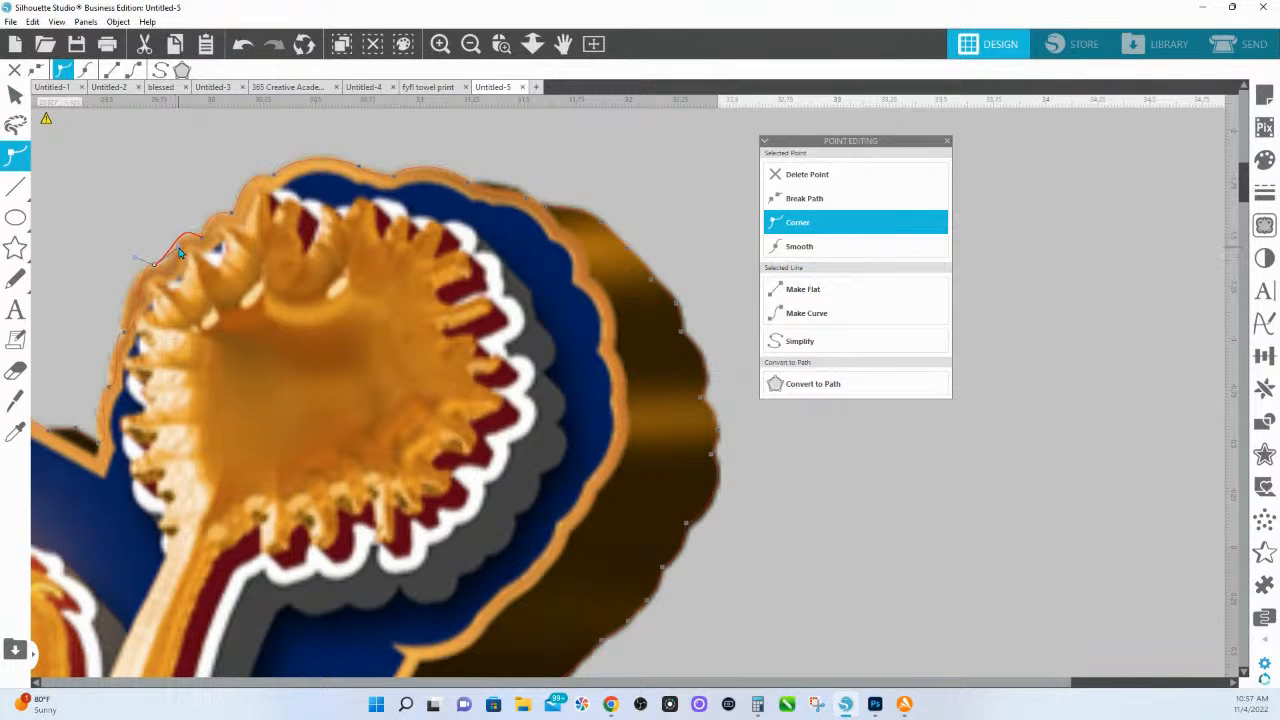
mouse_move(156, 265)
mouse_down()
mouse_move(117, 244)
mouse_move(161, 269)
mouse_up()
click(204, 240)
click(161, 266)
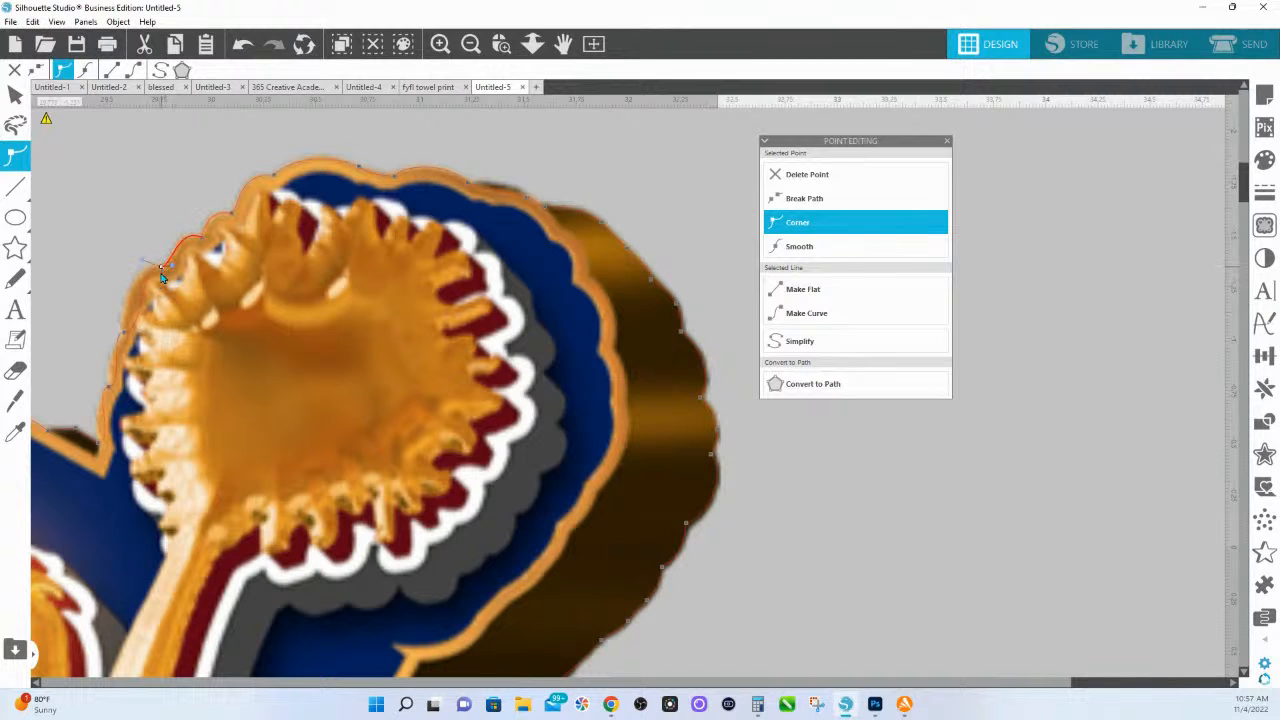
- Fit the outline curves down the pom-pom's left side to the inner corner beneath it
click(126, 333)
drag(147, 329, 119, 328)
click(139, 280)
click(121, 333)
click(108, 388)
drag(127, 388, 82, 410)
click(100, 450)
- Select the logo image together with its edited outline and crop the image to that outline
click(532, 43)
drag(382, 429, 388, 127)
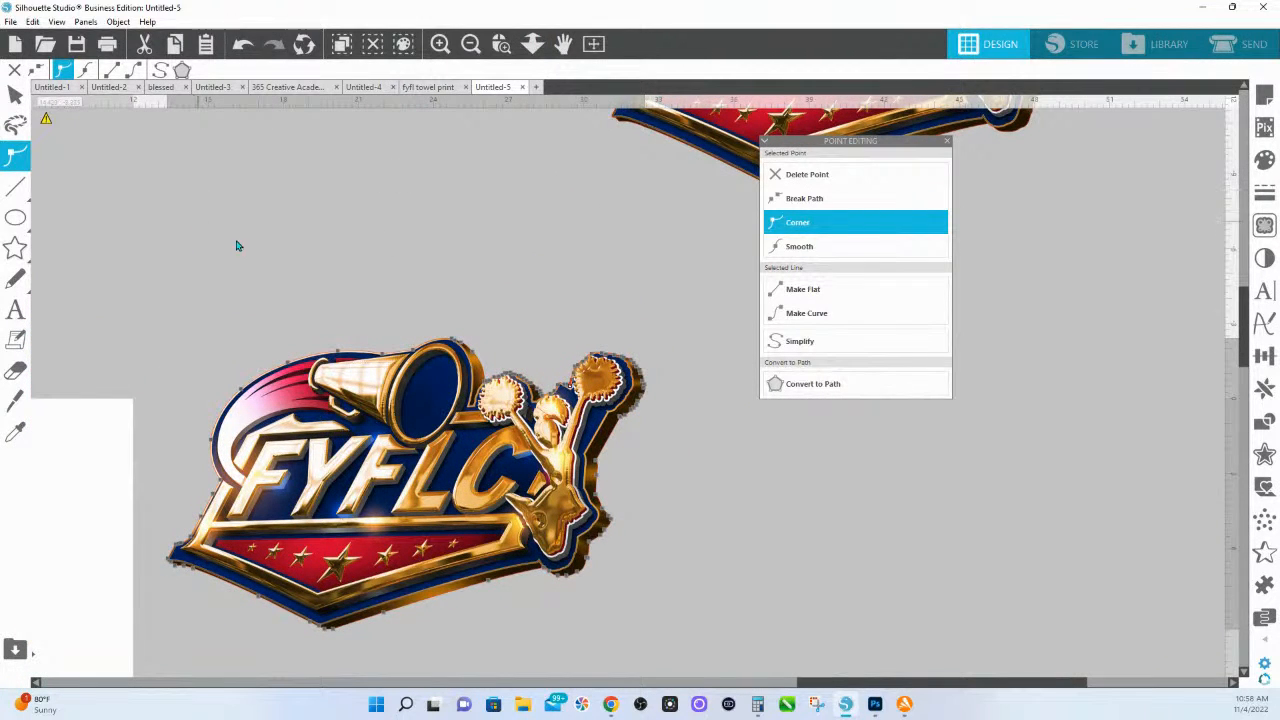
click(281, 221)
click(320, 380)
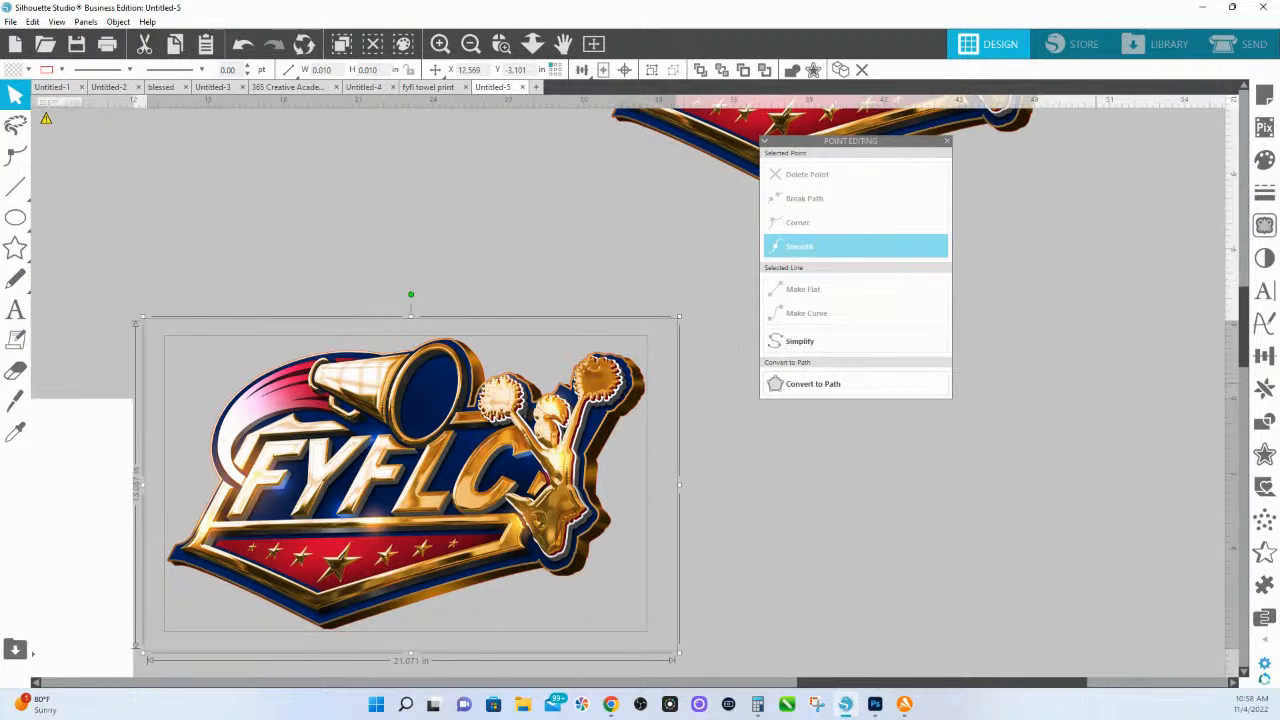
click(1264, 421)
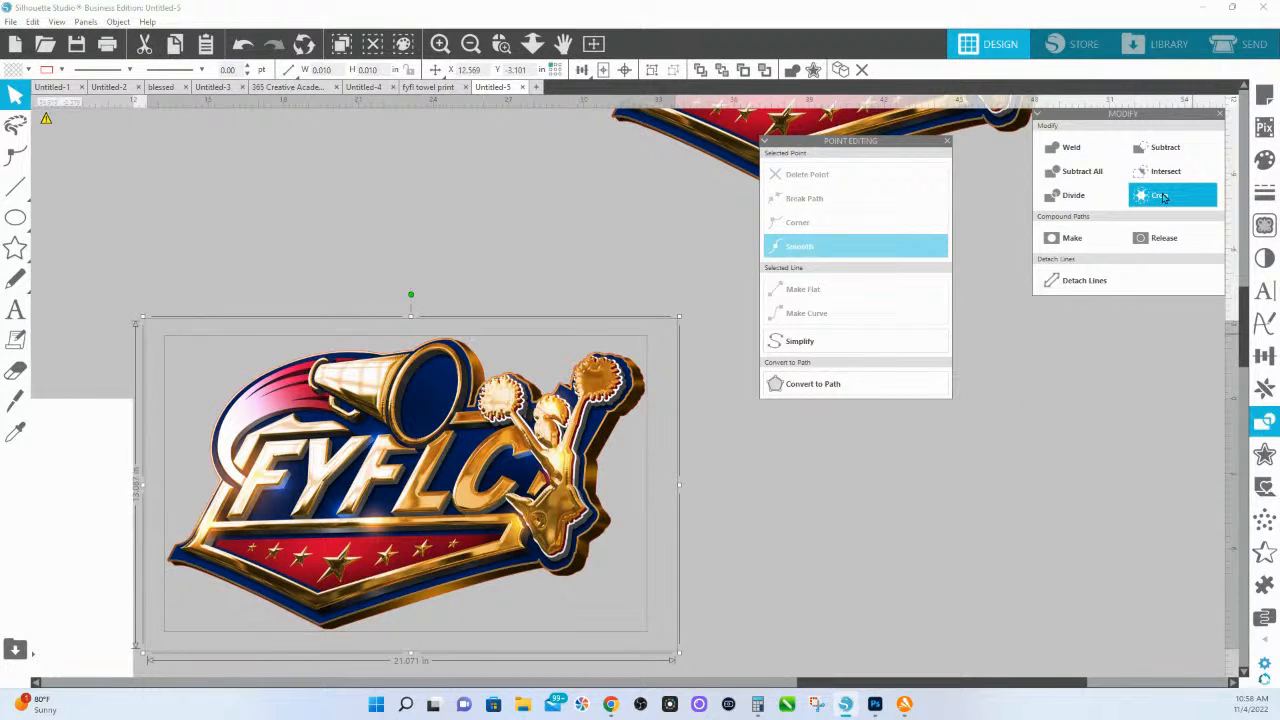
click(1162, 197)
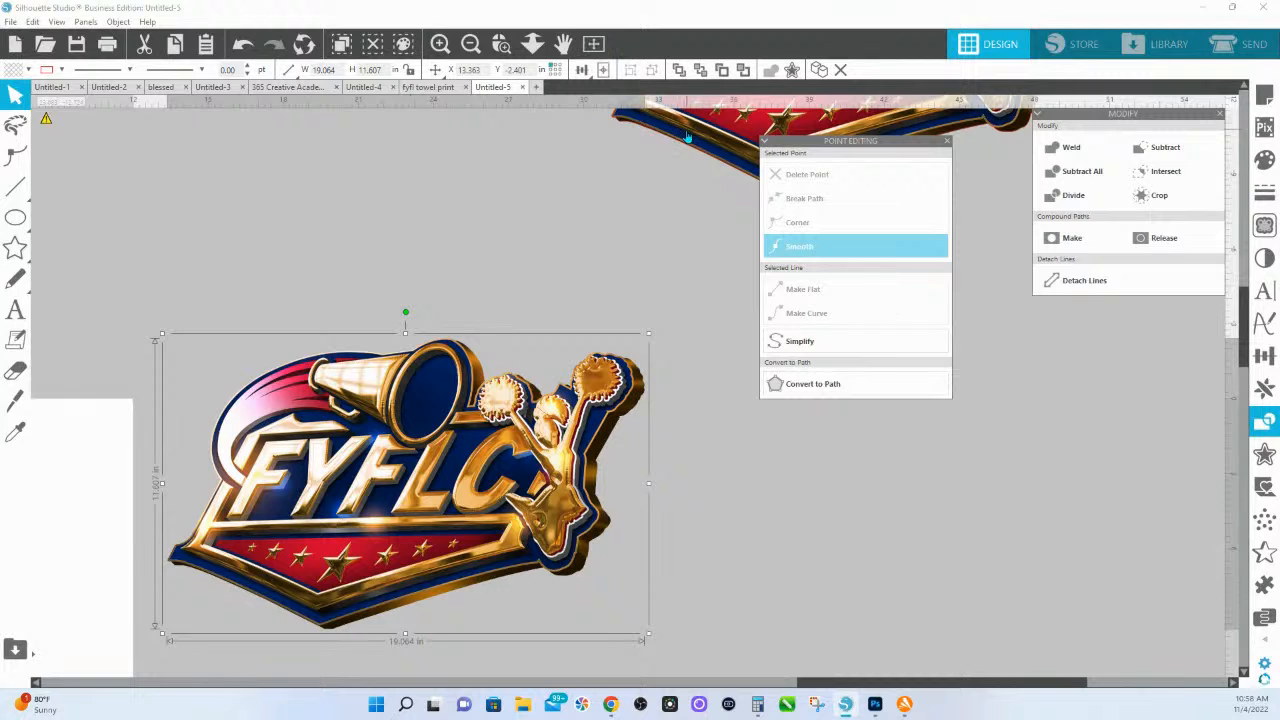
- Remove the spare empty logo outline lying below the upper logo
scroll(635, 150, up, 2)
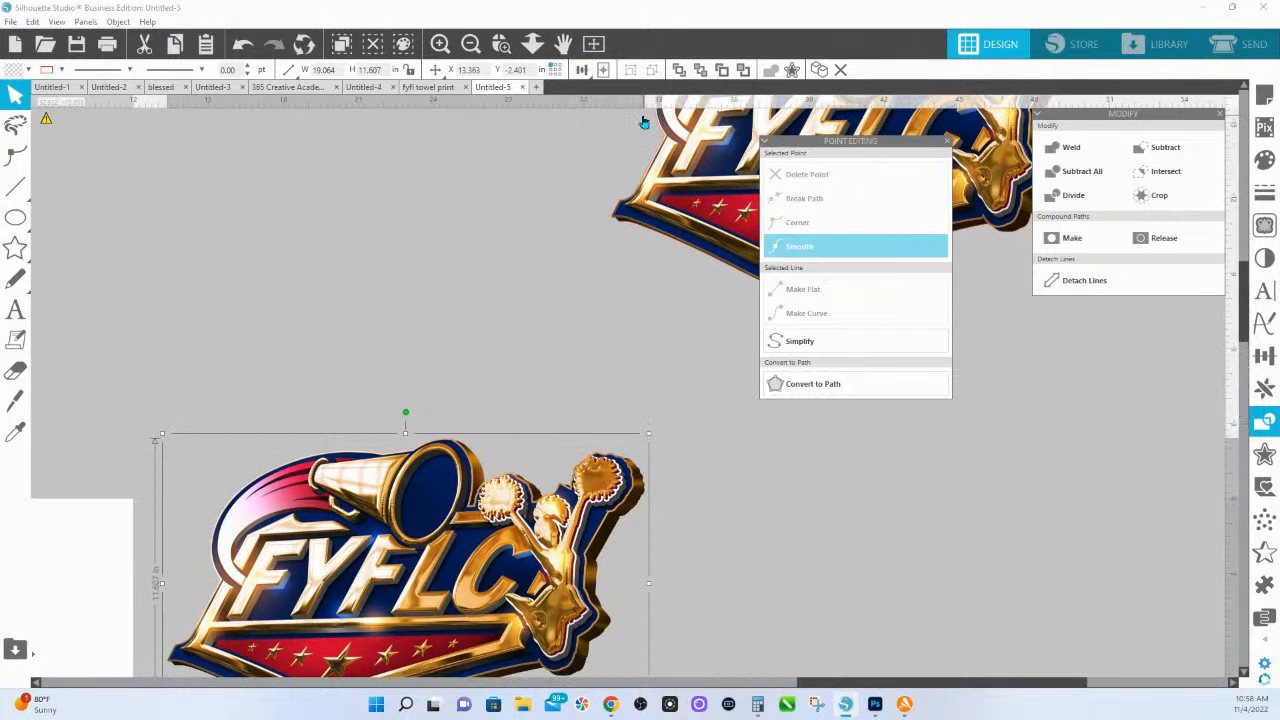
click(533, 43)
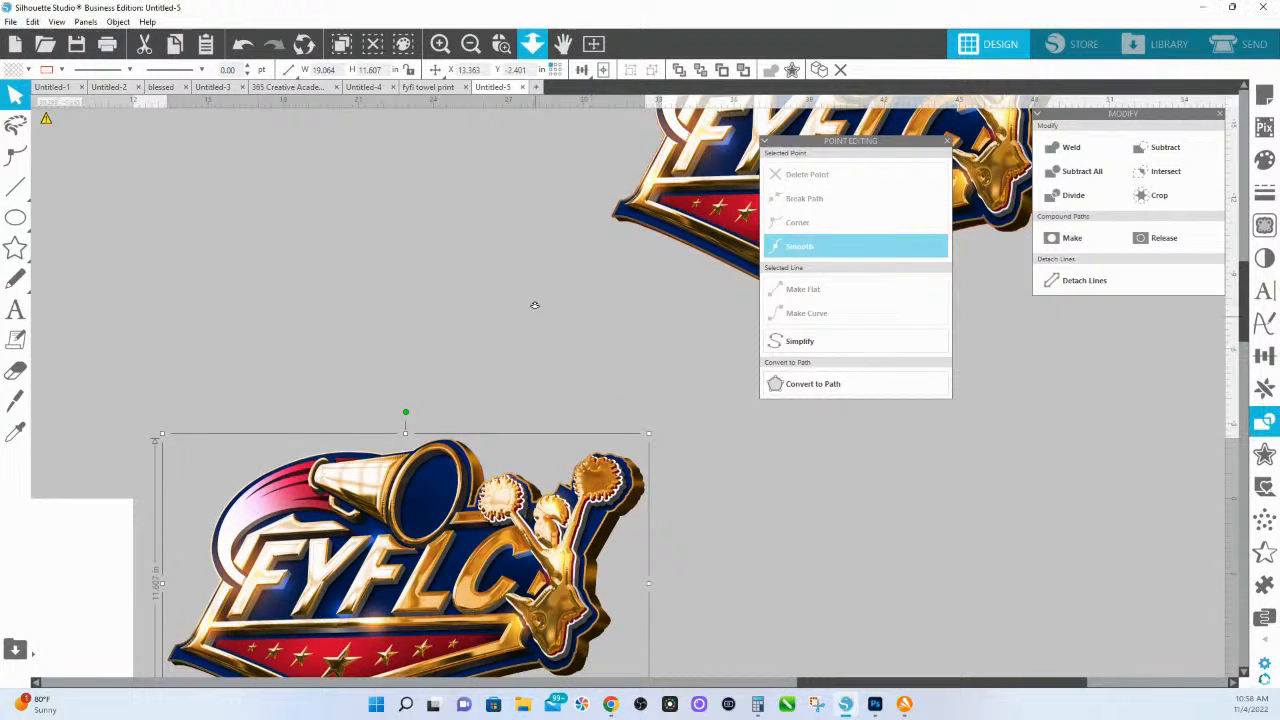
drag(735, 385, 823, 451)
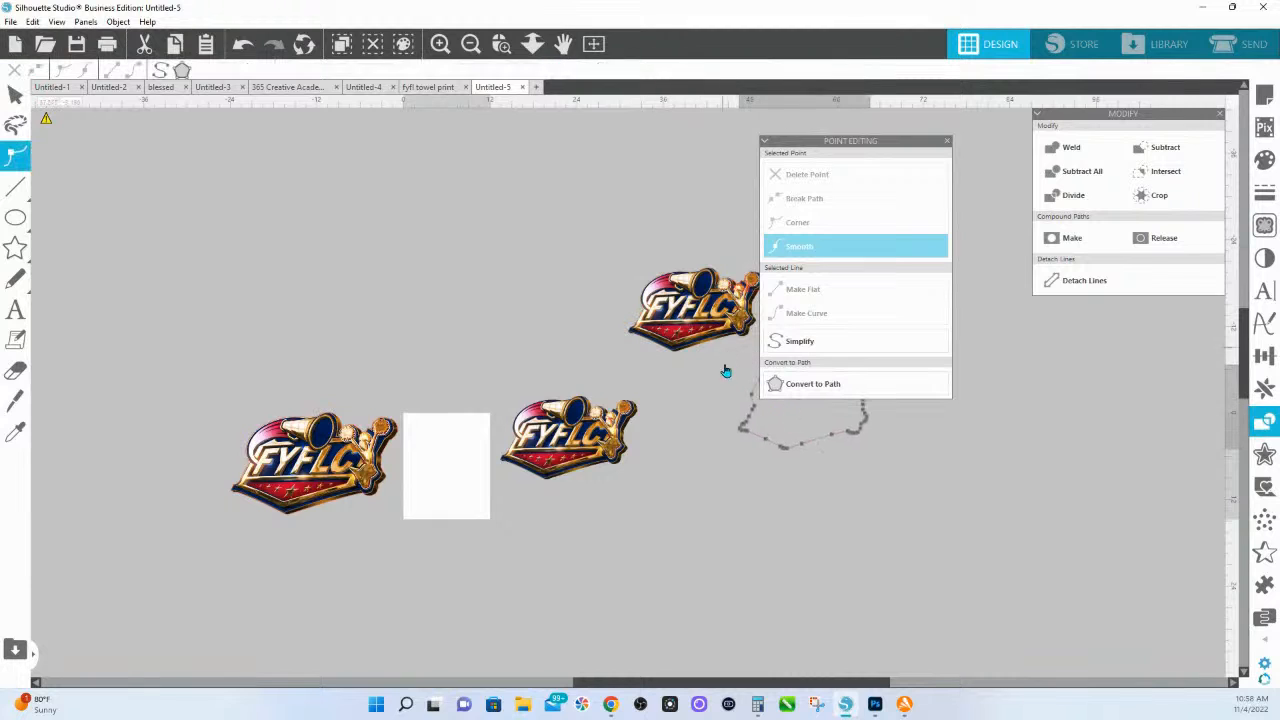
click(834, 381)
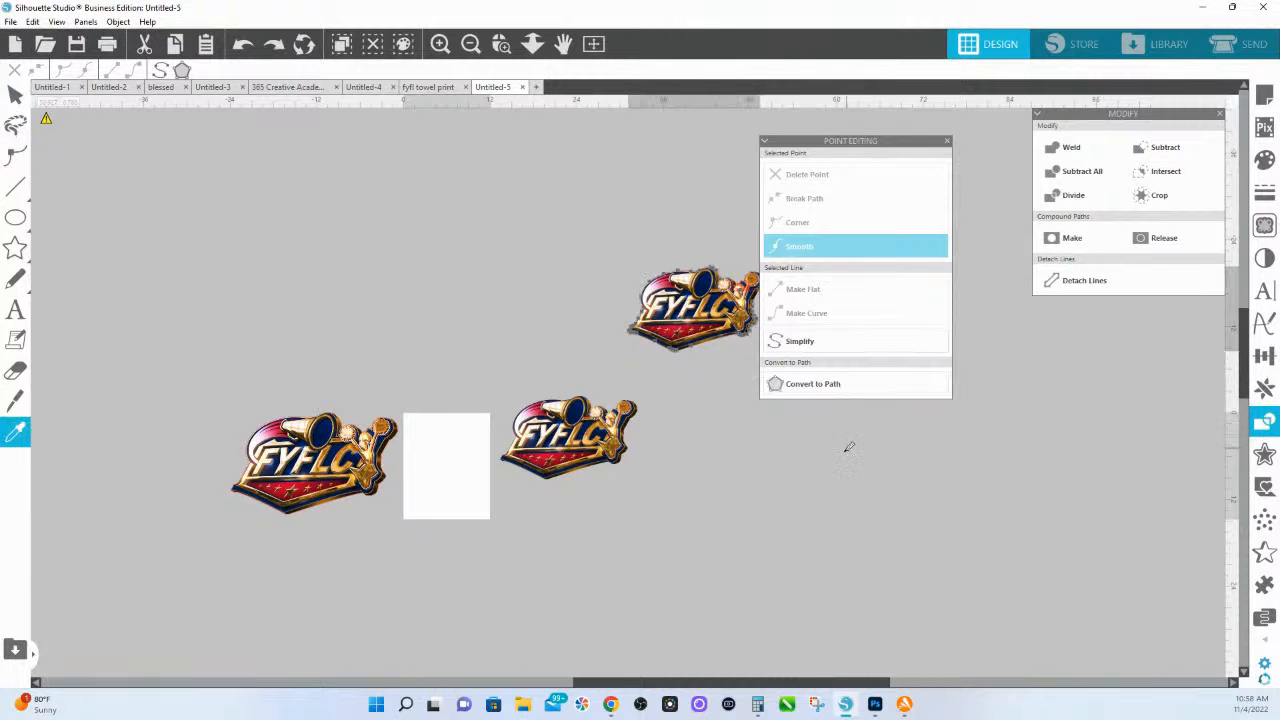
click(694, 336)
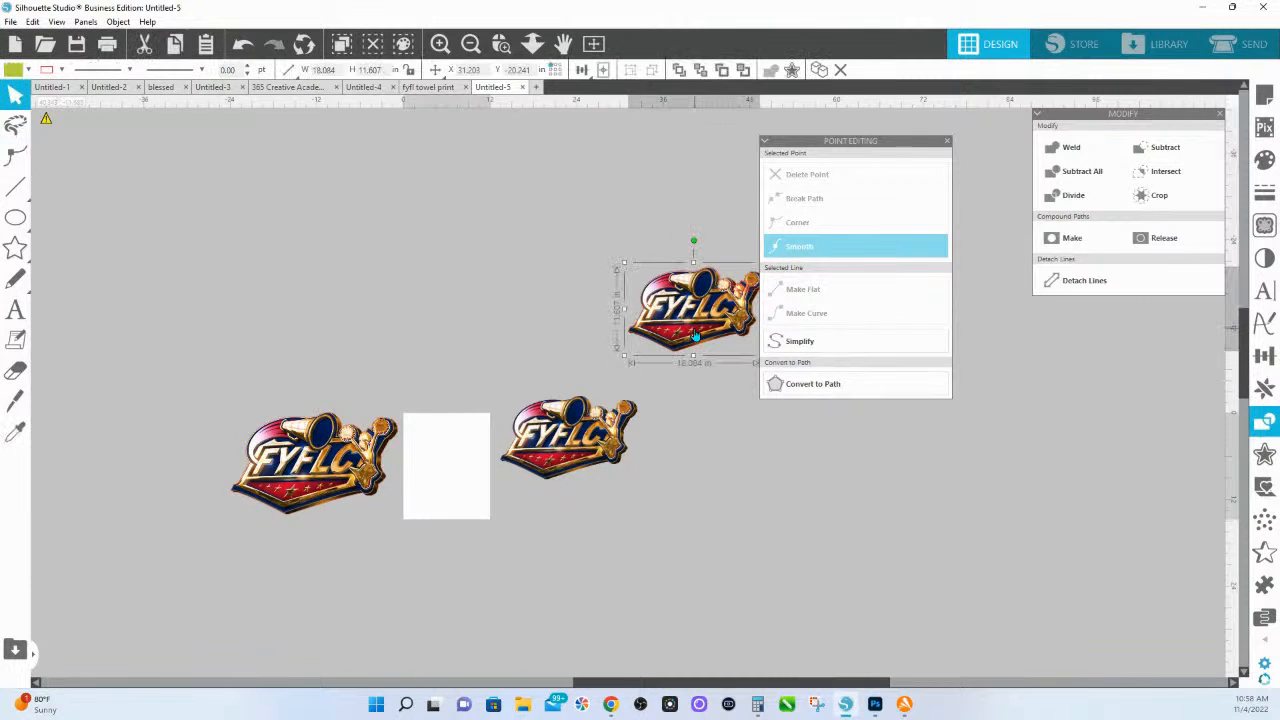
drag(694, 336, 748, 480)
key(ctrl+z)
- Move the stacked logo copy off the upper logo and set it apart beside the cropped logo
click(714, 403)
click(694, 313)
drag(694, 313, 729, 459)
click(860, 455)
click(738, 457)
click(563, 44)
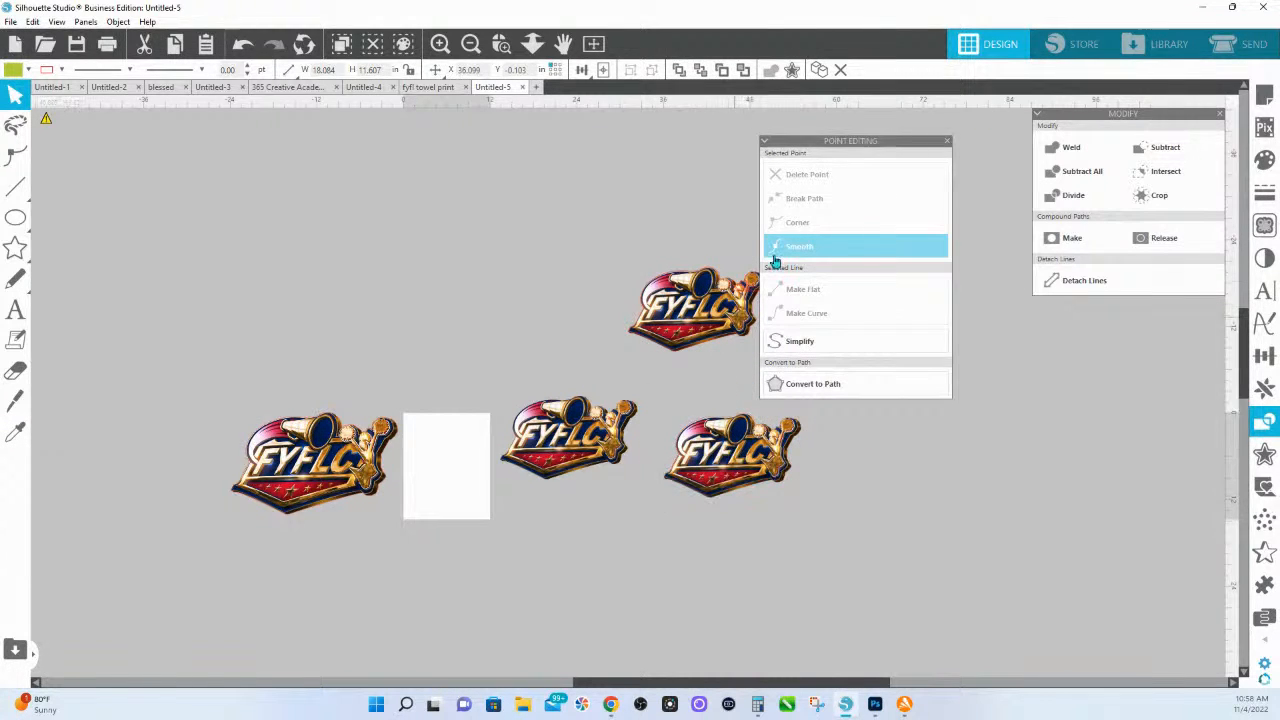
drag(814, 544, 570, 560)
drag(530, 472, 590, 467)
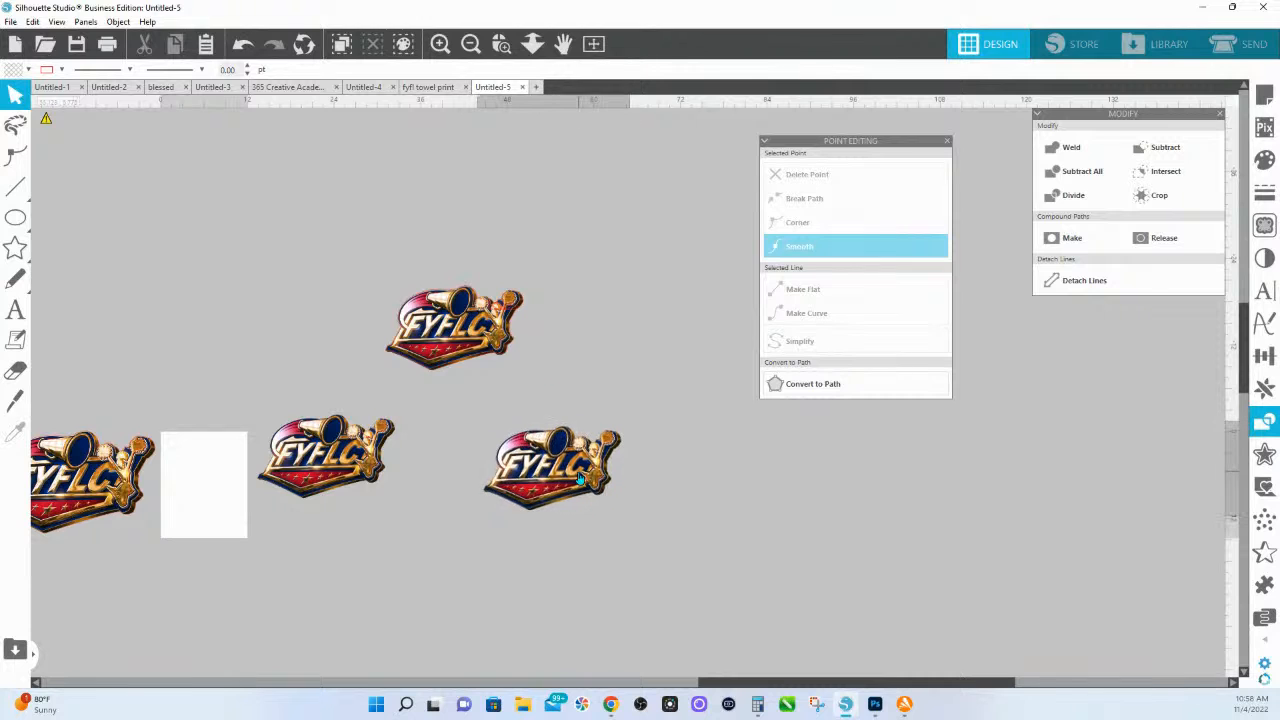
- Start a trace of the separated logo copy with a trace area about 24 by 16 in around it
click(501, 43)
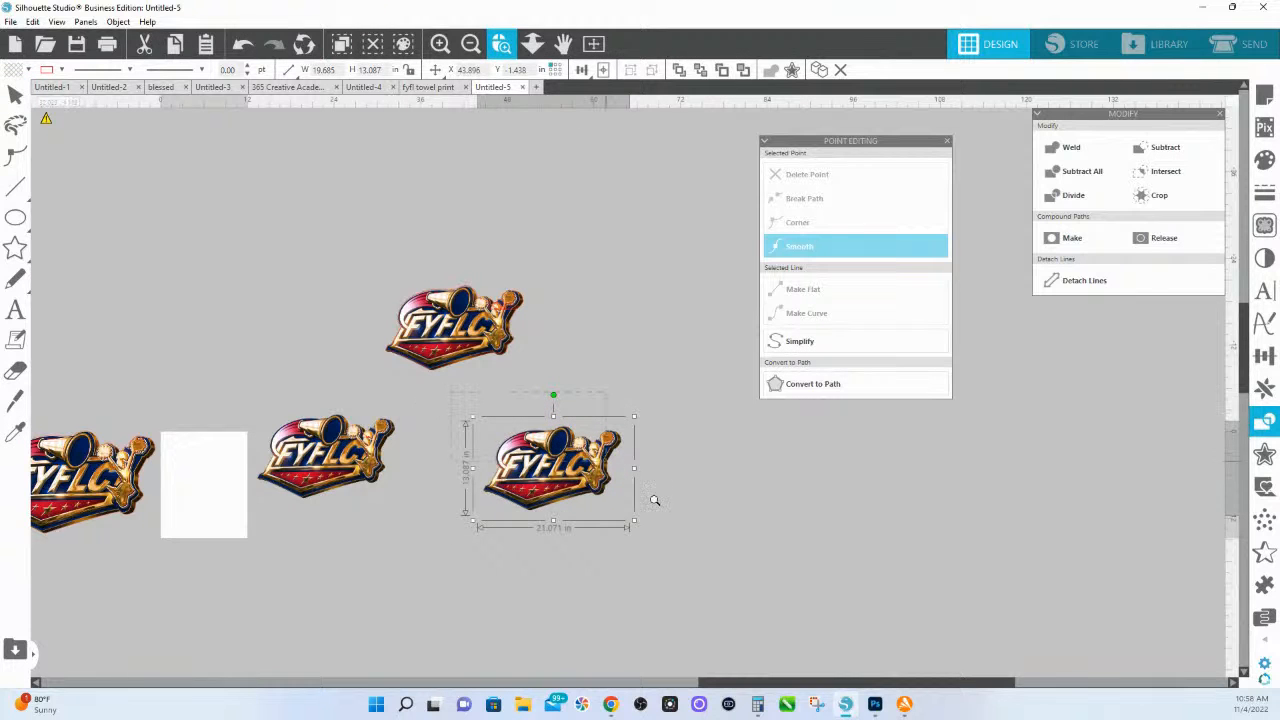
click(697, 531)
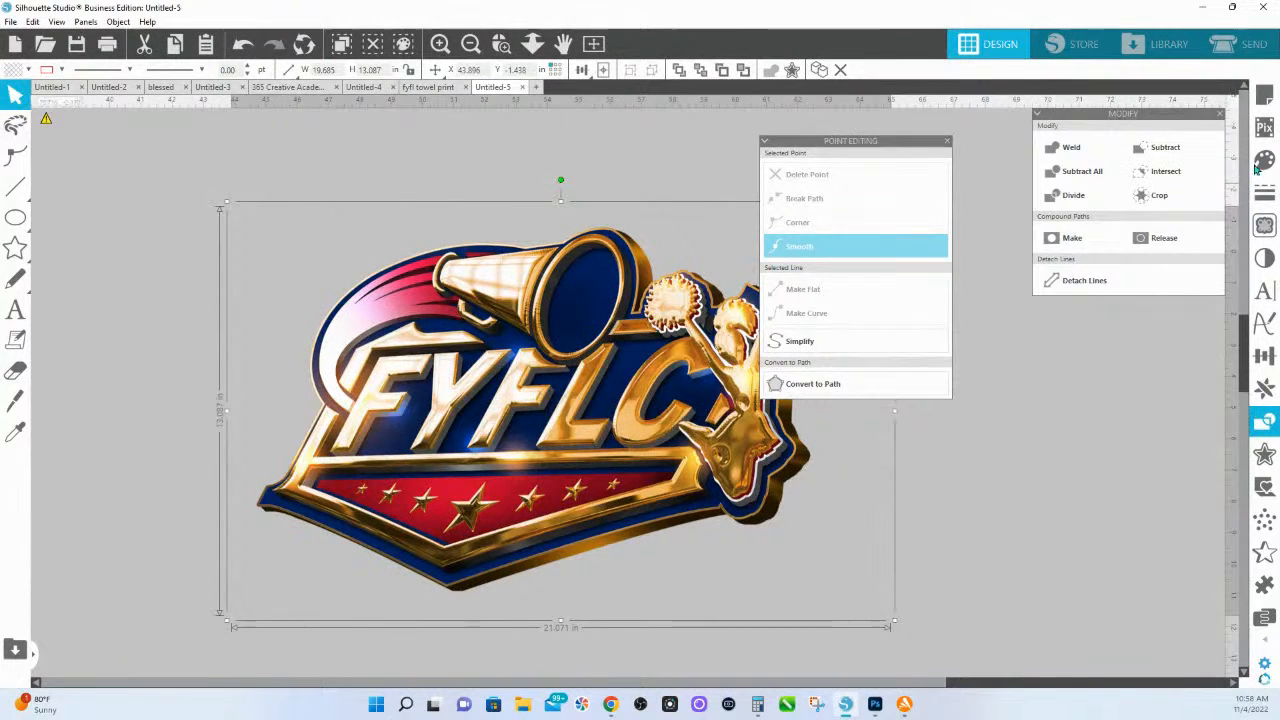
click(1264, 160)
click(1264, 224)
drag(907, 142, 1128, 480)
click(1091, 168)
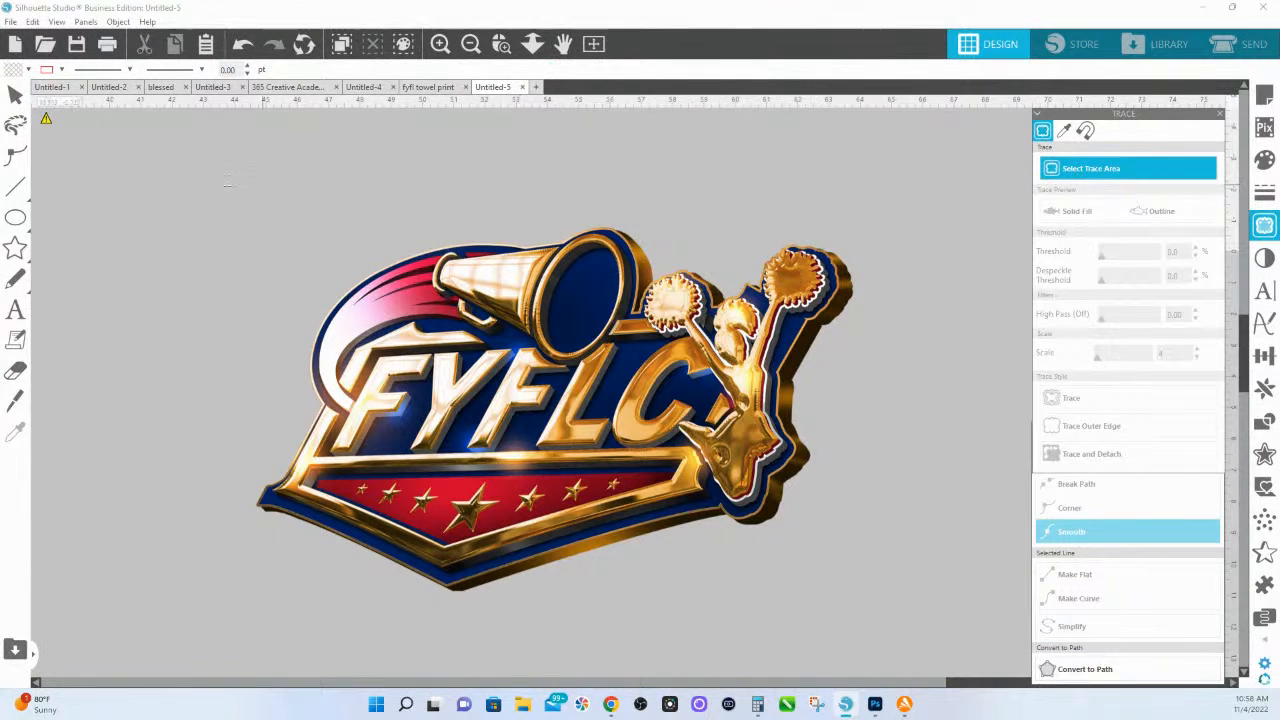
mouse_move(180, 136)
mouse_down()
mouse_move(632, 242)
mouse_move(900, 630)
mouse_move(934, 640)
mouse_up()
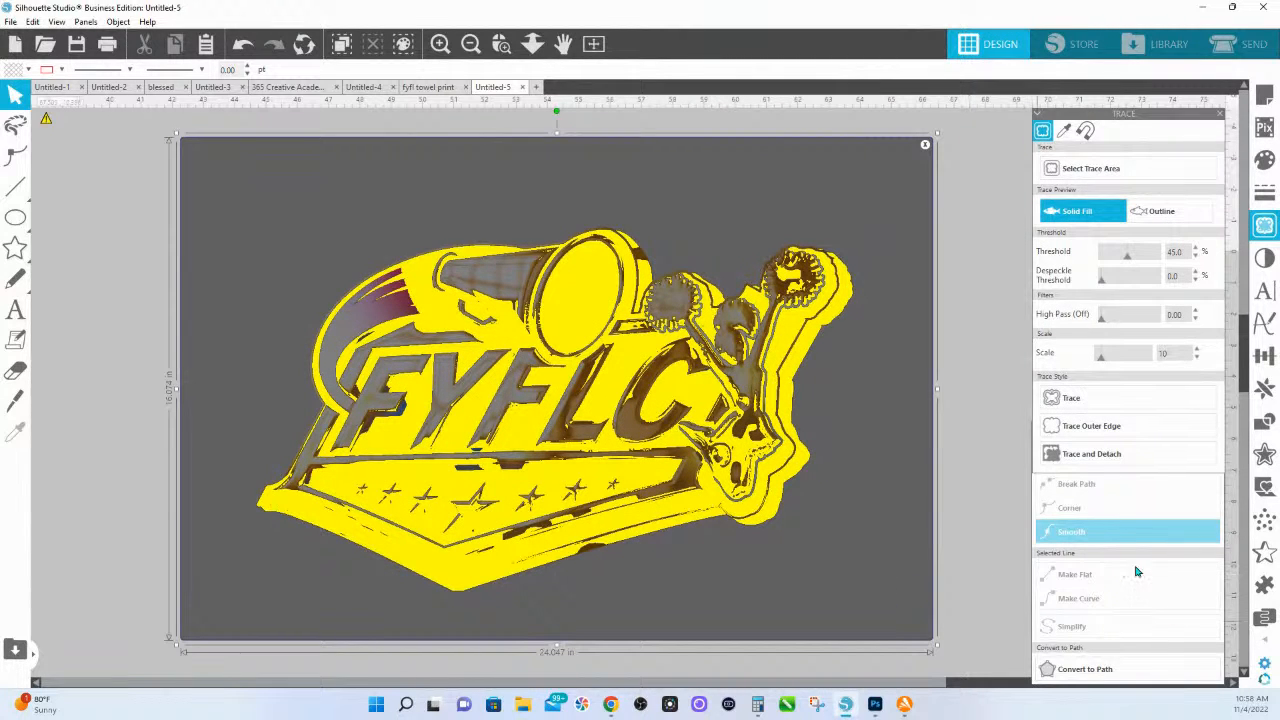
- Set the trace scale to 4 and threshold to 100%, and run Trace and Detach on the logo
drag(1104, 364, 1051, 360)
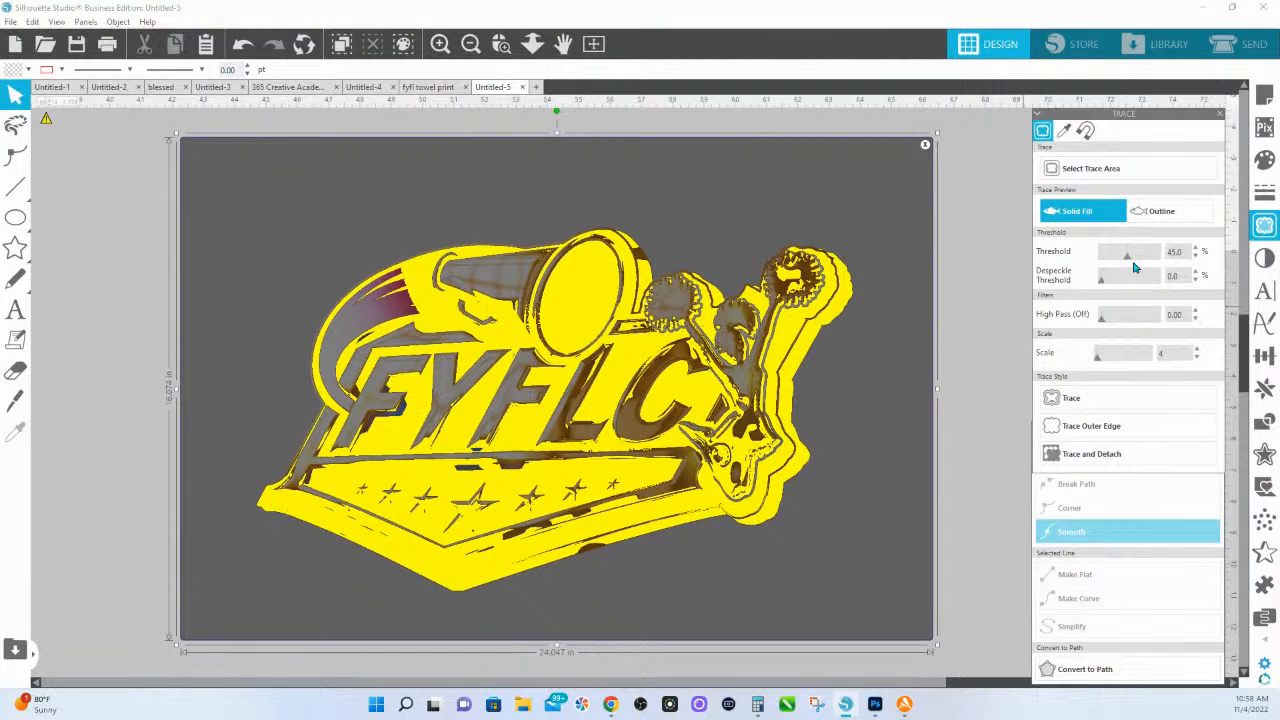
drag(1127, 260, 1166, 265)
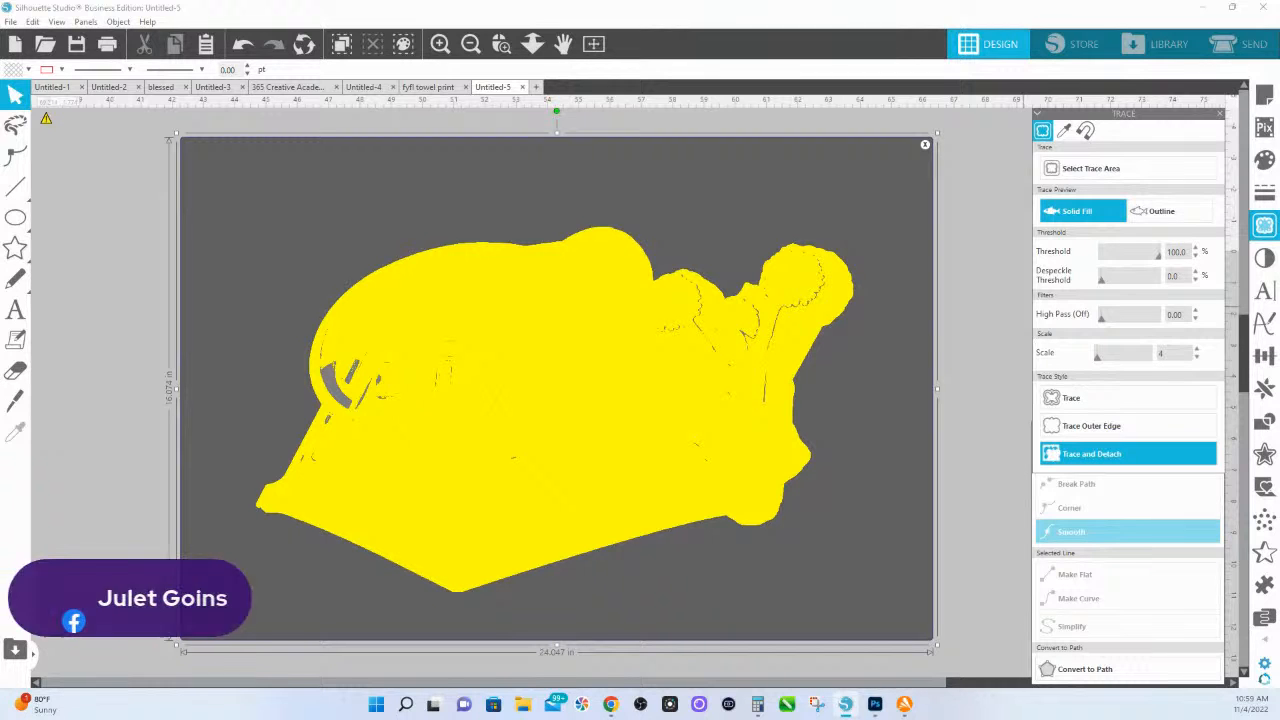
click(1100, 454)
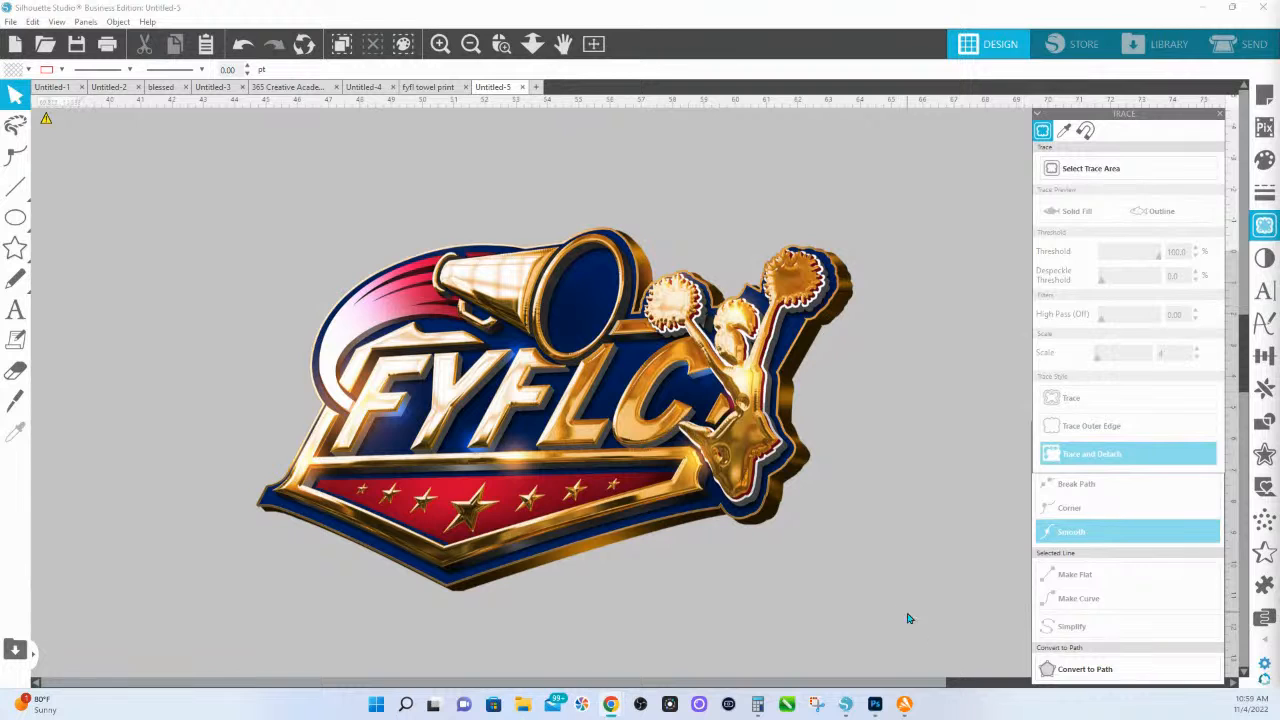
- Pull the detached logo away from its source image and delete the leftover image frame
drag(604, 406, 264, 476)
click(686, 380)
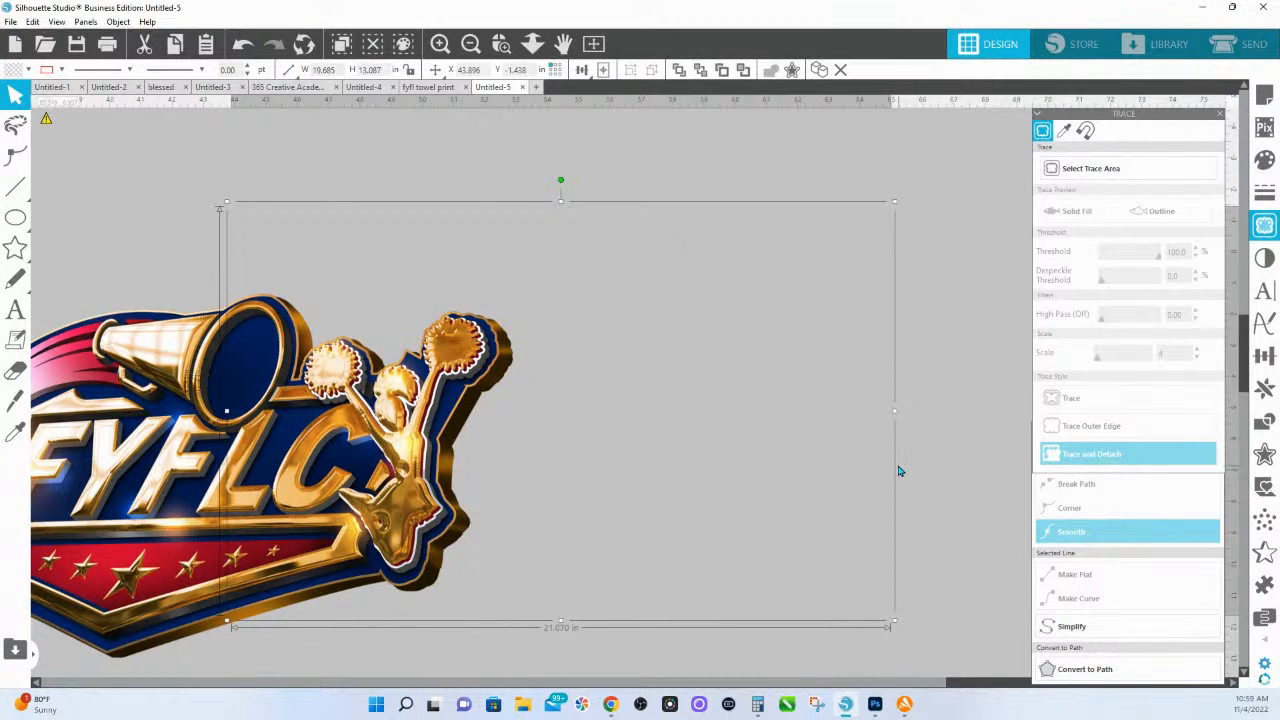
key(Delete)
- Arrange the detached logo and the cropped logo side by side below the upper logo
drag(297, 371, 526, 180)
click(482, 205)
click(503, 45)
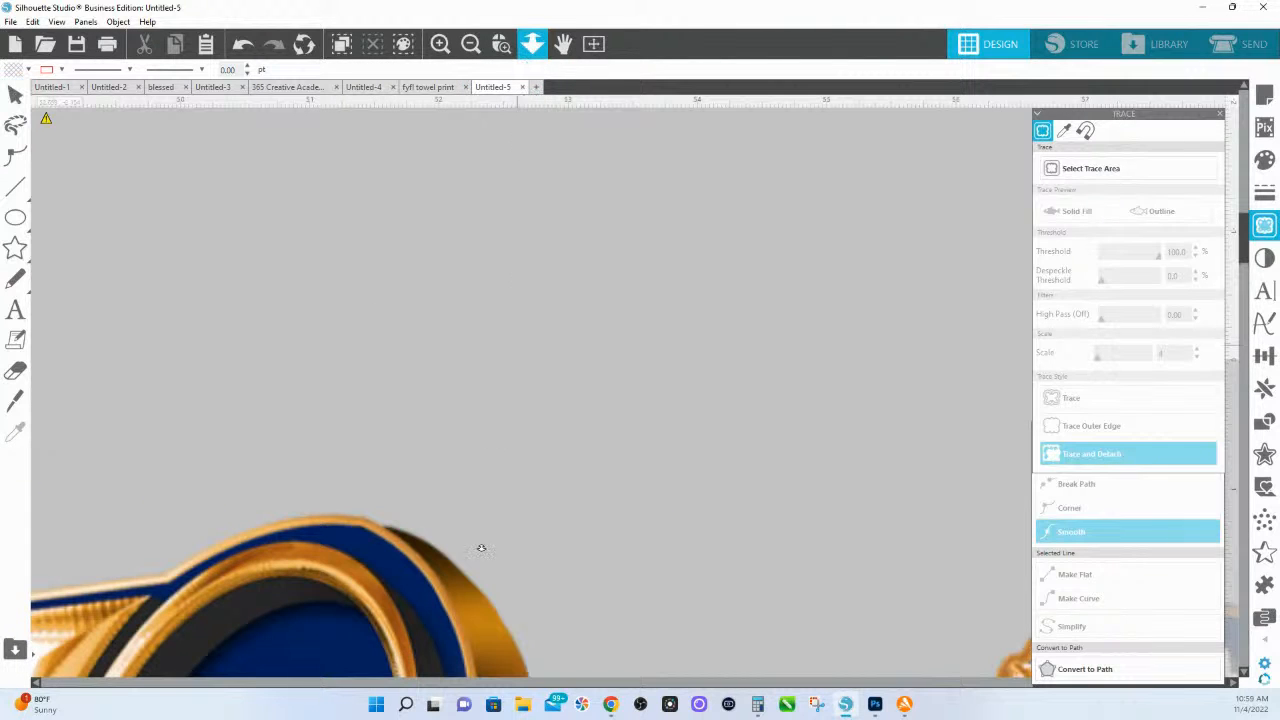
scroll(481, 548, down, 5)
drag(361, 390, 406, 428)
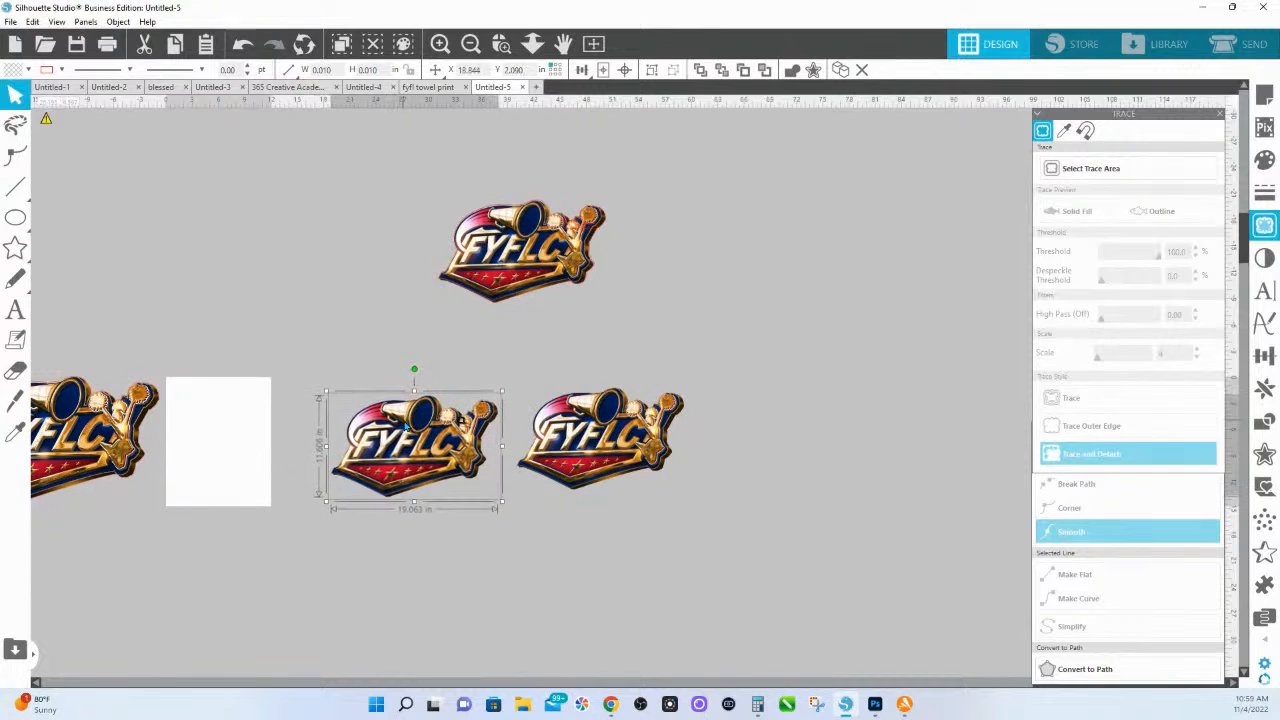
click(362, 565)
- Draw a rectangle about 56.6 in wide enclosing the cropped and detached logos
click(15, 218)
click(43, 214)
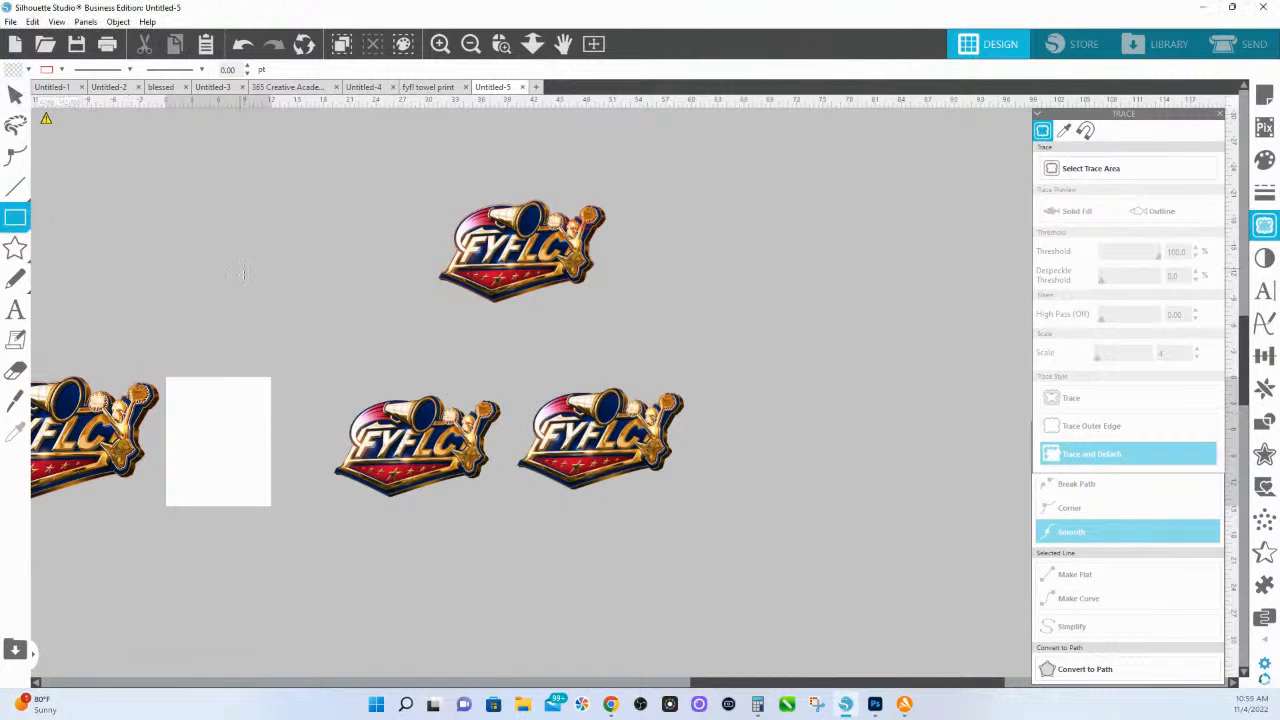
mouse_move(280, 338)
mouse_down()
mouse_move(683, 506)
mouse_move(780, 590)
mouse_up()
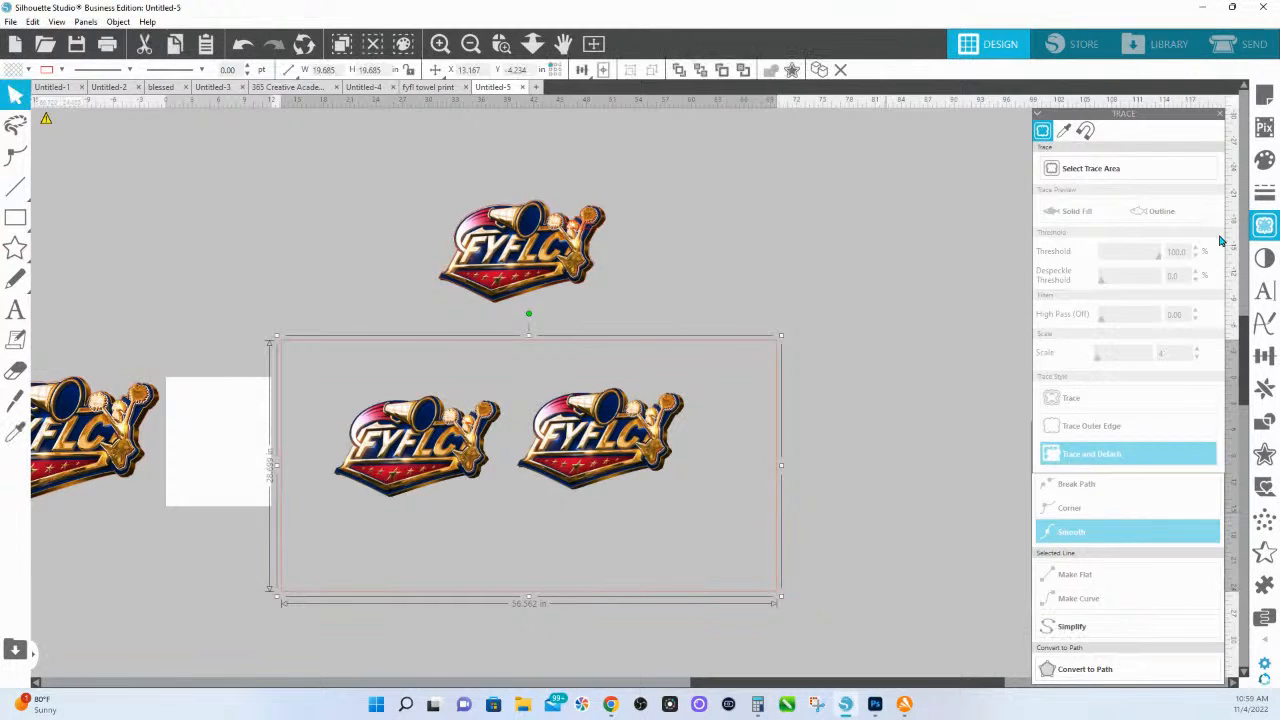
- Fill the rectangle with black and send it to the back behind both logos
click(1266, 161)
click(1209, 206)
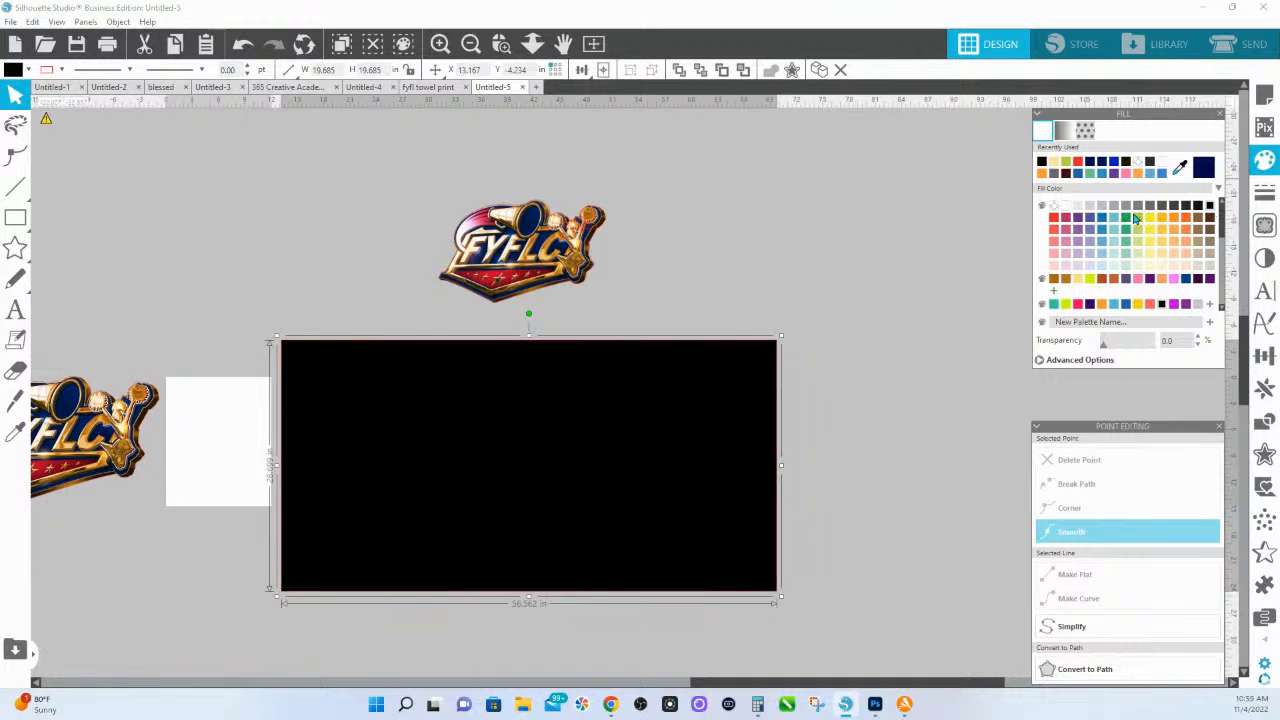
right_click(569, 394)
click(640, 305)
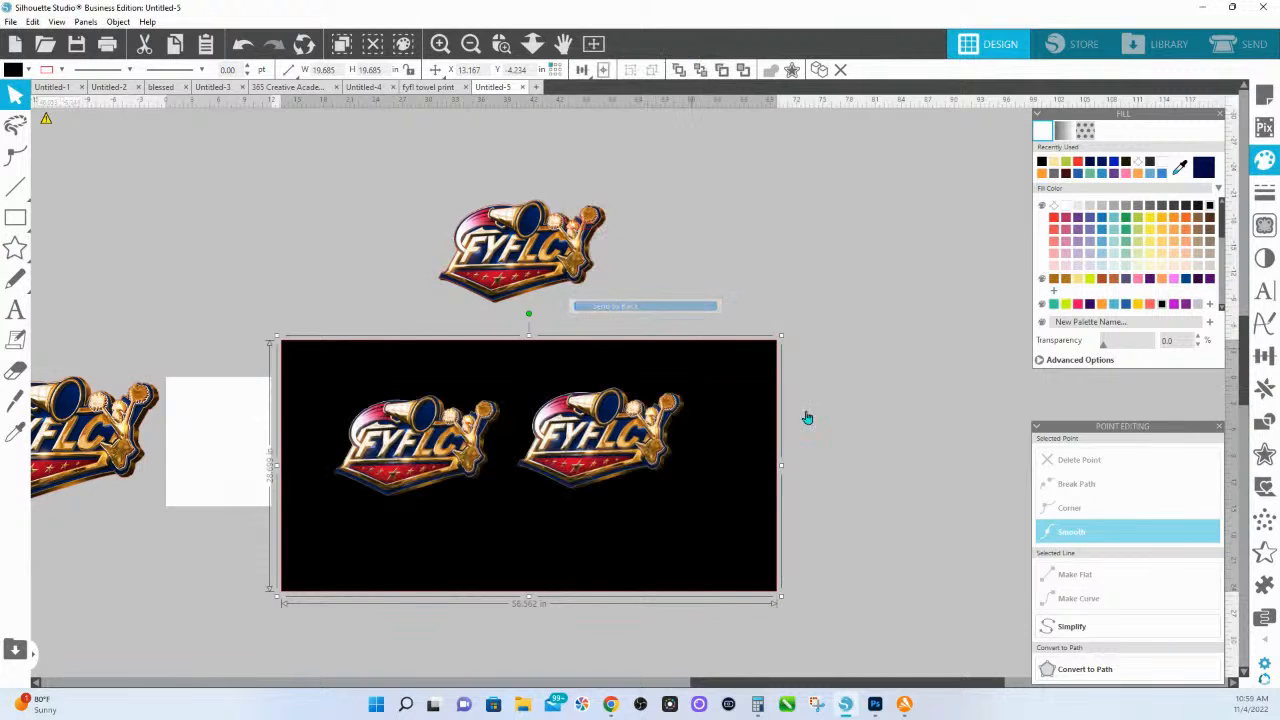
click(441, 444)
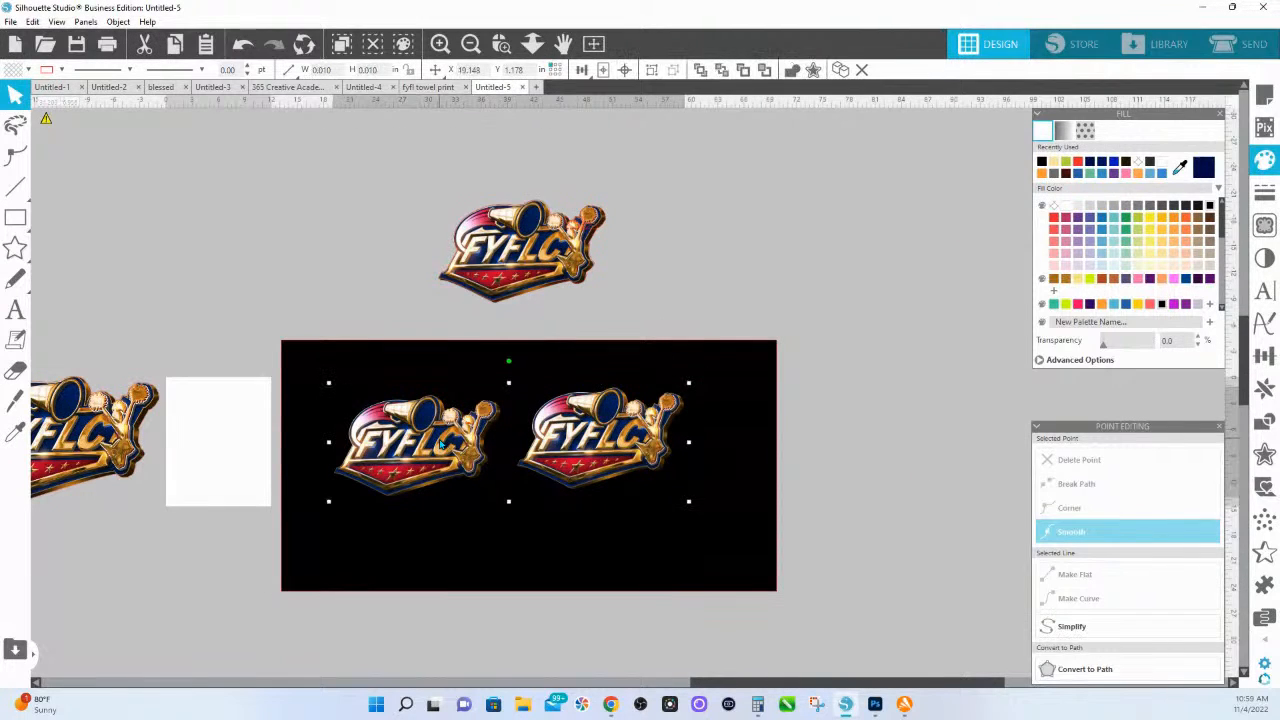
click(1066, 207)
key(ctrl+z)
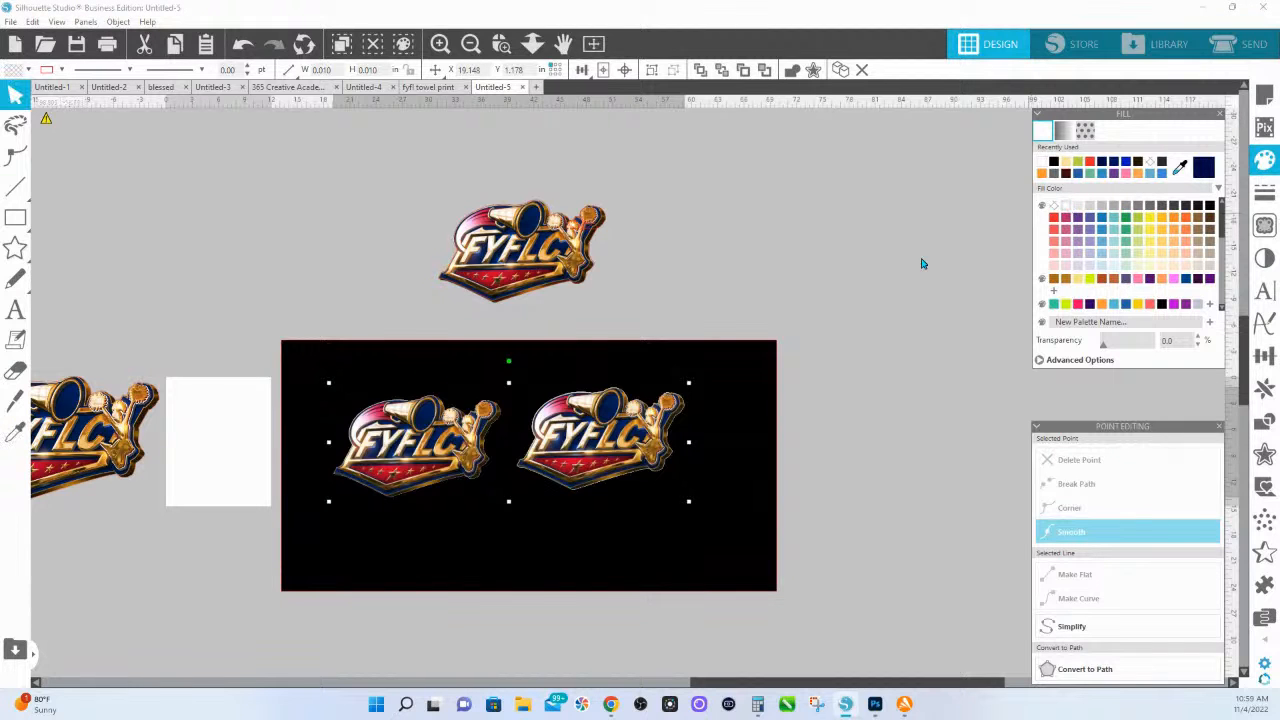
- Examine the edges of the cropped and traced logos side by side against the black background
click(501, 43)
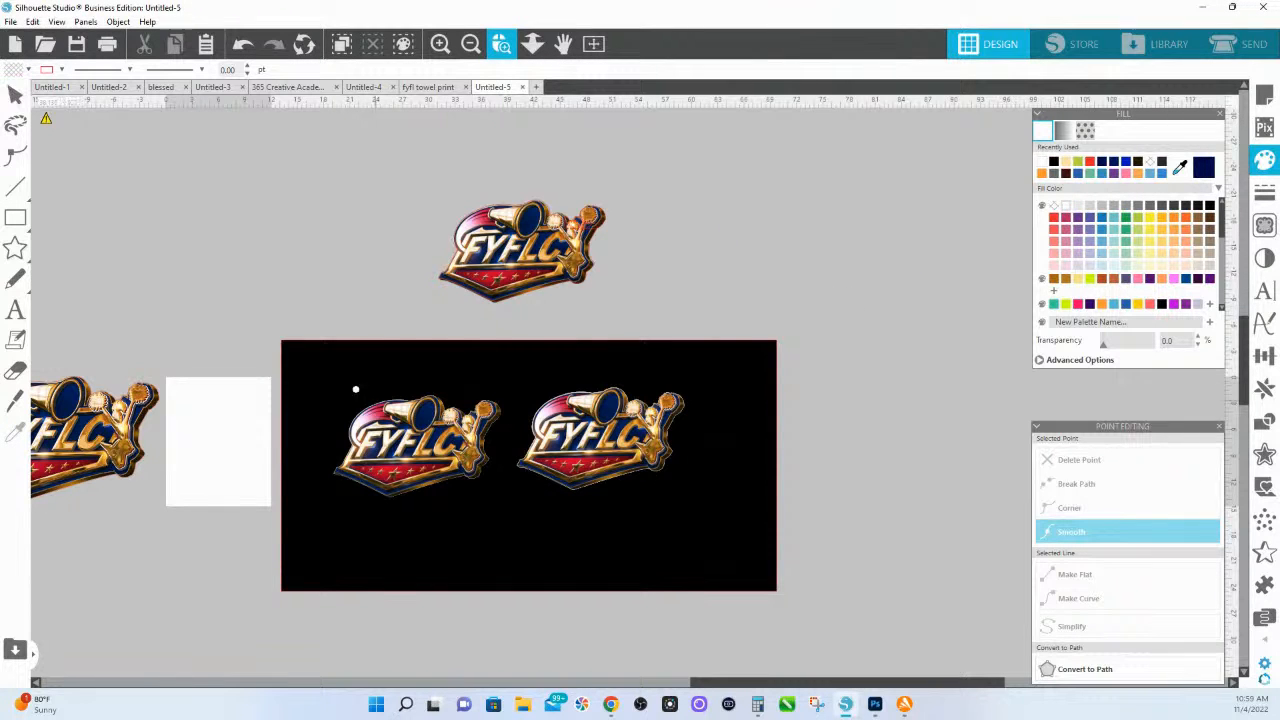
drag(710, 518, 720, 531)
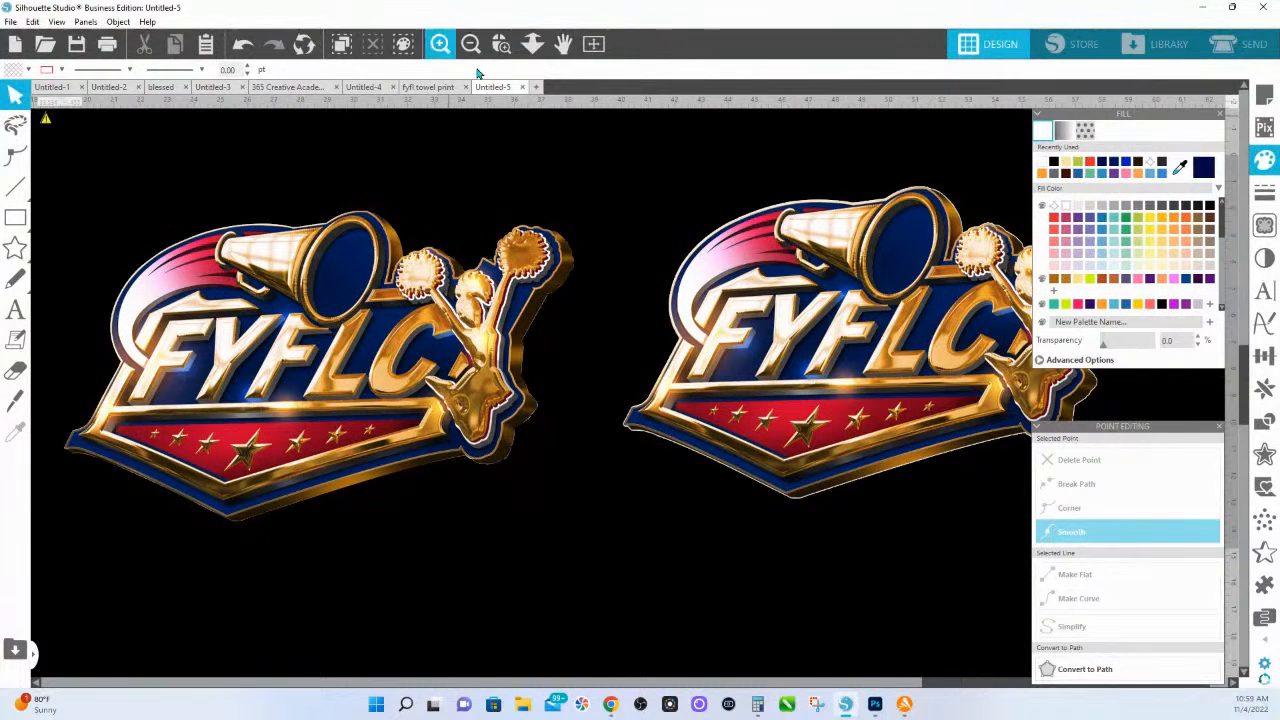
- Inspect the right ends of the logos up close against the black rectangle and return to the full comparison
click(501, 43)
drag(103, 203, 1020, 620)
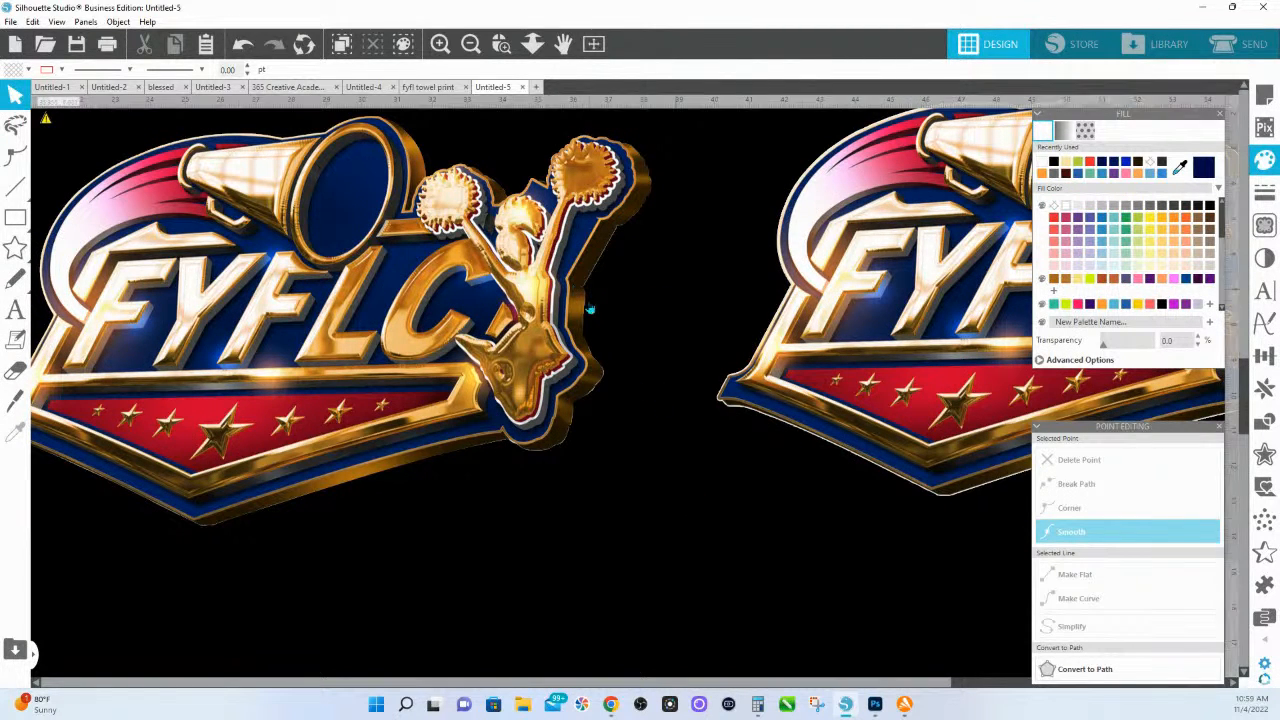
click(548, 318)
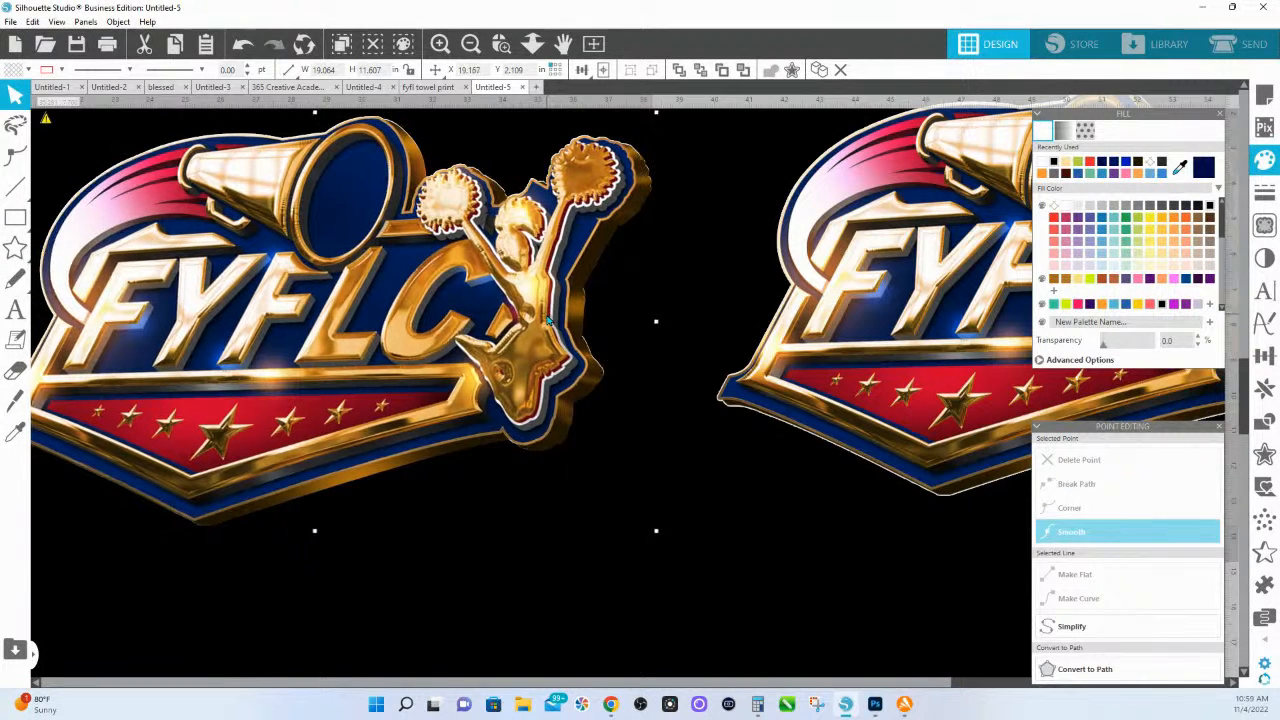
key(Right)
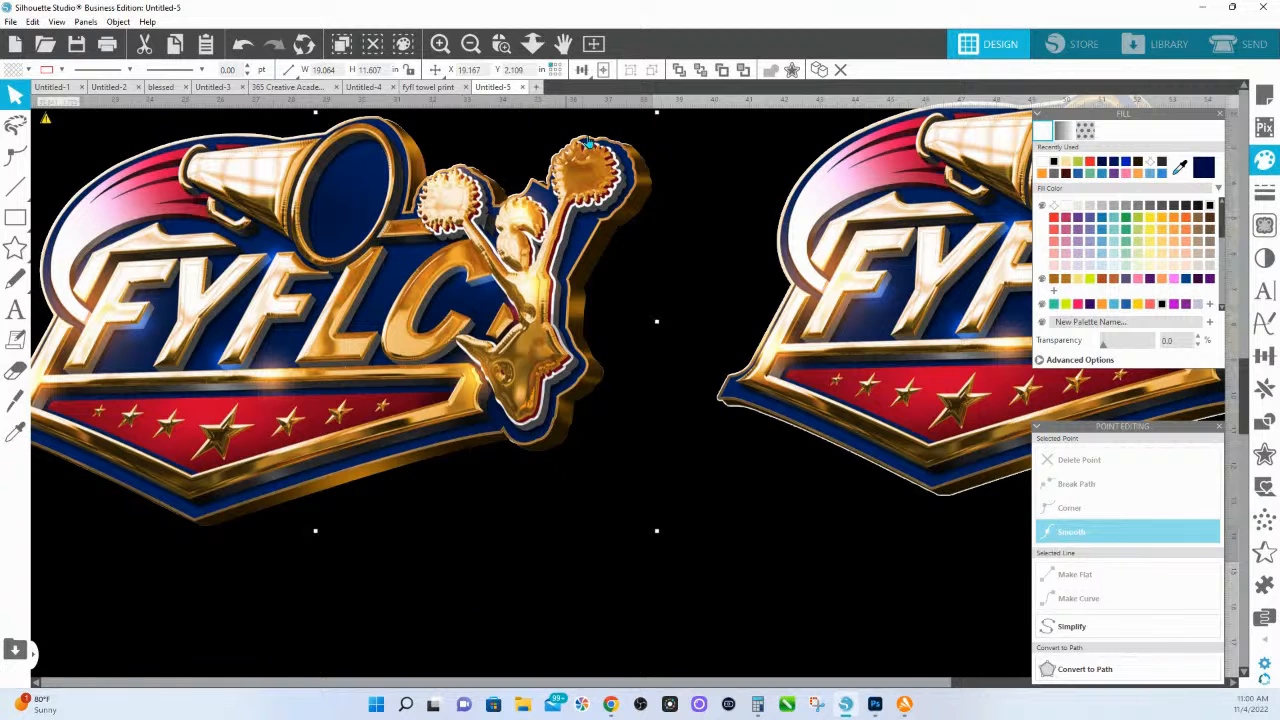
click(532, 44)
drag(531, 265, 494, 171)
click(508, 232)
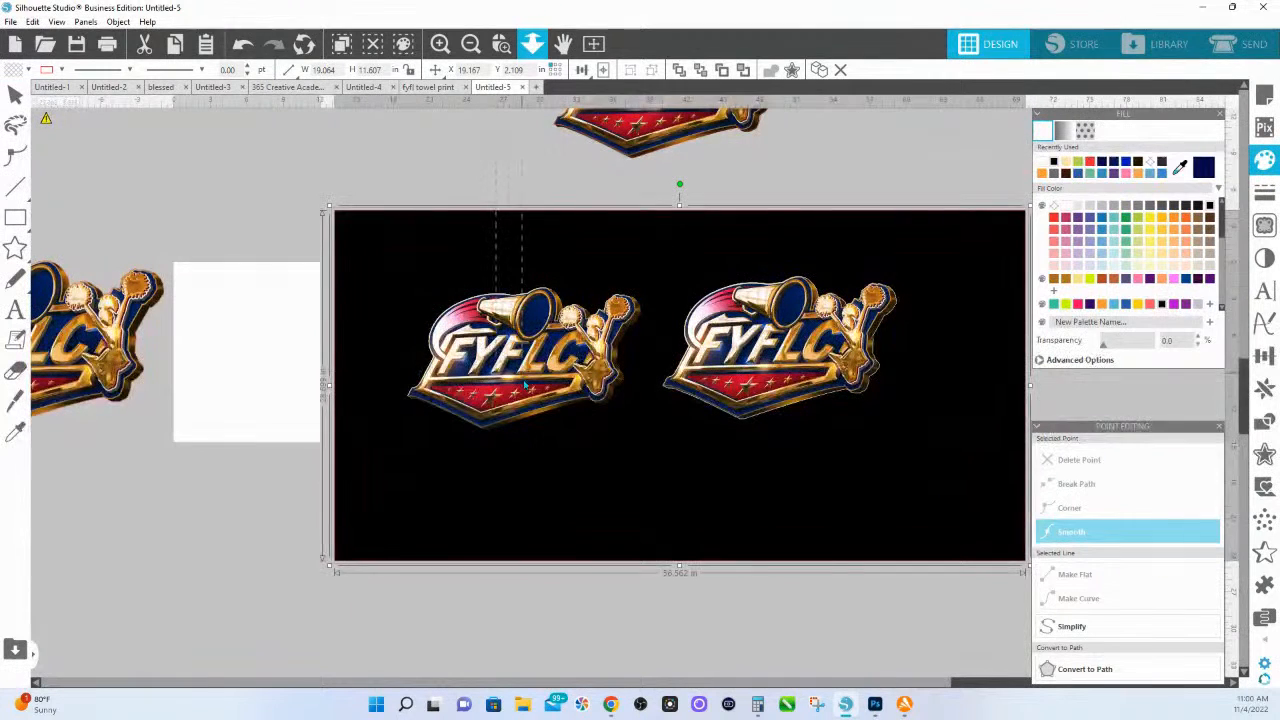
key(ctrl+z)
key(ctrl+z)
click(623, 70)
click(674, 186)
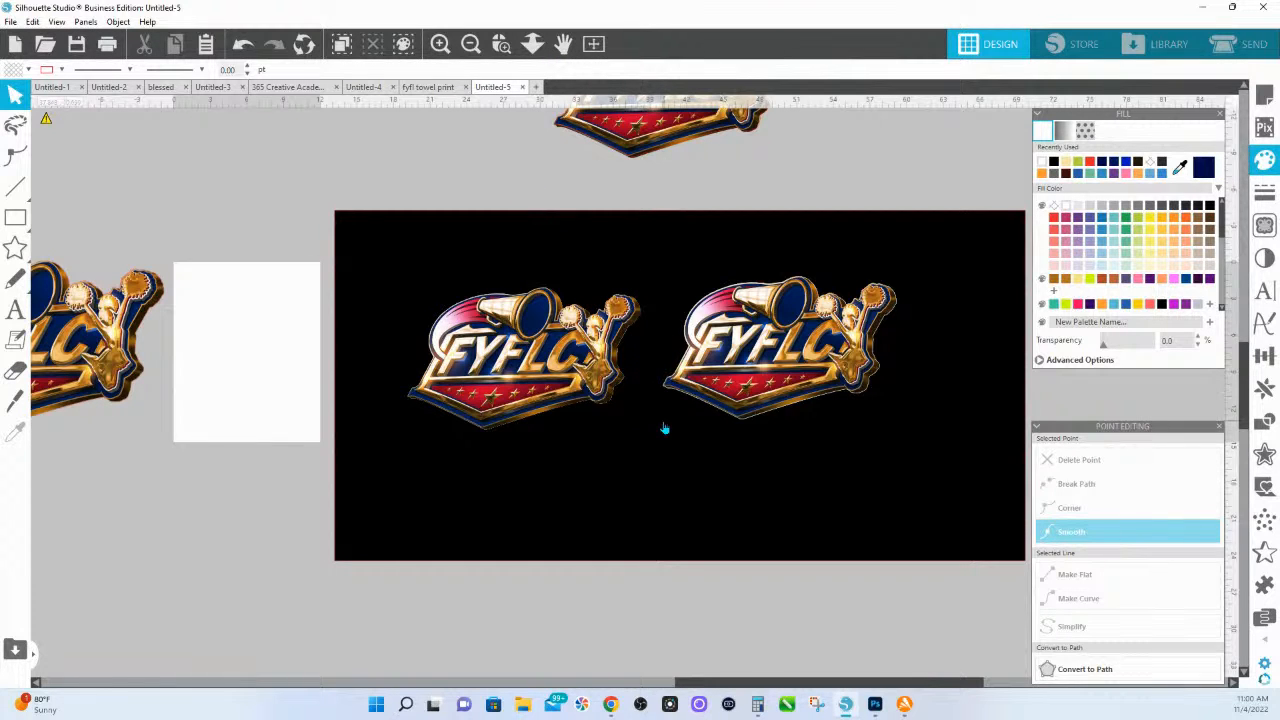
- Examine the right-hand logo's rim close up, from its lower-left corner to the bottom point
click(501, 43)
drag(370, 260, 926, 483)
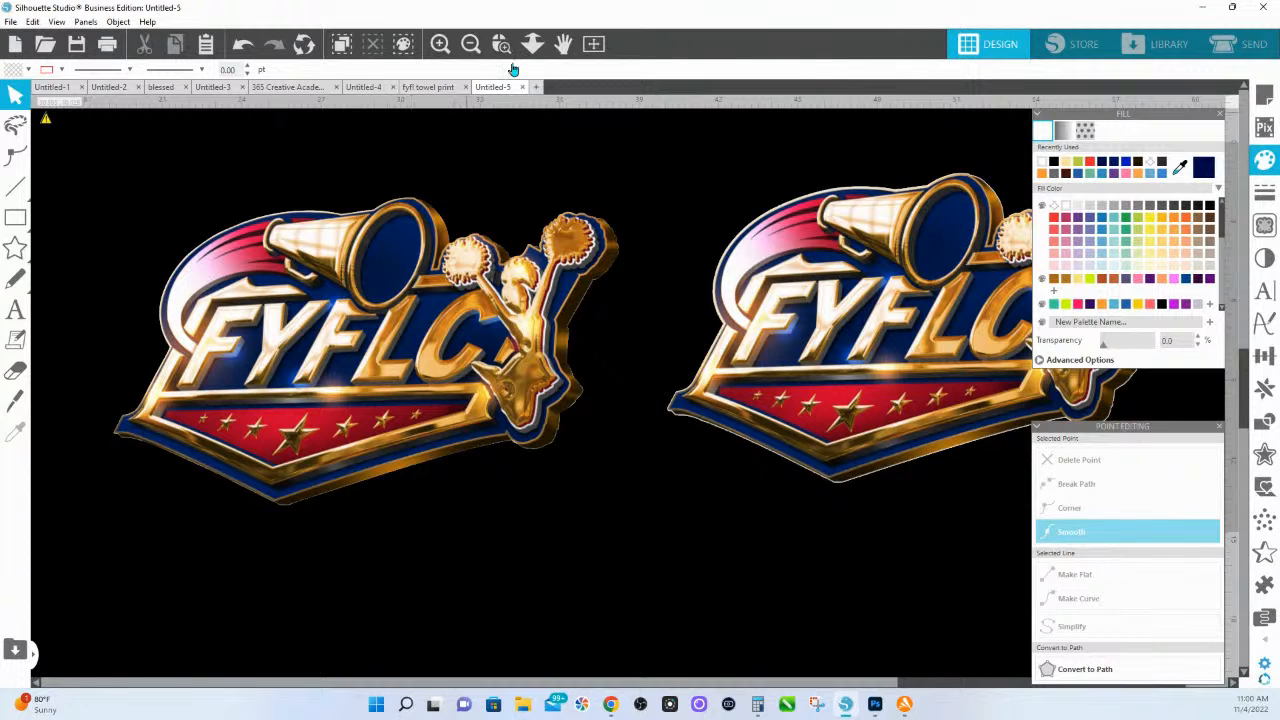
click(532, 43)
drag(700, 237, 934, 466)
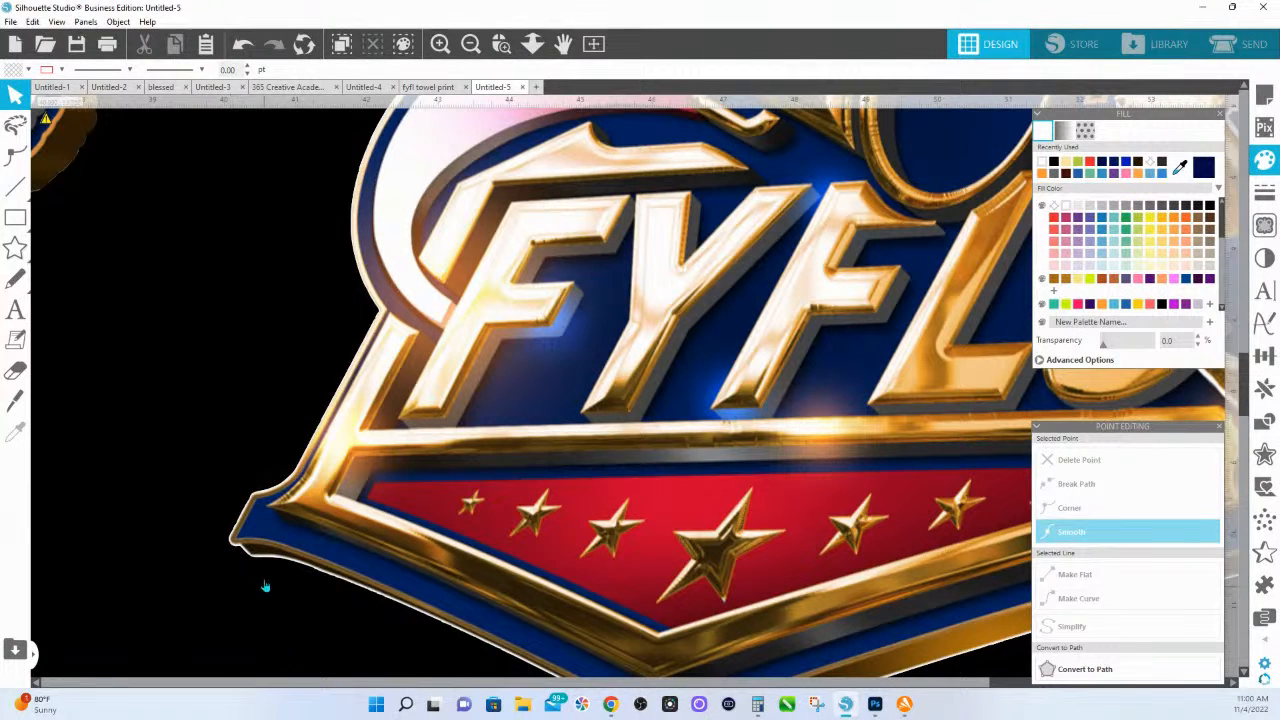
scroll(253, 533, down, 2)
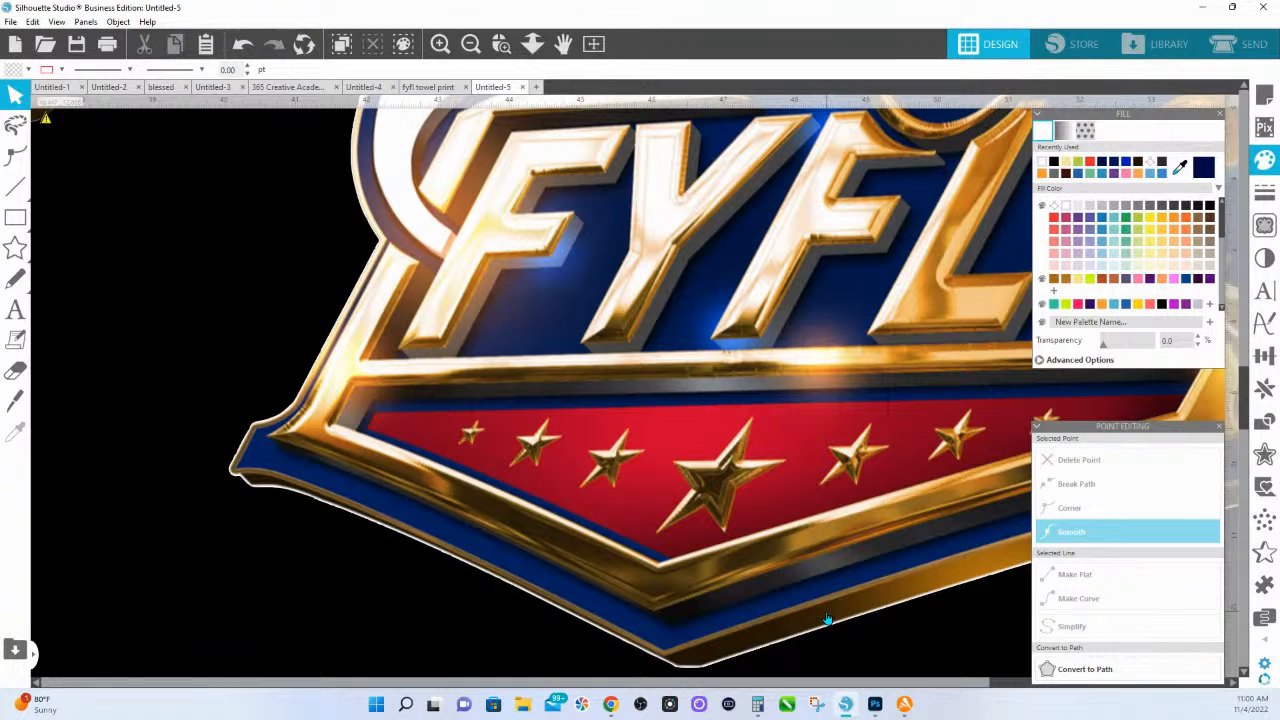
- Move the top copy of the right-hand logo onto the empty black area below the two logos
drag(712, 397, 441, 477)
drag(425, 577, 585, 437)
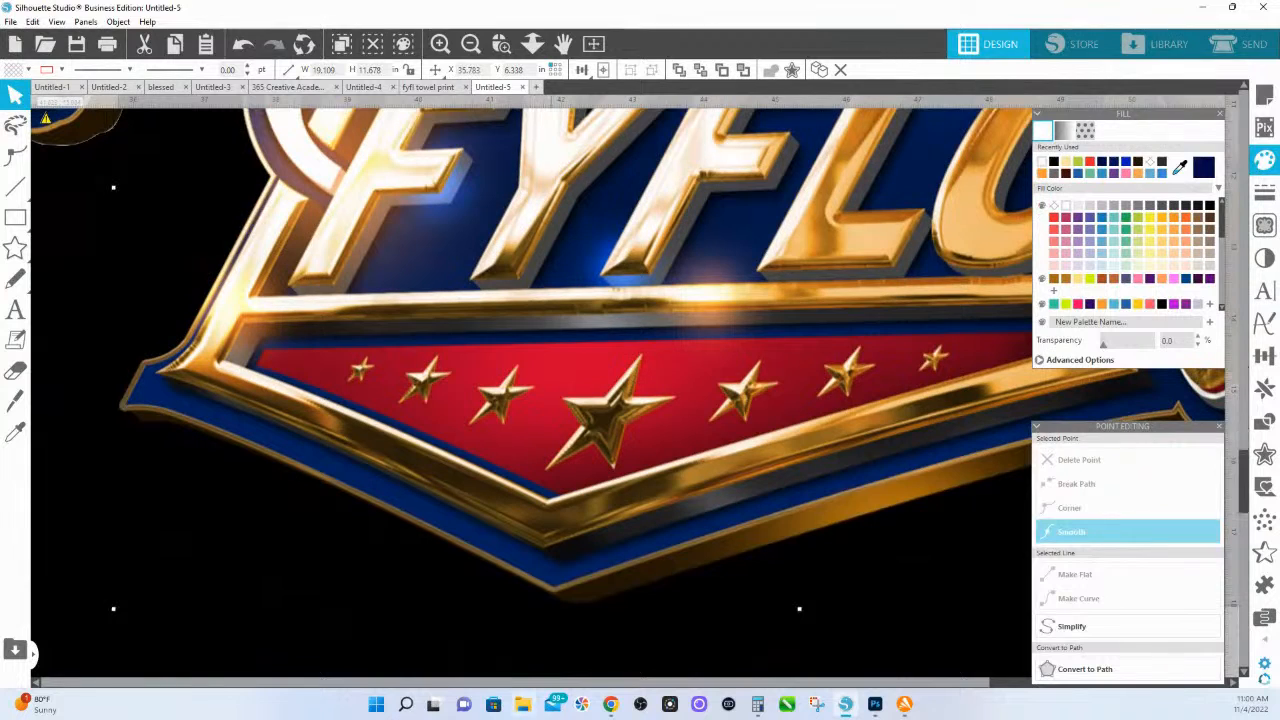
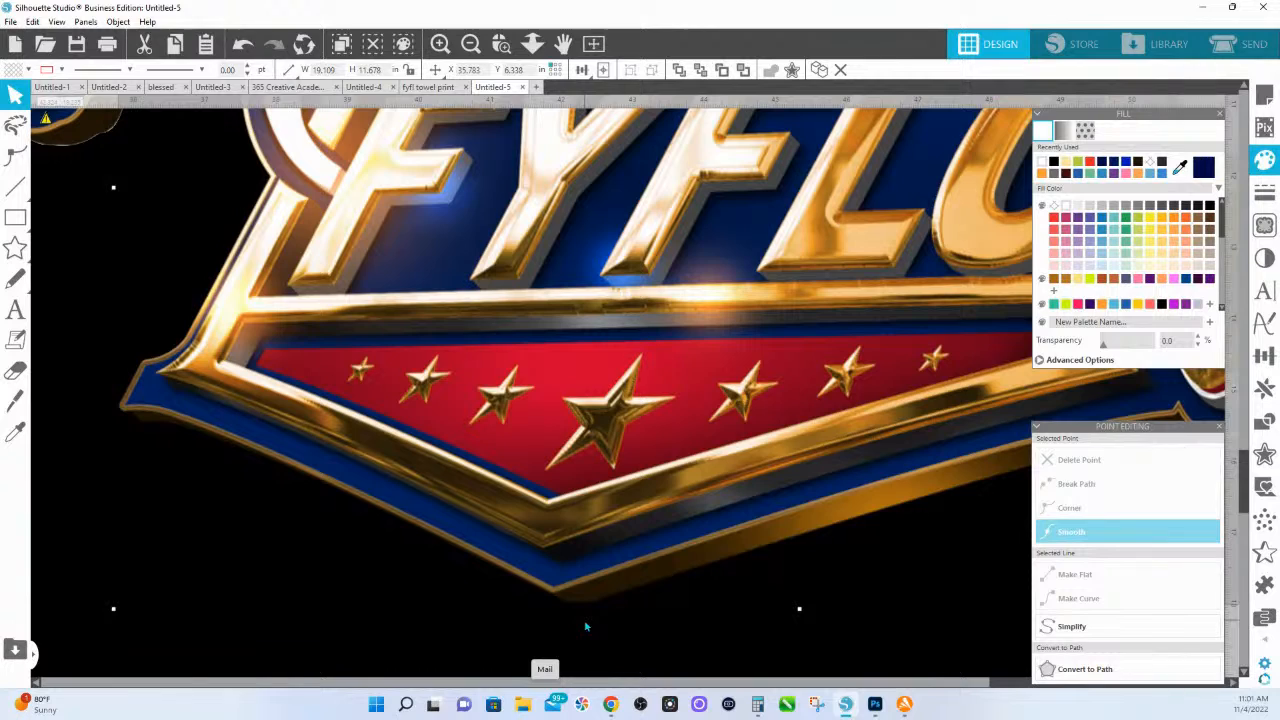
scroll(720, 446, up, 2)
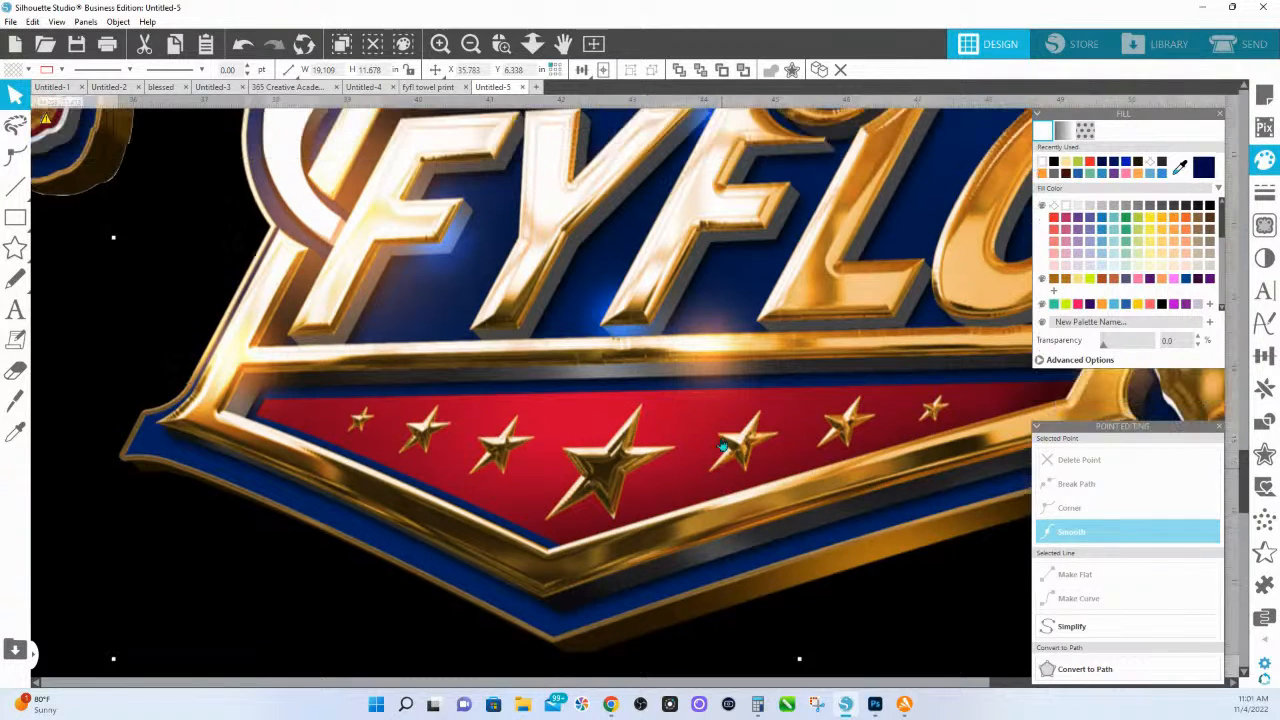
click(533, 45)
drag(575, 332, 673, 530)
key(Escape)
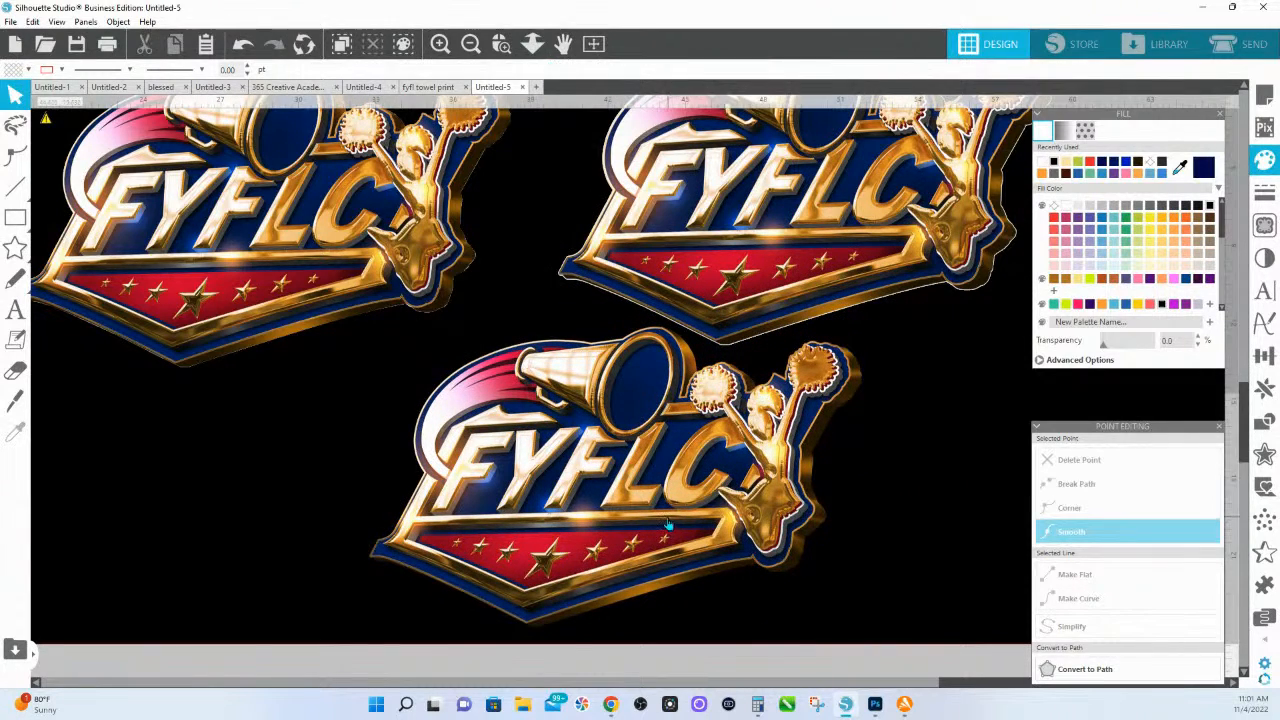
- Copy the lower logo, fill the original shape with white, and paste the copied logo in front of it
click(668, 524)
right_click(668, 524)
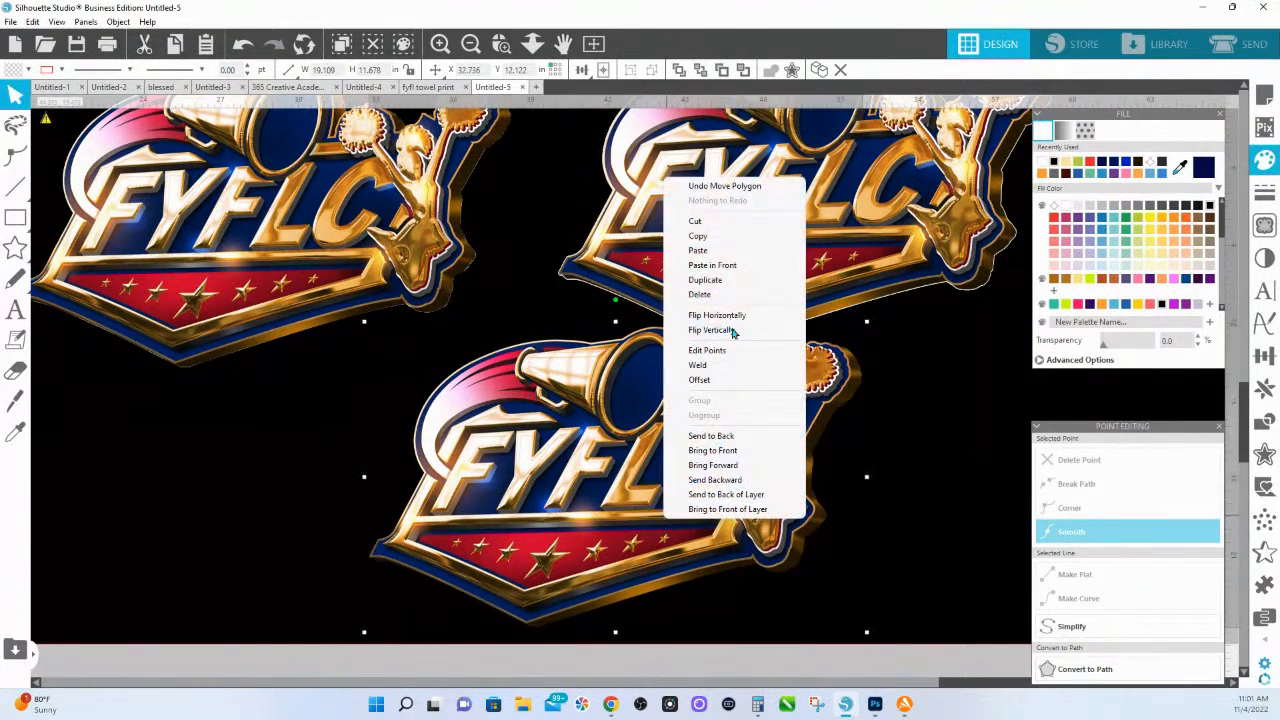
click(712, 232)
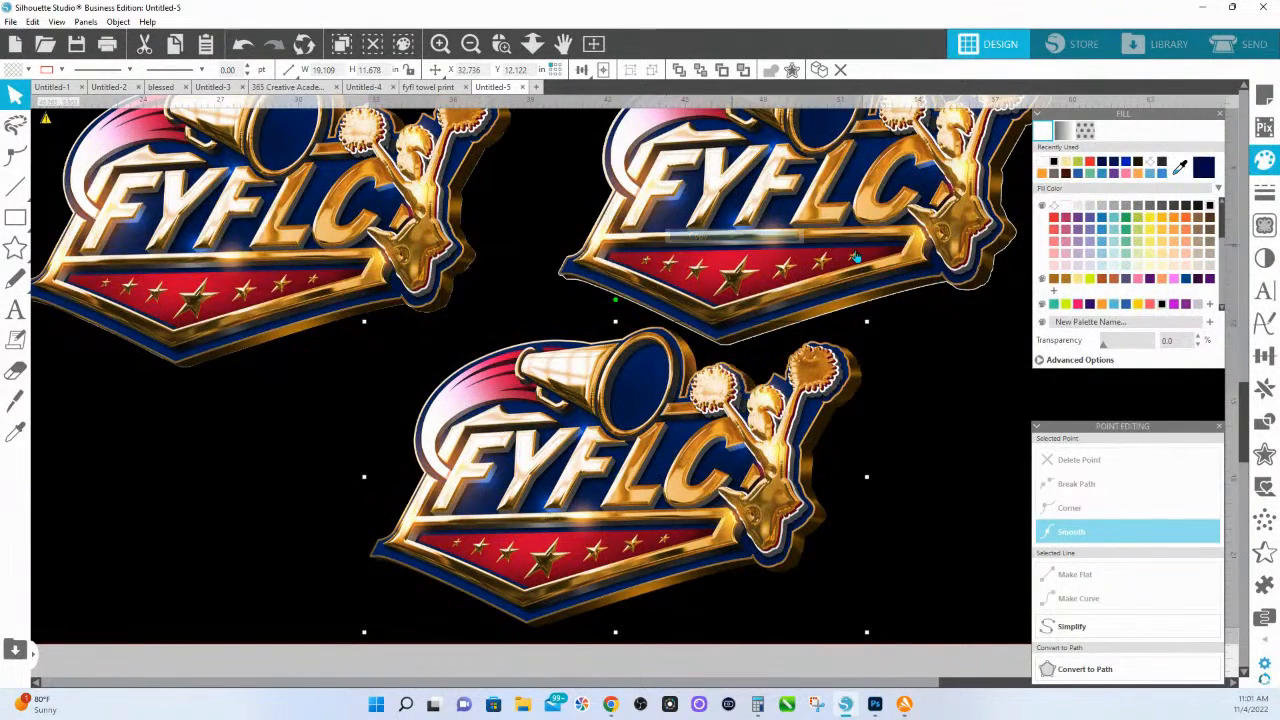
click(1056, 205)
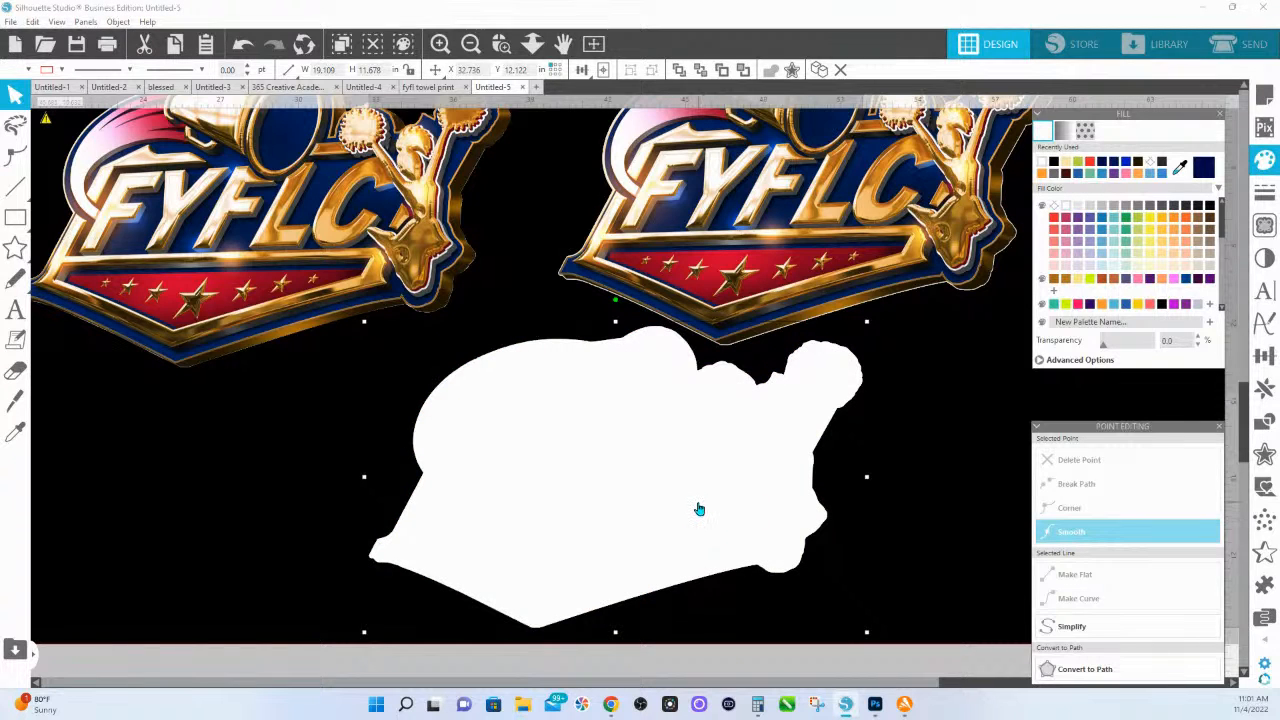
right_click(672, 488)
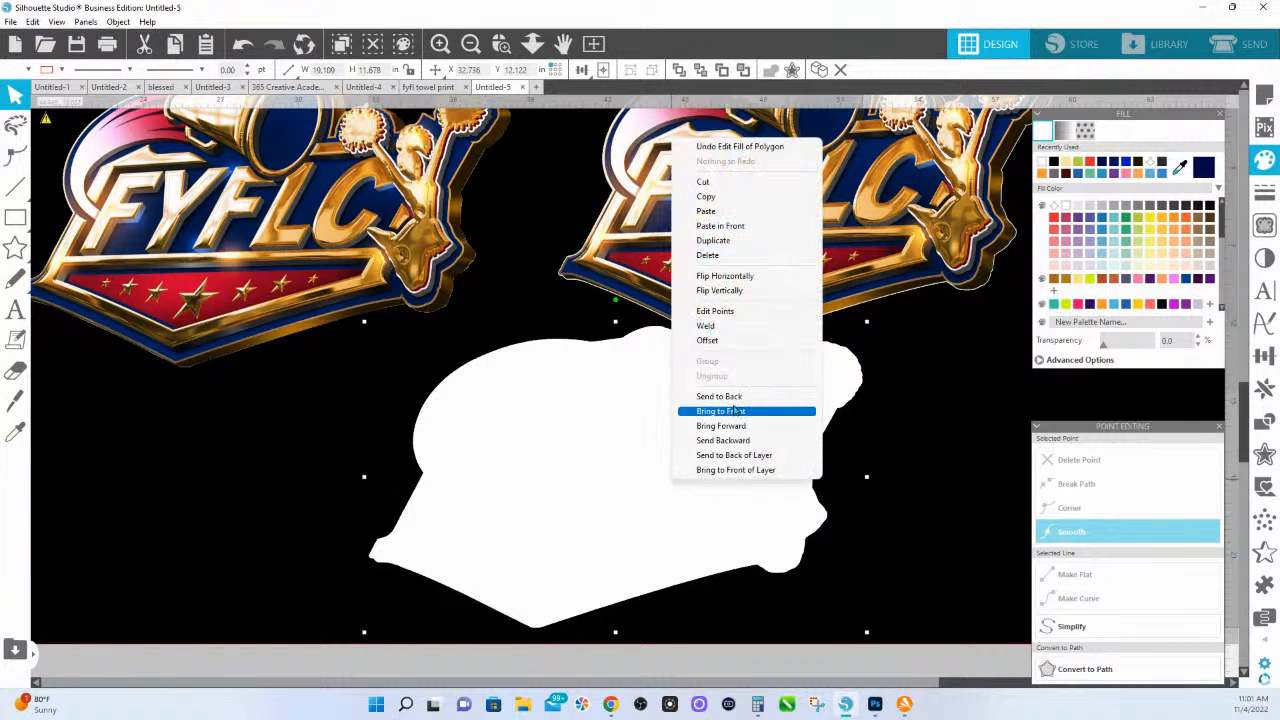
click(707, 240)
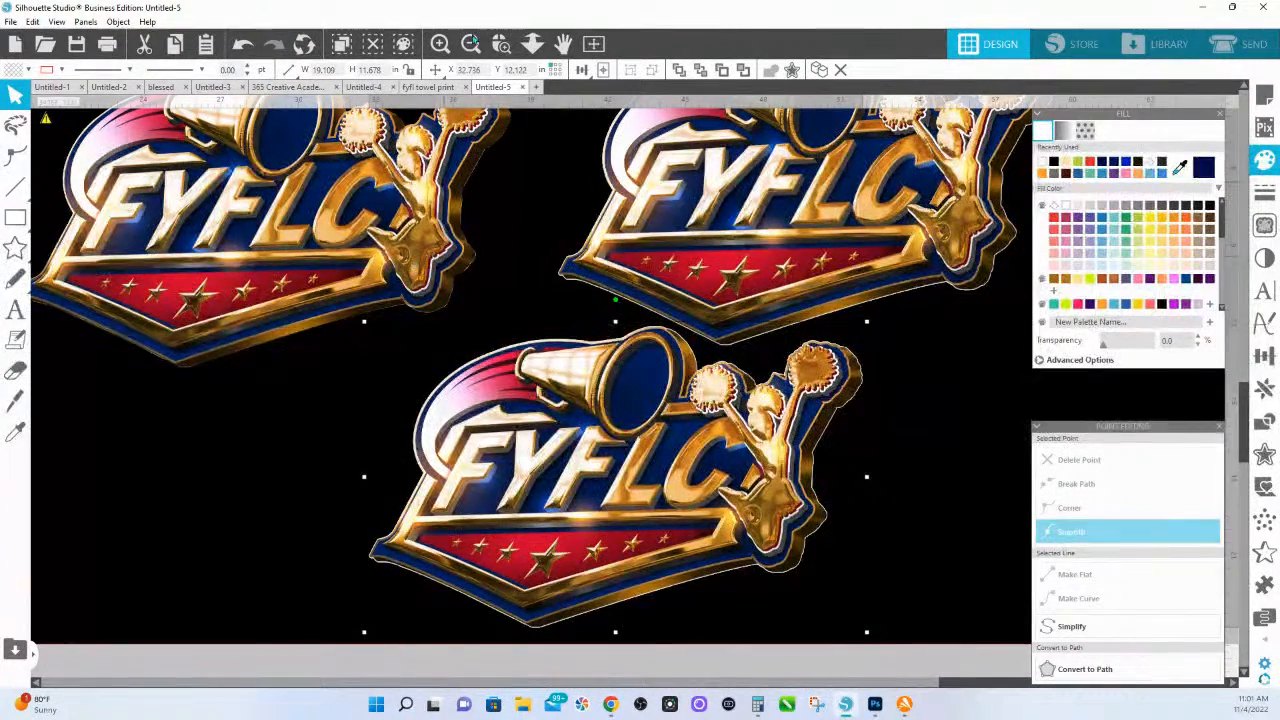
- Examine the white rim around the lower logo close up at its lower-left corner and along its edge
click(502, 43)
drag(368, 479, 551, 596)
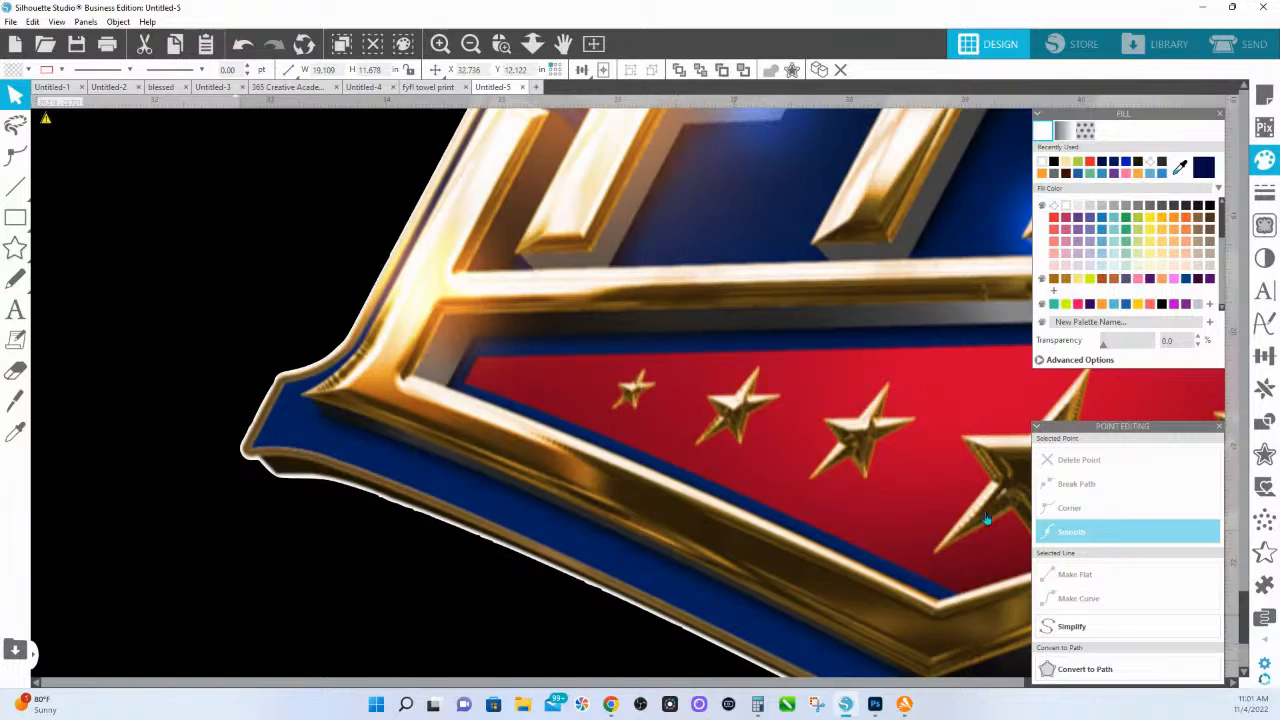
scroll(674, 604, up, 3)
drag(762, 195, 683, 50)
click(538, 52)
scroll(514, 466, down, 4)
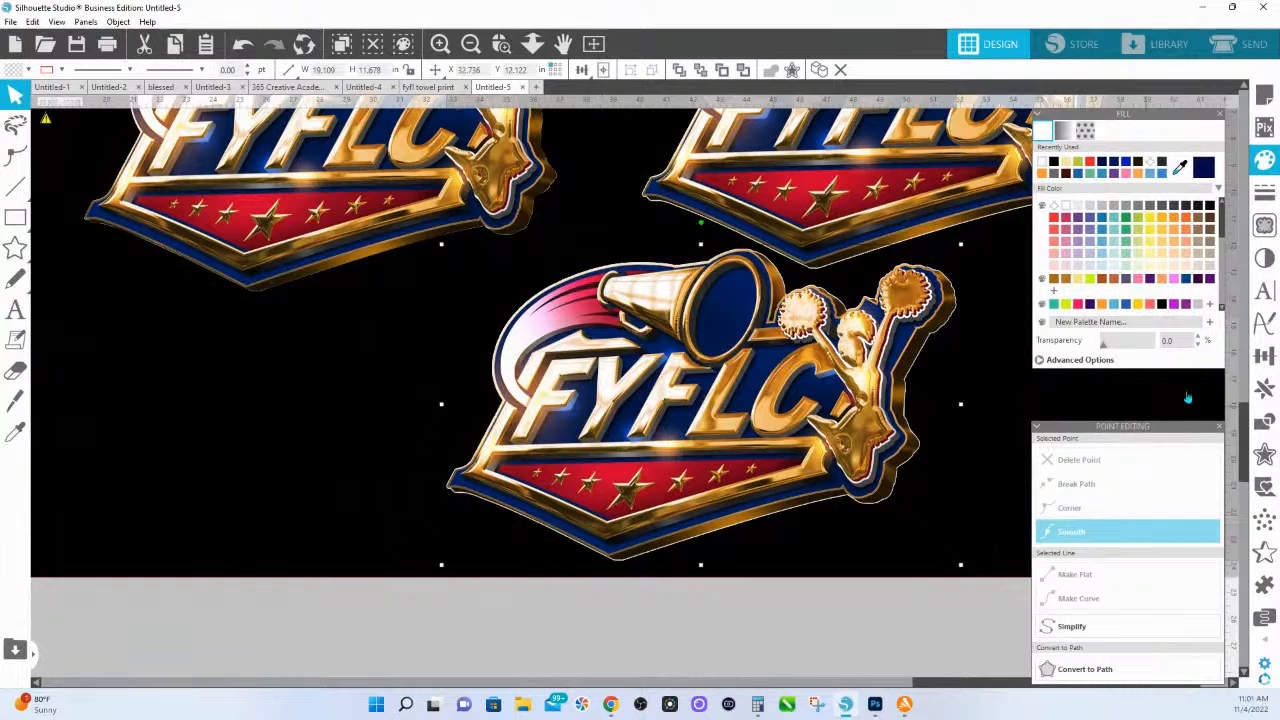
- Set the line color of the front copy of the lower logo to red
click(501, 43)
drag(545, 499, 730, 589)
click(61, 69)
click(56, 140)
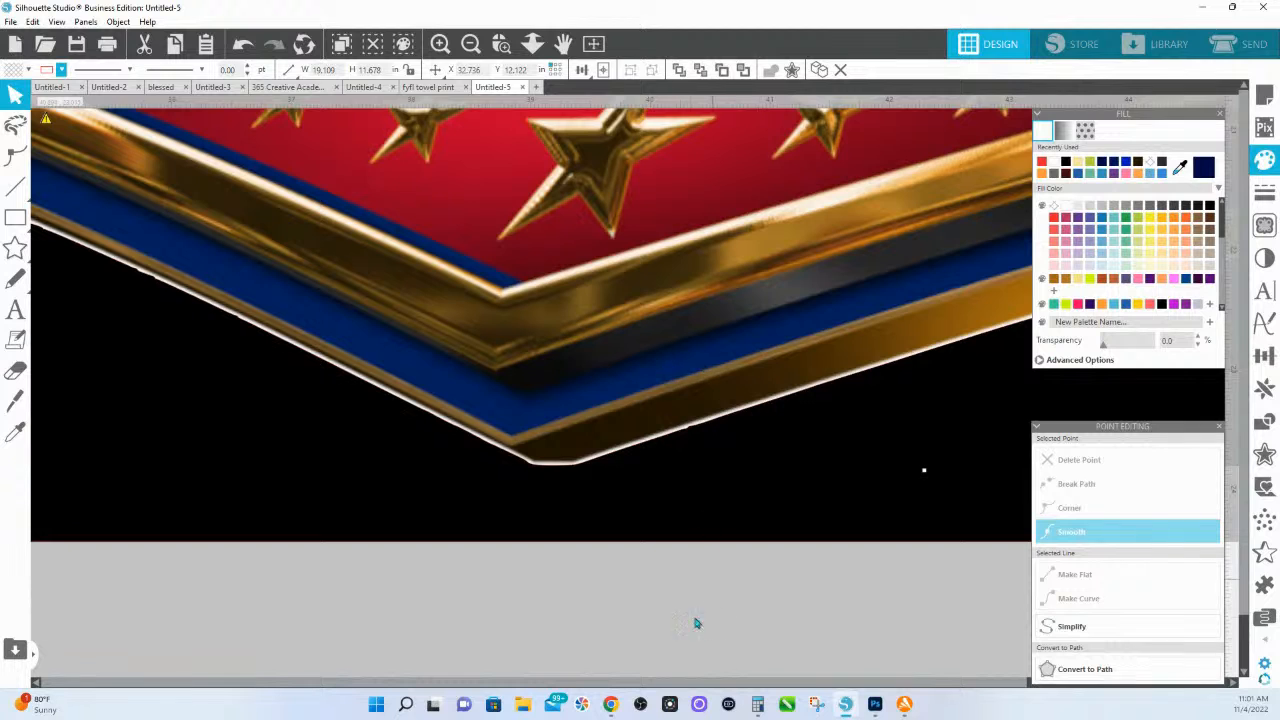
- Shift the front logo aside, delete the white shape behind it, and move the logo back into place
drag(520, 257, 530, 240)
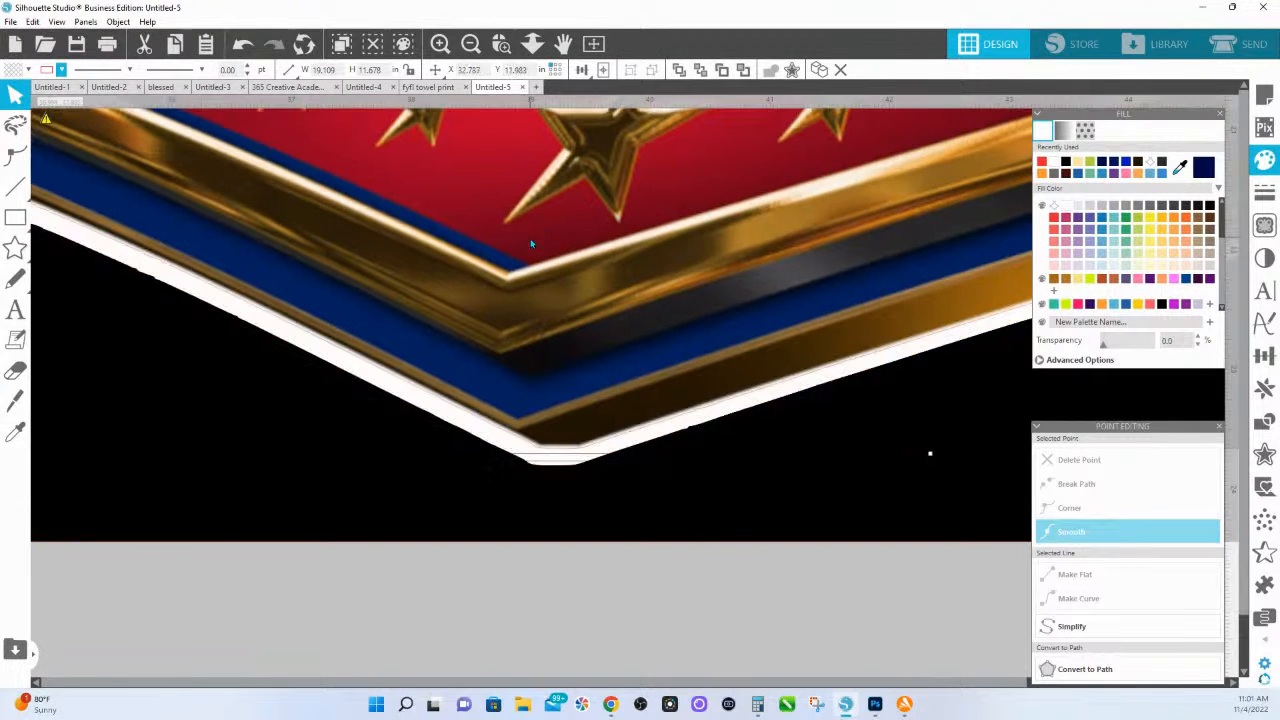
key(ctrl+z)
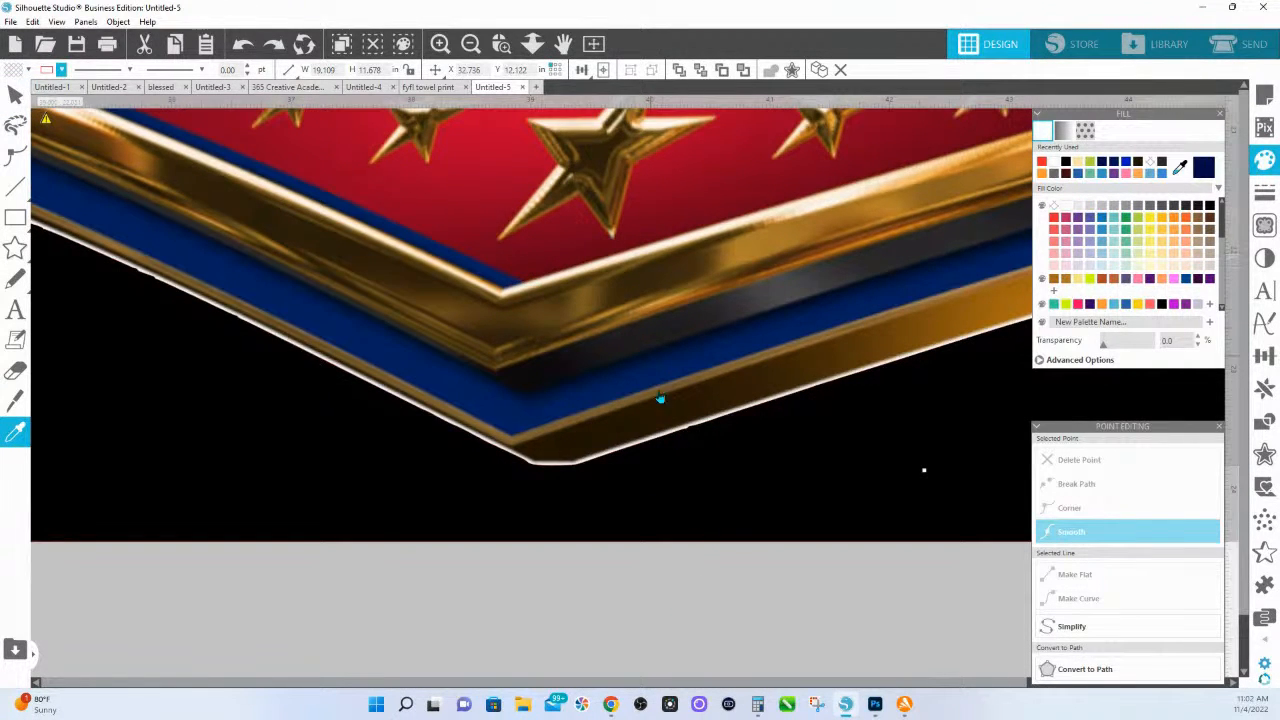
key(ctrl+y)
click(594, 459)
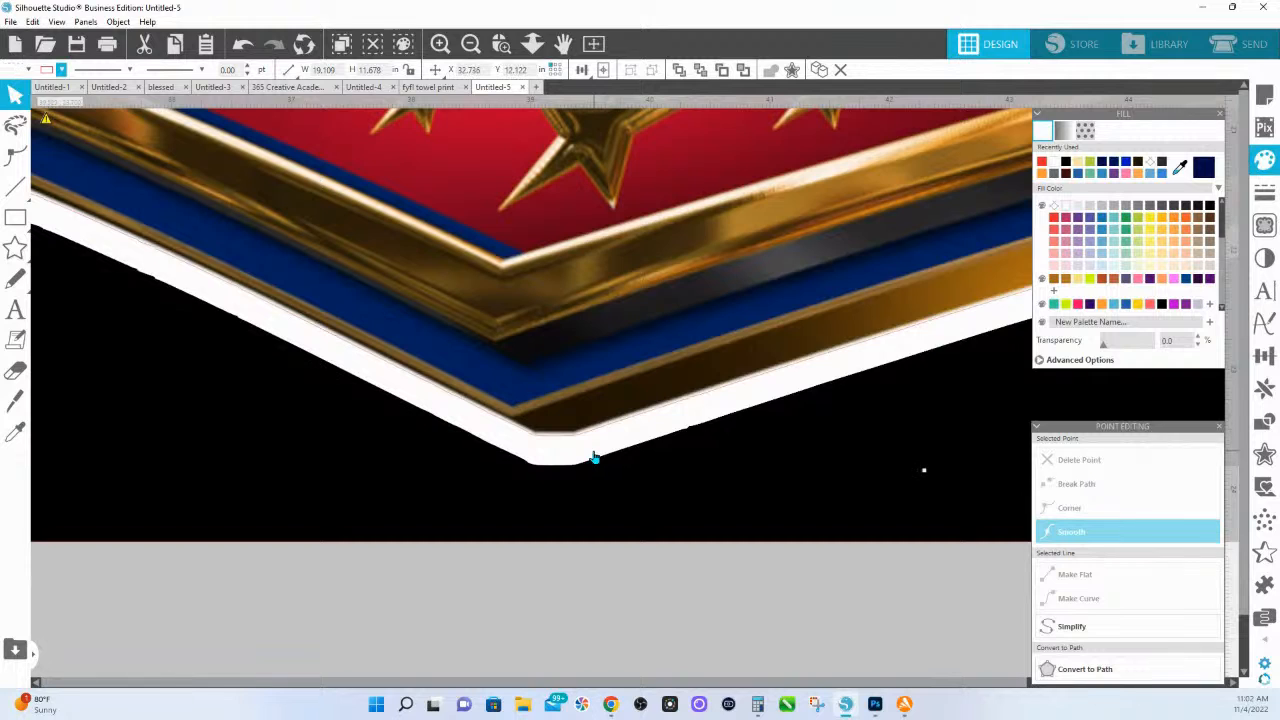
key(Delete)
drag(591, 370, 590, 397)
click(770, 440)
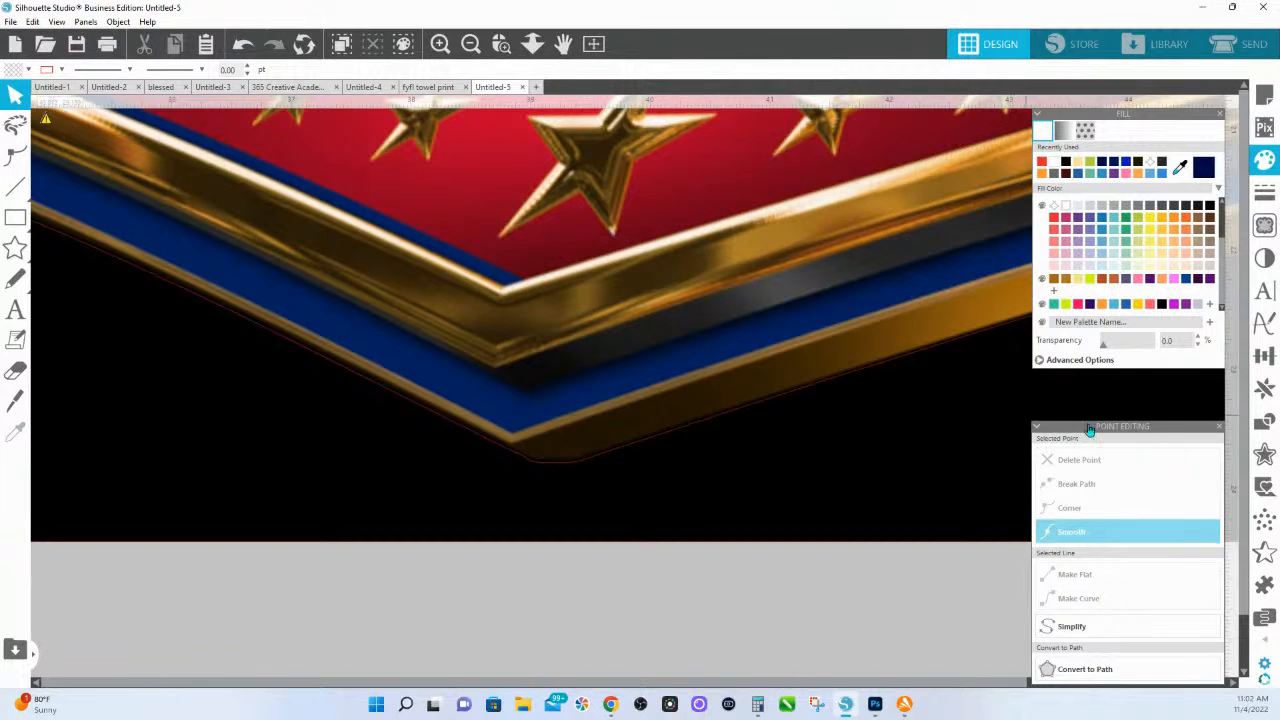
- Apply an internal offset of 0.051 in with sharp corners to the red-outlined logo
click(1263, 452)
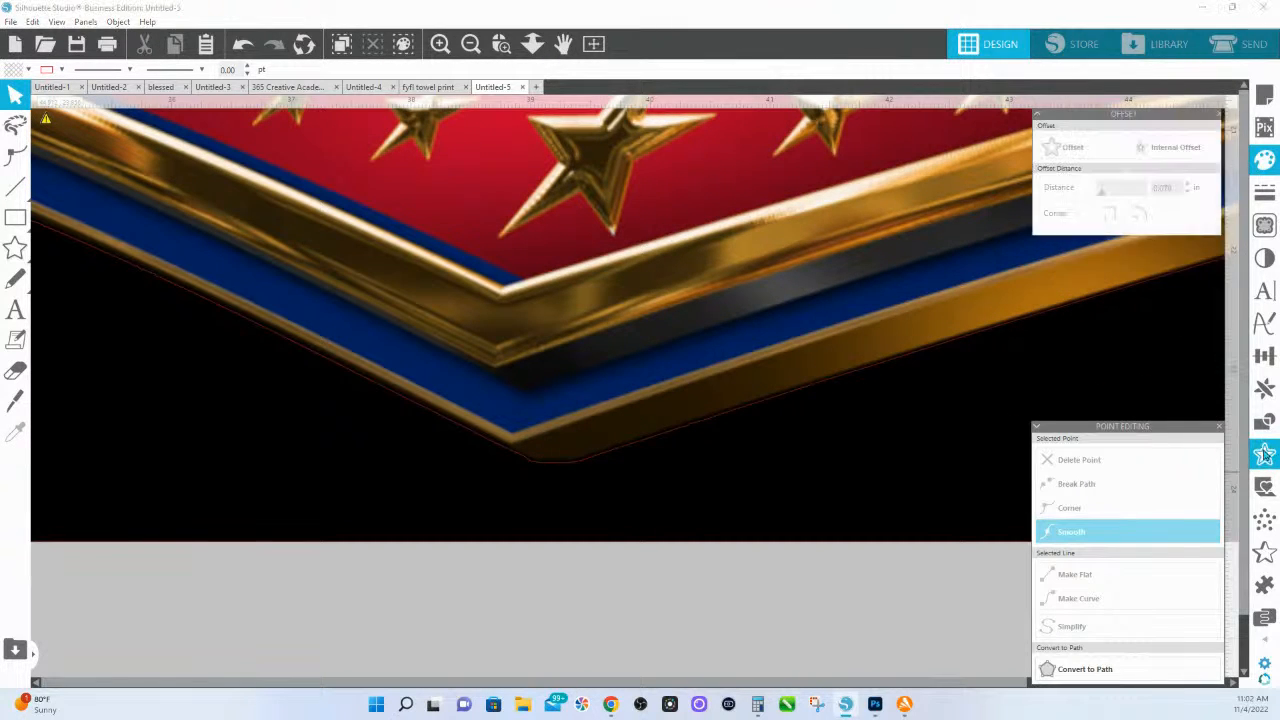
click(923, 463)
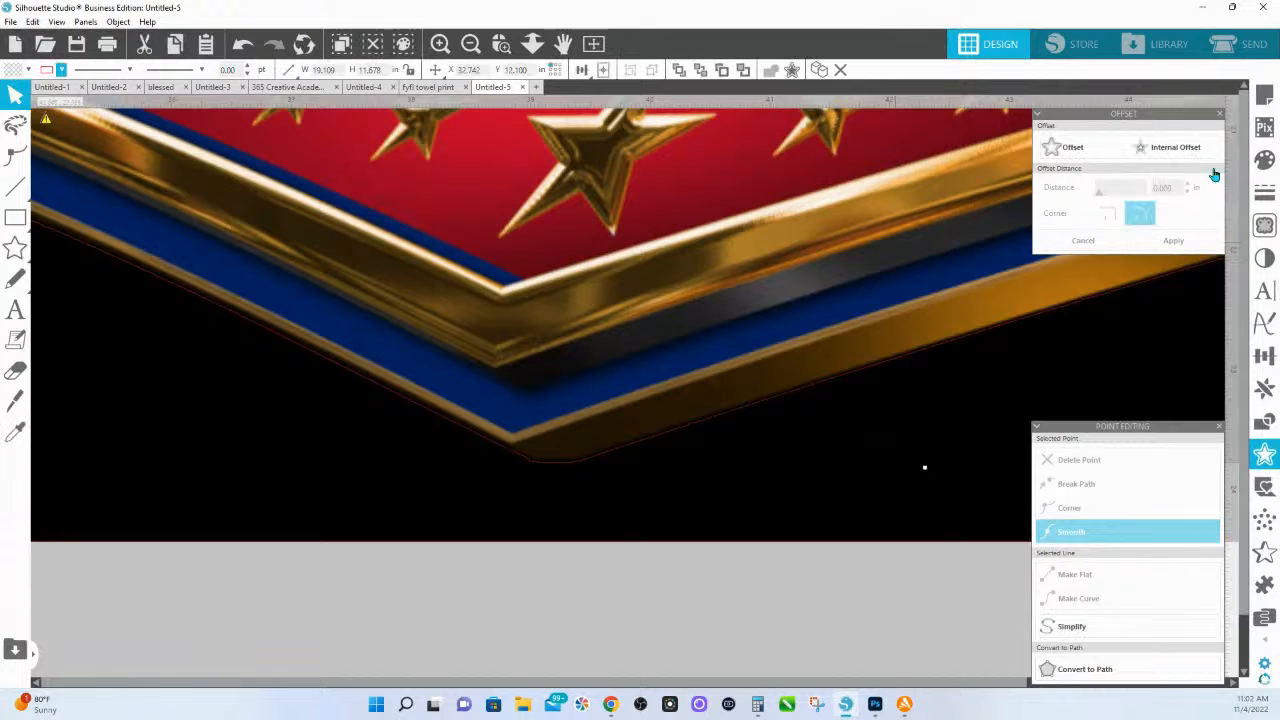
click(1183, 149)
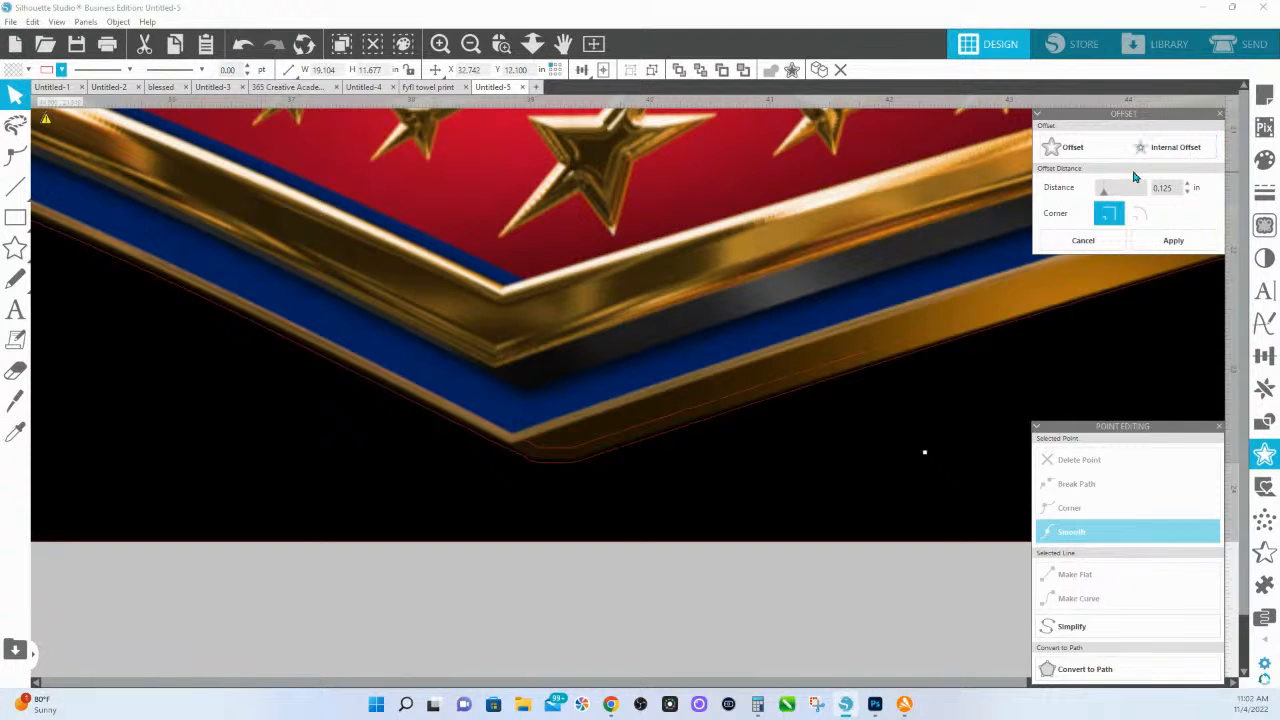
drag(1180, 191, 1138, 187)
key(BackSpace)
text(.01)
key(Return)
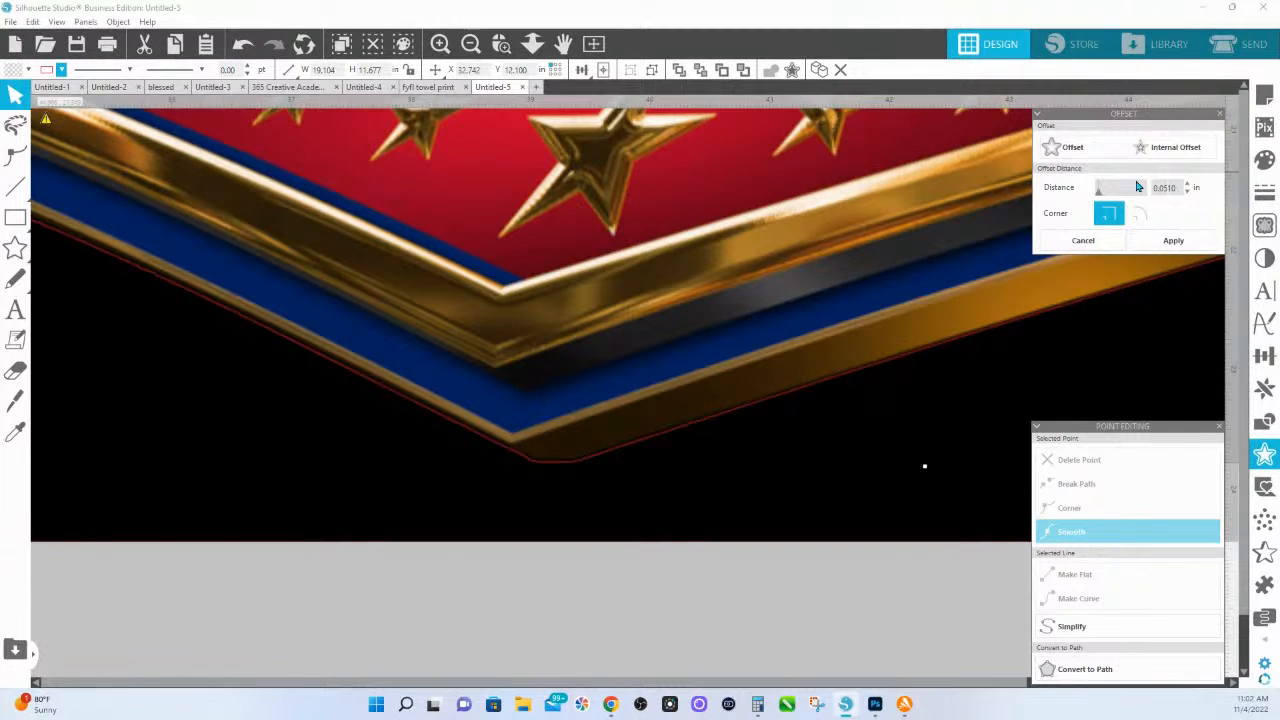
key(Return)
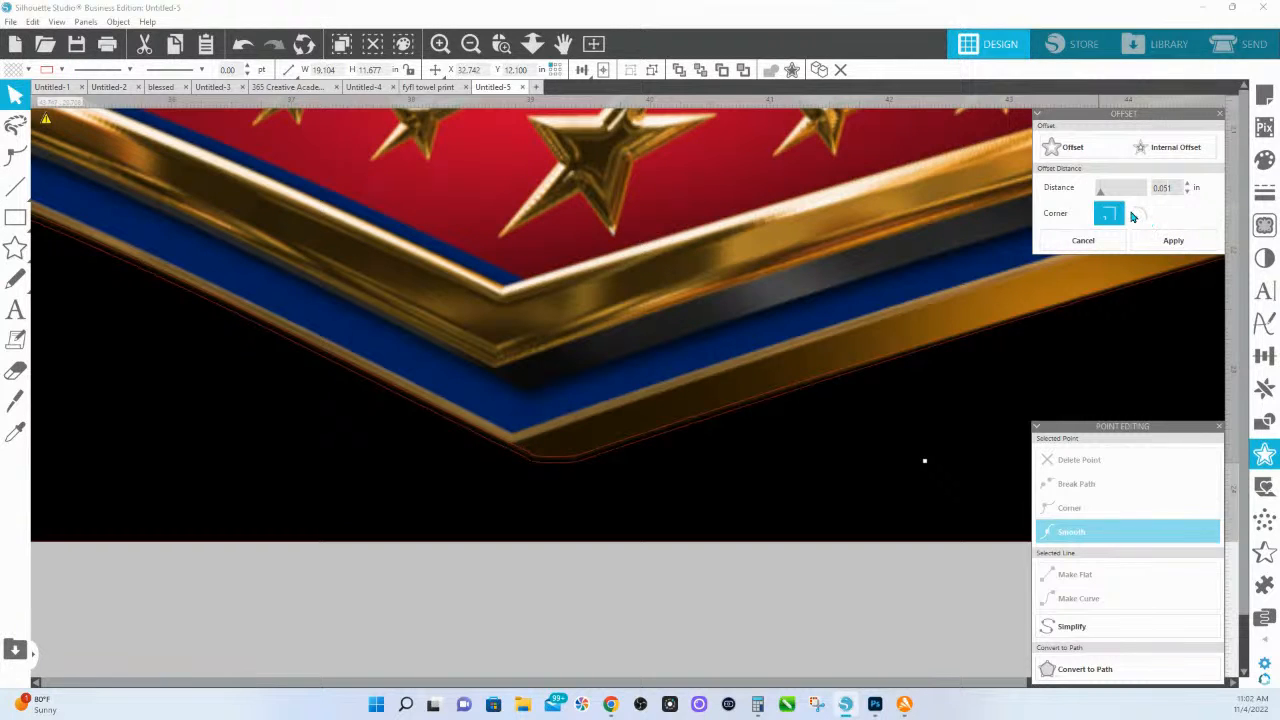
click(1166, 244)
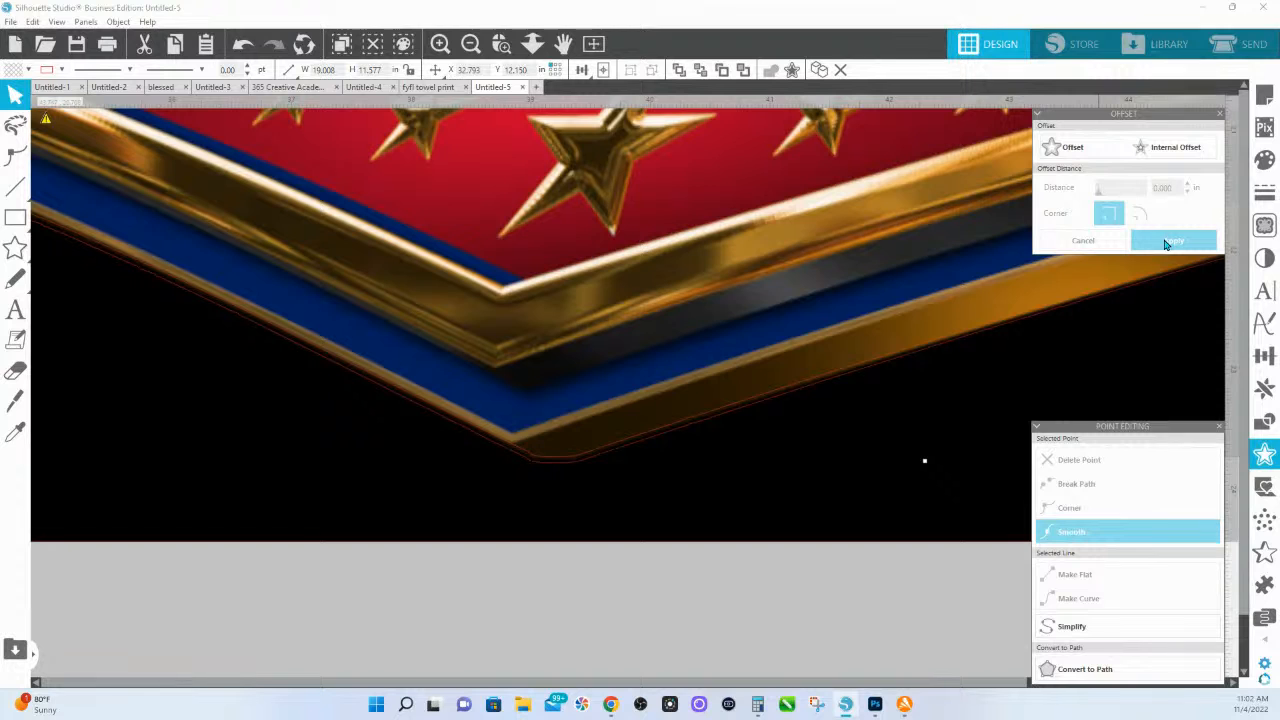
- Select the lower logo together with its internal offset outline and crop the logo to that outline
click(667, 548)
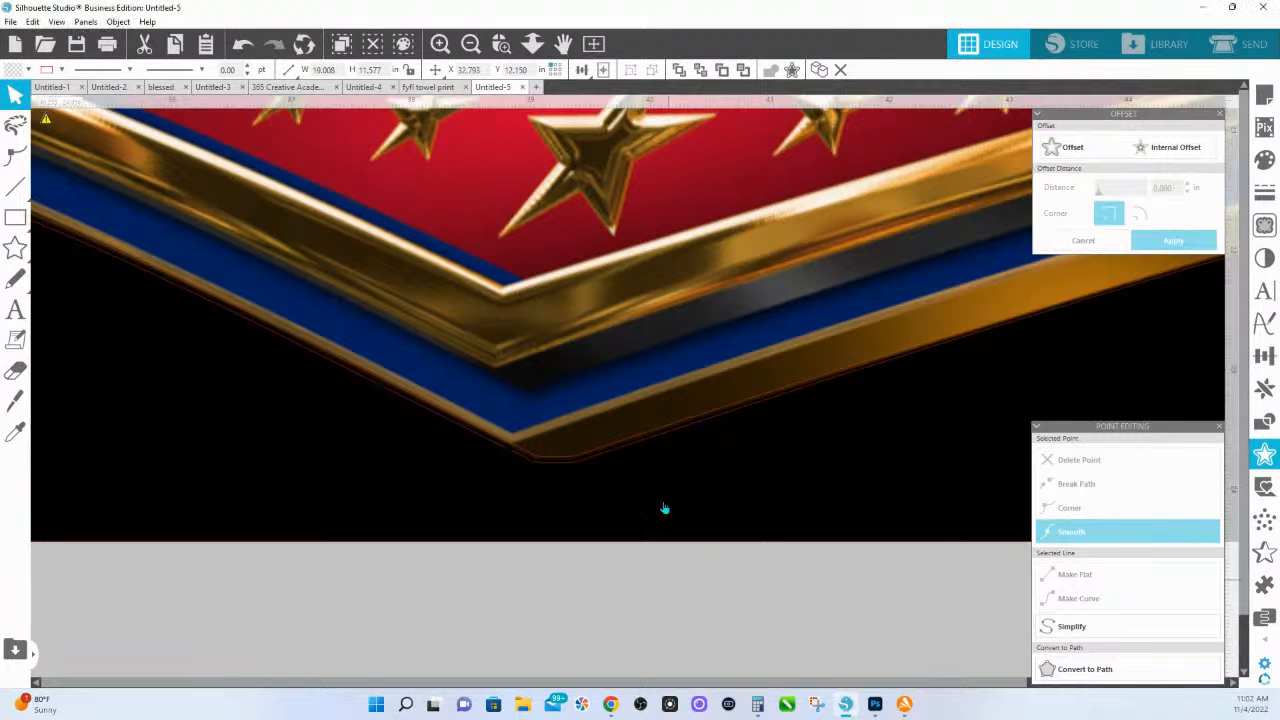
click(661, 438)
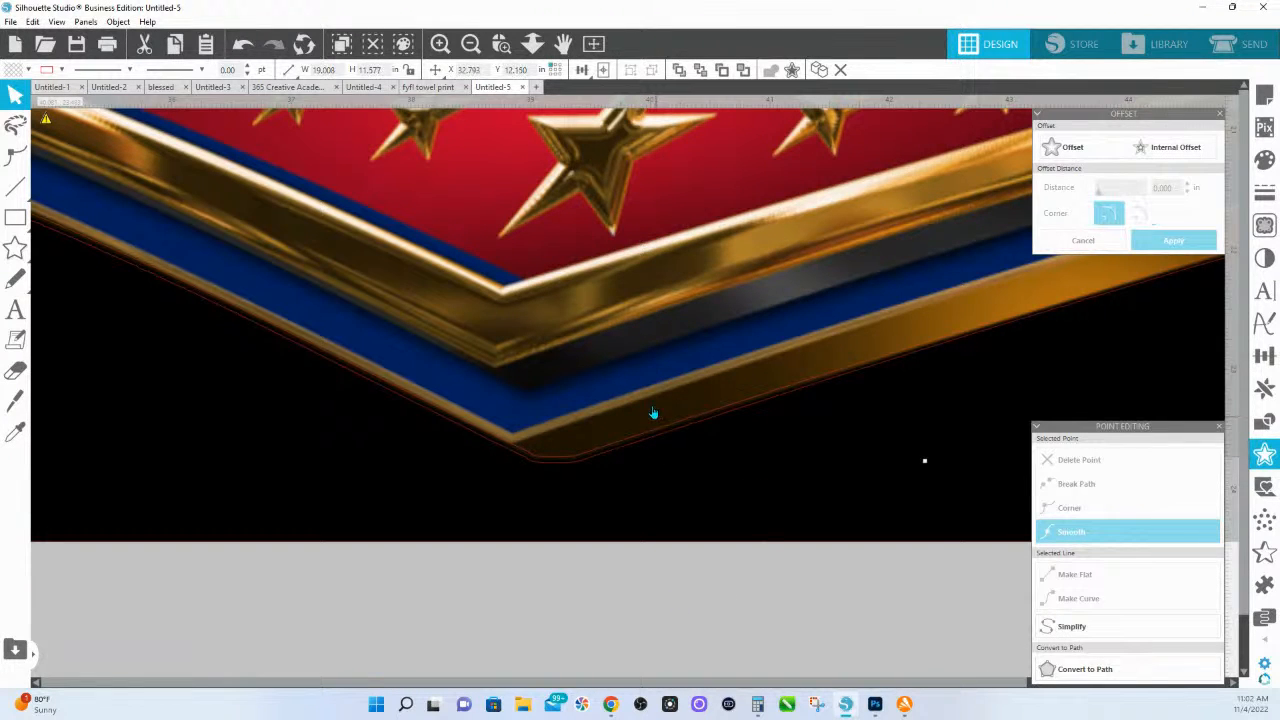
key(ctrl+a)
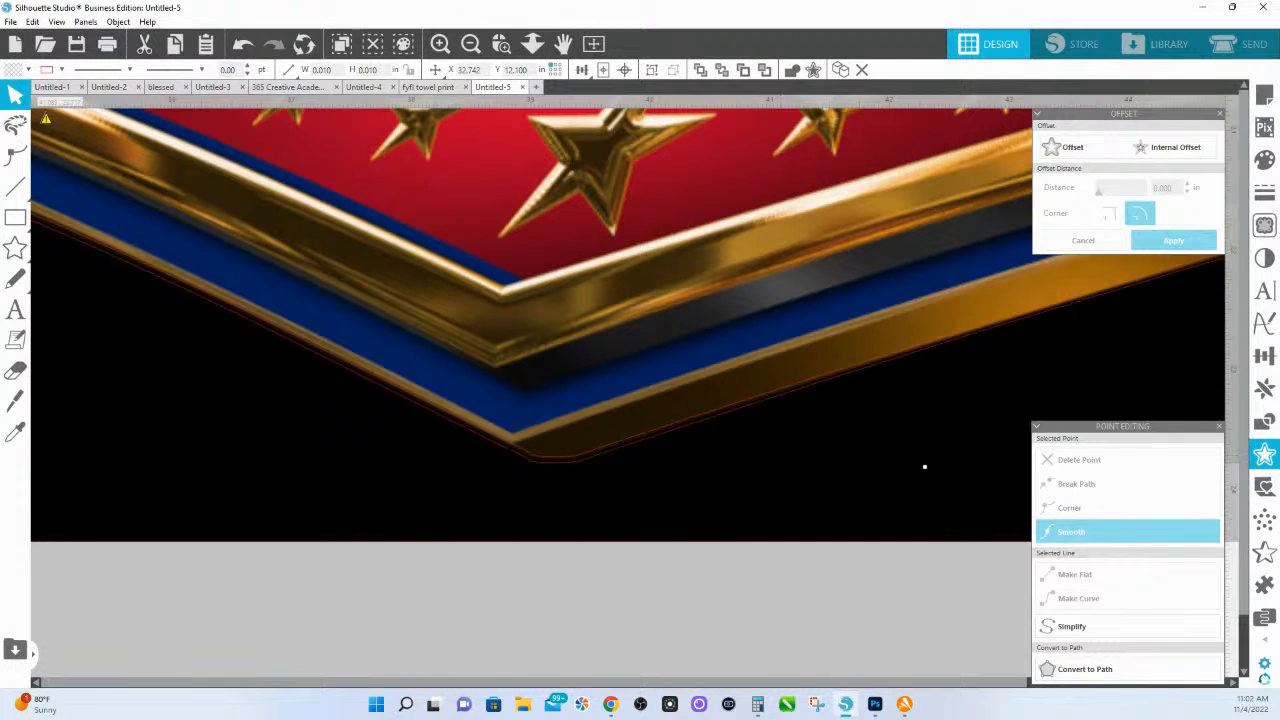
click(1263, 421)
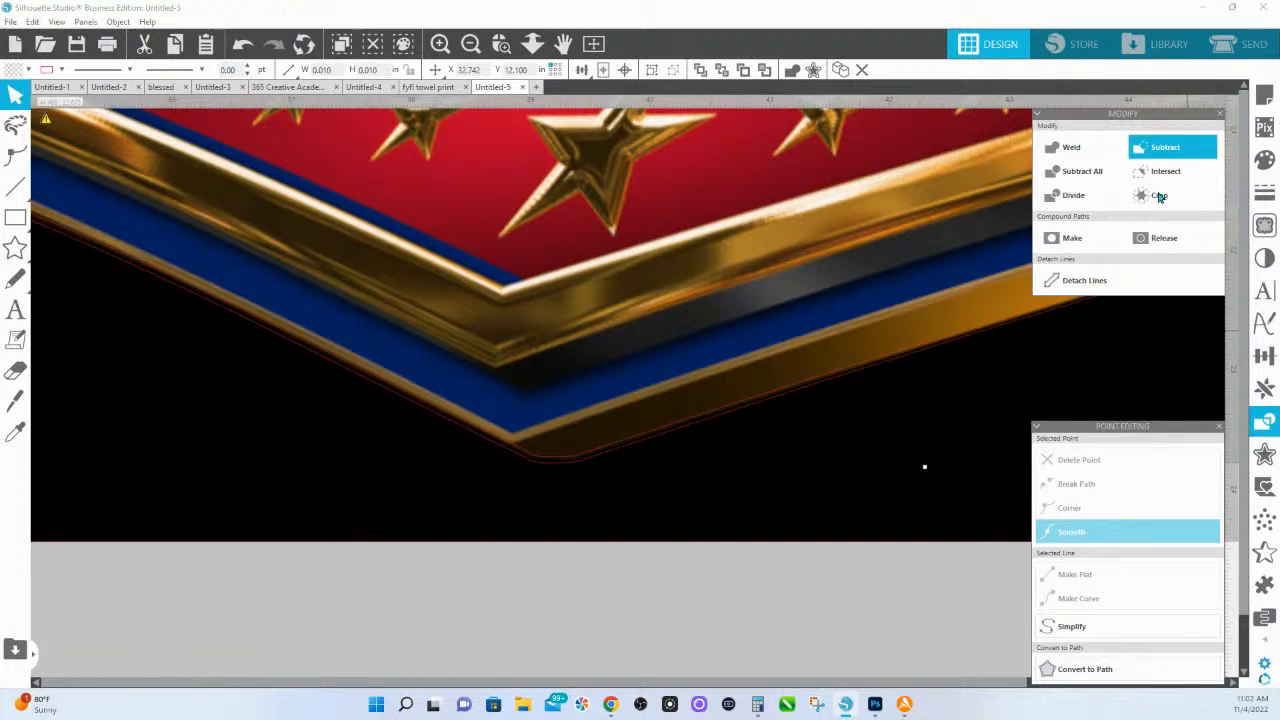
click(1158, 195)
- Examine the cropped logo's contour up close from the lower tip along the left side to the swoosh's upper curve
drag(370, 383, 769, 651)
drag(560, 508, 688, 457)
drag(705, 272, 709, 321)
click(502, 45)
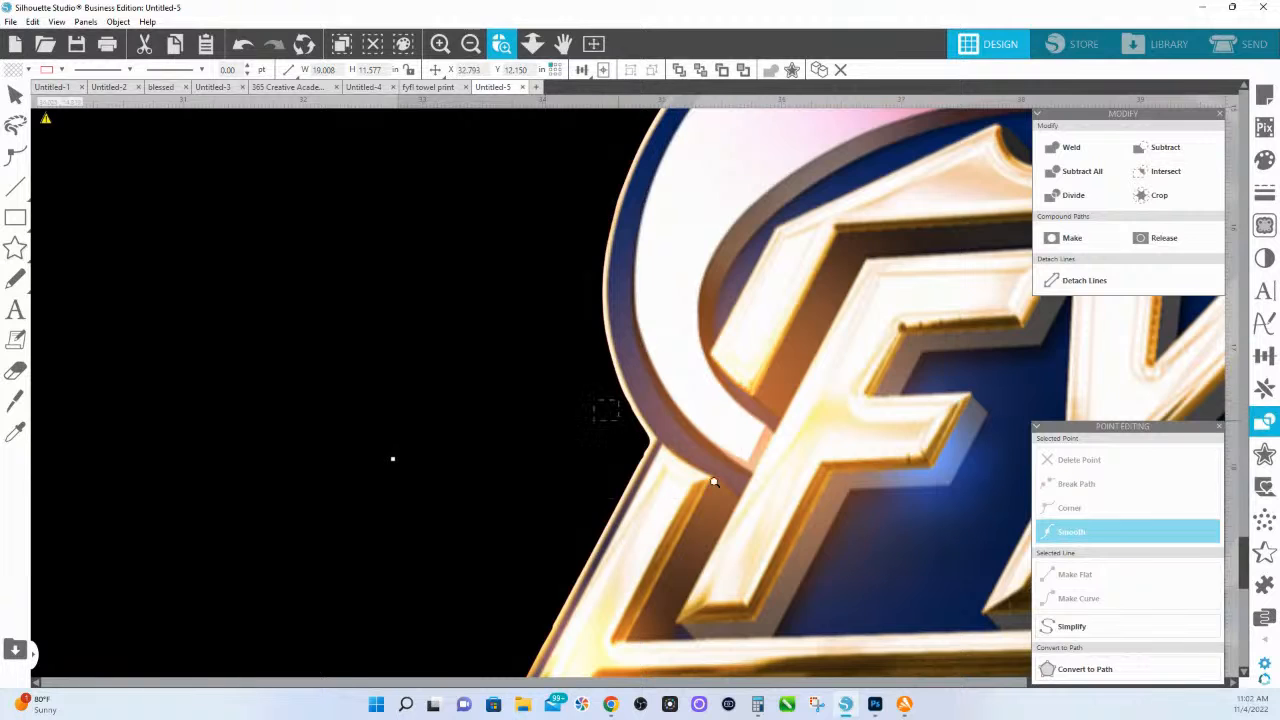
drag(618, 420, 764, 521)
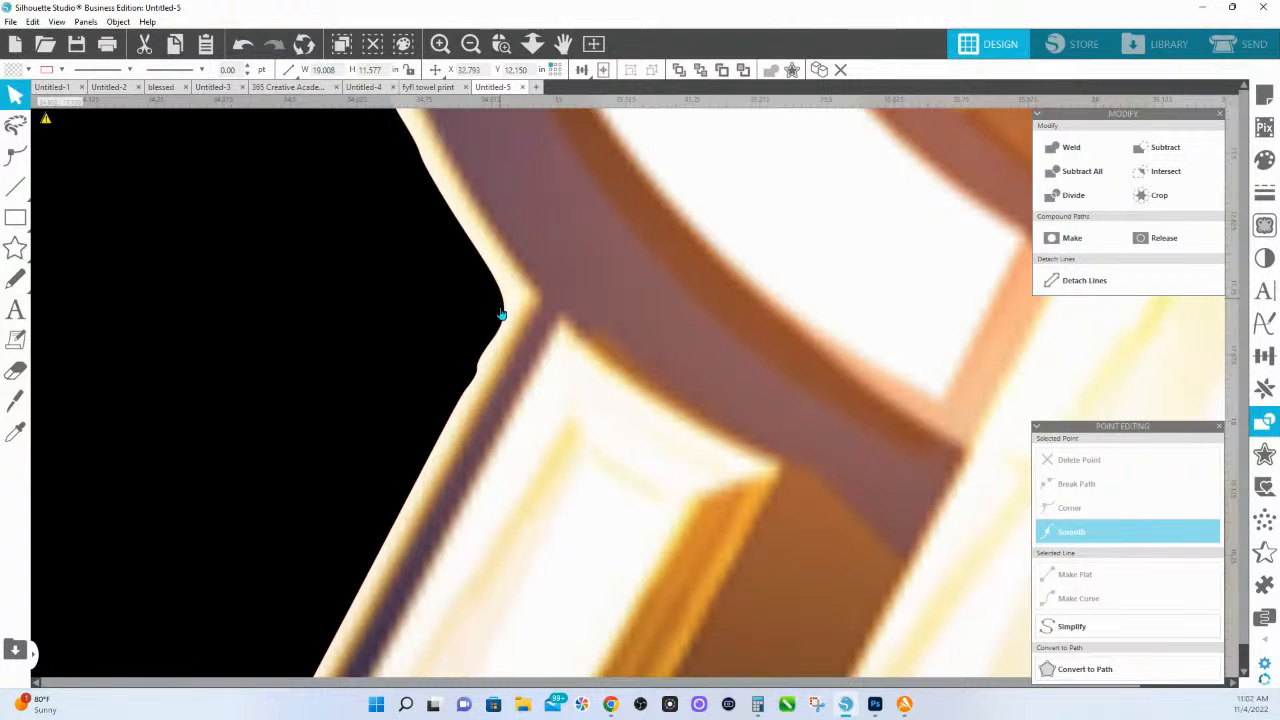
drag(497, 192, 342, 606)
drag(704, 112, 545, 480)
drag(800, 190, 709, 430)
drag(766, 225, 554, 716)
drag(787, 266, 458, 596)
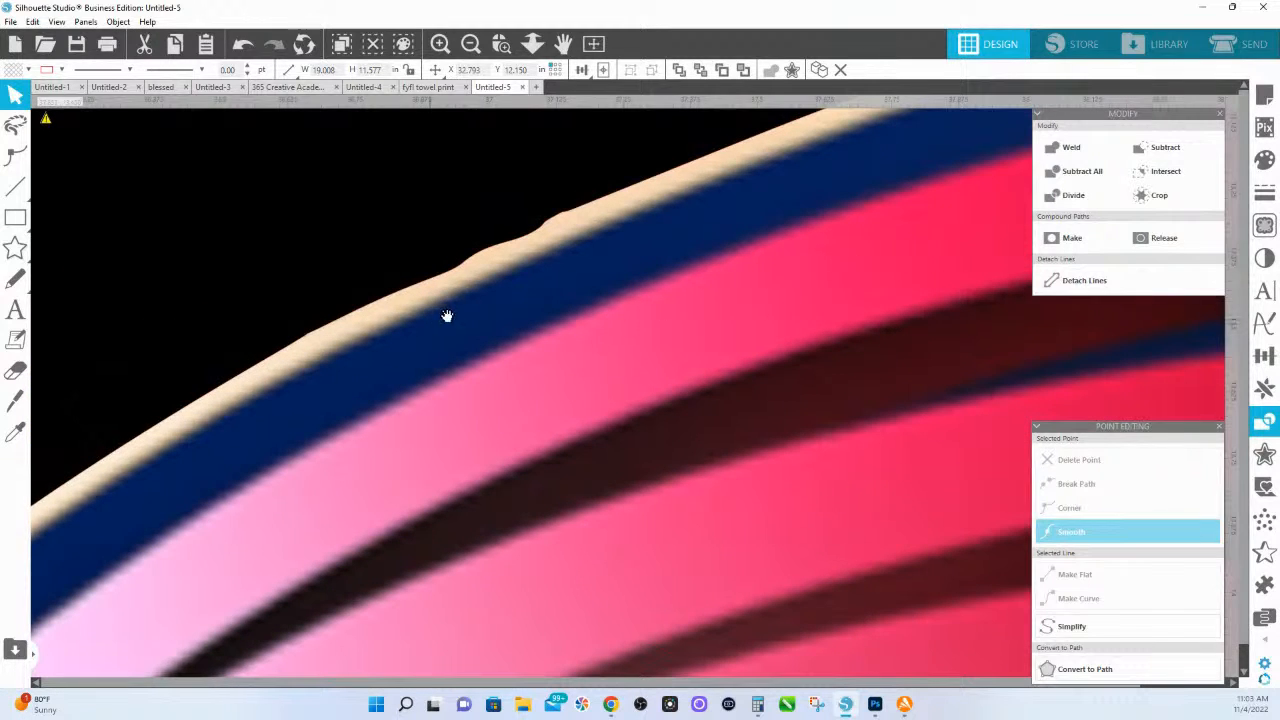
- Open the cropped logo for point editing and delete the points that form the bump on the swoosh's upper edge
click(577, 247)
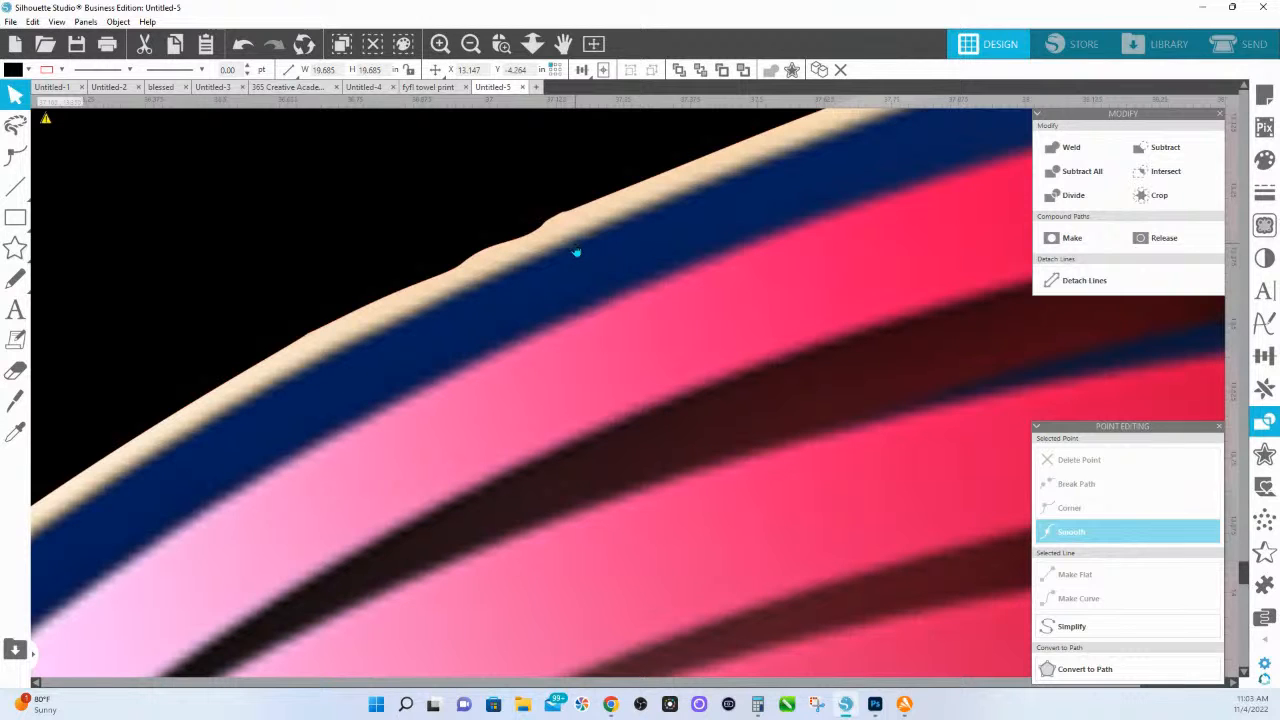
double_click(567, 245)
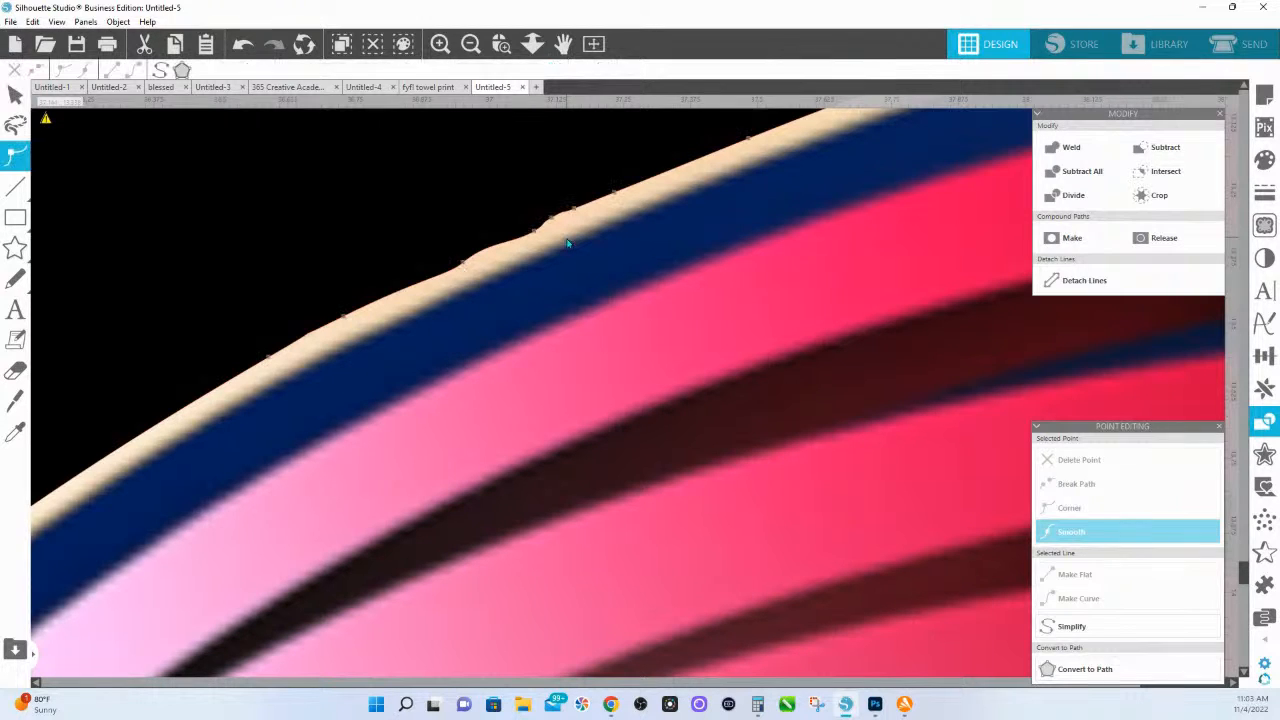
drag(372, 110, 603, 407)
drag(334, 146, 597, 421)
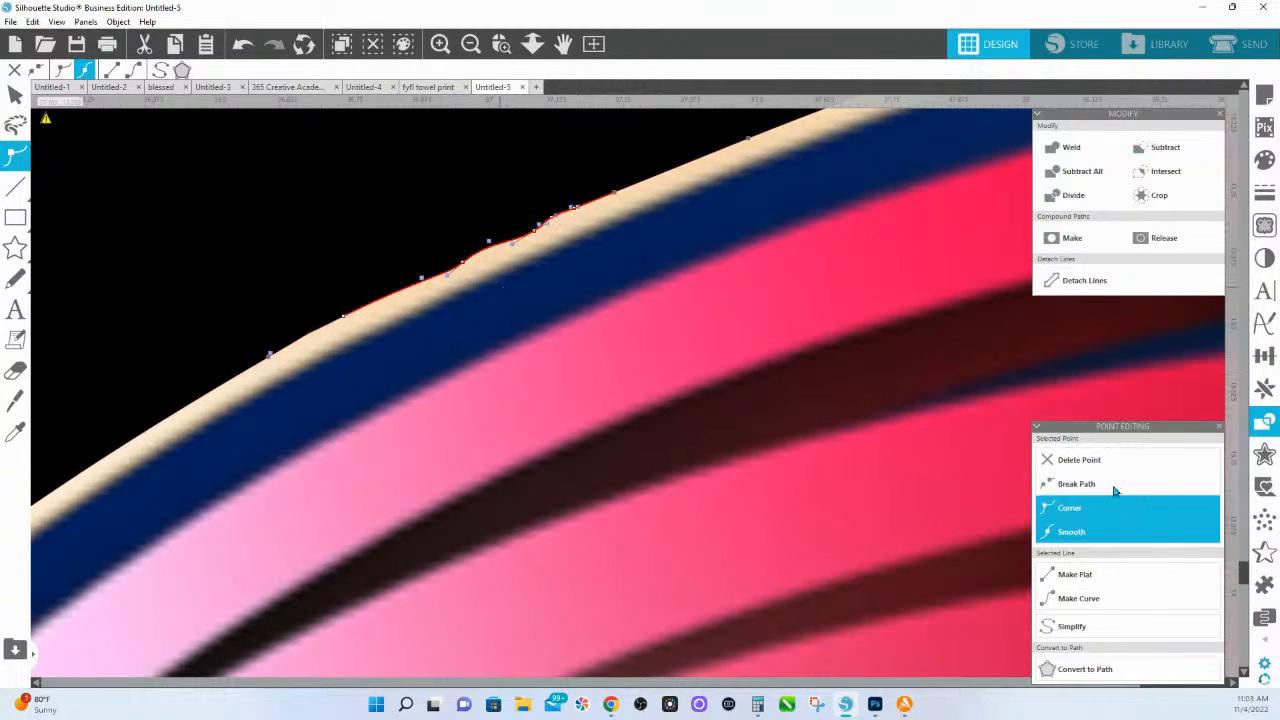
click(1070, 459)
drag(613, 192, 611, 188)
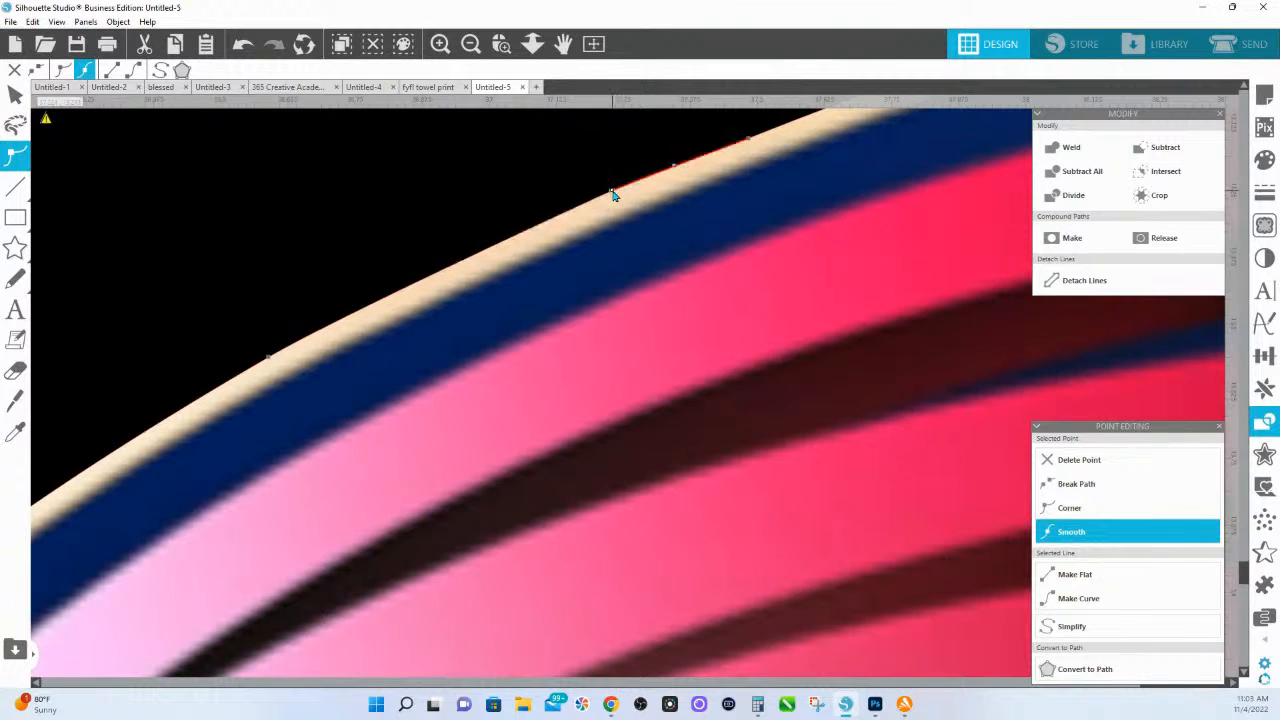
- Try to pull the edge points outward at the notch where the swoosh meets the megaphone
drag(589, 440, 290, 620)
drag(770, 286, 40, 390)
drag(809, 357, 160, 288)
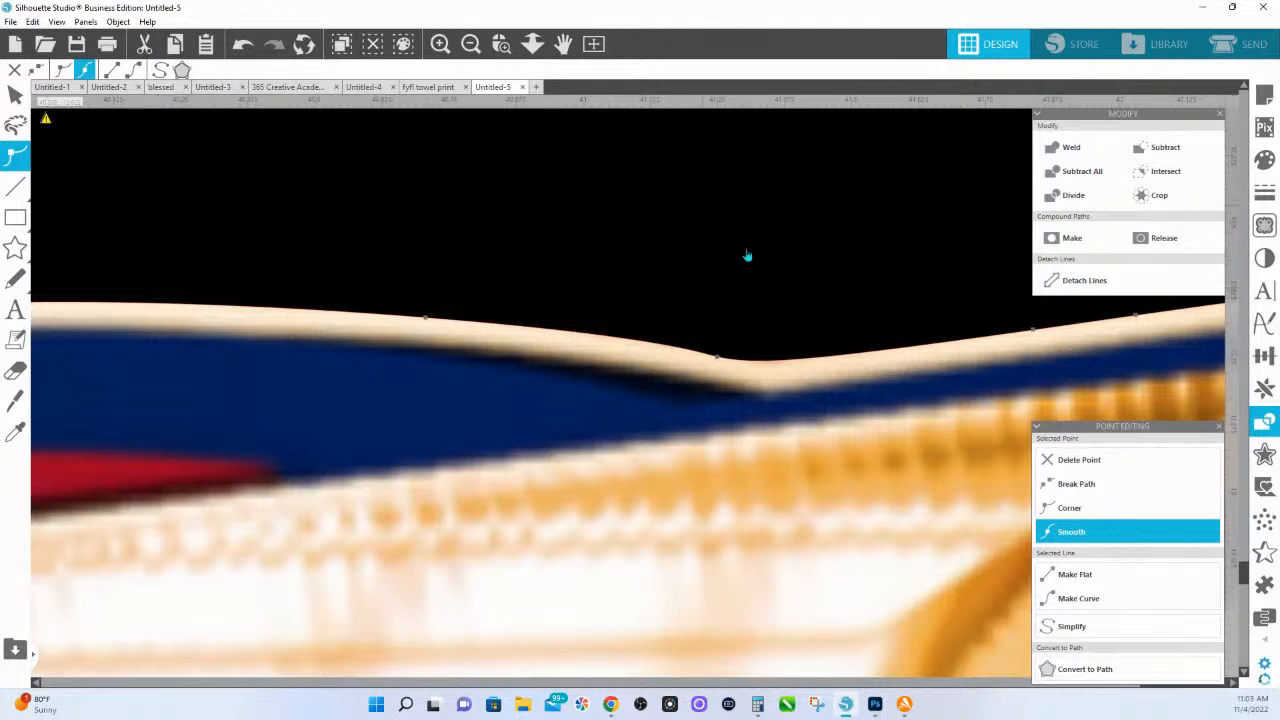
drag(719, 366, 787, 271)
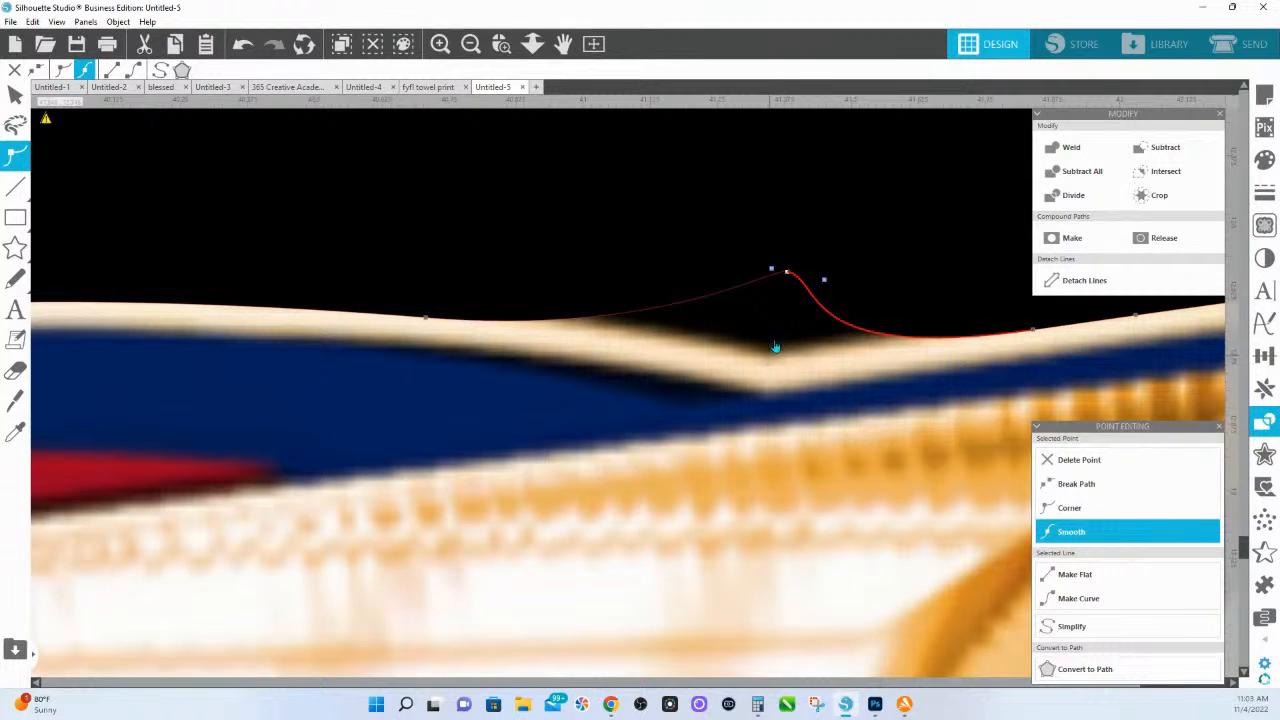
drag(793, 297, 719, 330)
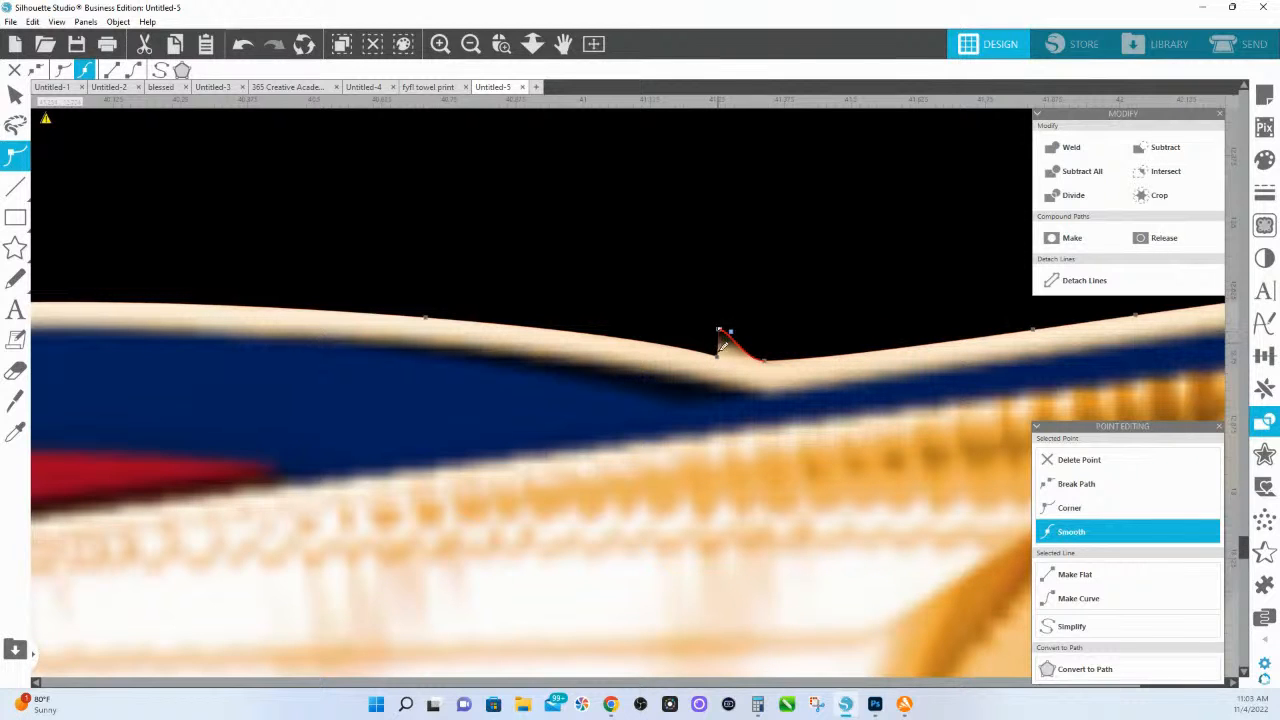
key(ctrl+z)
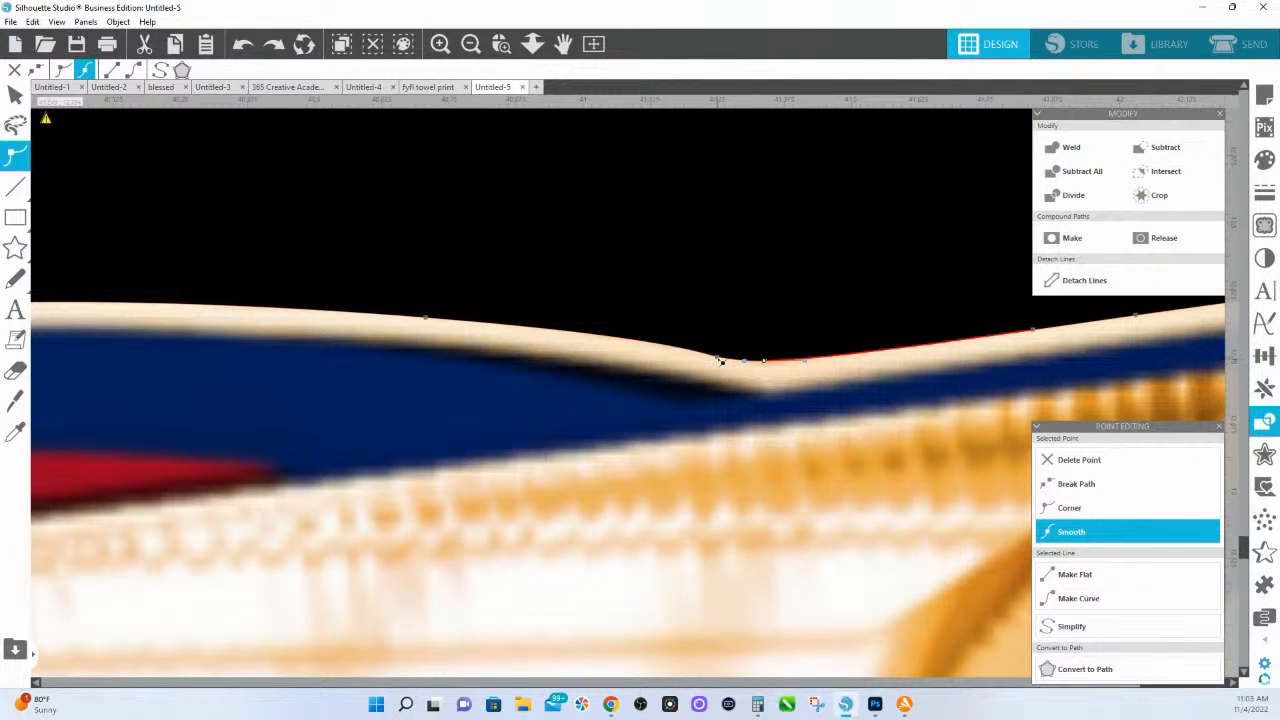
- Convert the edge point at the notch between swoosh and megaphone to a corner and adjust its handles into a sharp notch
drag(718, 357, 769, 370)
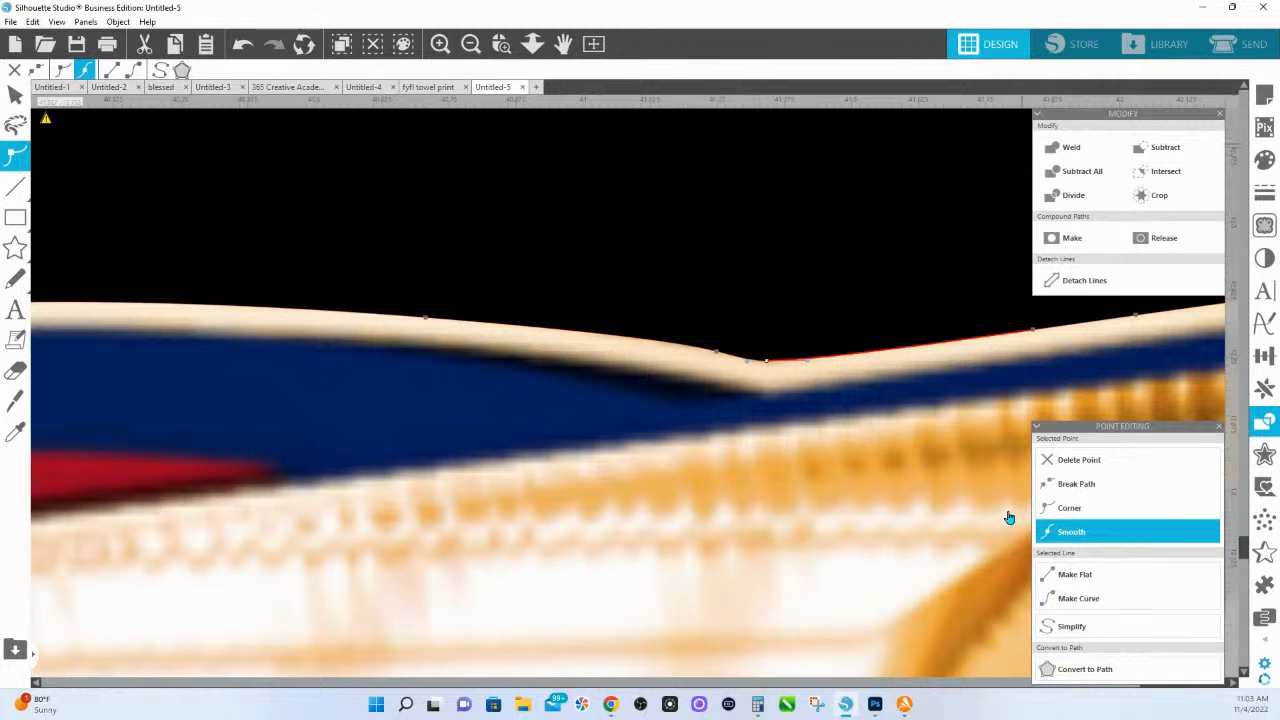
click(1066, 508)
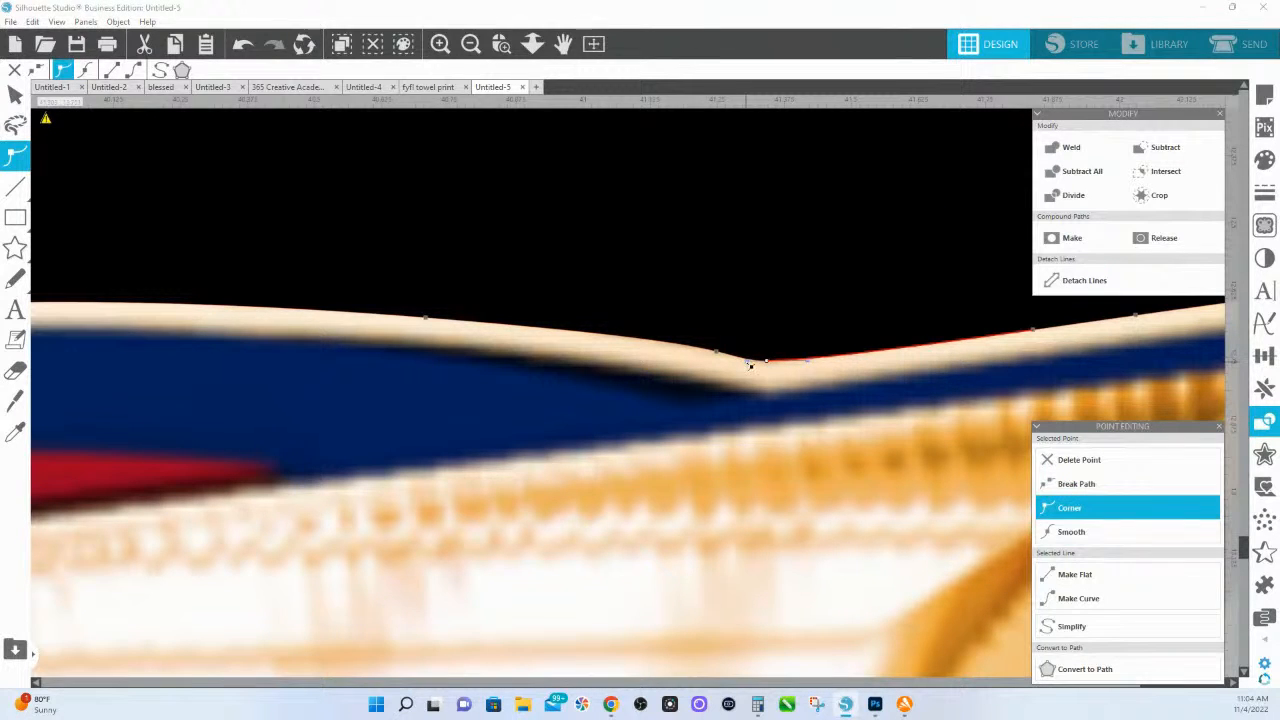
click(818, 352)
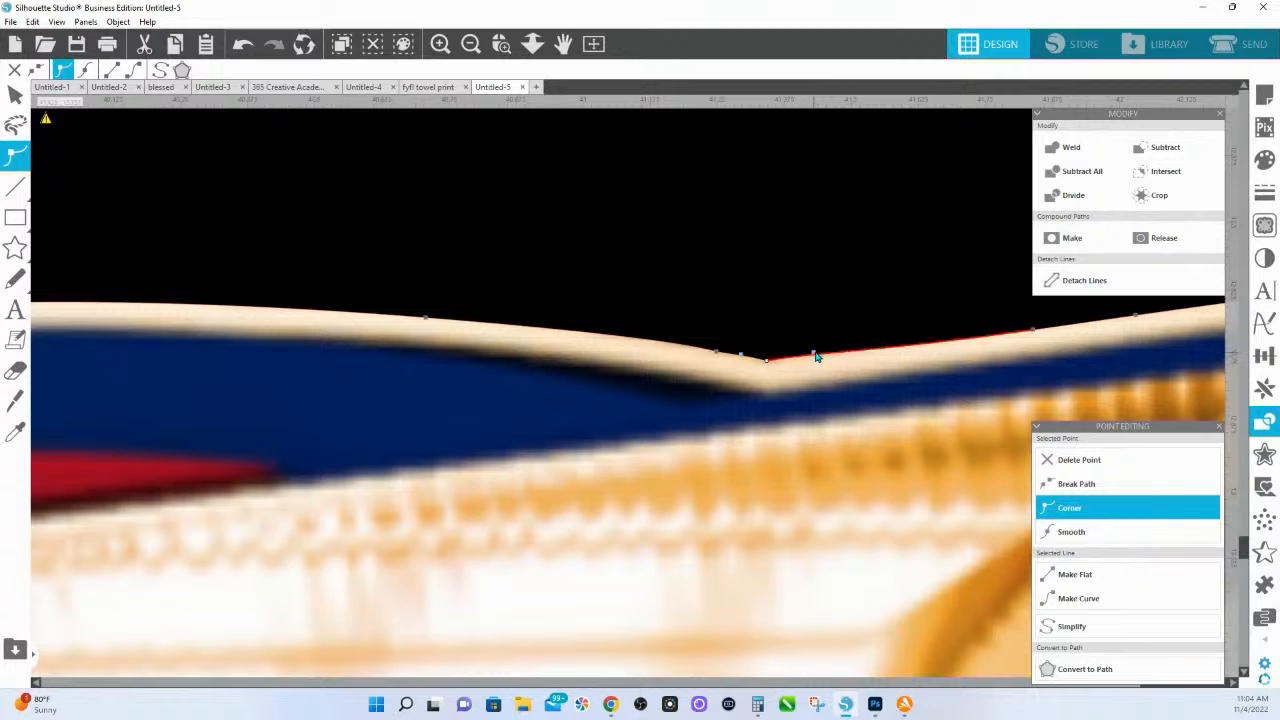
click(1038, 330)
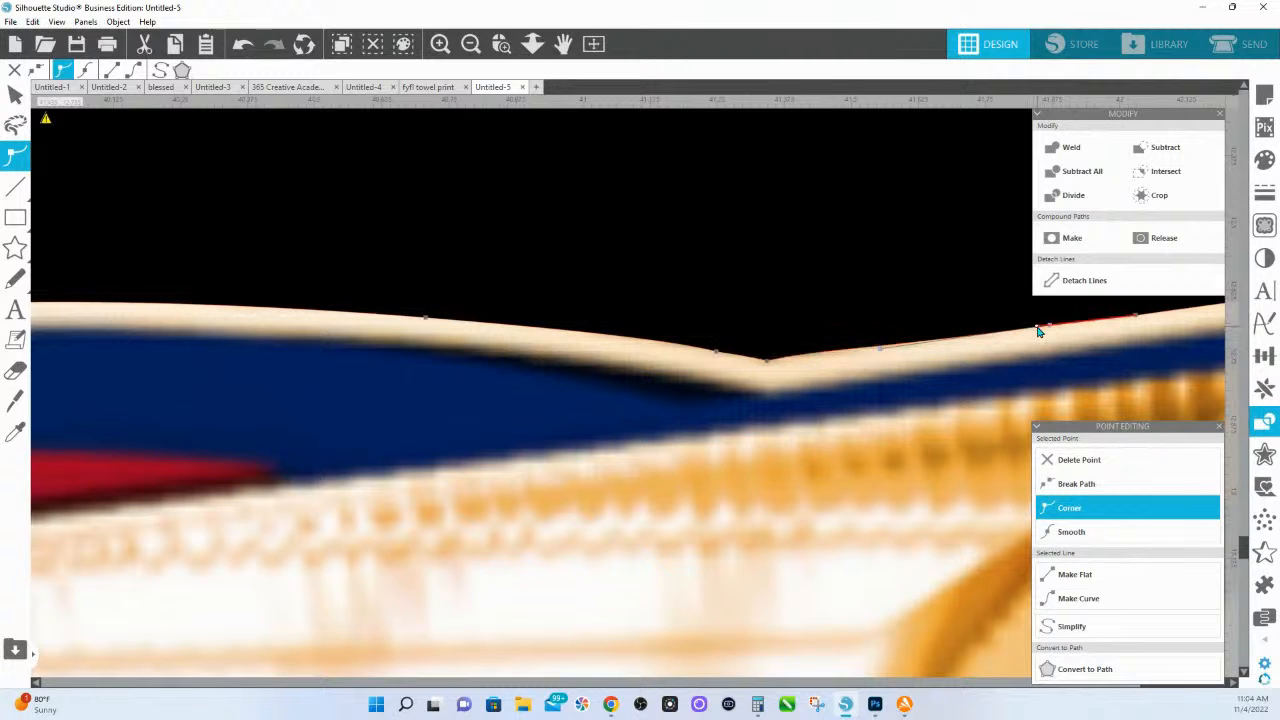
click(783, 375)
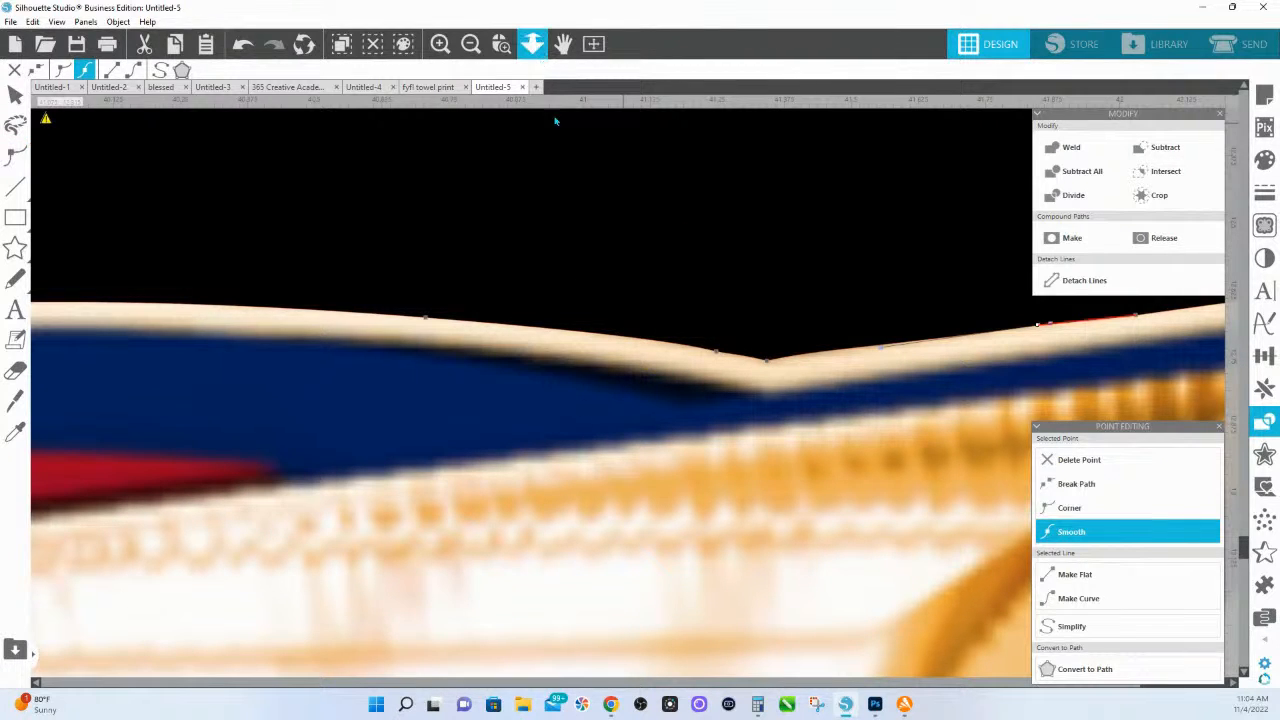
- Make the point where the megaphone rim meets the first pom-pom a corner and raise the neighbouring point on the pom-pom's edge
drag(594, 373, 574, 289)
key(space)
drag(855, 297, 185, 277)
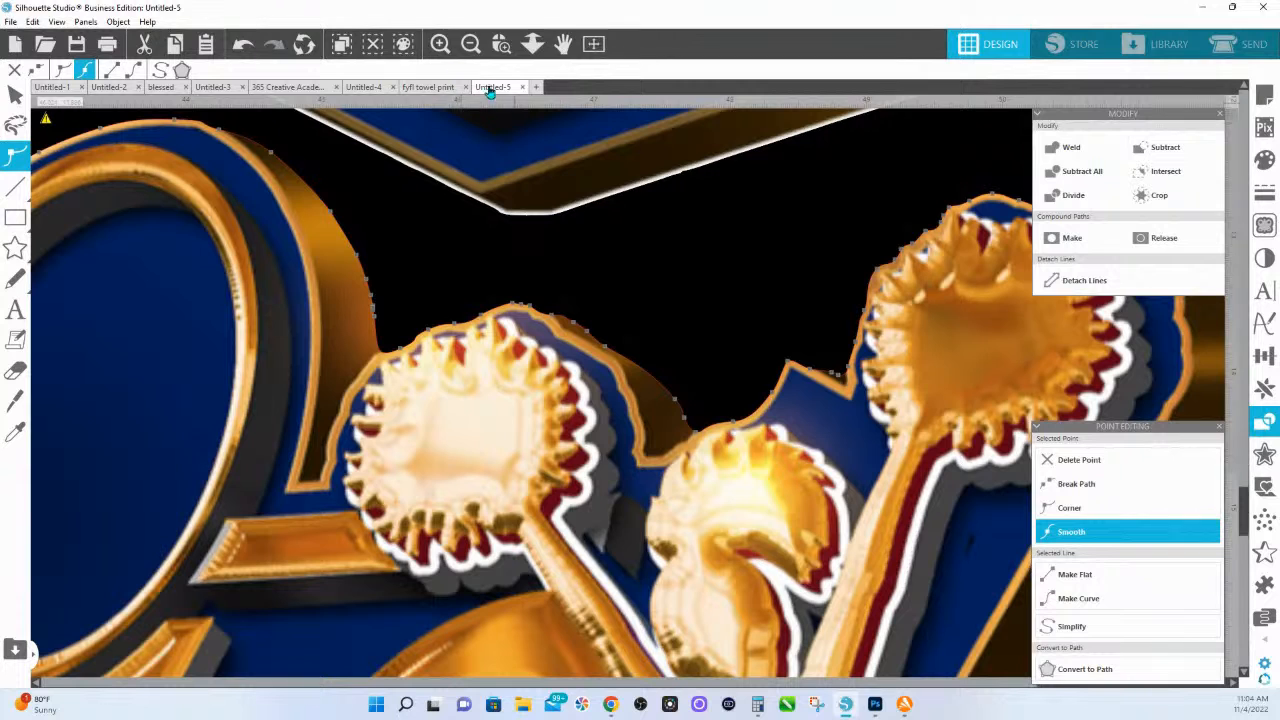
click(501, 43)
click(509, 407)
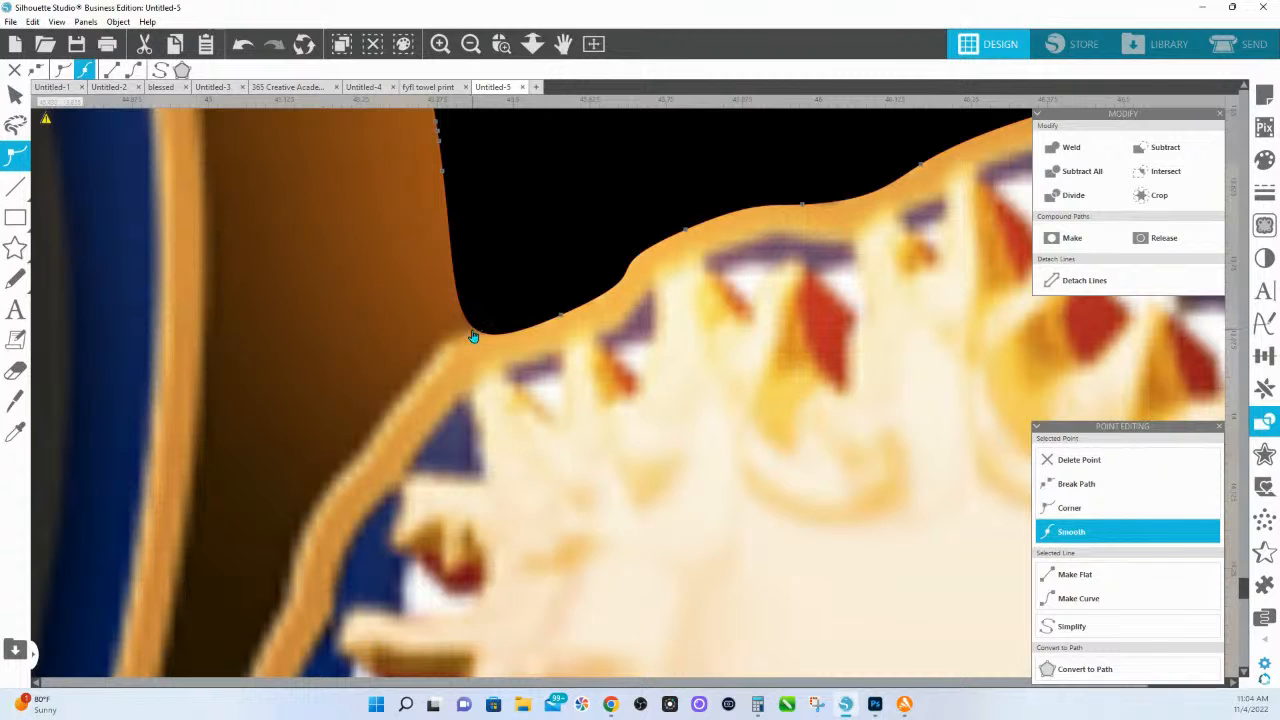
drag(478, 336, 499, 308)
key(i)
click(1062, 510)
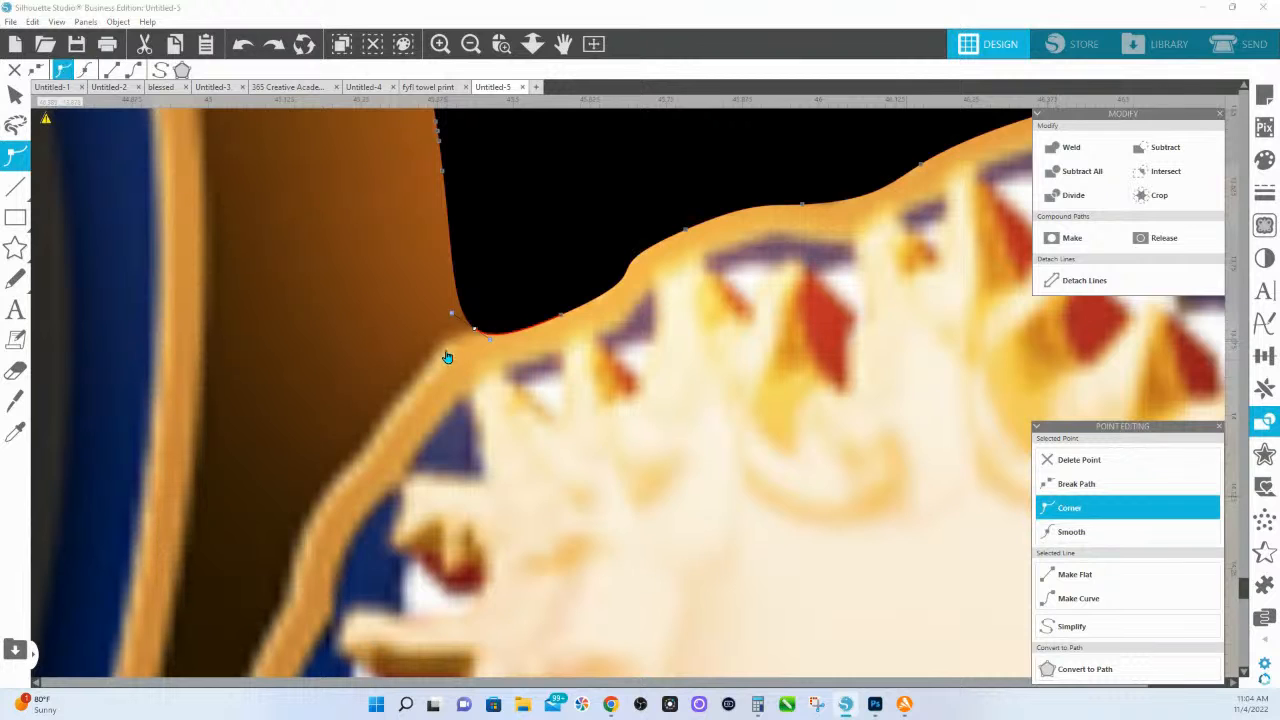
drag(491, 339, 567, 291)
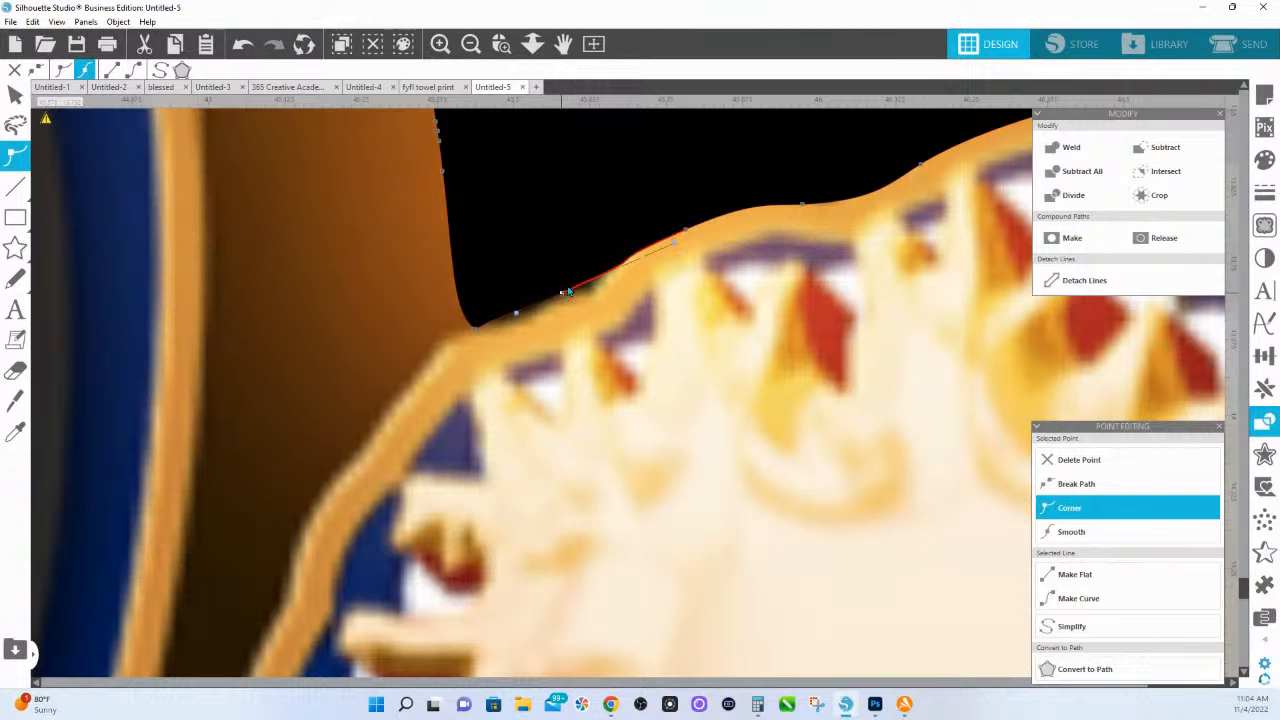
click(567, 292)
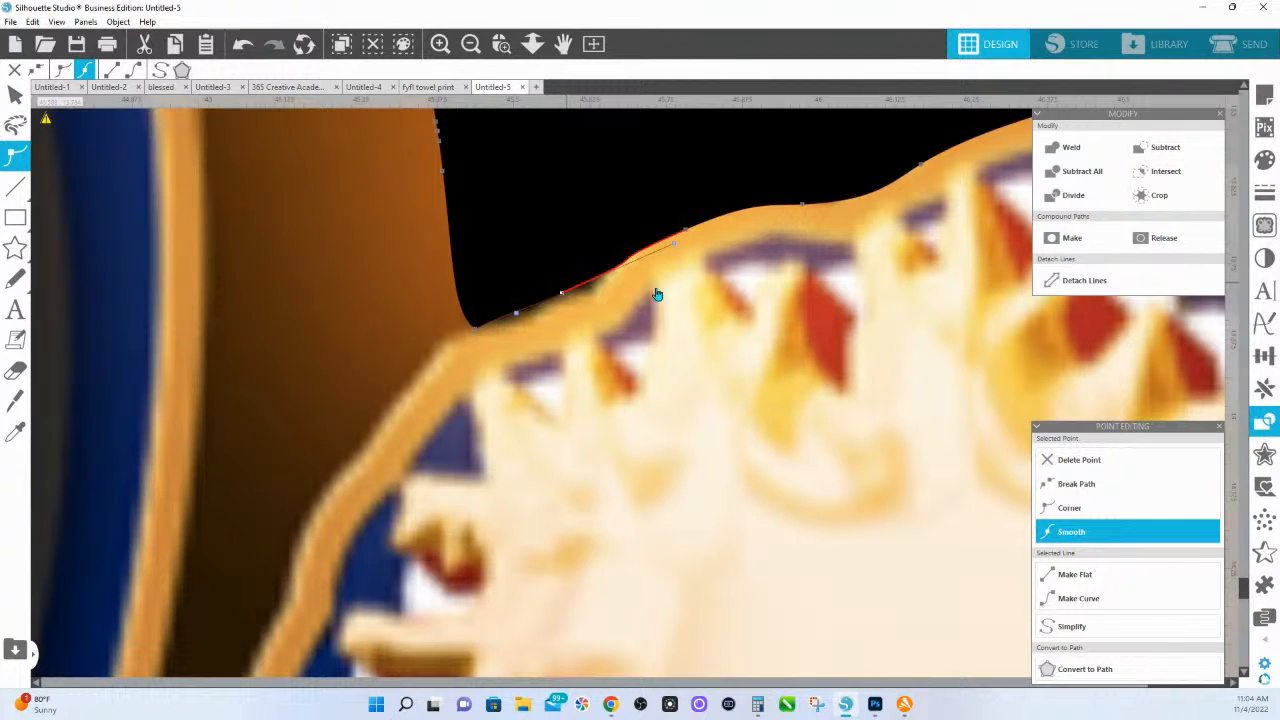
- Pull the middle point at the peak of the first pom-pom slightly outward to round the edge
drag(910, 217, 449, 403)
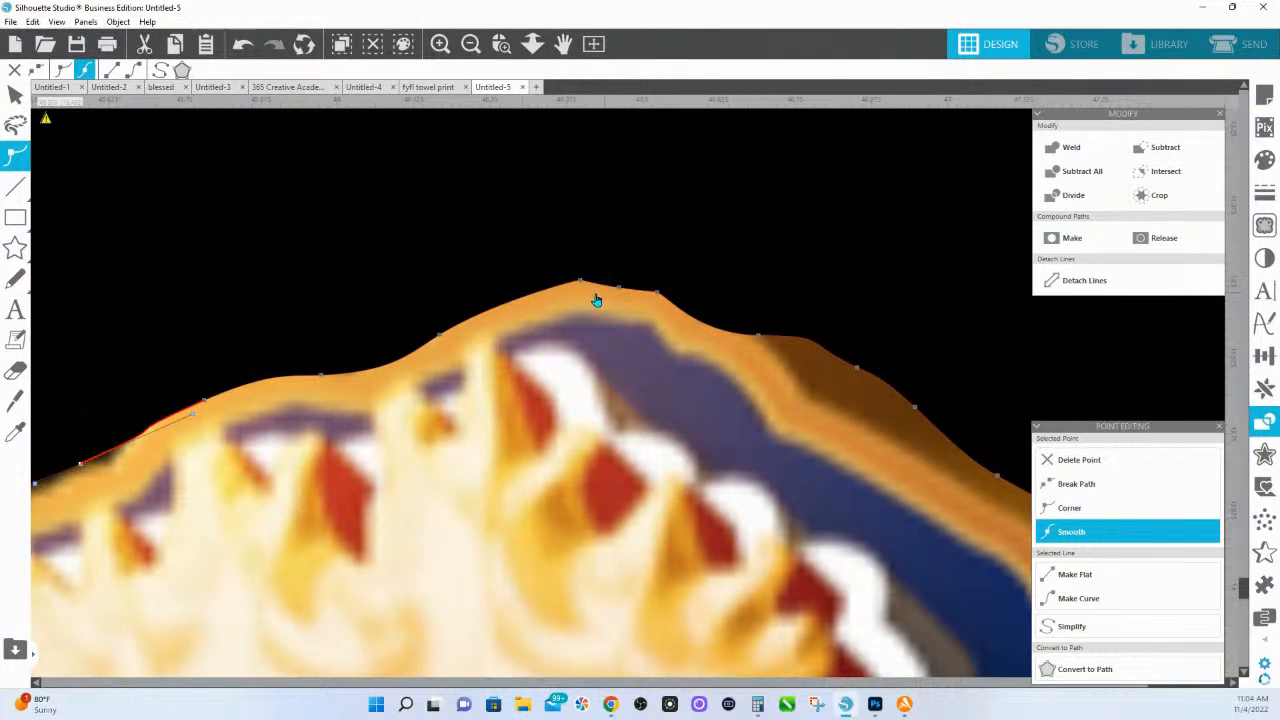
click(625, 285)
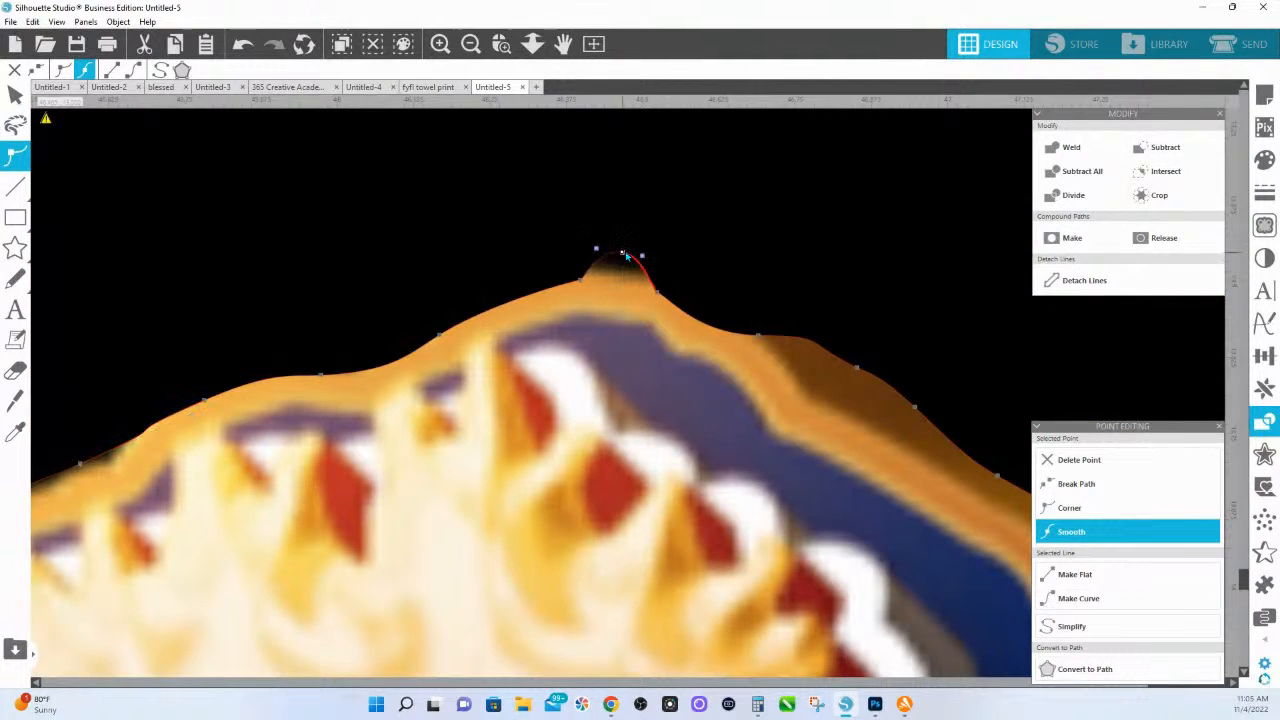
drag(621, 292, 623, 285)
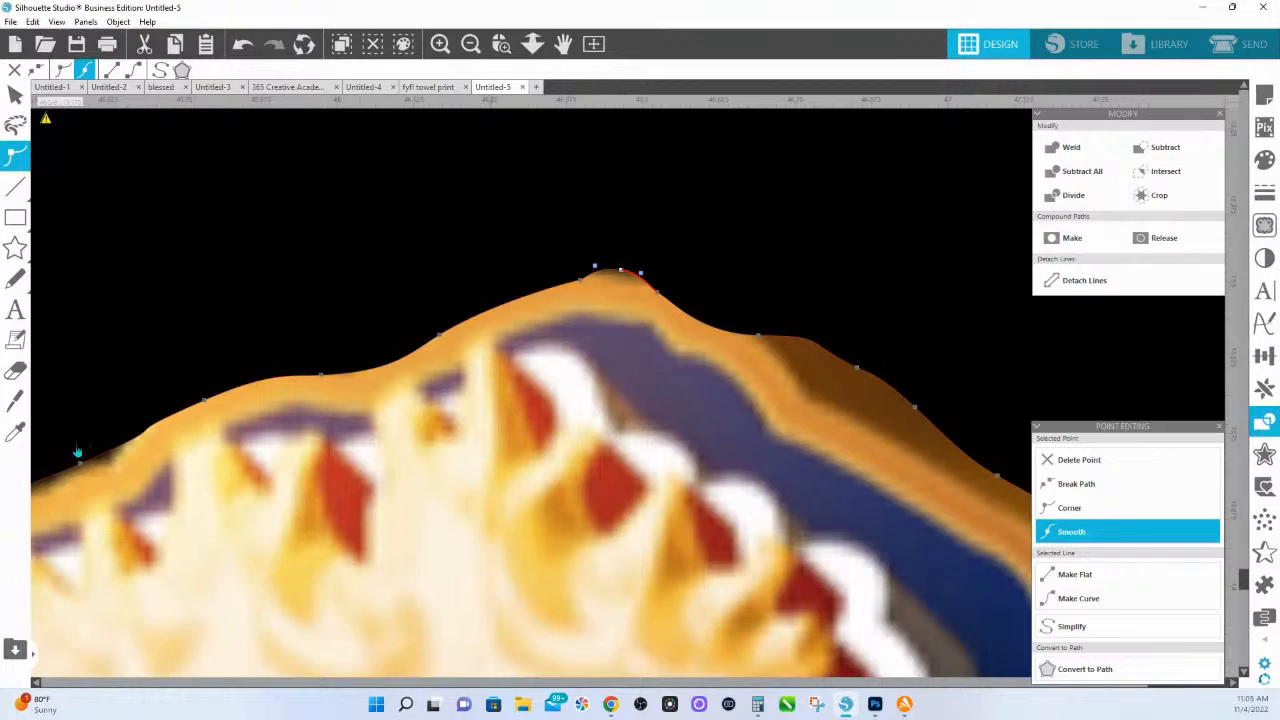
- Shift the upper-left logo upward and move the white shape behind it off to the left of the black background
click(532, 43)
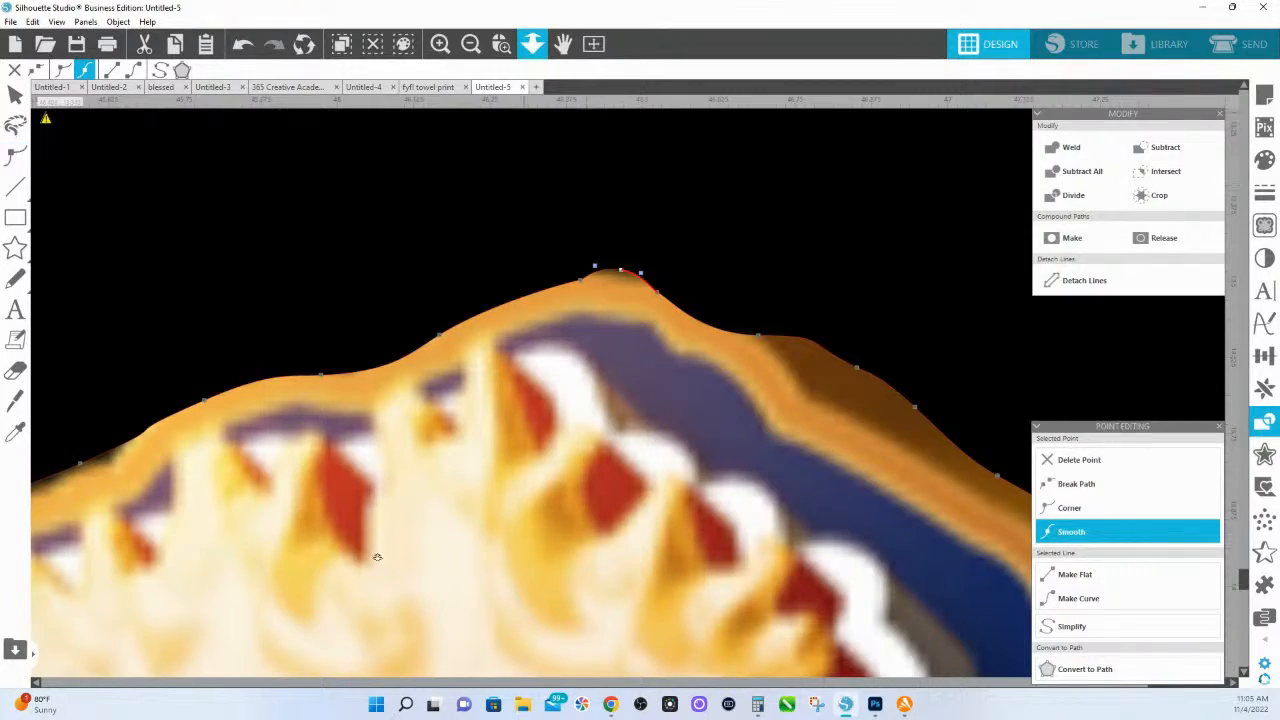
drag(346, 315, 281, 527)
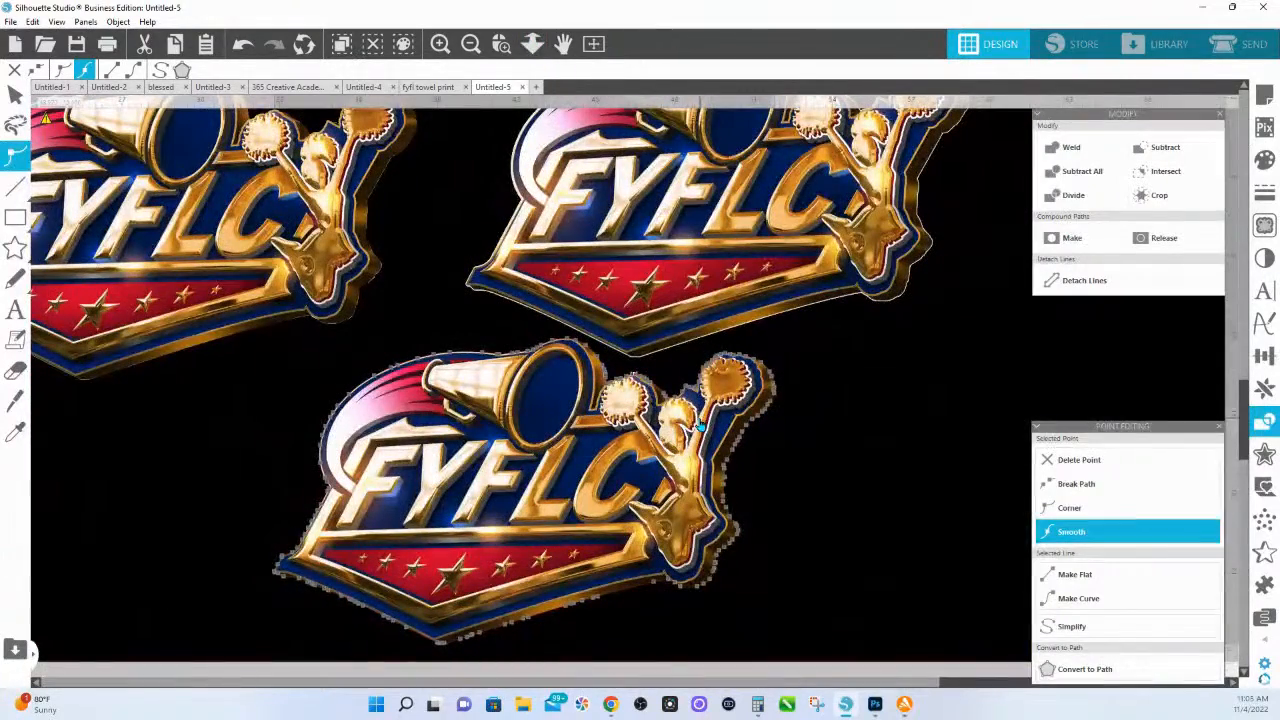
drag(229, 437, 671, 500)
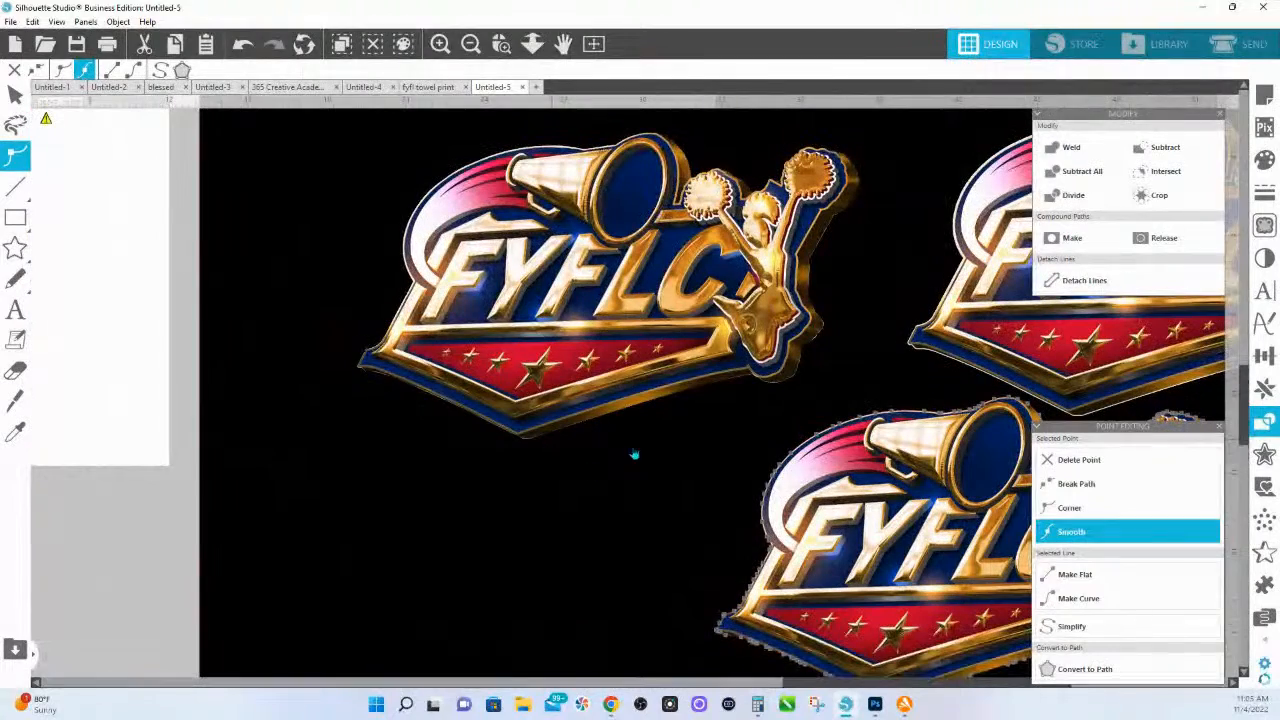
drag(575, 355, 575, 320)
click(633, 416)
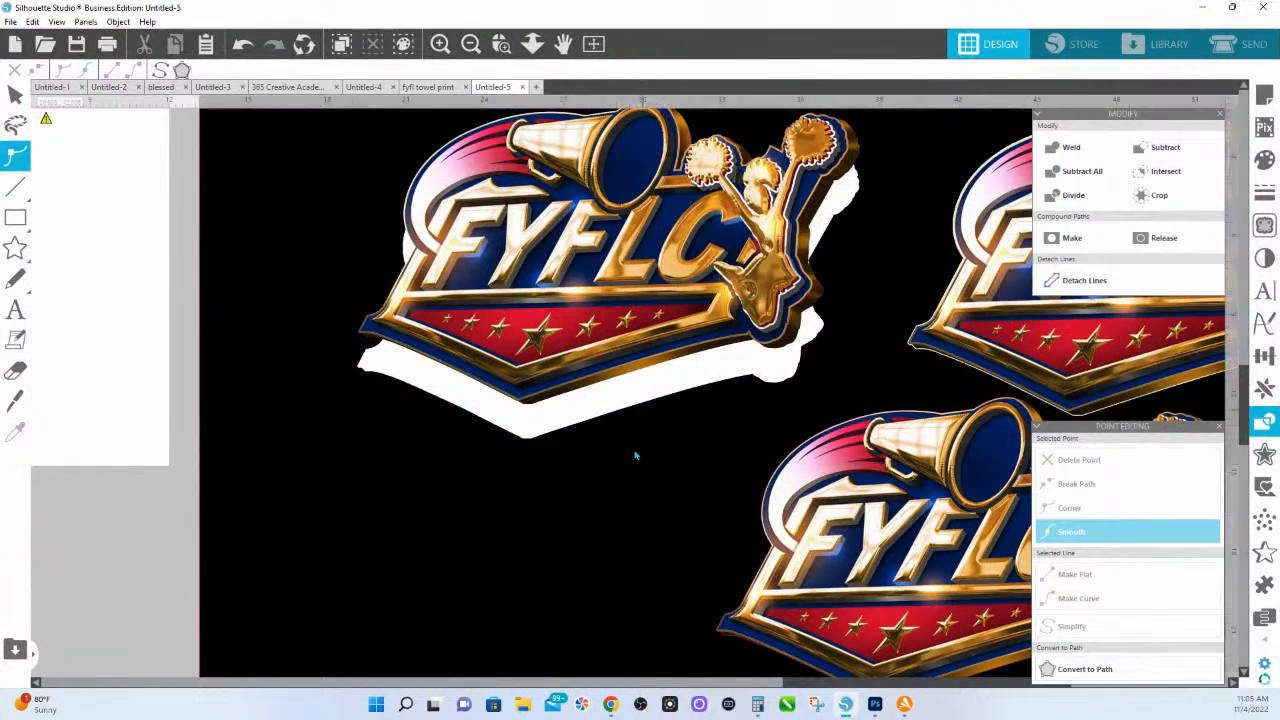
scroll(473, 562, down, 1)
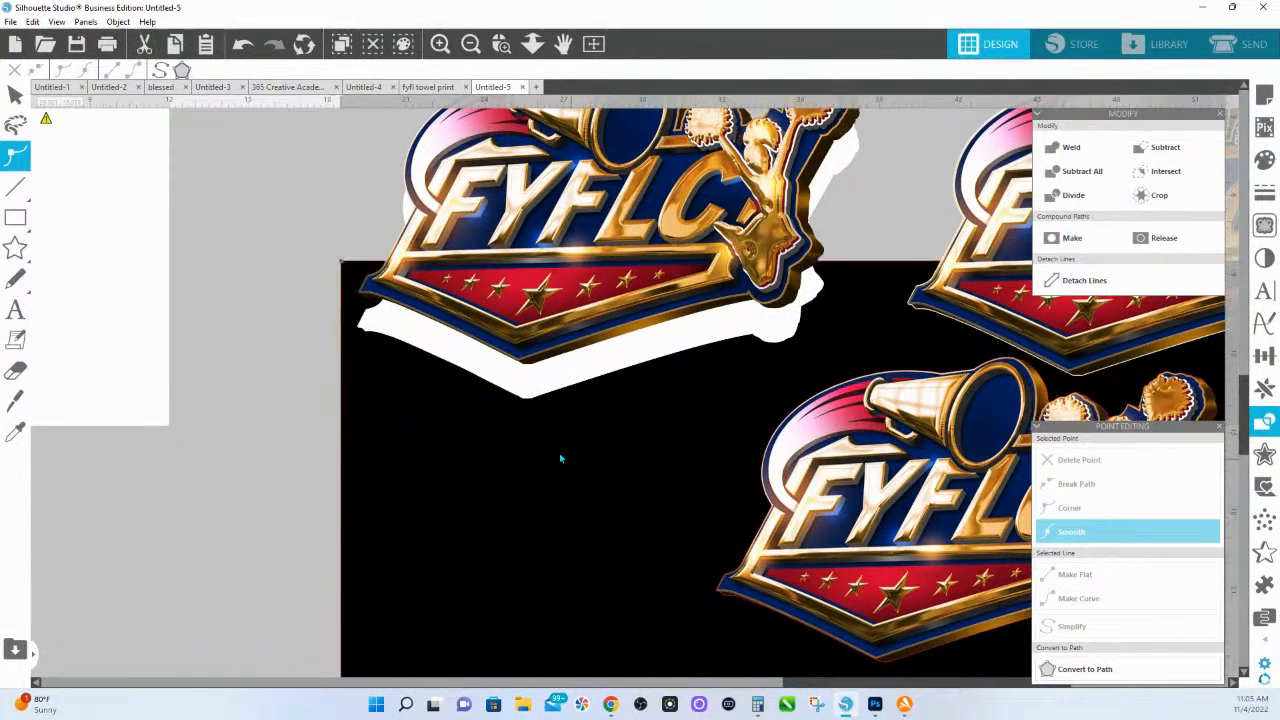
mouse_move(600, 371)
mouse_down()
mouse_move(5, 385)
mouse_move(7, 348)
mouse_up()
click(737, 264)
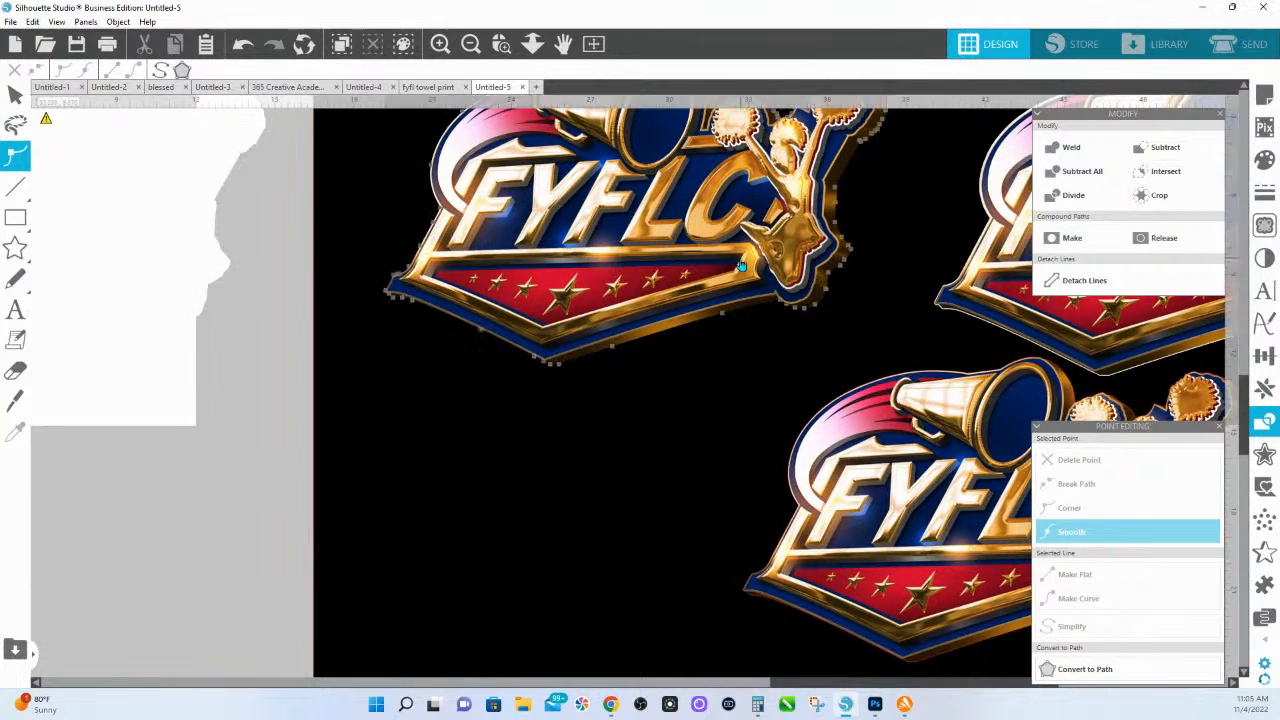
- Select the upper-left logo and examine its lower edge up close against the black background
click(322, 368)
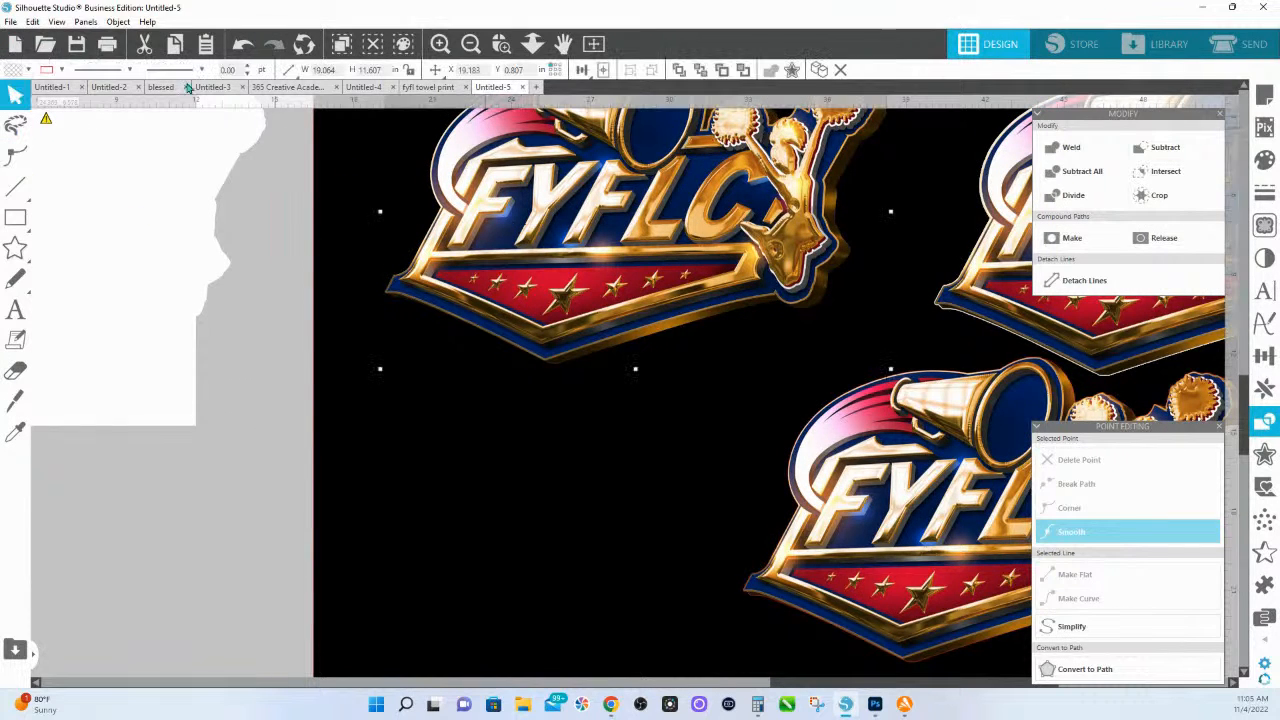
click(60, 70)
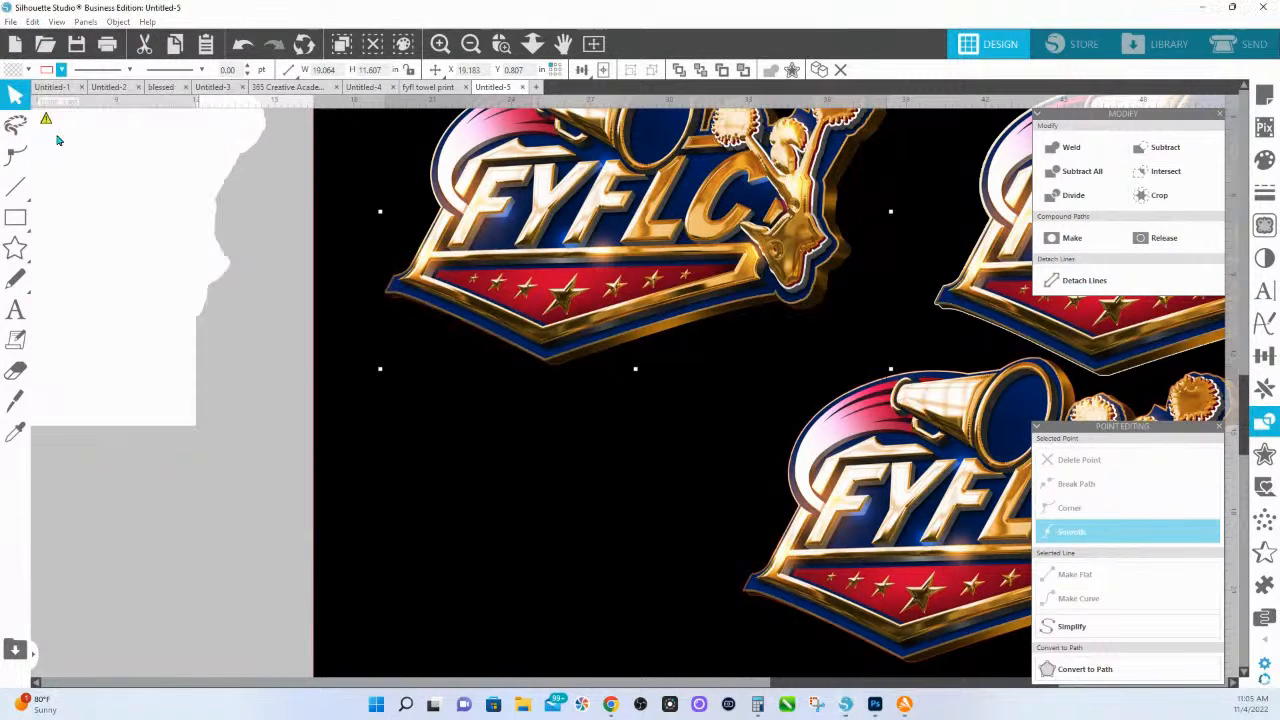
click(501, 43)
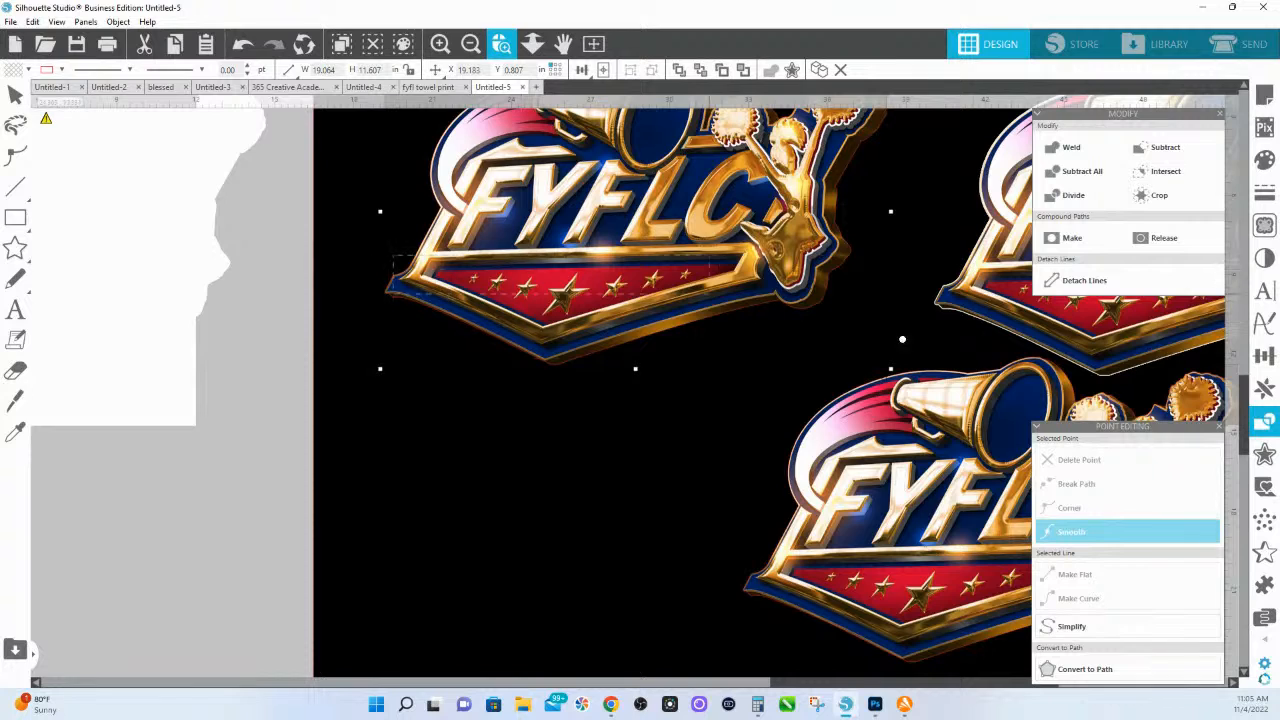
drag(380, 264, 987, 370)
click(532, 43)
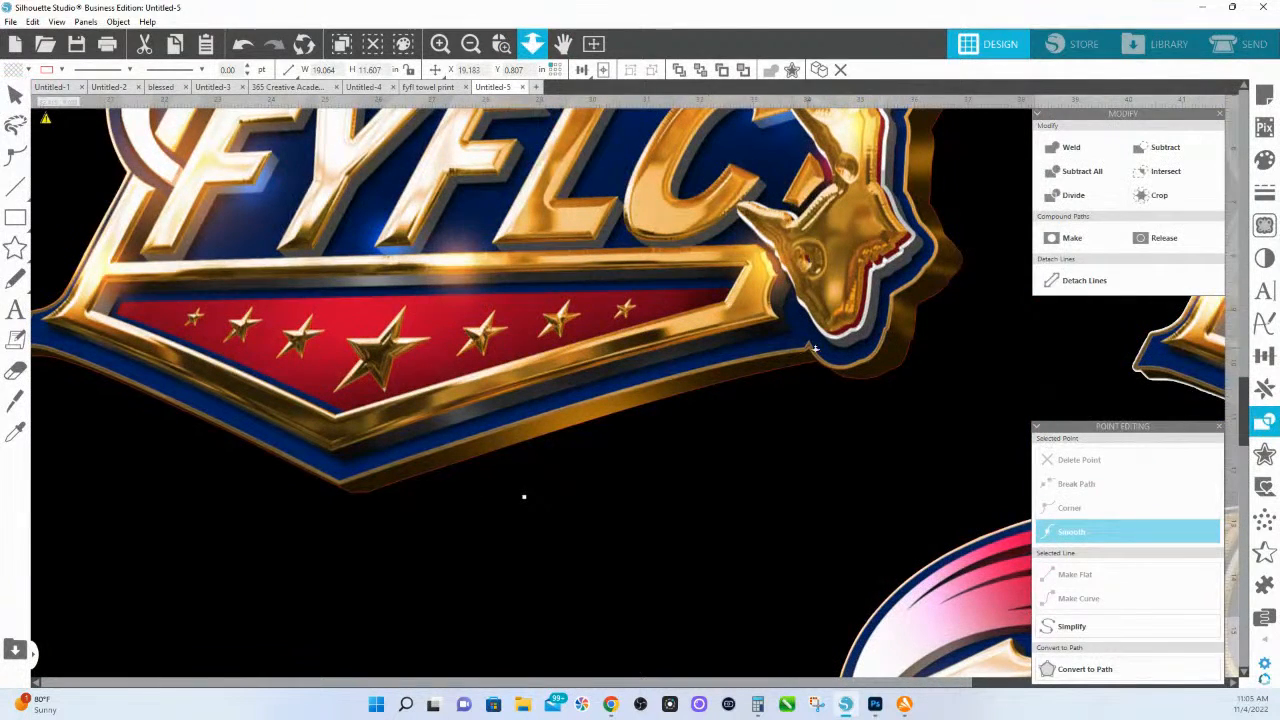
drag(910, 438, 917, 396)
click(501, 43)
drag(447, 412, 818, 532)
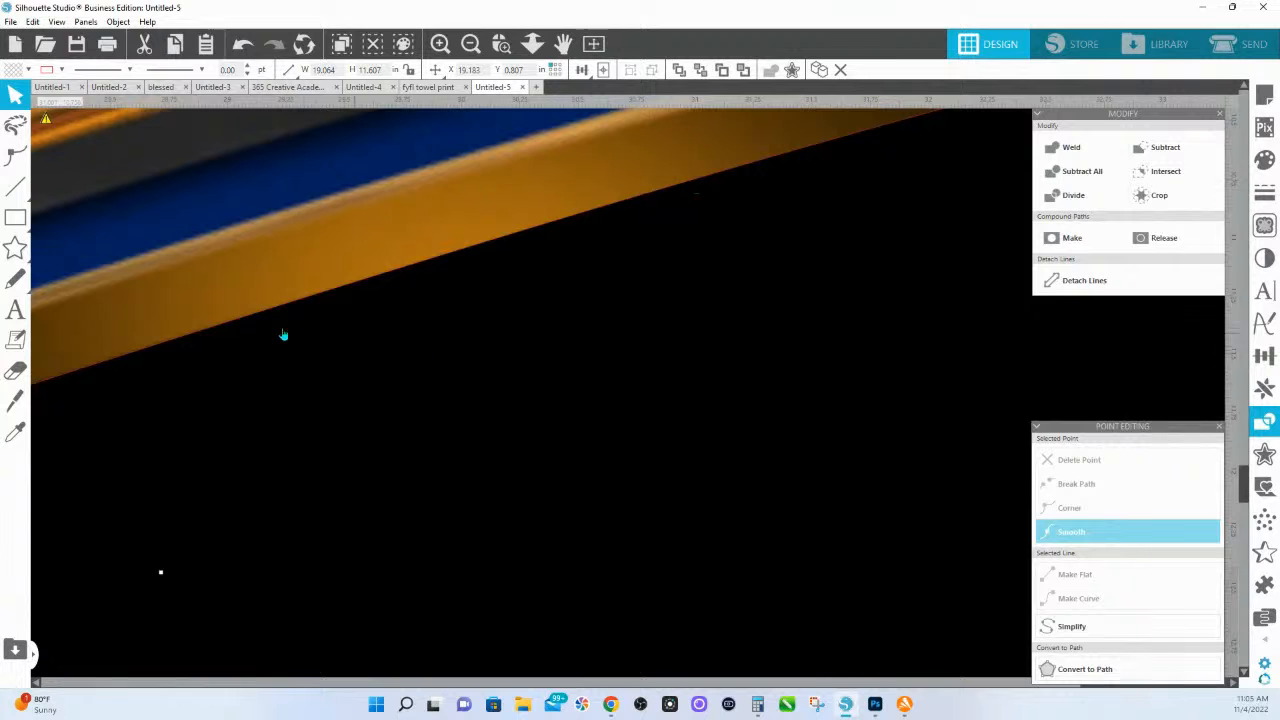
- Fill the black background rectangle behind the logos with bright pink to show up the upper-left logo's lower edge
click(501, 43)
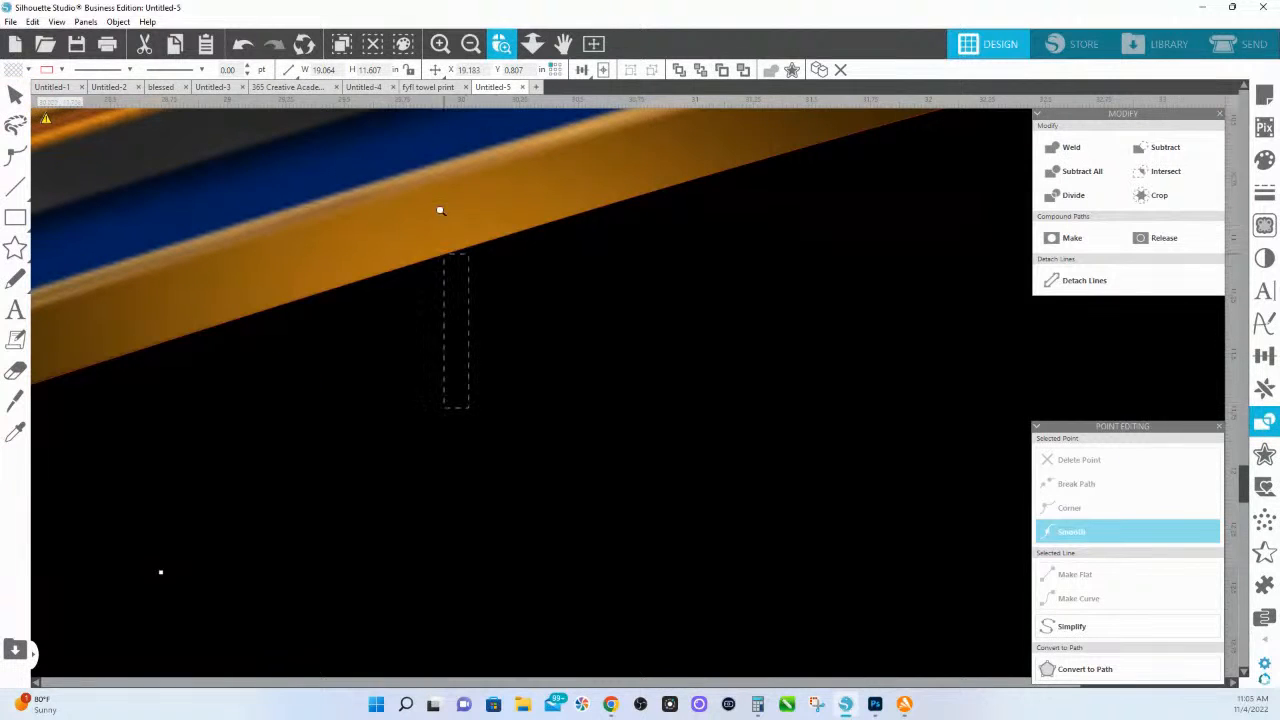
click(532, 44)
drag(510, 430, 464, 5)
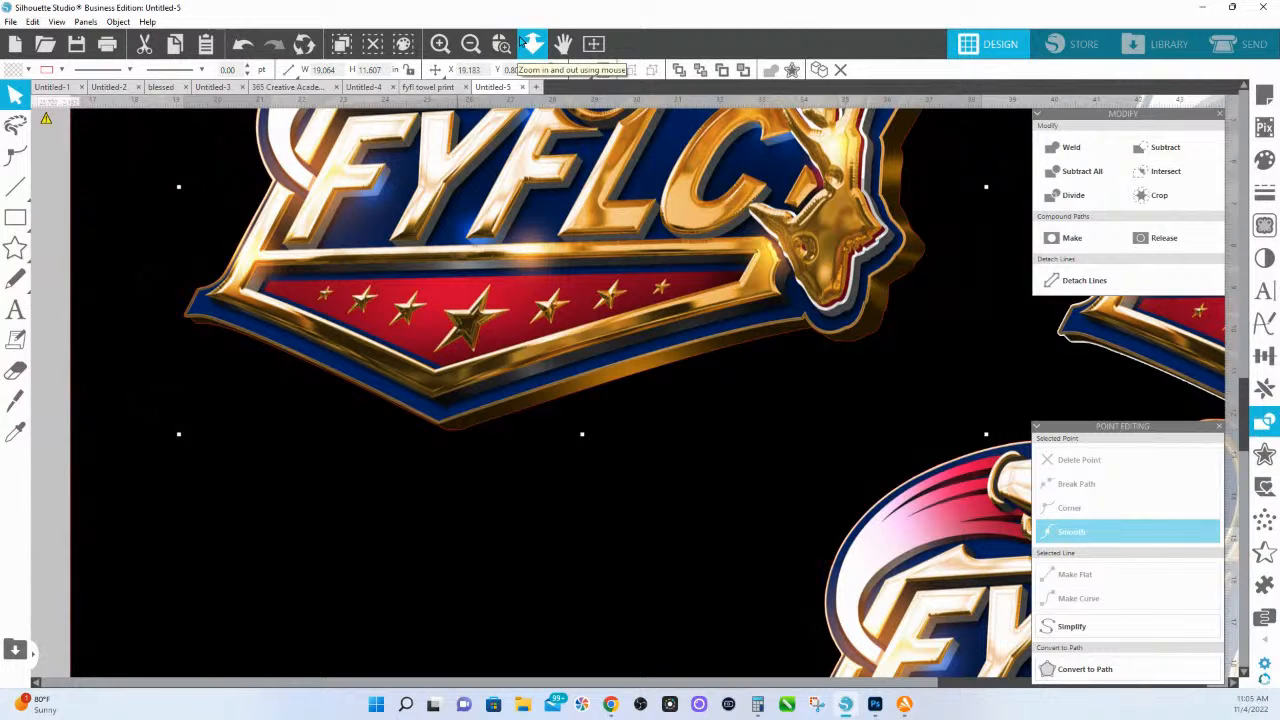
click(767, 420)
click(727, 301)
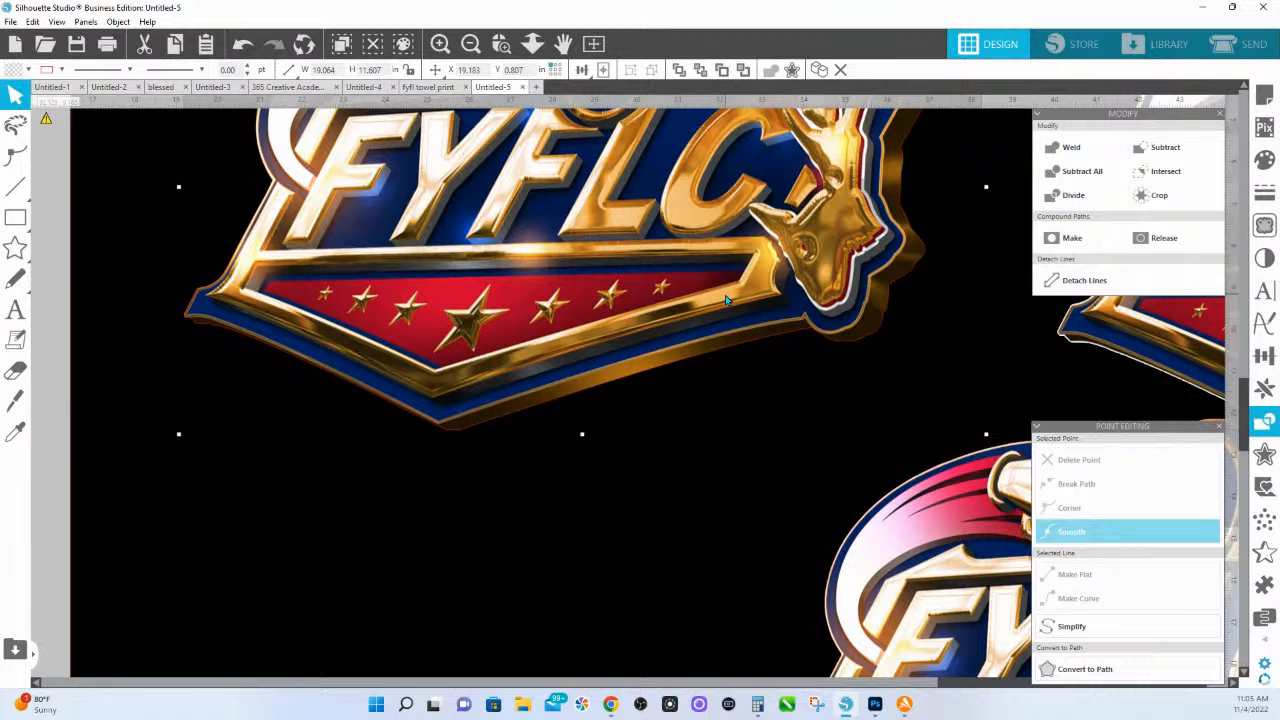
click(502, 44)
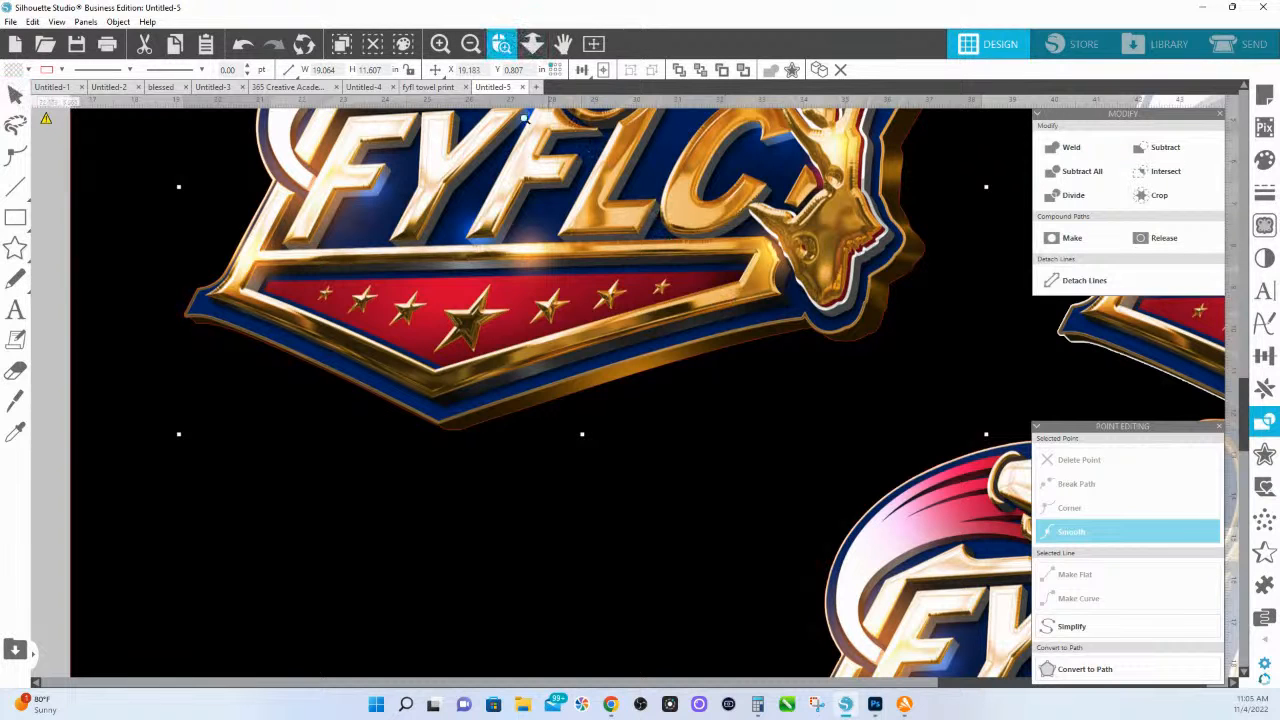
drag(488, 352, 729, 490)
click(626, 520)
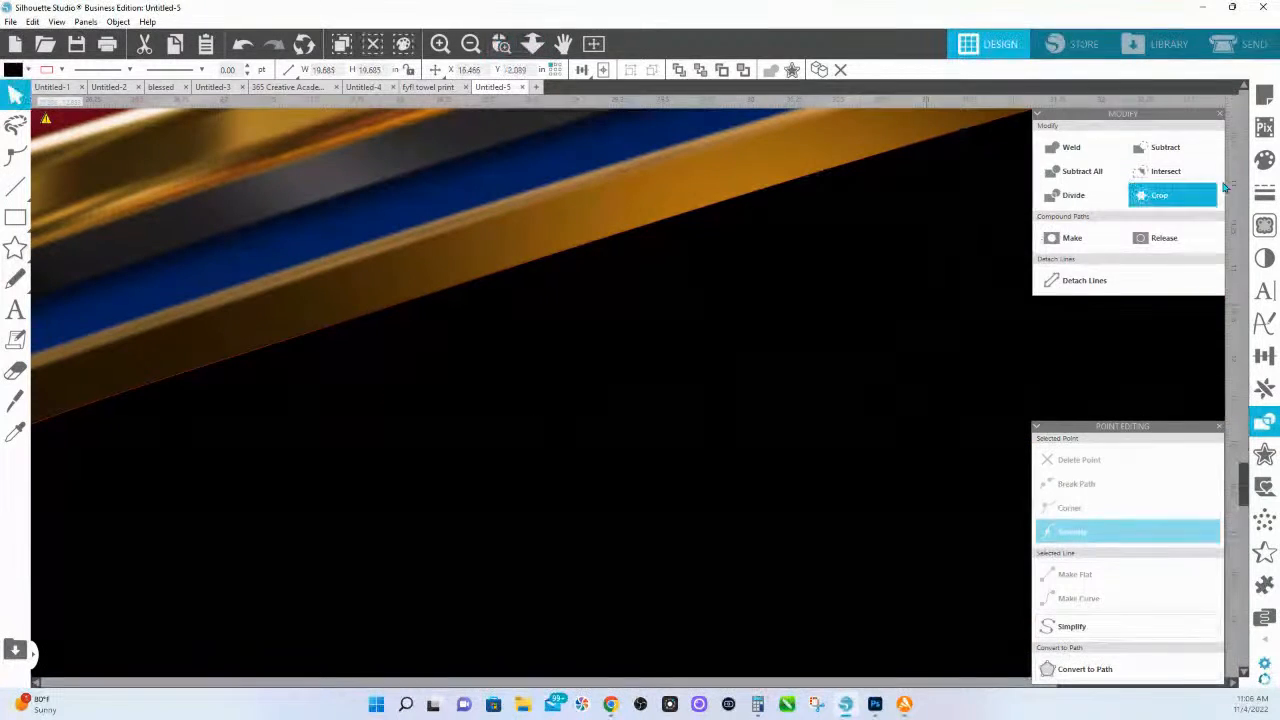
click(1264, 160)
click(1172, 279)
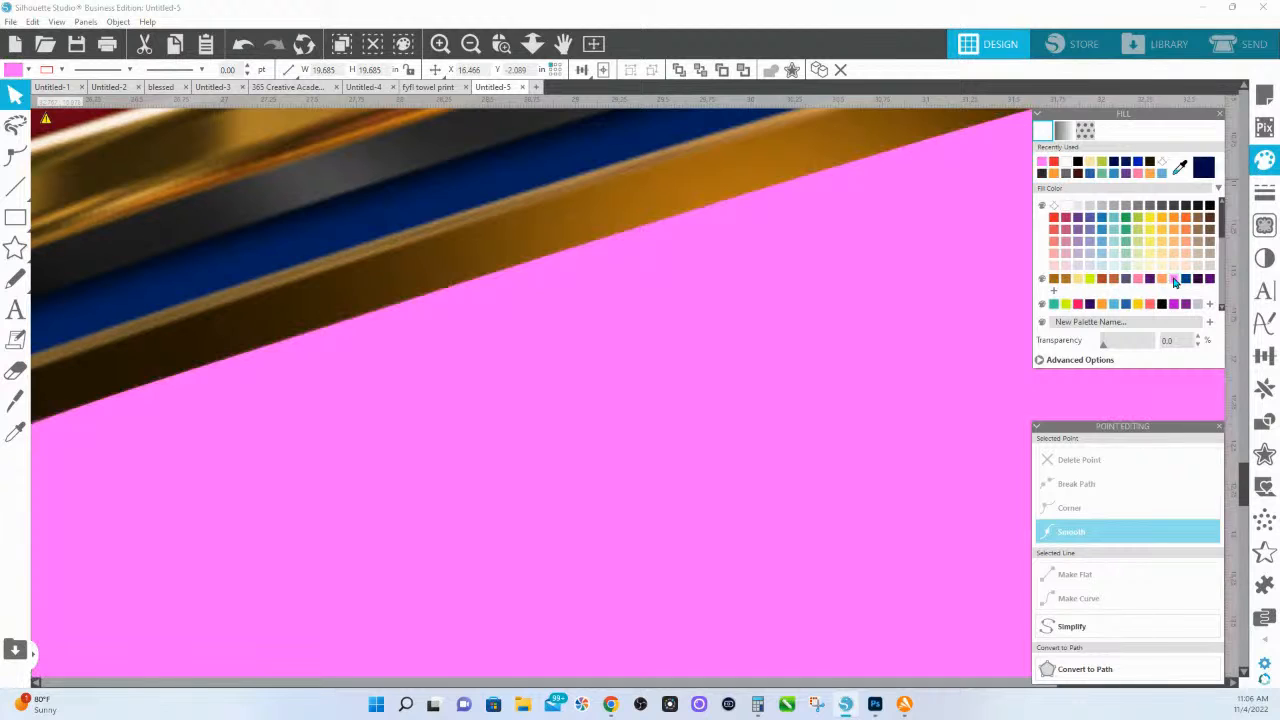
- Place a white-filled copy of the upper-left logo's shape directly behind its artwork
click(502, 44)
drag(286, 268, 514, 385)
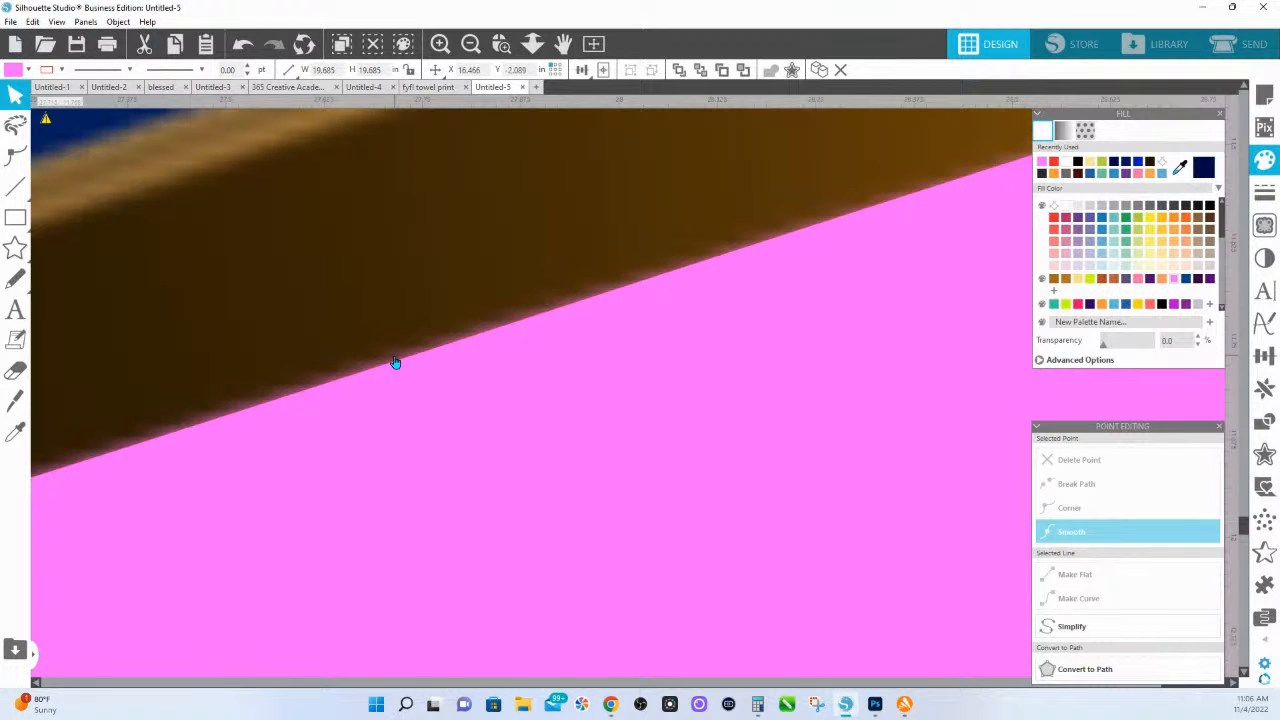
click(389, 247)
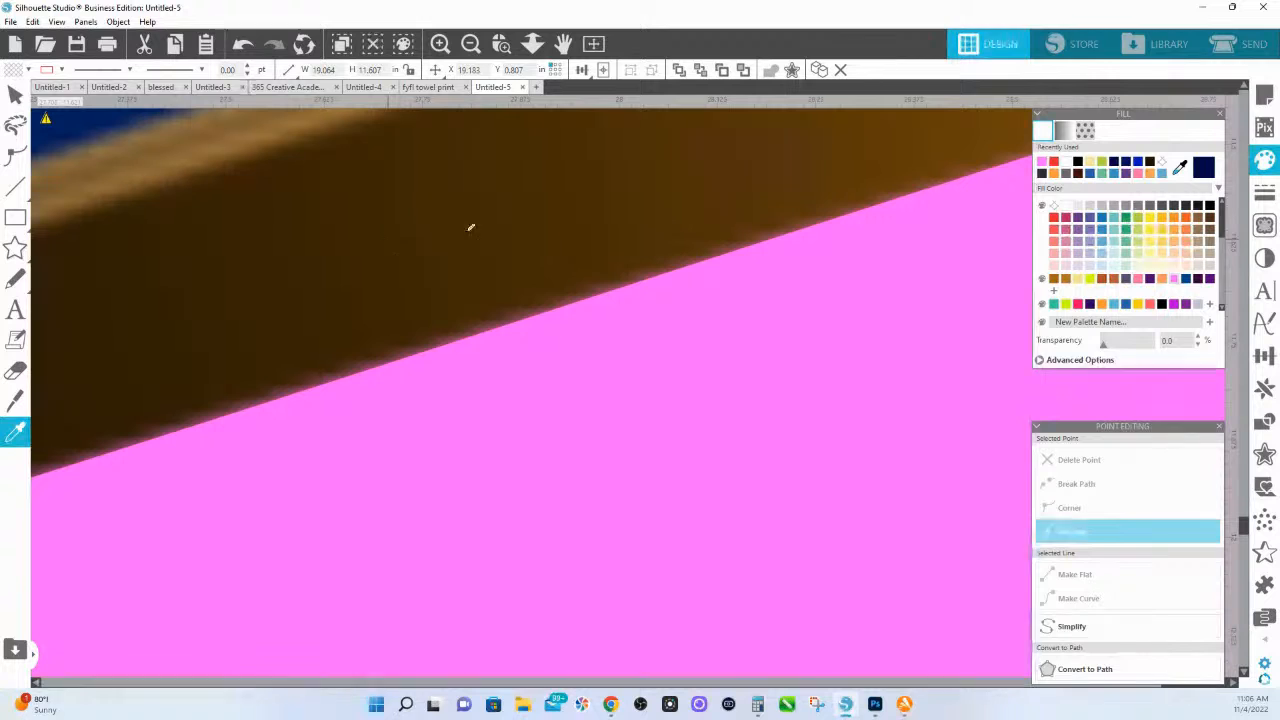
click(1066, 207)
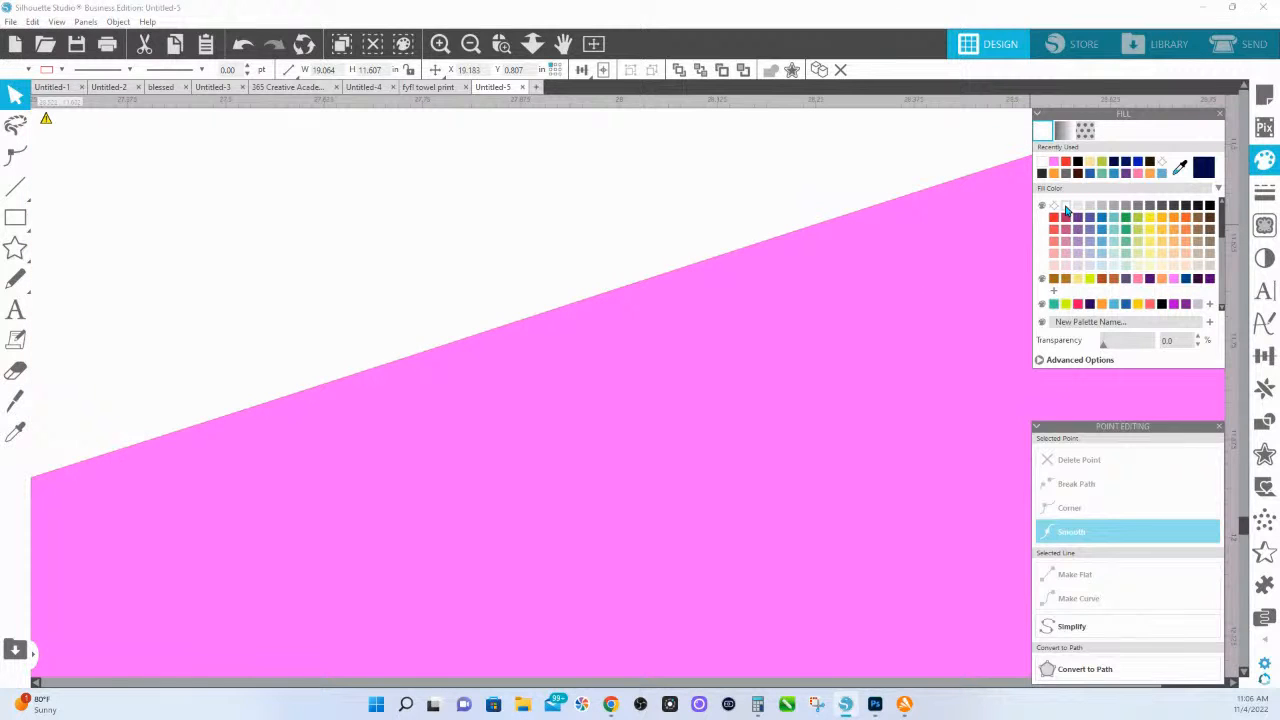
key(i)
key(ctrl+z)
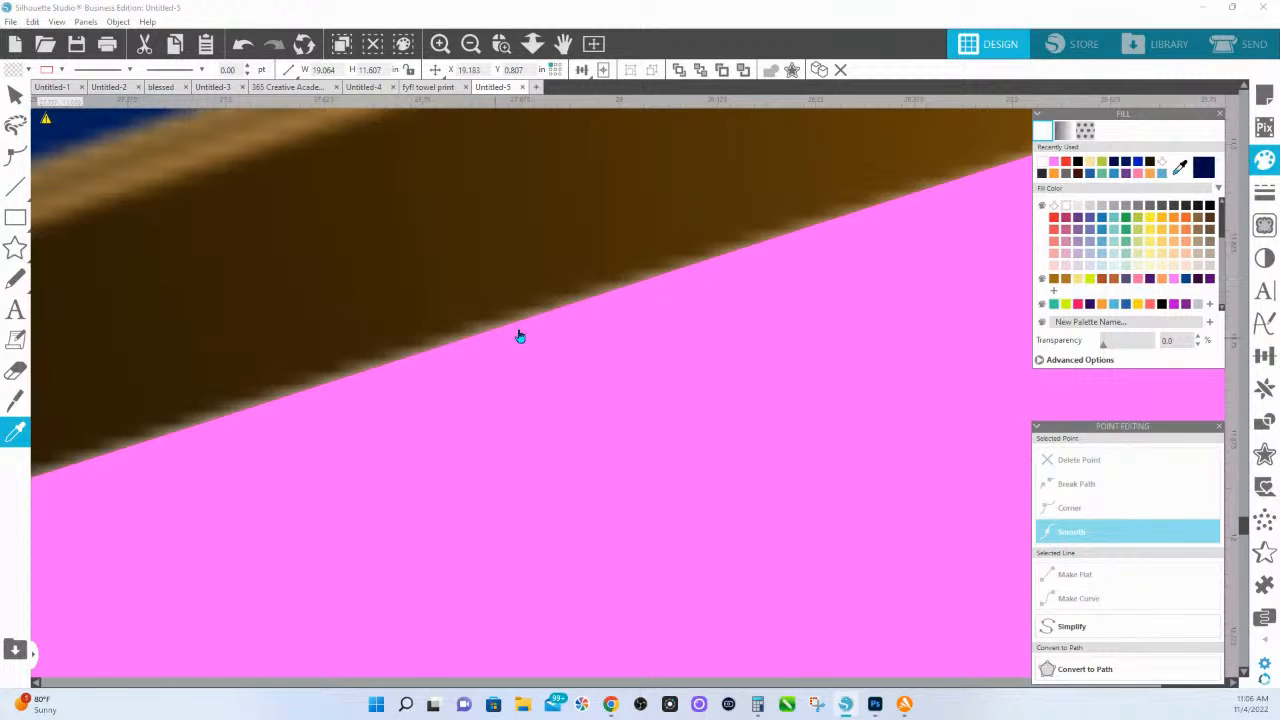
key(v)
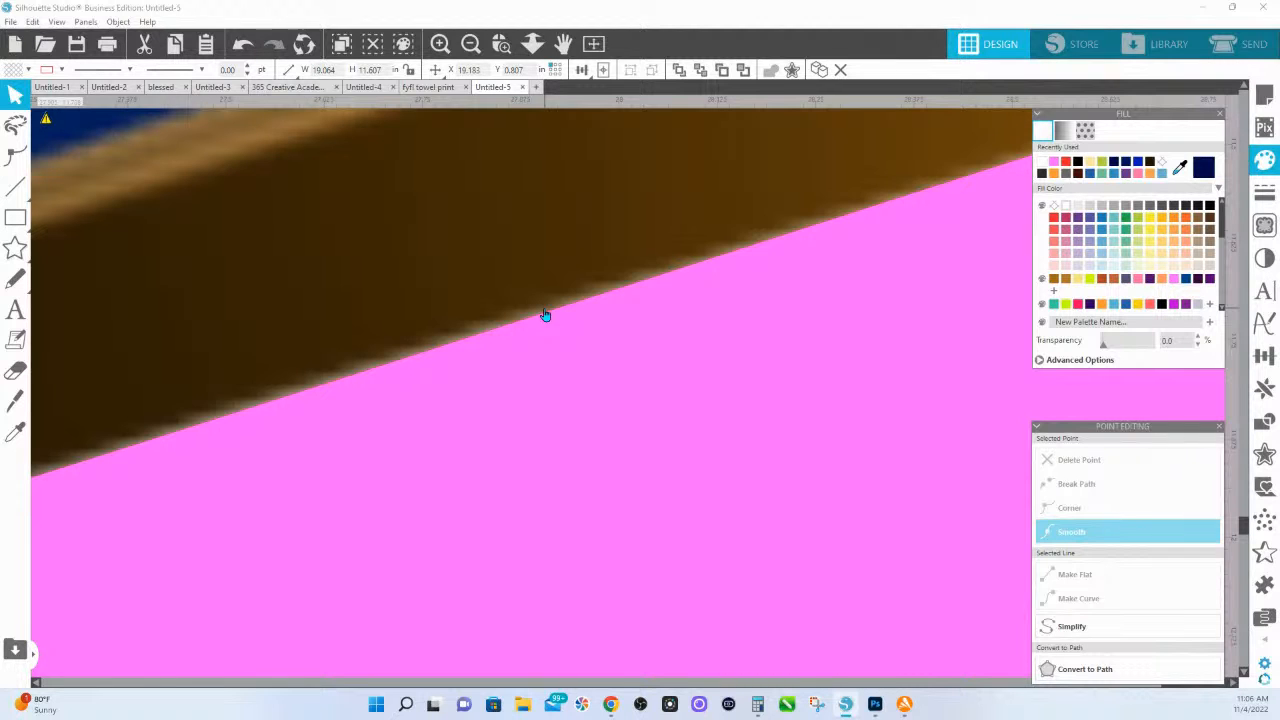
- Shift the upper-left logo slightly upward and delete the white shape exposed beneath it
drag(532, 321, 540, 291)
click(548, 300)
key(Delete)
- Pull the contour point on the logo's lower edge slightly inward to trim away the faded edge
double_click(537, 266)
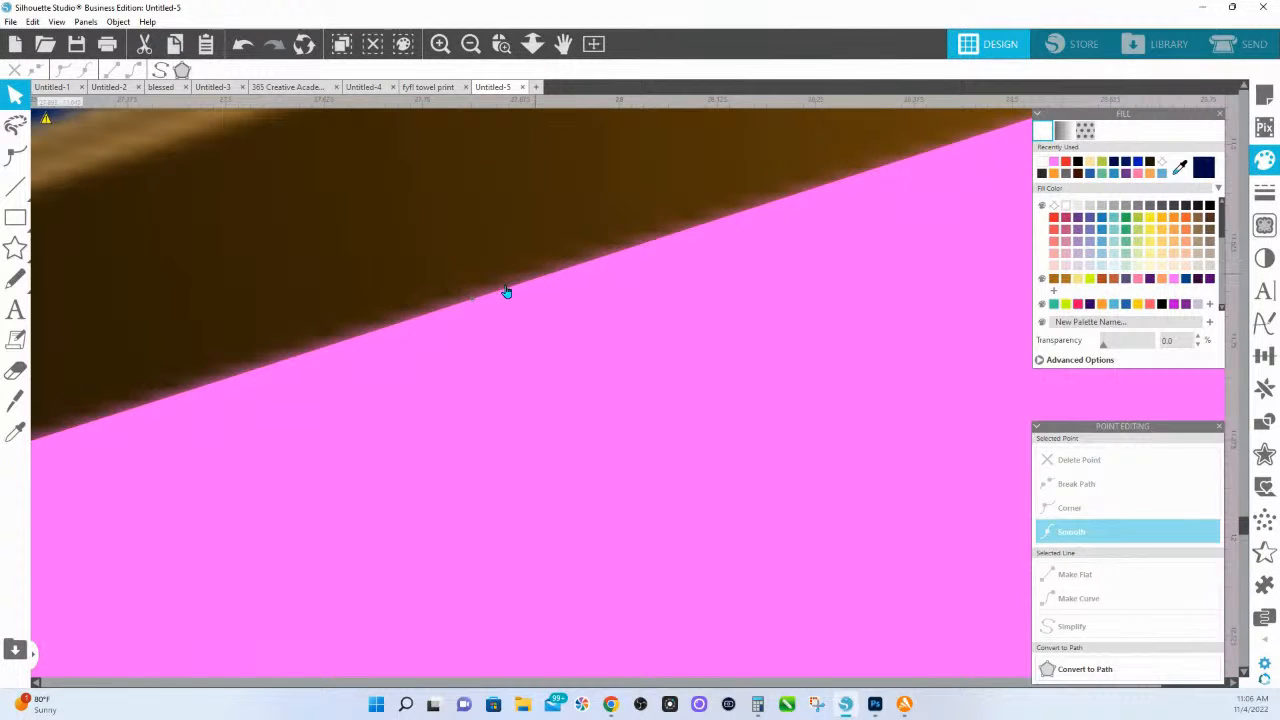
double_click(472, 301)
drag(472, 301, 467, 290)
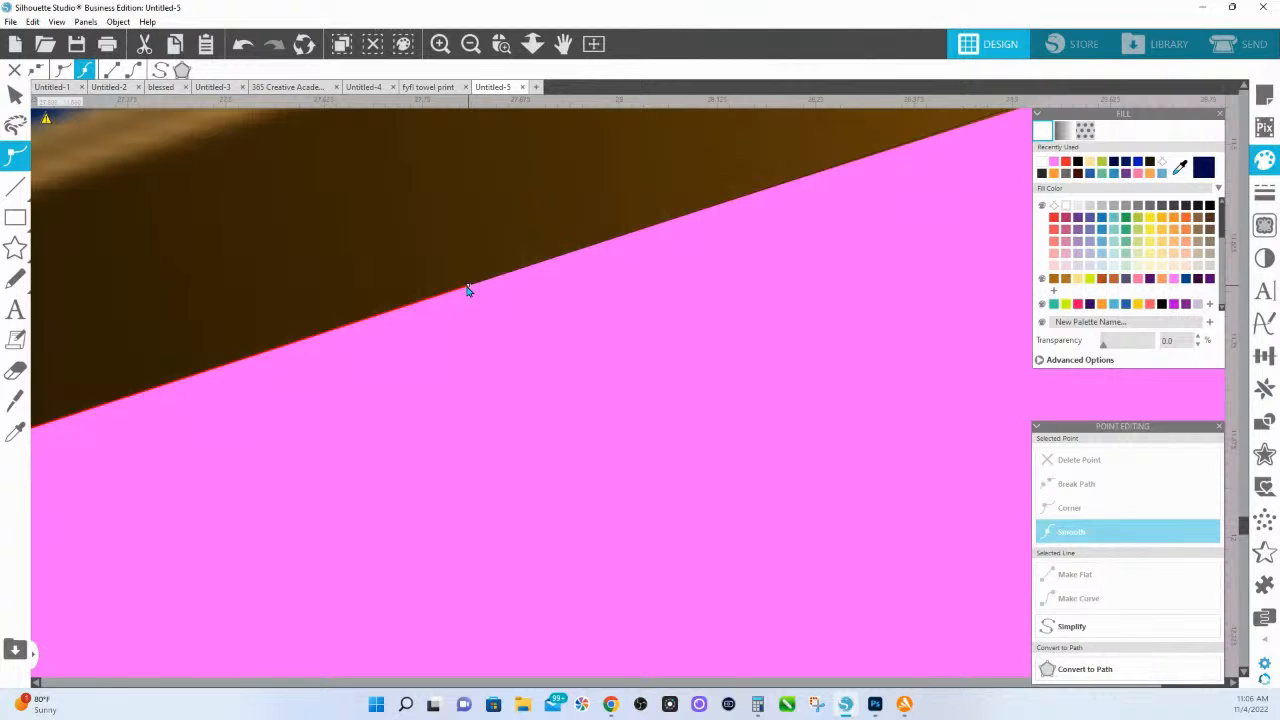
click(466, 232)
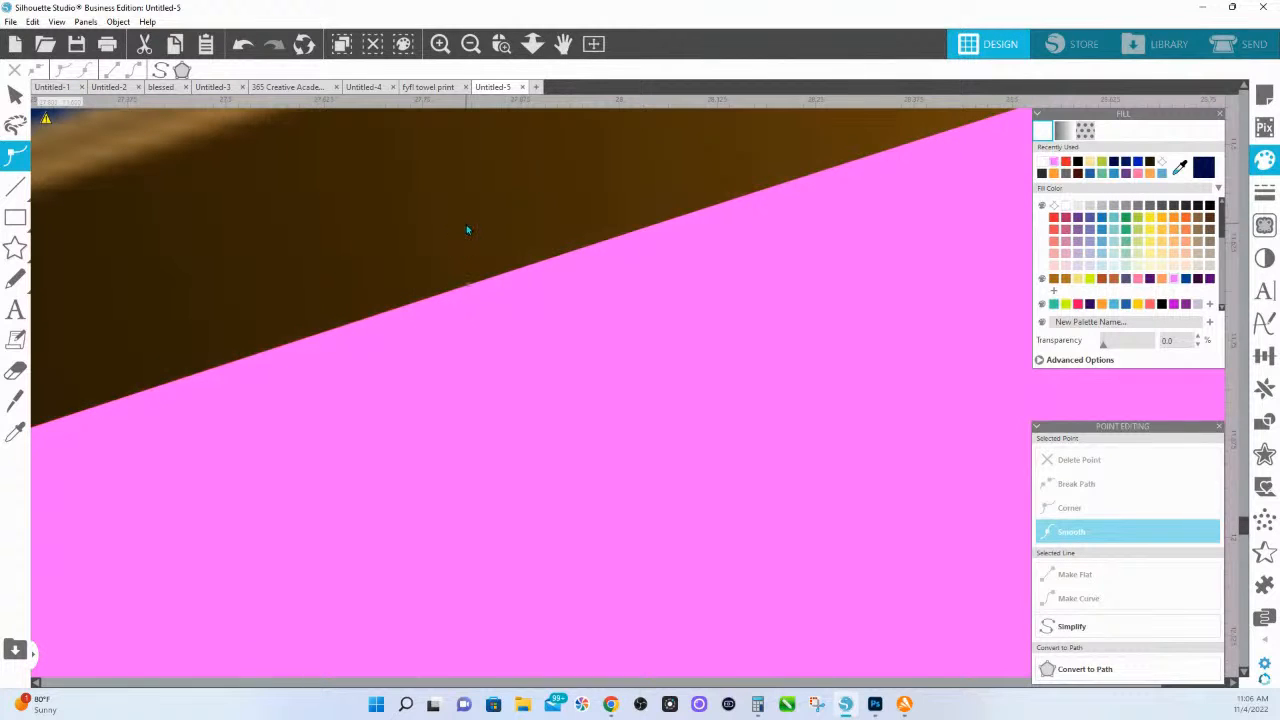
- Put a white-filled copy behind the trimmed logo to compare its lower edge against the pink background
click(12, 101)
click(369, 228)
key(i)
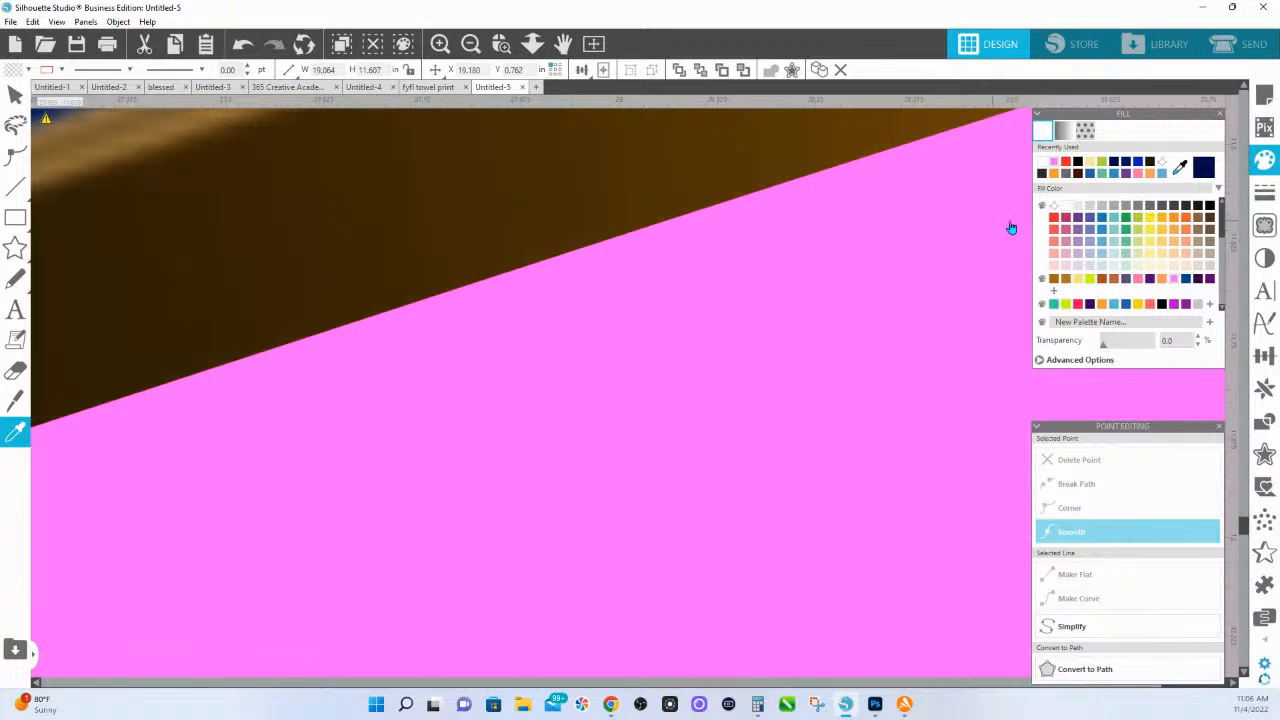
click(1066, 206)
key(ctrl+z)
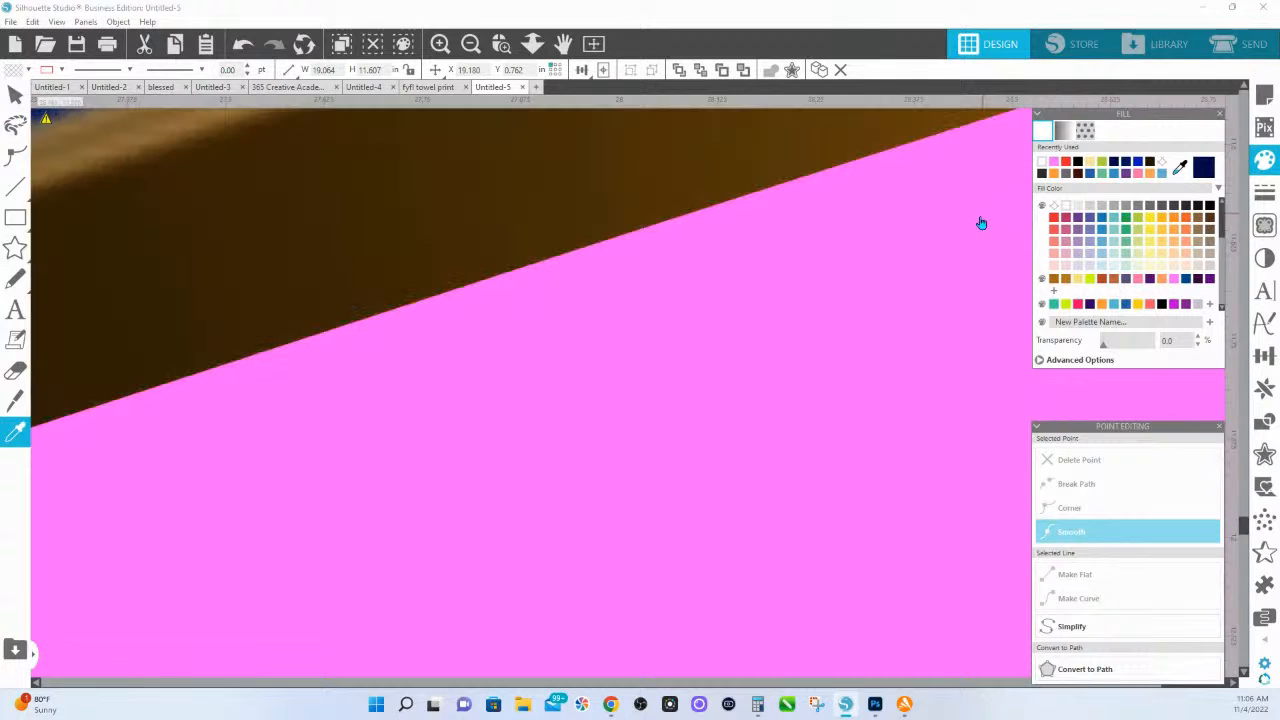
key(v)
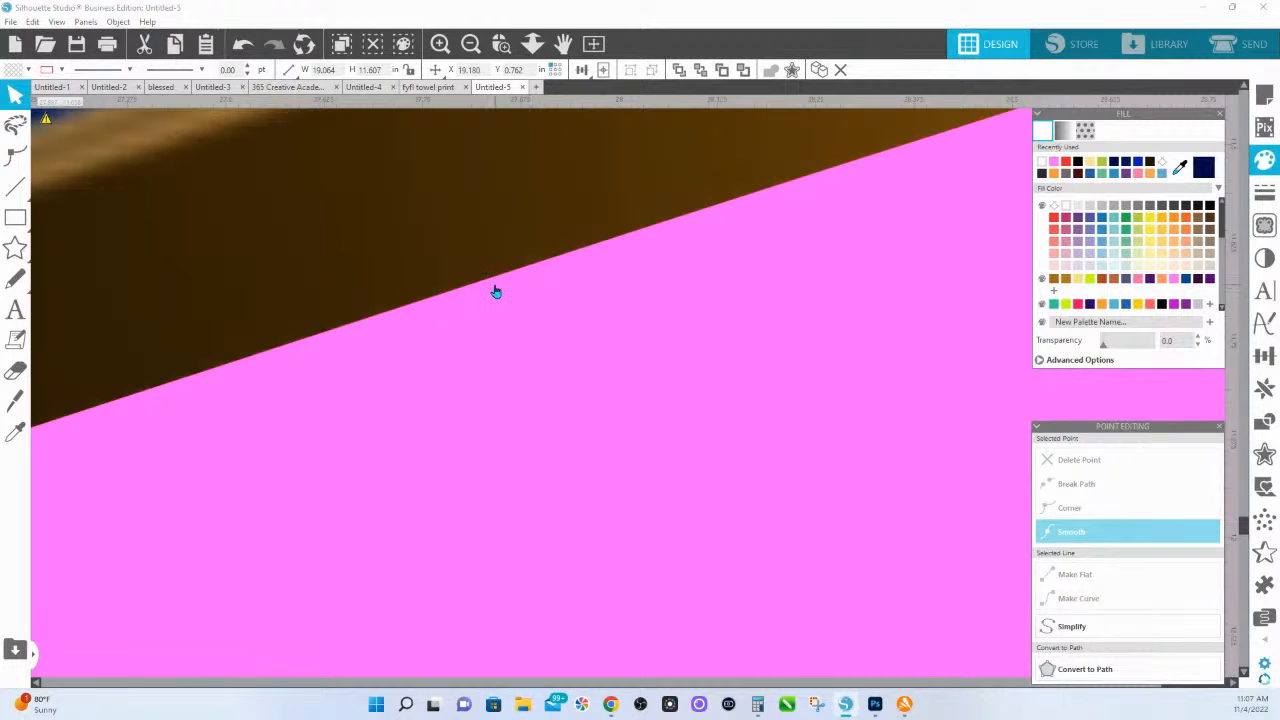
- Undo the white copies, the shift and the contour edit on the upper-left logo, then reselect the logo
click(484, 357)
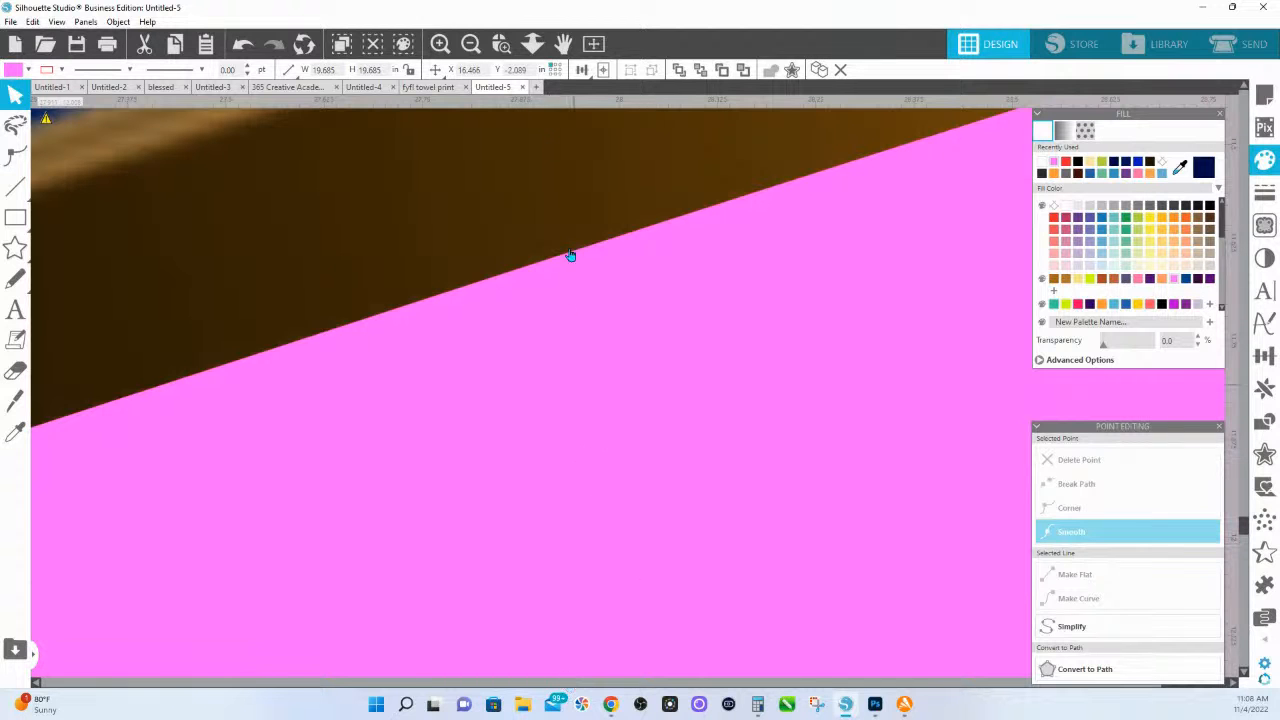
click(532, 43)
drag(540, 460, 533, 5)
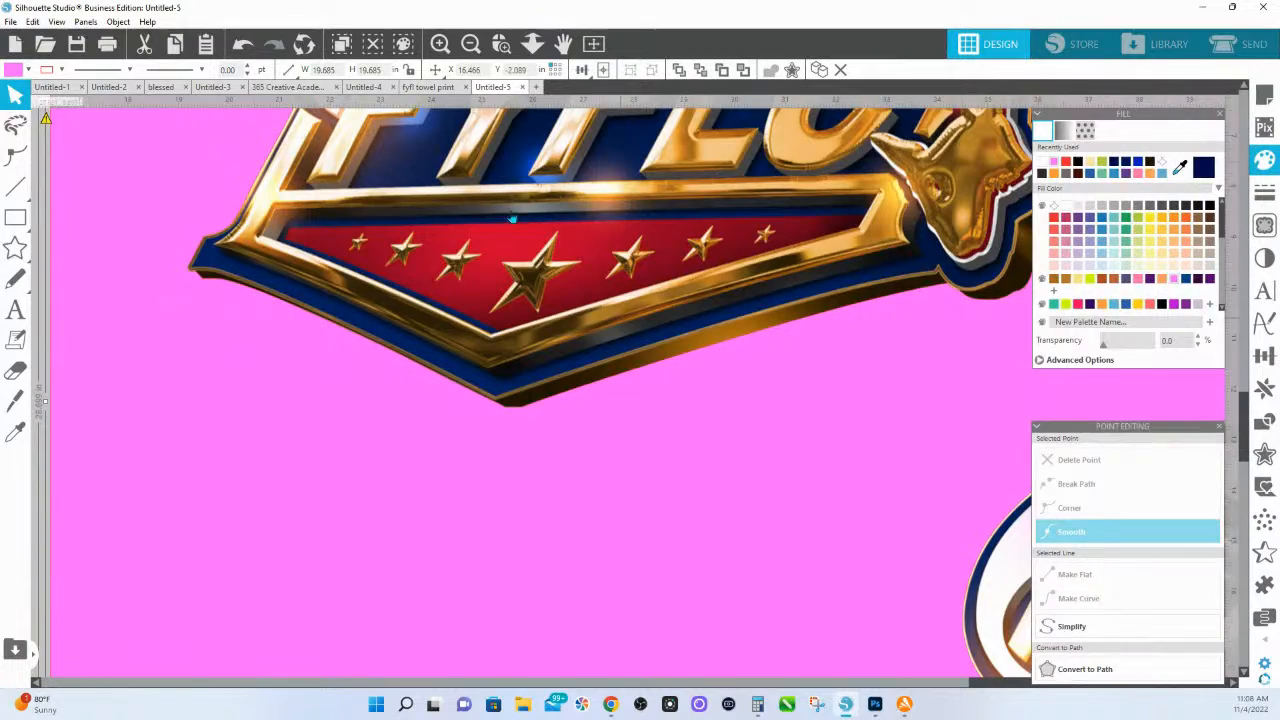
click(532, 43)
scroll(790, 484, up, 3)
click(660, 341)
key(ctrl+z)
scroll(670, 361, up, 4)
scroll(669, 359, up, 3)
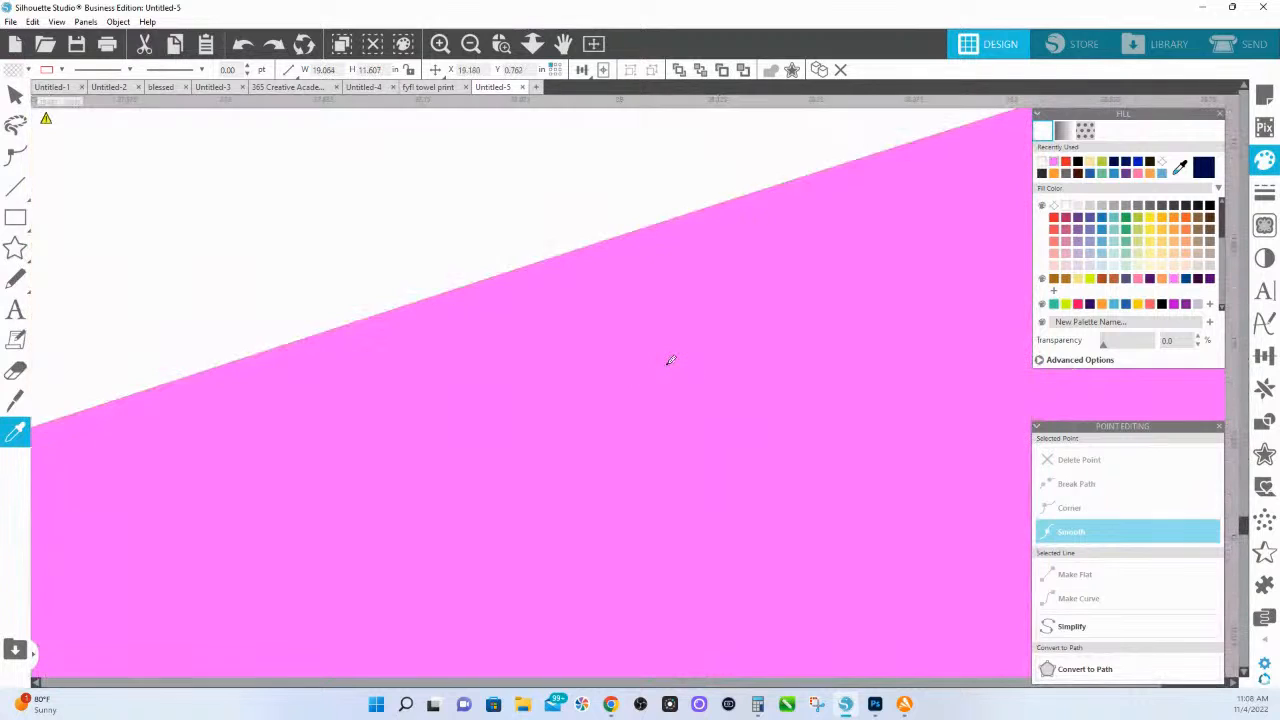
key(ctrl+z)
key(ctrl+z)
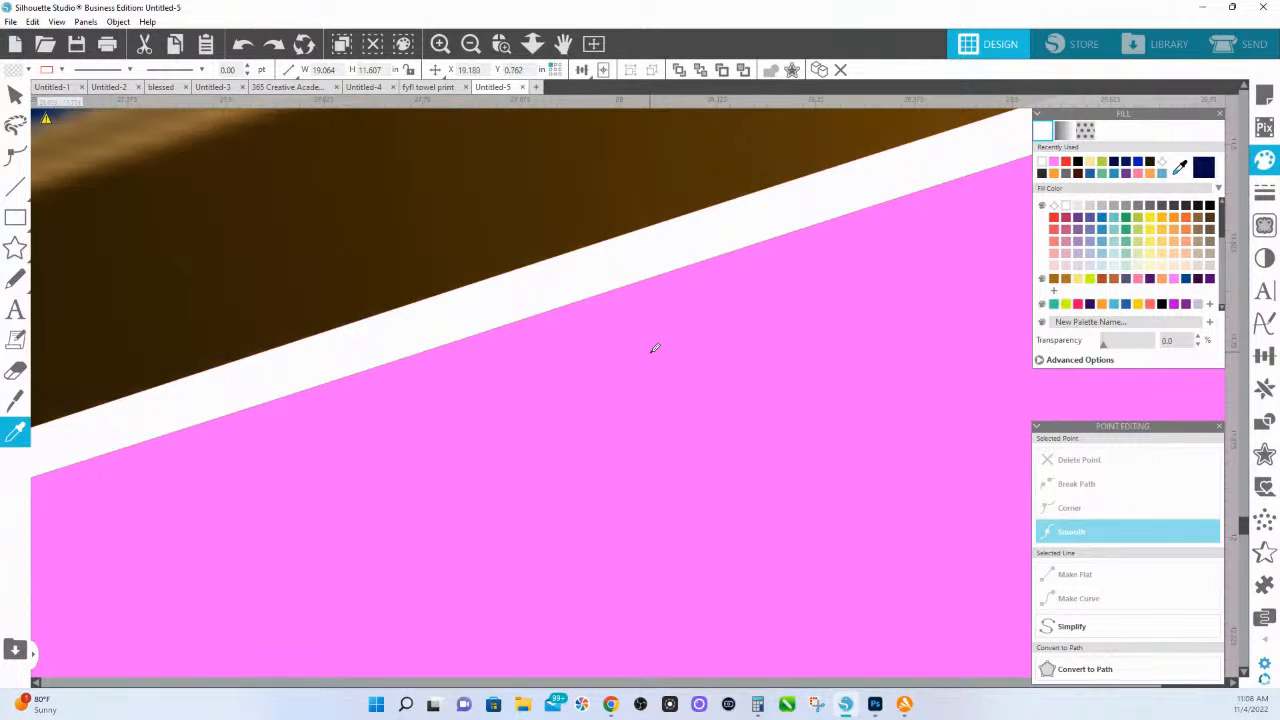
key(ctrl+z)
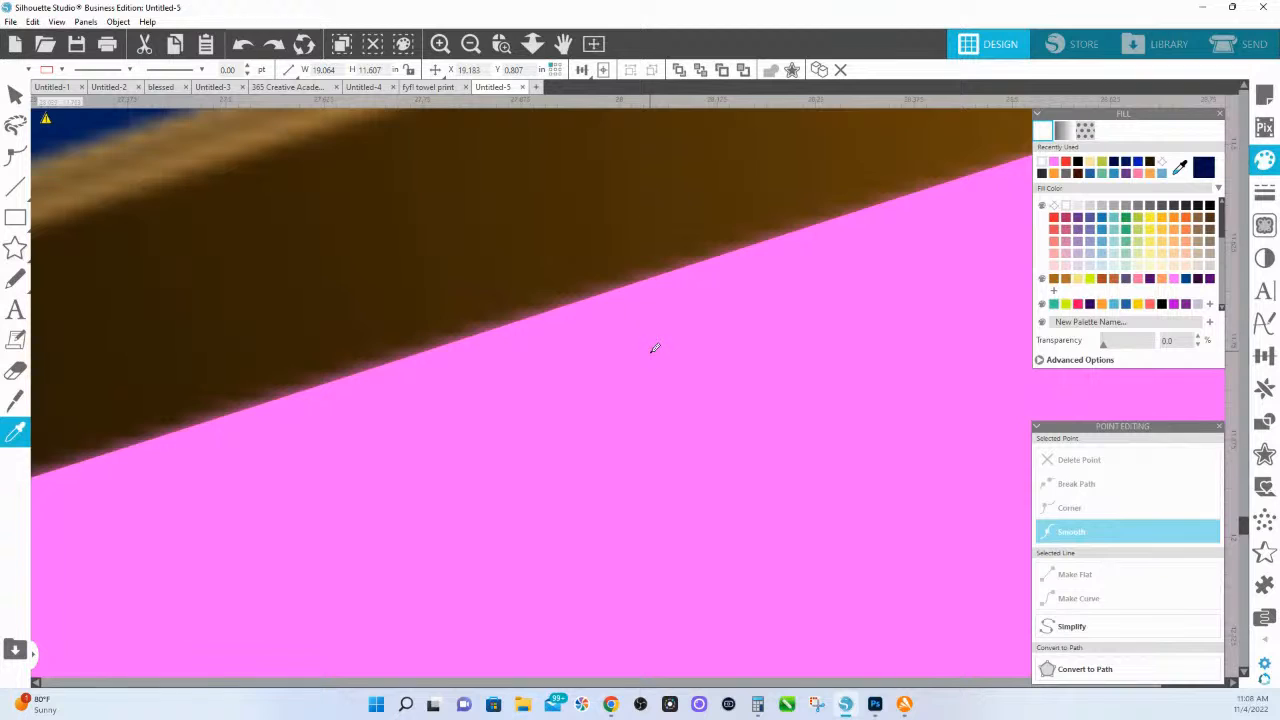
key(v)
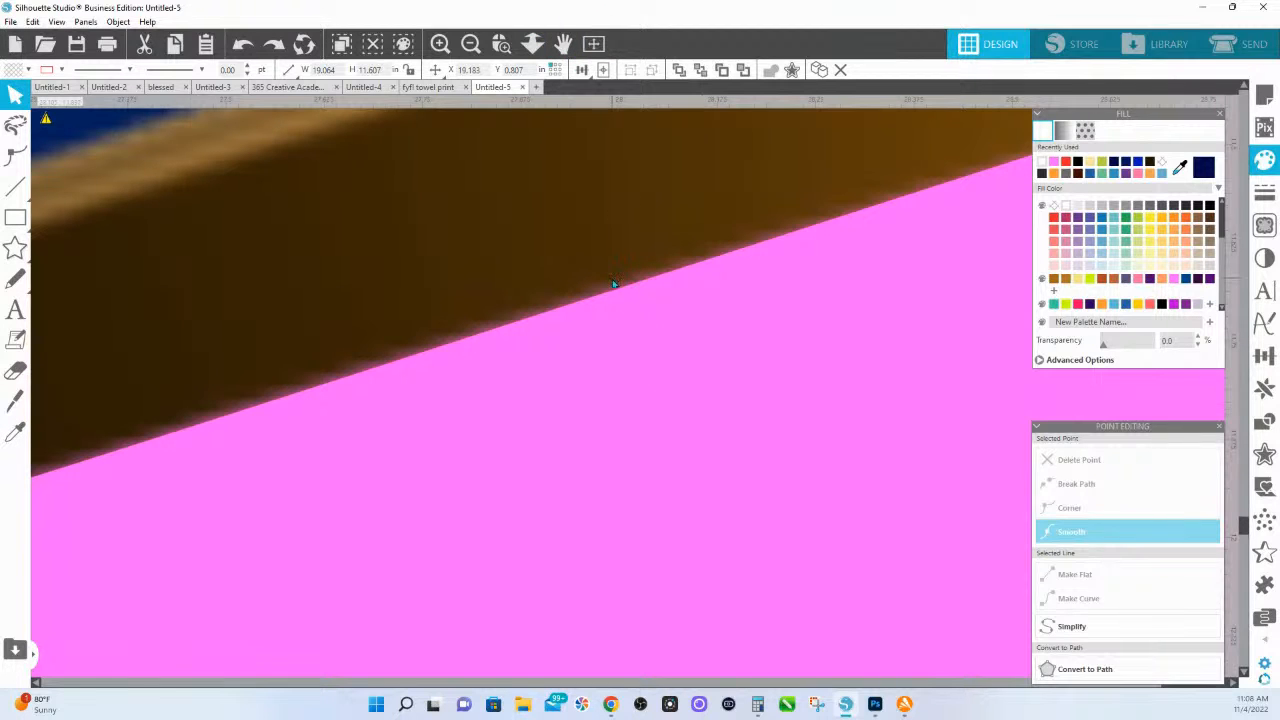
- Create an internal offset of the upper-left logo's contour at 0.020 in with sharp corners
click(1265, 456)
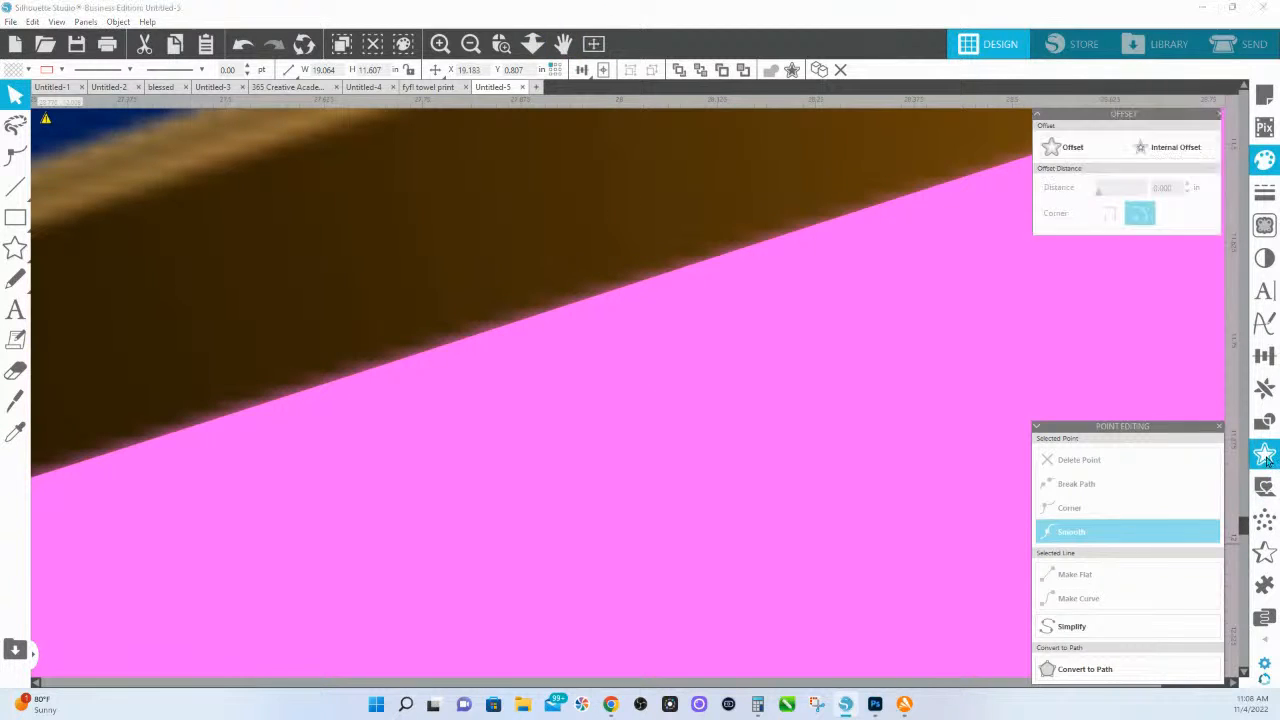
click(1176, 149)
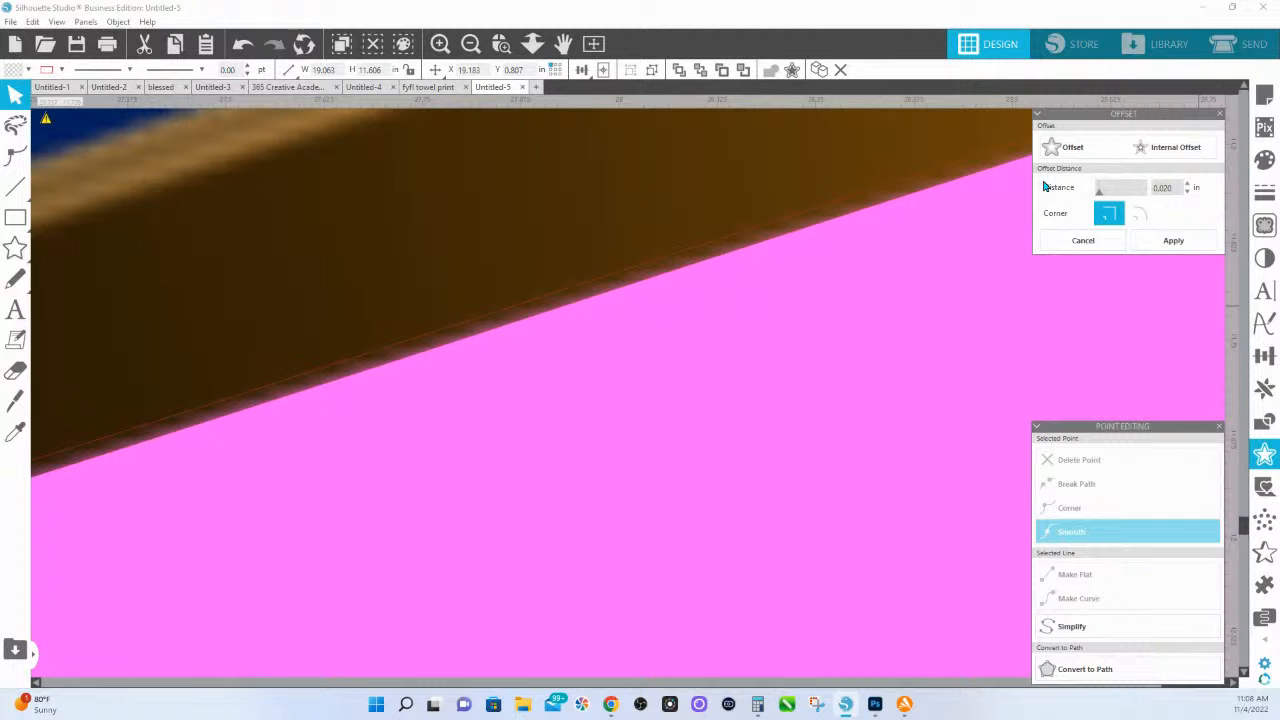
click(532, 43)
drag(631, 374, 565, 6)
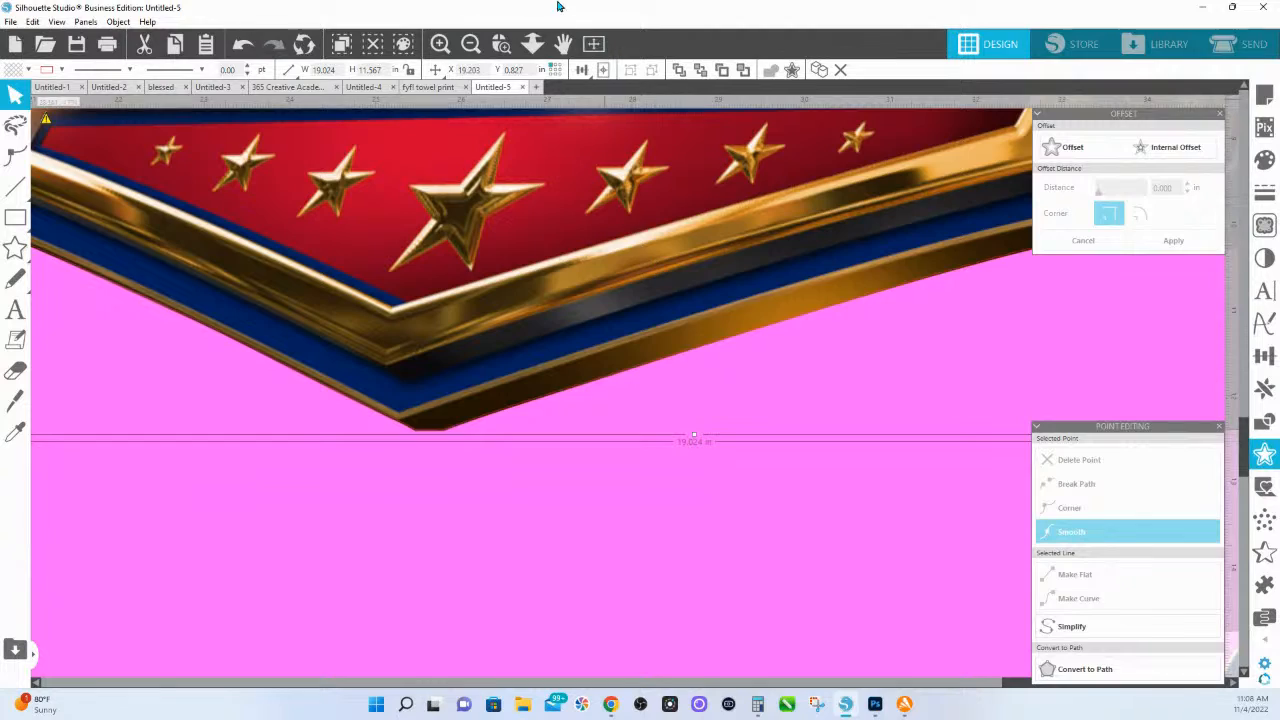
- Move the original logo off the pink background to the upper left, keeping the offset copy in place on the pink
click(532, 43)
drag(580, 471, 428, 268)
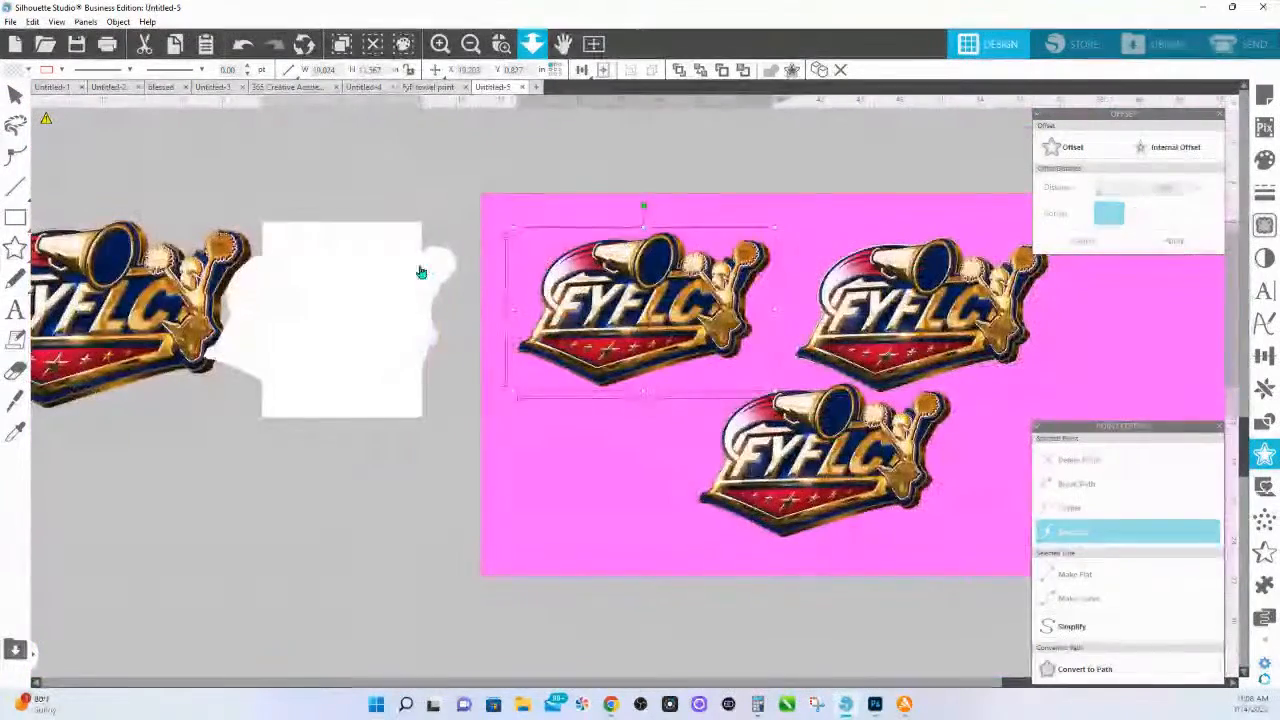
drag(789, 231, 1217, 523)
click(711, 354)
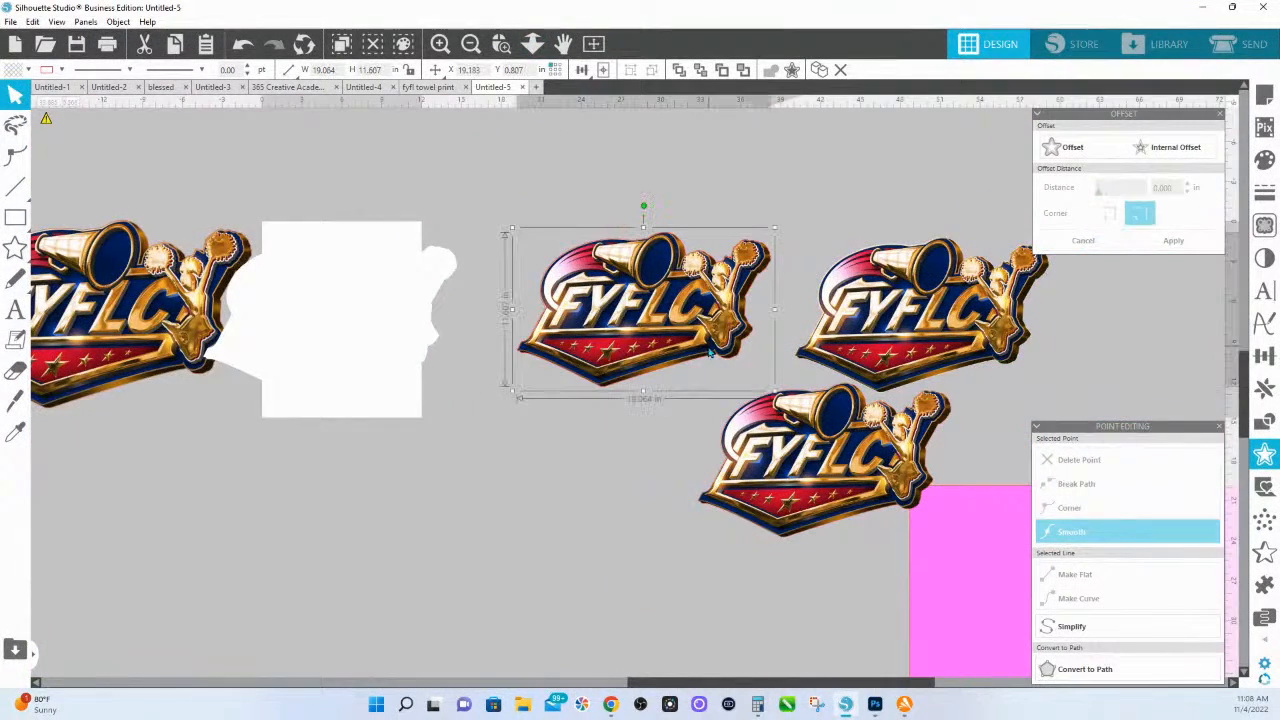
drag(709, 352, 431, 222)
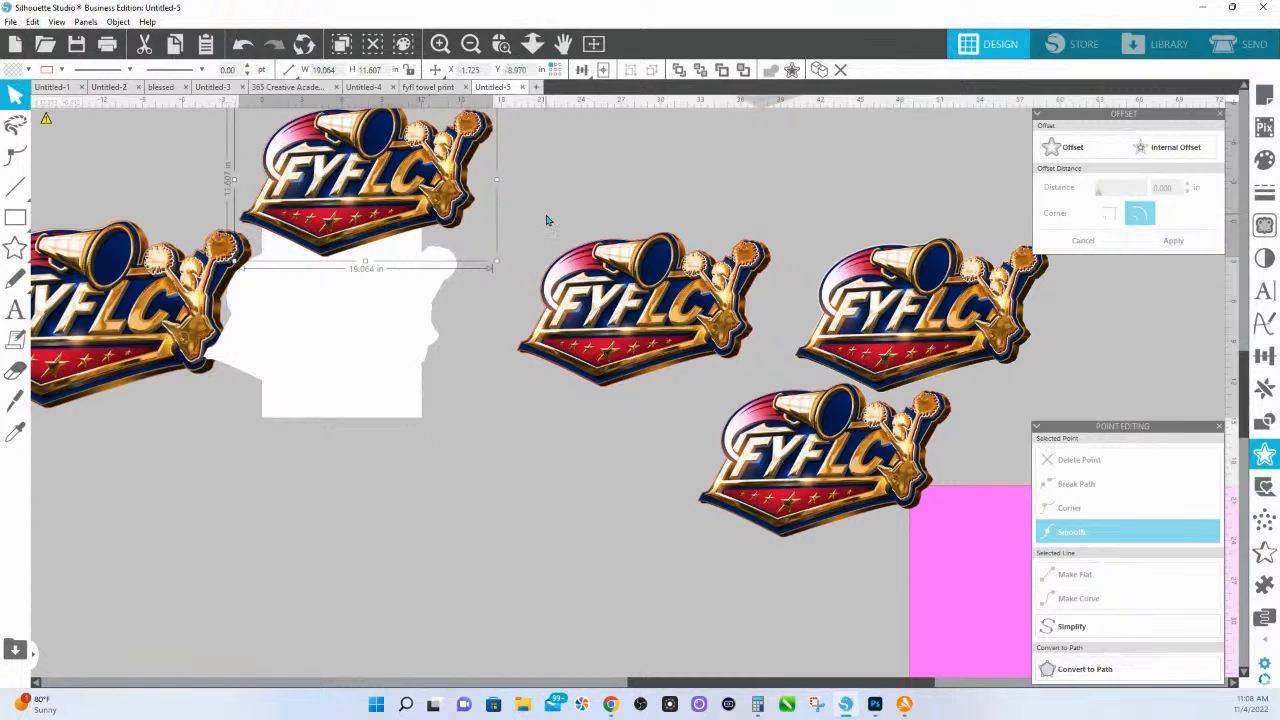
drag(943, 583, 487, 244)
- Examine the offset logo's left edge up close against the pink, from the notch beside the F upward along the curve
click(502, 45)
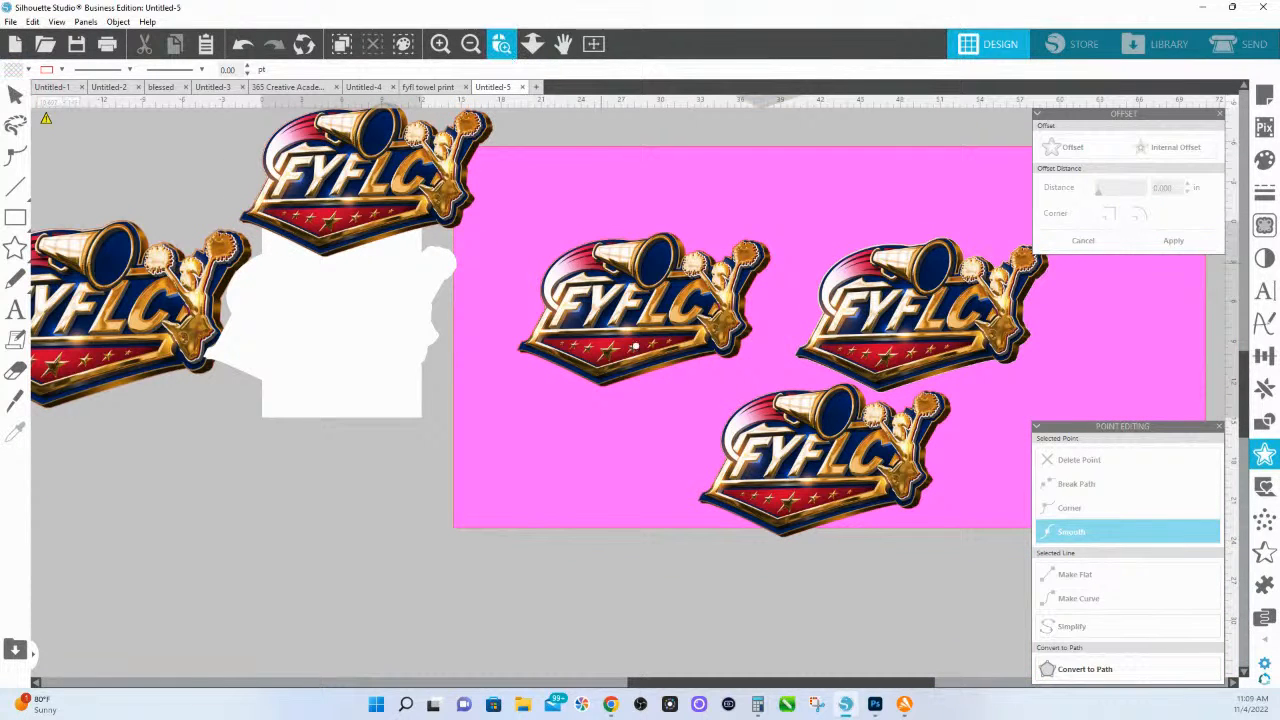
click(699, 352)
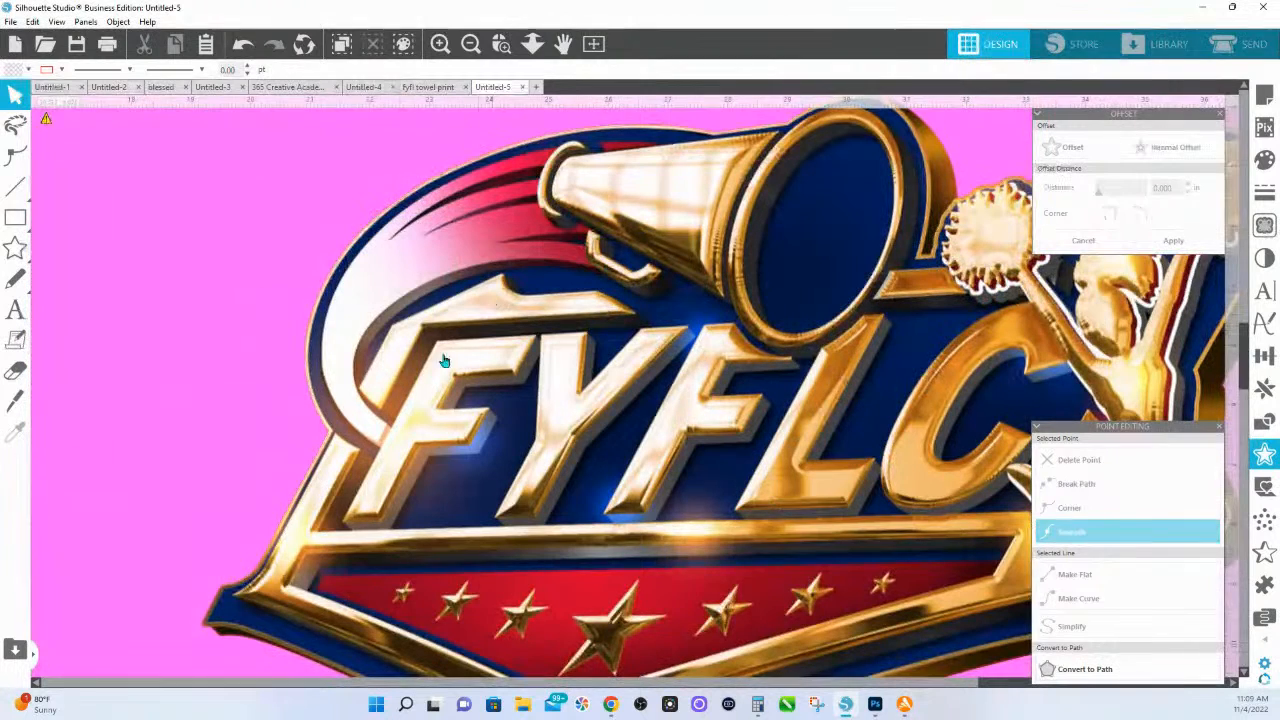
key(z)
drag(271, 380, 428, 496)
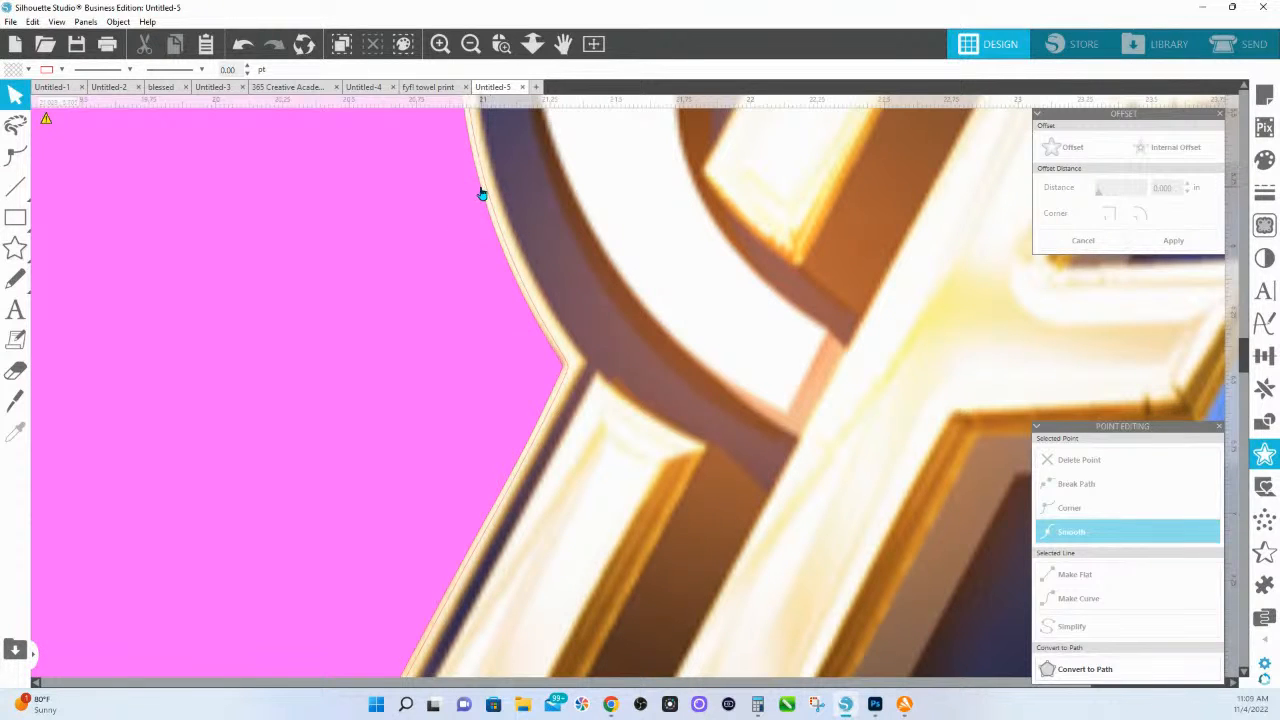
scroll(506, 254, up, 1)
scroll(497, 257, up, 5)
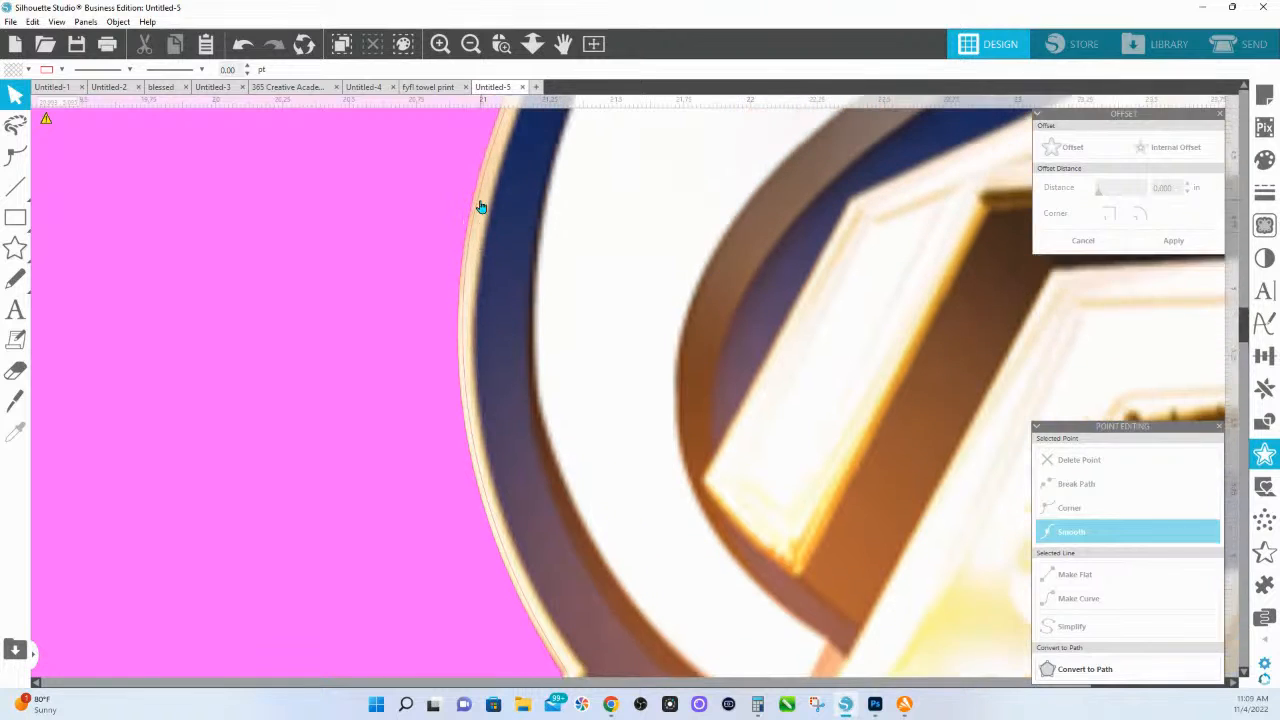
scroll(480, 204, up, 2)
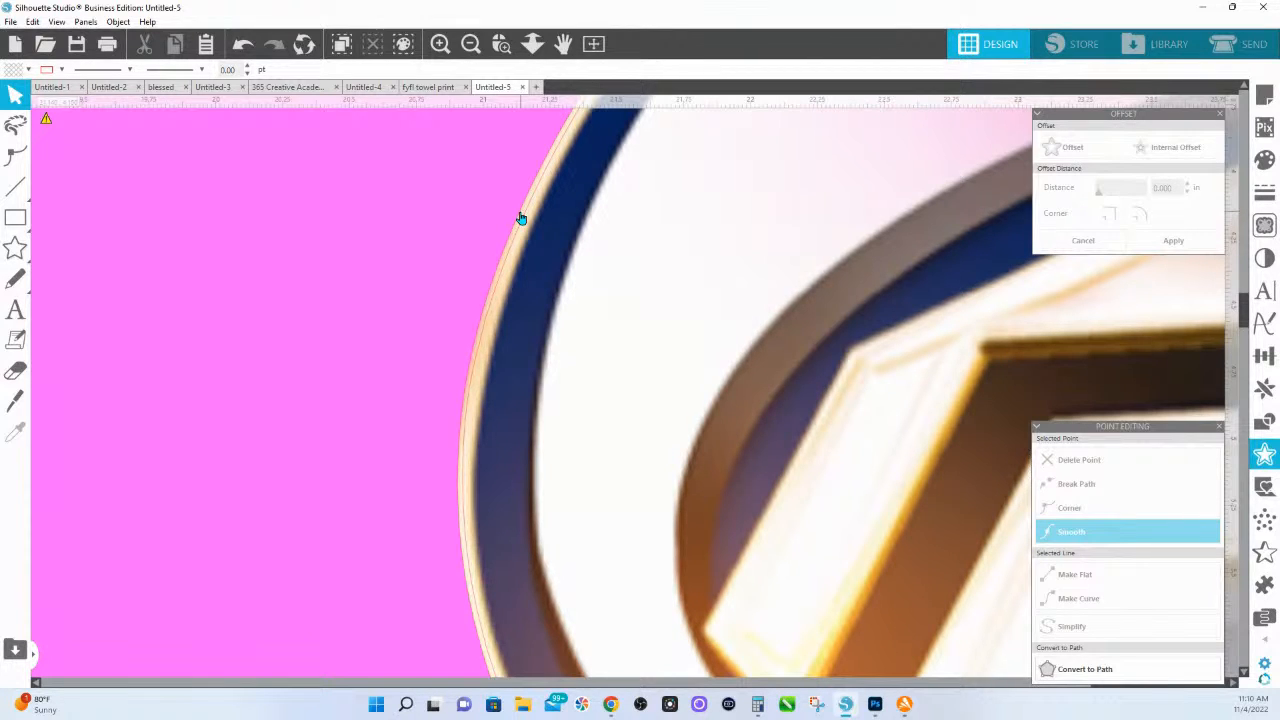
- Crop the upper-left logo on the pink background to its internal offset contour
click(527, 50)
drag(555, 628, 531, 224)
click(625, 550)
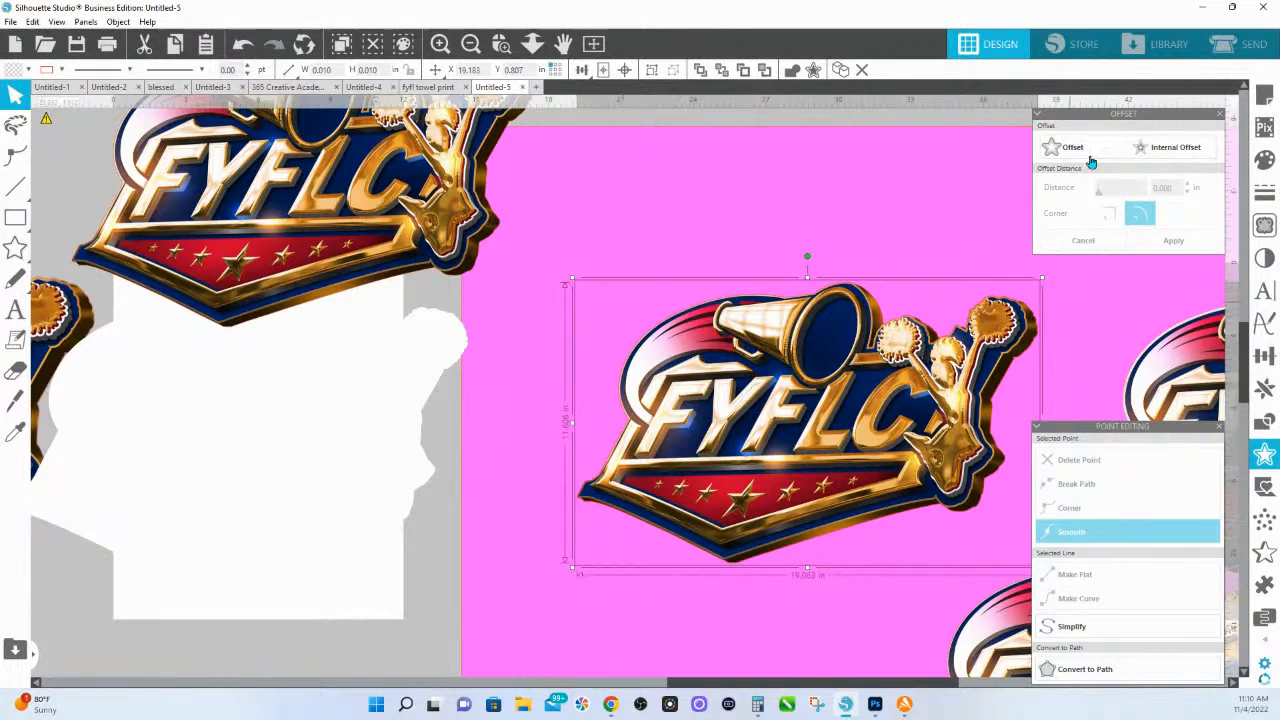
click(1265, 226)
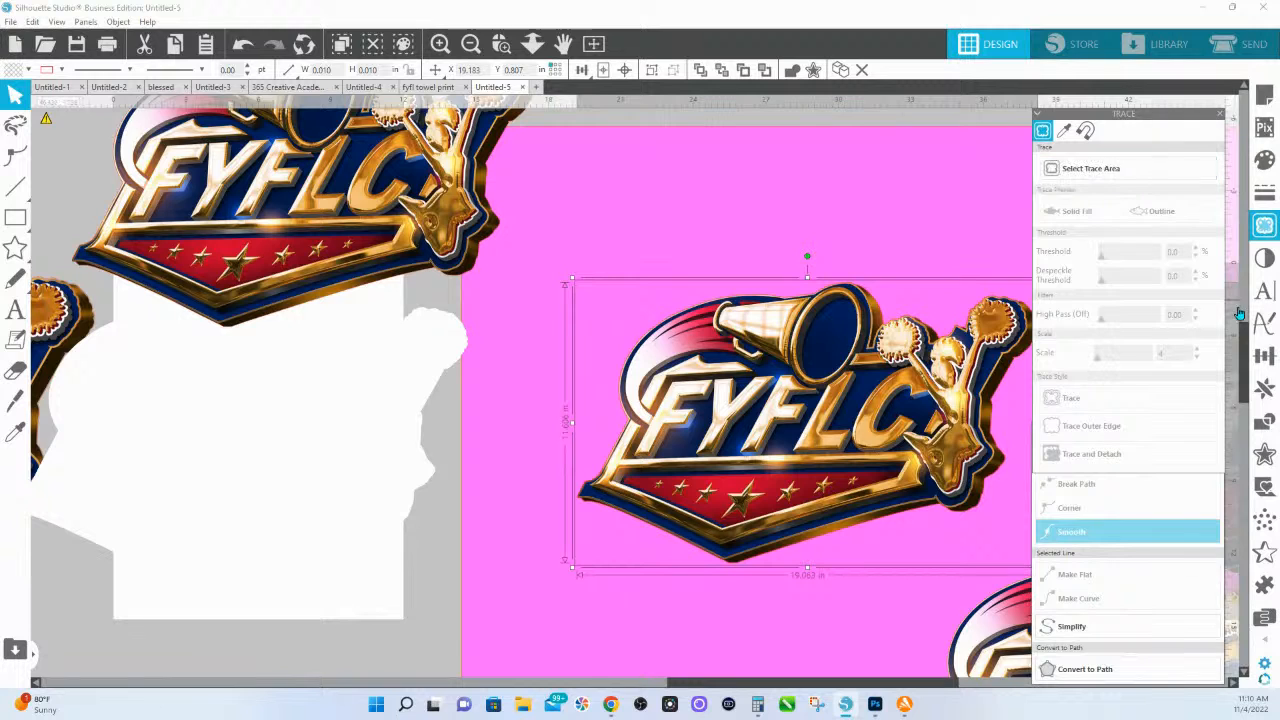
click(1264, 418)
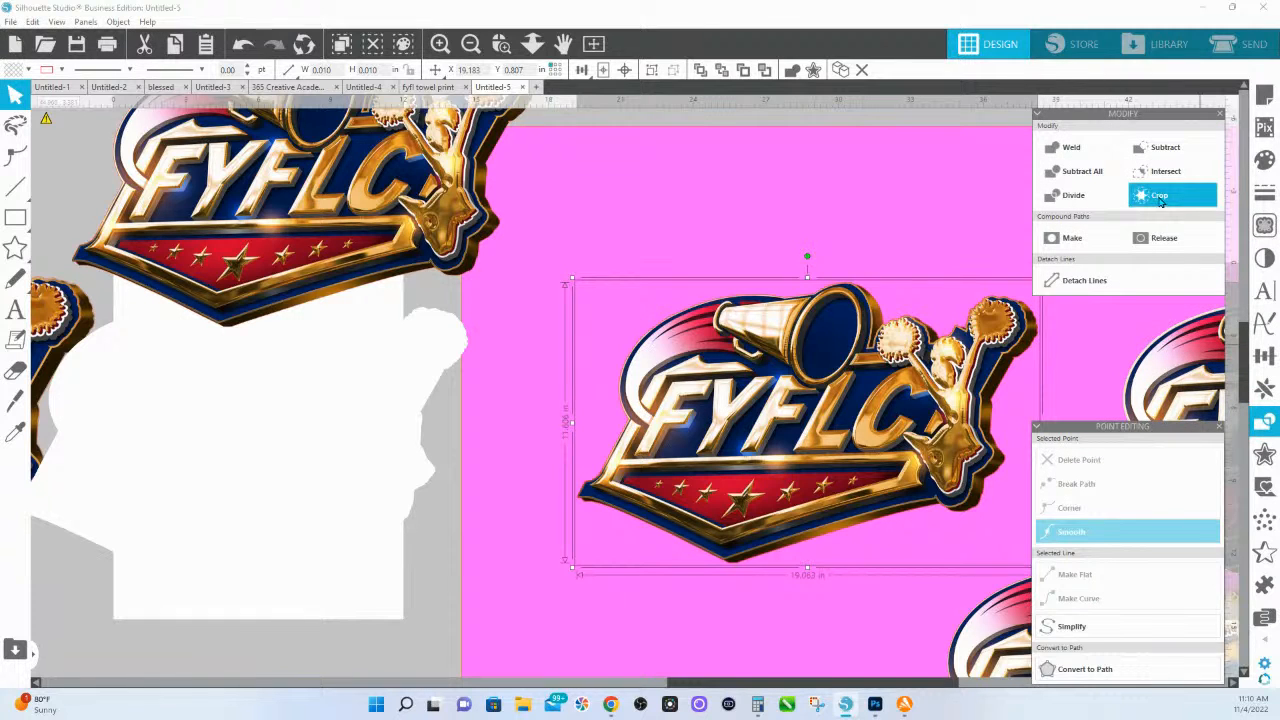
click(1160, 198)
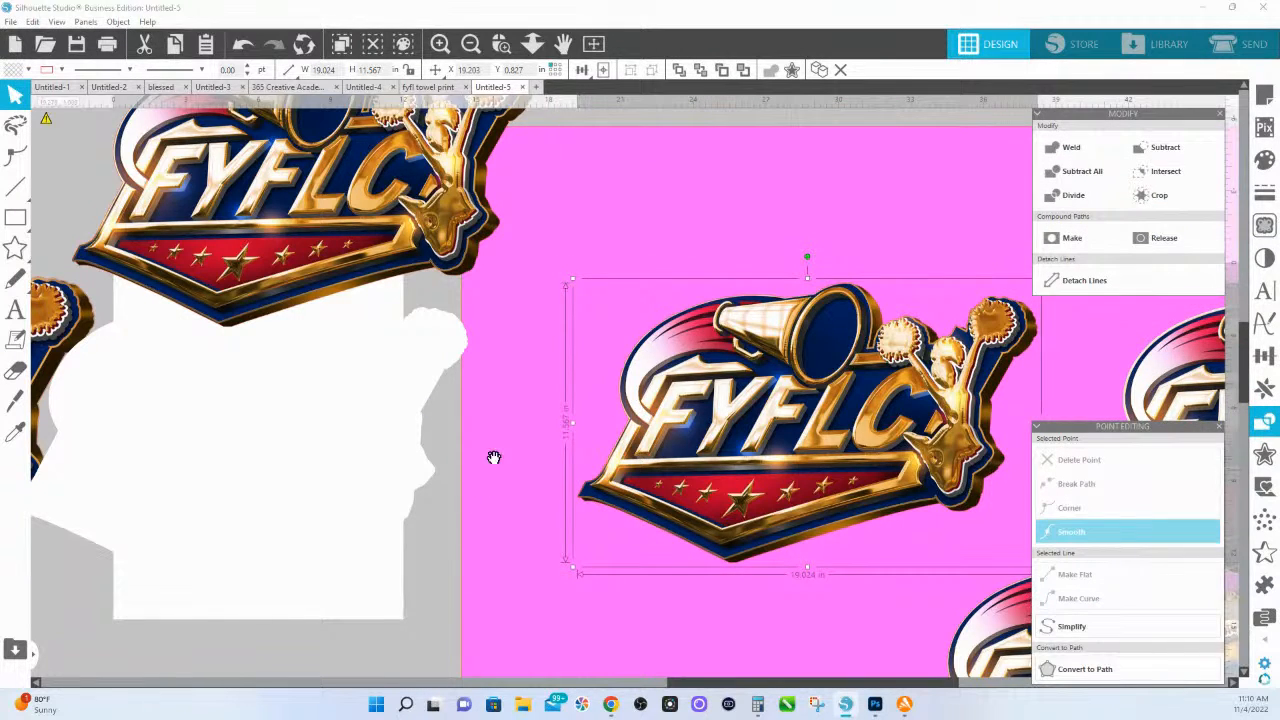
- Delete the logo at the far left, outside the pink rectangle
drag(495, 461, 206, 600)
click(608, 384)
drag(656, 553, 667, 467)
click(532, 43)
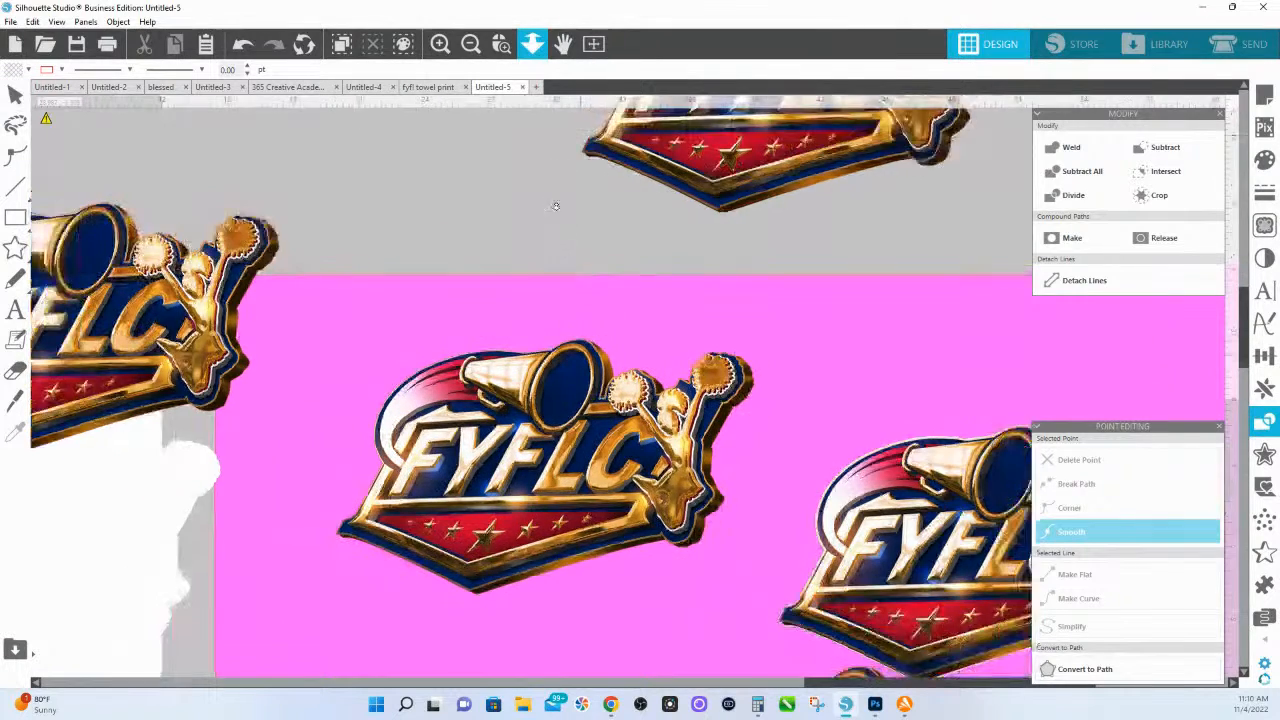
drag(560, 222, 537, 117)
drag(286, 320, 379, 464)
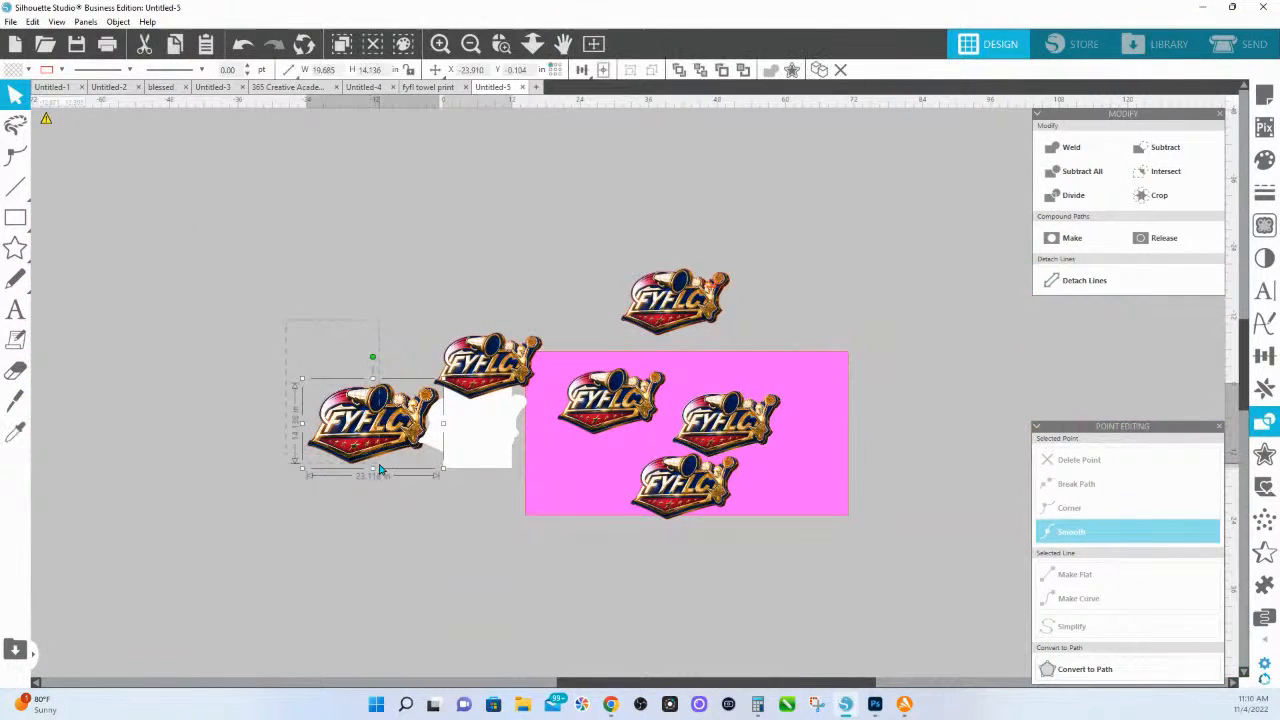
key(Delete)
- Try deleting the logo above the pink rectangle
click(650, 290)
key(Delete)
drag(930, 610, 738, 305)
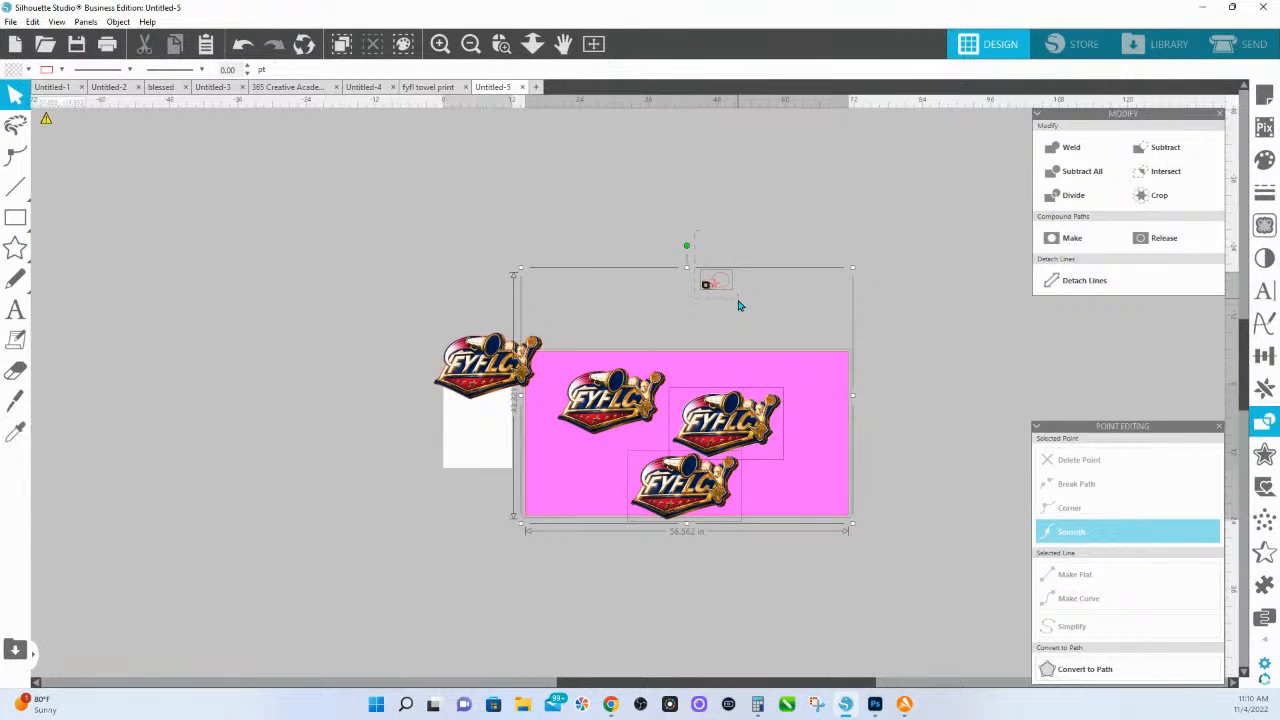
key(z)
key(ctrl+z)
key(ctrl+z)
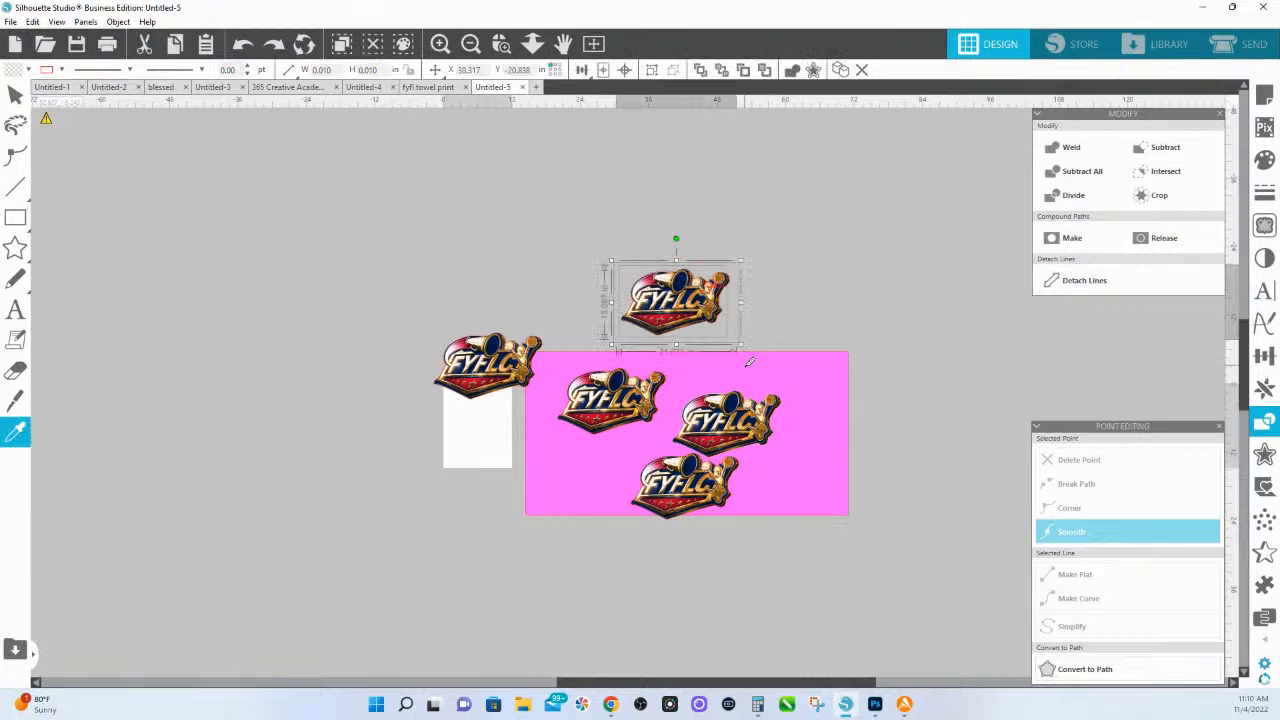
- Delete the two lower logos on the pink rectangle, keeping the rectangle itself
drag(850, 562, 714, 421)
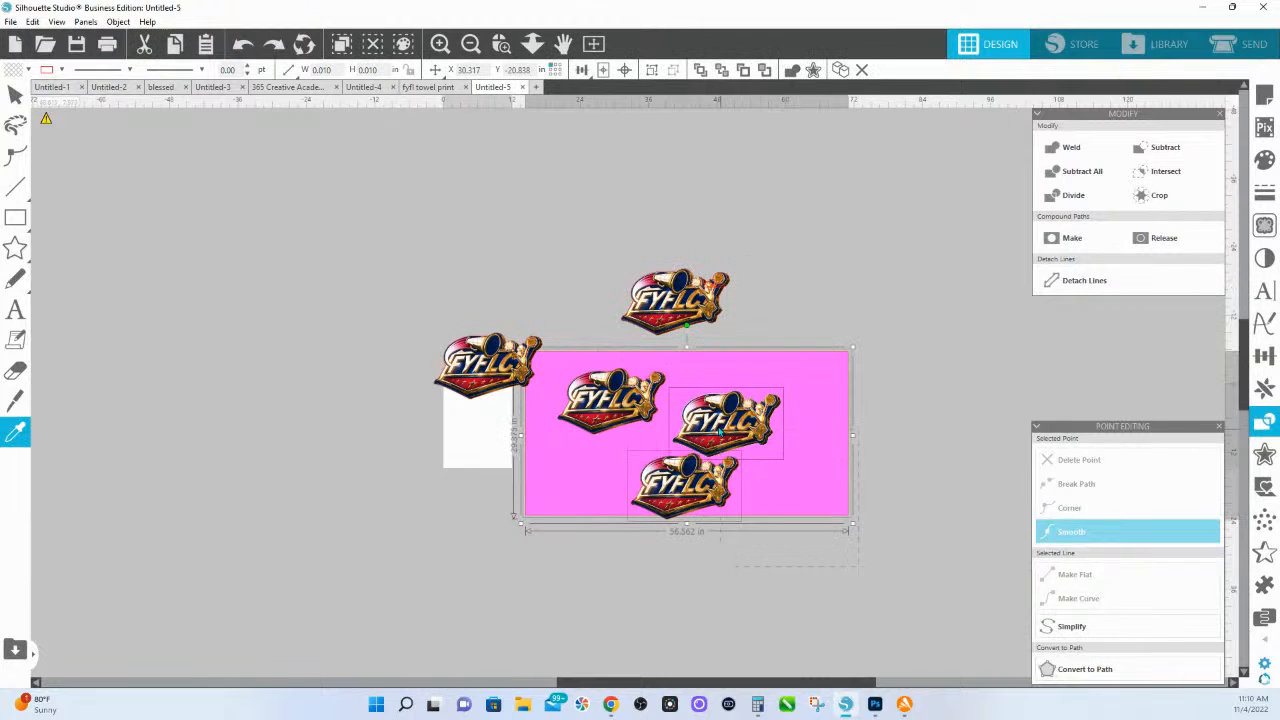
shift+click(807, 437)
key(Delete)
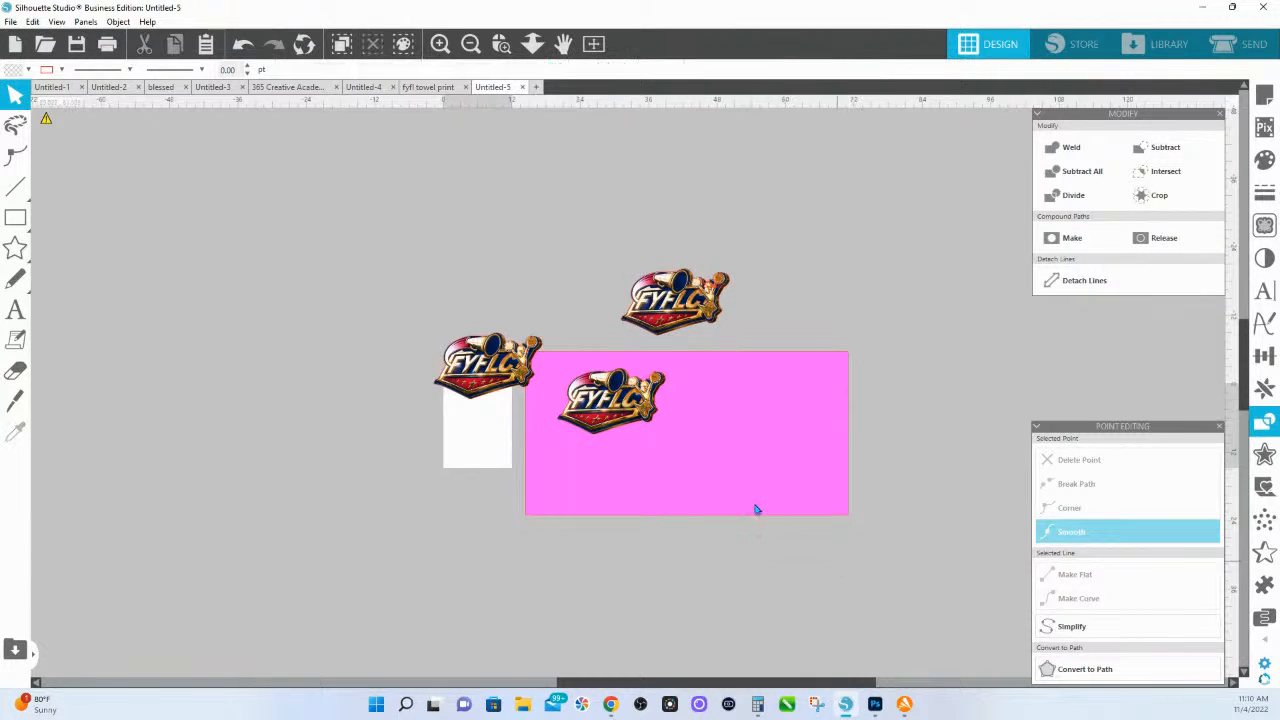
- Move the cropped logo to the right half of the pink rectangle and delete the leftover pieces at its former spot
click(592, 394)
click(736, 534)
drag(640, 420, 774, 430)
click(690, 577)
drag(691, 573, 609, 382)
shift+click(584, 460)
key(Delete)
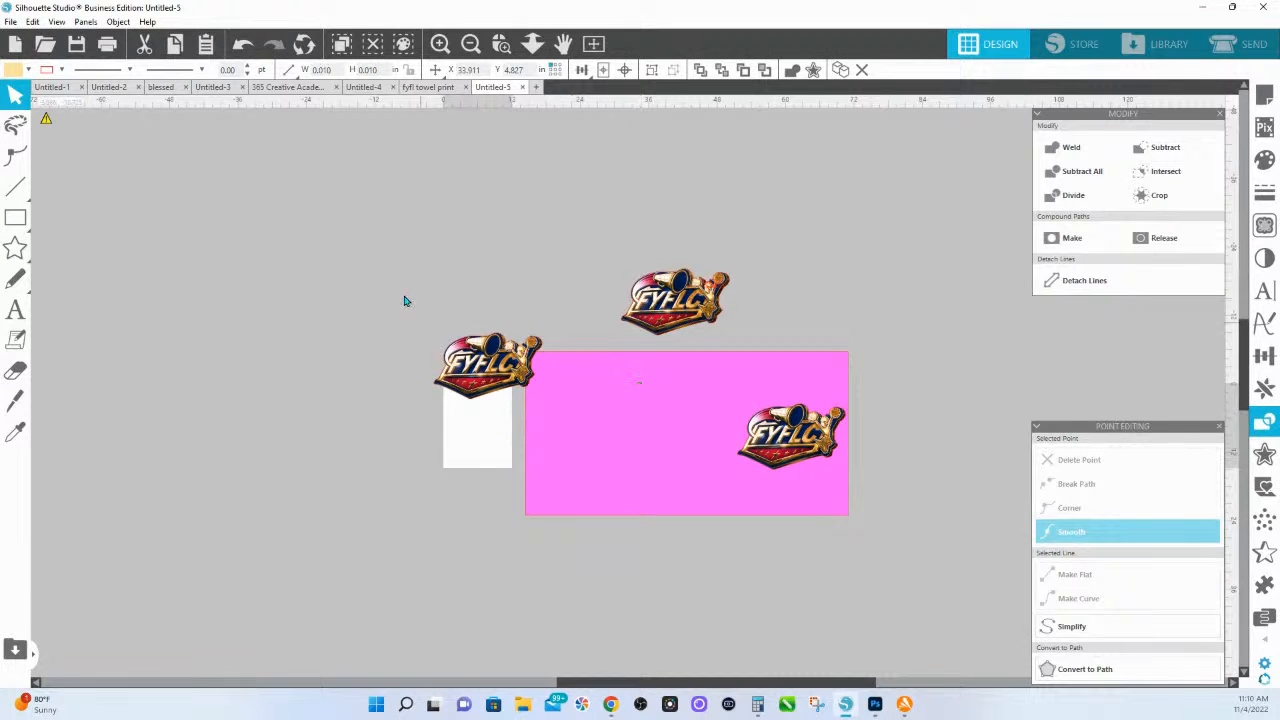
- Move the uncropped logo from the white page onto the left half of the pink rectangle and fill the rectangle with dark navy
click(480, 382)
drag(480, 382, 627, 447)
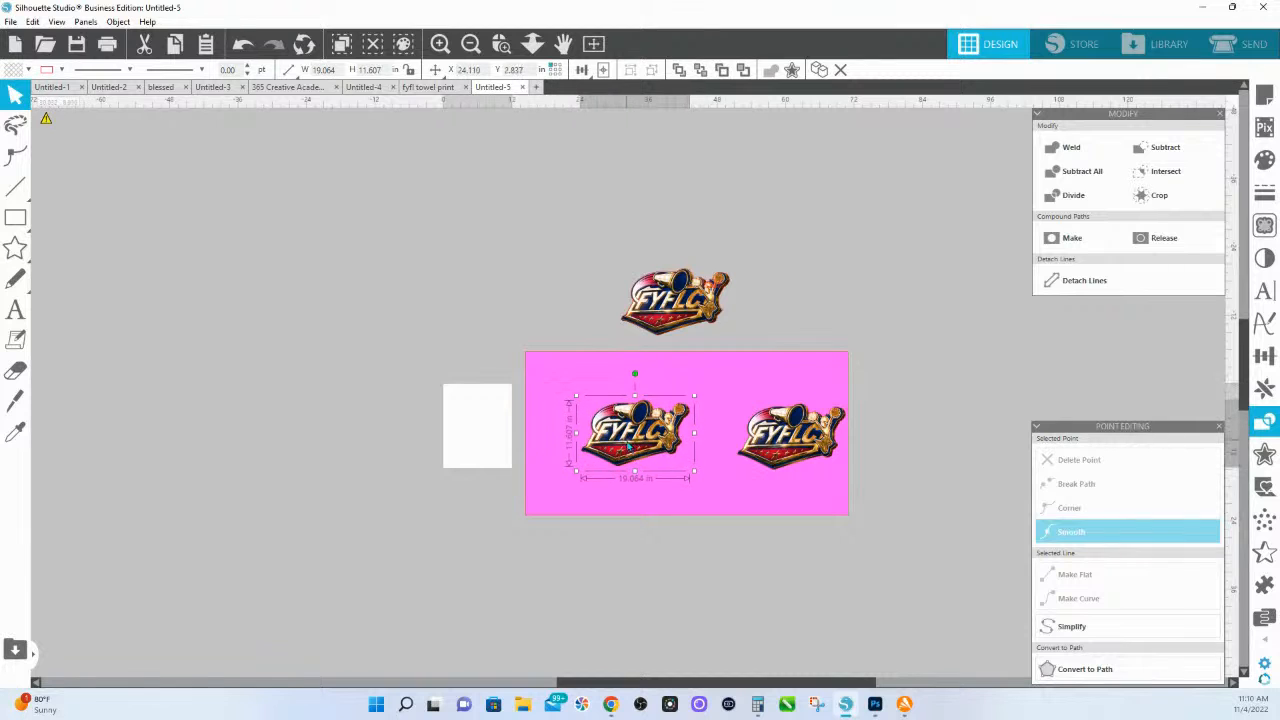
click(502, 44)
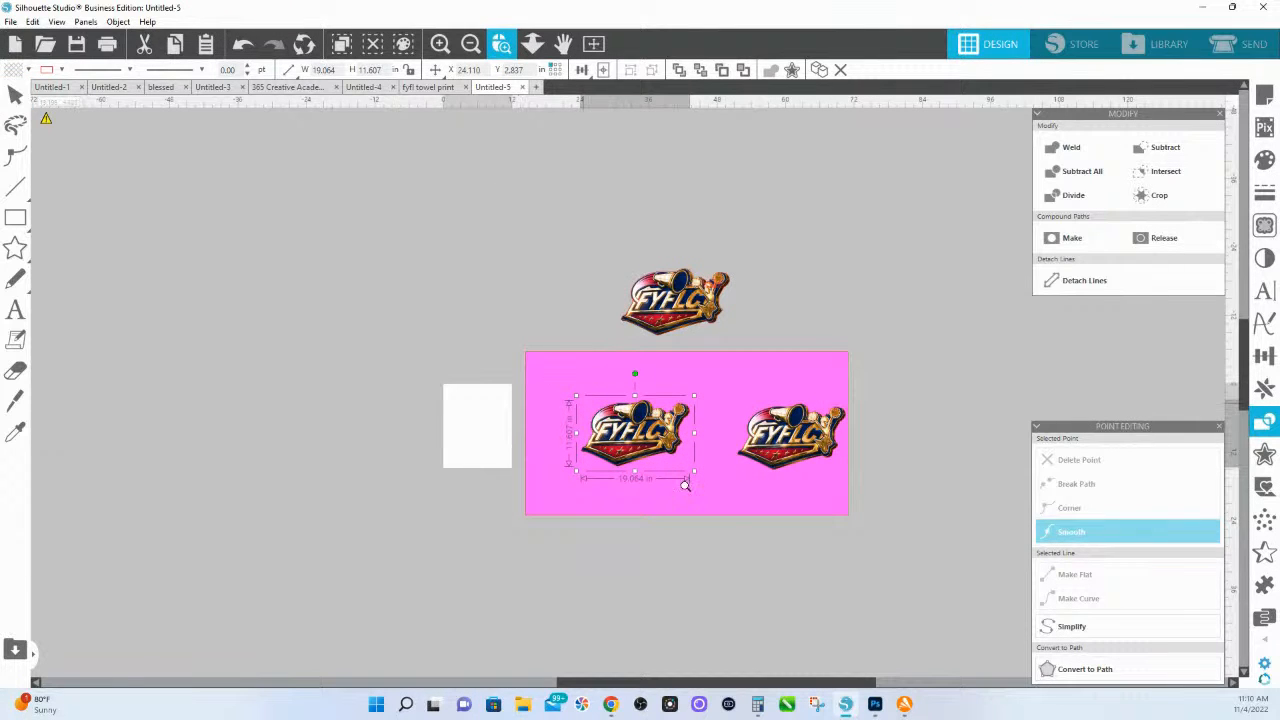
drag(564, 387, 762, 528)
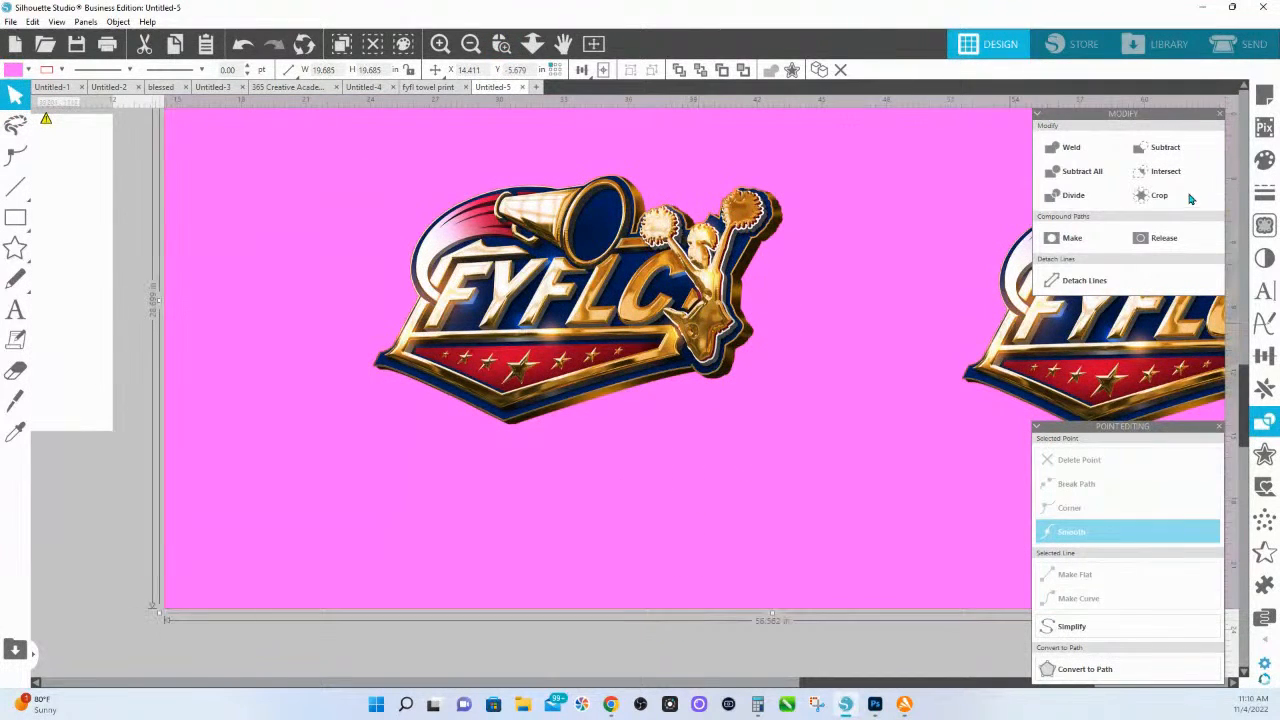
click(1264, 160)
click(1202, 208)
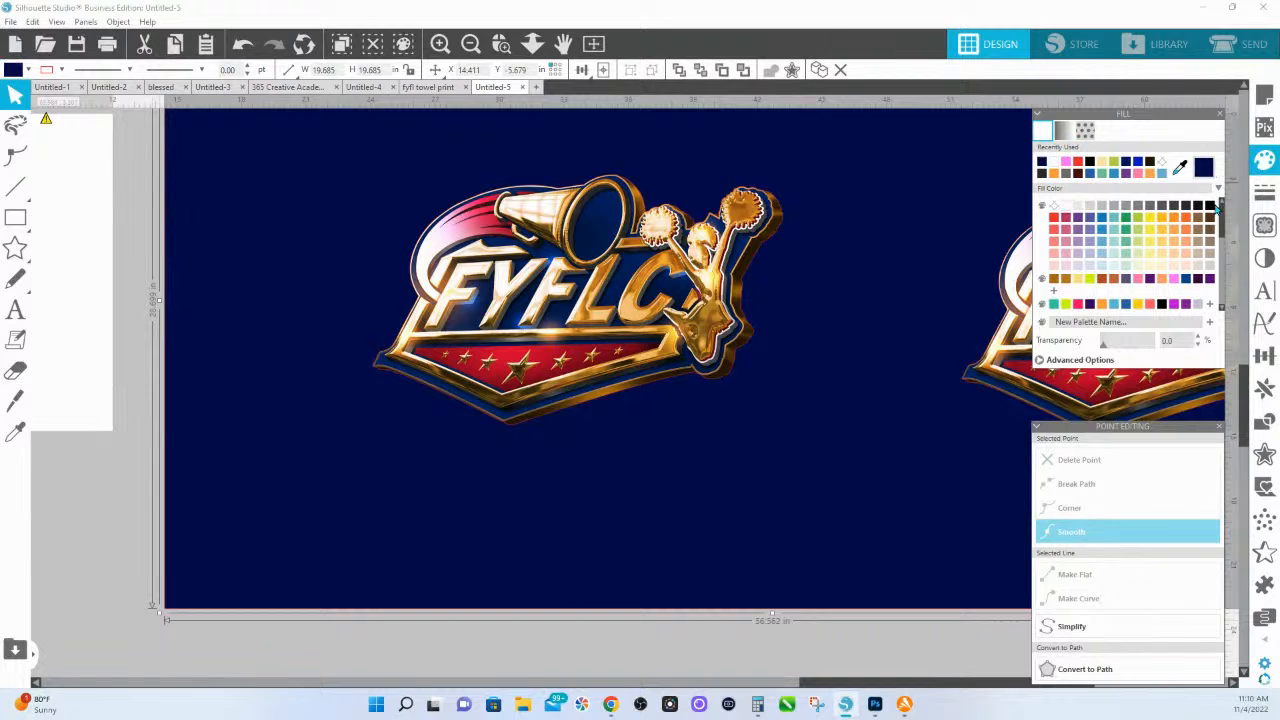
- Try a white fill on the left logo
click(667, 299)
click(574, 656)
click(562, 358)
key(i)
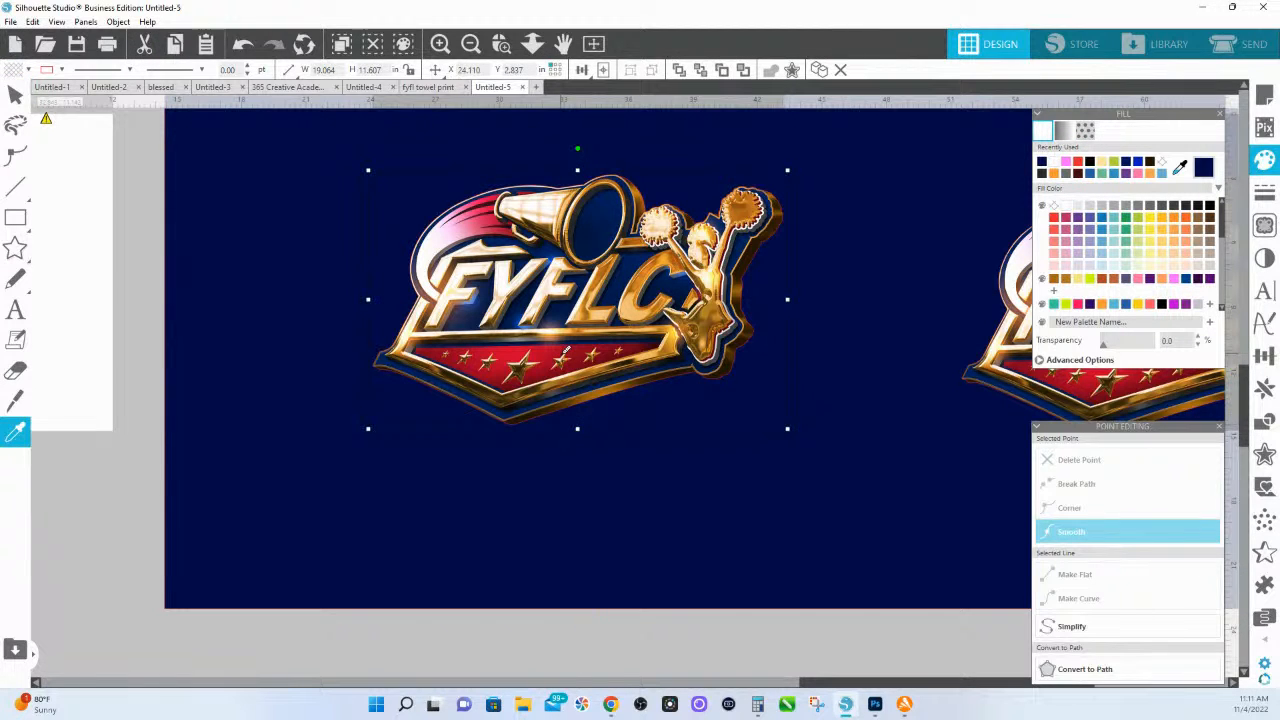
key(v)
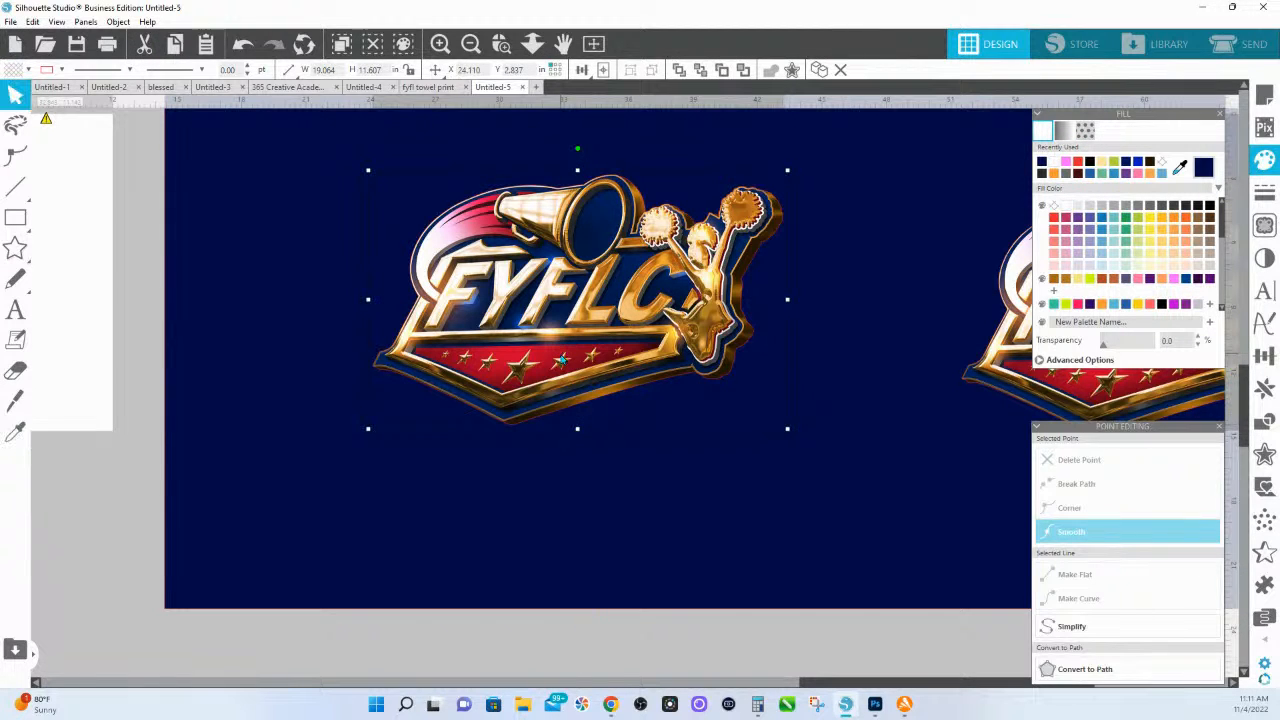
click(1067, 208)
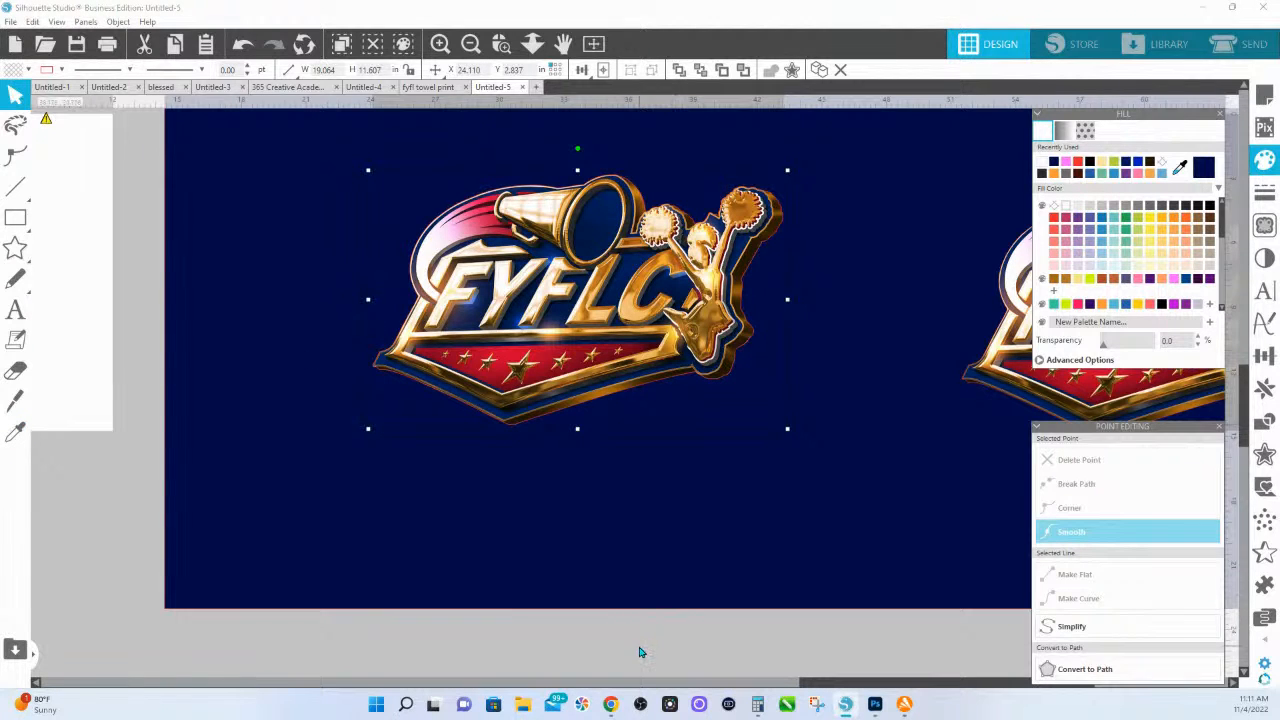
- Set the line color of the navy rectangle and the logos on it to transparent
click(645, 541)
drag(366, 339, 747, 422)
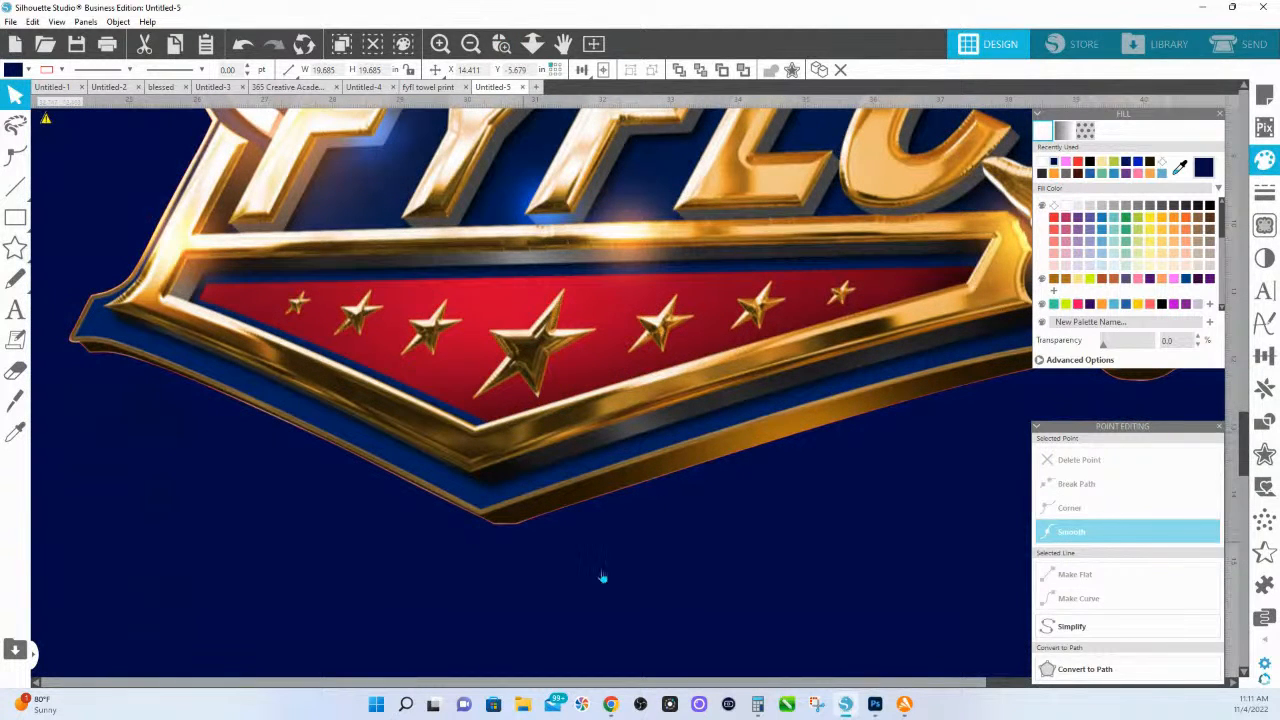
click(532, 43)
drag(555, 521, 672, 398)
click(658, 622)
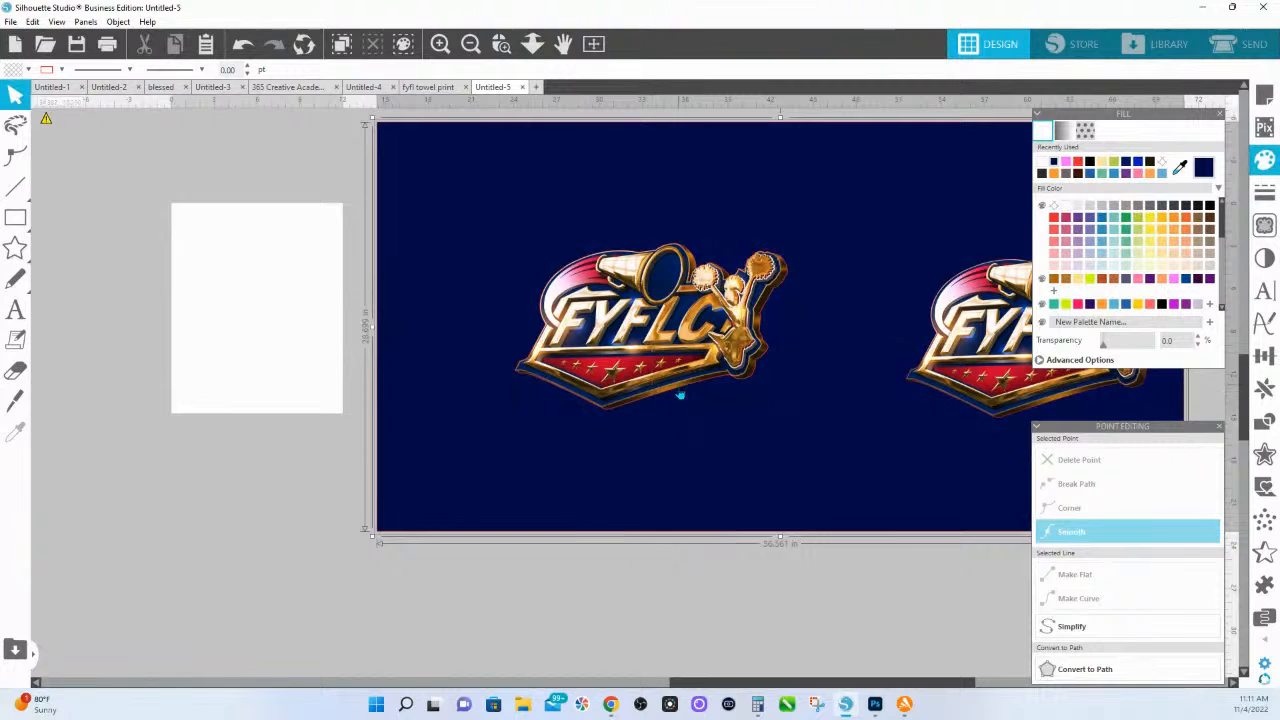
click(61, 69)
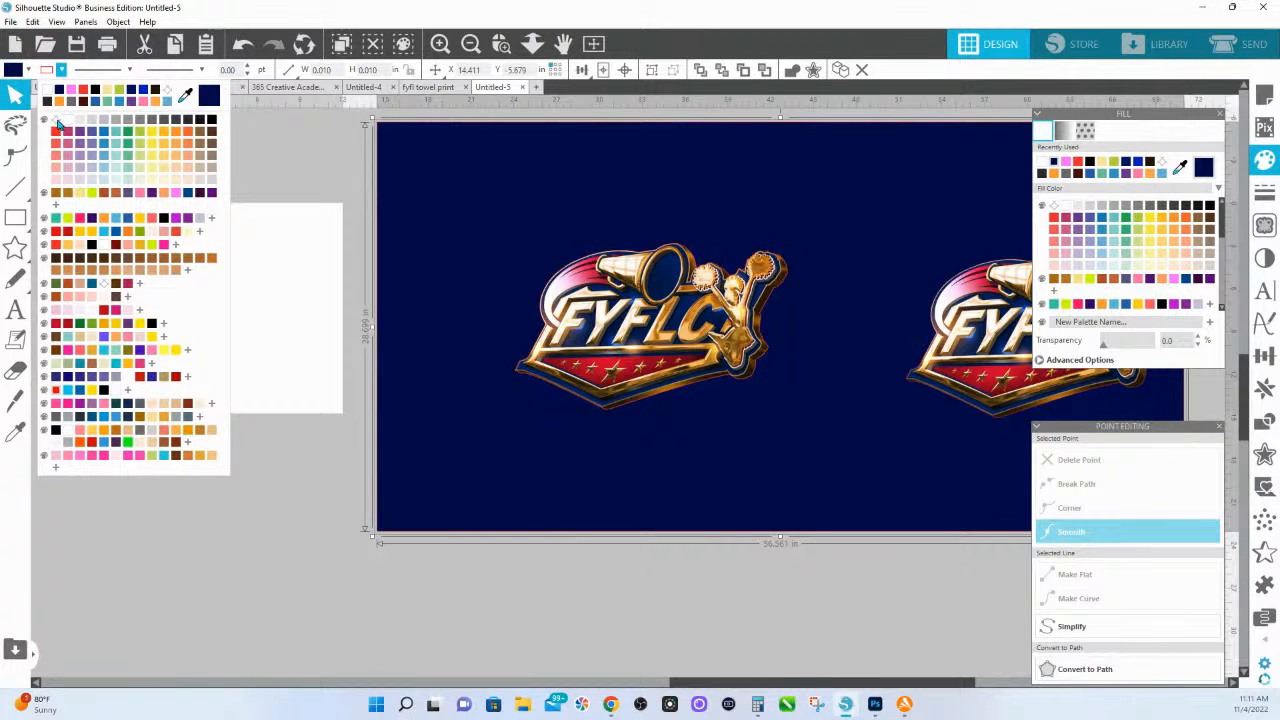
click(58, 122)
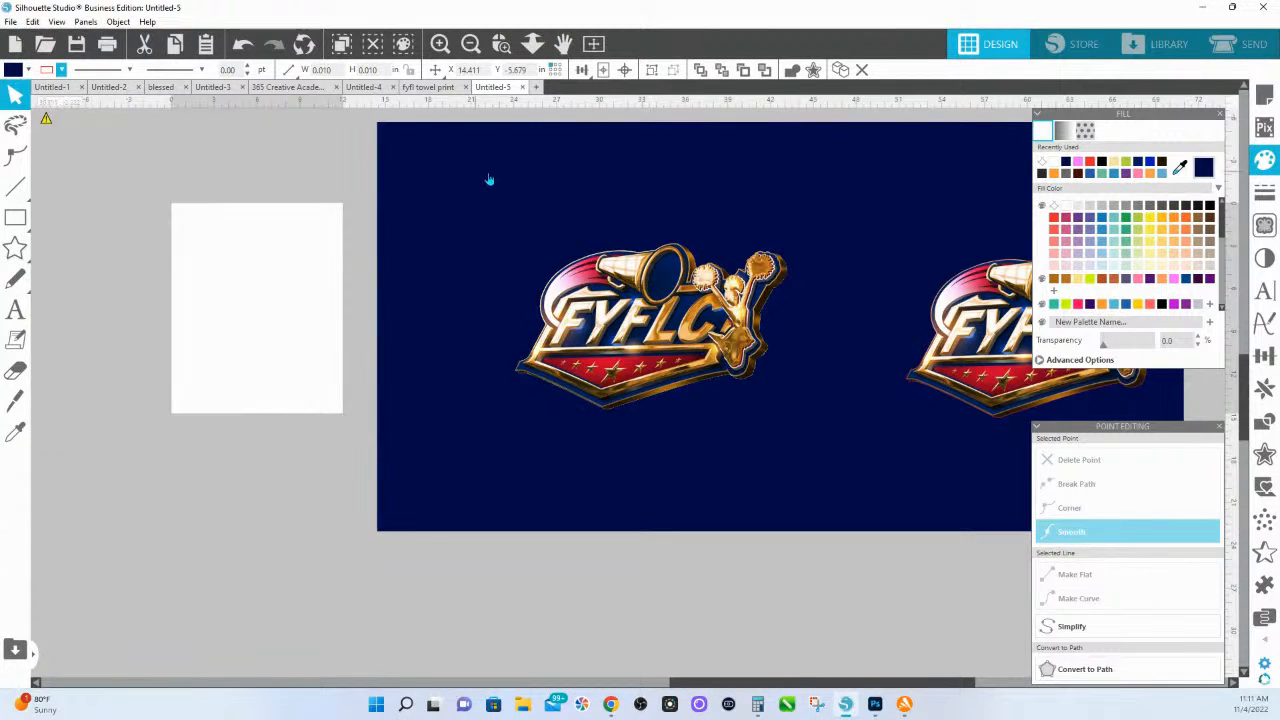
- Inspect the left logo's lower edge against the navy and open its contour for point editing at the banner's left tip
click(500, 44)
drag(530, 277, 831, 437)
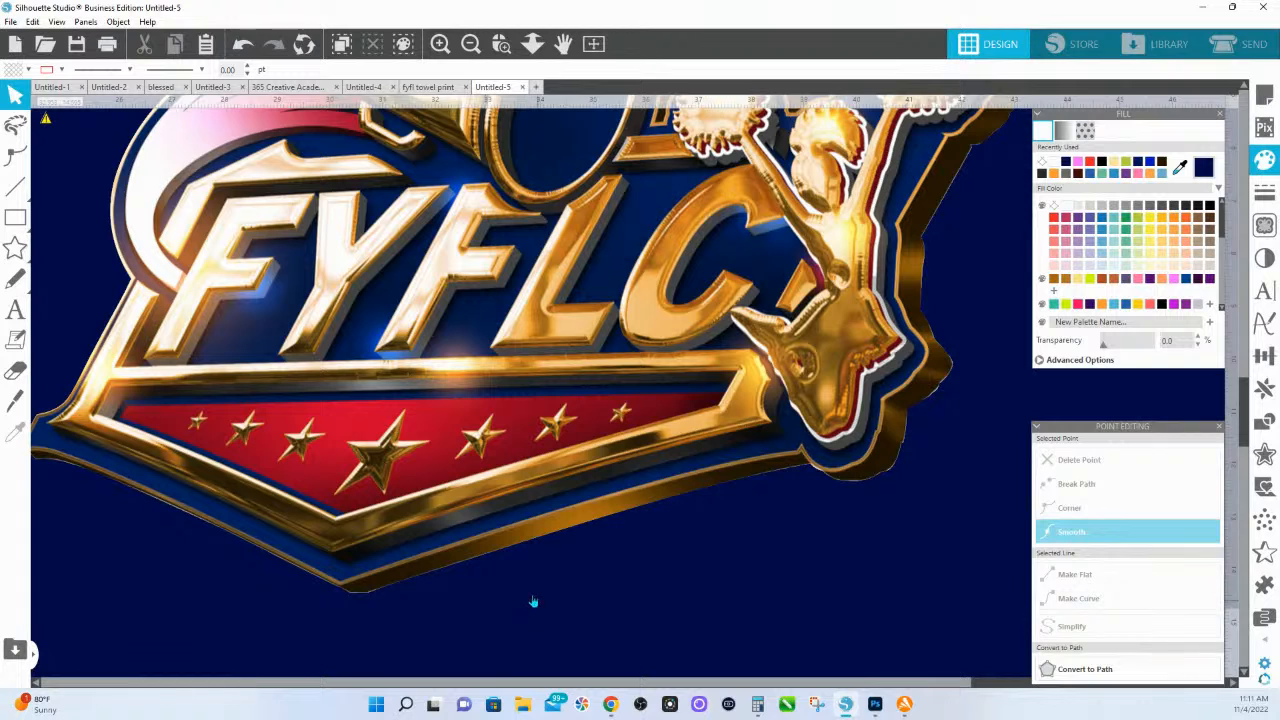
scroll(534, 604, up, 1)
scroll(531, 602, down, 1)
drag(540, 602, 645, 608)
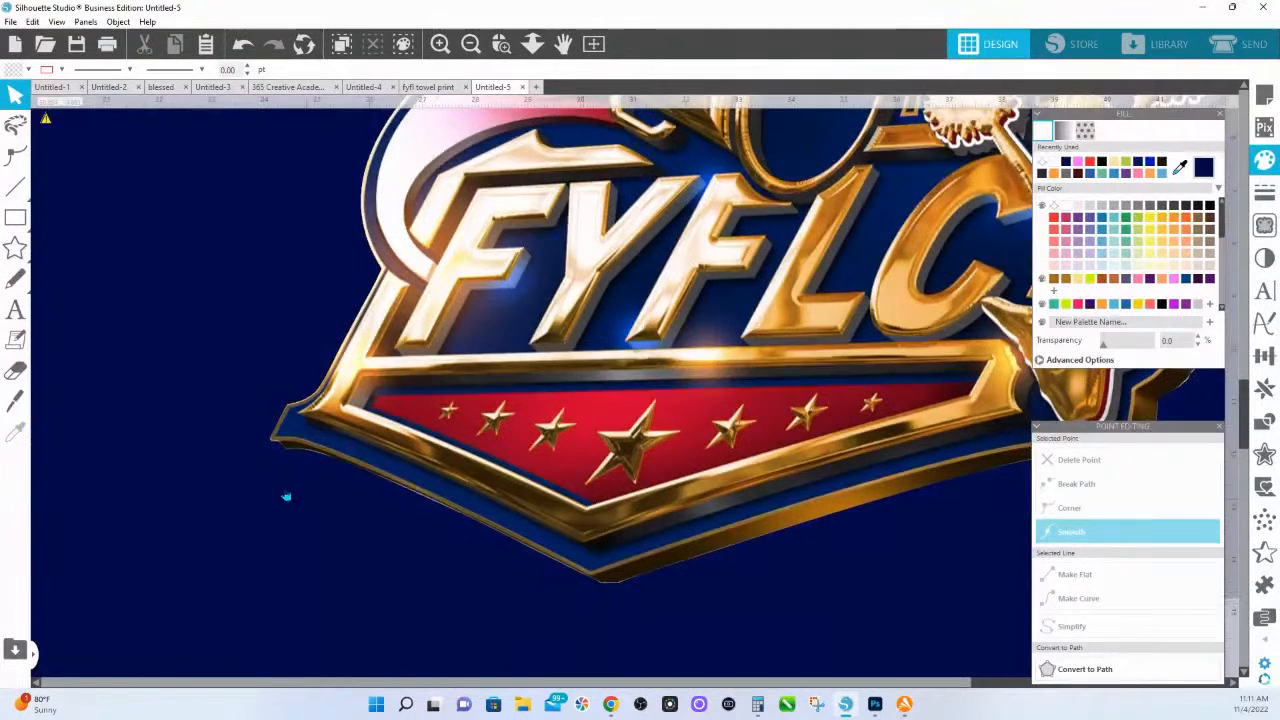
click(333, 454)
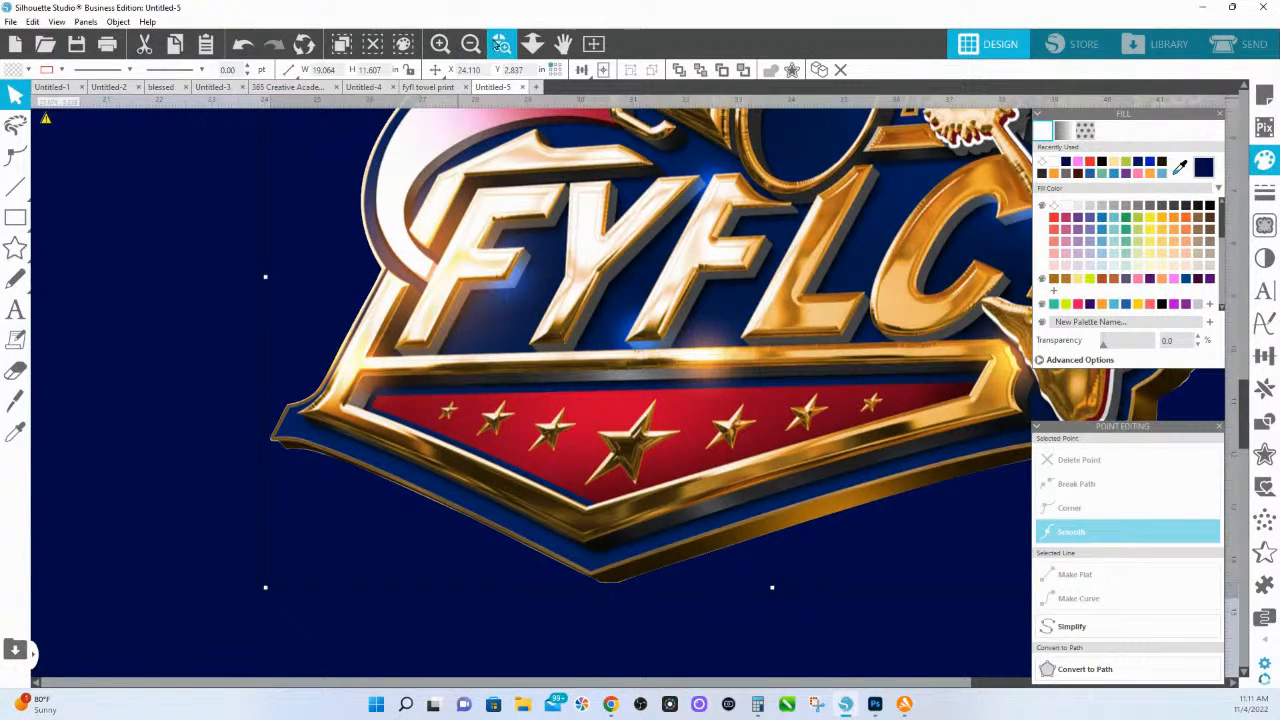
drag(522, 502, 523, 505)
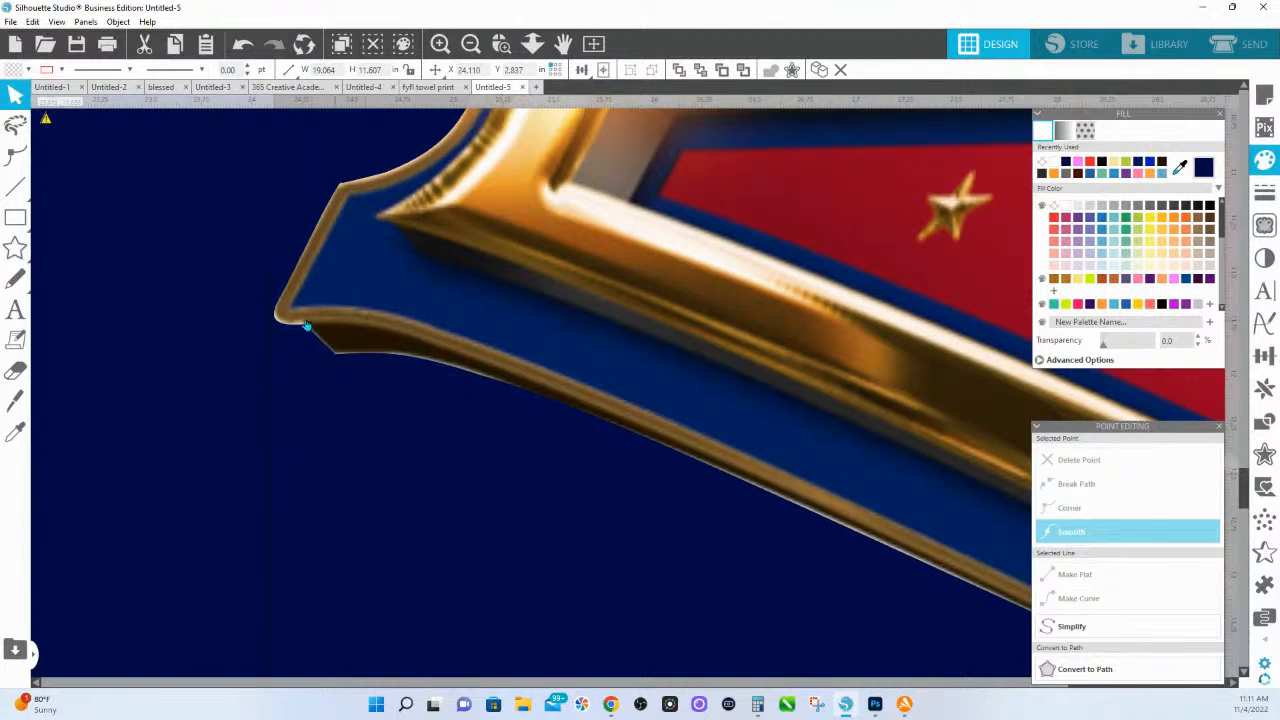
double_click(278, 308)
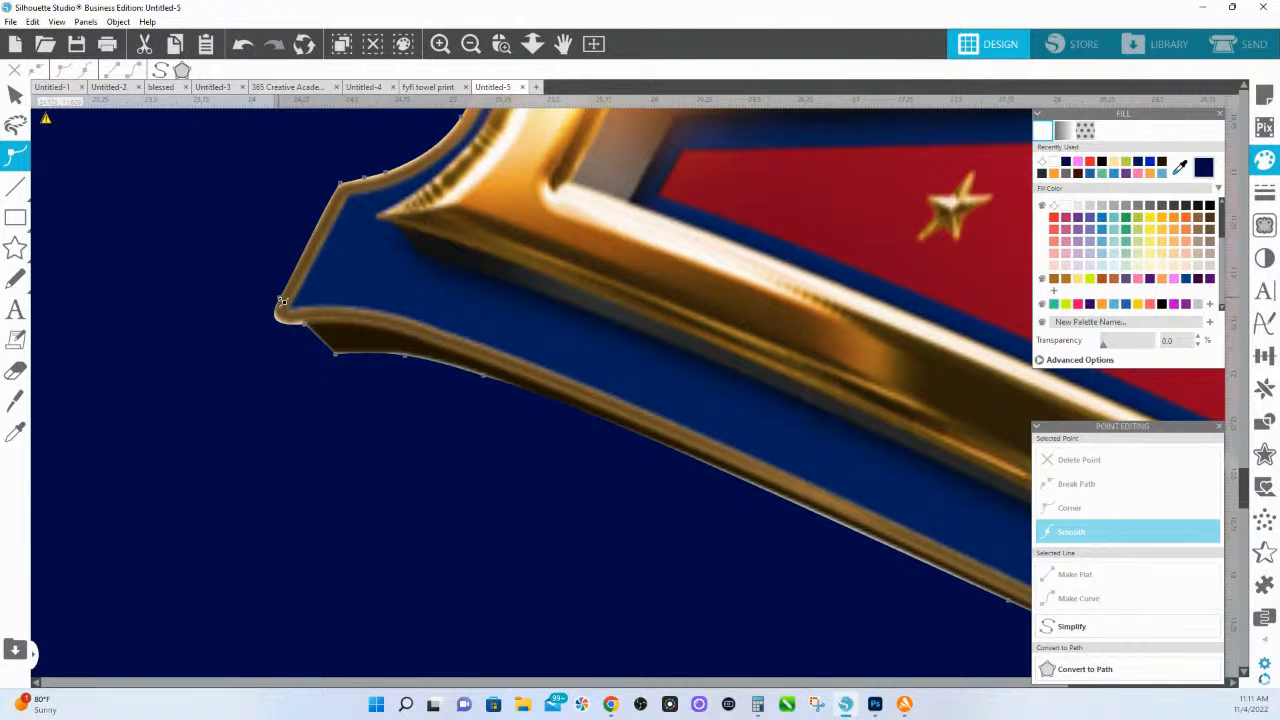
- Go through the contour points around the banner's left tip and nudge the point on the curve above it slightly along the edge
click(282, 301)
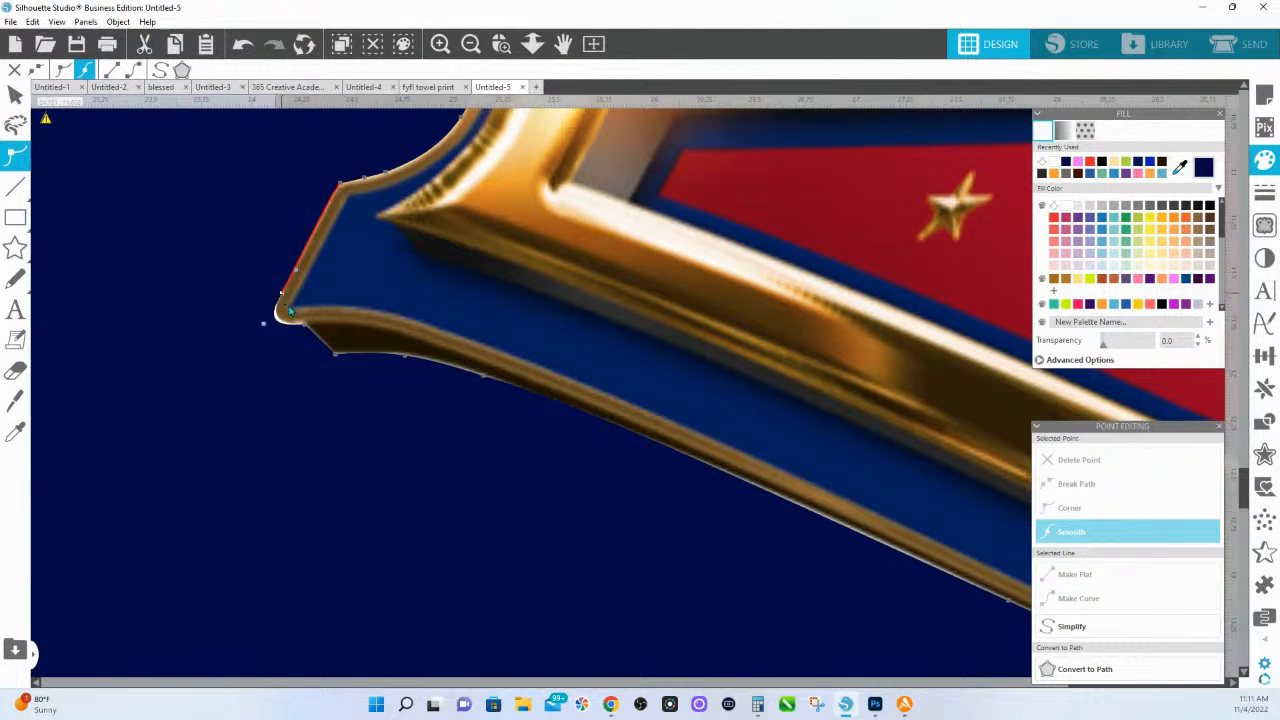
click(305, 325)
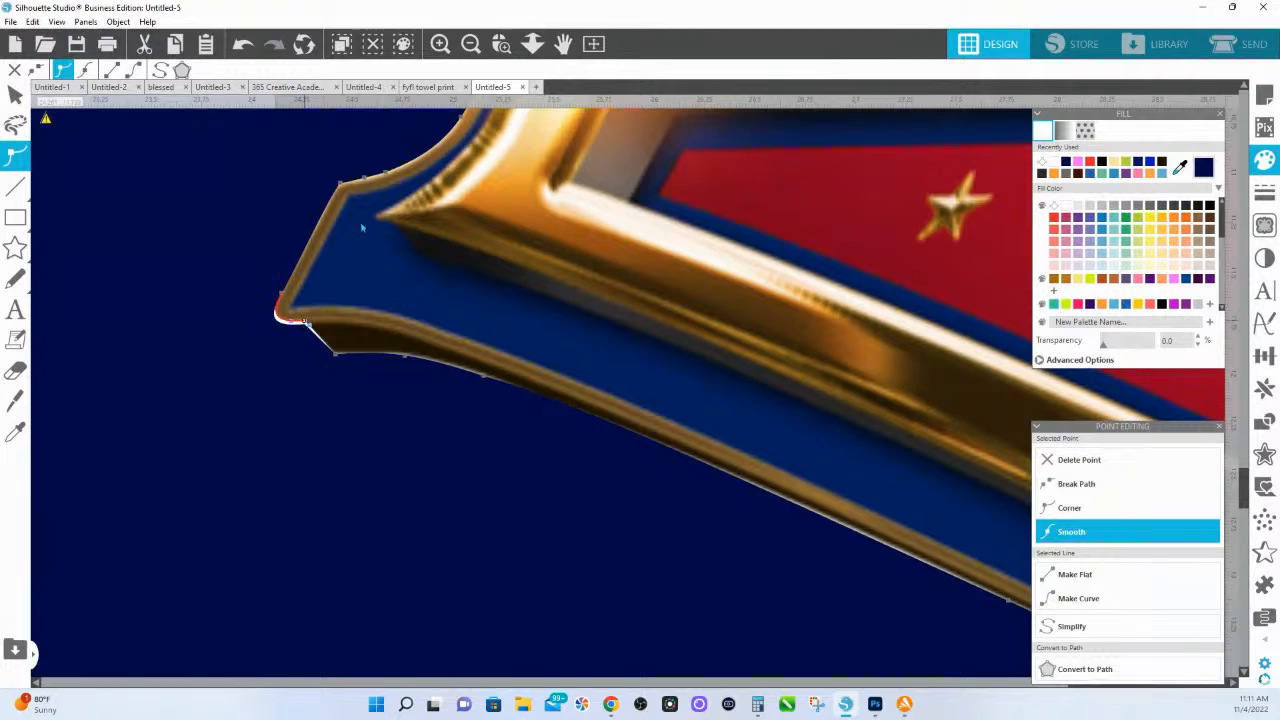
click(344, 188)
click(343, 188)
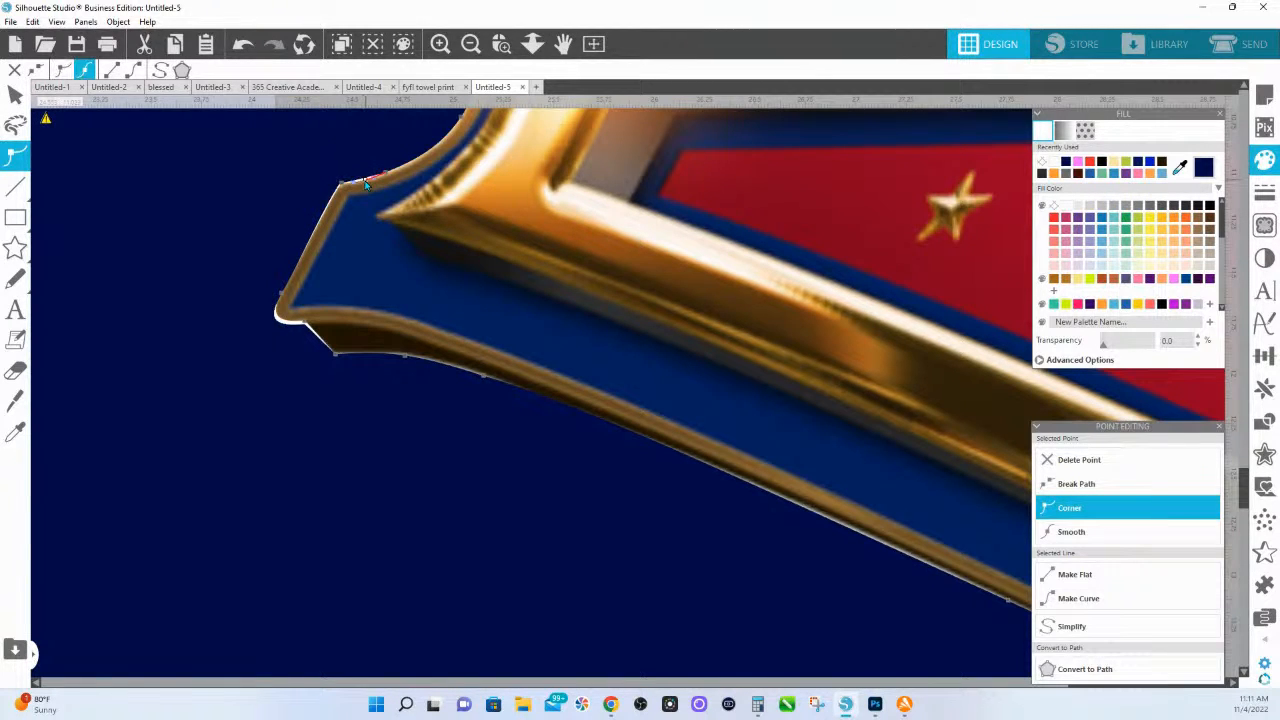
click(389, 180)
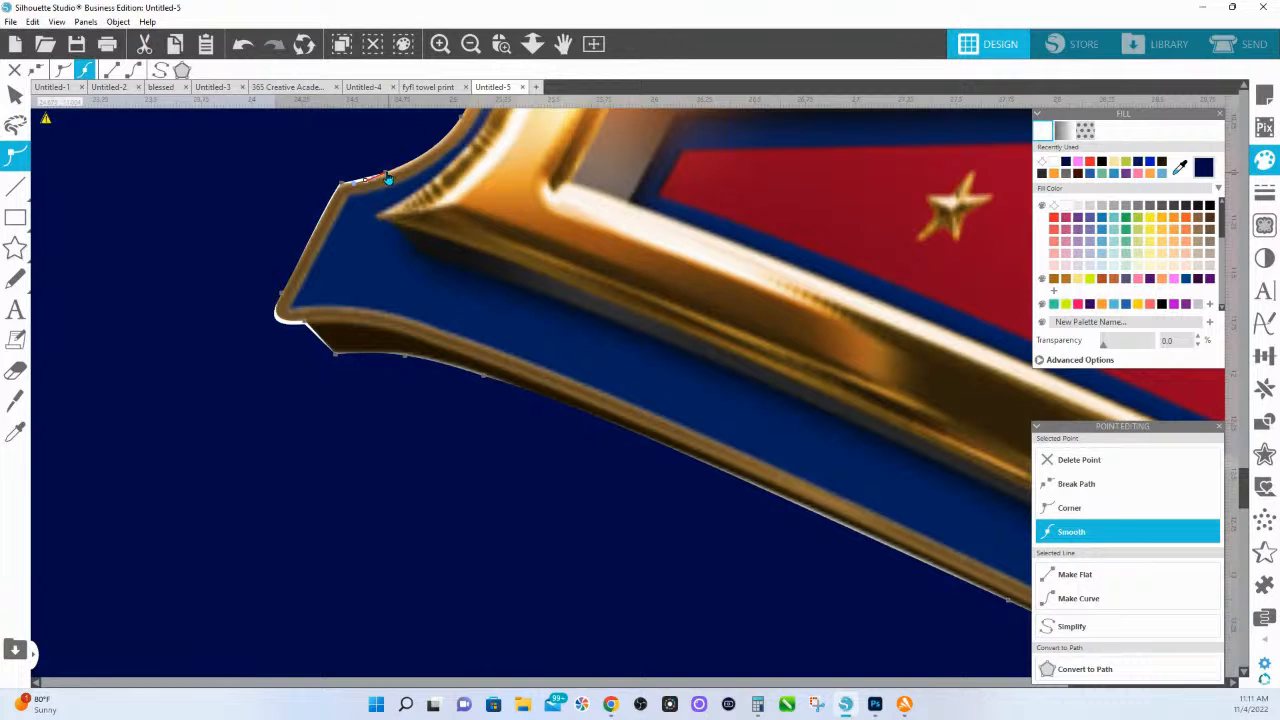
drag(388, 174, 391, 173)
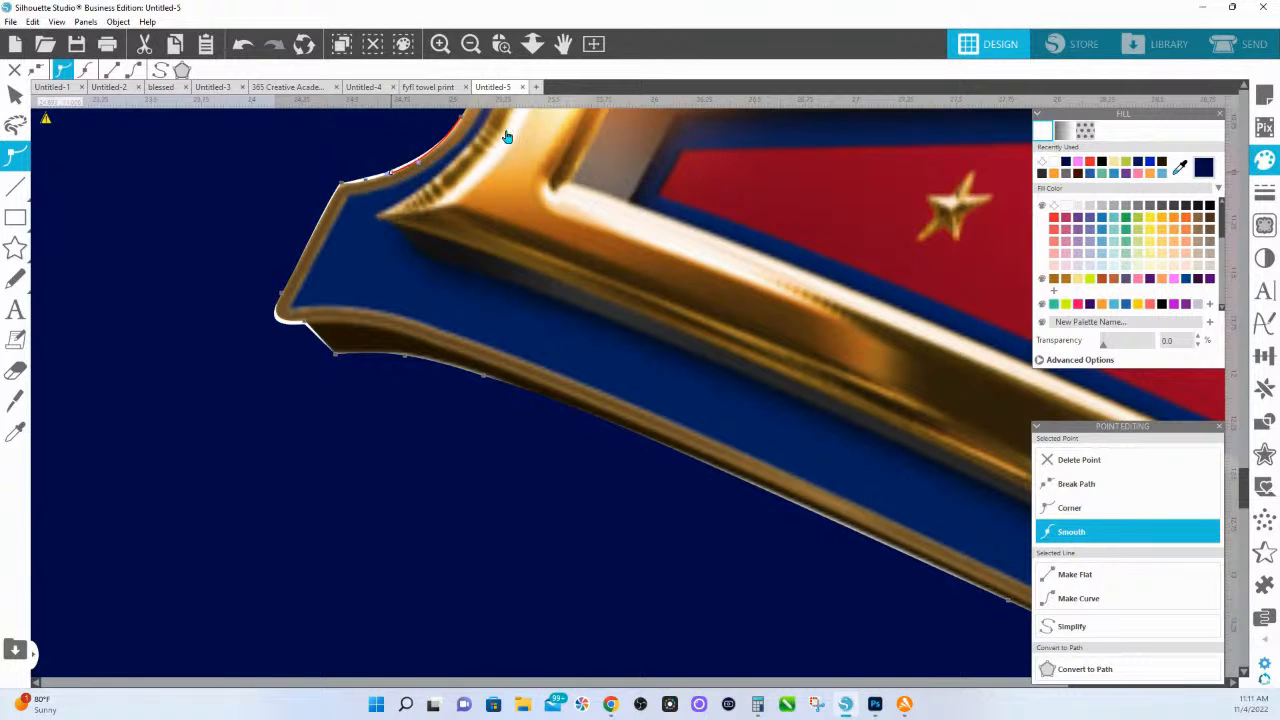
- Smooth the contour points one by one along the banner's lower edge just past its left tip
click(410, 357)
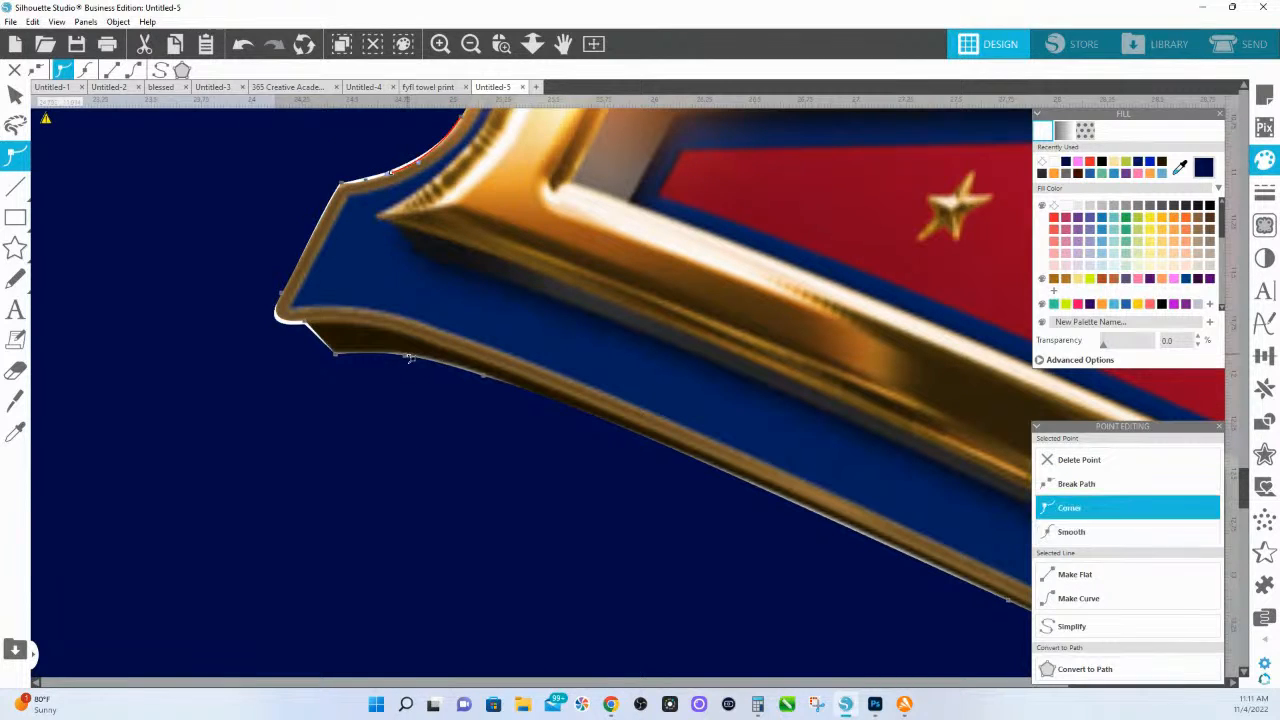
click(409, 357)
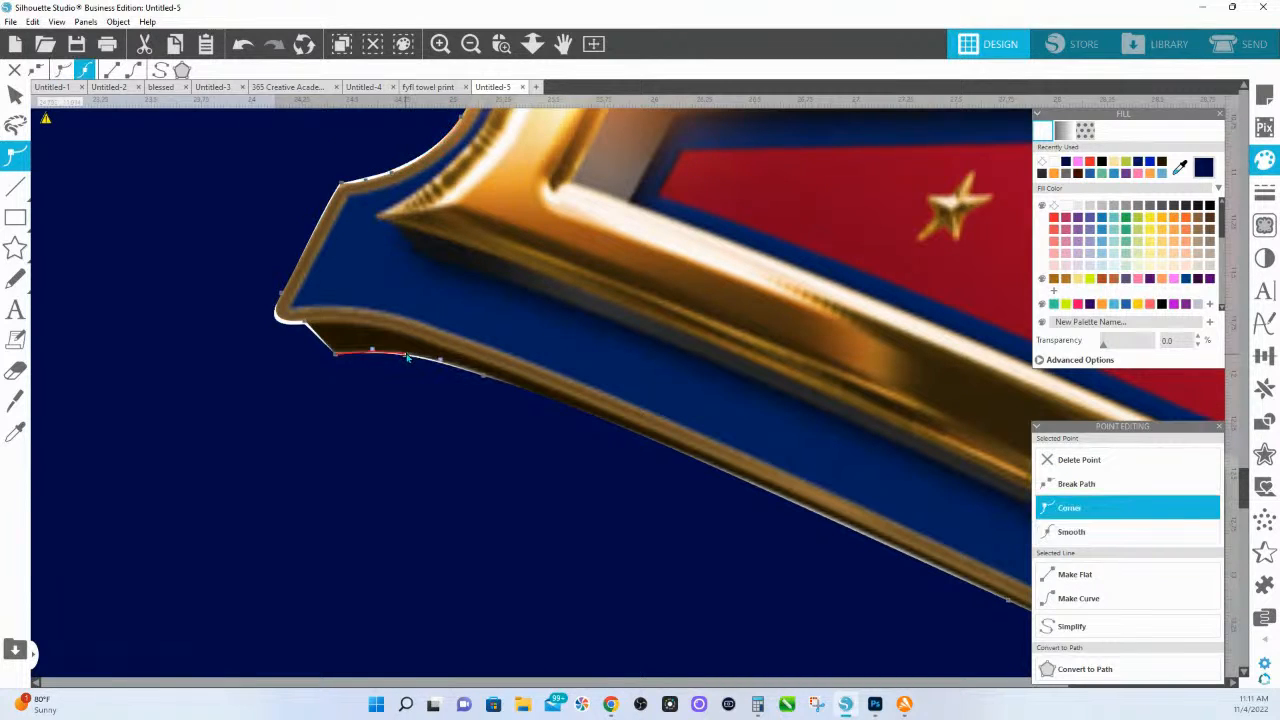
click(337, 354)
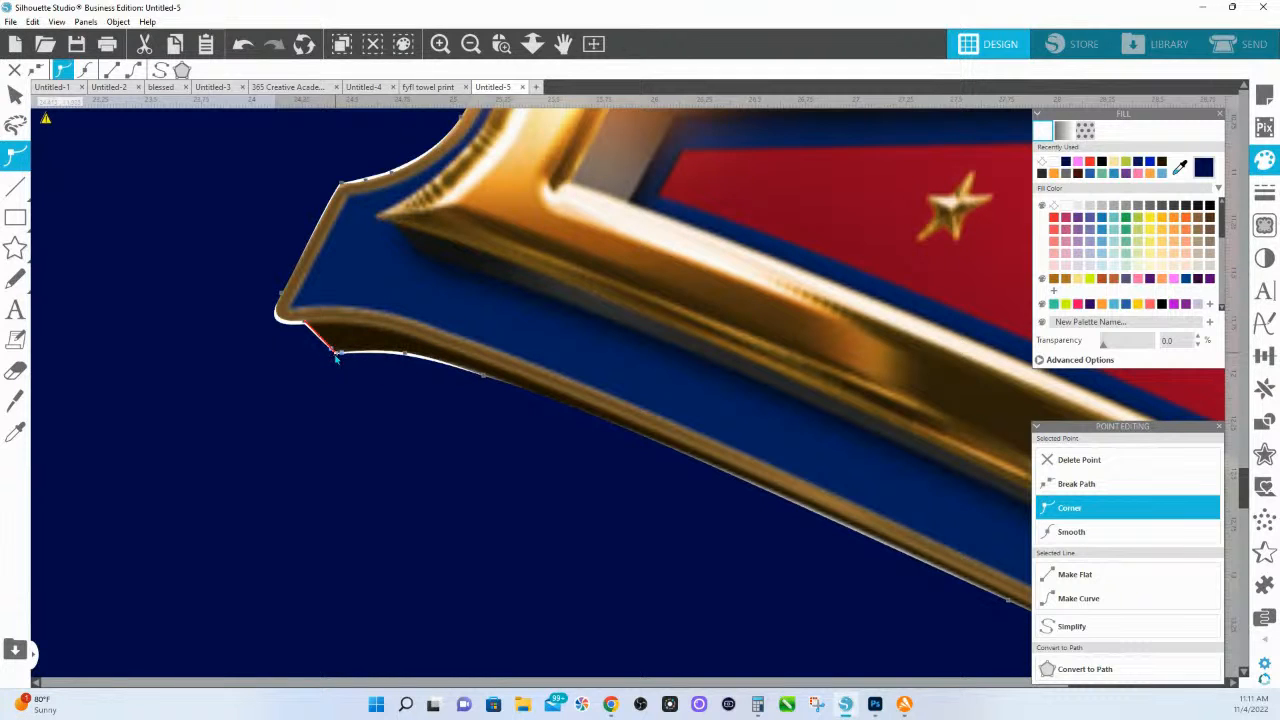
click(483, 378)
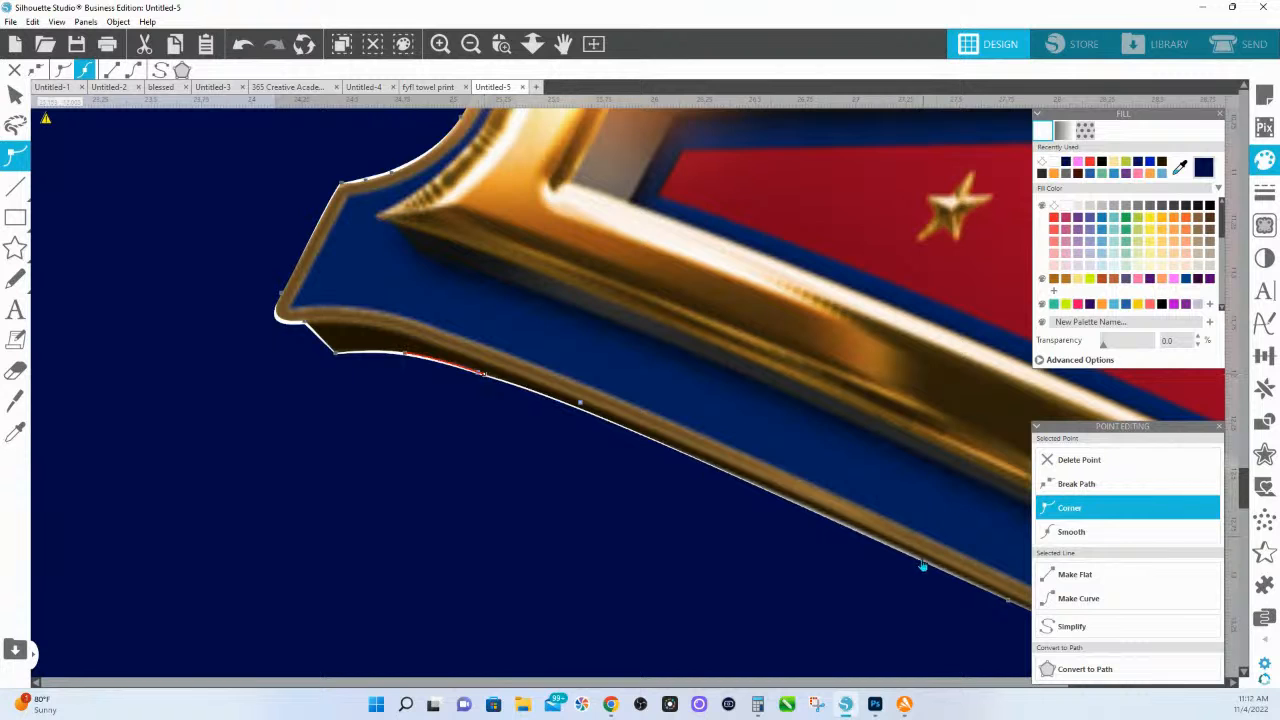
- Continue smoothing the contour points down the banner's lower-left edge and around its bottom tip
drag(877, 552, 609, 523)
click(741, 573)
drag(857, 580, 234, 363)
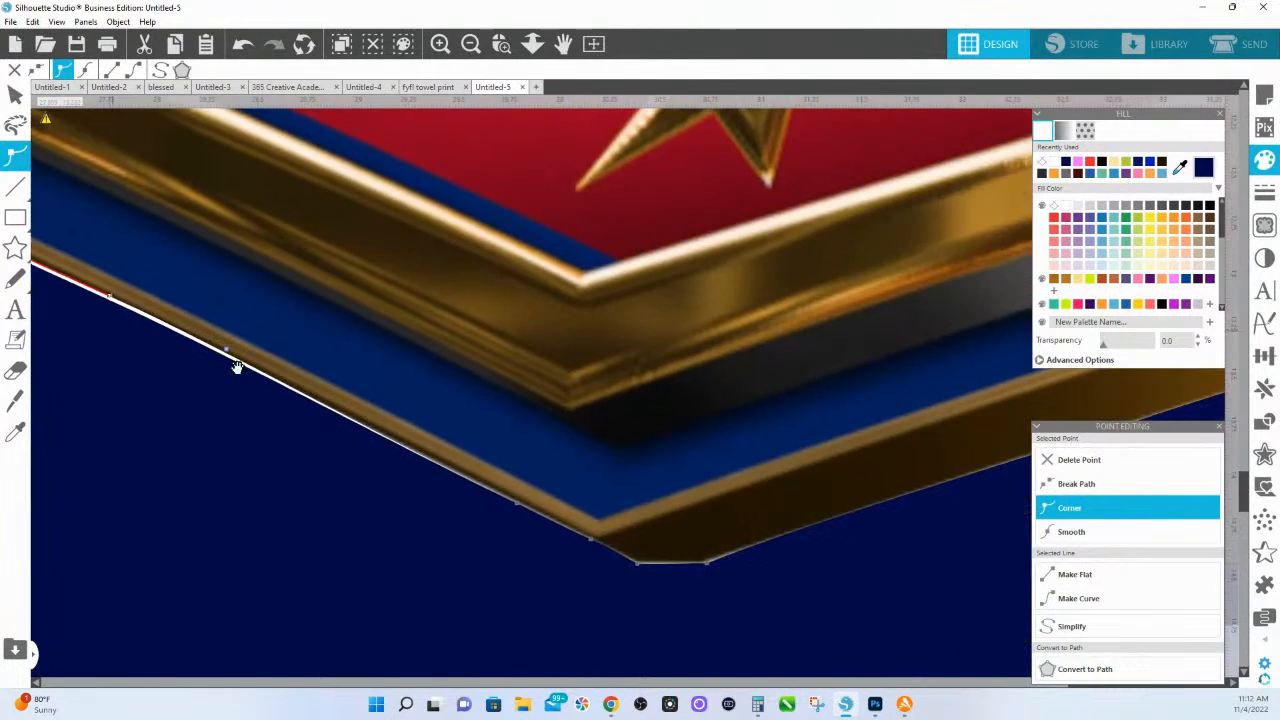
click(521, 506)
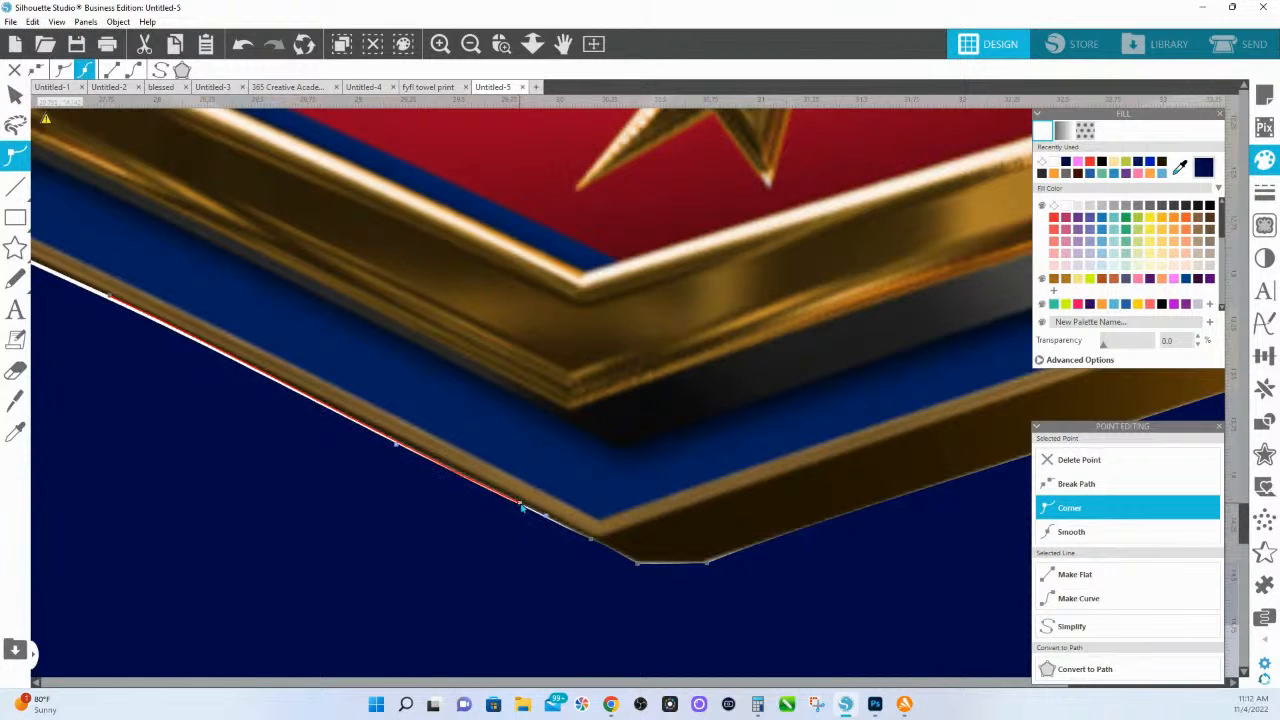
click(590, 540)
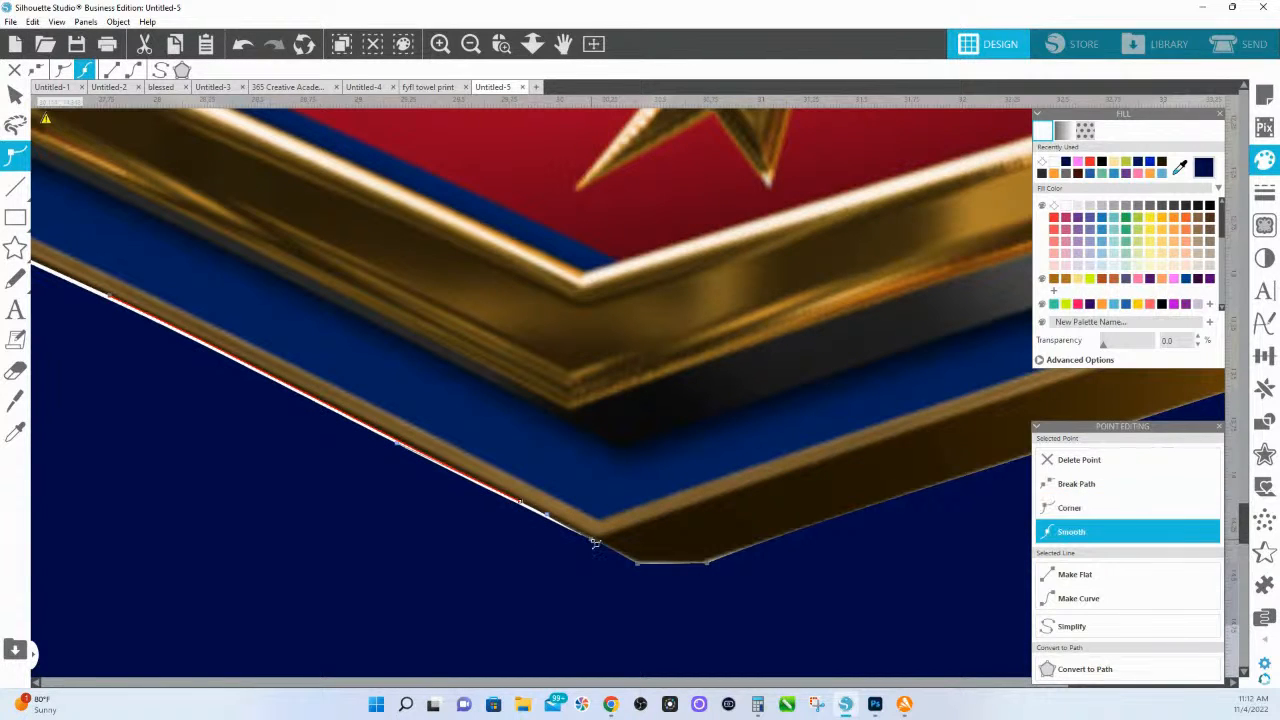
click(638, 564)
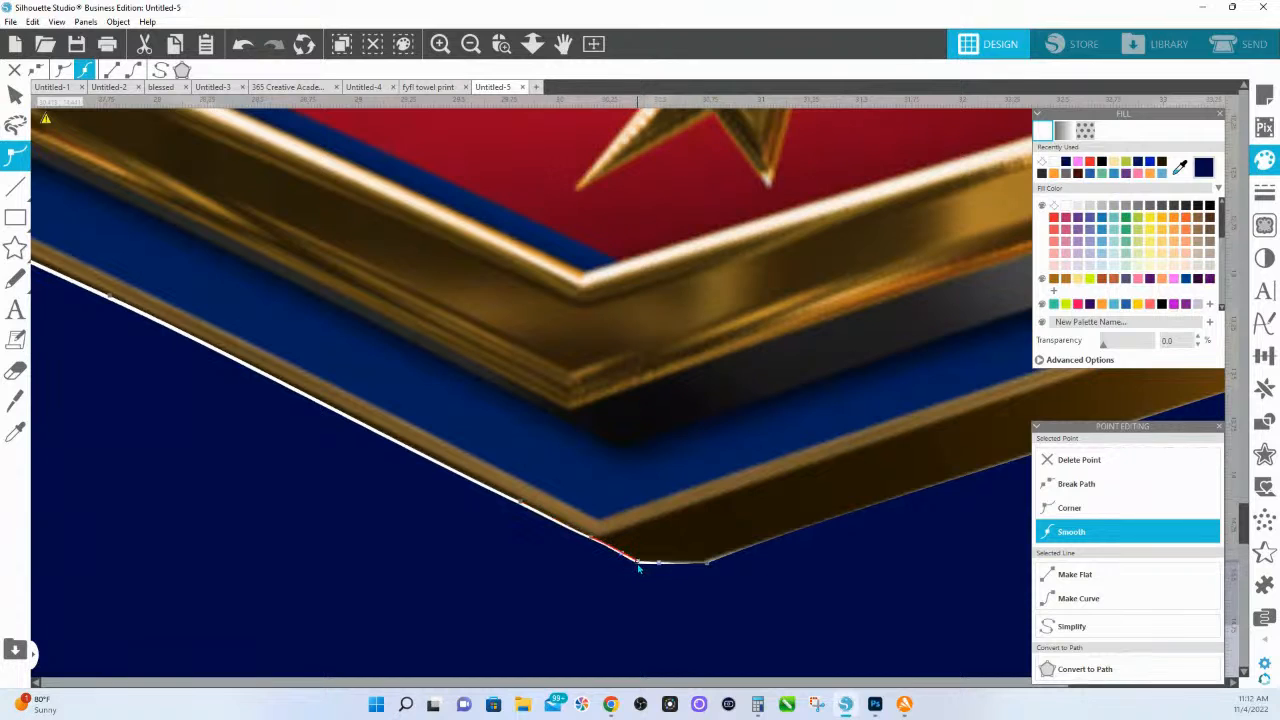
click(707, 563)
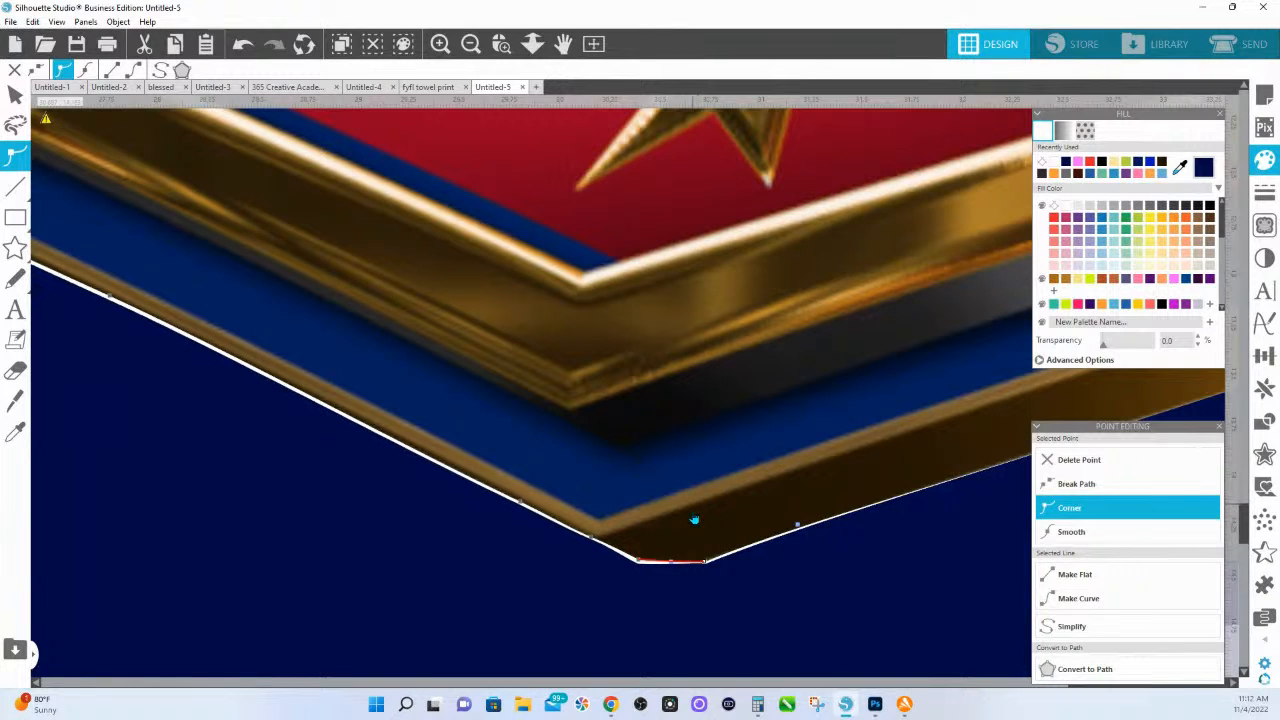
- Turn the line segment beside the banner's bottom tip into a curve and smooth the points along the lower-right edge
click(1052, 600)
scroll(330, 575, right, 5)
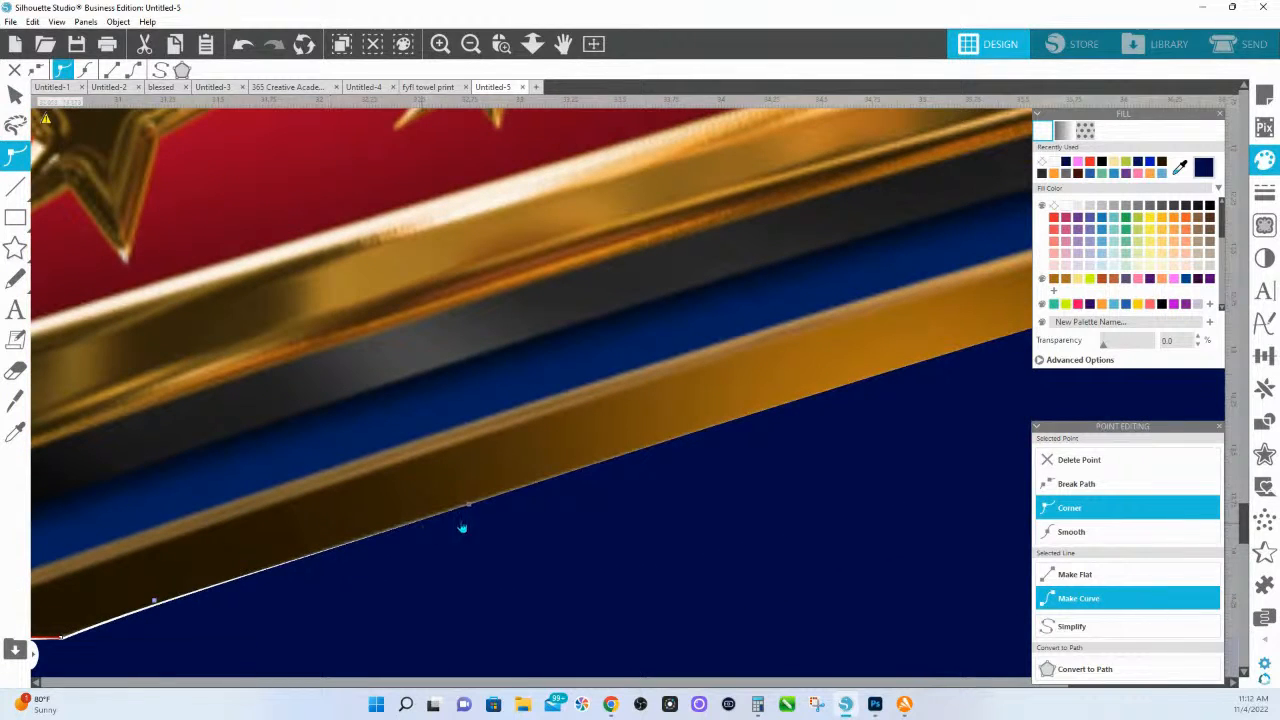
click(536, 46)
scroll(582, 406, down, 5)
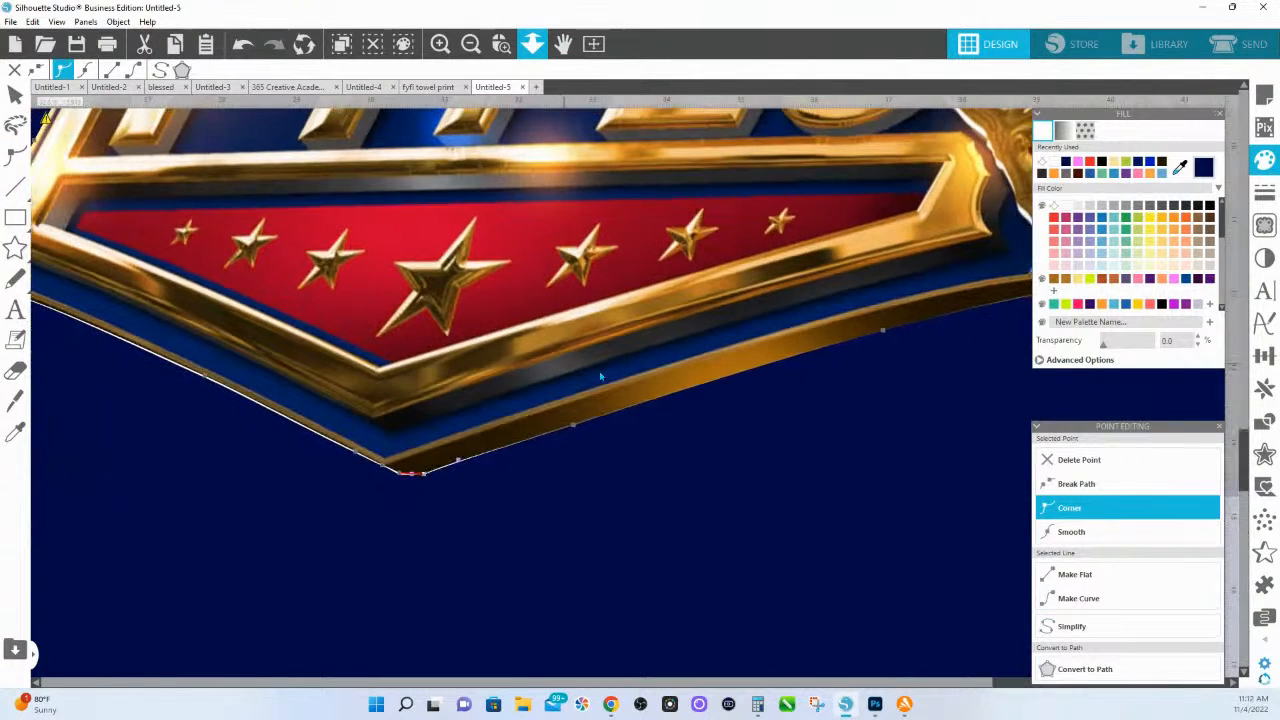
drag(800, 512, 470, 496)
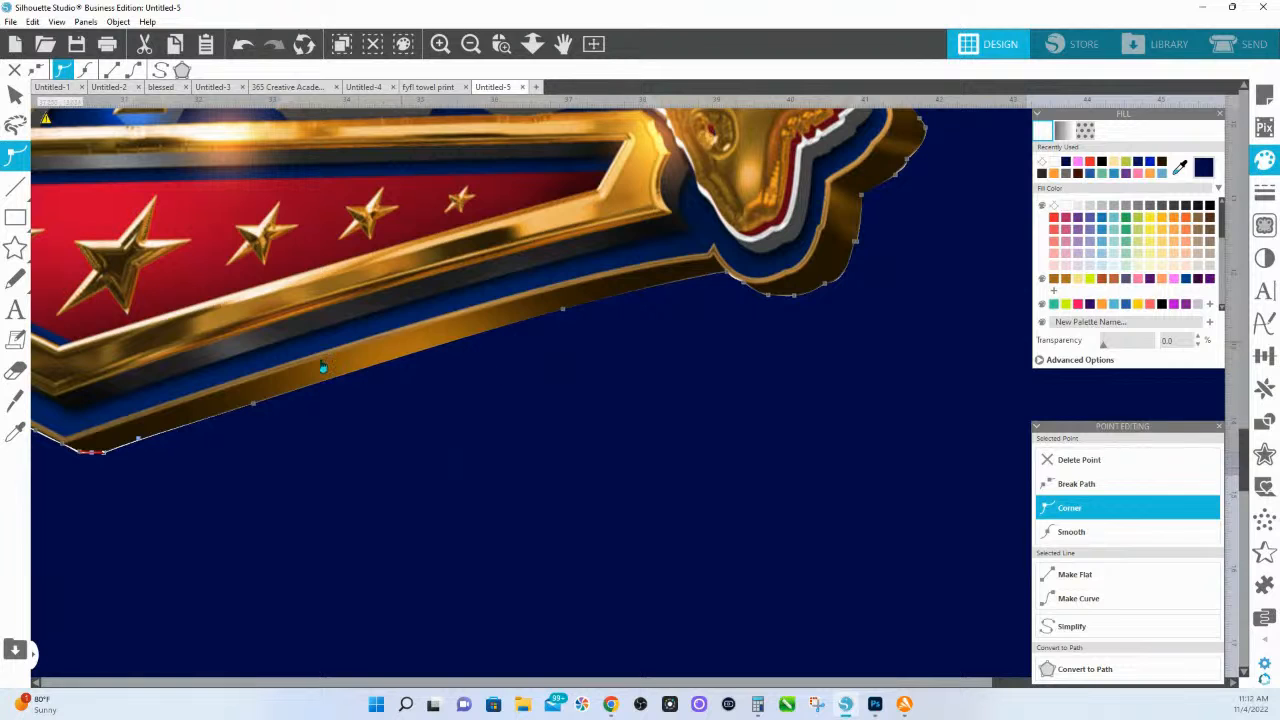
drag(206, 266, 598, 474)
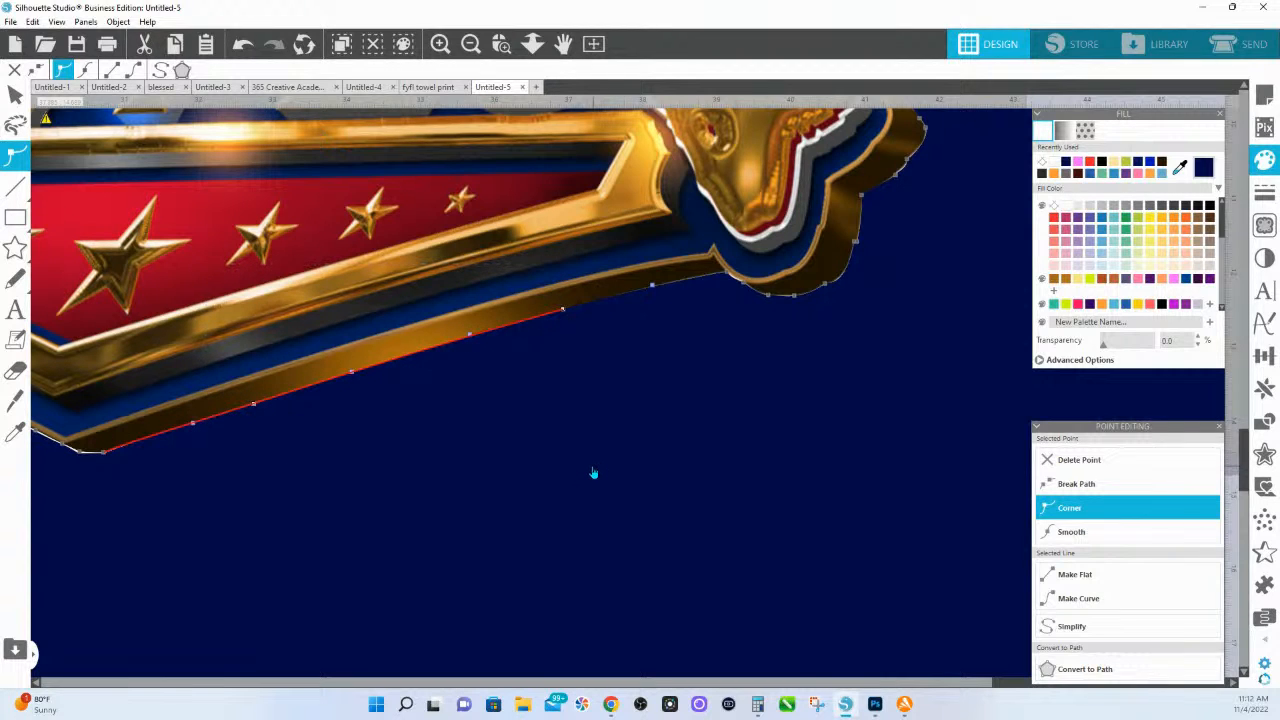
key(s)
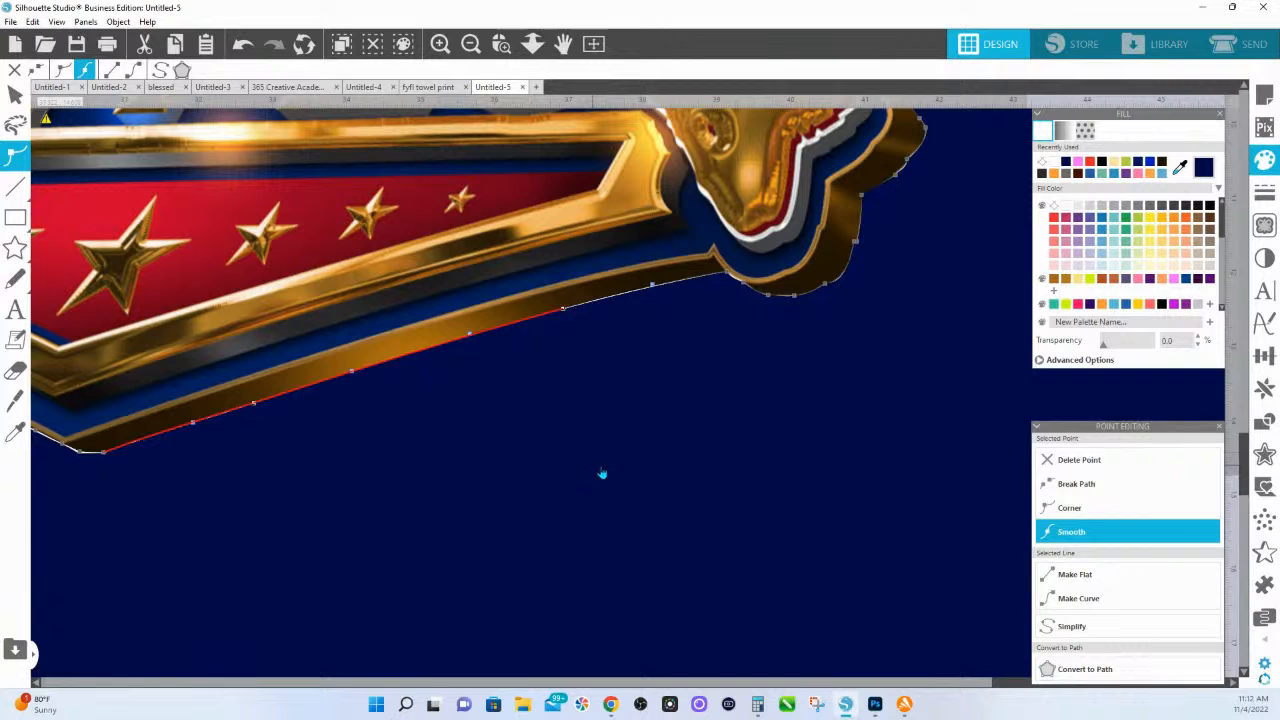
click(603, 474)
- Reopen the contour for point editing where the banner meets the cheerleader's skirt and delete the point on the small bump beside it
click(501, 43)
drag(103, 352, 799, 430)
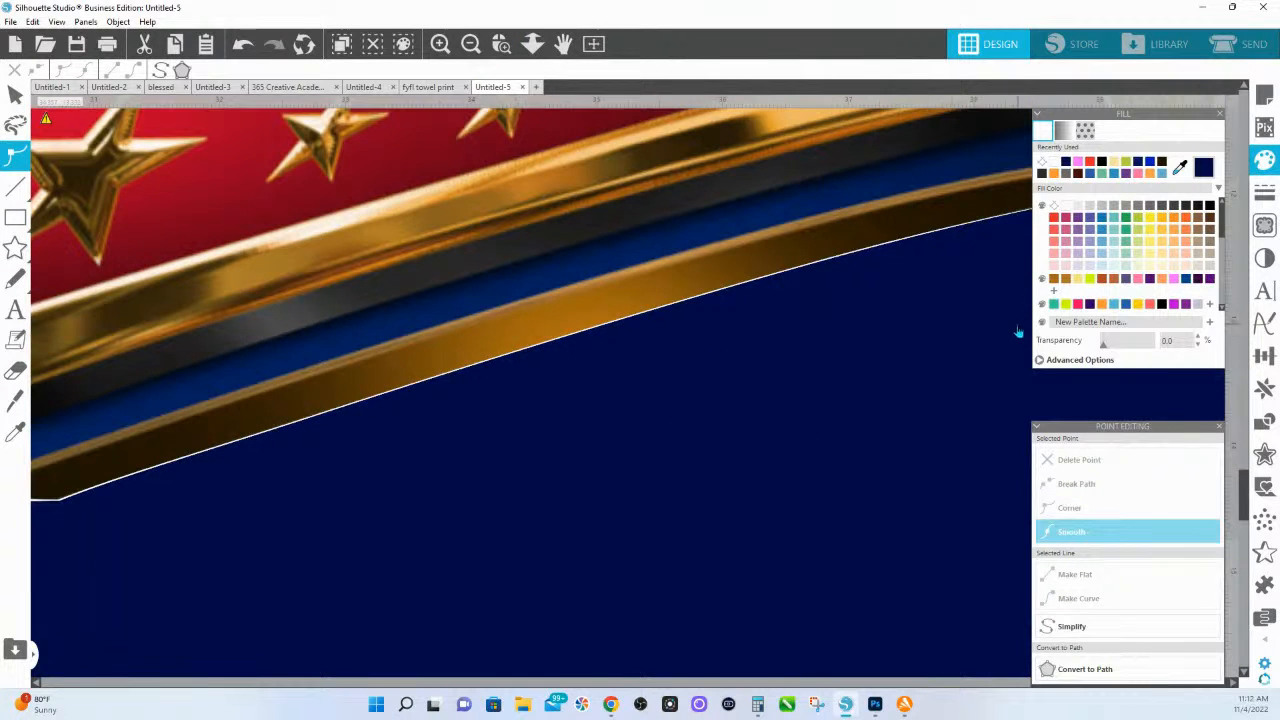
drag(943, 360, 89, 514)
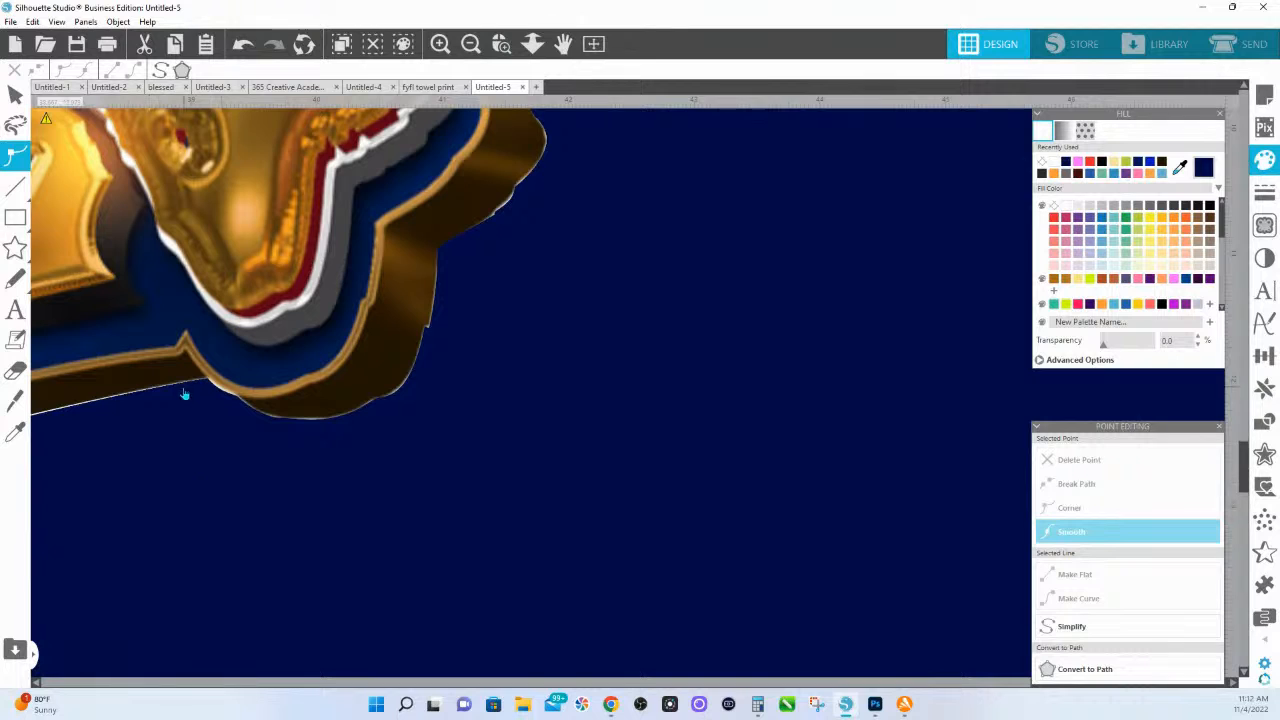
click(198, 383)
double_click(205, 389)
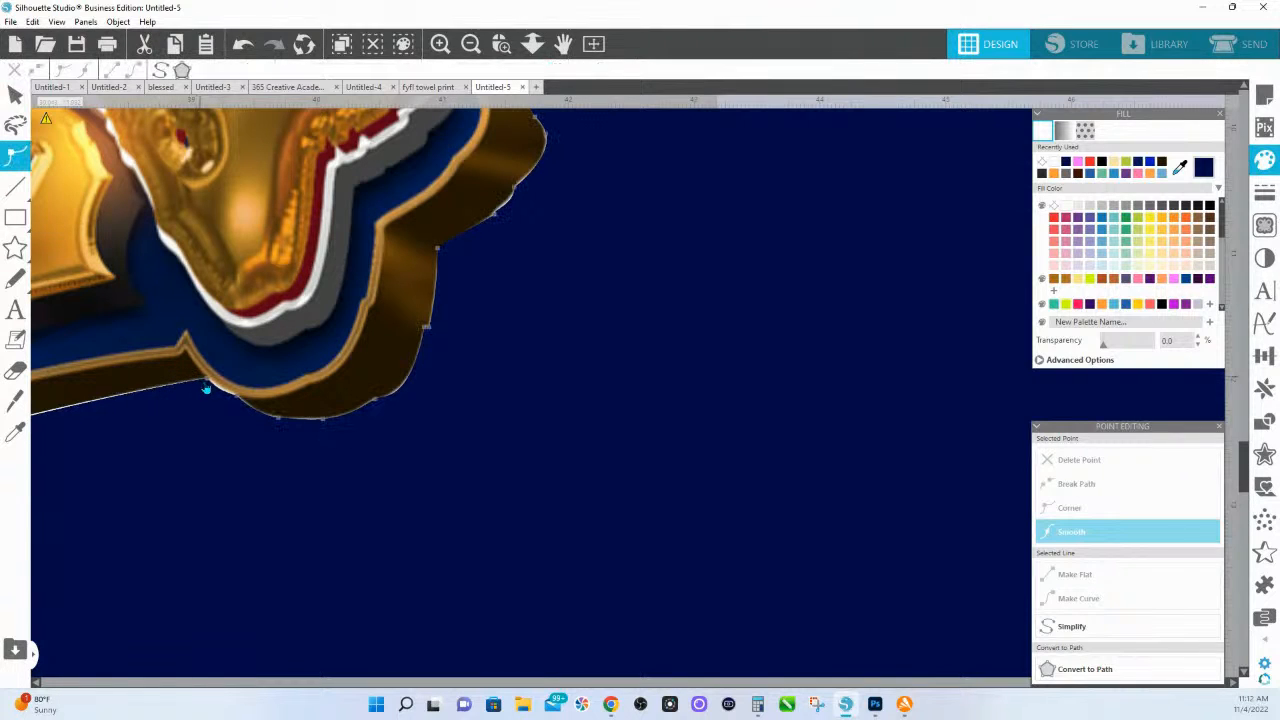
click(208, 383)
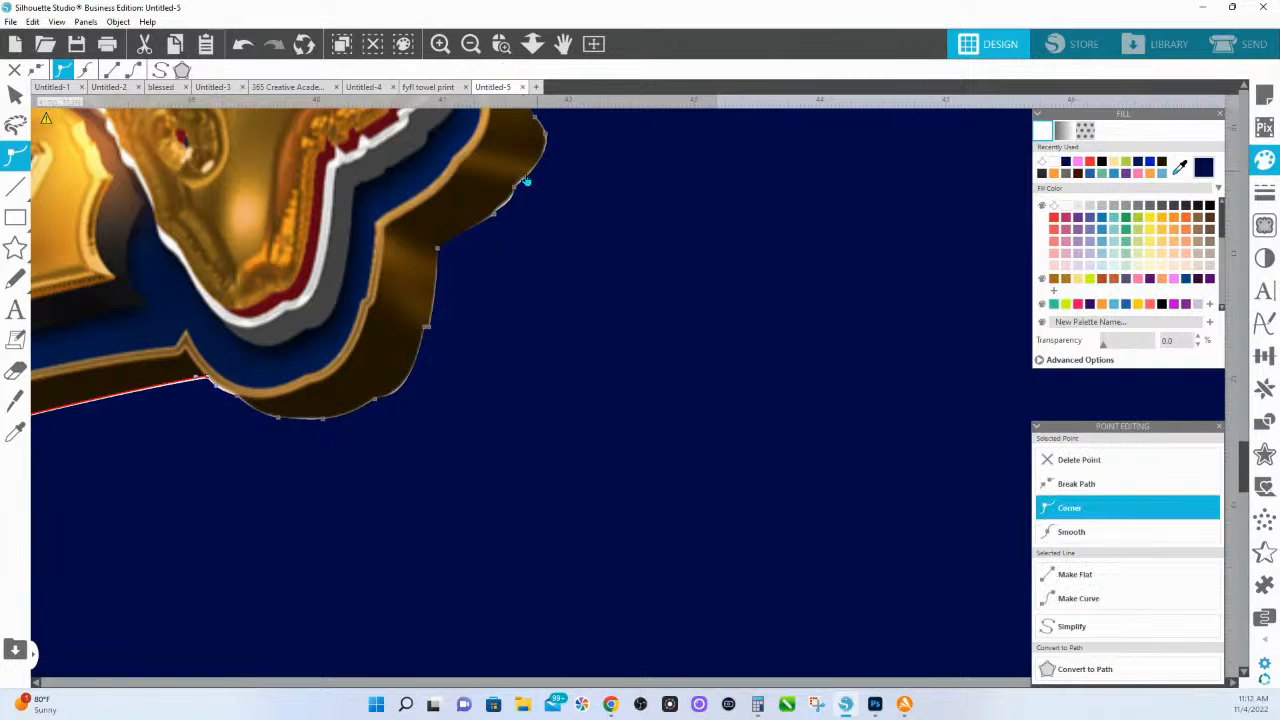
click(496, 216)
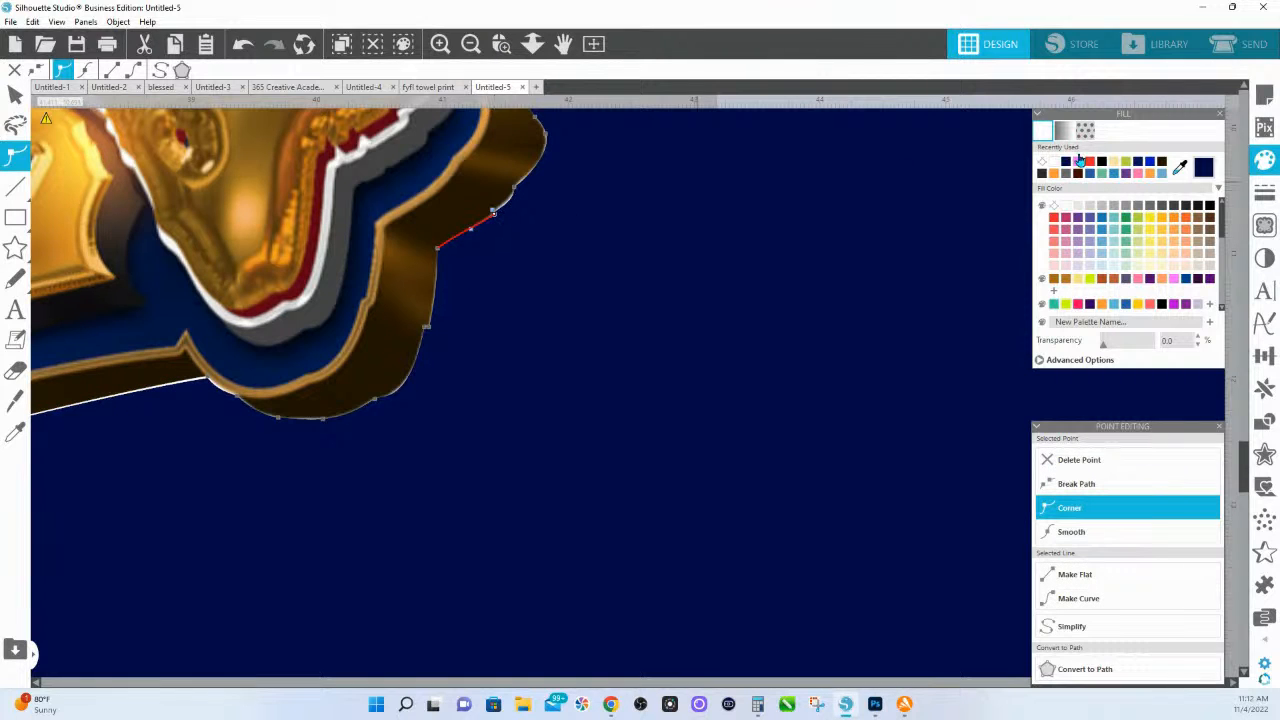
click(1078, 462)
click(517, 192)
- Smooth the groups of contour points around the rounded edges below and beside the cheerleader's skirt
click(533, 46)
drag(526, 303, 528, 234)
drag(663, 517, 403, 350)
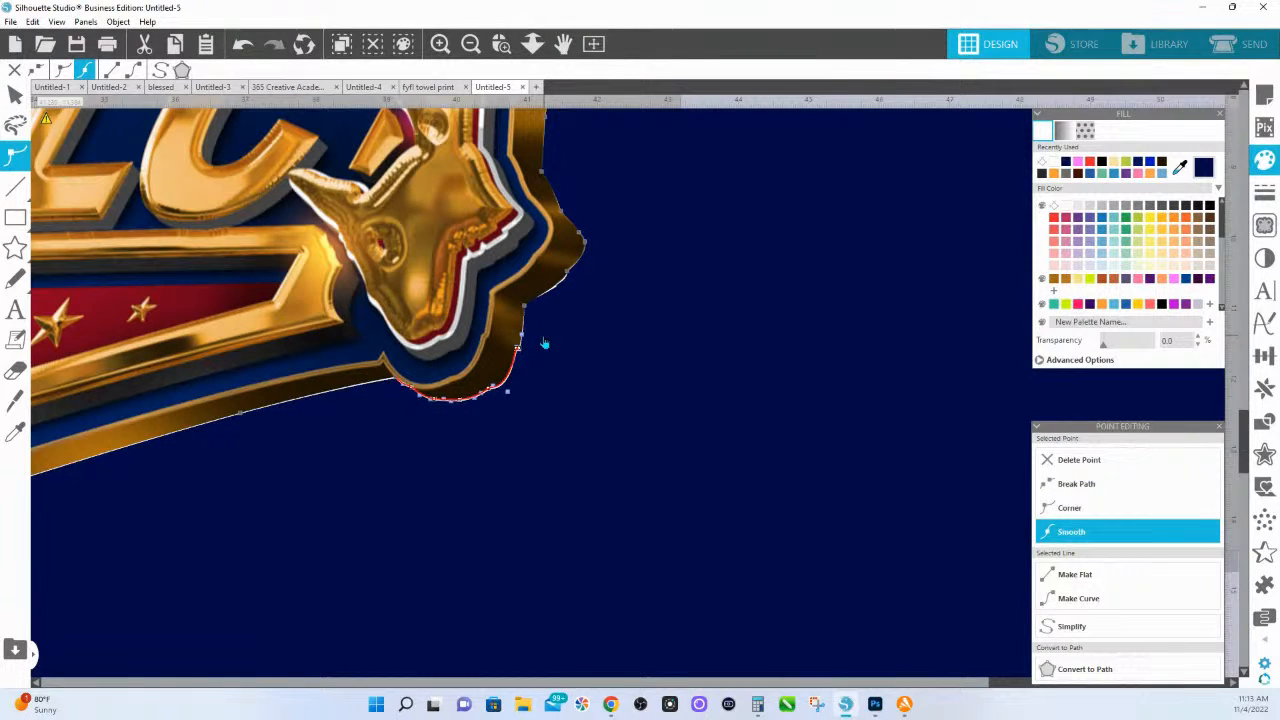
drag(769, 348, 535, 139)
drag(780, 331, 519, 117)
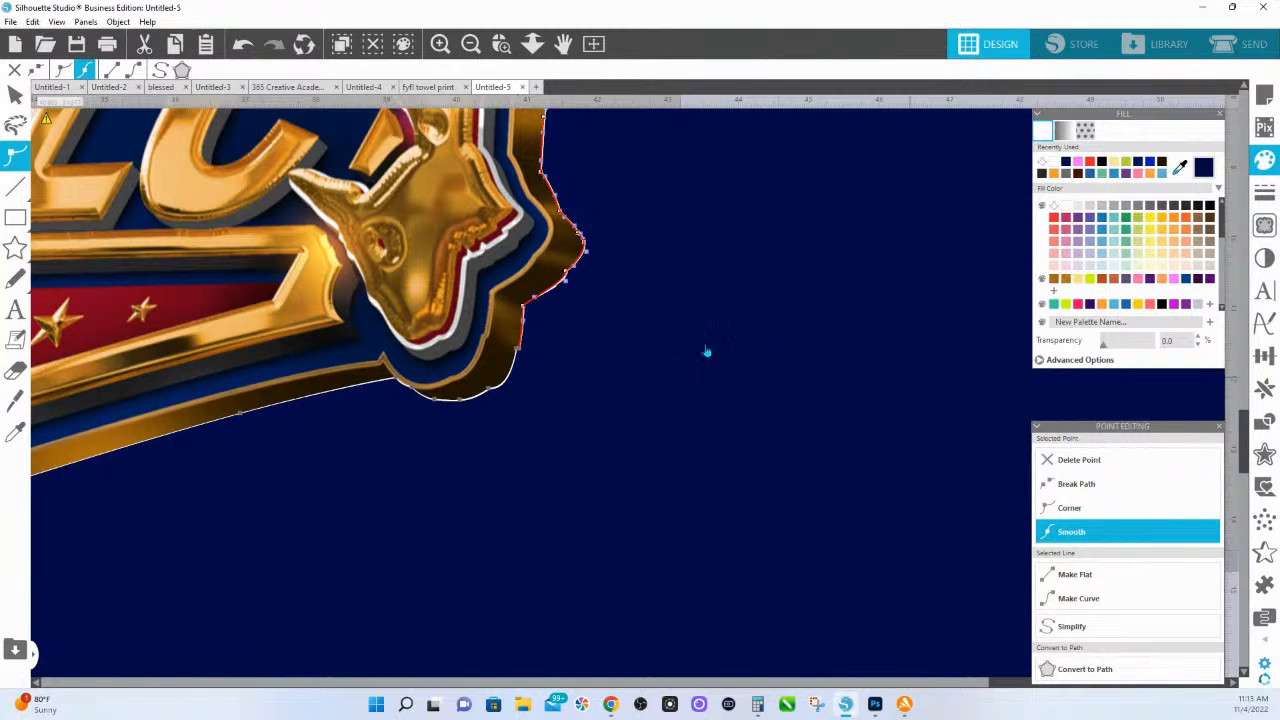
click(703, 349)
- Reopen the contour for point editing beside the cheerleader's waist, add a point on the outer curve and pull it slightly inward
scroll(660, 274, up, 1)
drag(661, 274, 609, 613)
click(444, 467)
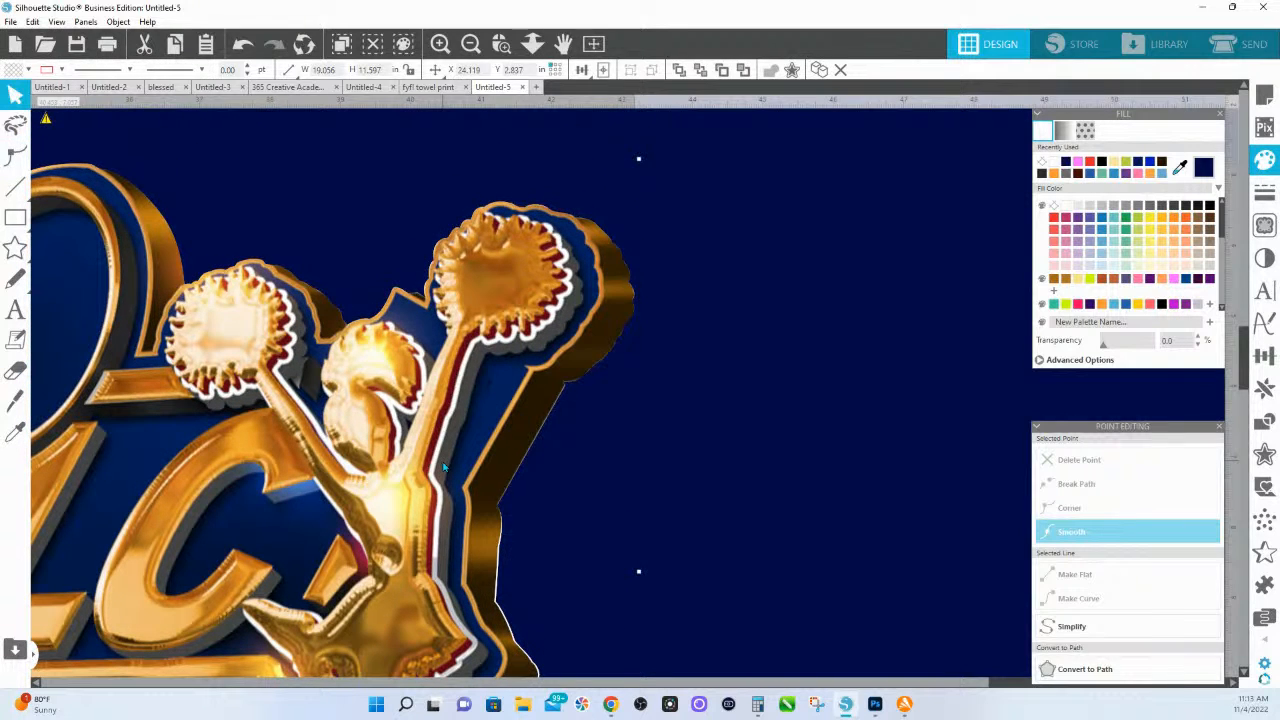
double_click(444, 467)
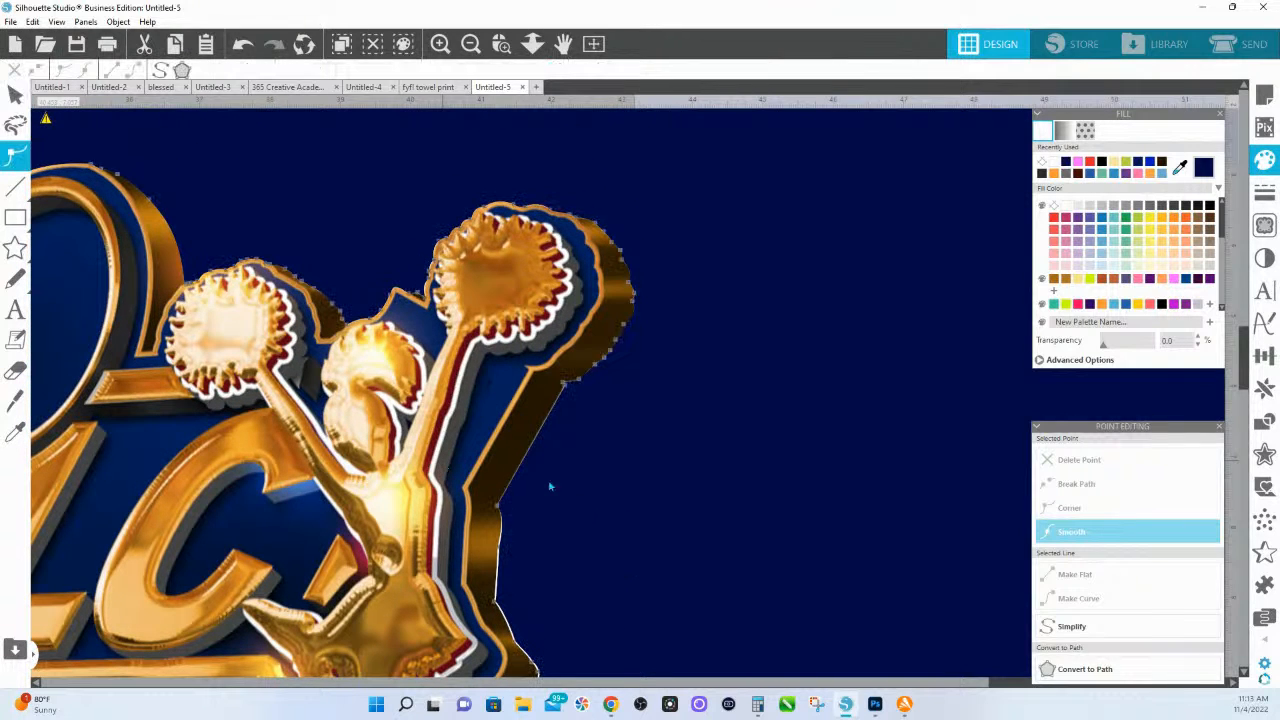
click(500, 511)
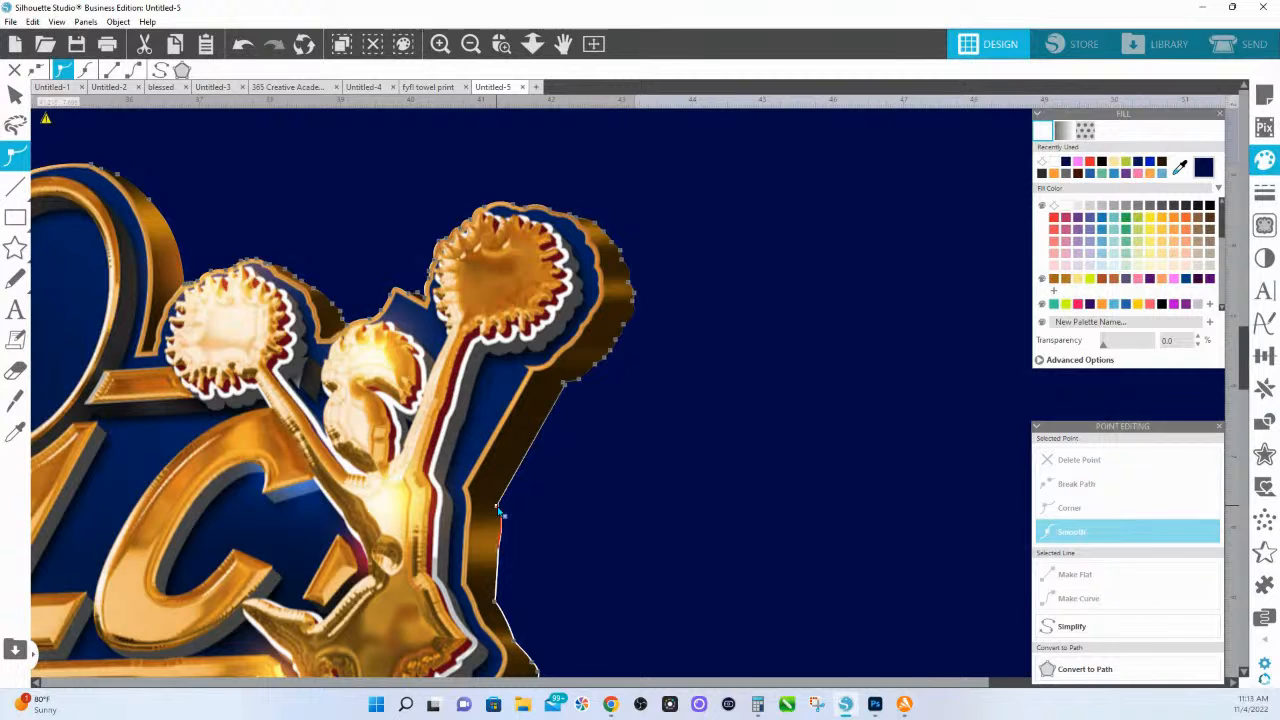
click(502, 552)
drag(502, 551, 498, 547)
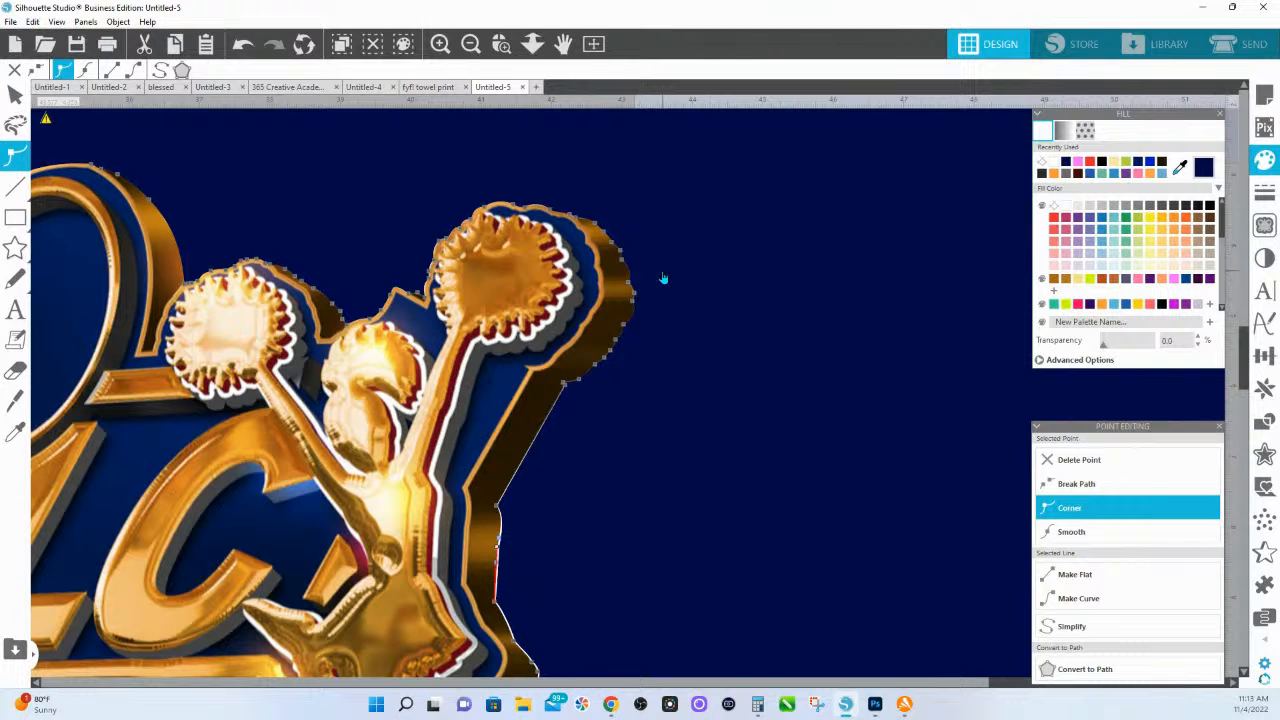
- Smooth the contour points around the right pom-pom's outer edge and where it meets the raised arm, checking the point at its top
drag(802, 436, 583, 208)
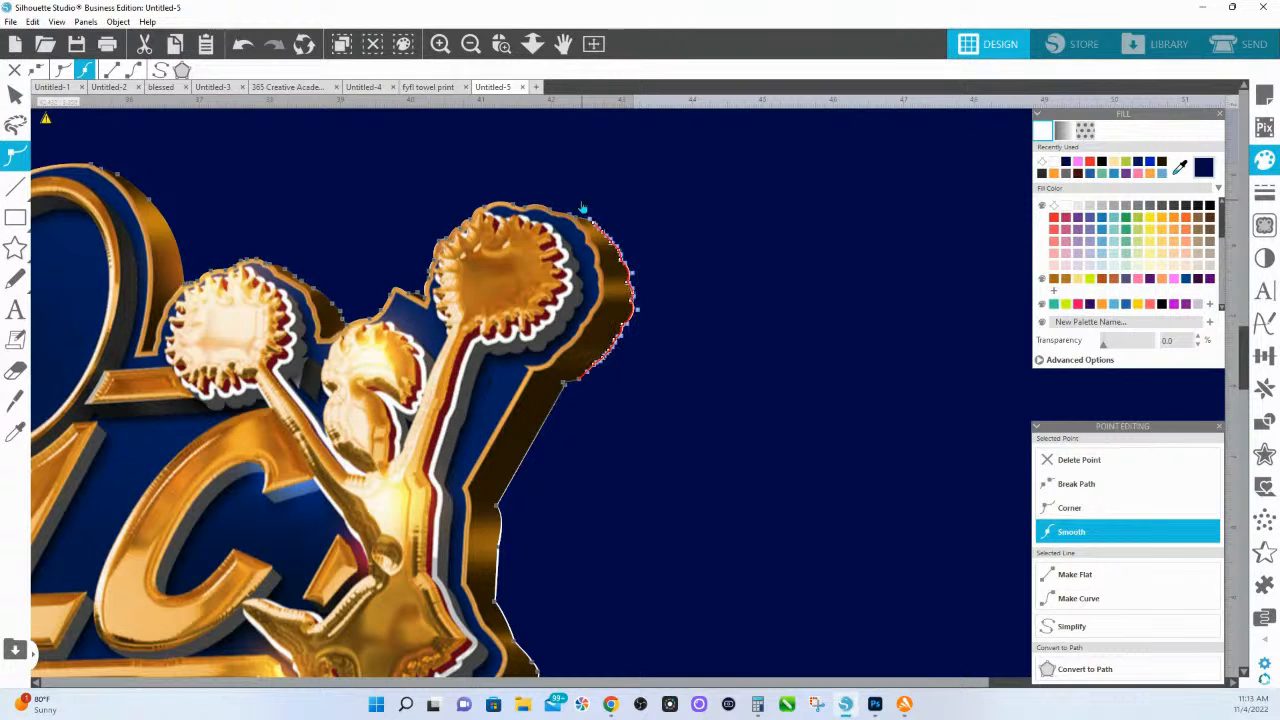
drag(537, 359, 602, 404)
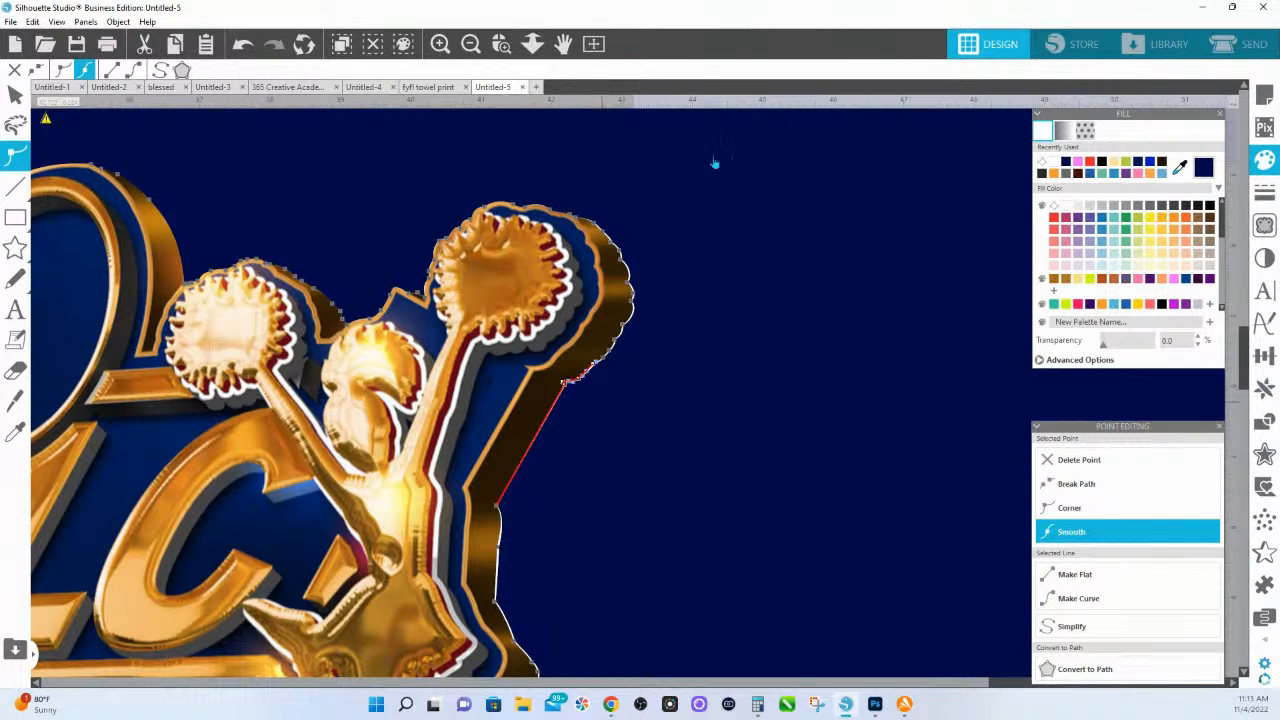
click(671, 255)
drag(670, 294, 747, 354)
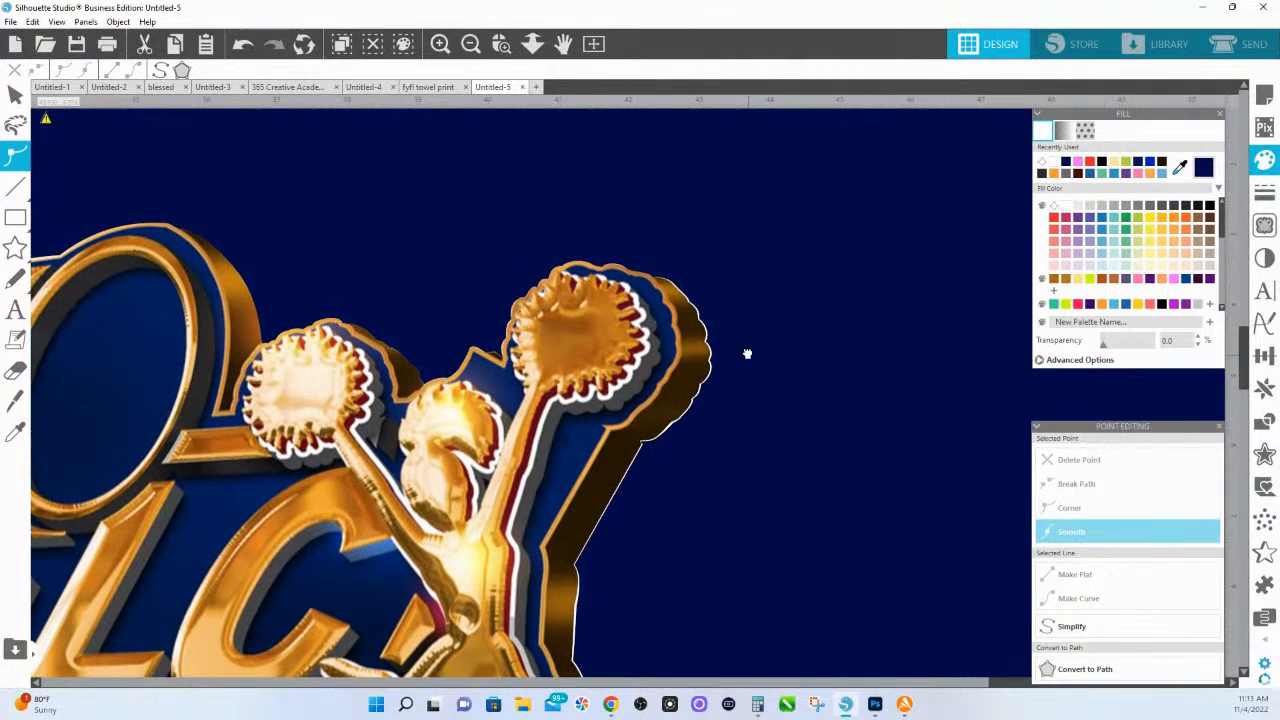
double_click(670, 327)
double_click(670, 327)
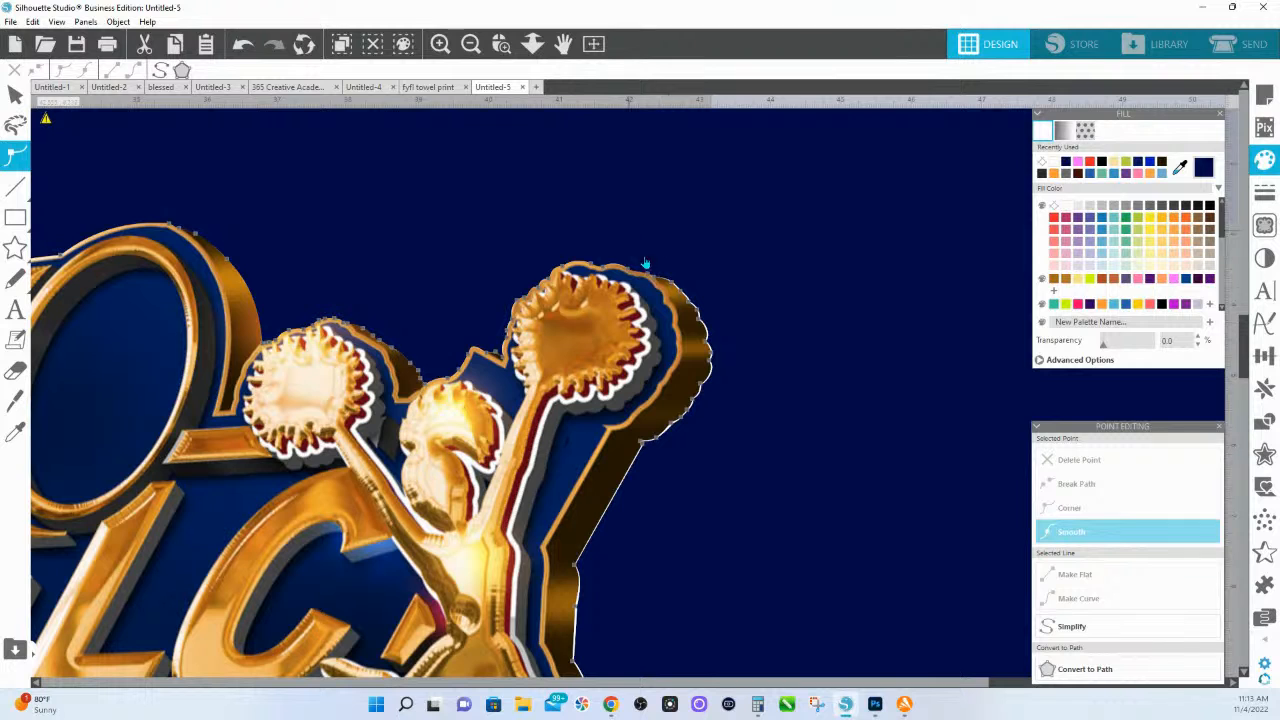
click(660, 291)
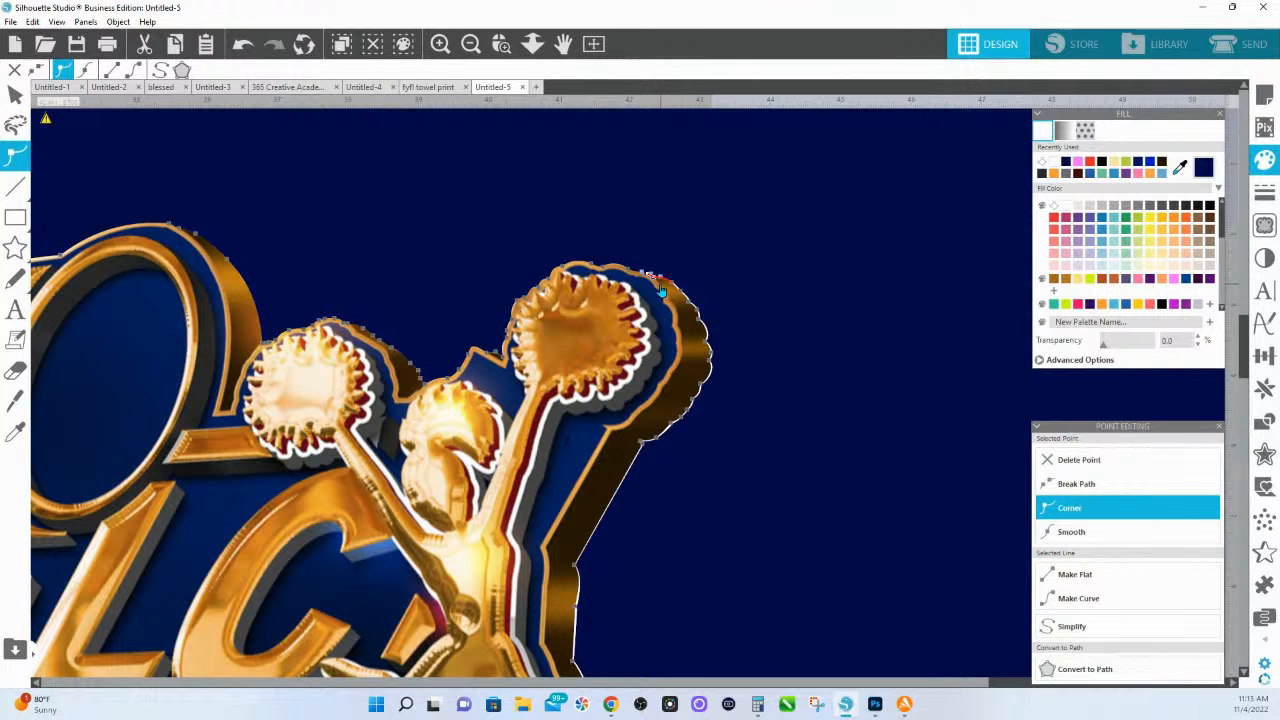
click(500, 256)
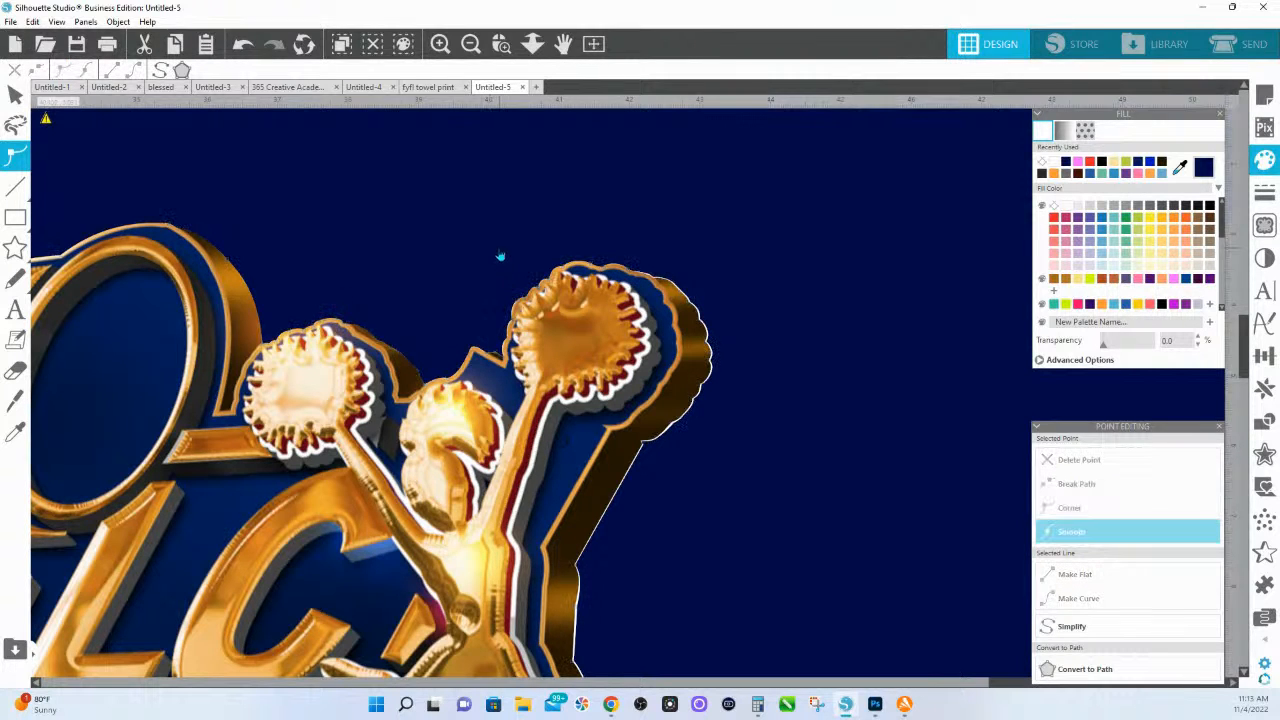
- Smooth the contour points across the left pom-pom's top and outer slope and along the inner edge of the right pom-pom
double_click(395, 378)
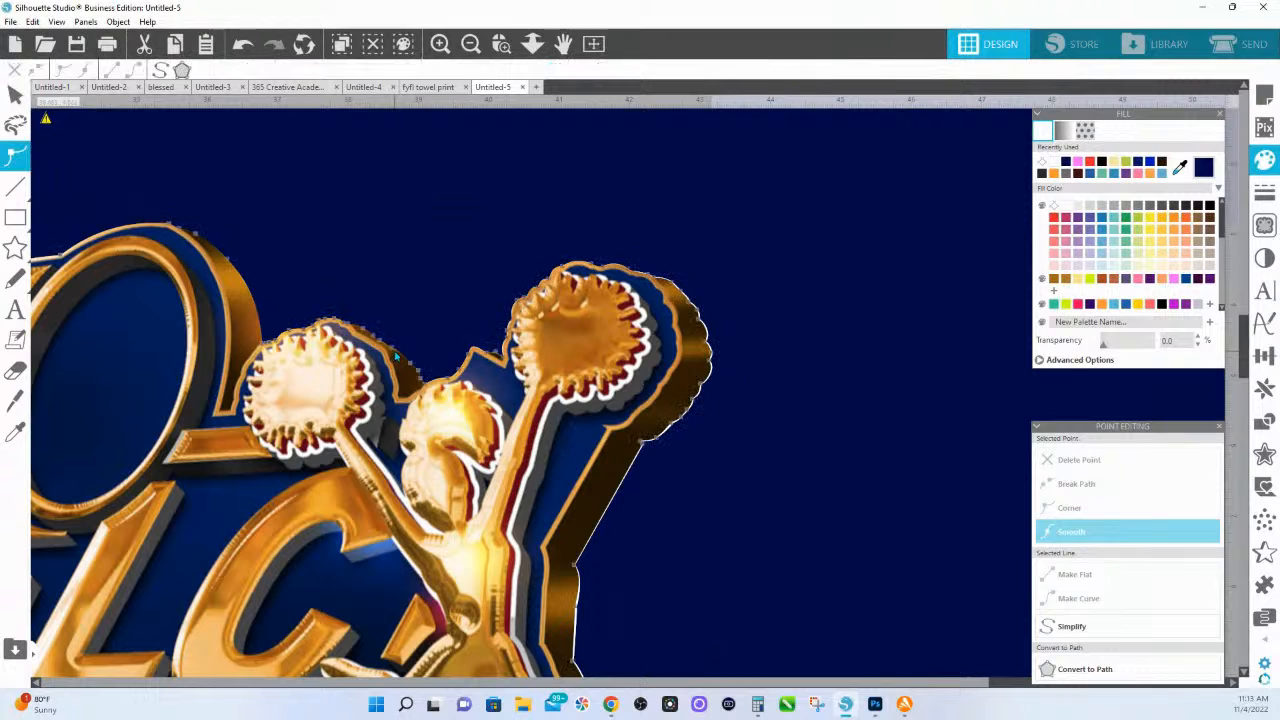
drag(387, 308, 423, 397)
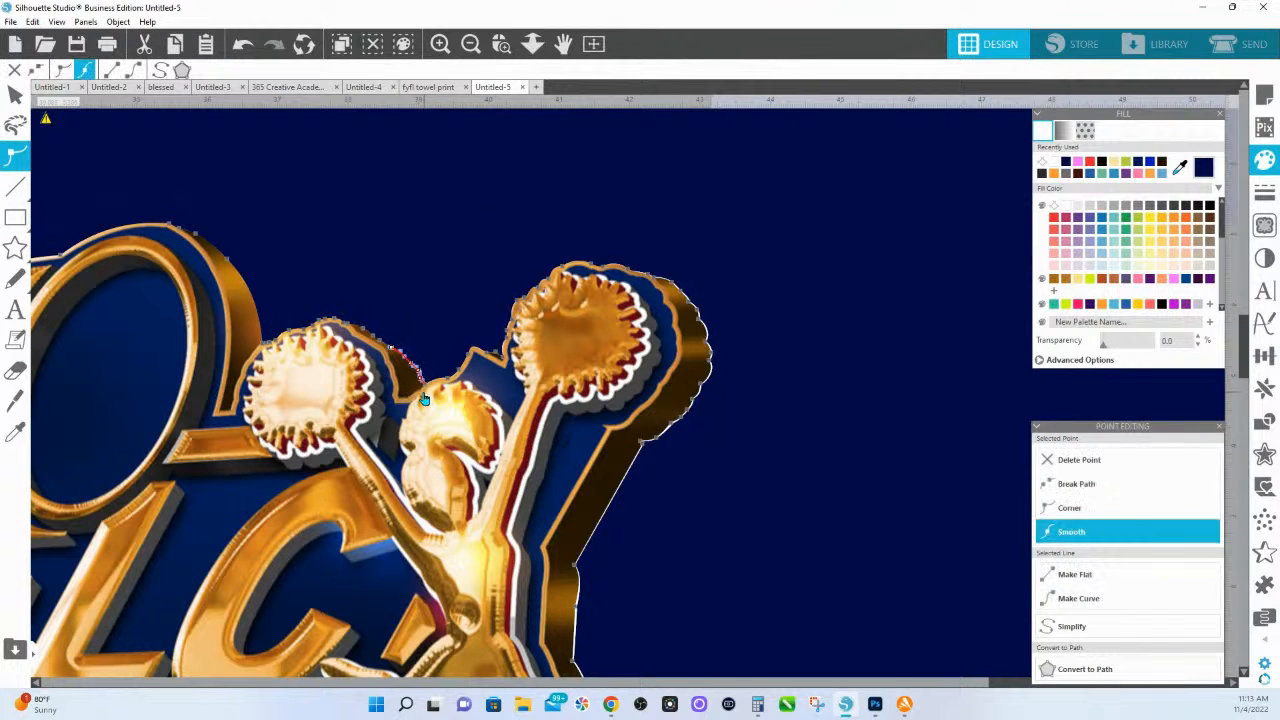
drag(397, 316, 437, 414)
key(Delete)
drag(317, 286, 372, 350)
drag(213, 296, 399, 390)
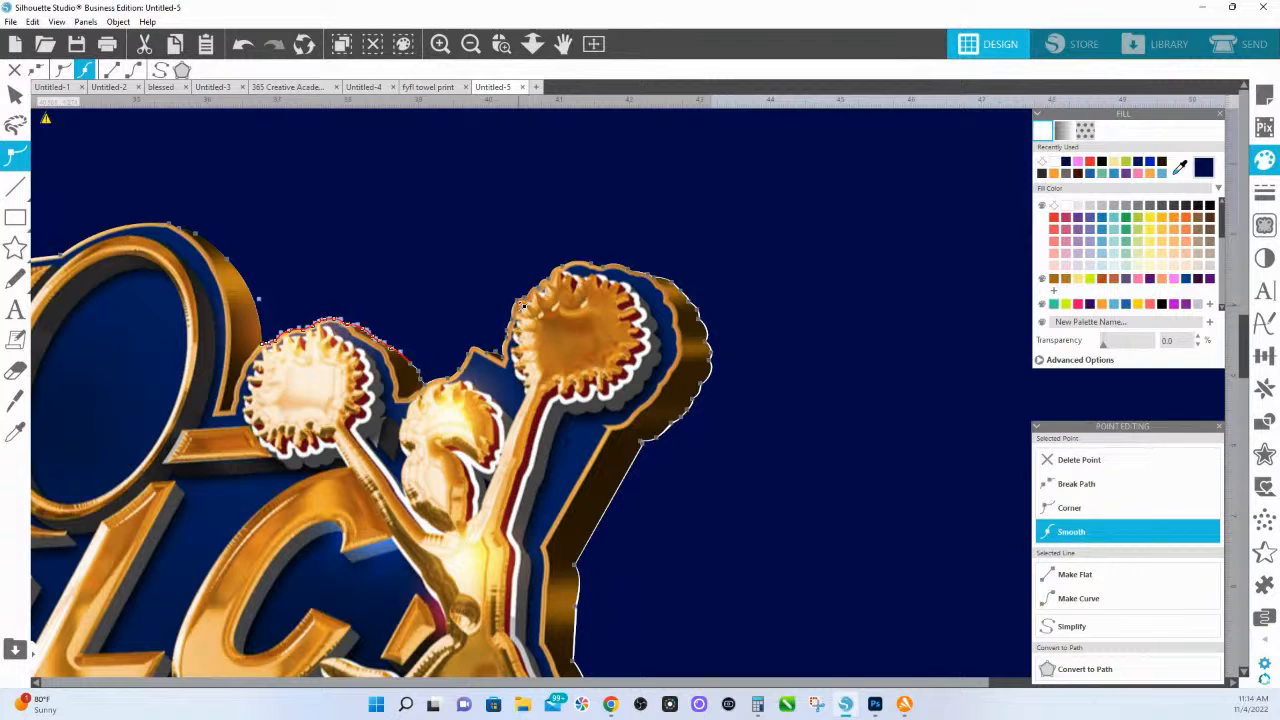
drag(494, 272, 535, 338)
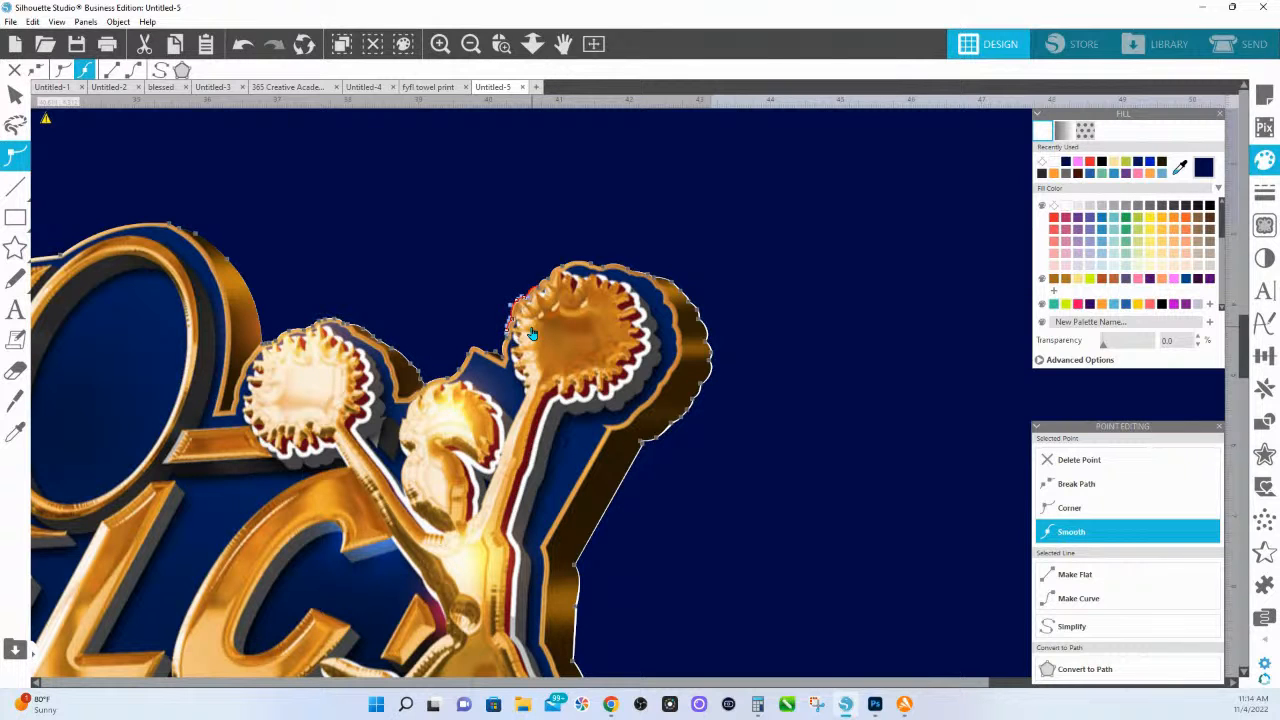
- Delete the selected contour point beside the right pom-pom and check the contour along the megaphone and the logo's outer left side
key(Delete)
key(space)
drag(476, 293, 960, 431)
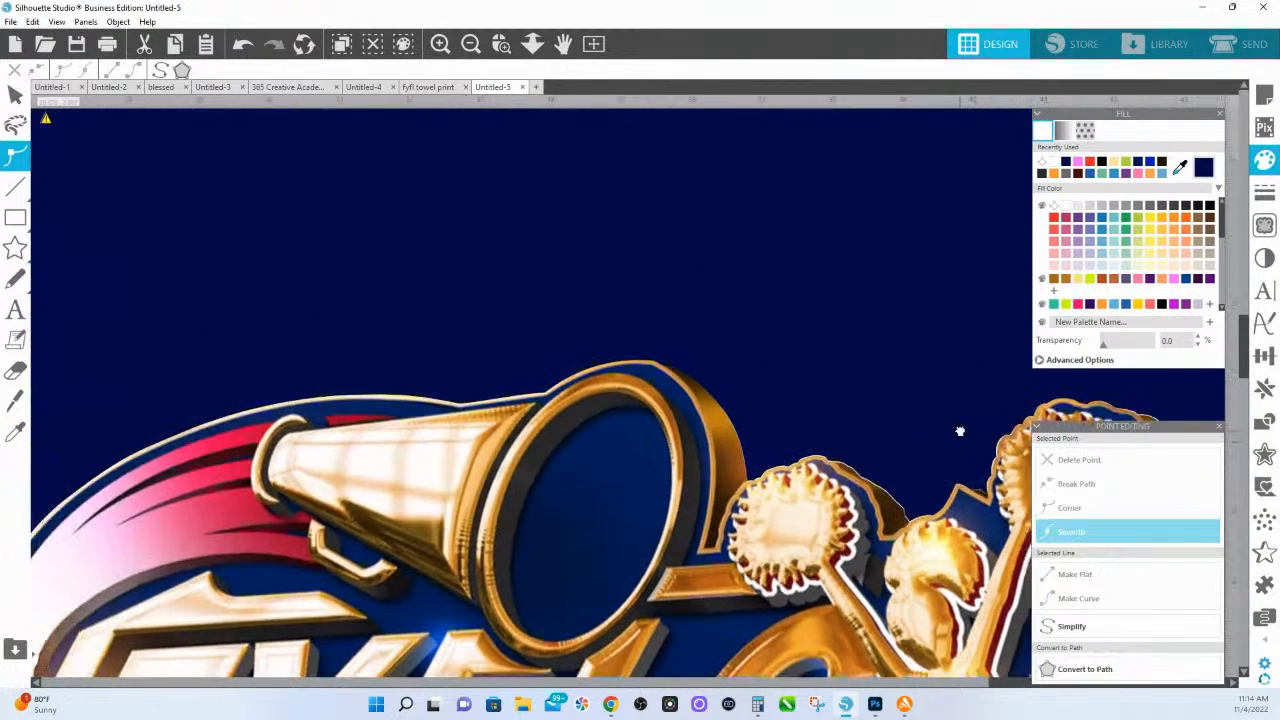
double_click(701, 476)
double_click(703, 477)
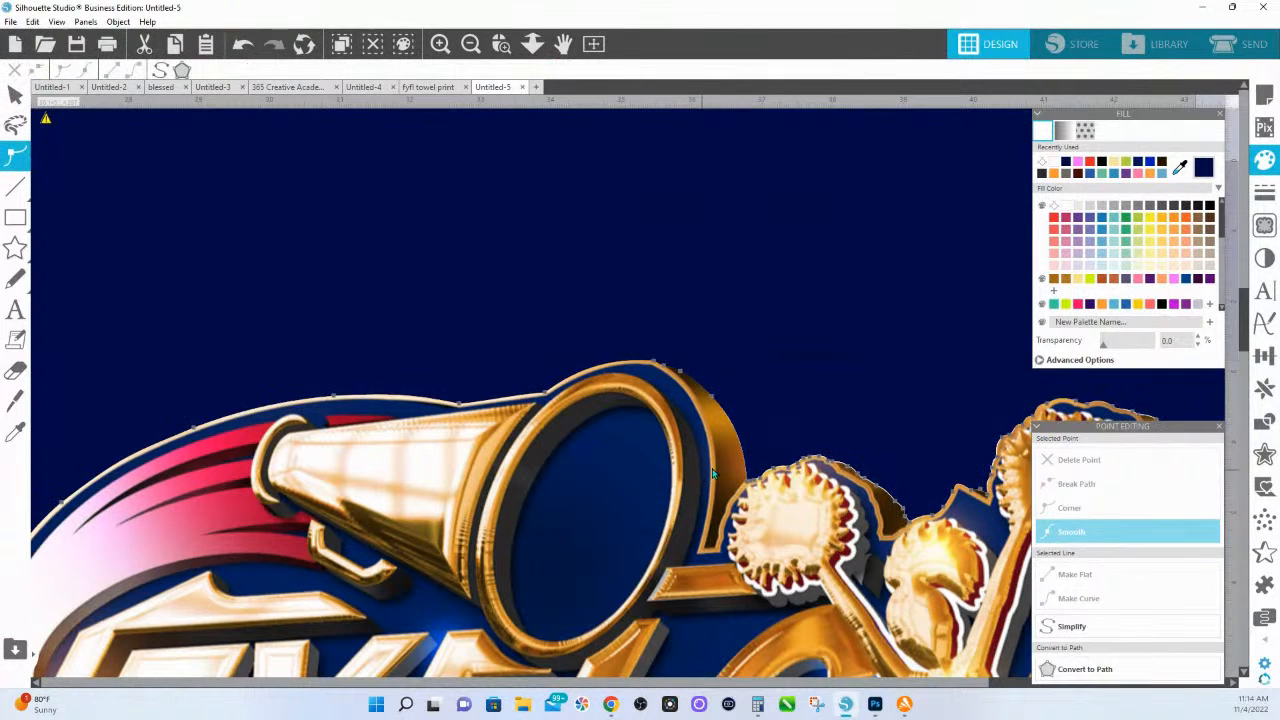
key(space)
drag(279, 535, 773, 246)
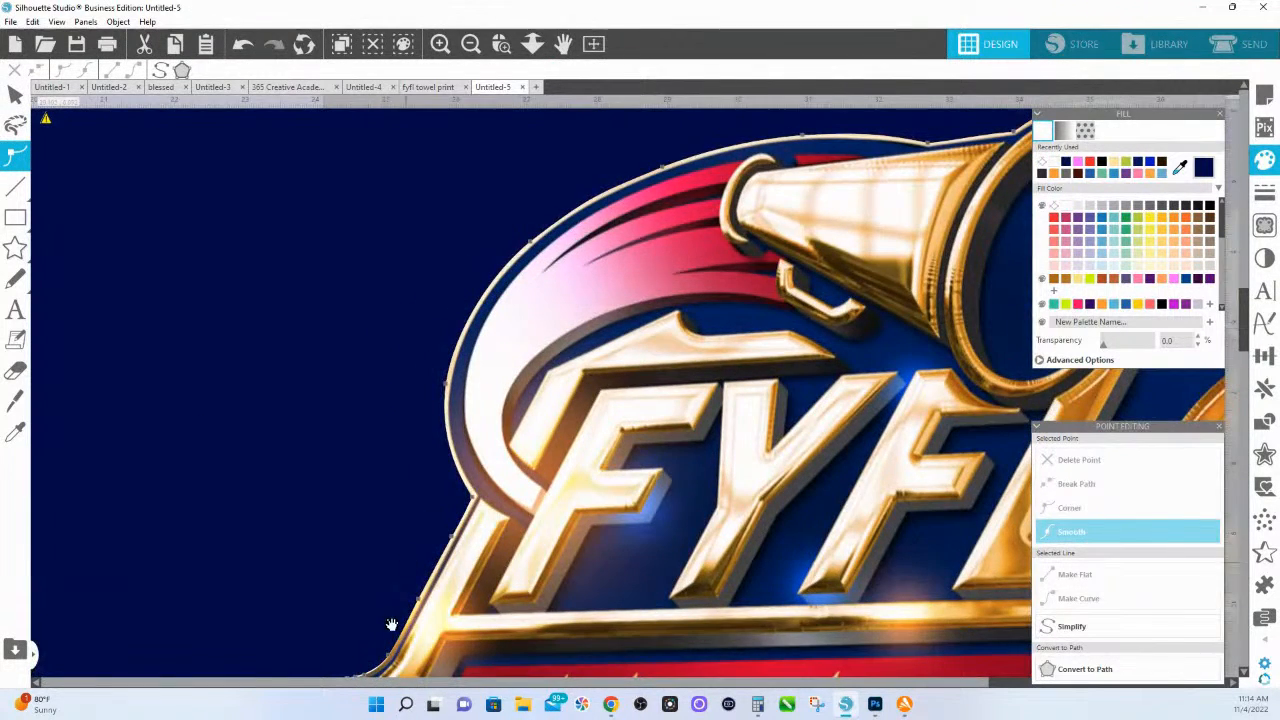
drag(392, 625, 446, 440)
- Move the reworked logo up off its white backing shape and delete that white shape
click(532, 44)
drag(536, 130, 526, 303)
drag(724, 408, 711, 307)
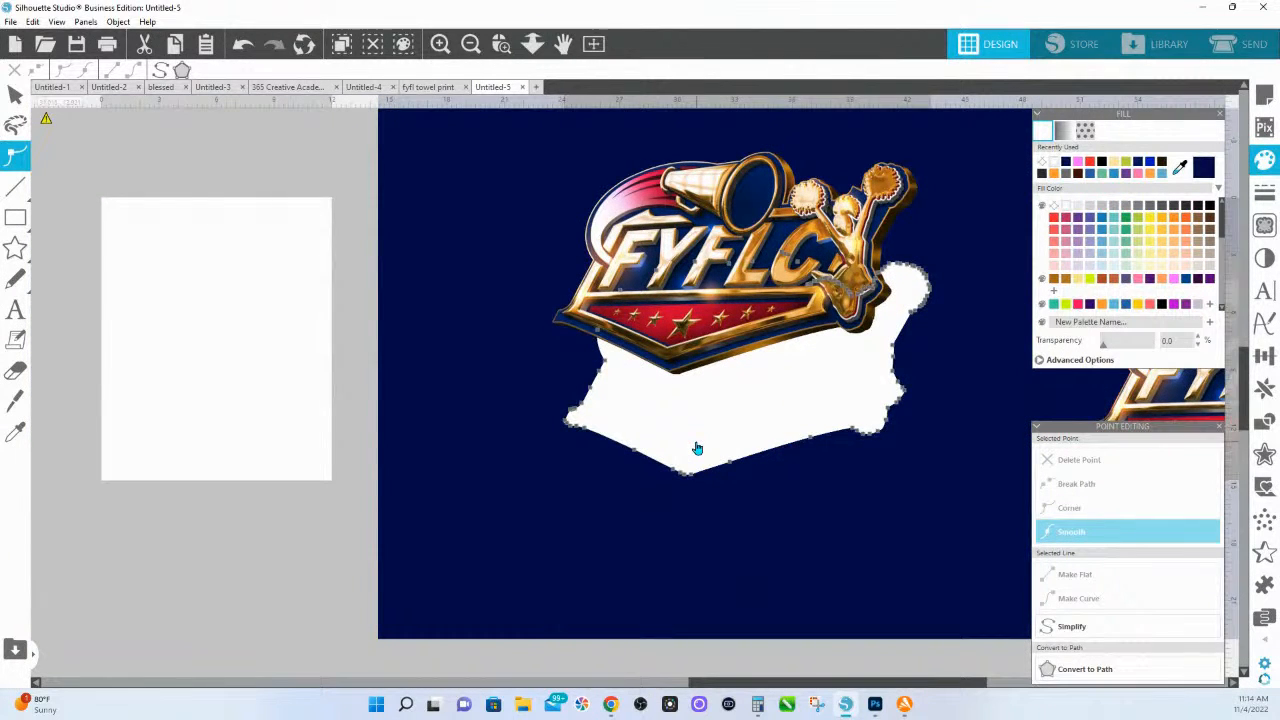
click(752, 596)
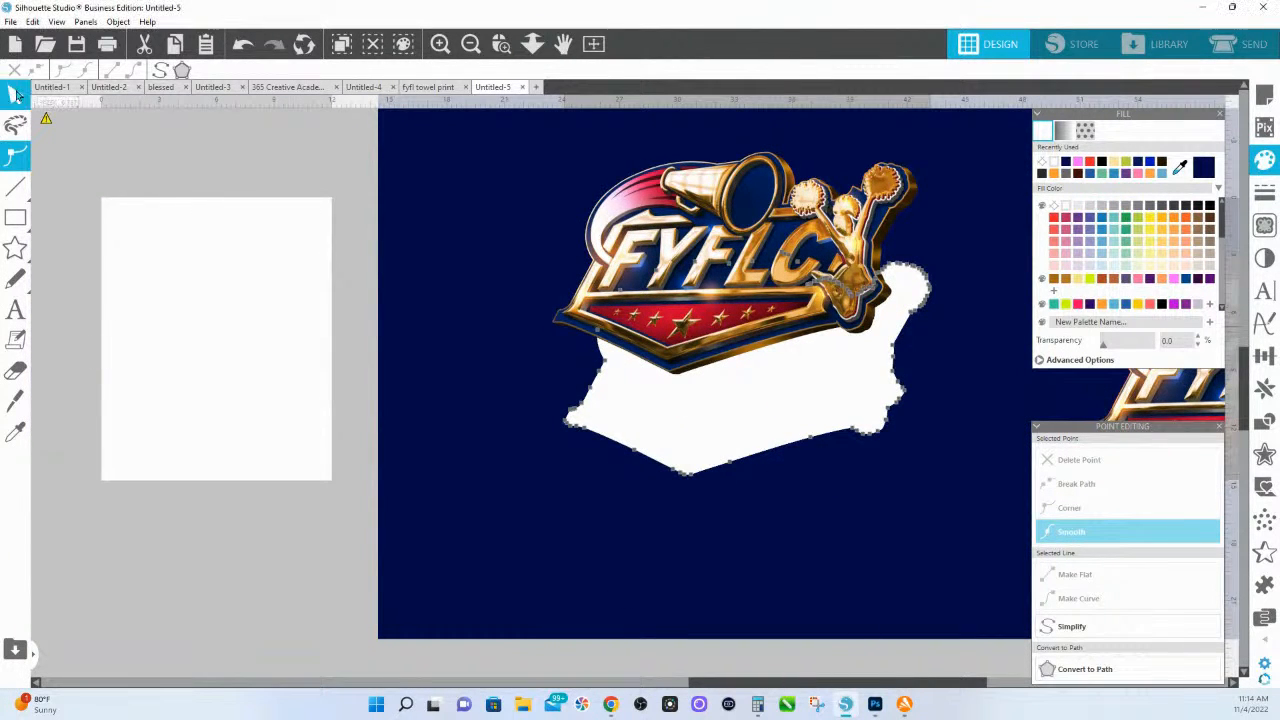
click(737, 423)
key(Delete)
- Place a white-filled copy of the logo's shape directly behind the logo
click(765, 316)
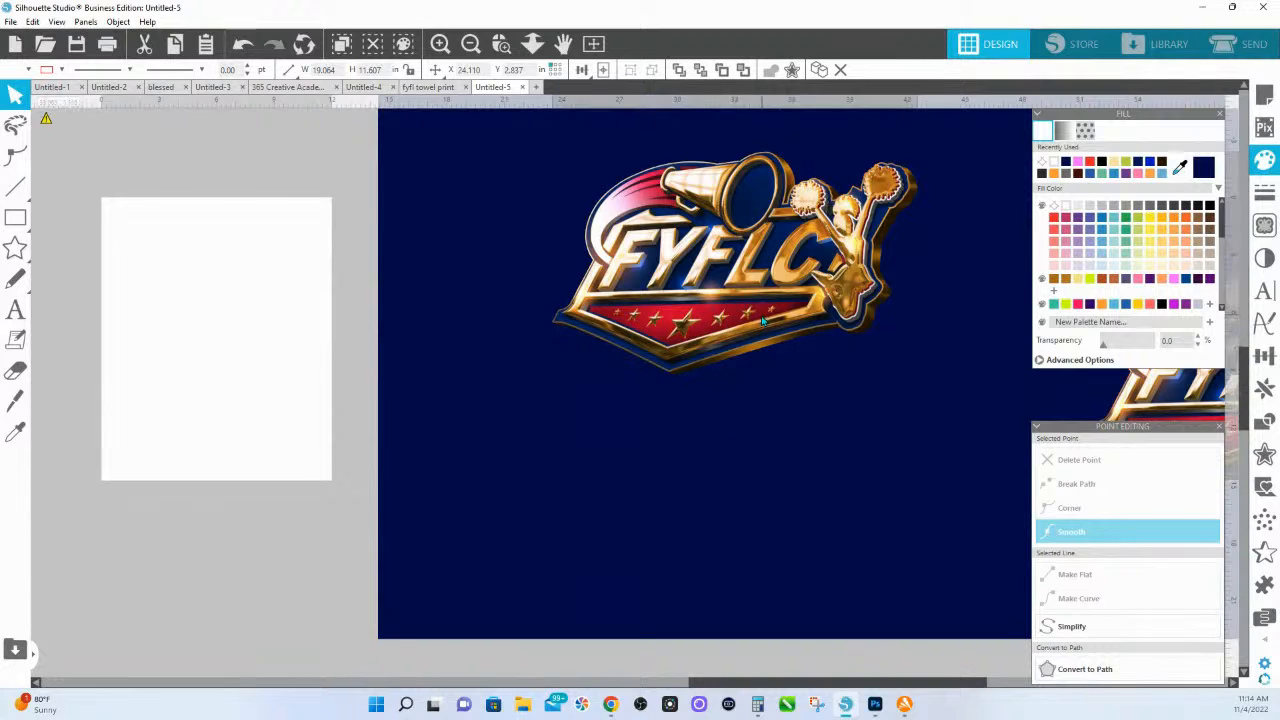
key(i)
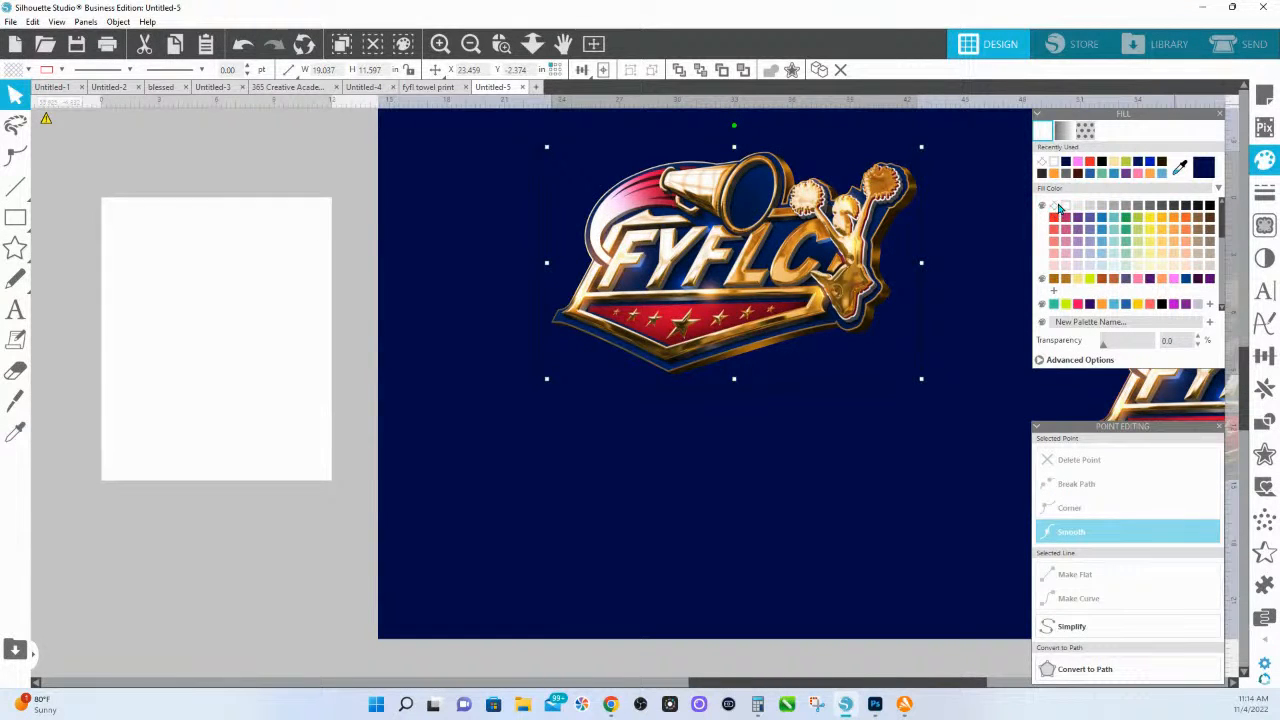
click(1064, 207)
key(ctrl+z)
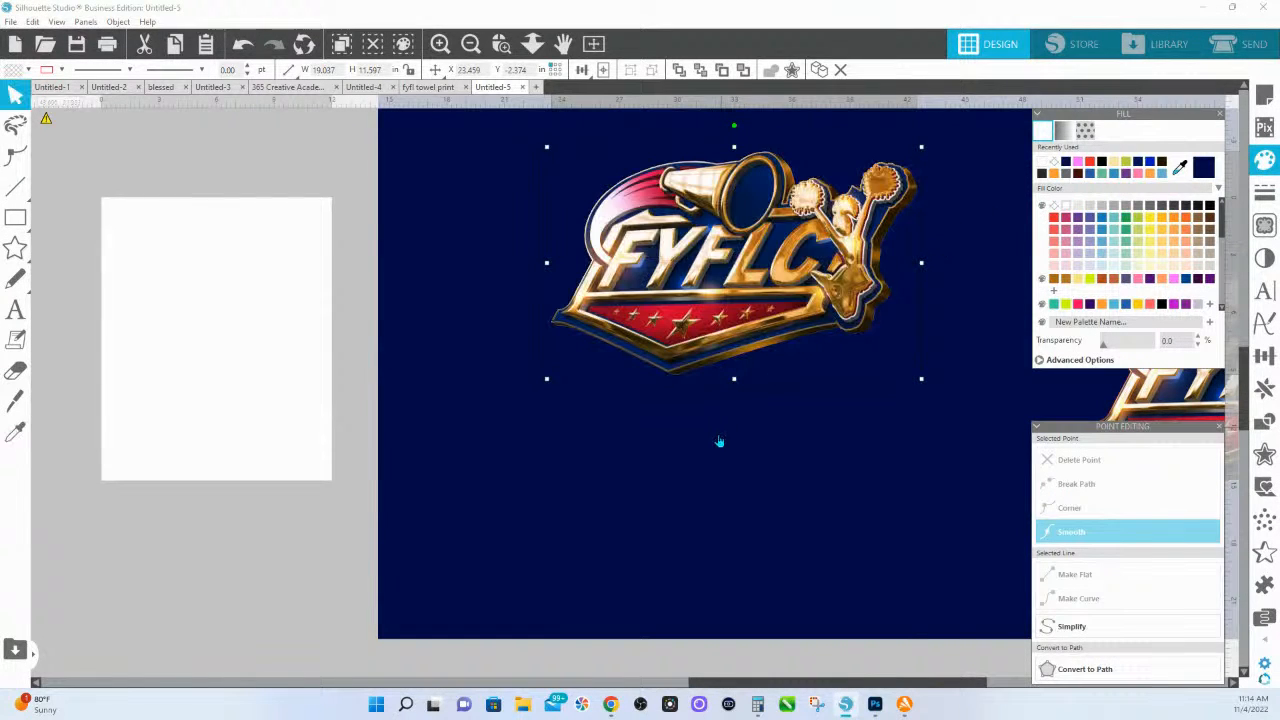
- Open the logo's contour for point editing and smooth the points at its bottom tip and beside its lower left corner
click(501, 43)
drag(905, 427, 906, 432)
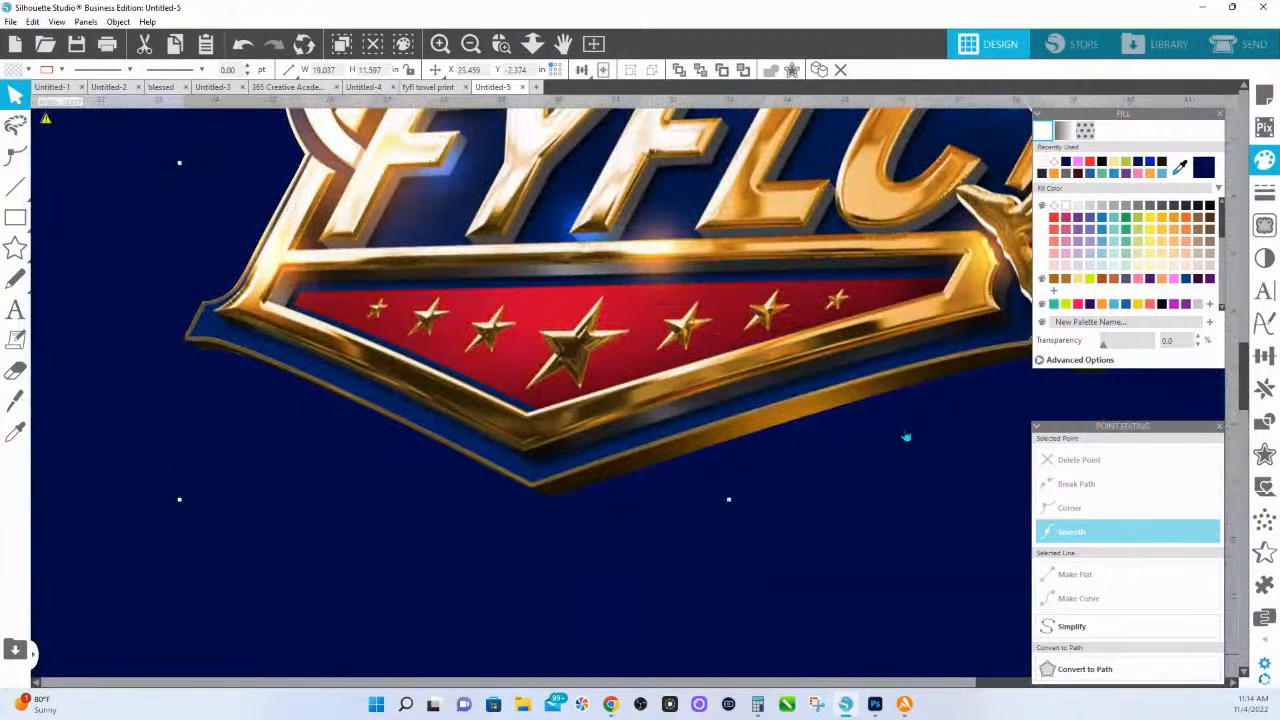
click(573, 501)
click(565, 500)
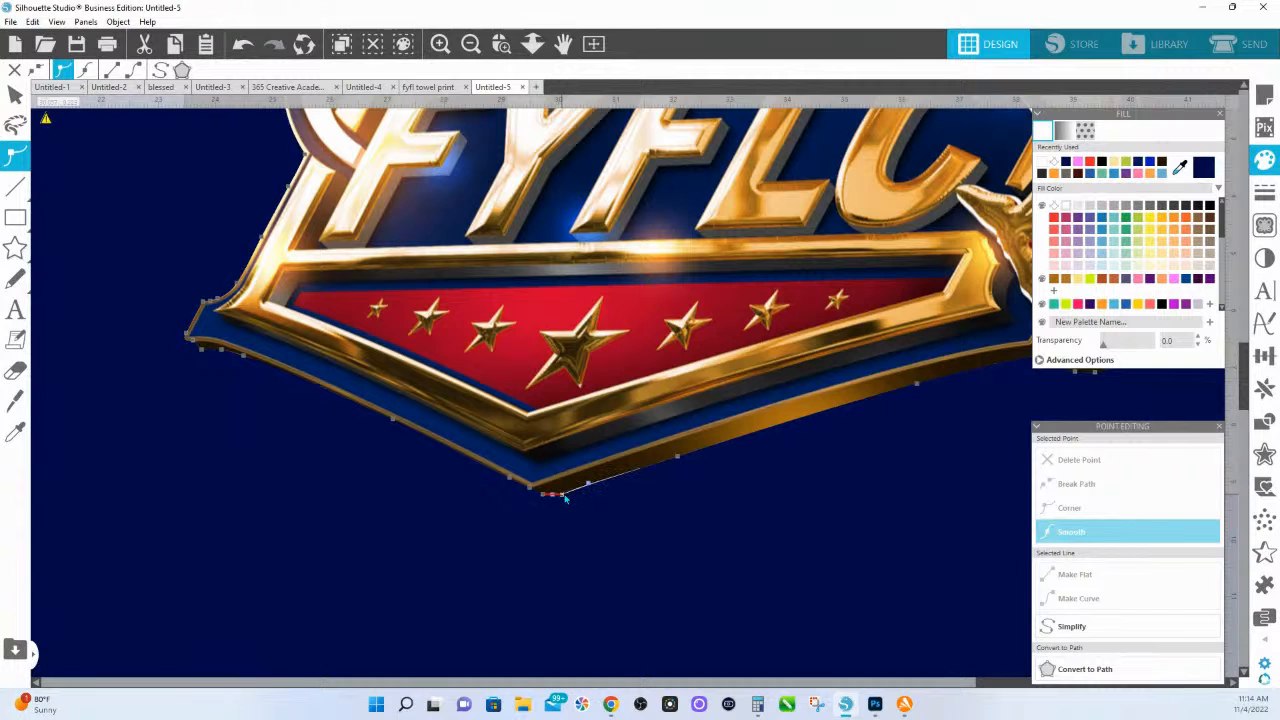
click(244, 357)
click(245, 363)
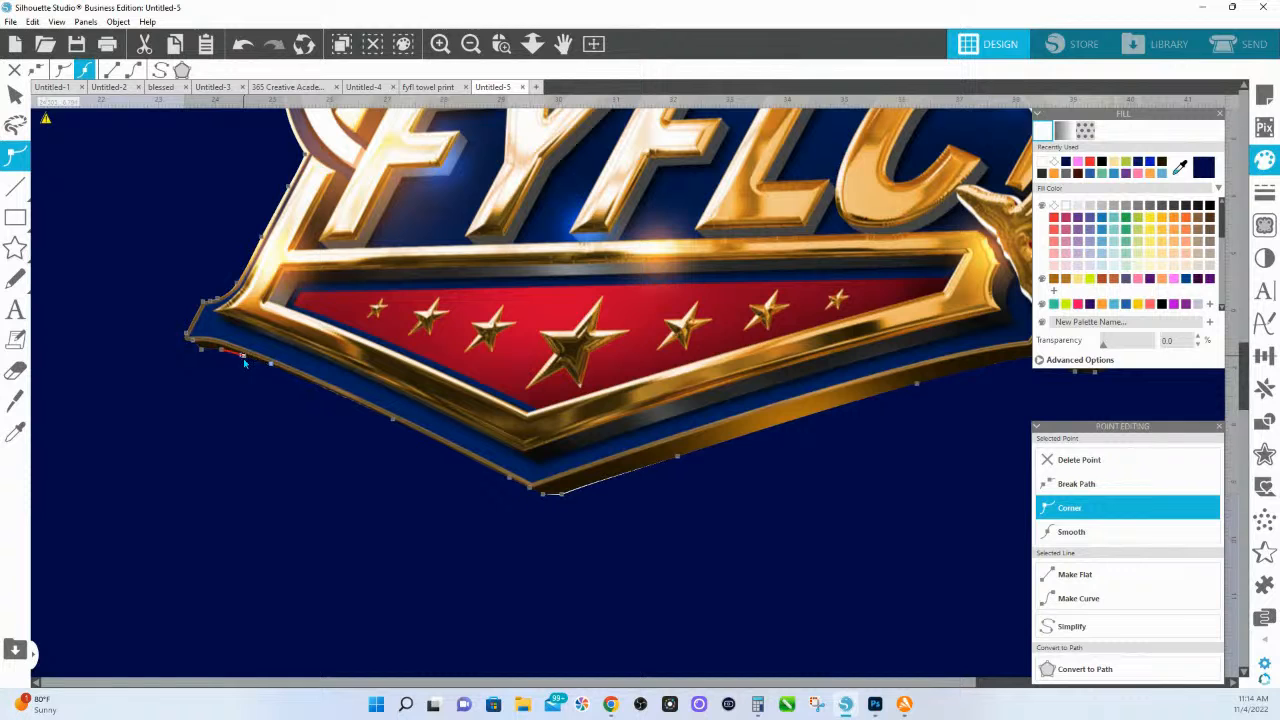
- Delete a contour point beside the cheerleader's skirt and smooth the neighbouring point on the outer bulge
drag(916, 478, 447, 476)
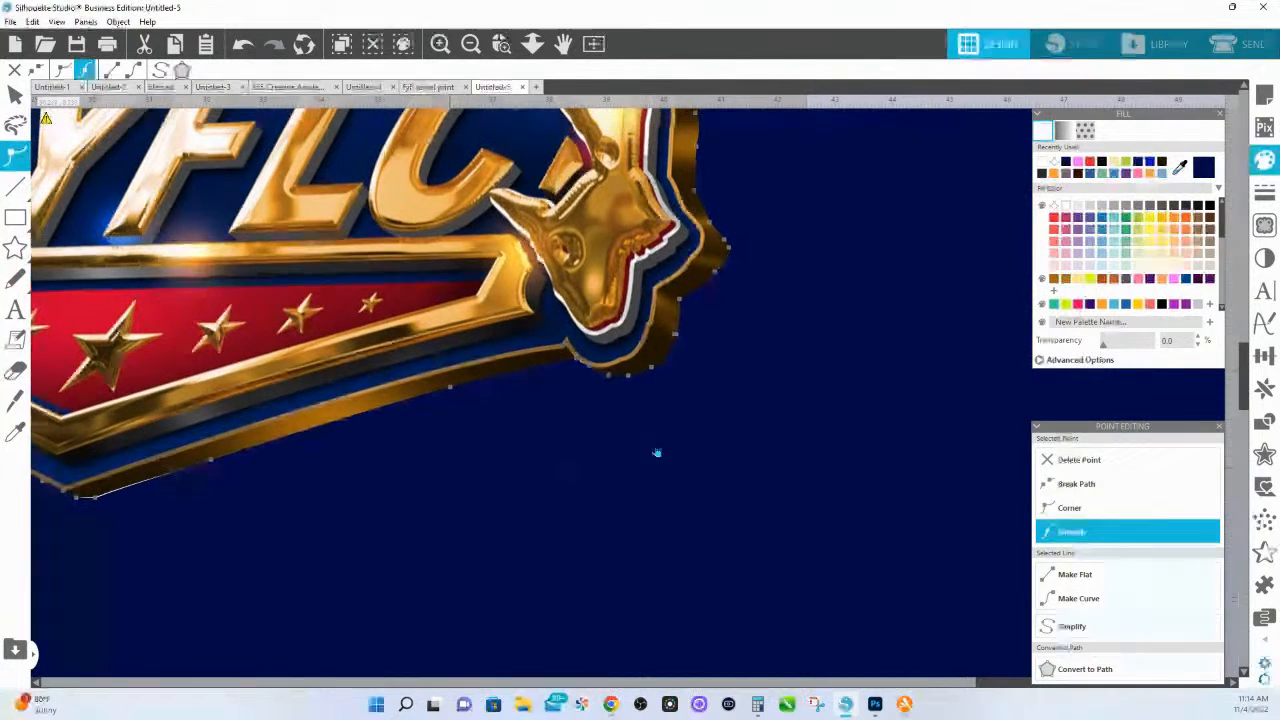
click(685, 440)
click(655, 357)
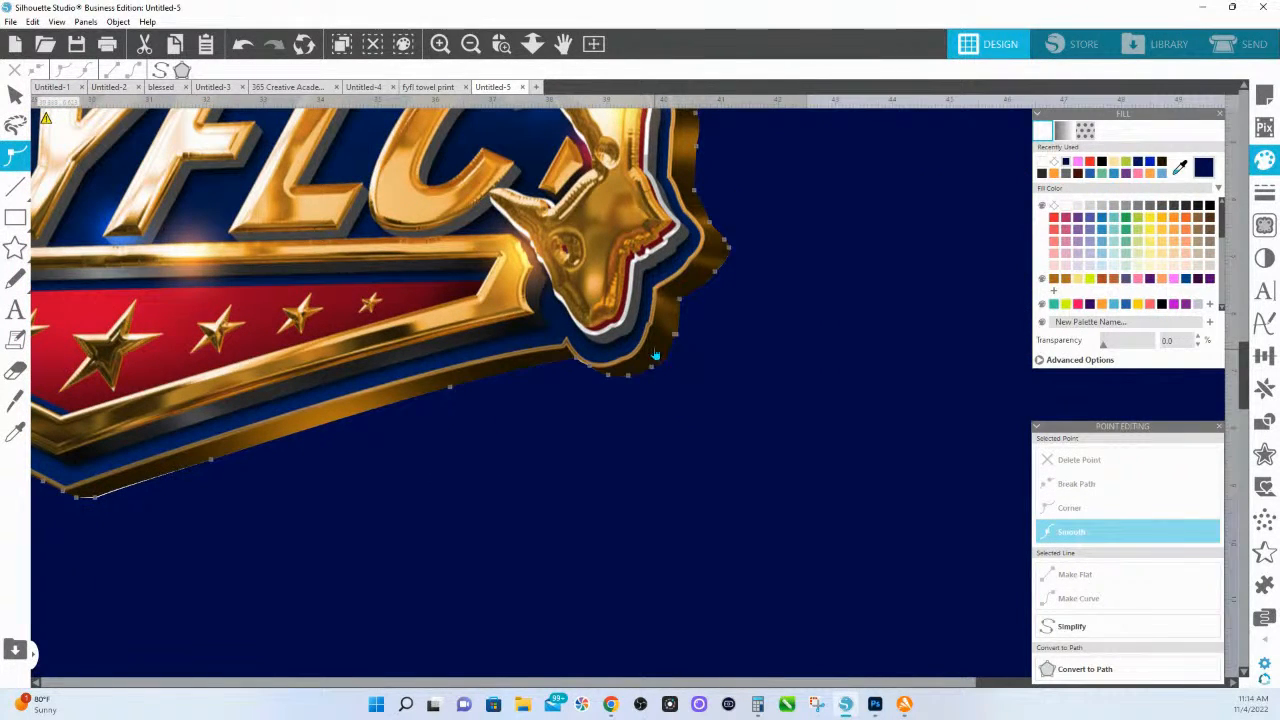
click(677, 336)
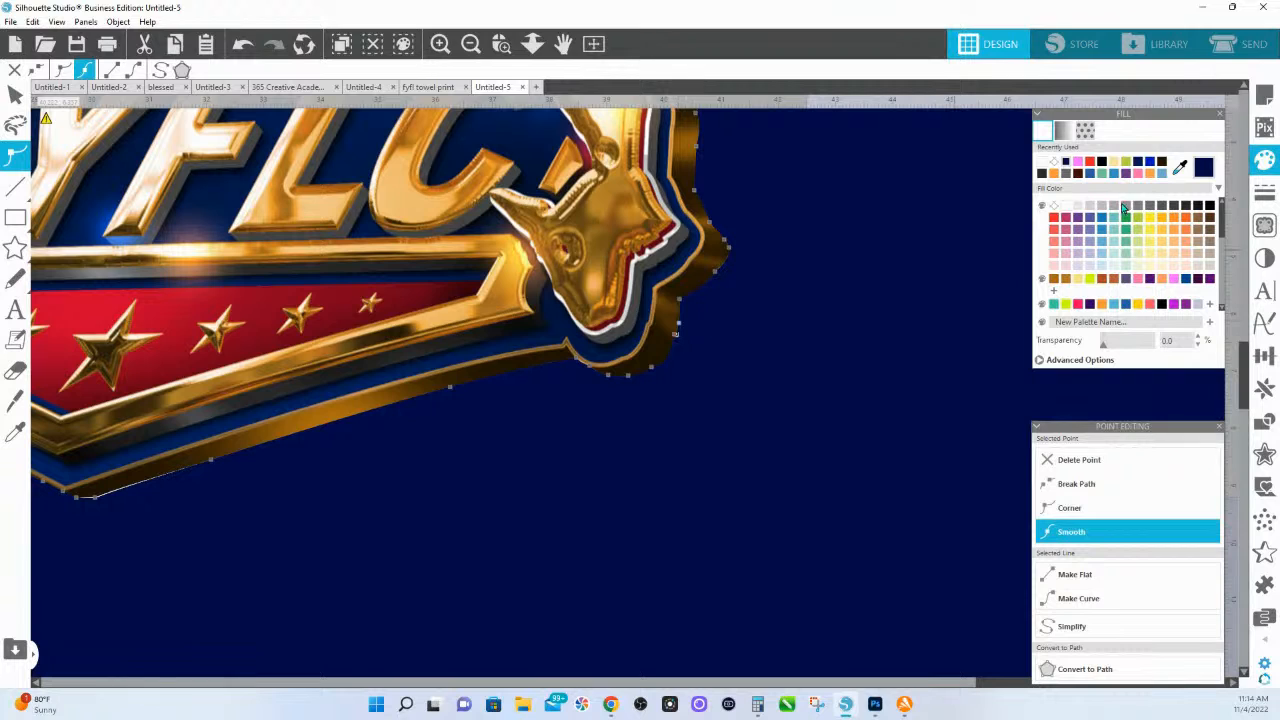
click(1072, 461)
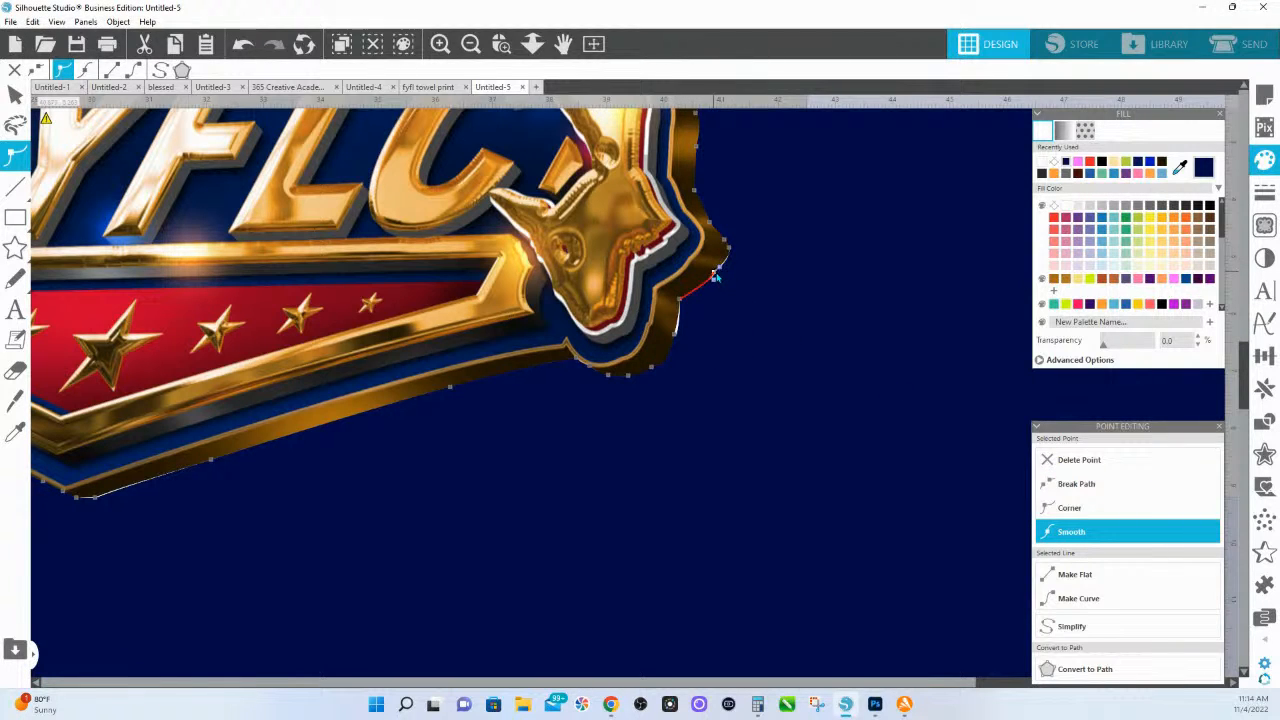
click(774, 281)
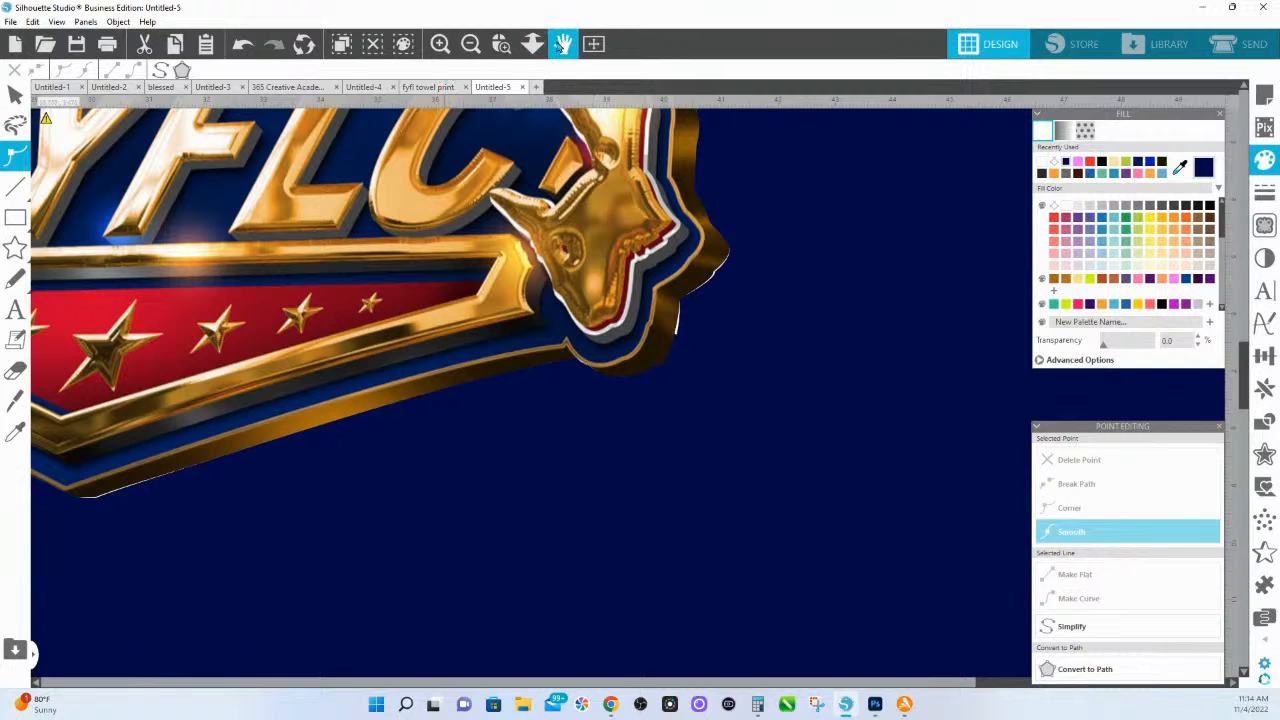
- Slide the logo sideways off its white backing shape and delete the uncovered shape
click(532, 43)
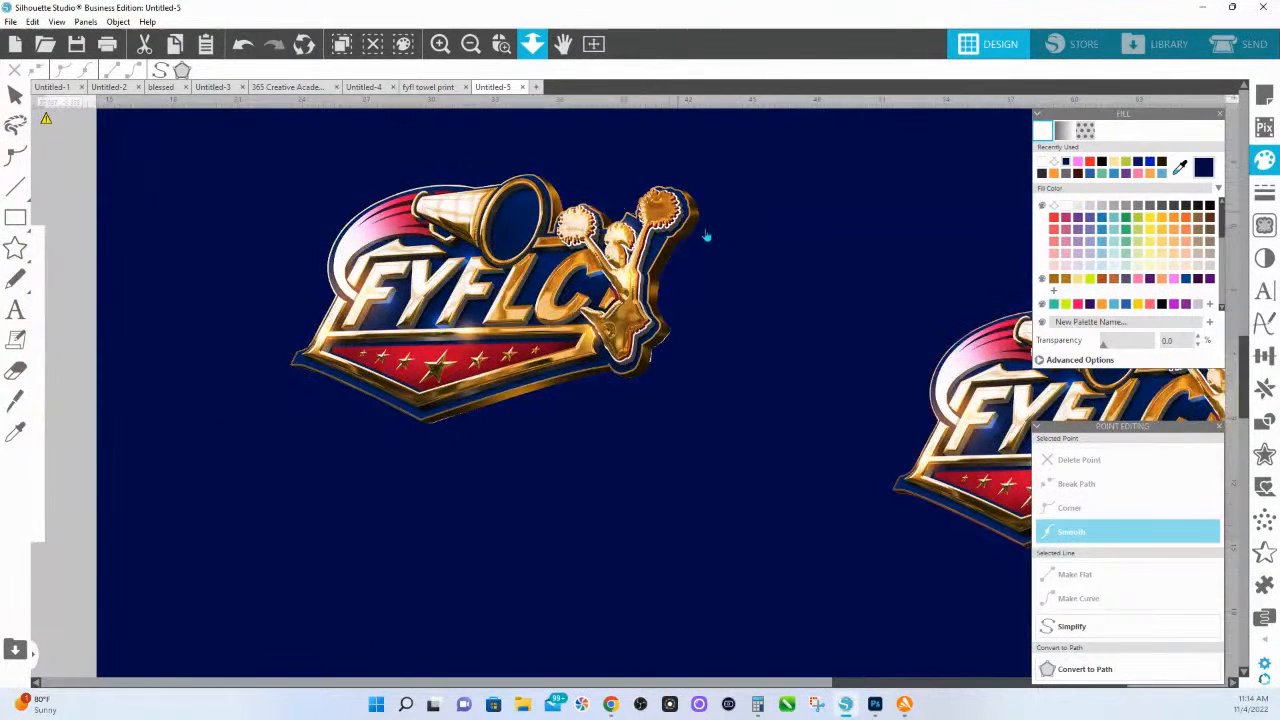
click(650, 456)
drag(511, 358, 609, 364)
click(336, 358)
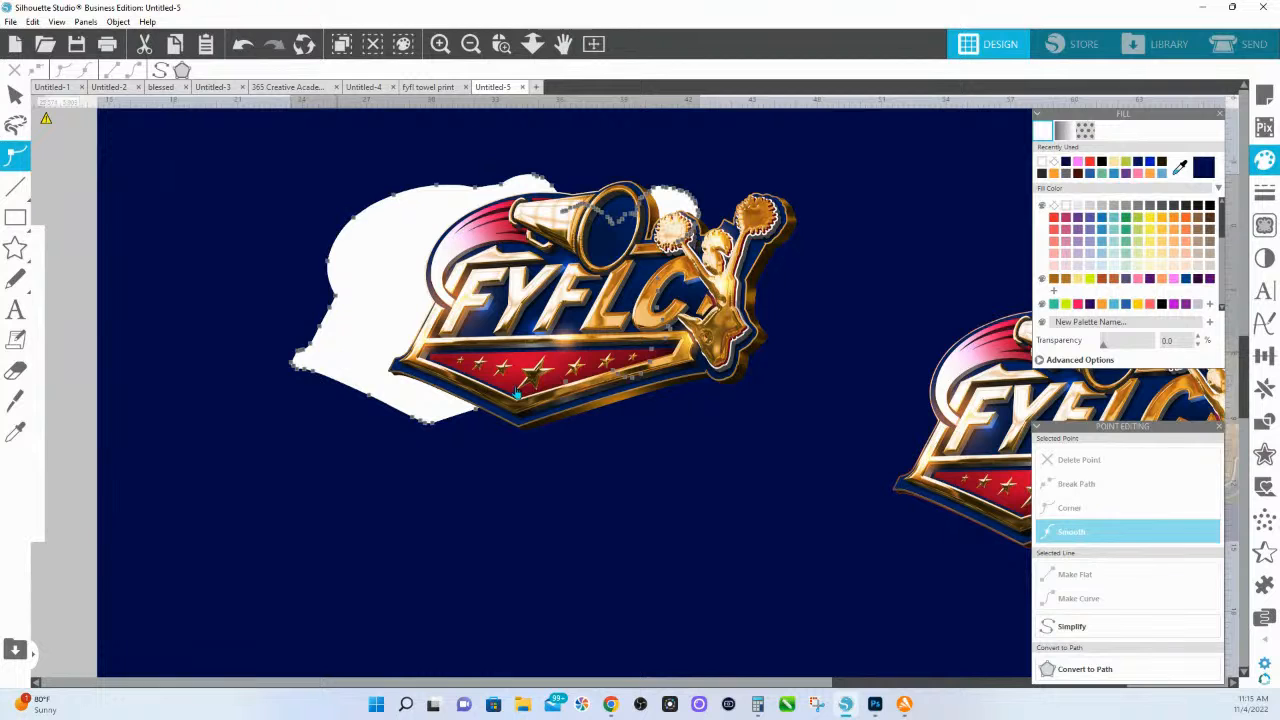
key(Escape)
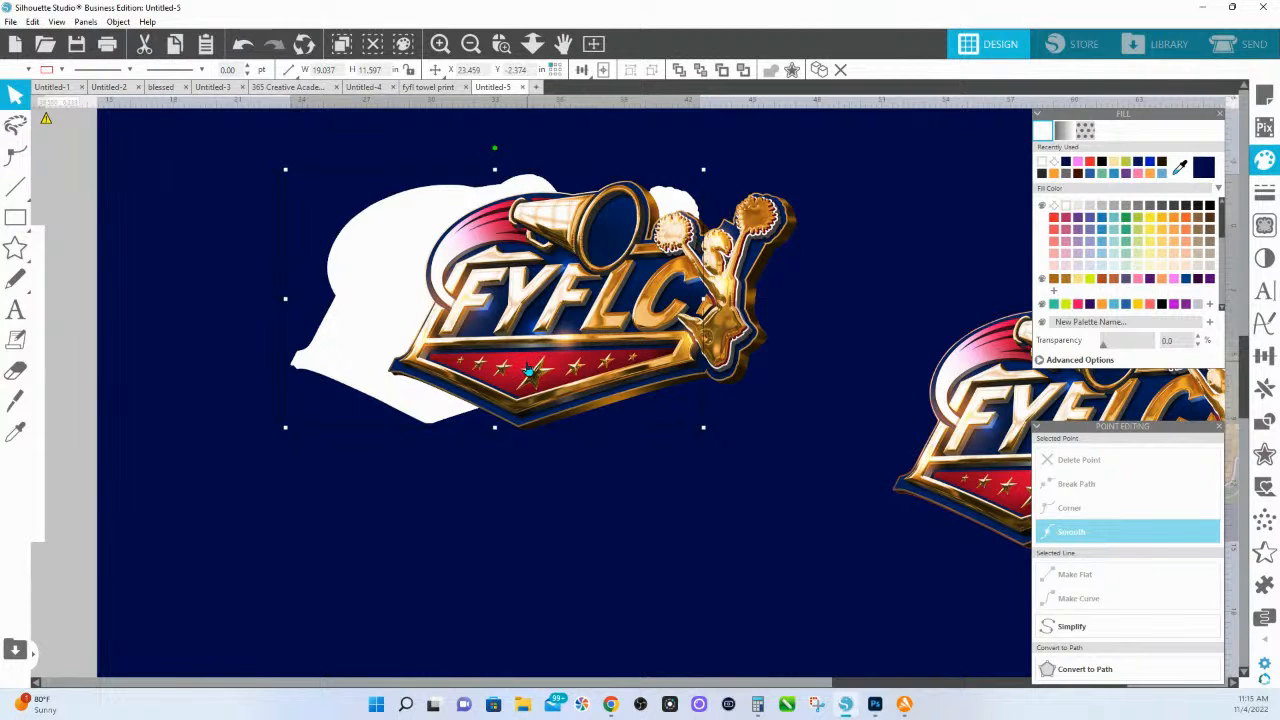
key(Delete)
- Place another white-filled copy of the shape behind the reworked logo on the navy background
click(533, 325)
key(i)
key(Escape)
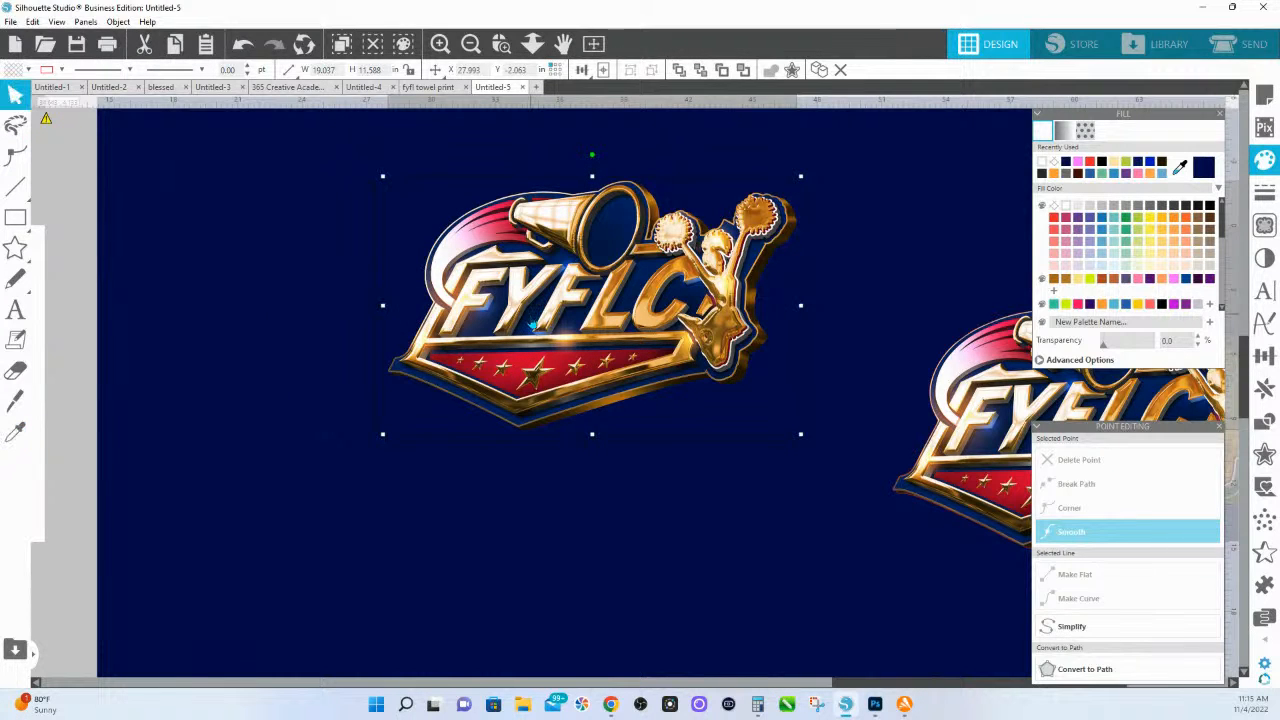
key(i)
key(Escape)
click(1067, 206)
key(i)
key(ctrl+z)
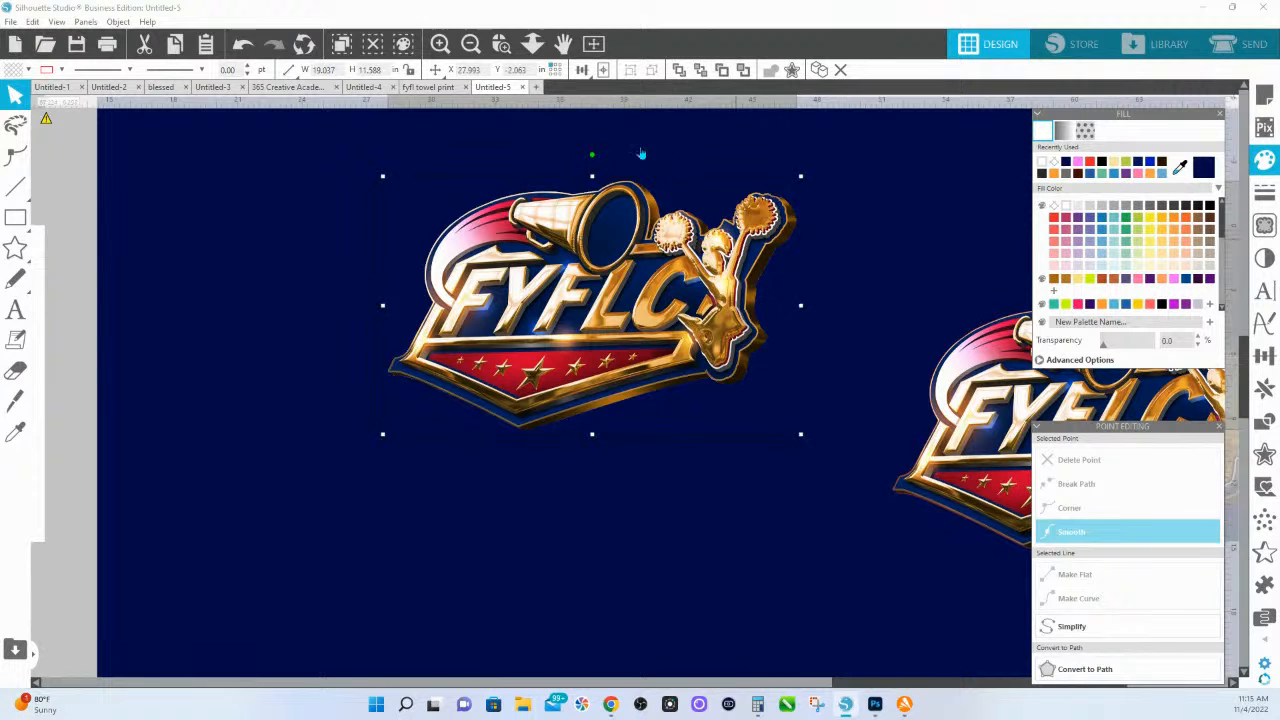
- Move the reworked logo downward, then delete the navy background together with the white shape and the other logo copy on it
click(532, 43)
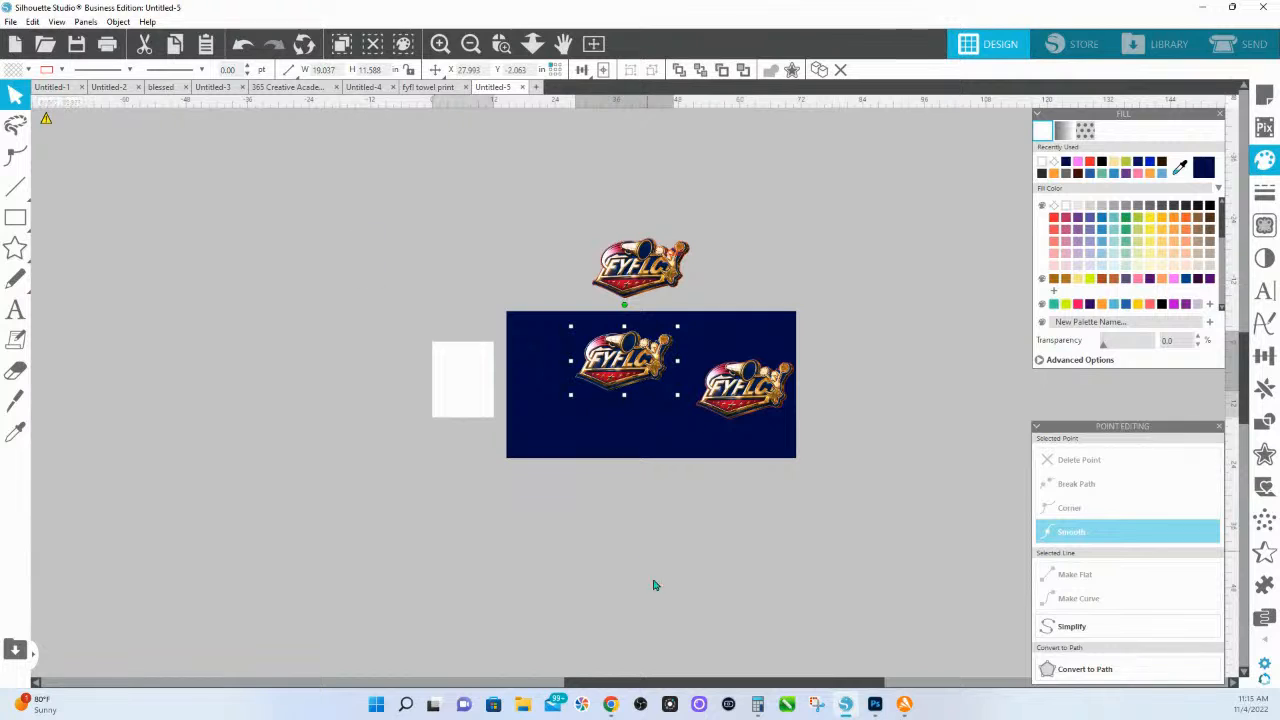
click(640, 491)
drag(627, 370, 615, 441)
click(580, 378)
click(569, 348)
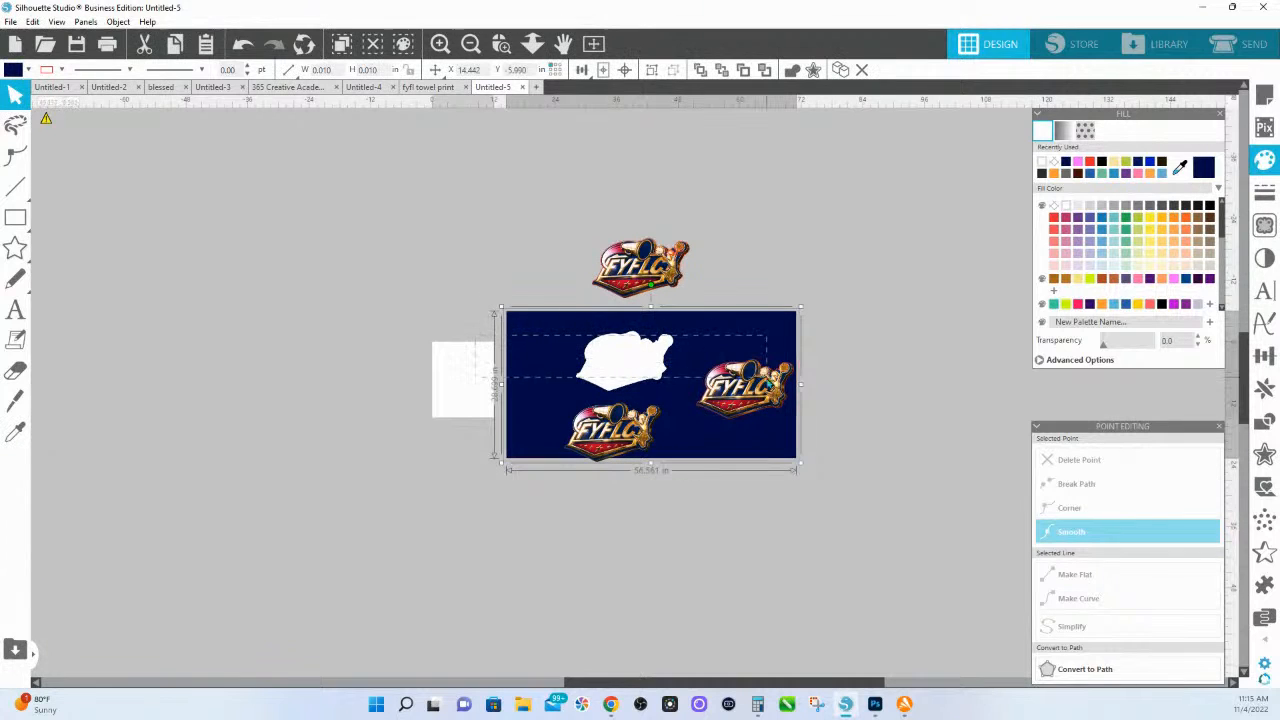
key(Delete)
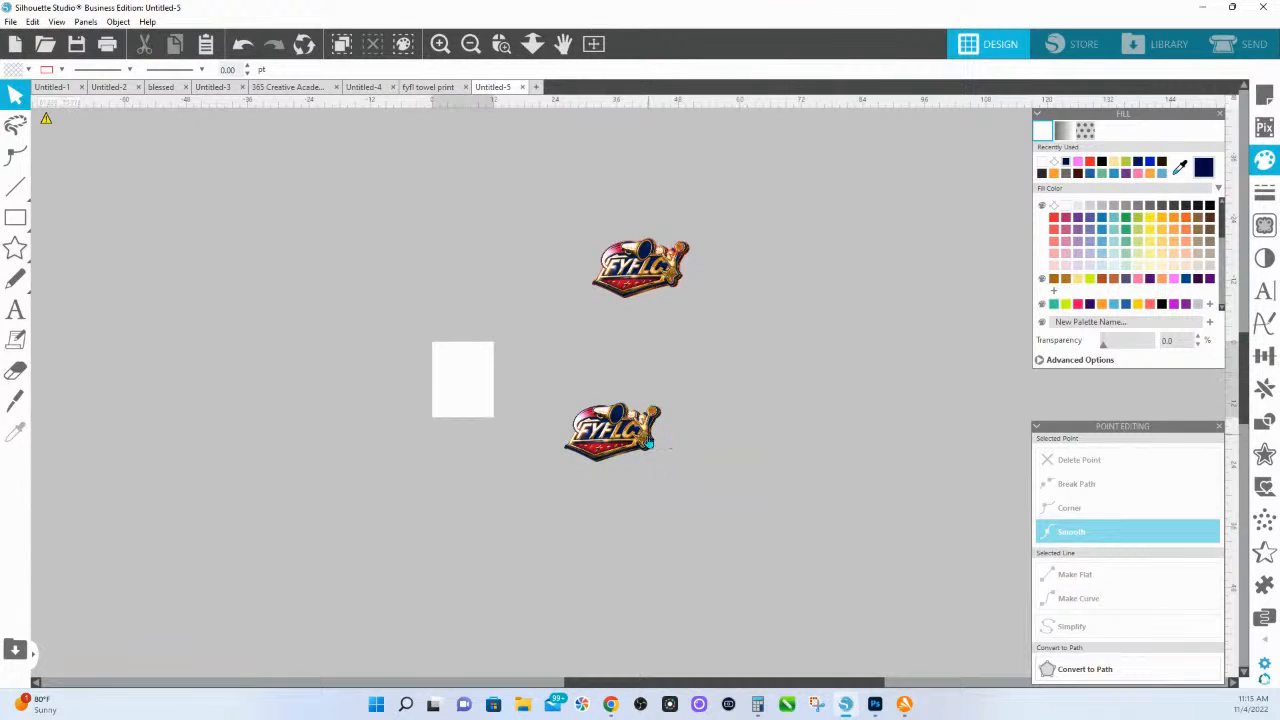
- Set the transparency of the green shape over the main part of the upper logo to 3%
click(502, 44)
drag(636, 183, 738, 322)
click(502, 44)
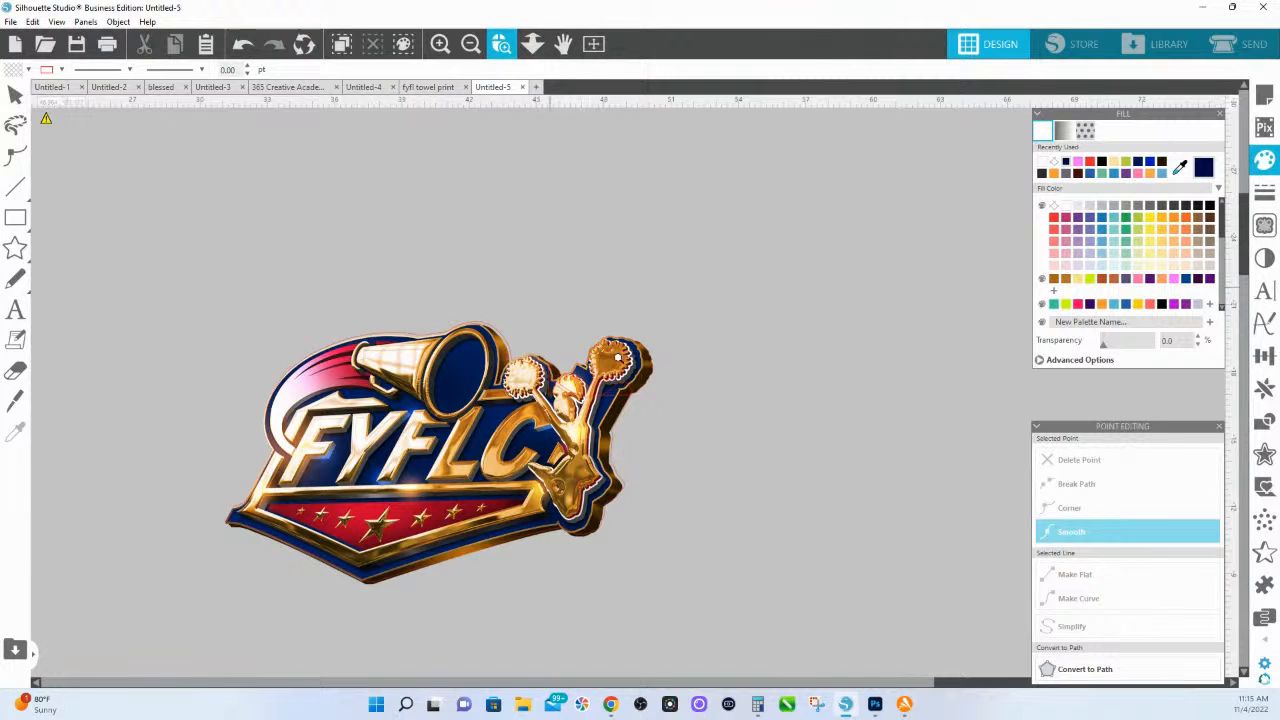
drag(574, 311, 681, 428)
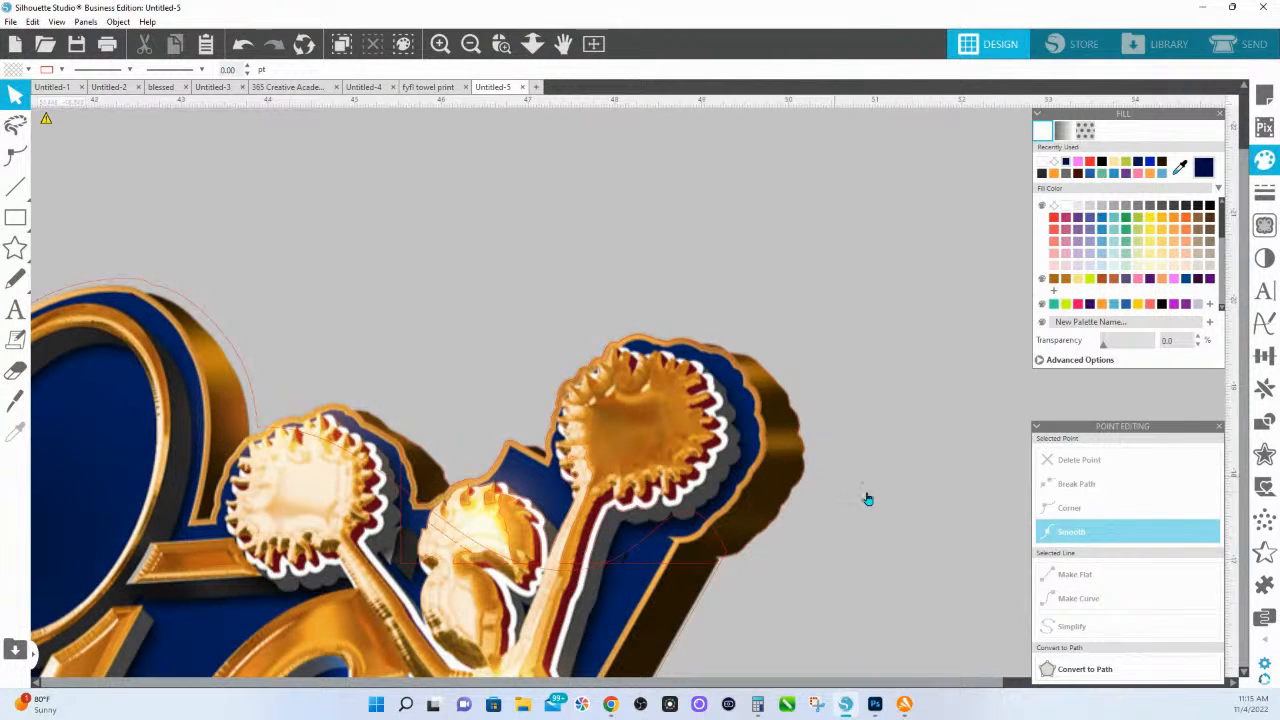
click(781, 516)
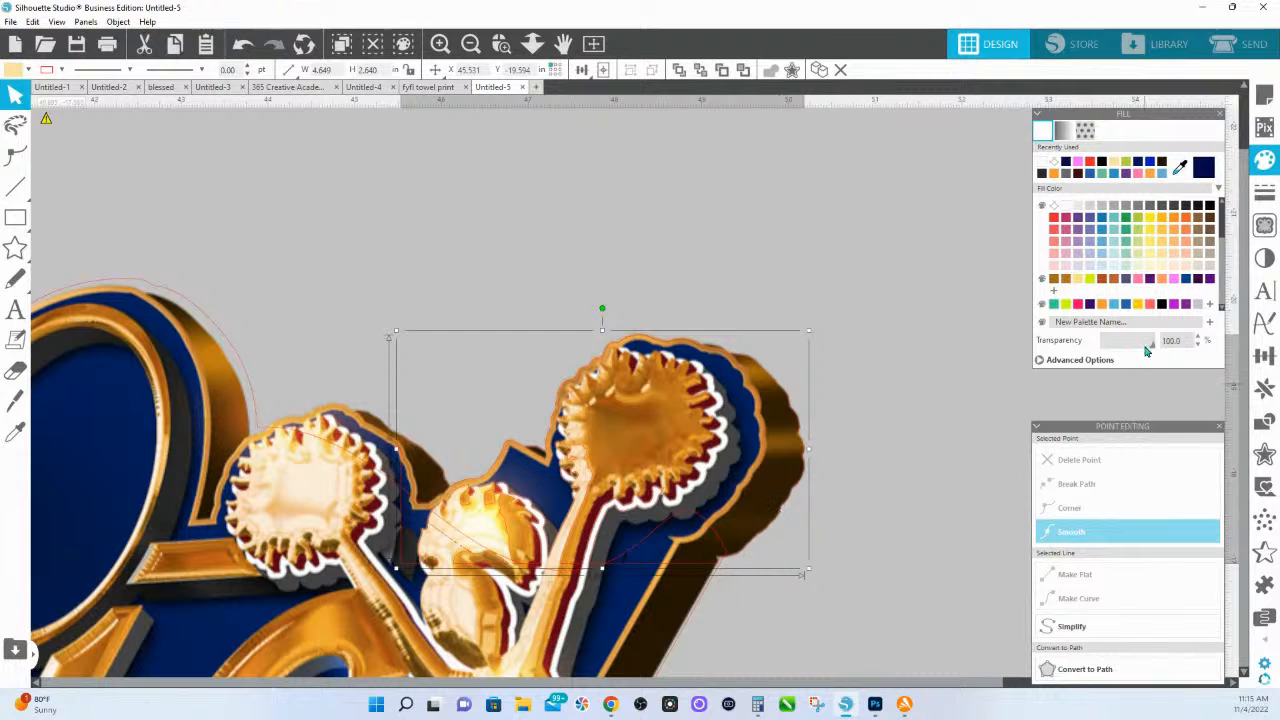
mouse_move(1152, 346)
mouse_down()
mouse_move(1065, 363)
mouse_move(1160, 344)
mouse_up()
click(588, 246)
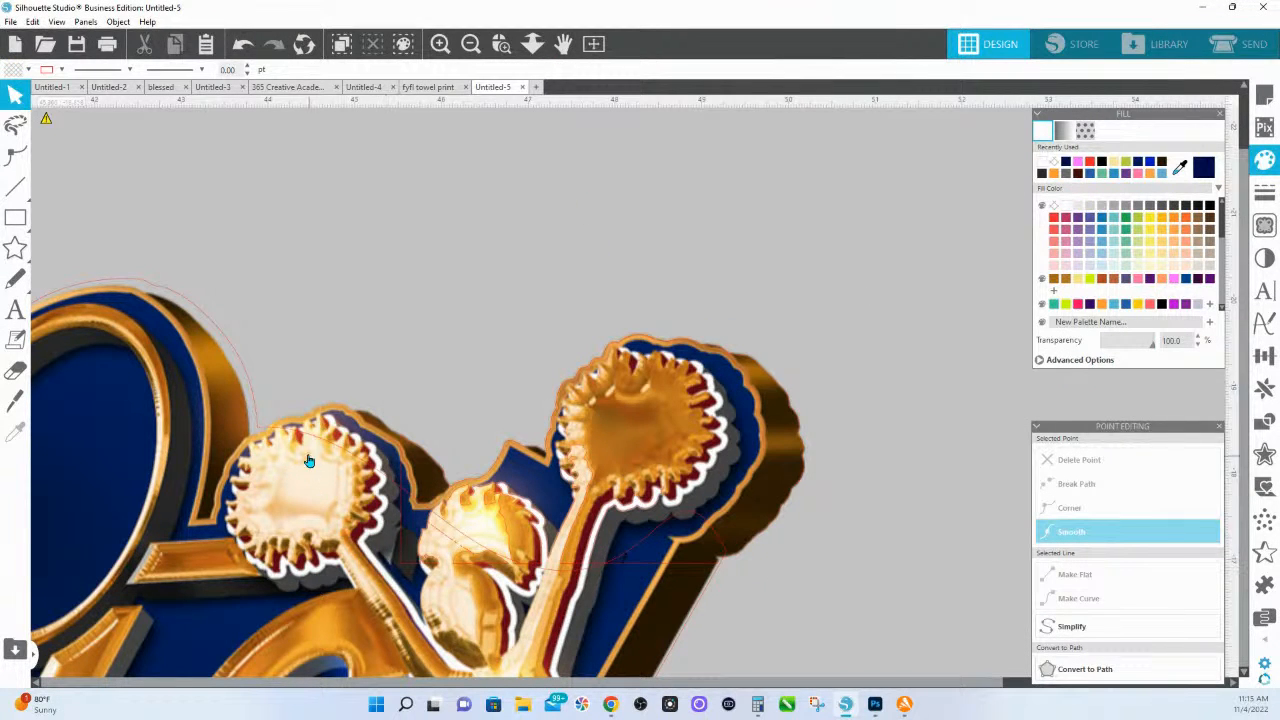
click(247, 438)
click(480, 398)
click(629, 629)
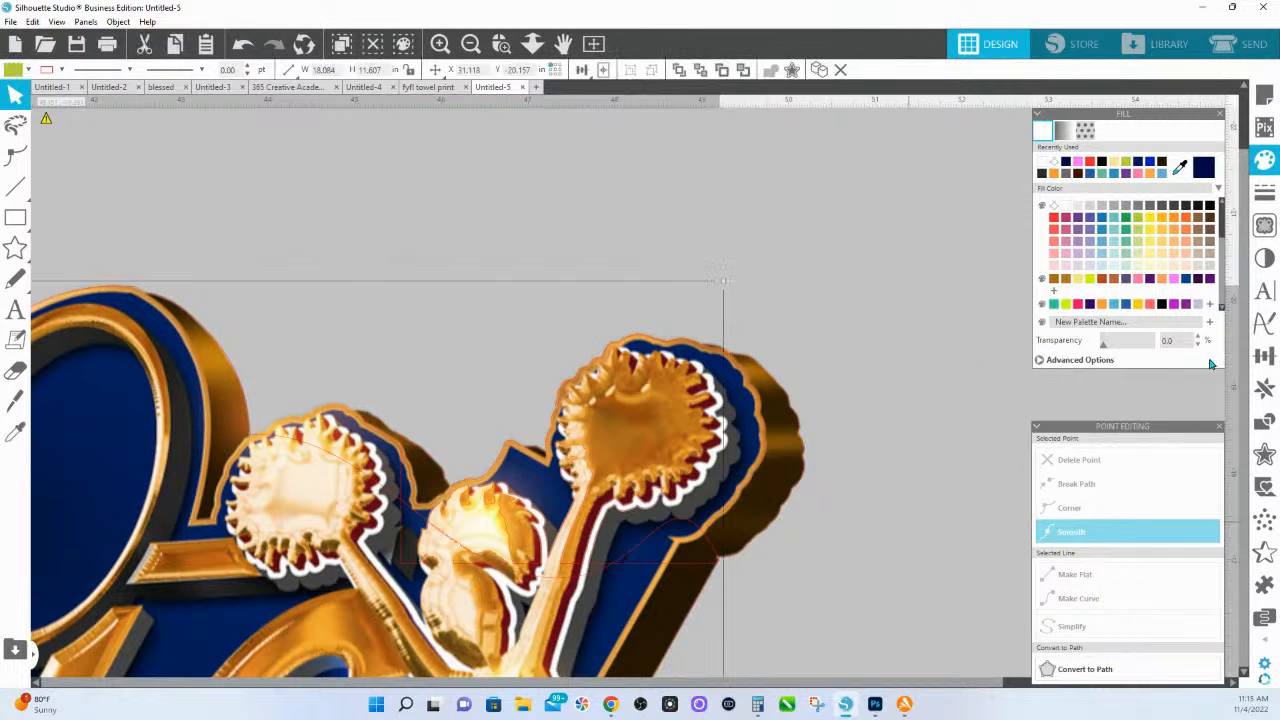
drag(1155, 348, 1104, 346)
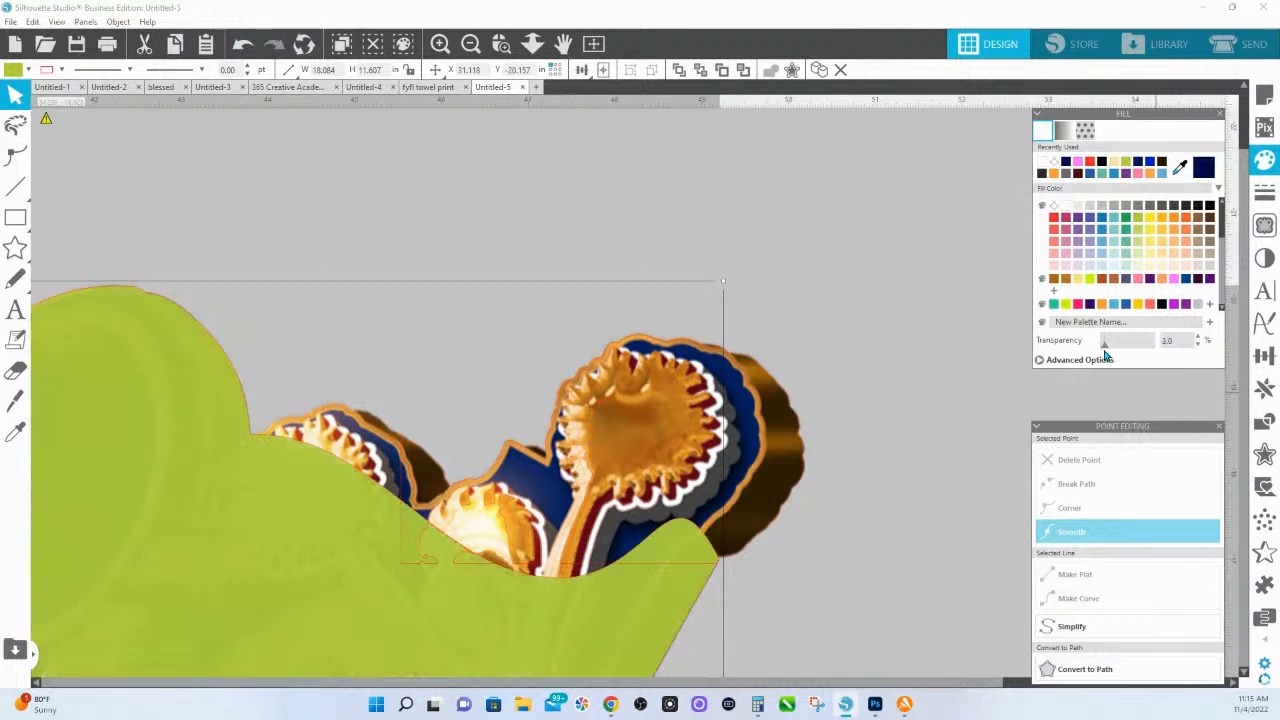
- Open the green shape for point editing and pull its upper edge up so it covers the left pom-pom
double_click(288, 478)
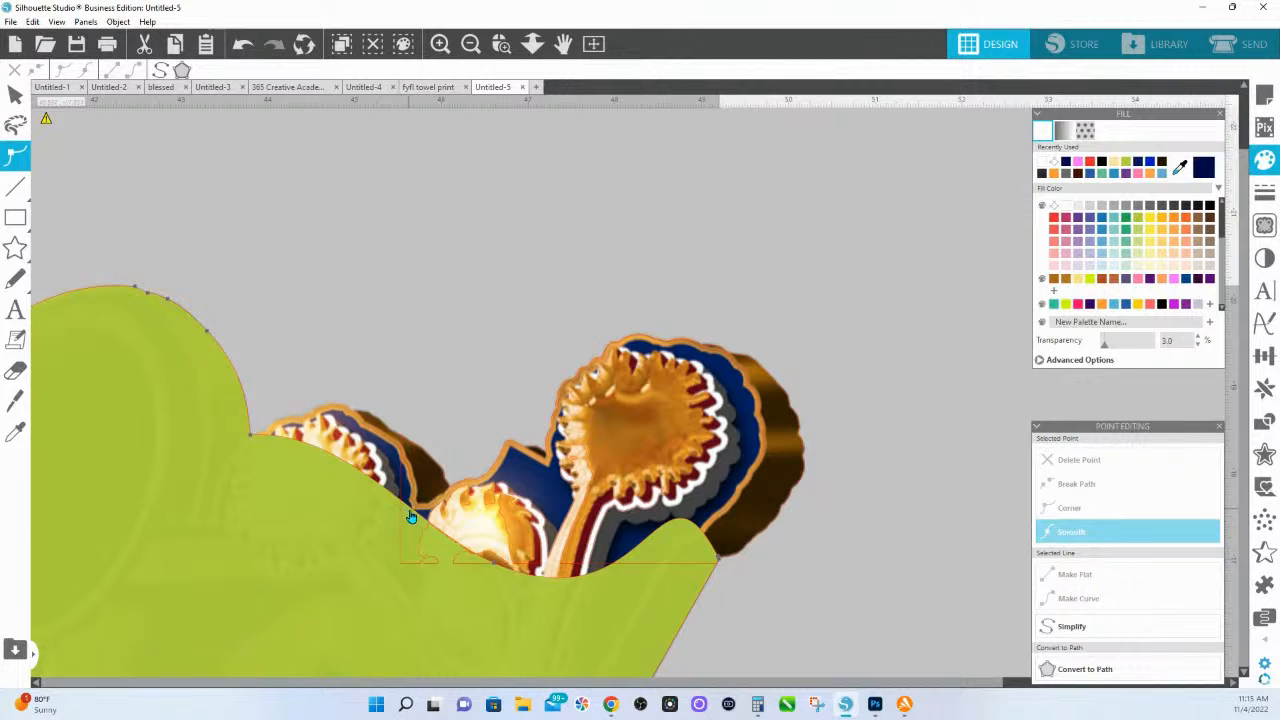
drag(416, 514, 403, 432)
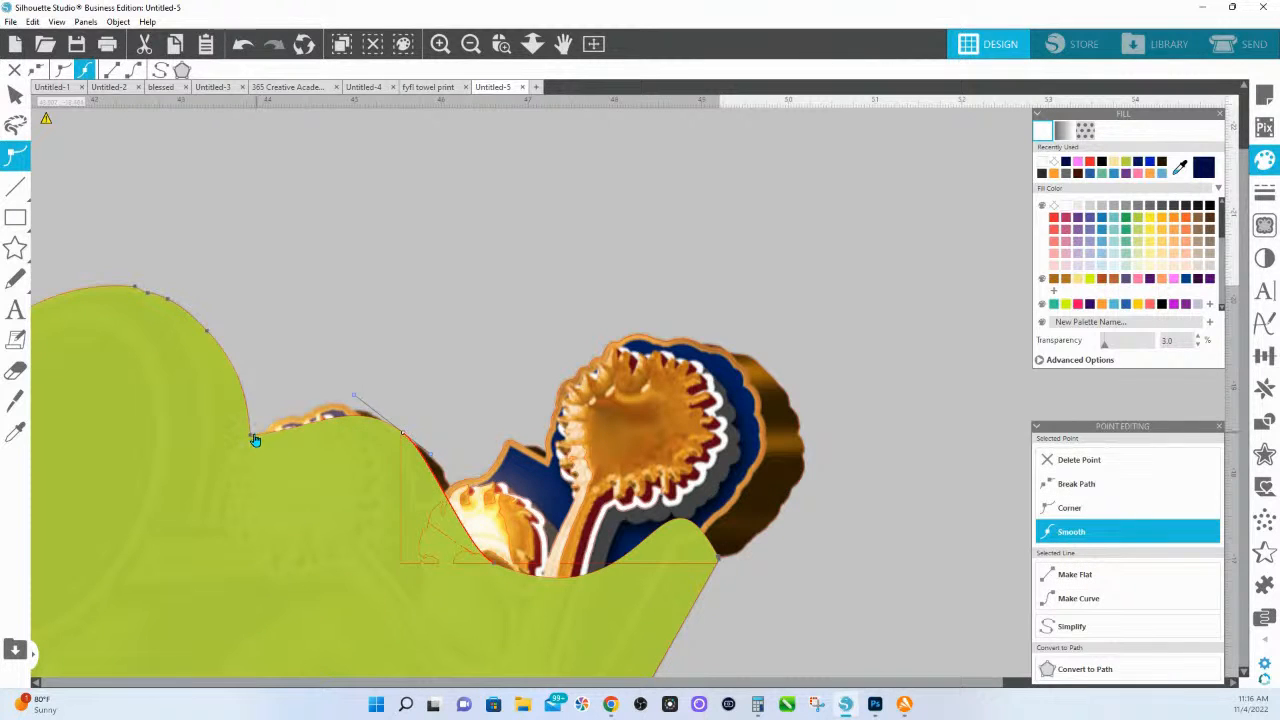
click(308, 427)
drag(310, 425, 303, 394)
- Select the cream shape over the right pom-pom of the upper logo and set its fill transparency to 0%
click(831, 217)
click(777, 395)
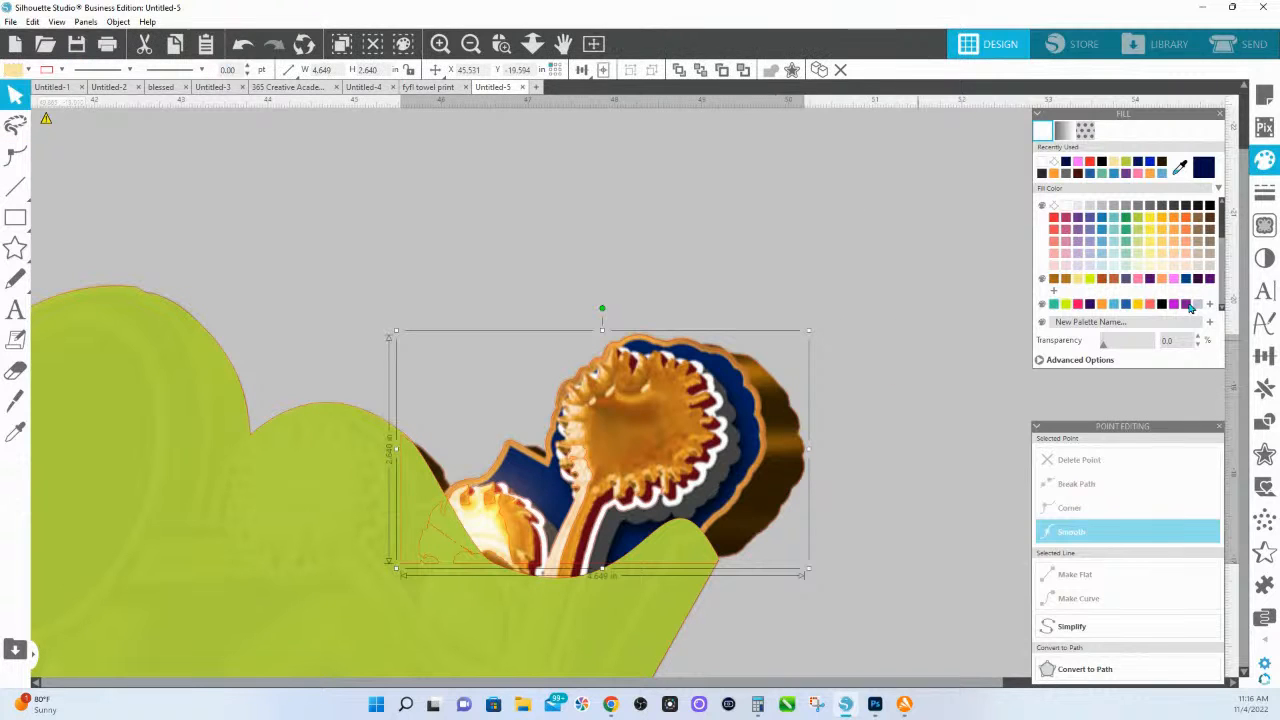
drag(1152, 341, 1068, 363)
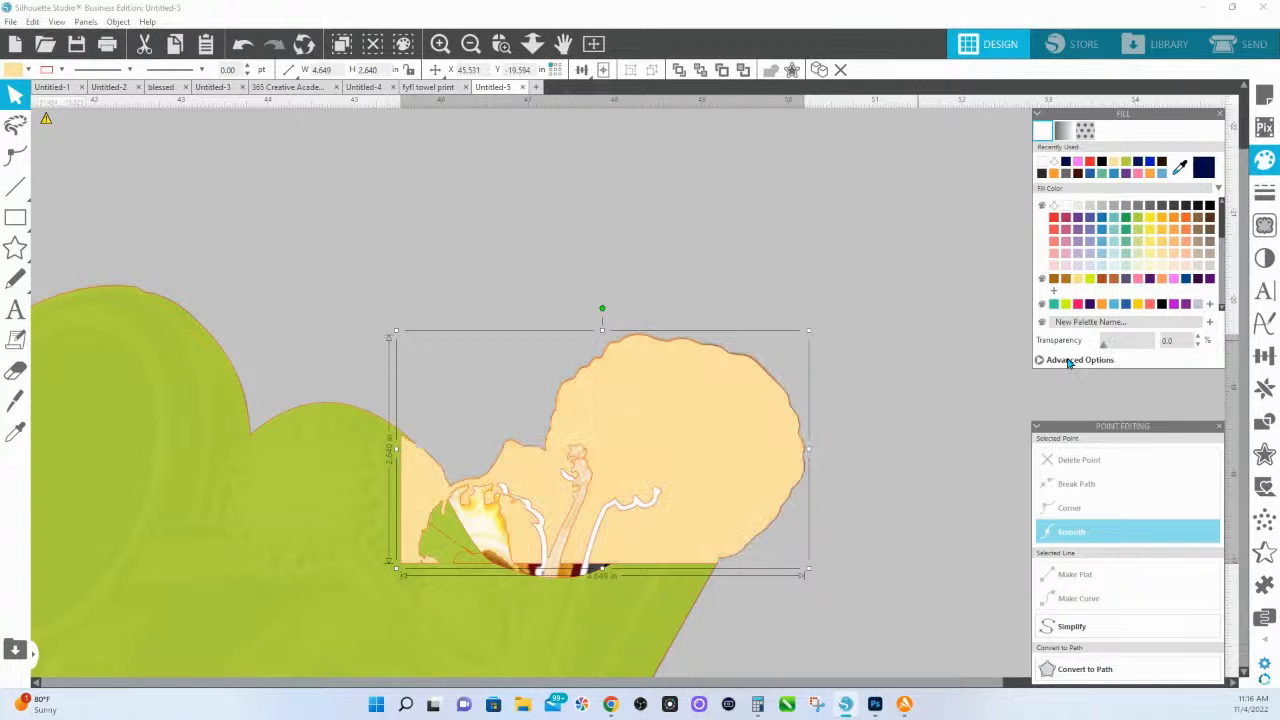
- Pull the green shape's upper edge up behind the cream shape until it fills the gaps around the arms and the cheerleader's head
double_click(586, 591)
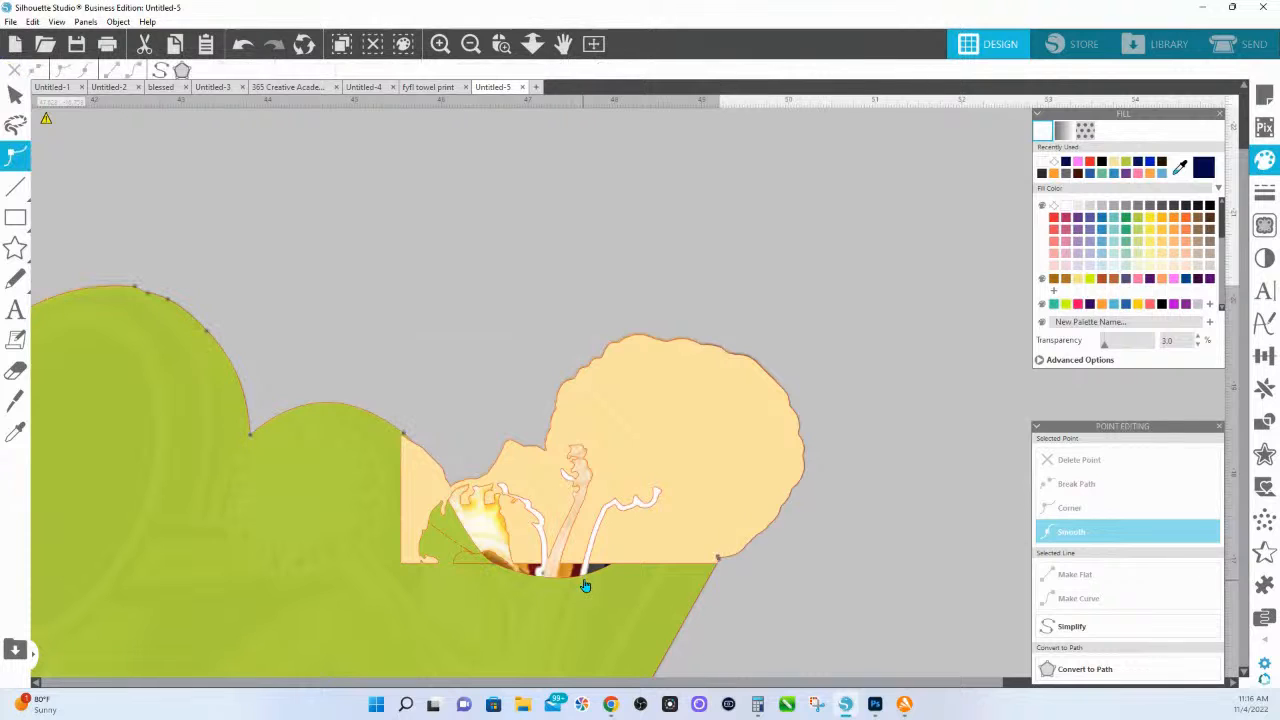
click(668, 476)
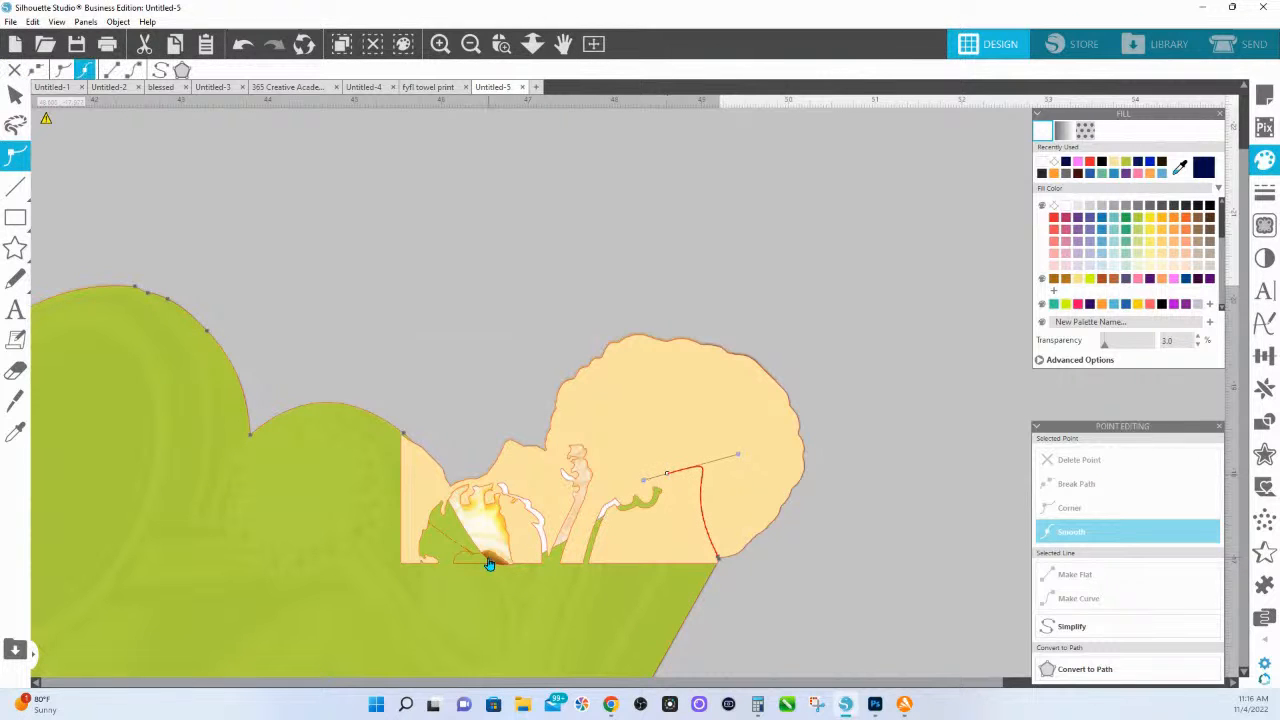
drag(536, 561, 507, 460)
mouse_move(604, 461)
mouse_down()
mouse_move(608, 446)
mouse_move(597, 449)
mouse_up()
click(546, 455)
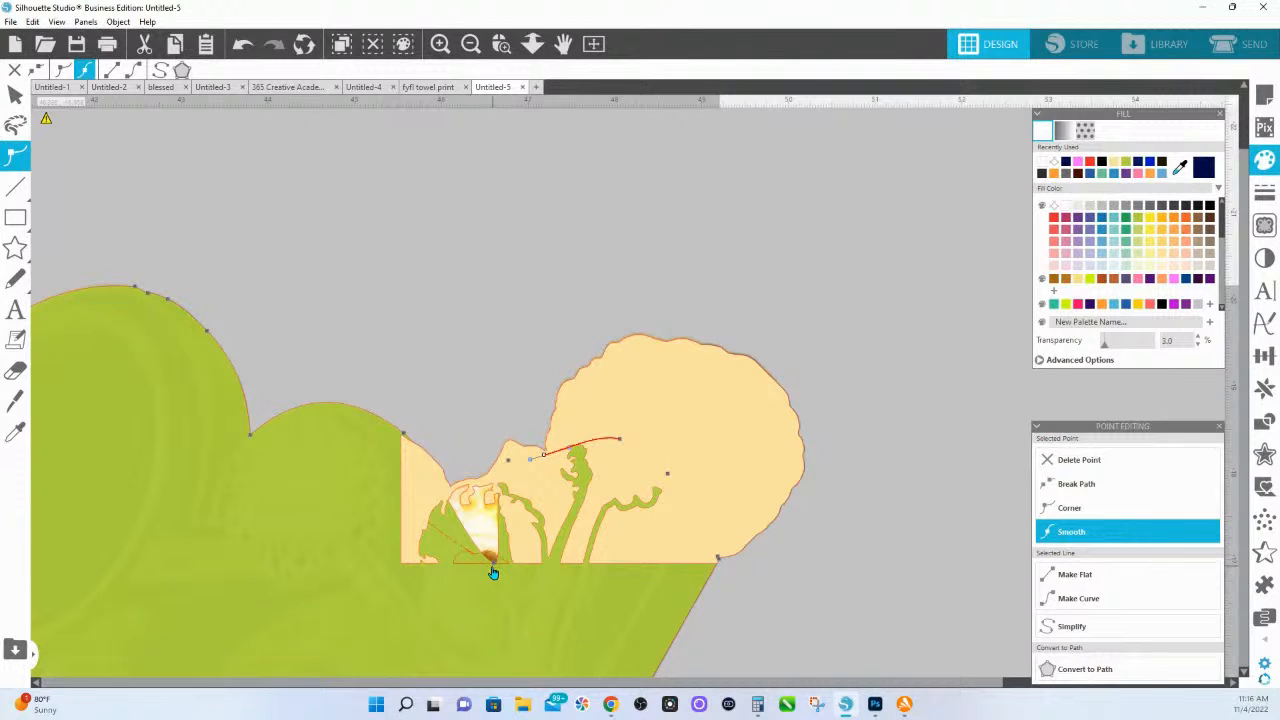
drag(497, 565, 439, 490)
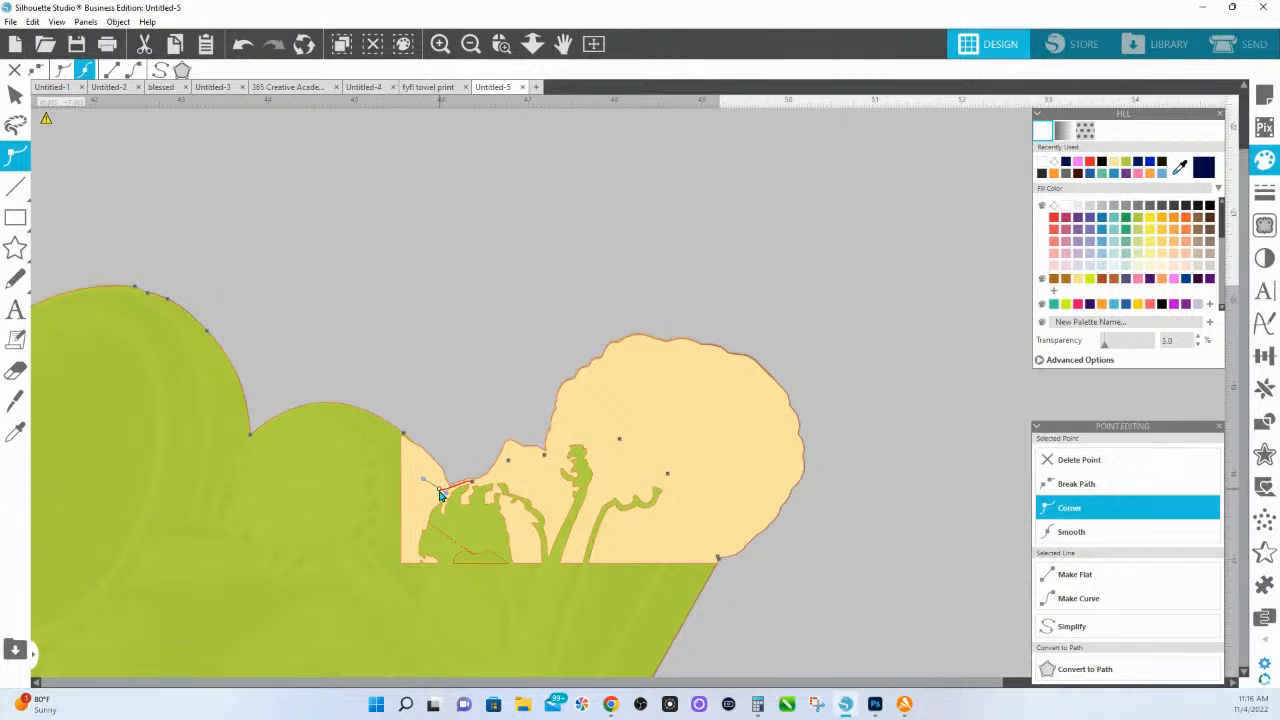
click(855, 320)
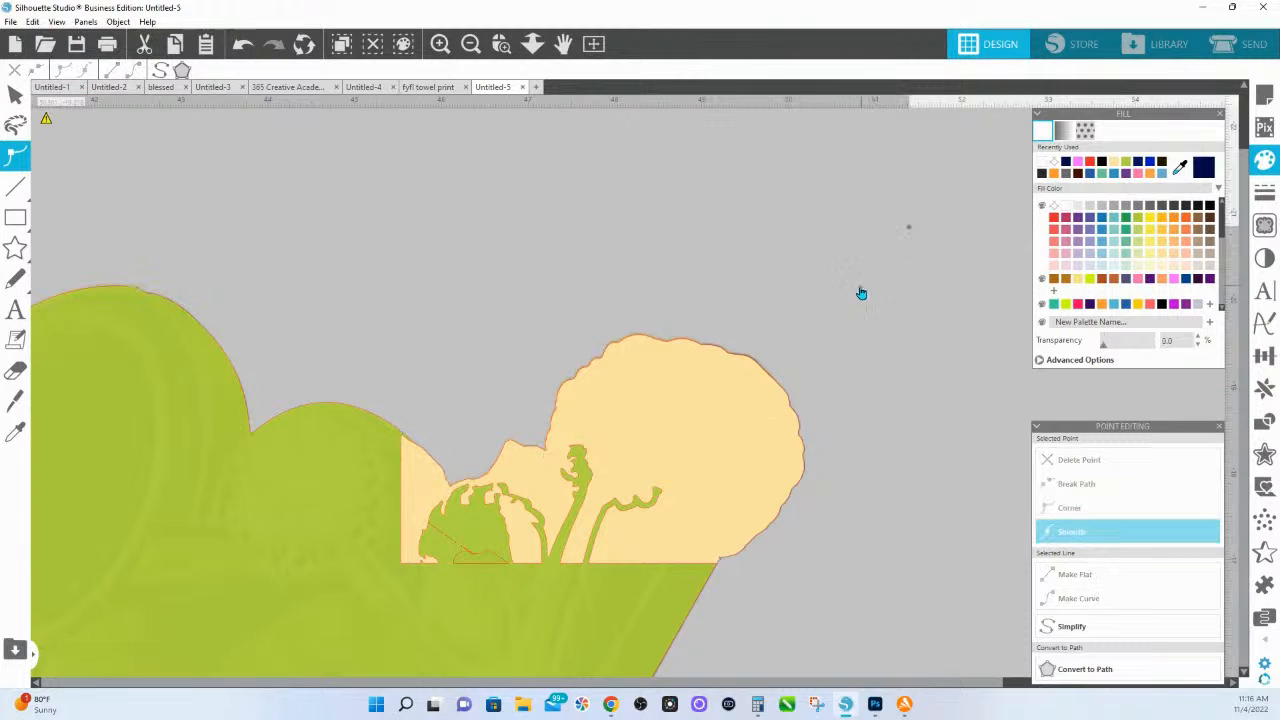
- Weld the cream pom-pom shape and the green shape into one outline
double_click(728, 400)
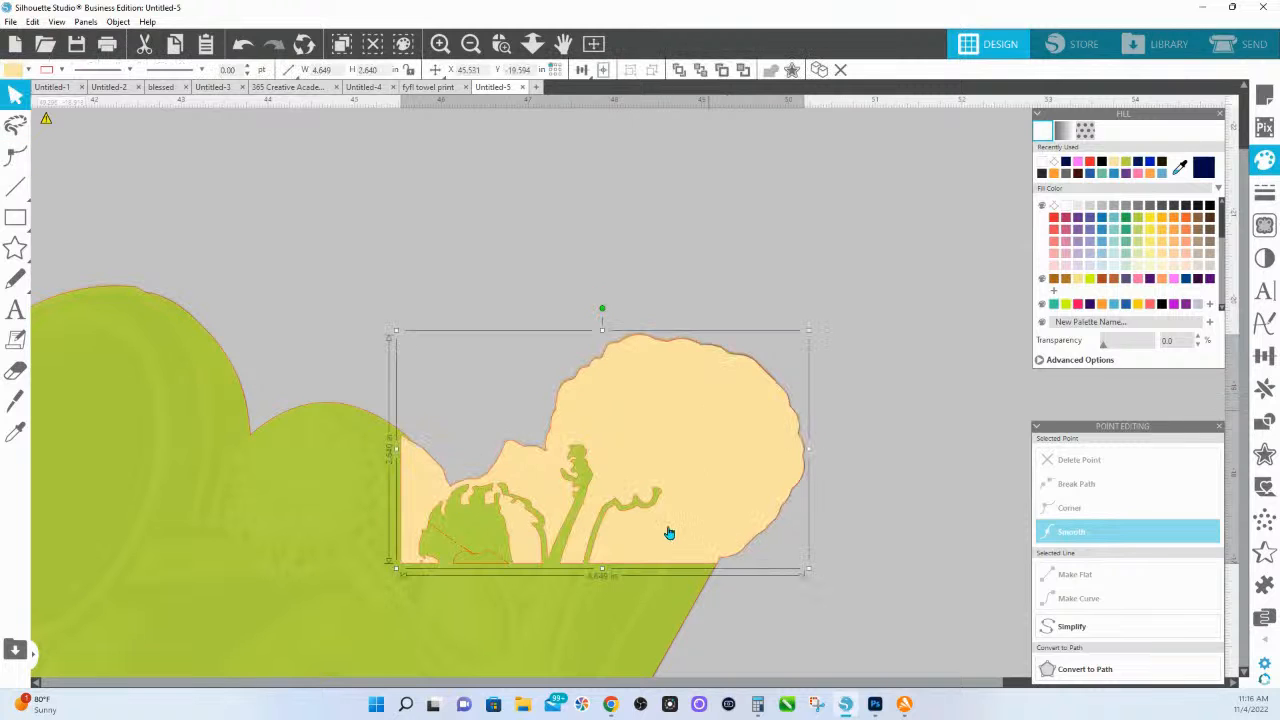
shift+click(655, 596)
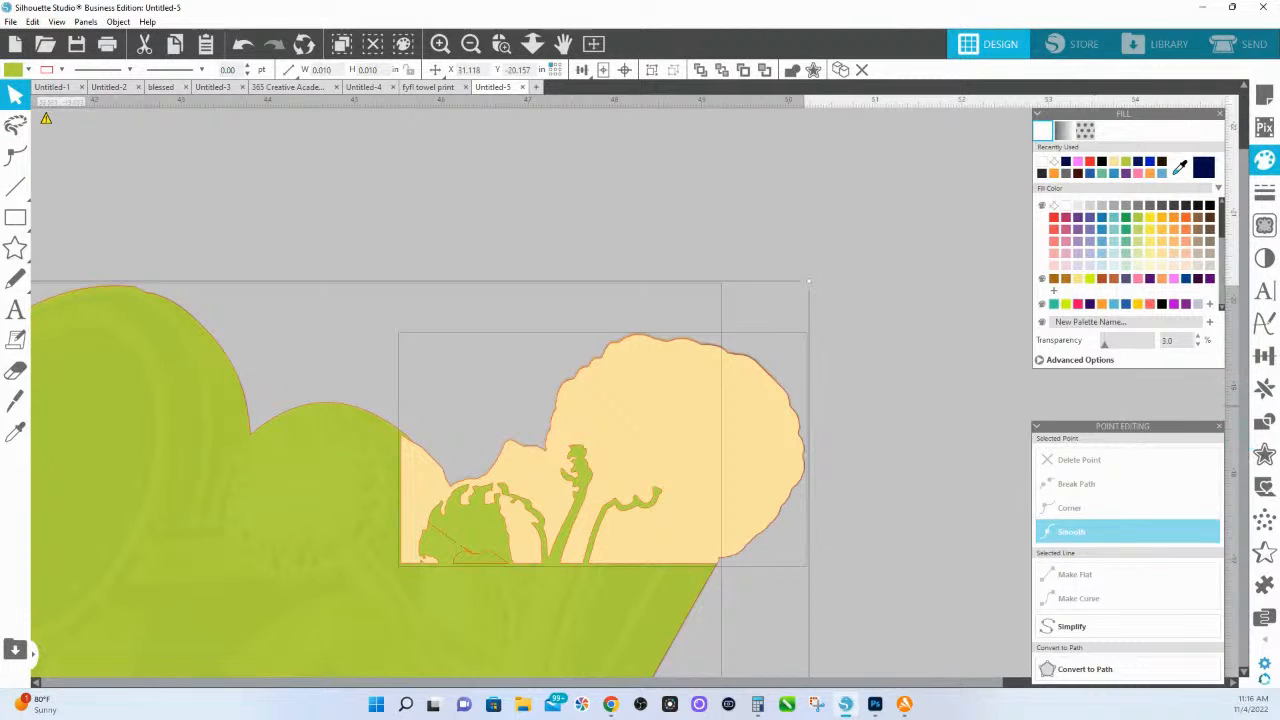
click(1260, 422)
click(1060, 149)
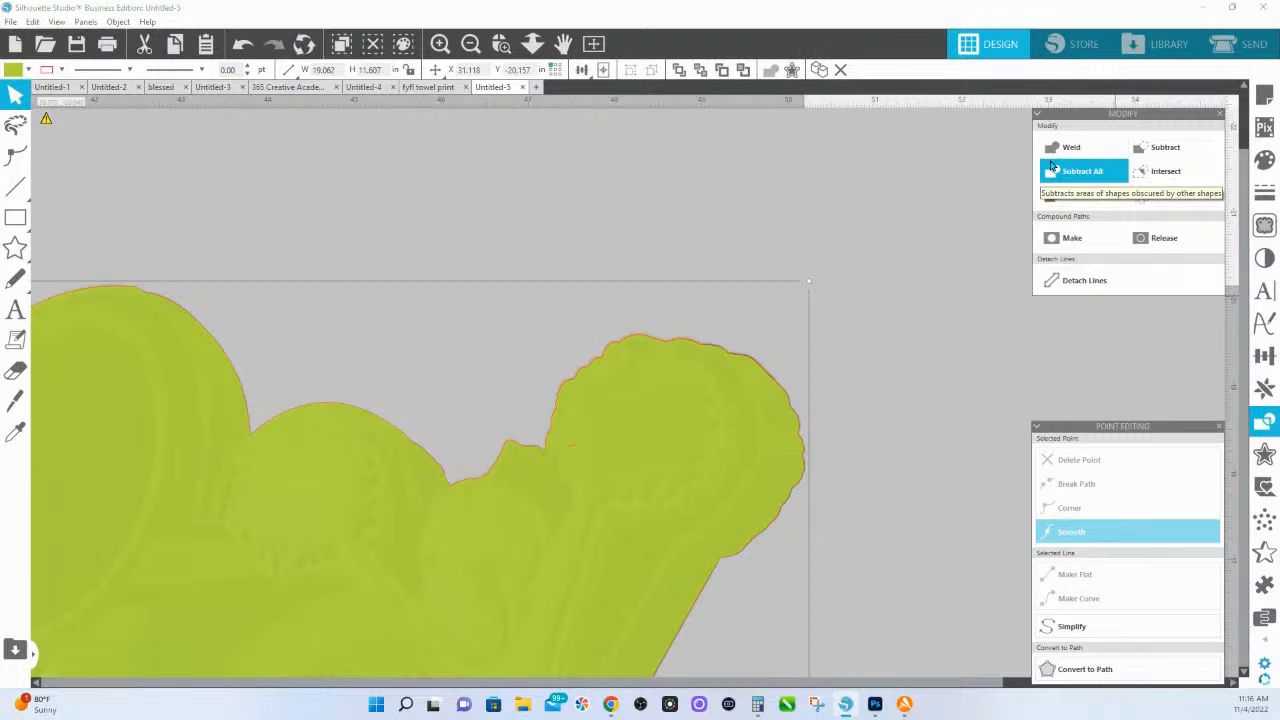
- Remove the fill from the welded green shape, then crop the upper logo to that outline
click(1264, 160)
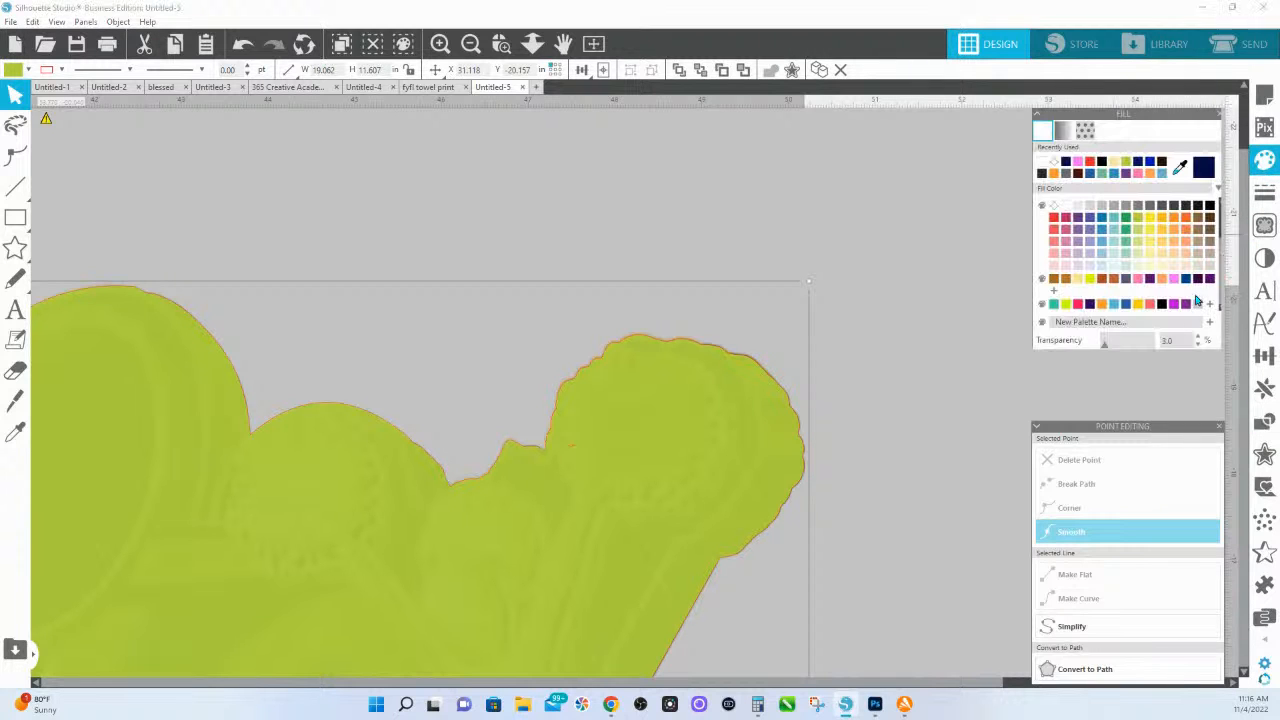
click(1055, 210)
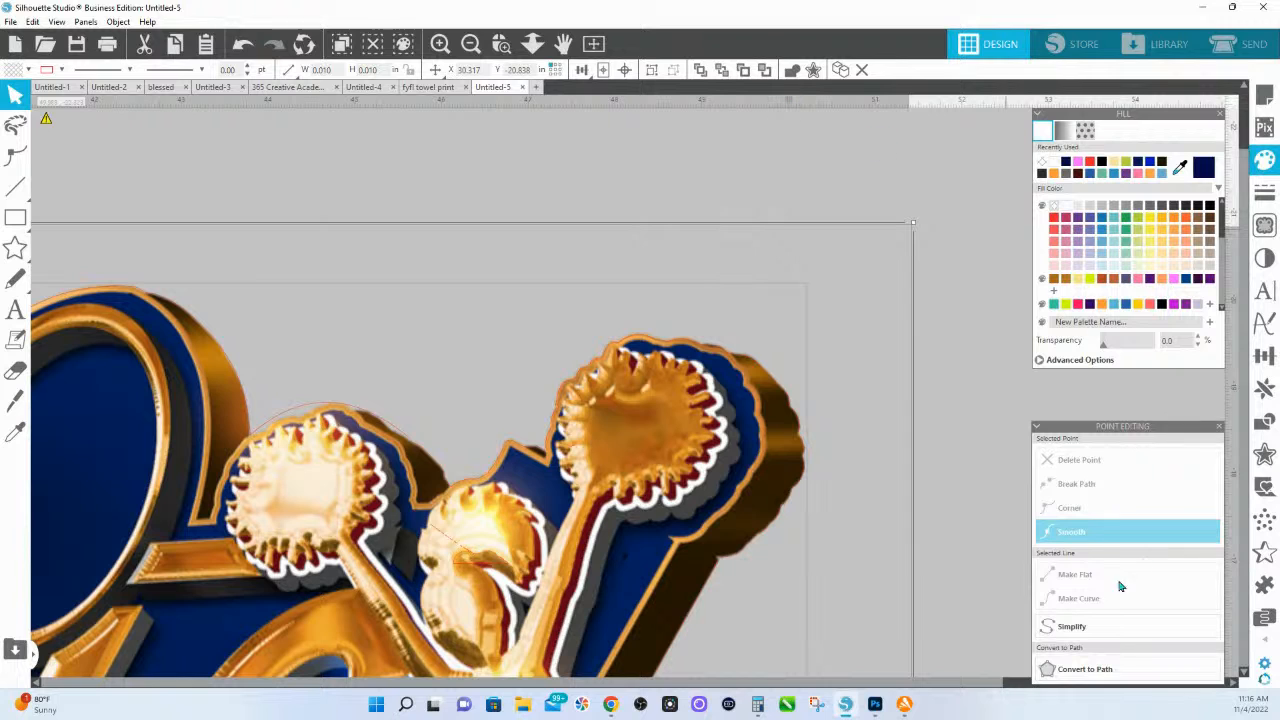
click(1263, 454)
click(1264, 421)
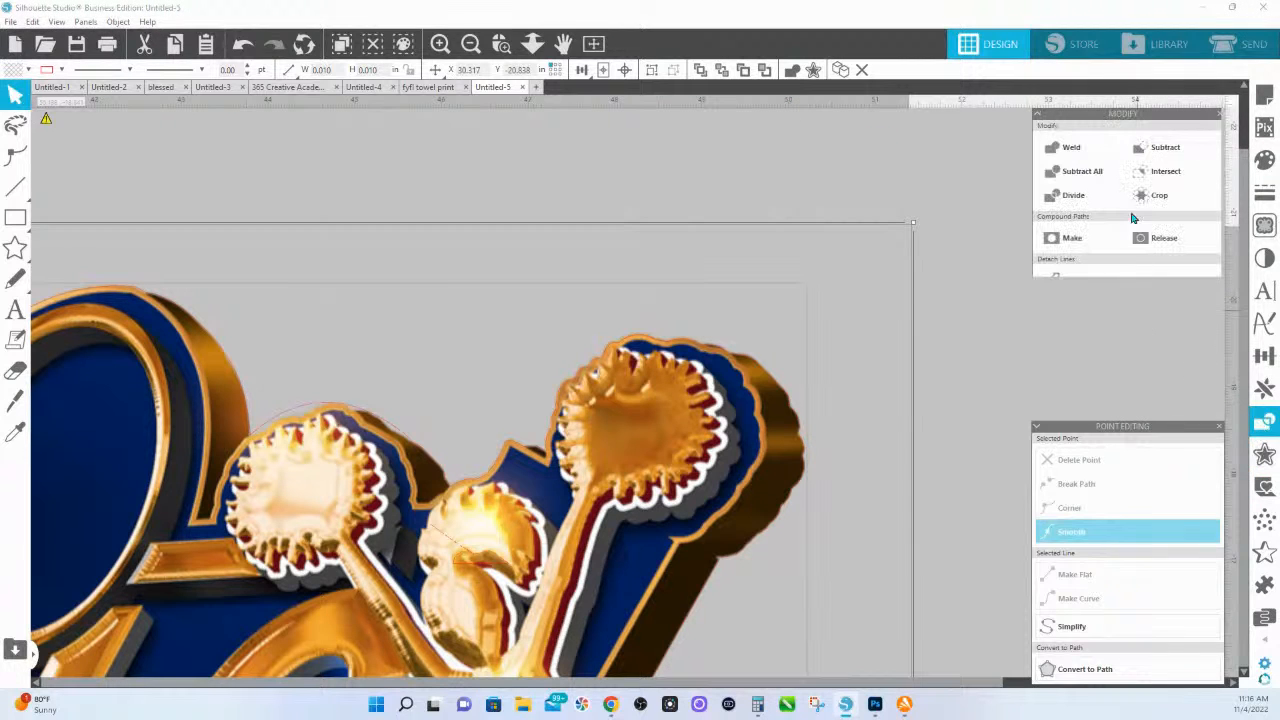
click(1153, 195)
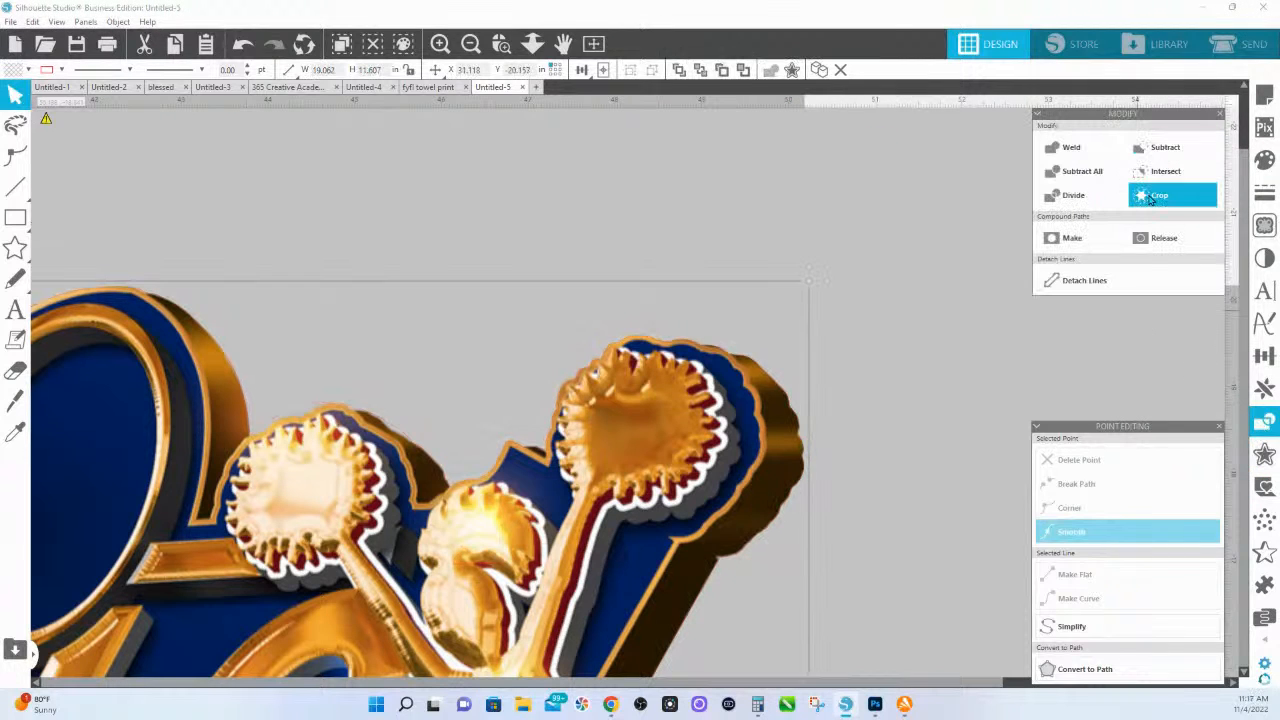
- Open the cropped logo for point editing and inspect its whole contour
double_click(767, 406)
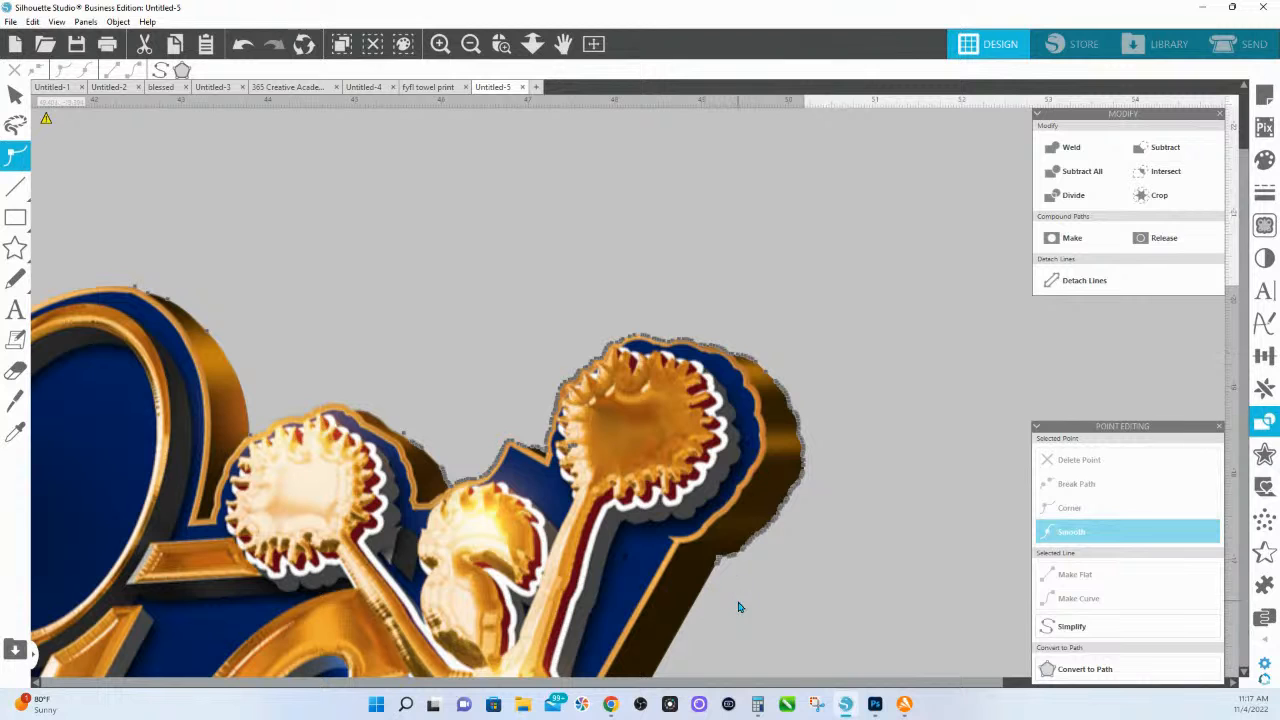
click(536, 50)
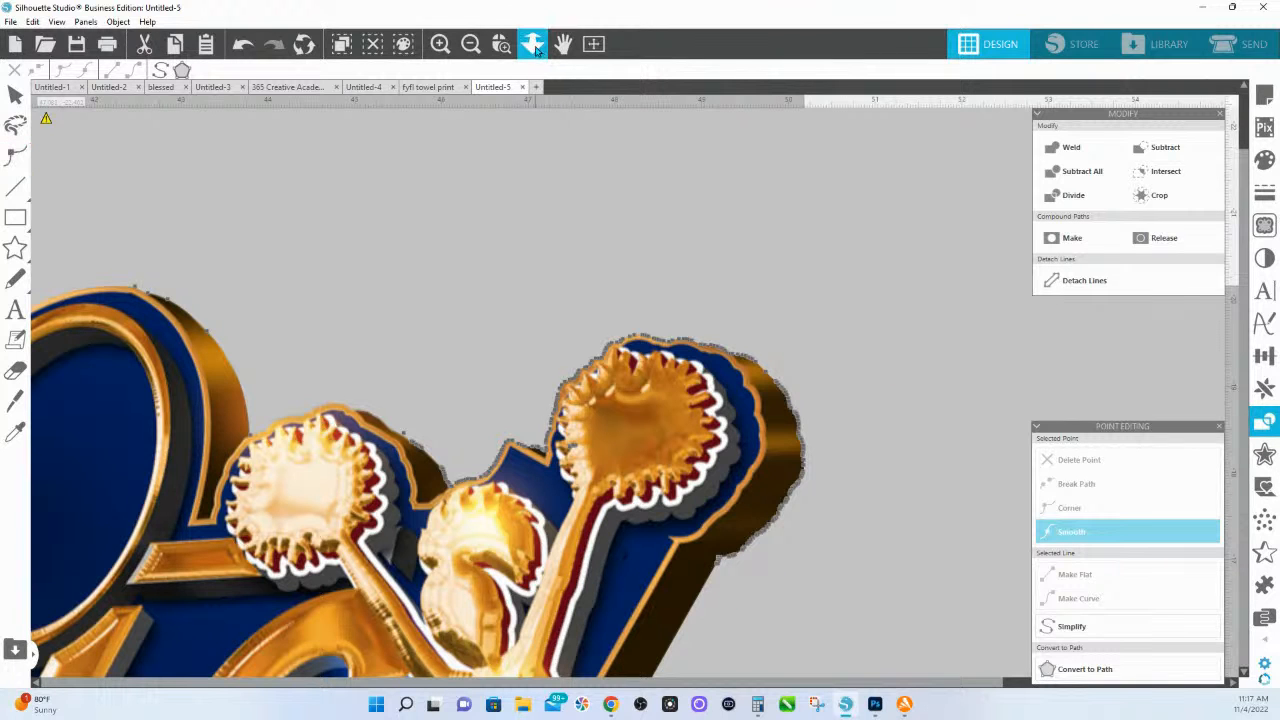
drag(547, 425, 492, 8)
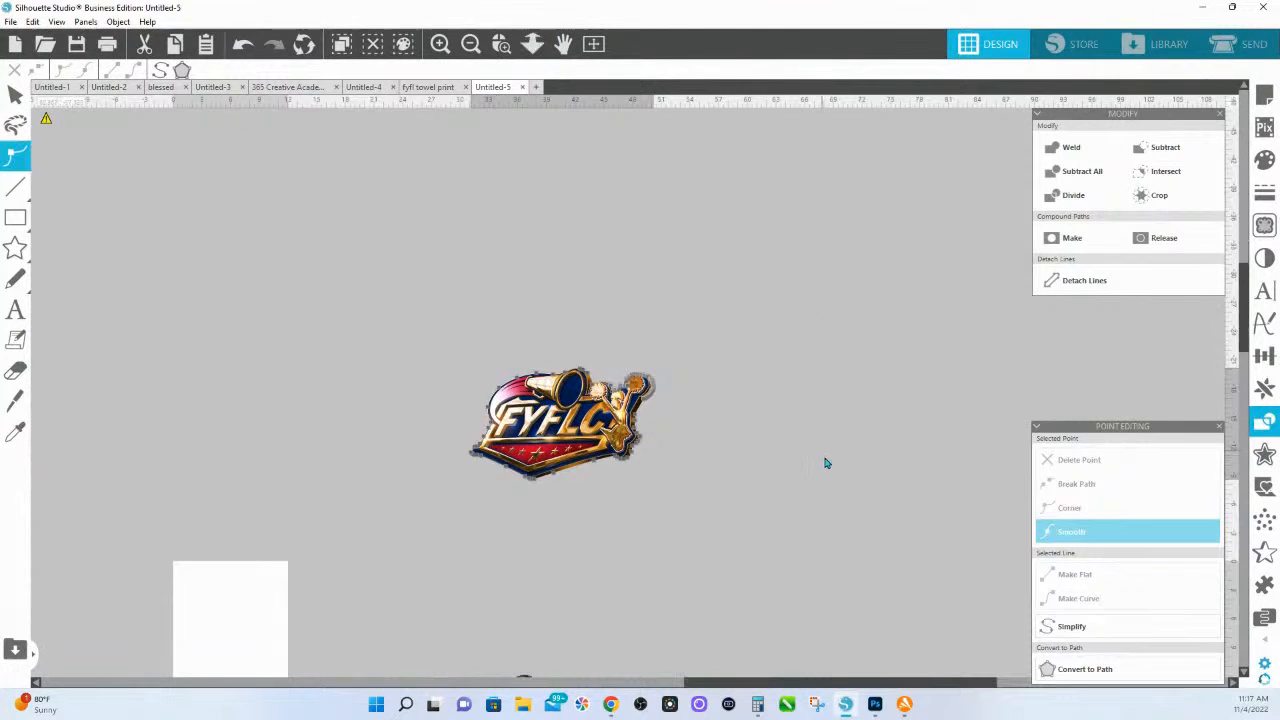
- Examine the FYFL logo on the lower black rectangle in the fyfl towel print document
click(410, 89)
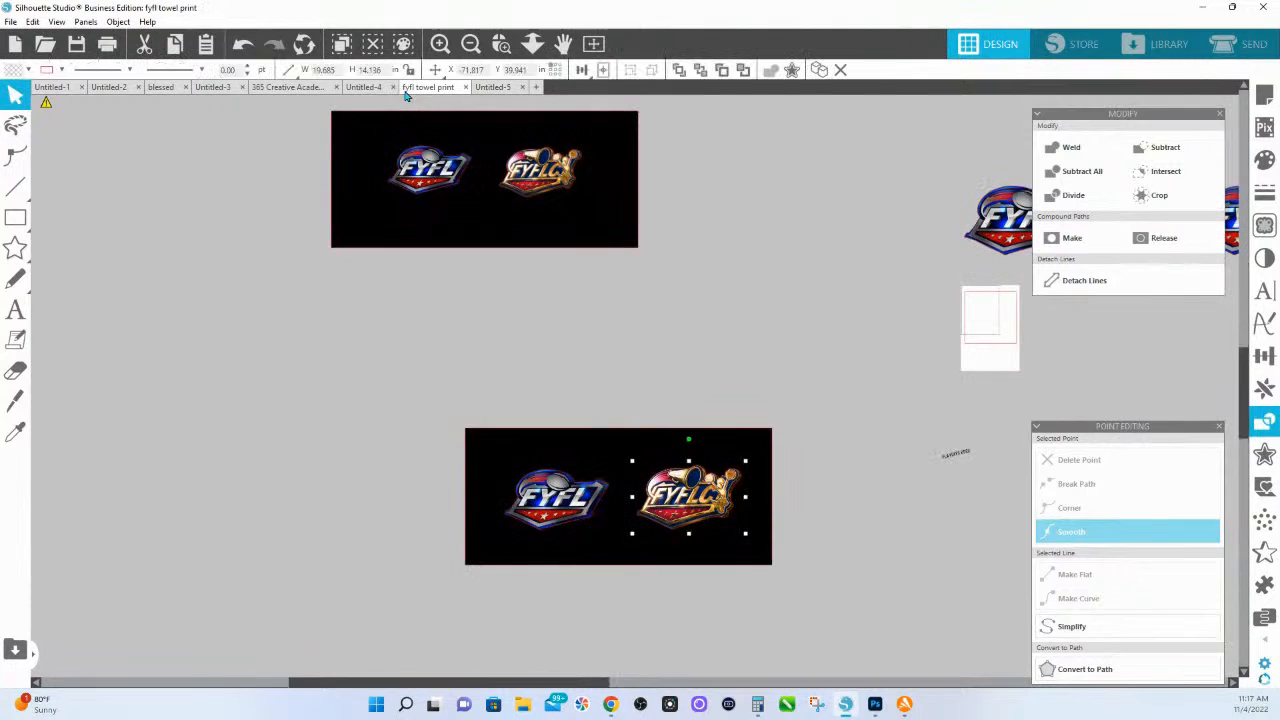
click(499, 43)
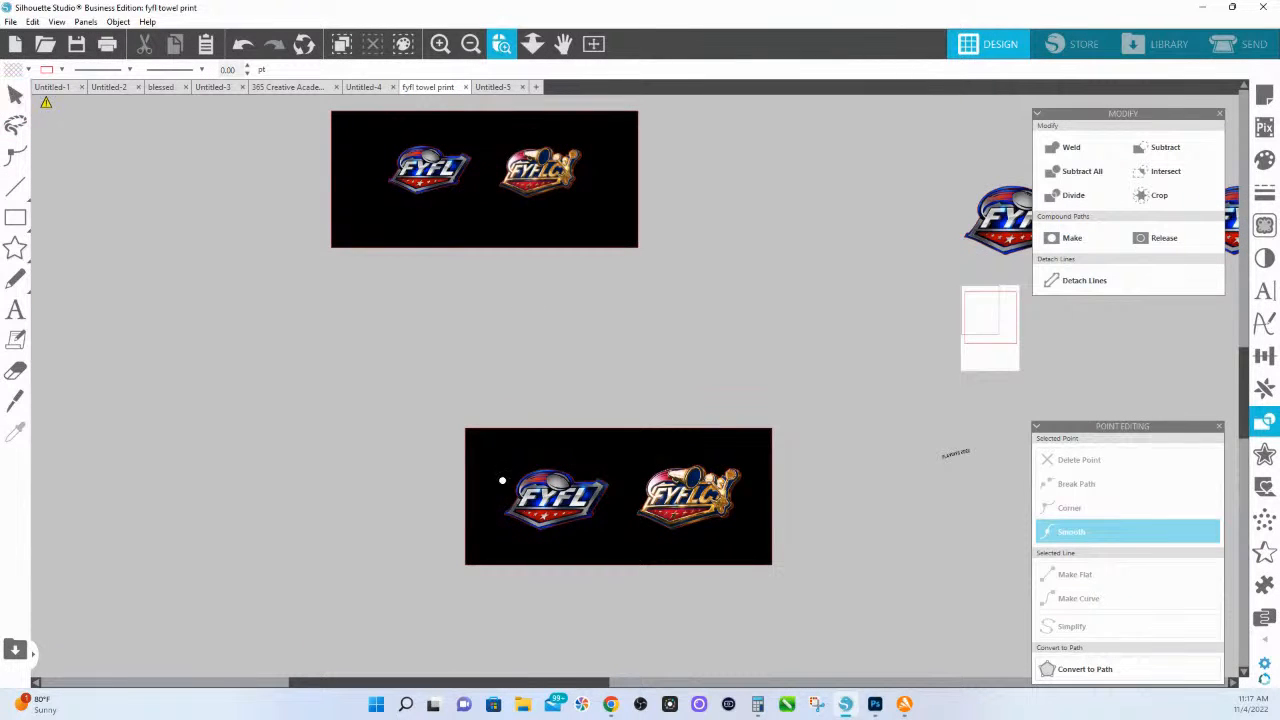
drag(481, 450, 654, 581)
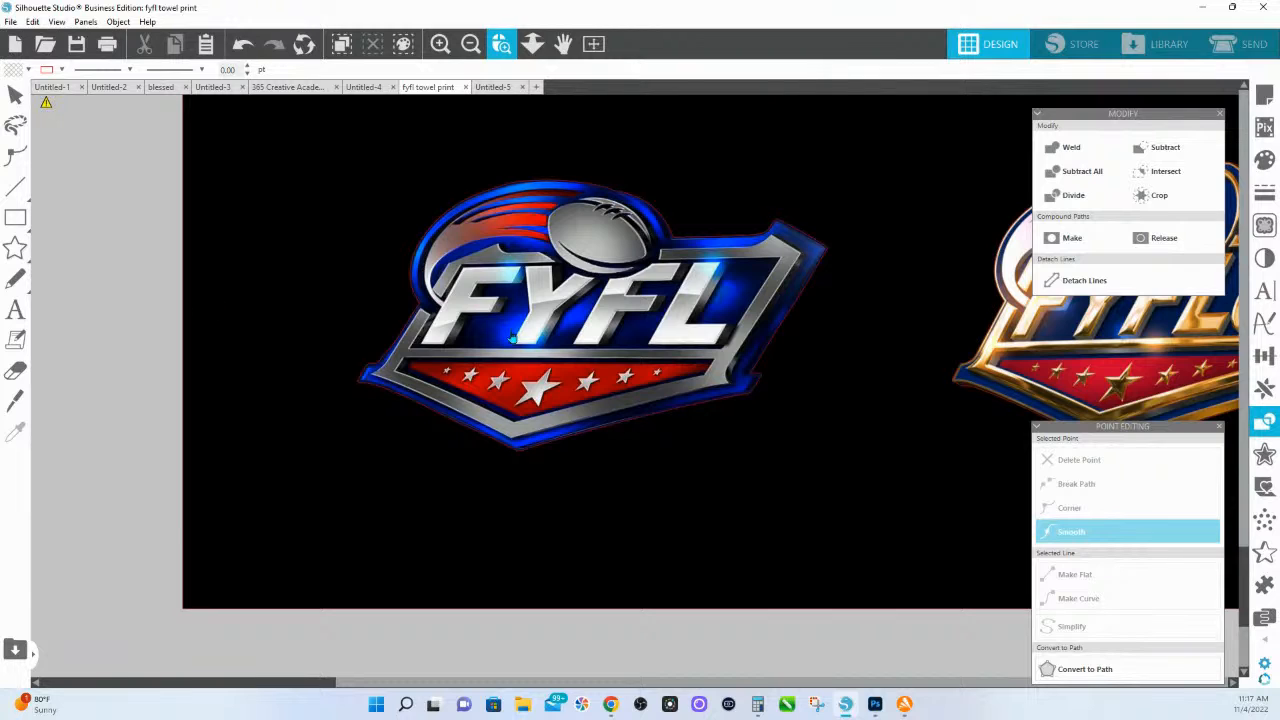
key(Escape)
scroll(16, 106, up, 5)
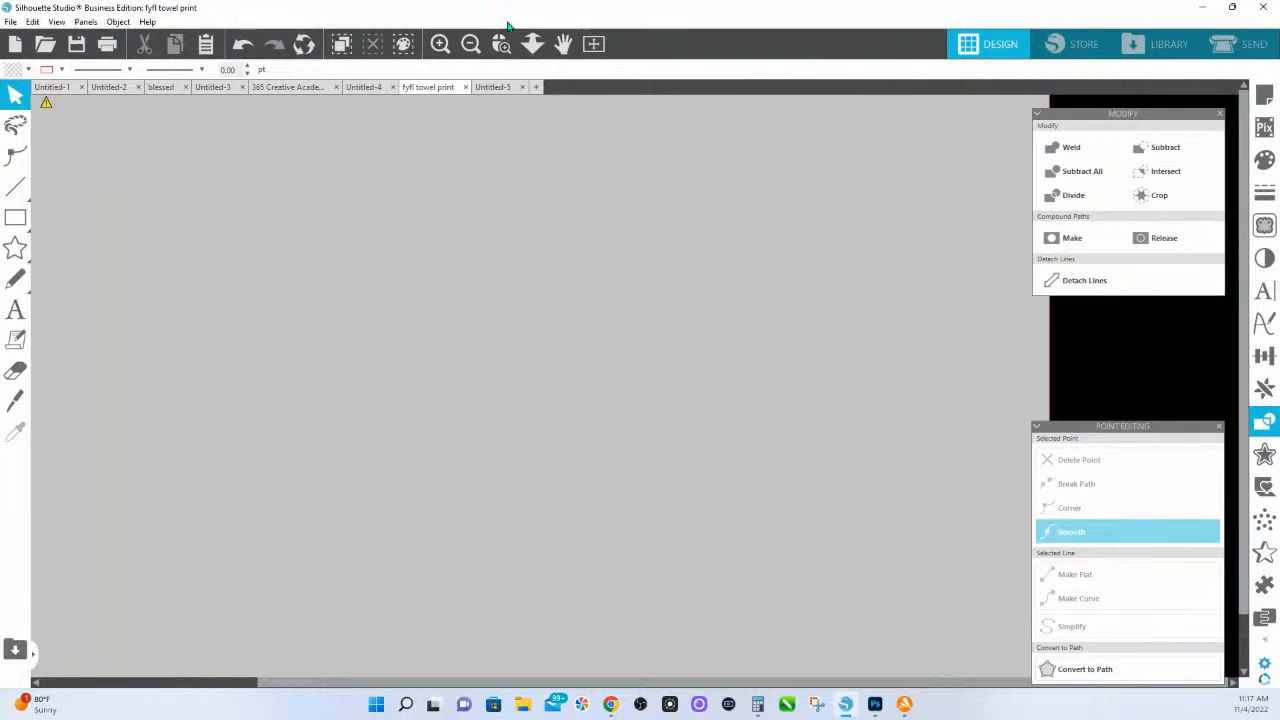
click(532, 43)
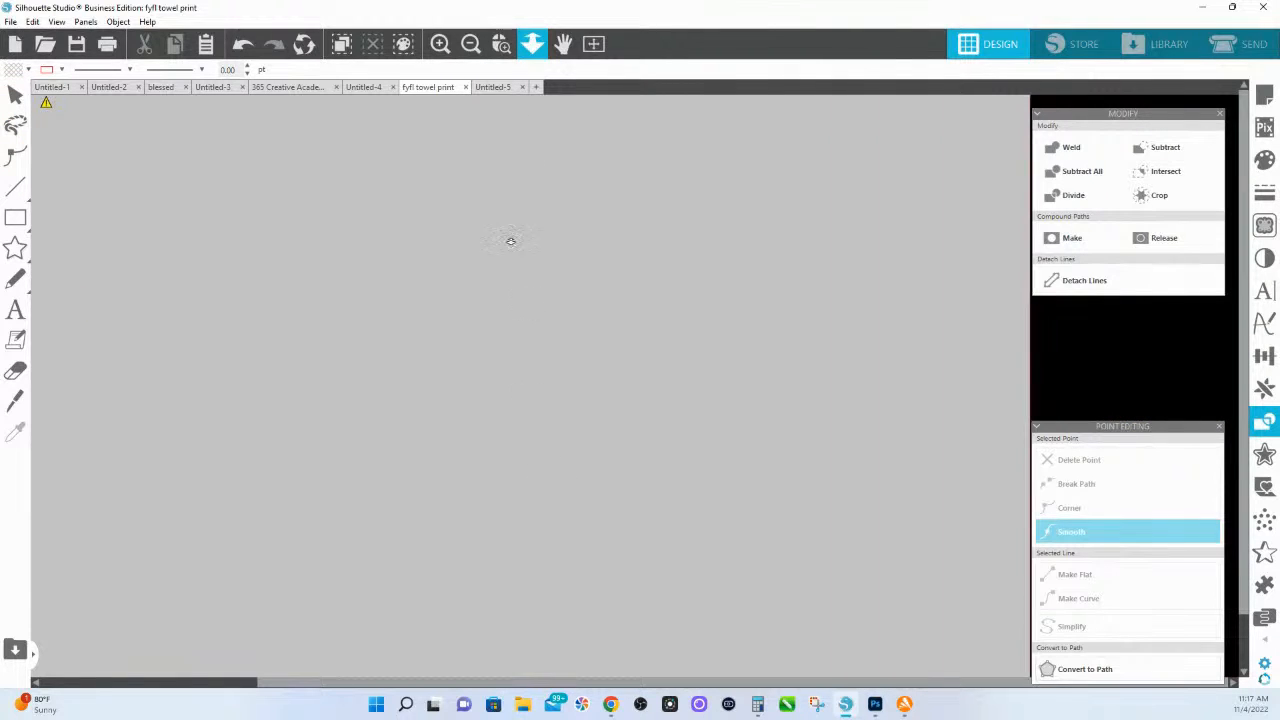
drag(835, 321, 986, 471)
click(531, 50)
drag(549, 399, 541, 318)
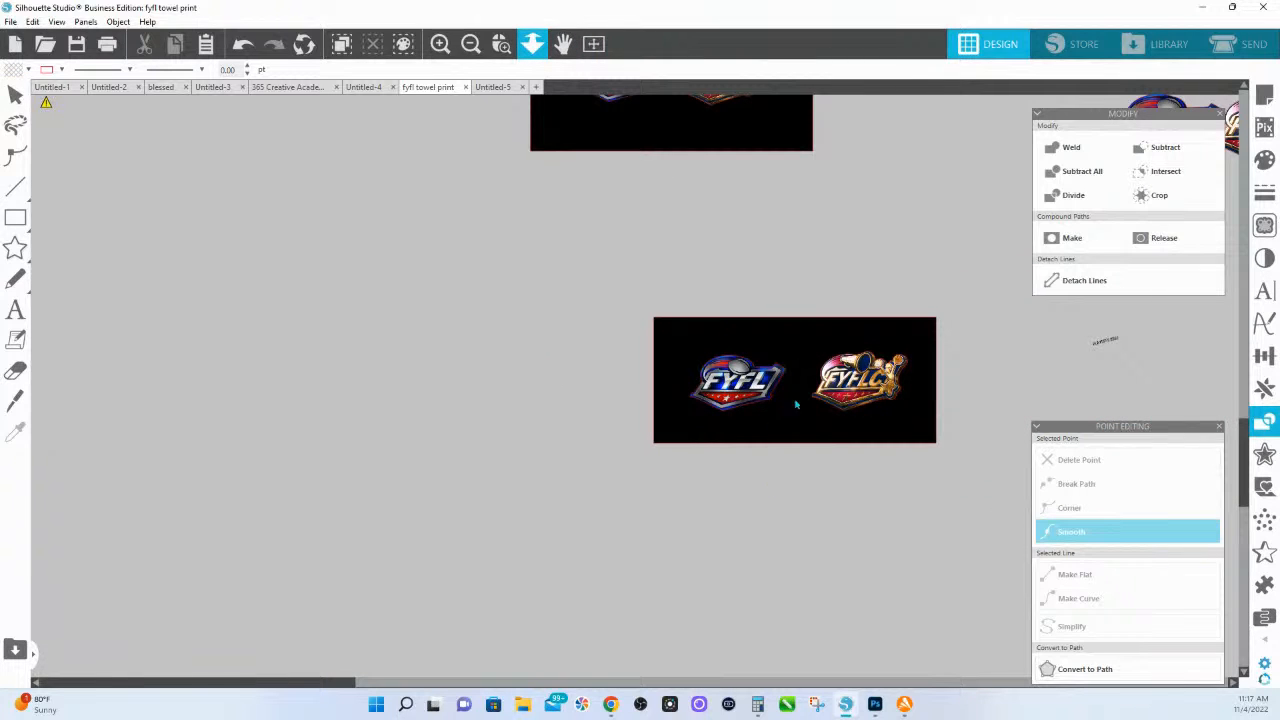
- Move the lower FYFLC logo in Untitled-5 up and place a copy of it on the lower black rectangle in fyfl towel print
click(495, 87)
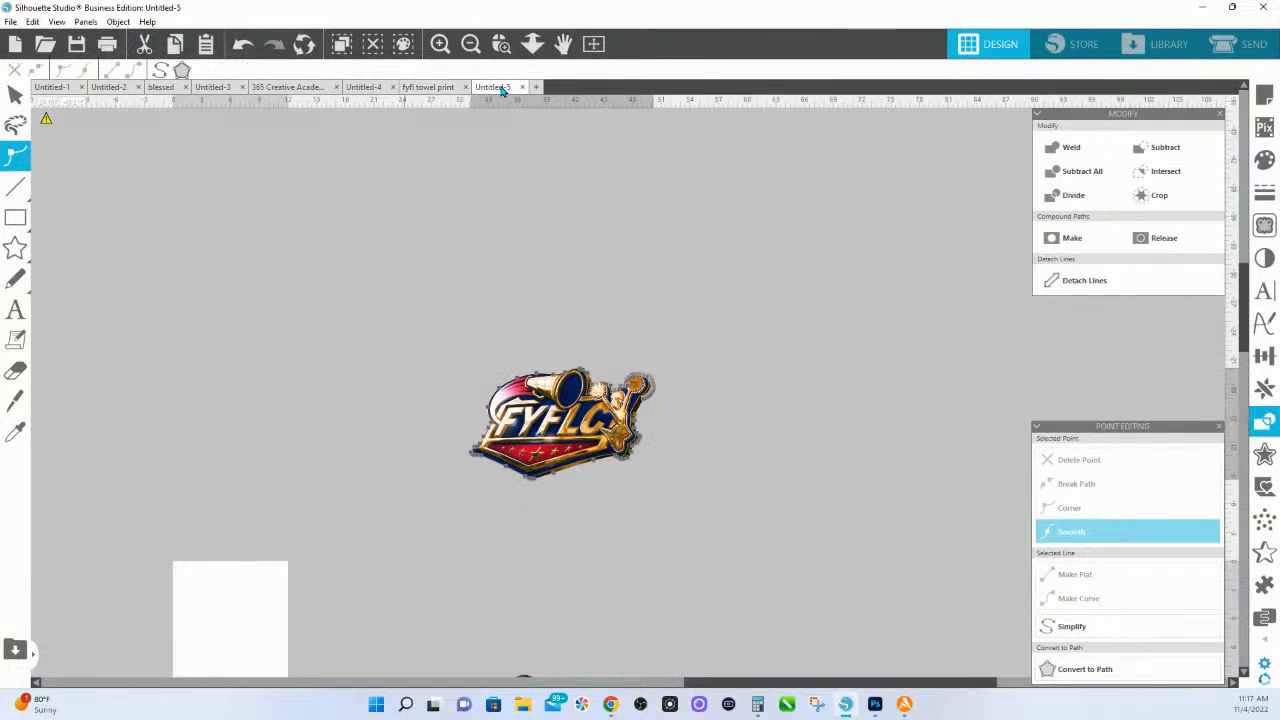
click(671, 456)
scroll(577, 397, down, 3)
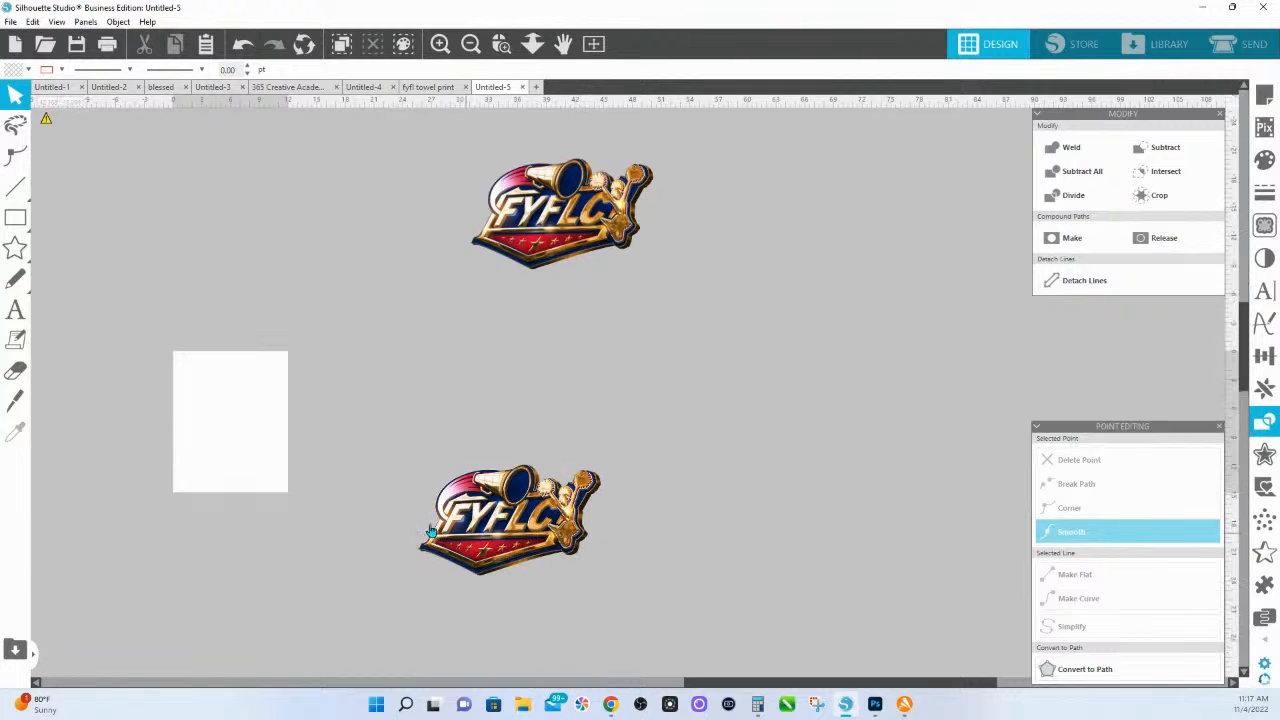
drag(480, 537, 564, 442)
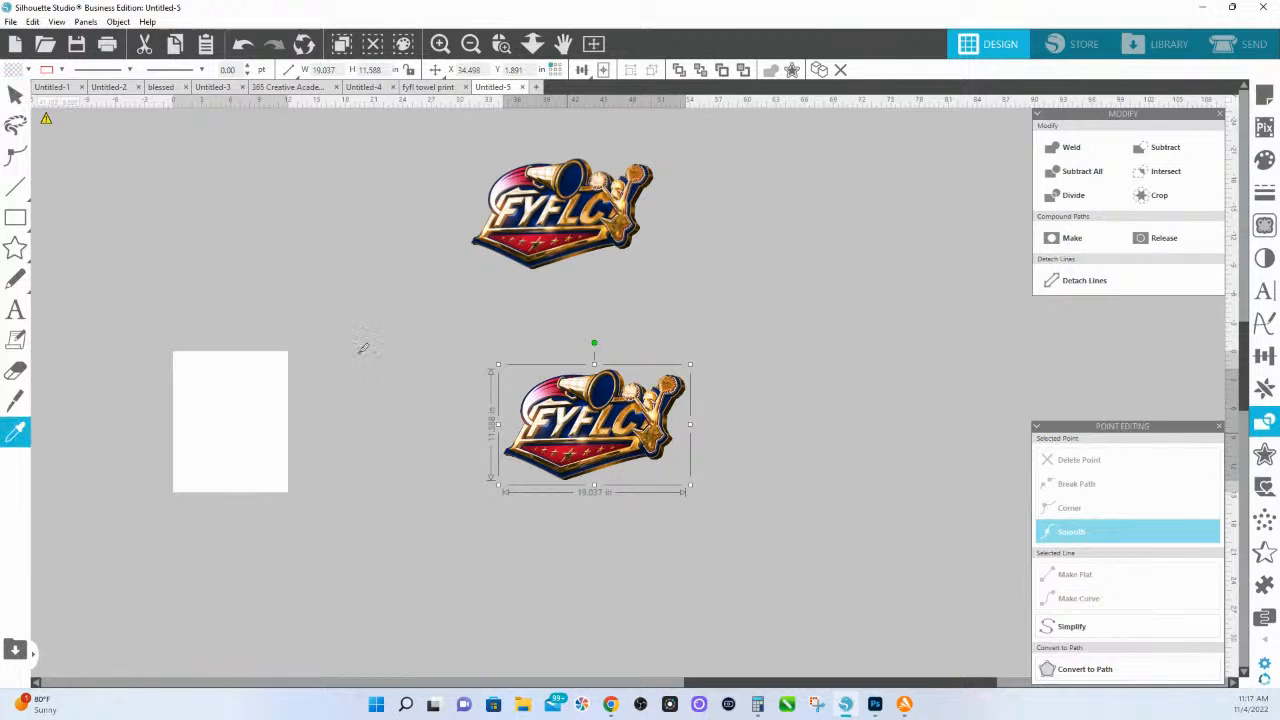
click(425, 87)
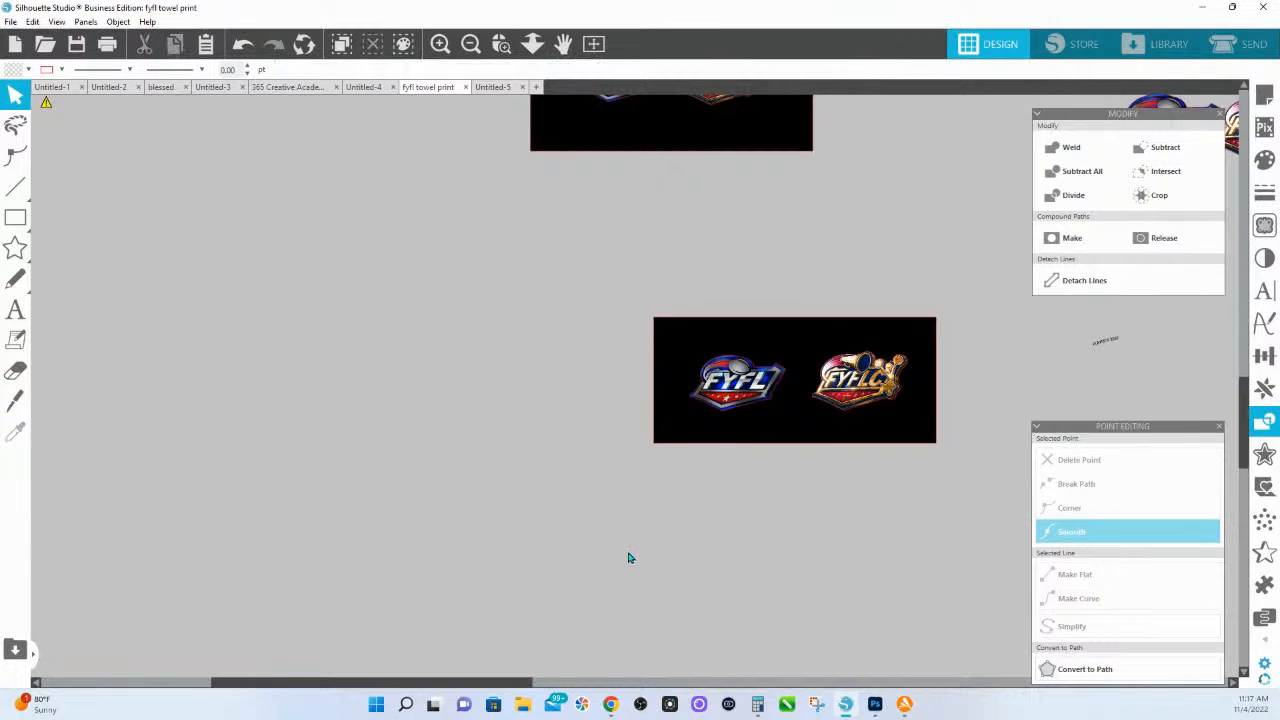
key(ctrl+v)
drag(685, 410, 828, 422)
- Move the old FYFLC logo below the black rectangle and place the new one, enlarged to about 23.3 in wide, beside the FYFL logo
click(872, 380)
drag(872, 380, 878, 578)
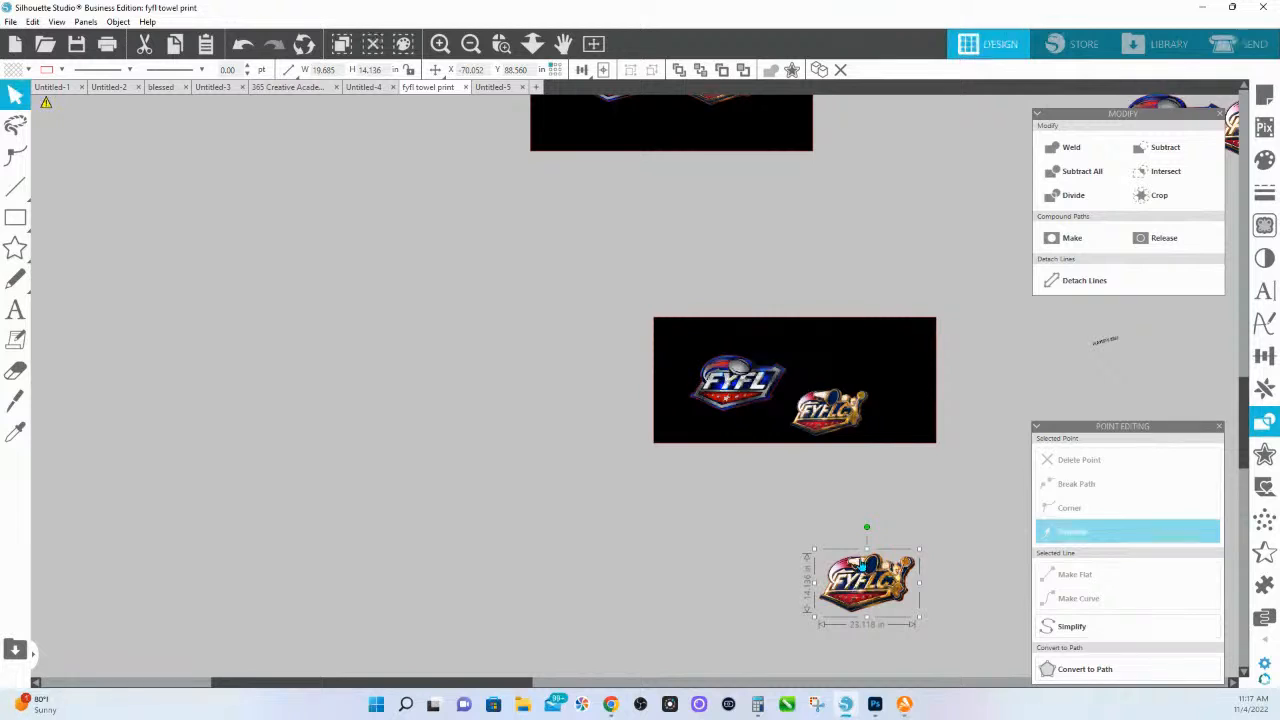
click(834, 418)
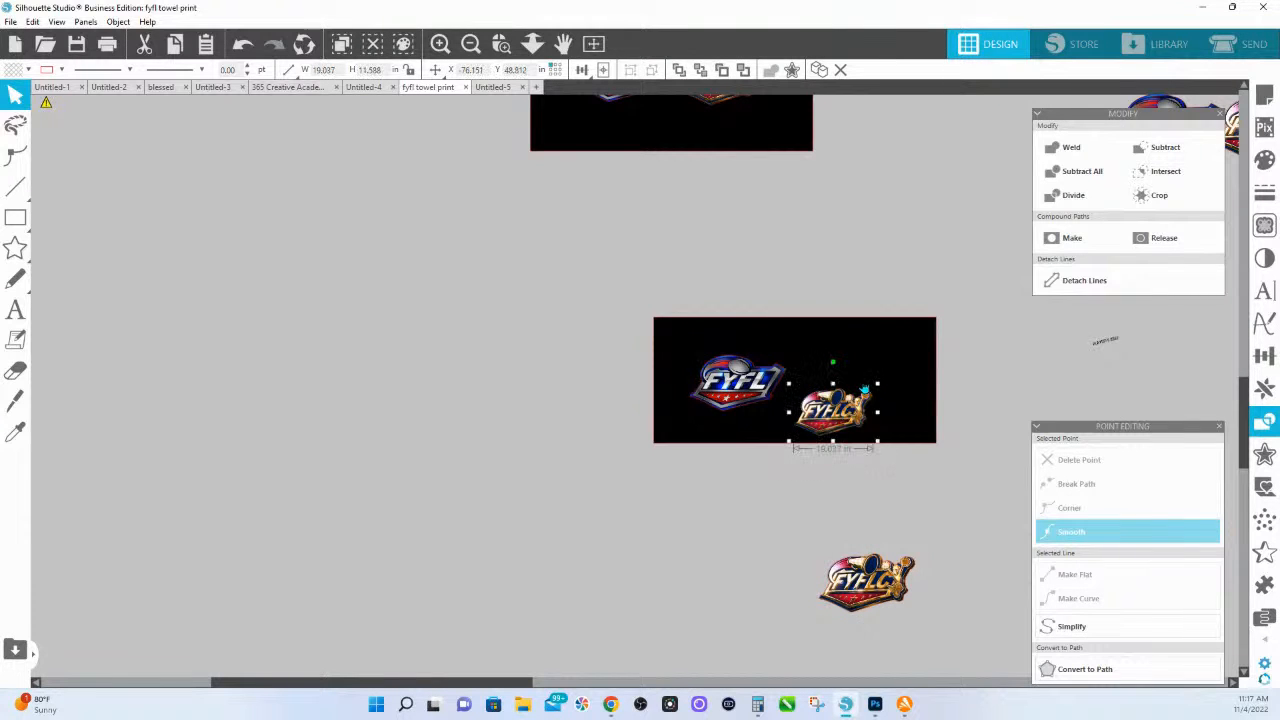
drag(864, 391, 876, 471)
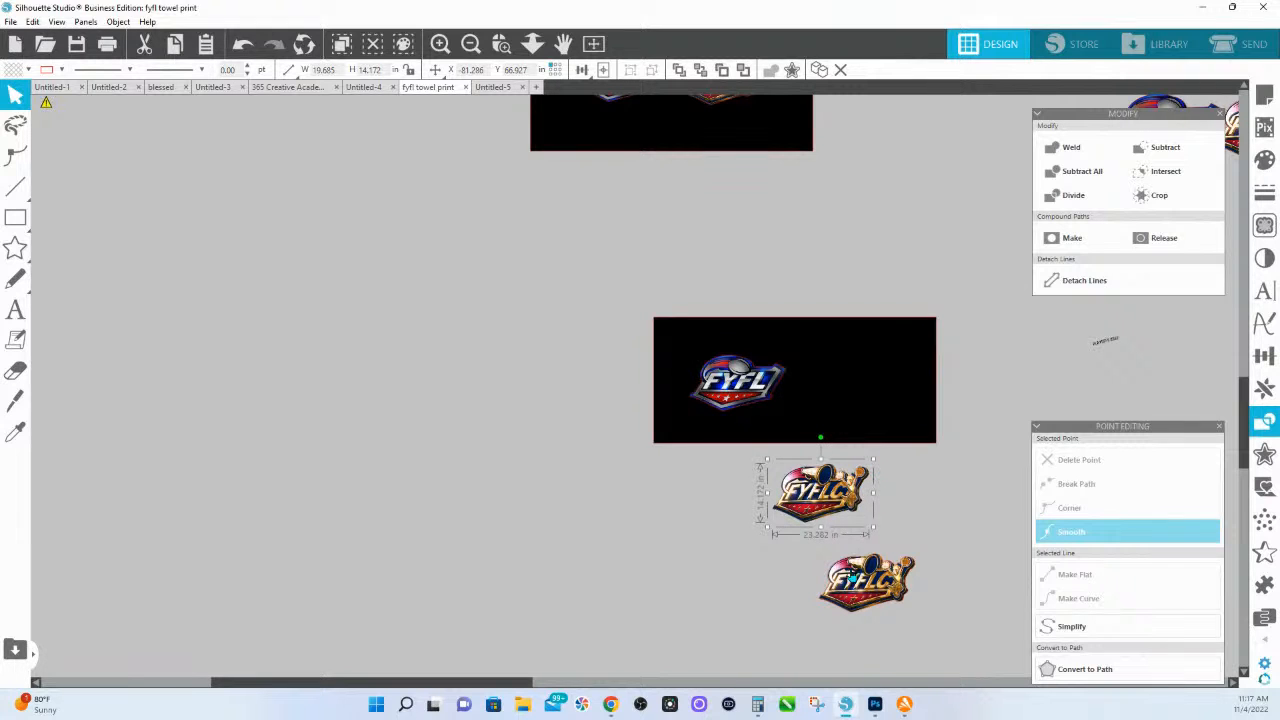
drag(830, 490, 861, 385)
- Remove the line colour from the lower black rectangle and the two logos on it
click(672, 320)
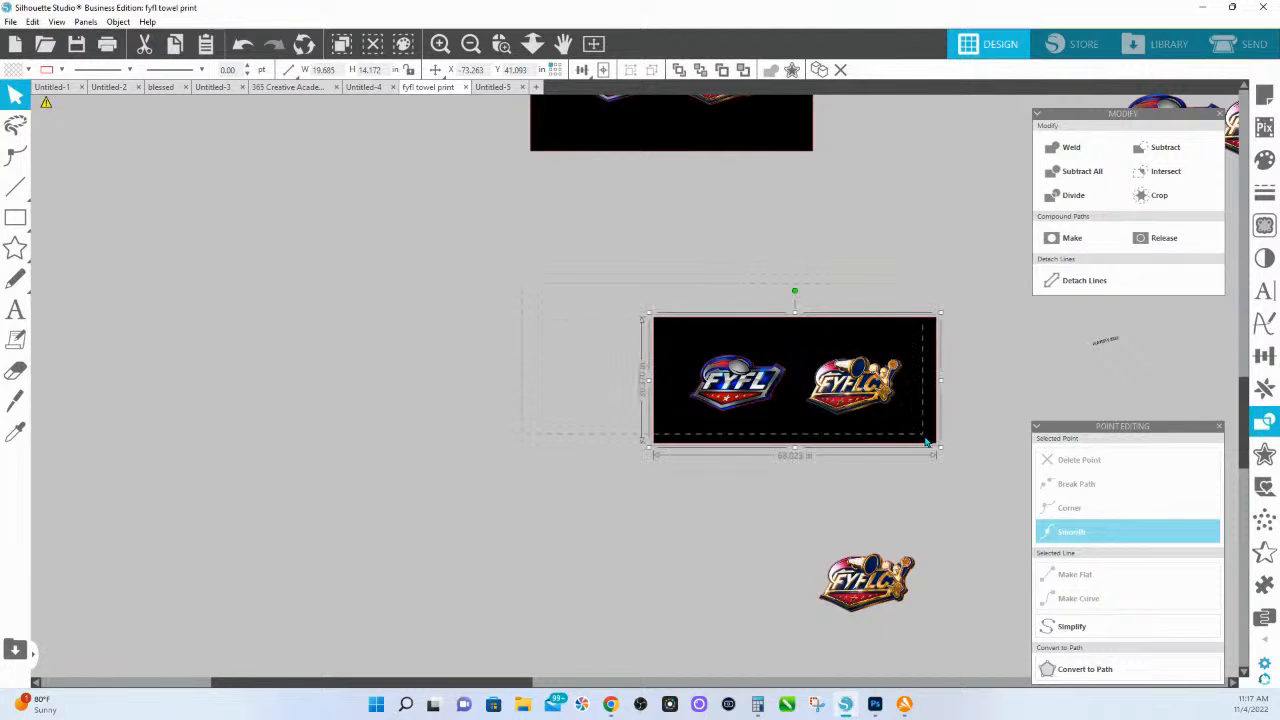
click(60, 70)
click(57, 122)
click(885, 249)
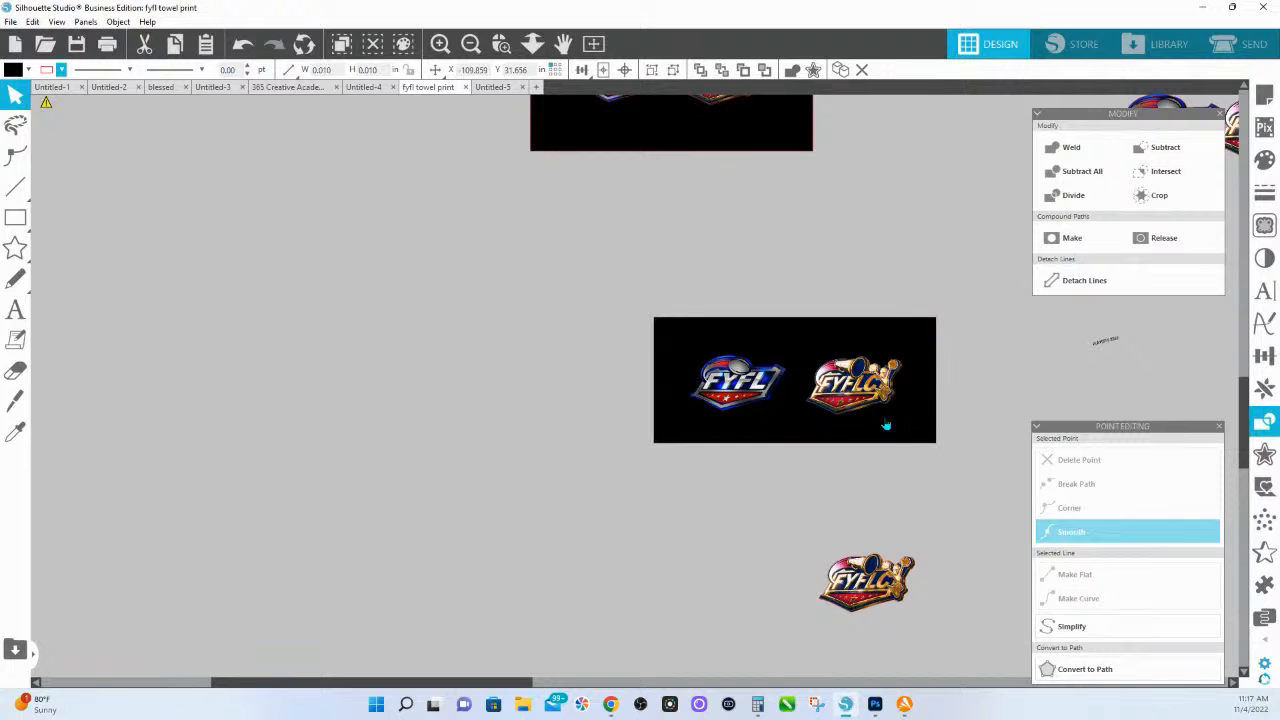
- Examine the FYFL and FYFLC logos side by side on the black rectangle at close range
click(530, 45)
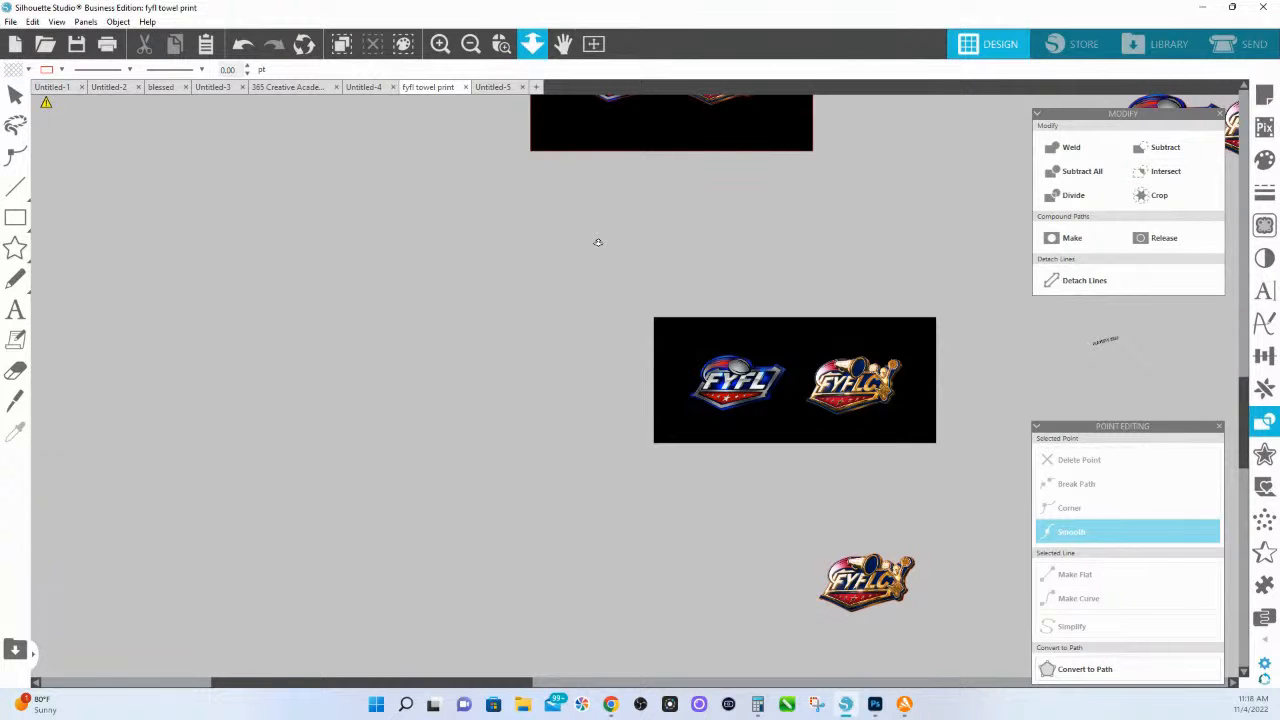
drag(598, 242, 598, 252)
click(531, 49)
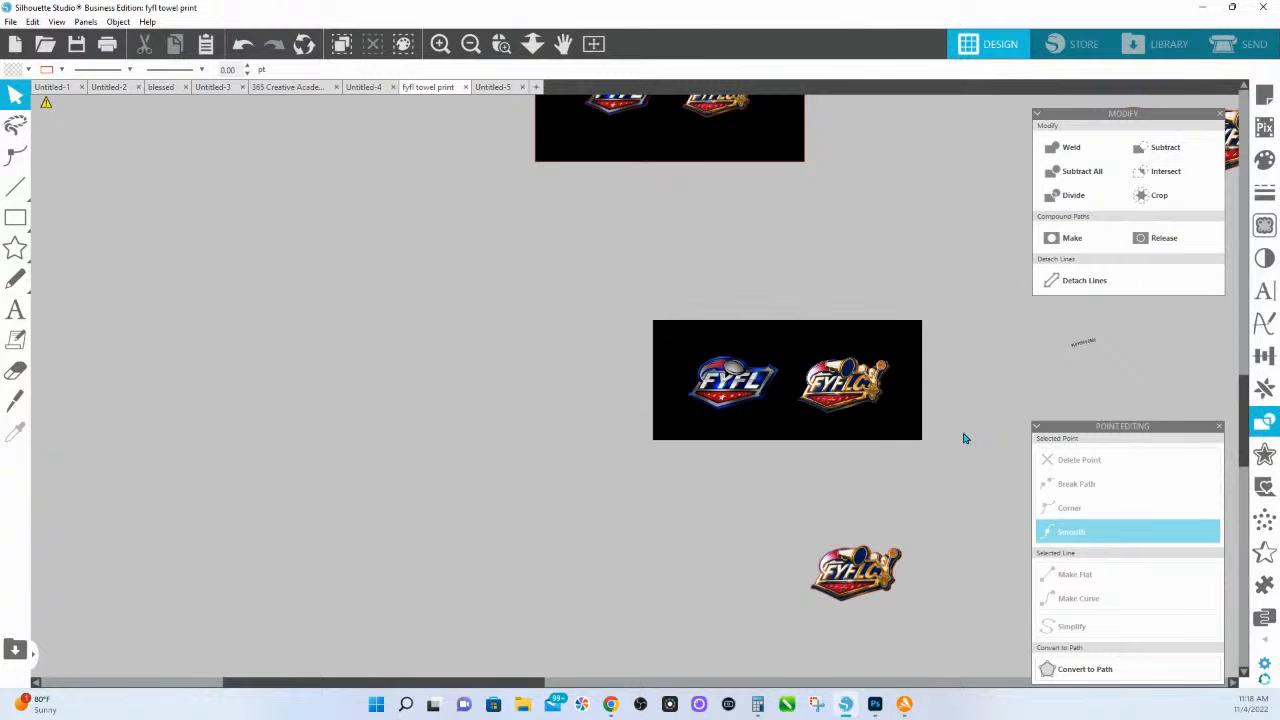
drag(656, 318, 965, 438)
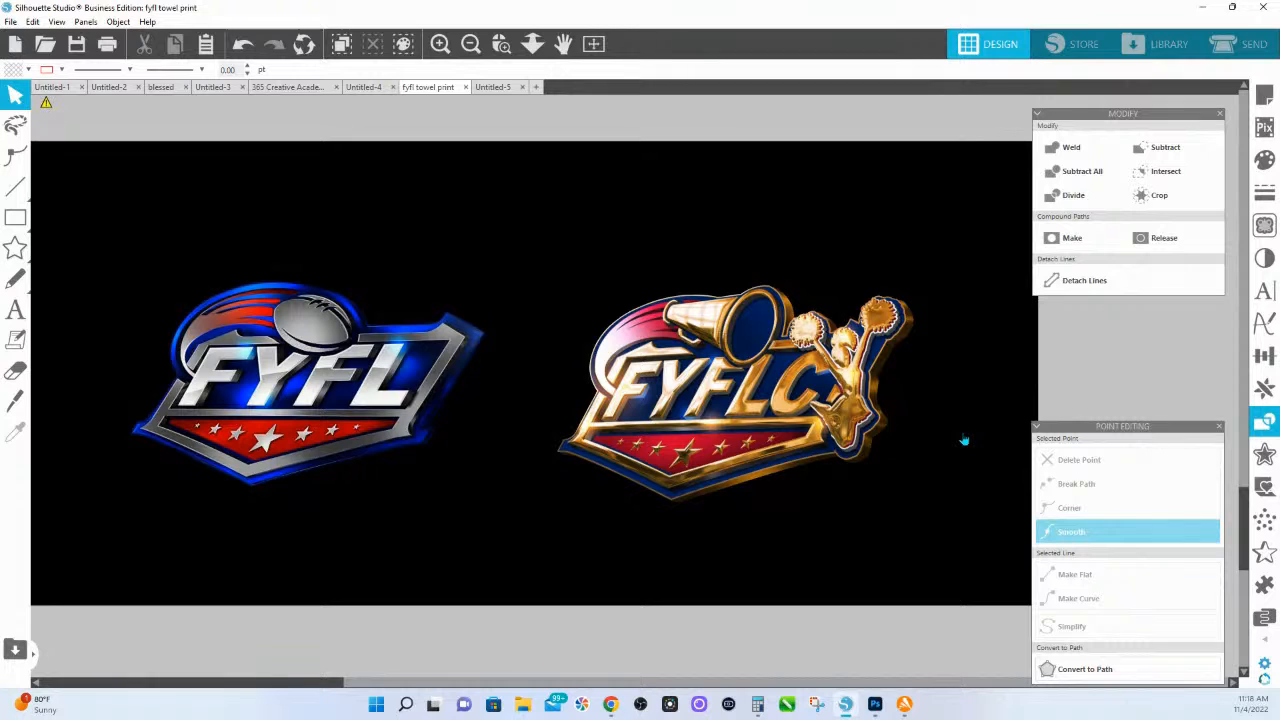
- Create an outward offset outline around the FYFLC logo
click(370, 400)
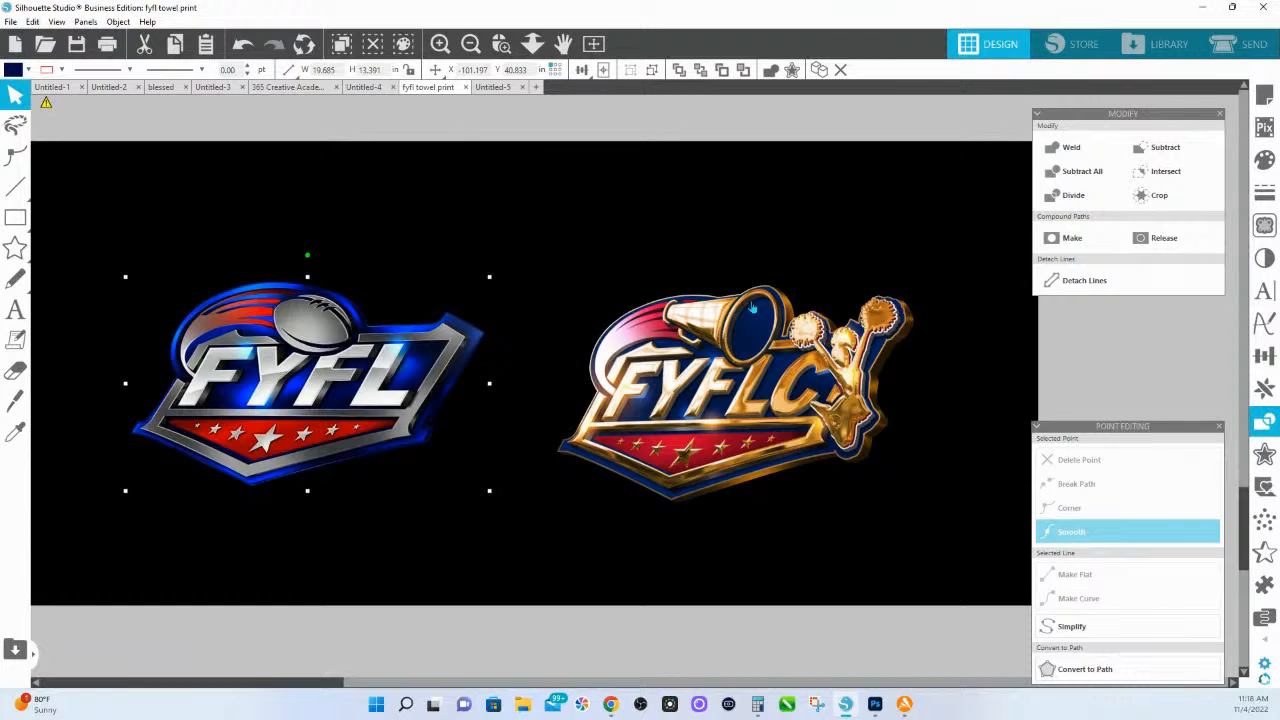
click(826, 346)
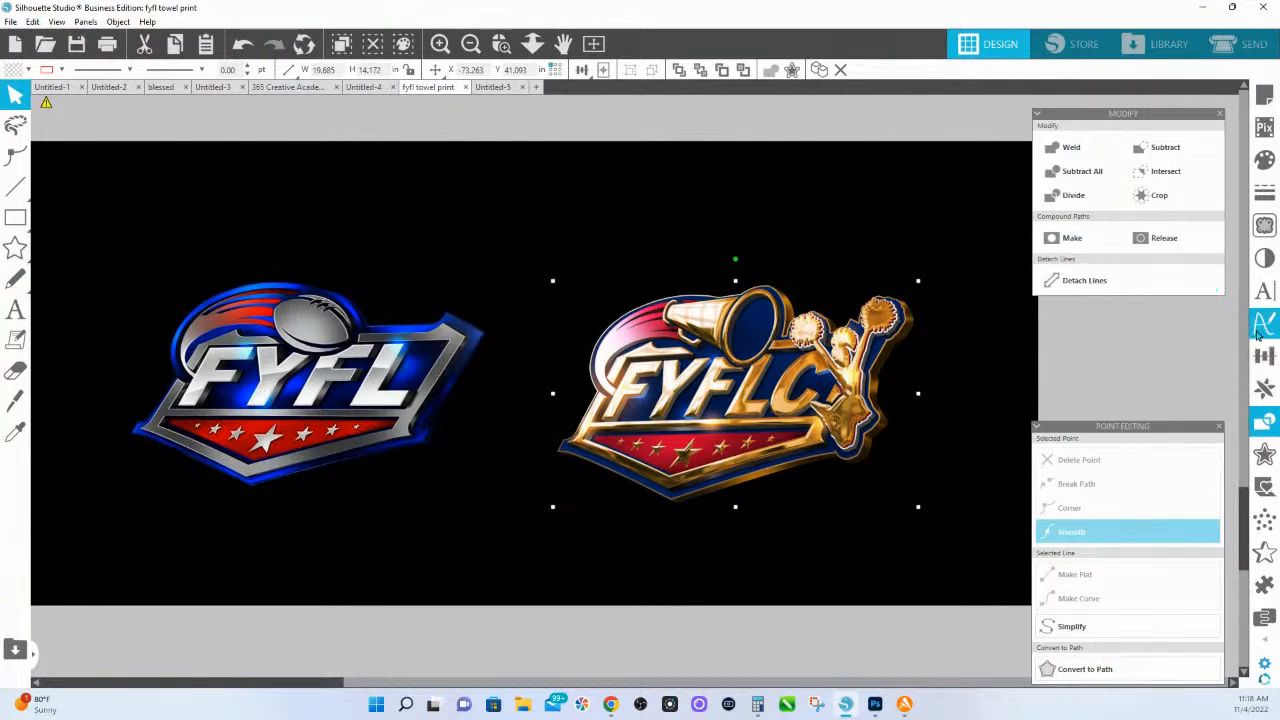
click(1265, 455)
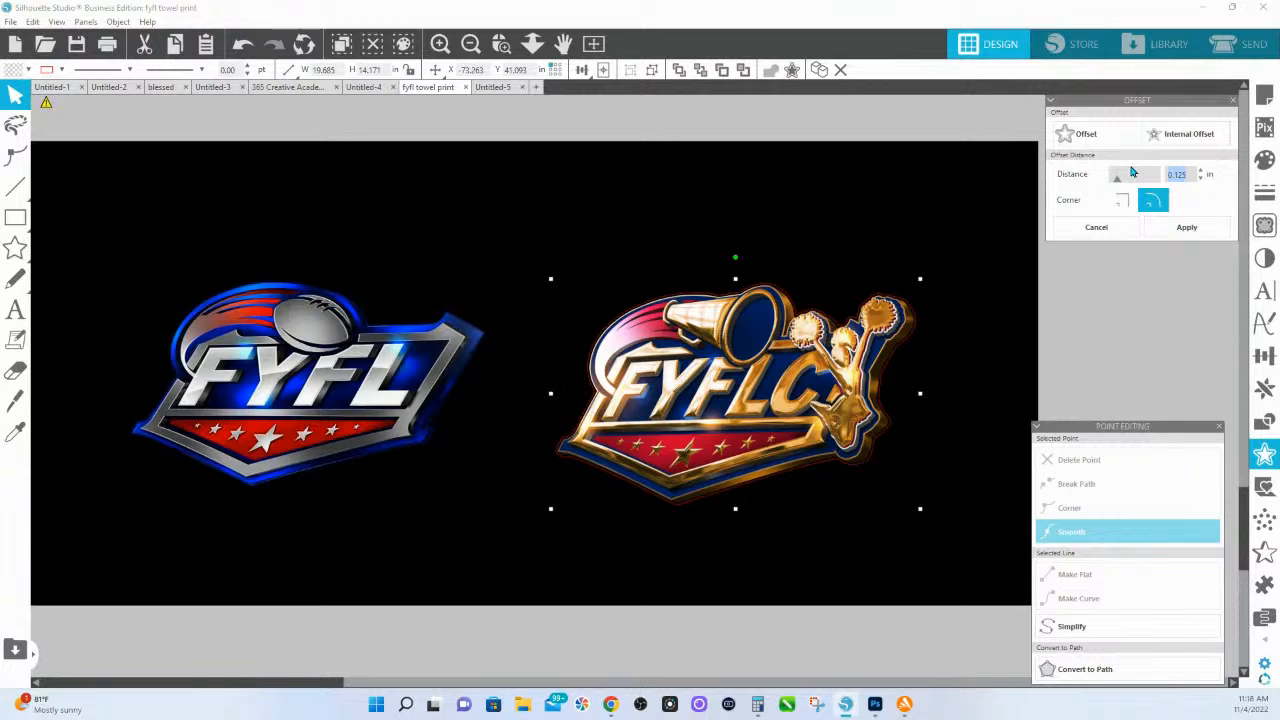
text(00)
click(1183, 232)
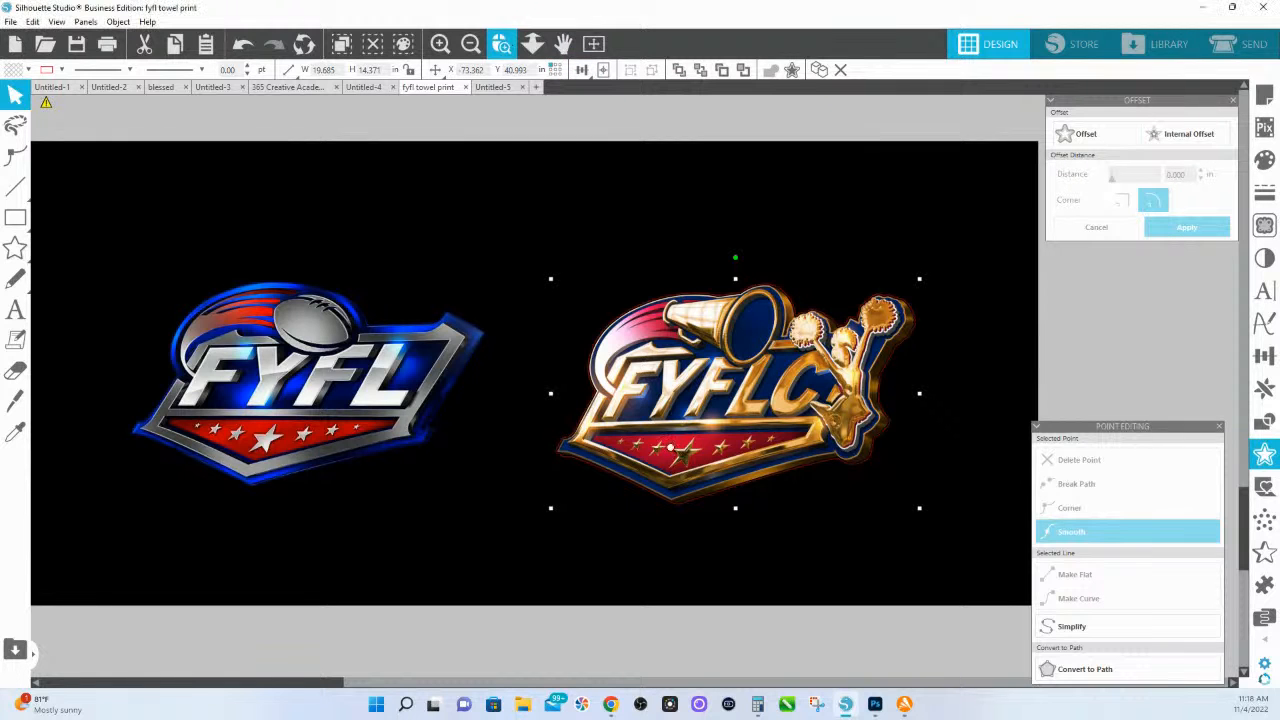
- Fill the offset outline with the dark brown sampled from the lower edge of the FYFLC logo
drag(770, 508, 873, 546)
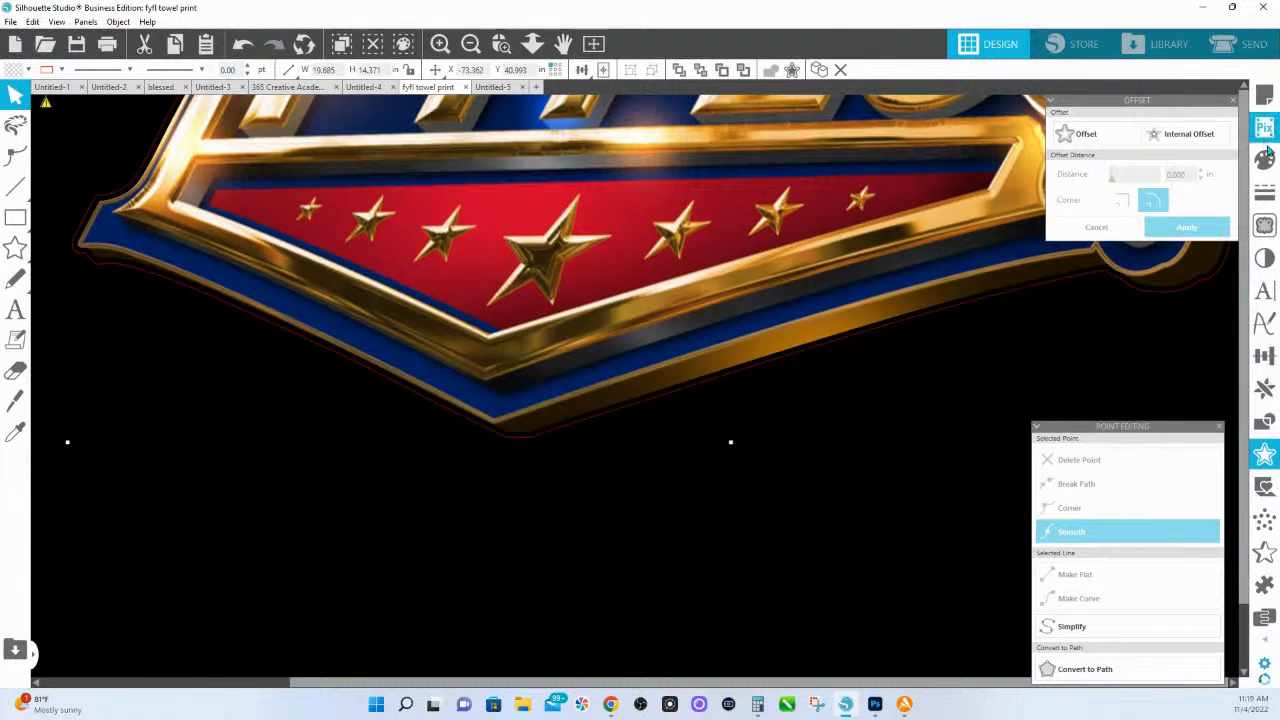
click(1265, 160)
drag(1195, 158, 526, 434)
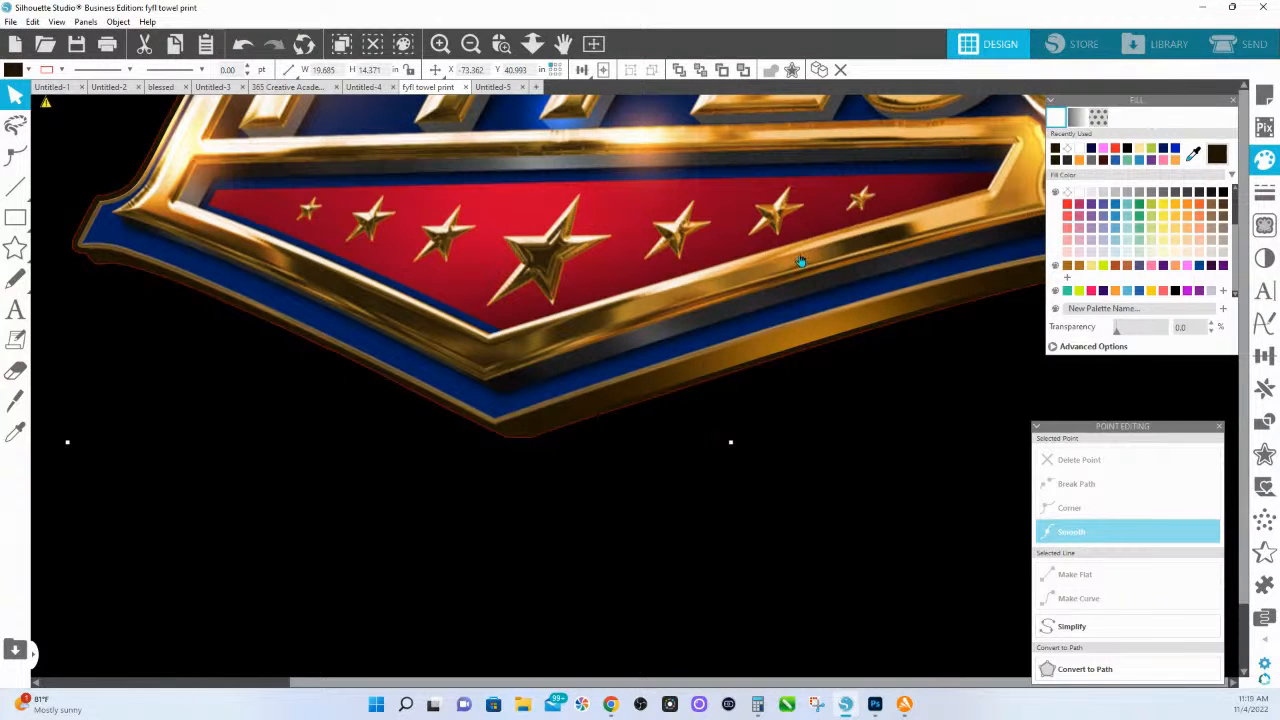
click(532, 43)
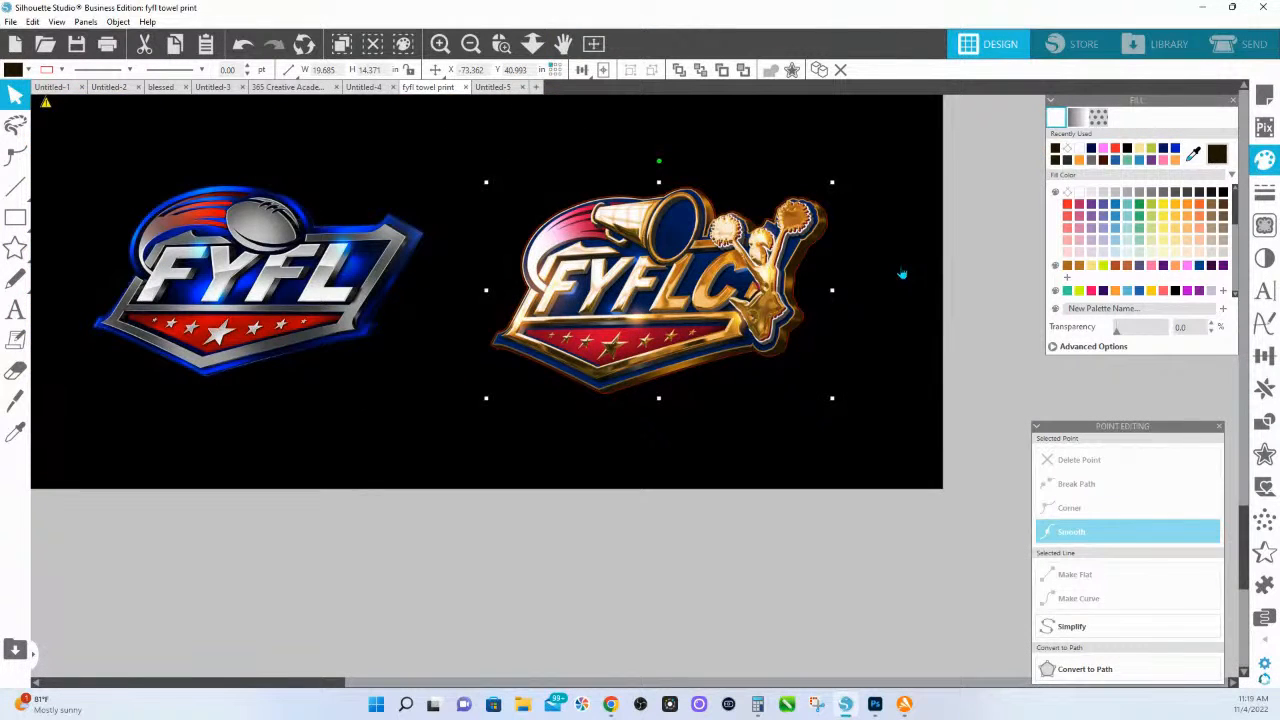
- Fill the FYFL and FYFLC logo shapes with lime green
click(741, 606)
click(619, 314)
shift+click(269, 270)
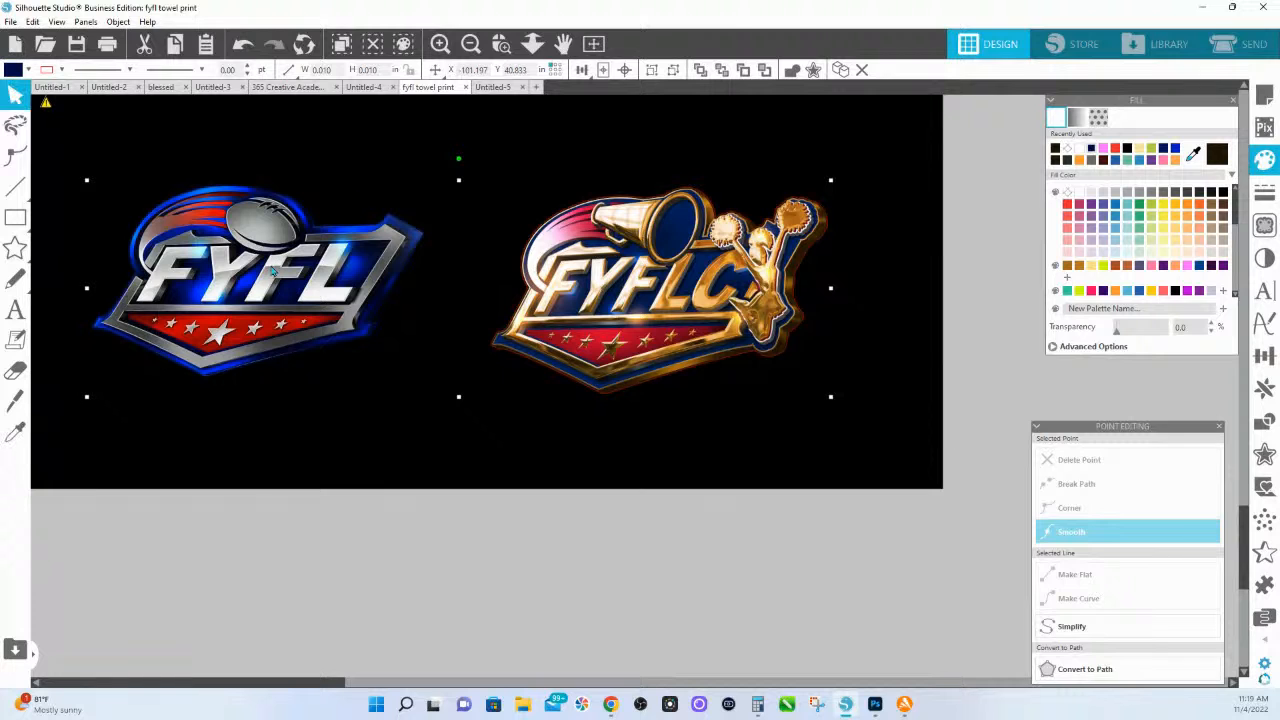
click(1152, 206)
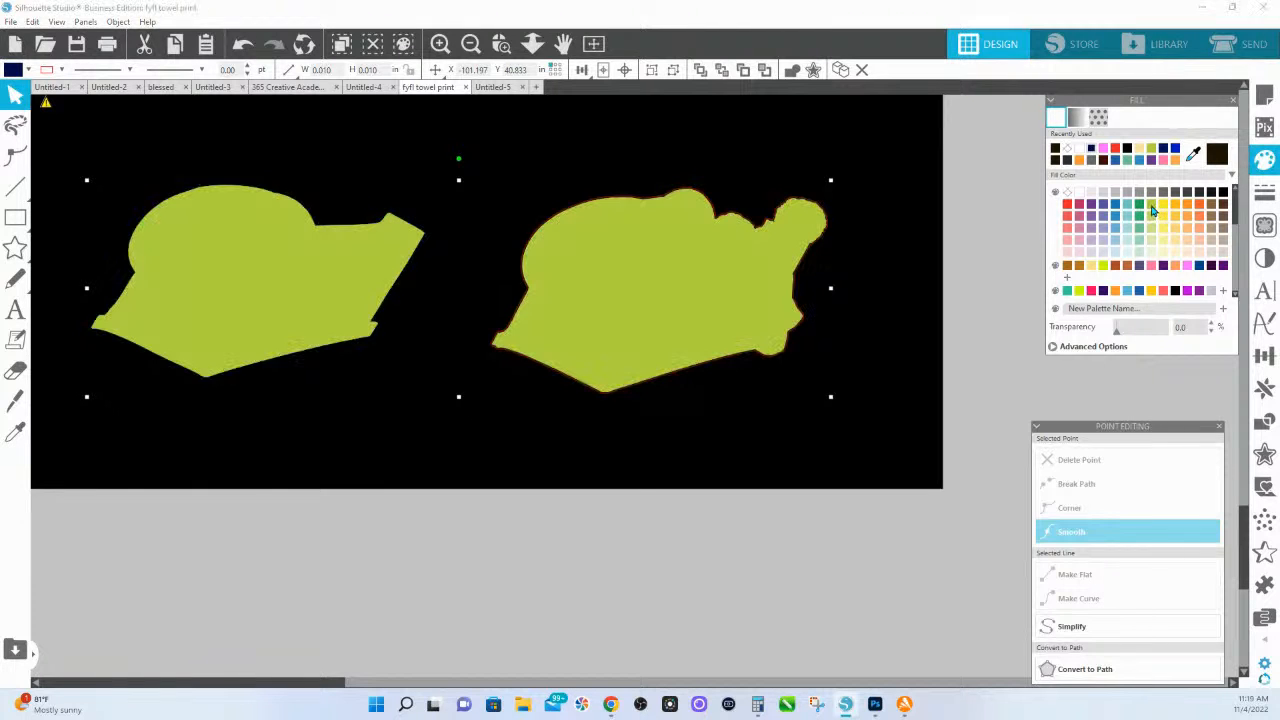
- Move the black rectangle behind the two green silhouettes away, up and to the left, so they stand on the empty workspace
click(533, 43)
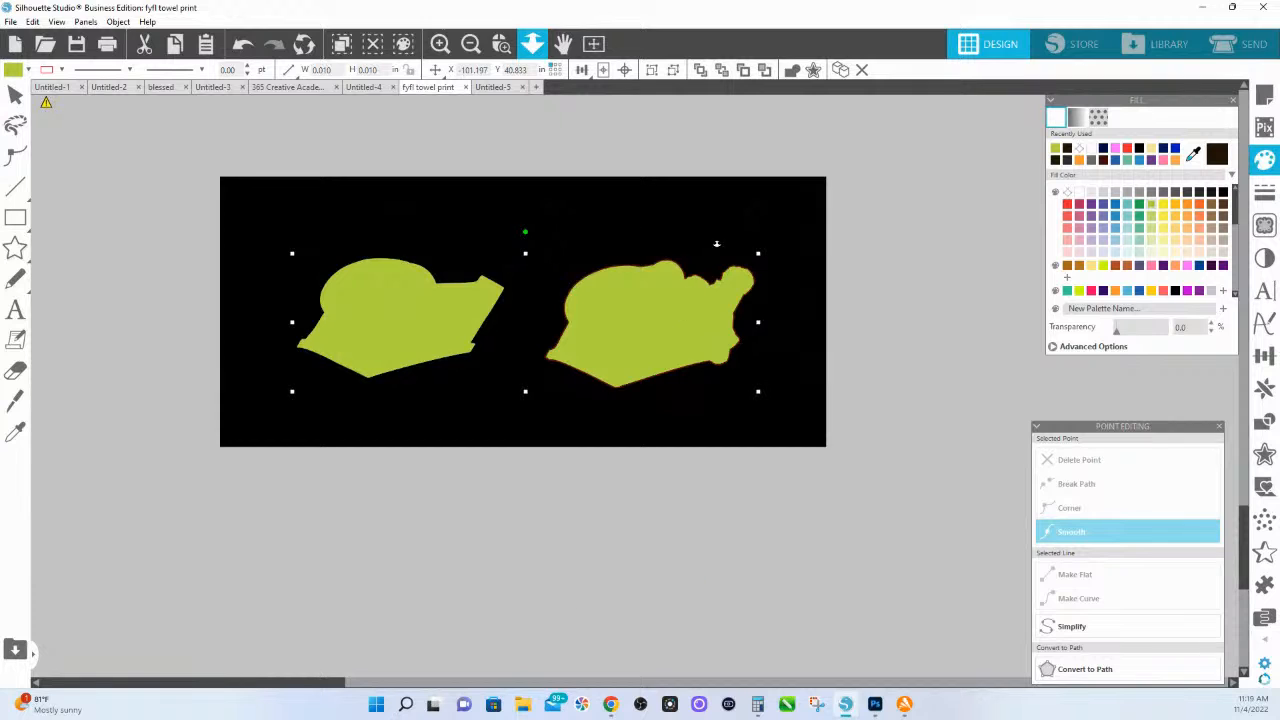
click(821, 366)
click(786, 491)
drag(705, 410, 458, 181)
click(410, 246)
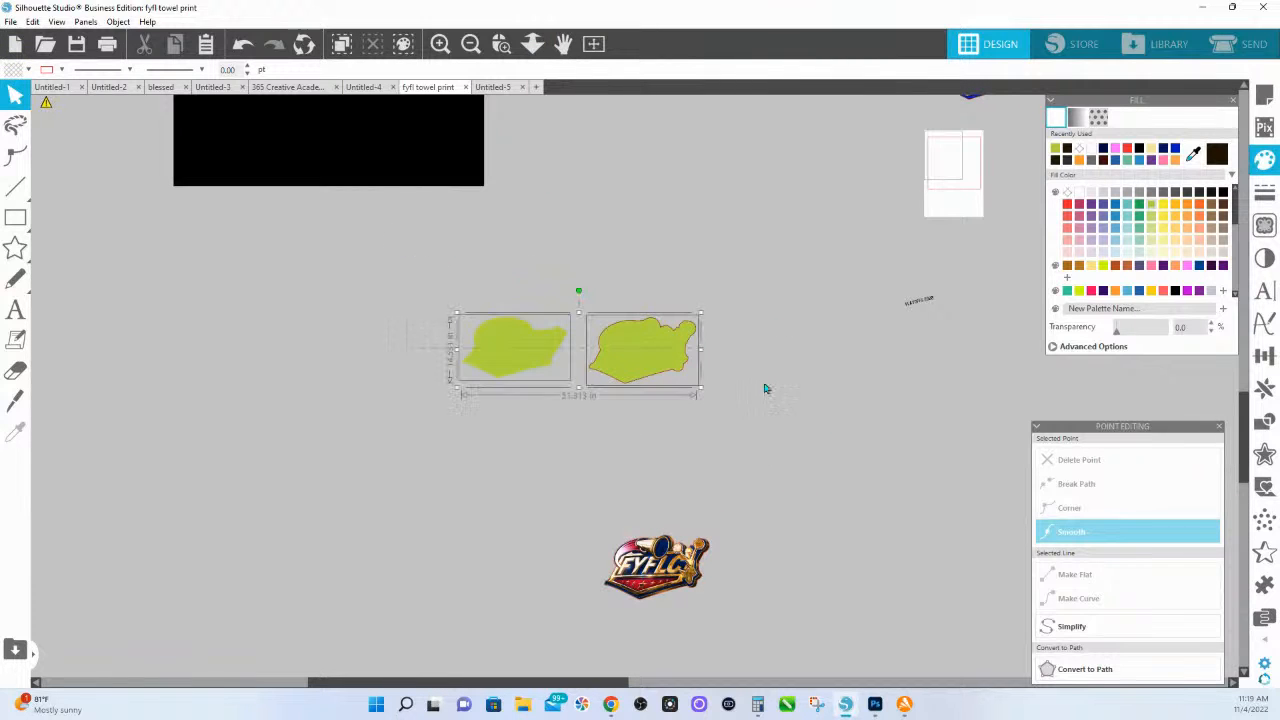
- Copy both green silhouettes, with the FYFLC offset outline, into a new document
drag(755, 377, 769, 394)
key(i)
key(v)
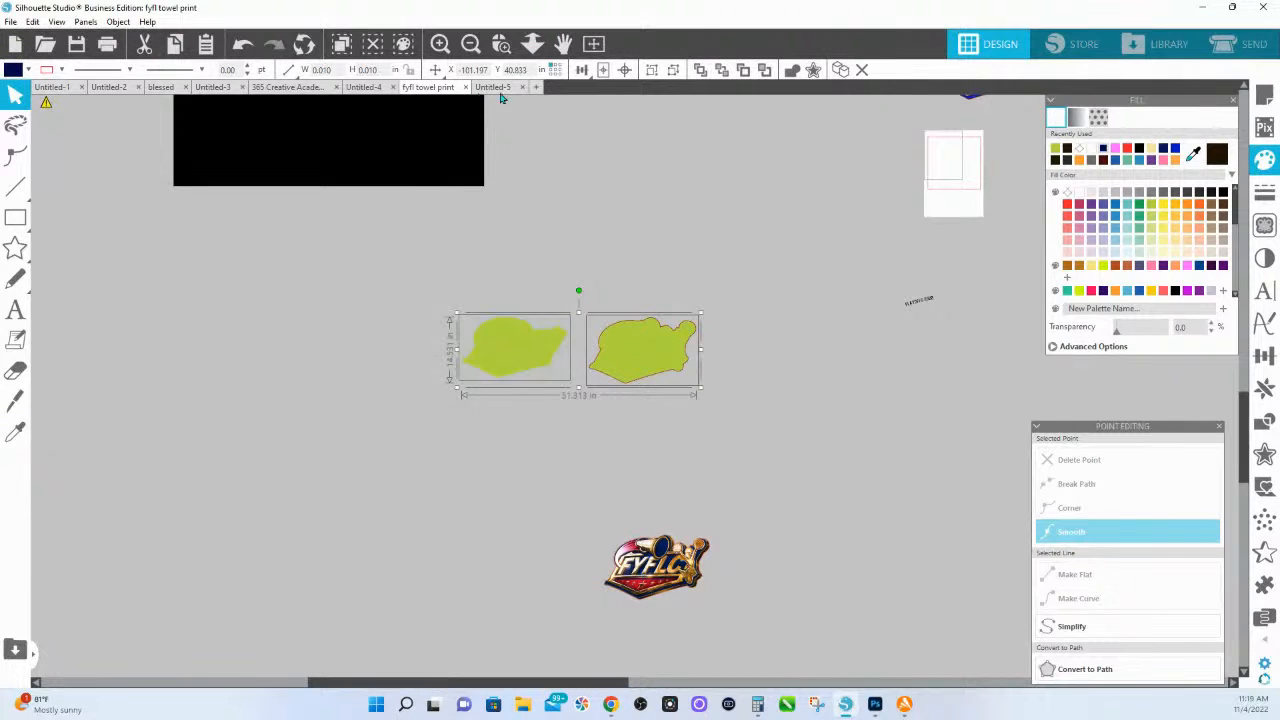
click(536, 89)
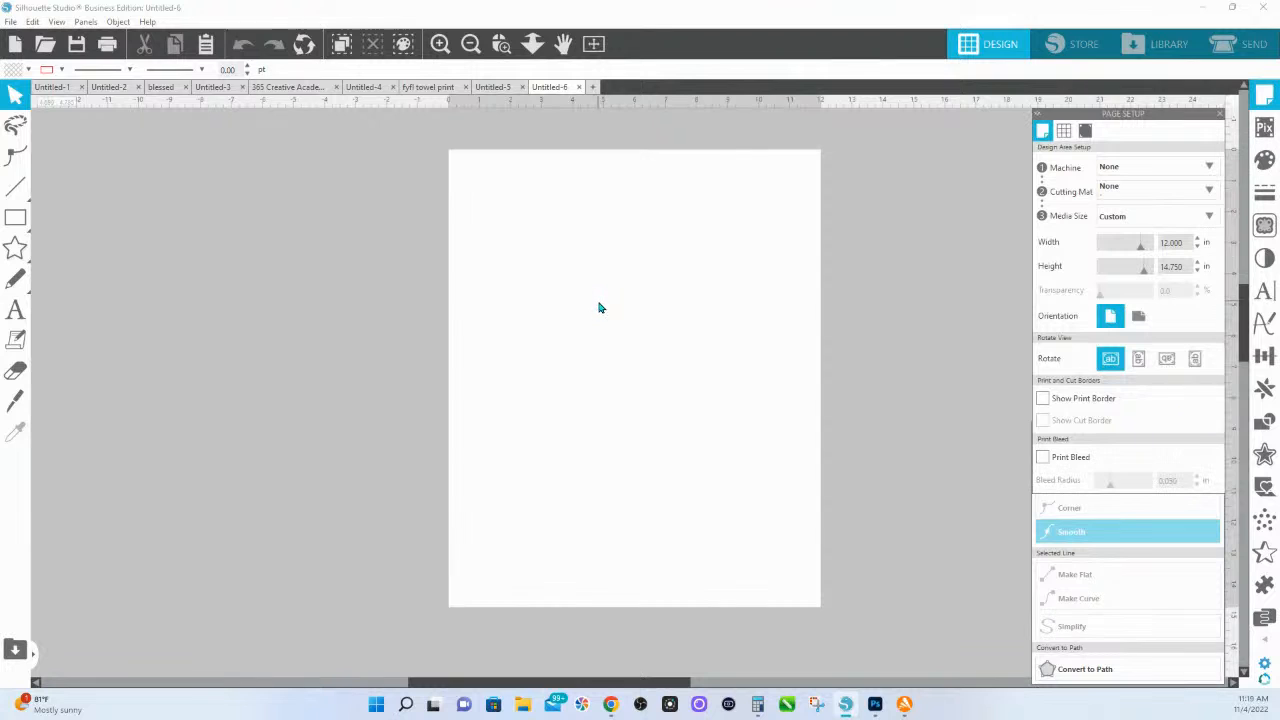
key(ctrl+v)
click(532, 43)
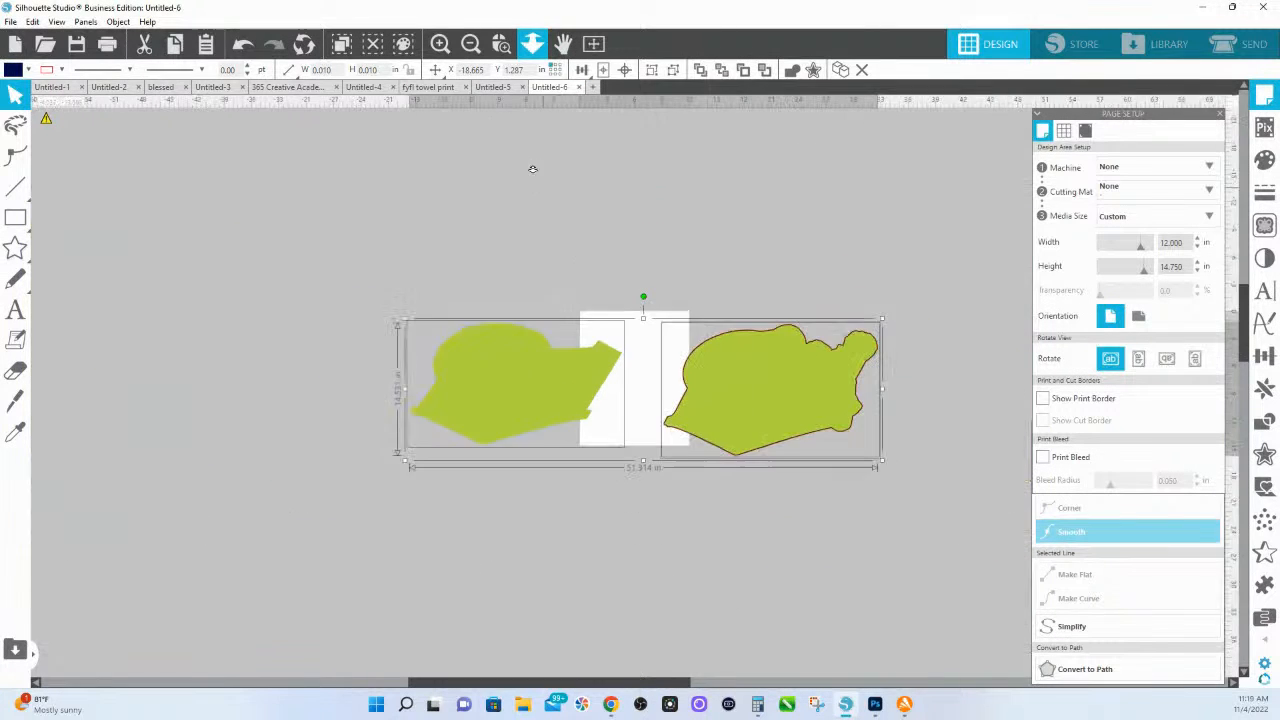
- Set the page width to 18.5 in and move the FYFL silhouette closer to the FYFLC one
drag(1190, 242, 1062, 247)
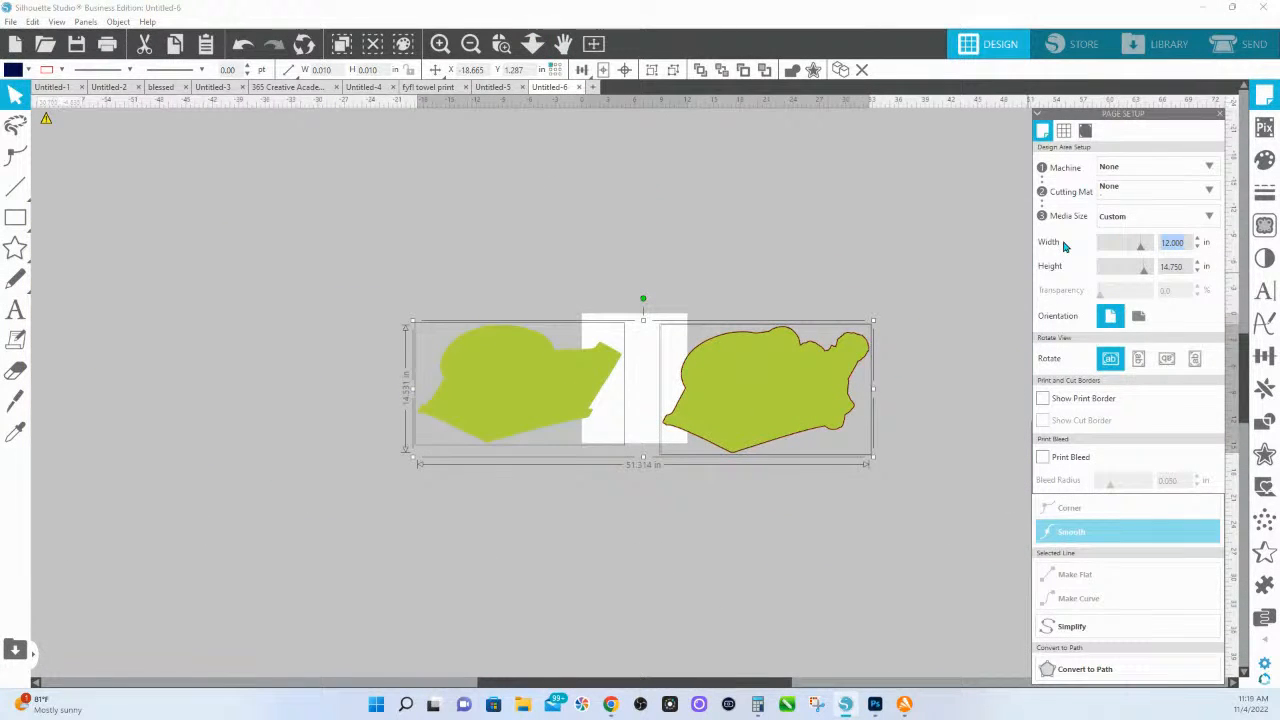
text(18.5)
key(Tab)
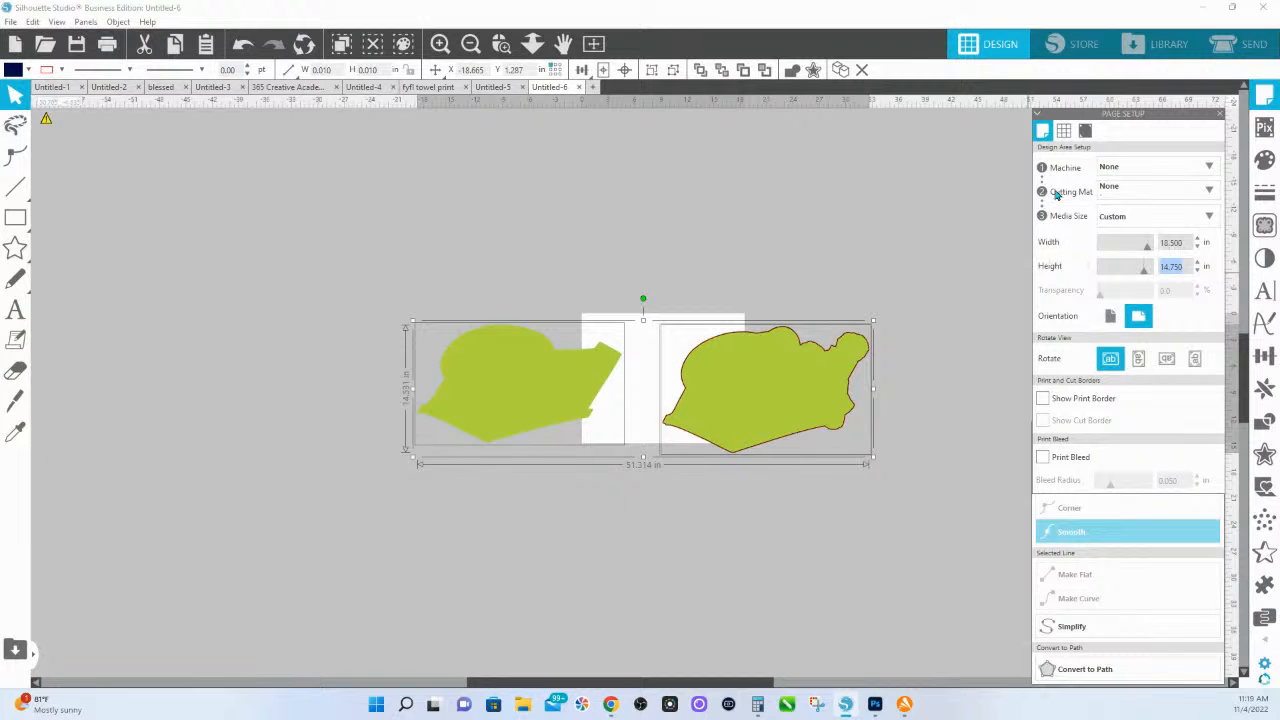
click(531, 423)
drag(549, 434, 611, 436)
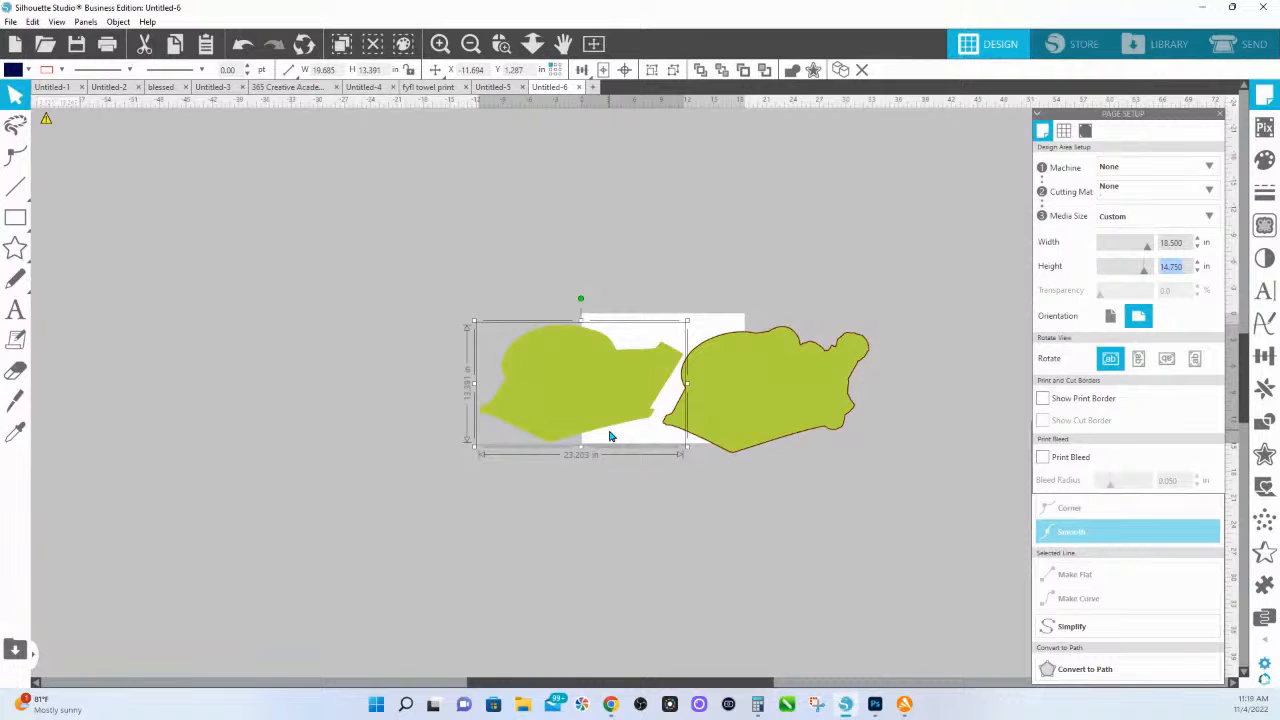
- Set the page height to 45 in to suit the combined length of the two silhouettes
drag(520, 291, 890, 460)
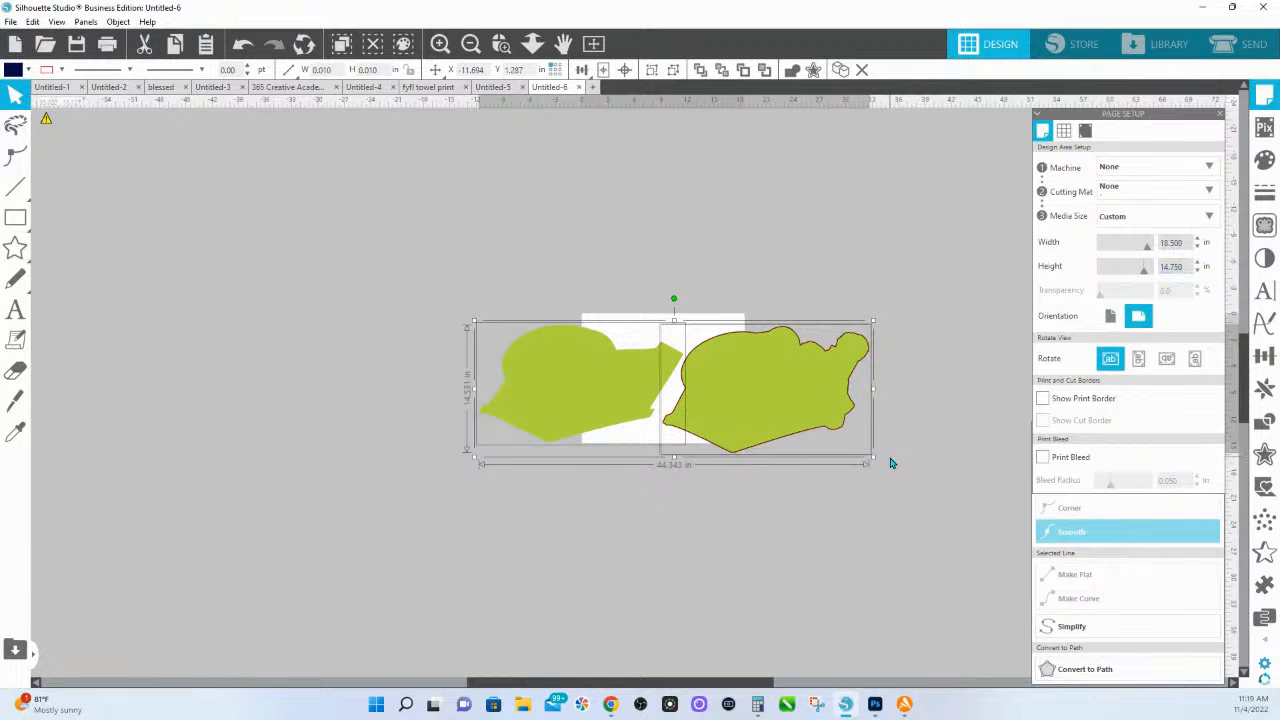
drag(1178, 266, 1135, 268)
text(45)
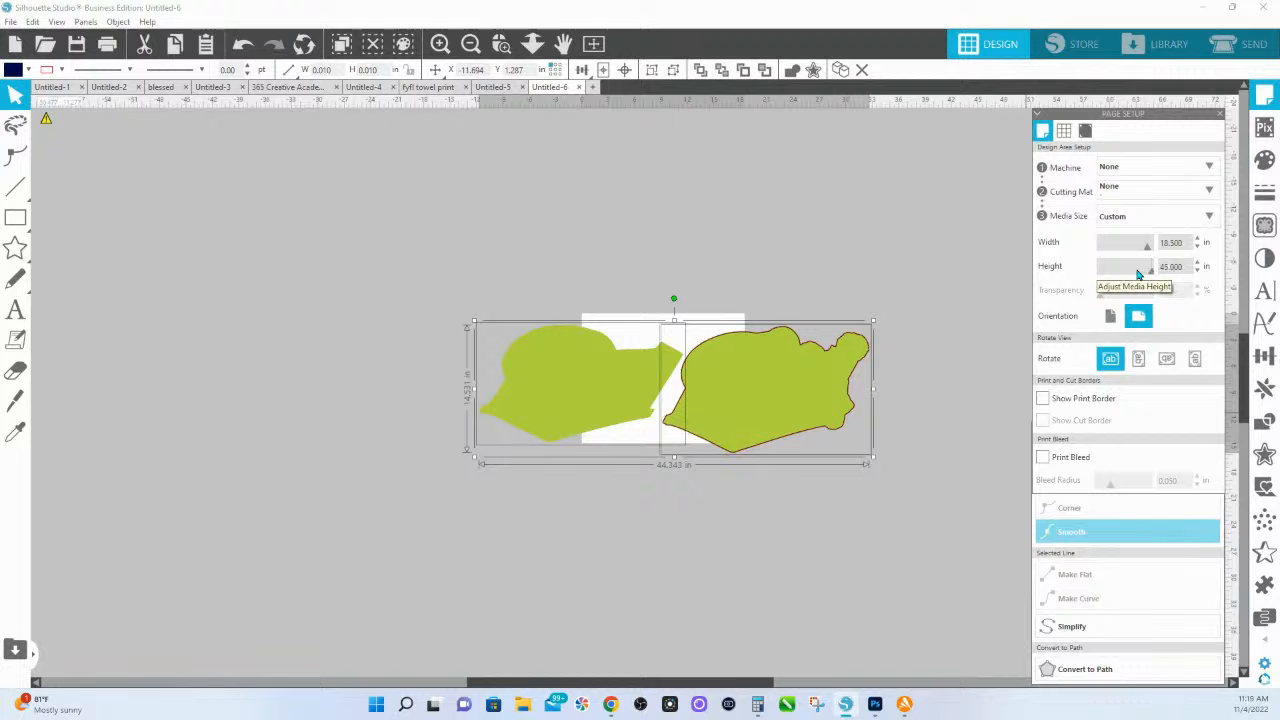
key(Return)
- Rotate both silhouettes 90 degrees clockwise and position them on the page with FYFL above FYFLC
drag(674, 298, 792, 391)
drag(697, 306, 689, 432)
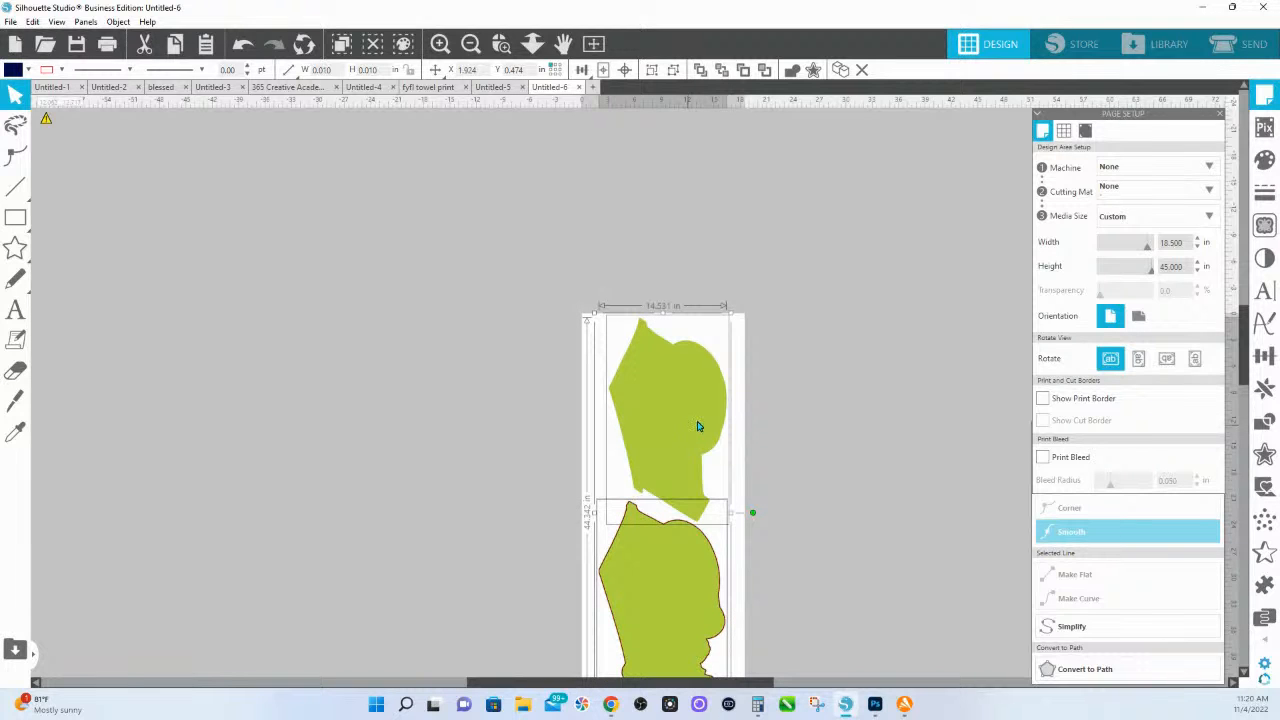
click(501, 43)
drag(566, 308, 765, 642)
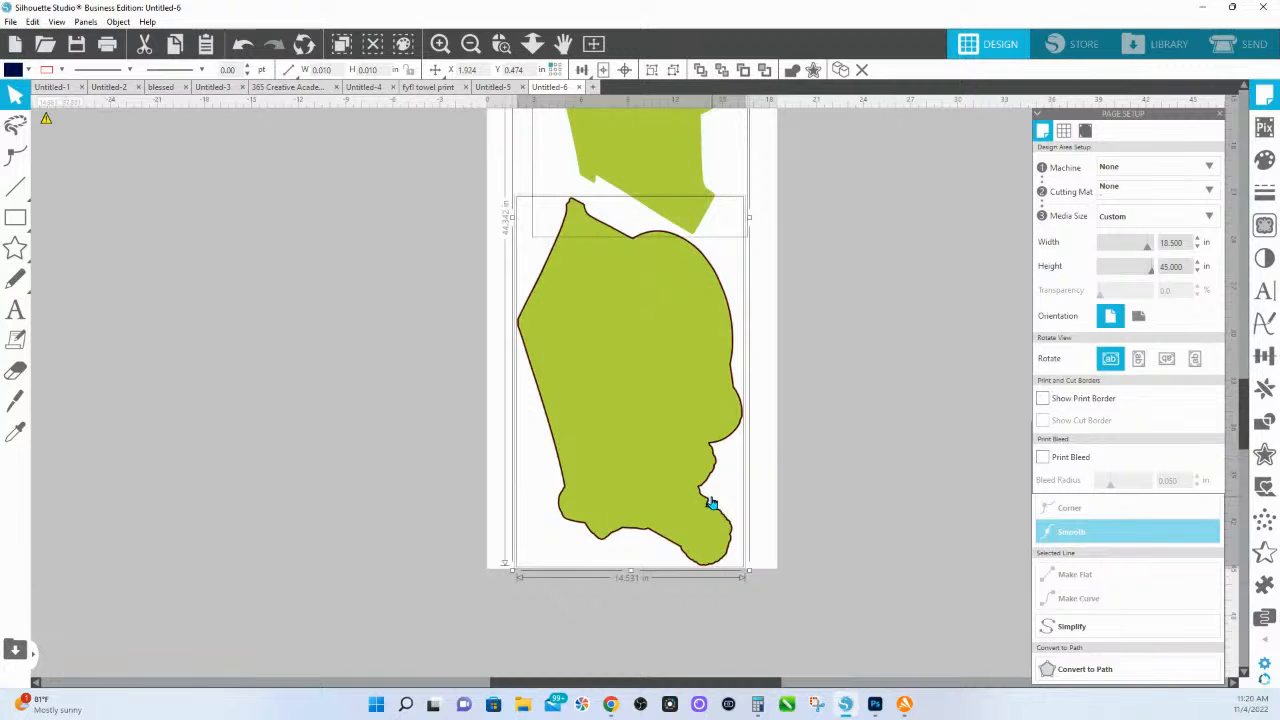
scroll(705, 500, up, 5)
drag(649, 383, 650, 378)
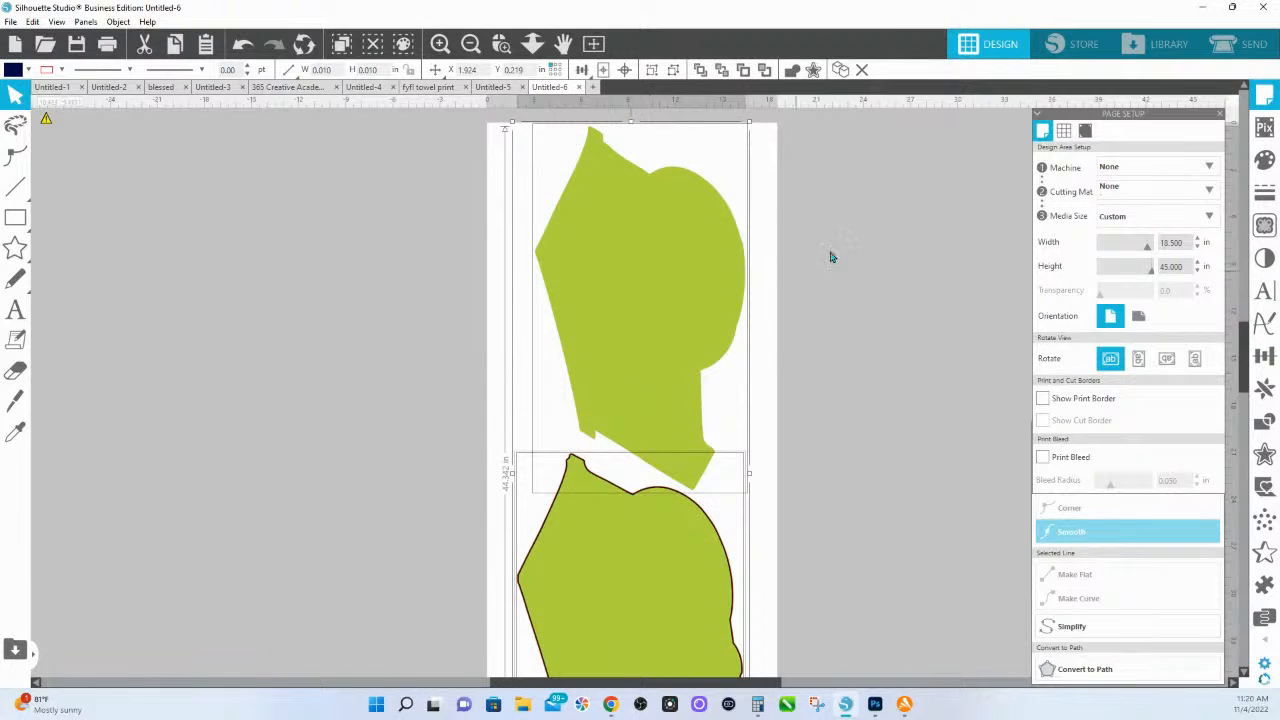
click(885, 331)
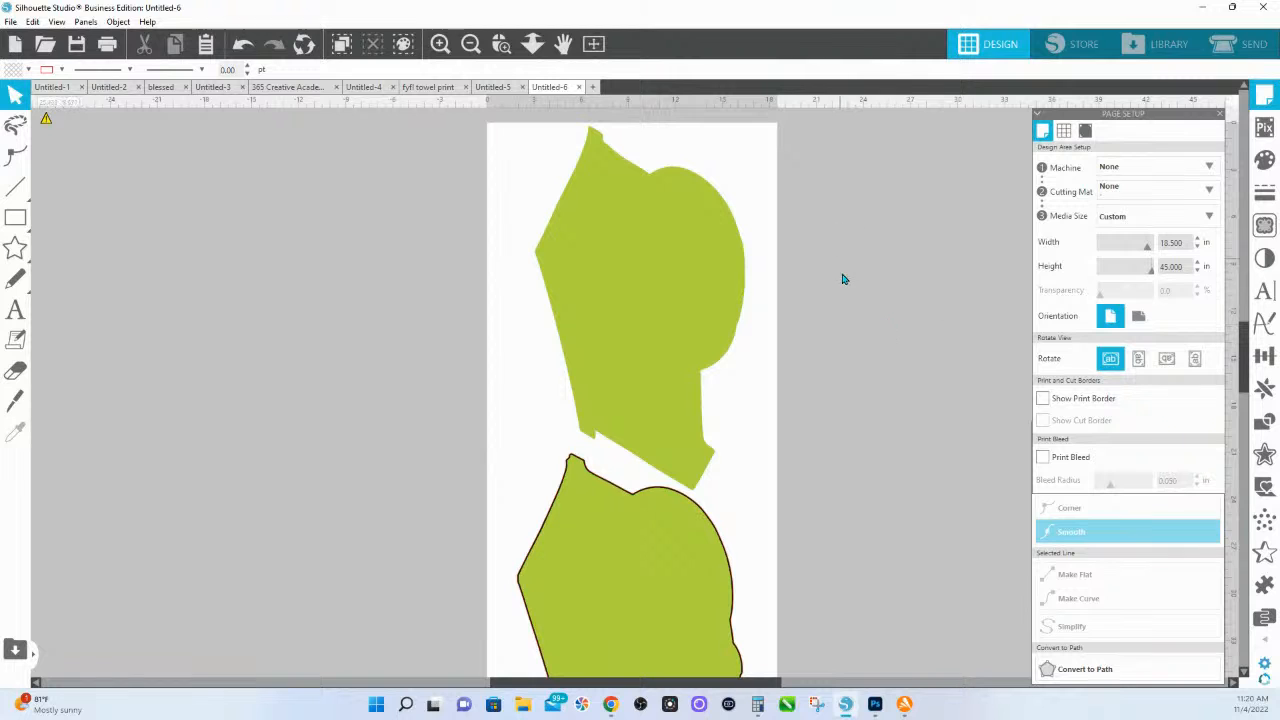
- Place a copy of both silhouettes left of the page and scale it down to about 2.5 in wide and 7.5 in tall
scroll(820, 248, down, 1)
click(532, 43)
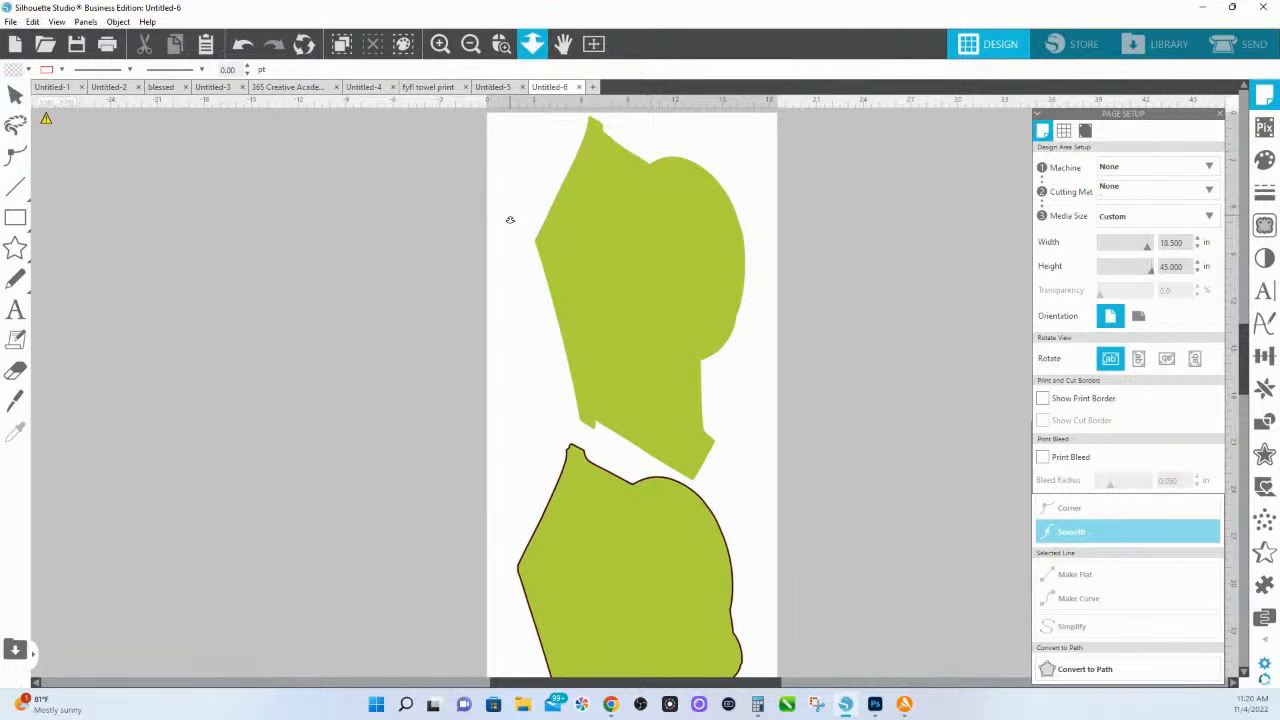
drag(555, 211, 686, 617)
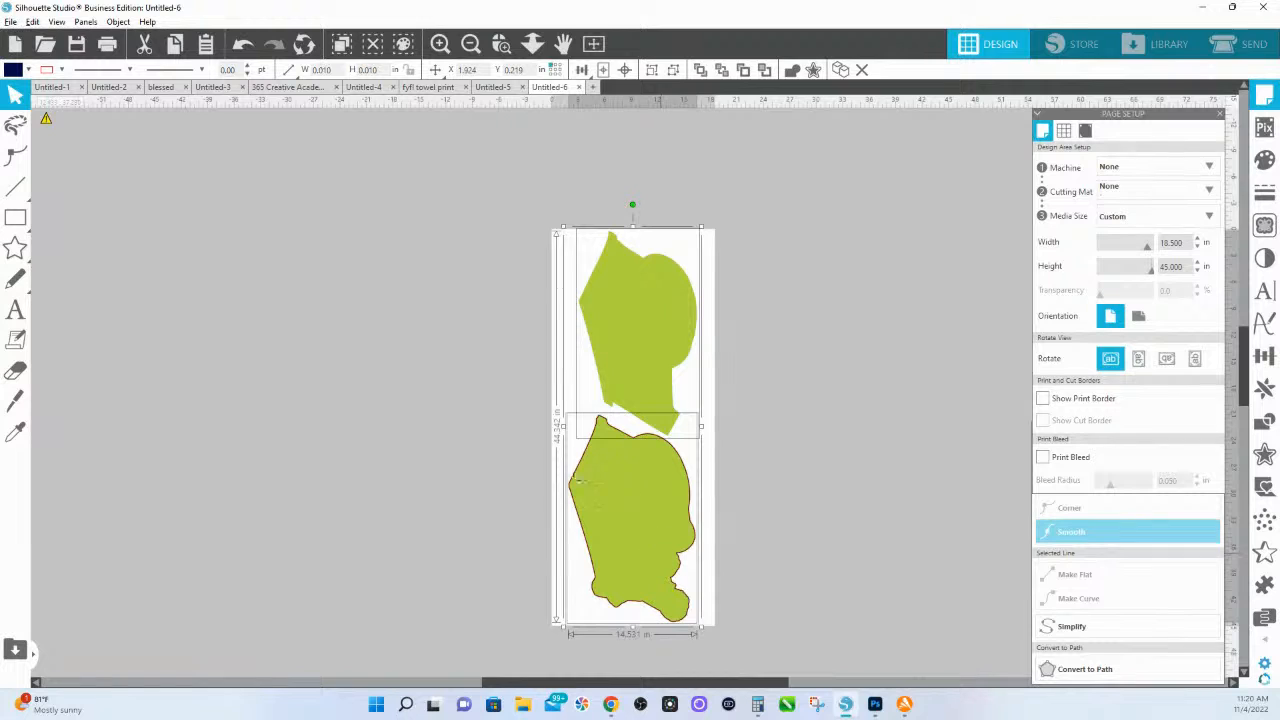
drag(661, 566, 443, 480)
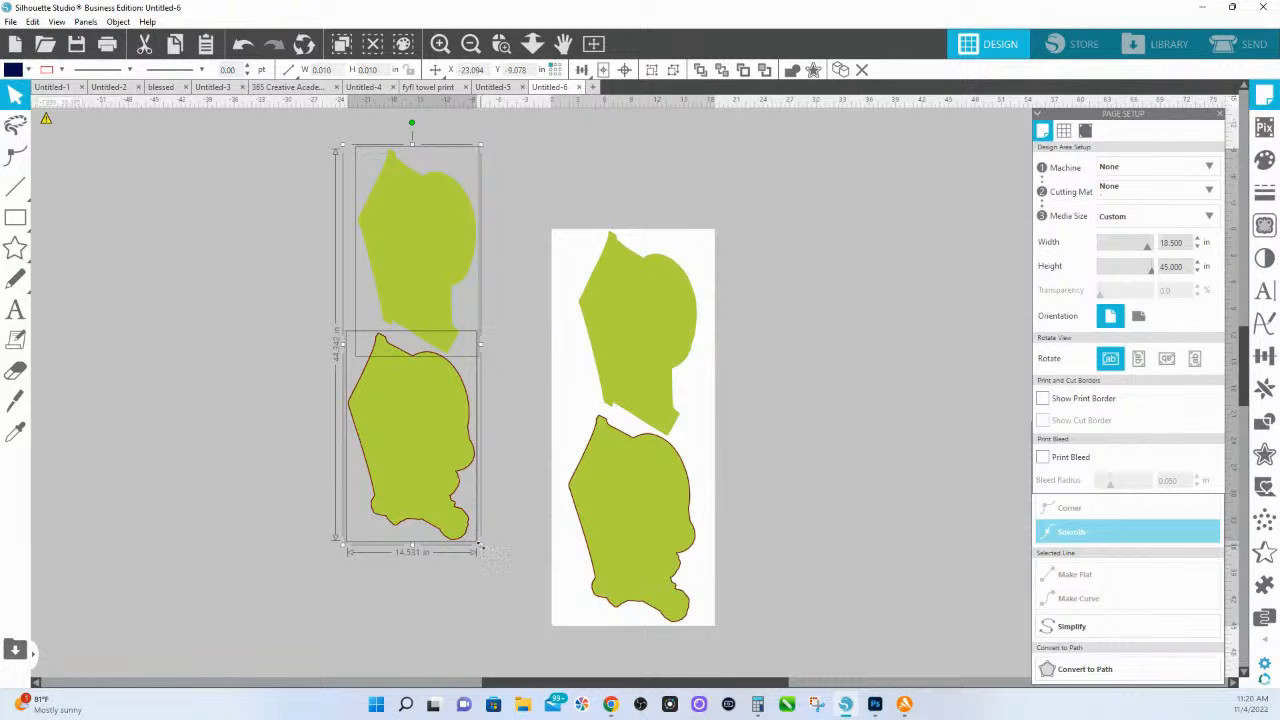
drag(480, 546, 438, 388)
click(446, 349)
click(424, 330)
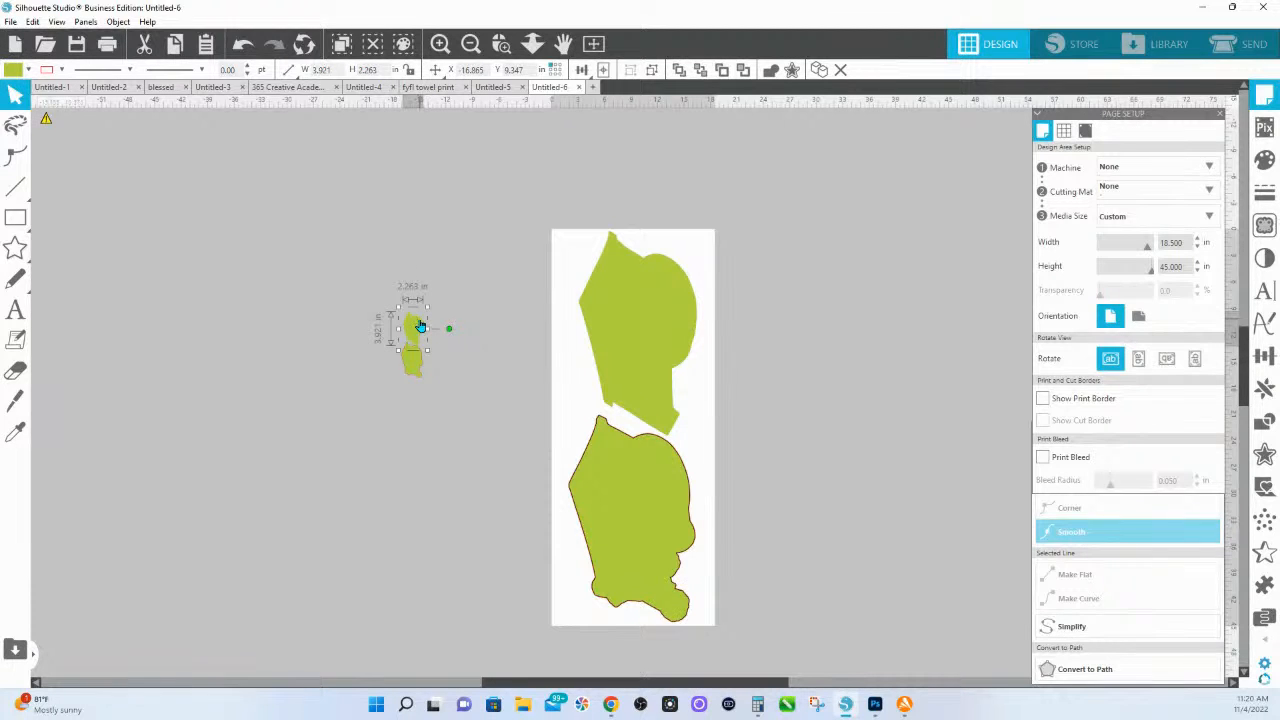
click(455, 384)
click(416, 375)
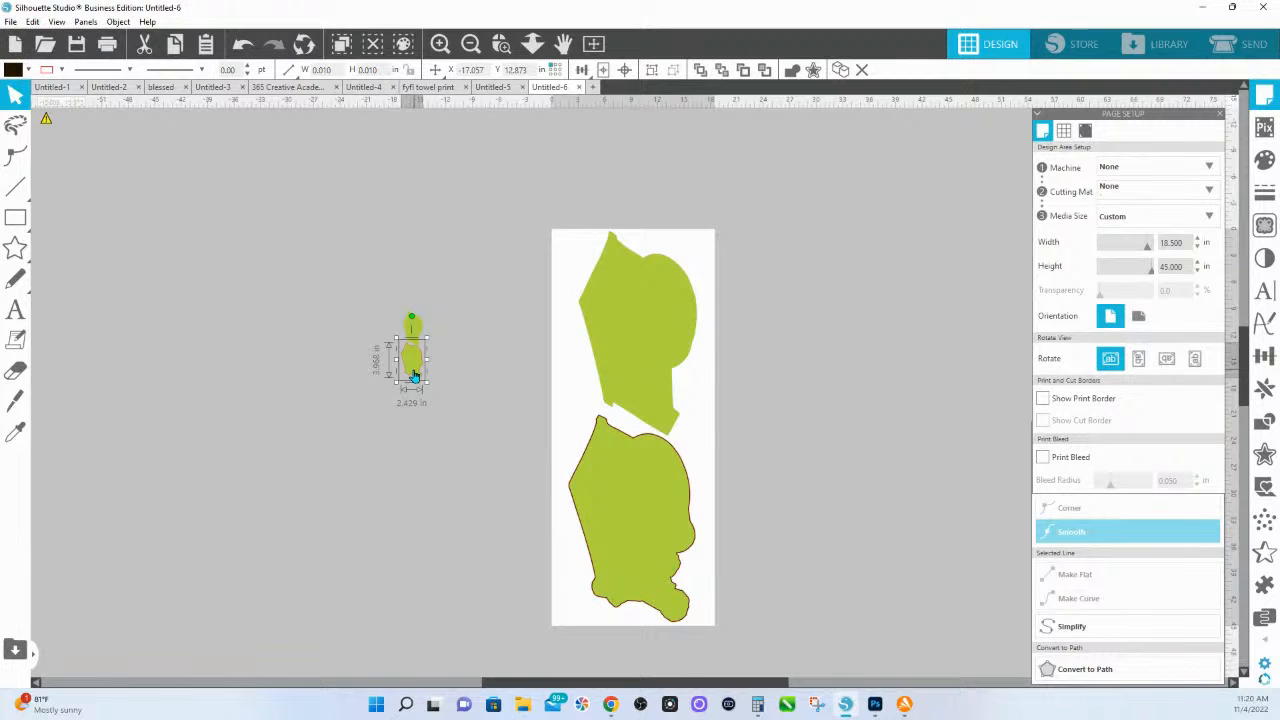
click(417, 332)
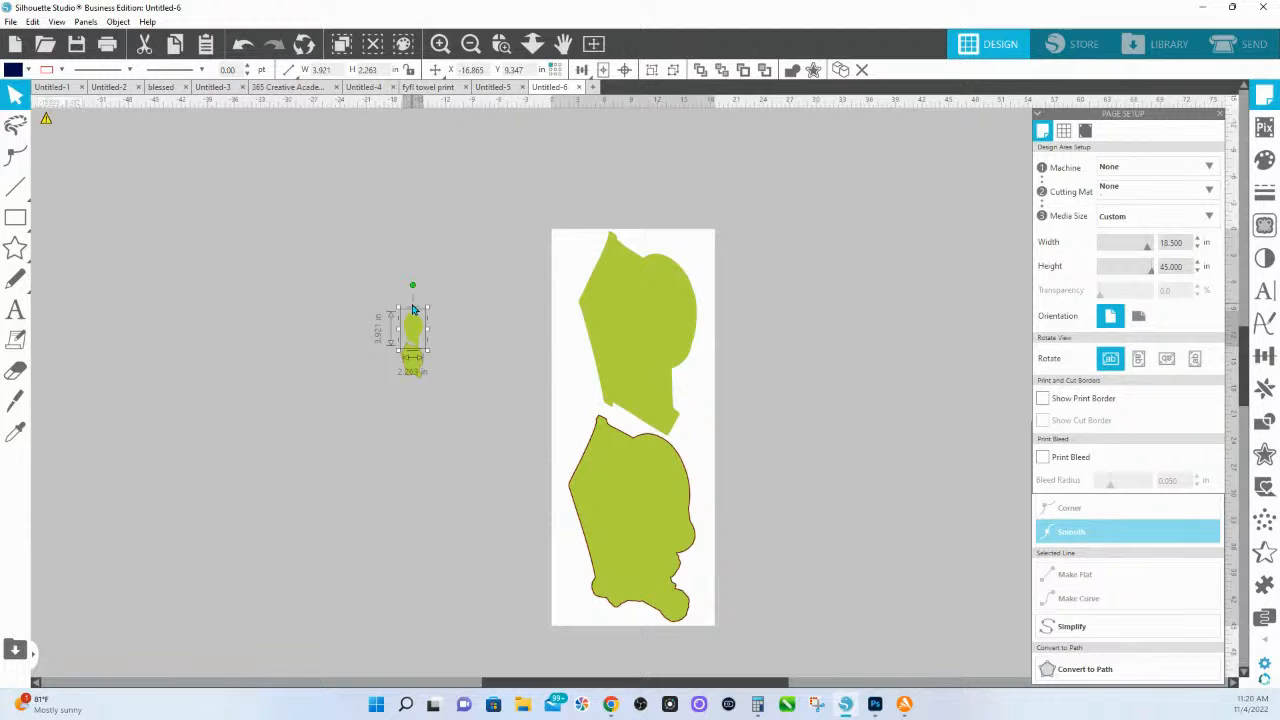
- Distribute copies of the small pair in the gaps around the large silhouettes, laying the upper right pair sideways along the page's top edge
drag(386, 275, 700, 262)
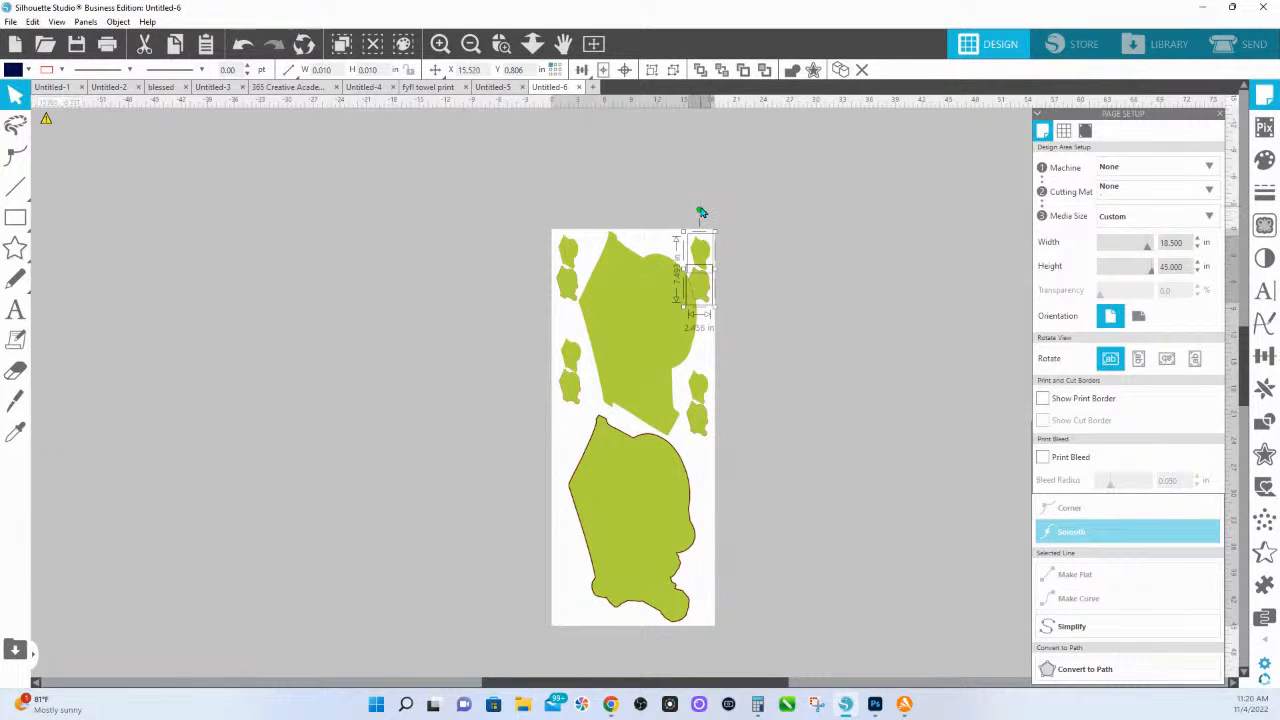
drag(699, 209, 660, 246)
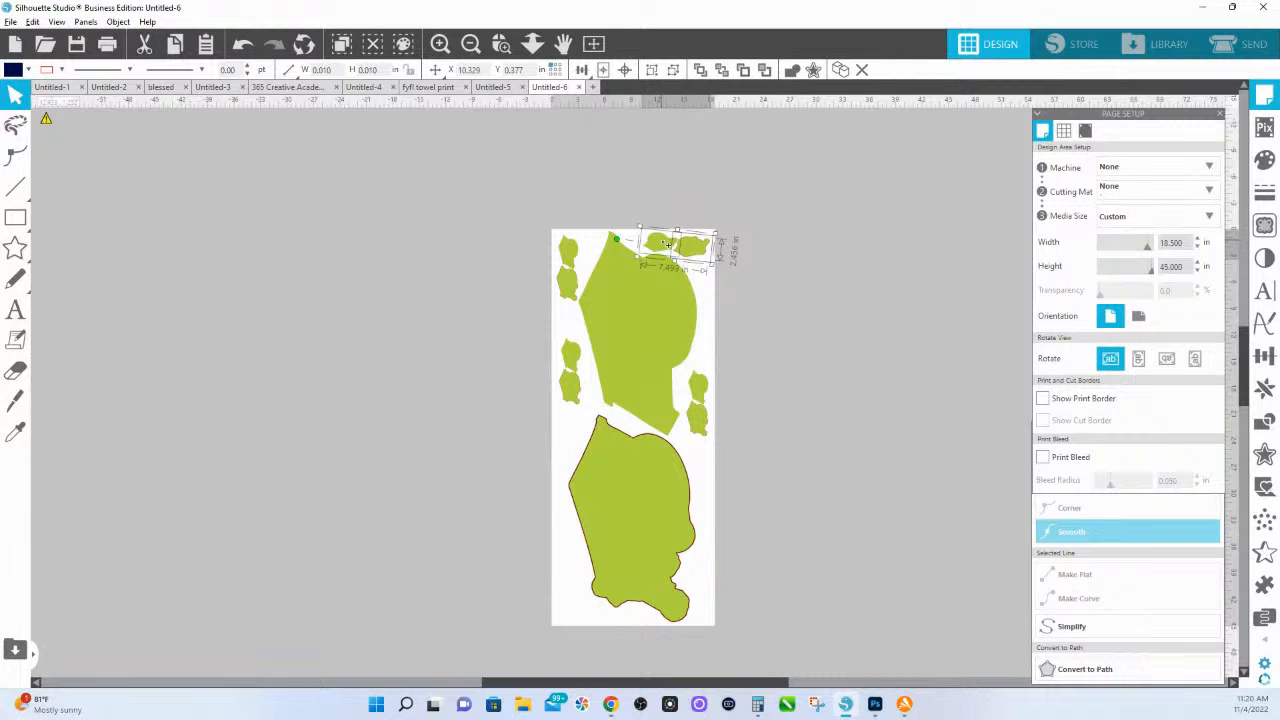
drag(525, 334, 567, 443)
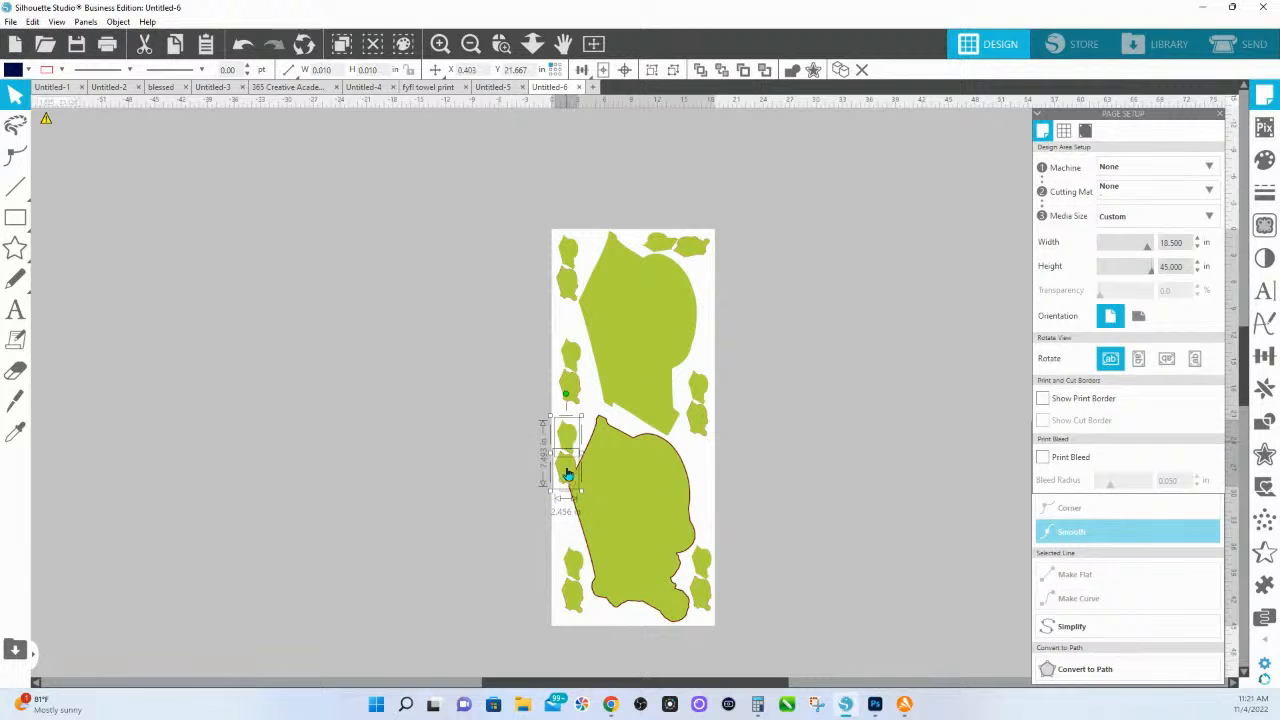
- Pull the small FYFLC silhouette out of the pair beside the lower large shape and enlarge the remaining FYFL silhouette
click(512, 481)
drag(563, 466, 447, 476)
mouse_move(563, 436)
mouse_down()
mouse_move(523, 432)
mouse_move(564, 440)
mouse_move(606, 408)
mouse_move(575, 430)
mouse_up()
- Shift the small pair above the enlarged FYFL silhouette upward and move the loose FYFLC silhouette into the gap at the page's right edge
drag(544, 337, 571, 376)
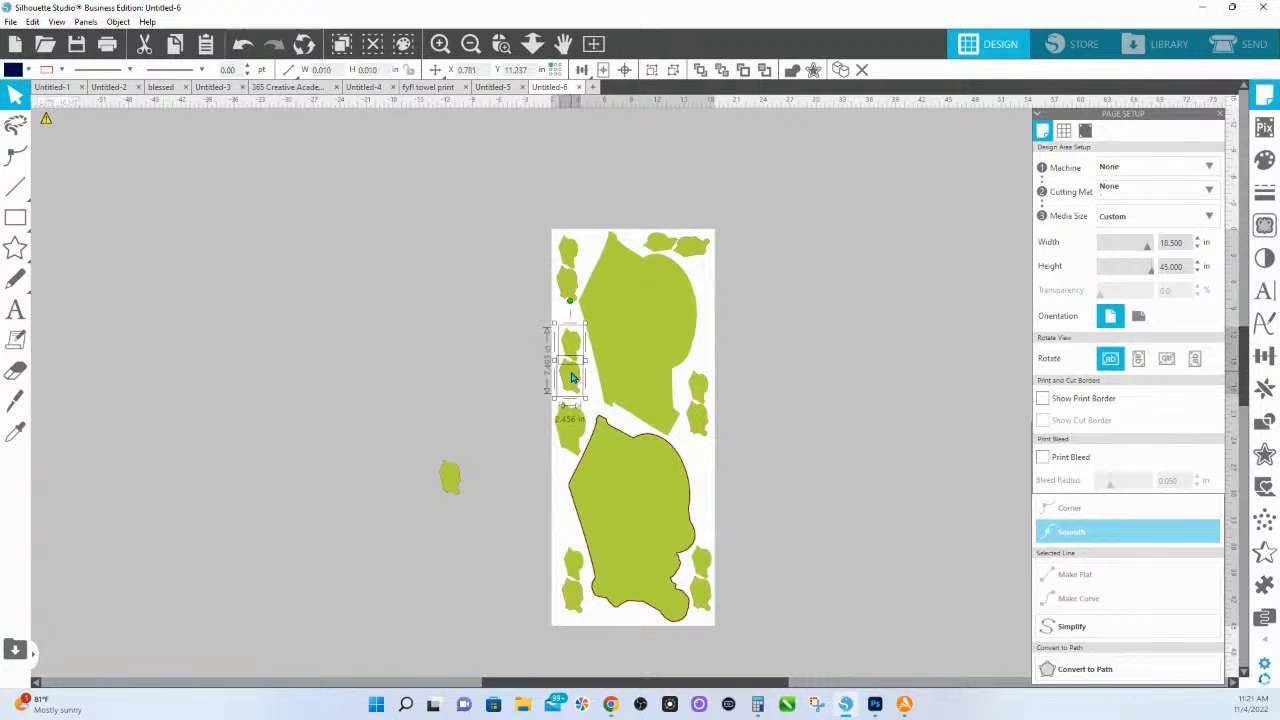
click(455, 479)
drag(452, 488, 705, 480)
- Move the FYFL silhouette of the right-hand middle pair off the page and enlarge its FYFLC silhouette to about 3.55 in wide
drag(751, 385, 699, 389)
click(753, 403)
mouse_move(698, 424)
mouse_down()
mouse_move(694, 402)
mouse_move(718, 433)
mouse_move(700, 412)
mouse_up()
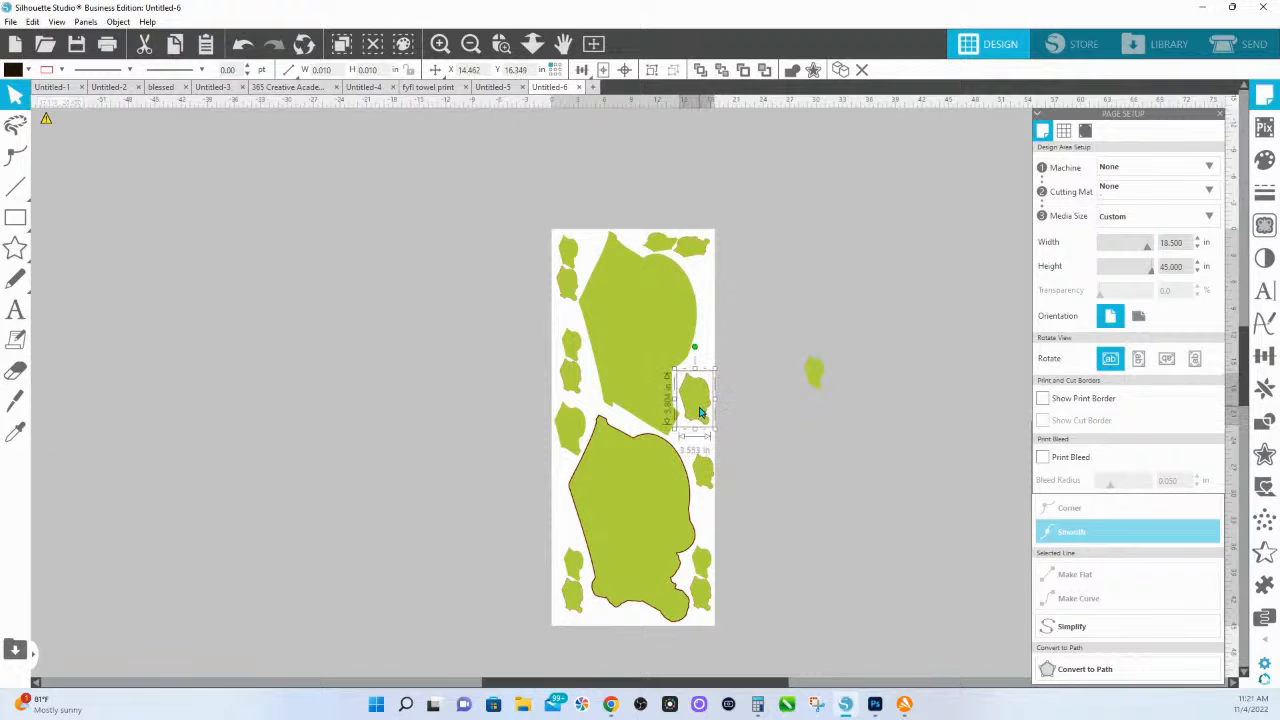
- Nudge the small FYFL silhouette along the page's top edge slightly left, away from its FYFLC neighbour
click(644, 217)
click(661, 246)
drag(661, 246, 659, 246)
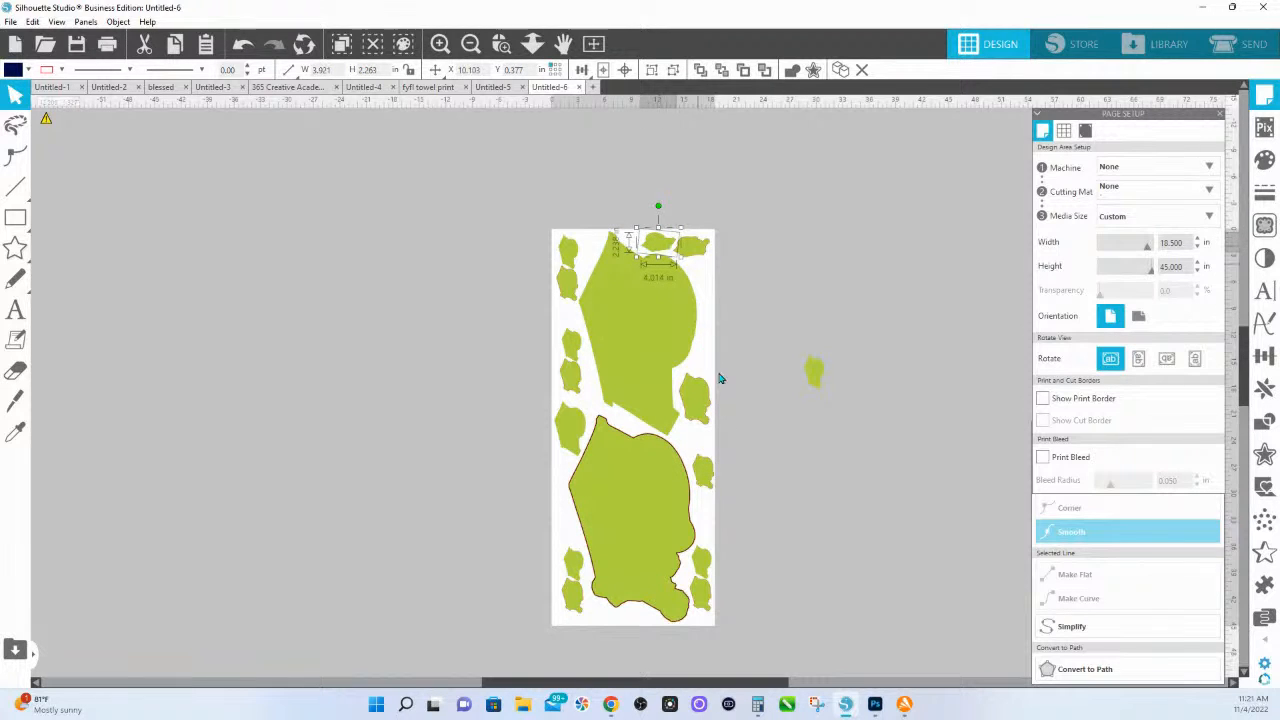
- Nudge the lone small FYFLC silhouette at the page's right edge slightly up and delete the loose silhouette beside the page
click(727, 477)
click(707, 480)
drag(707, 480, 702, 472)
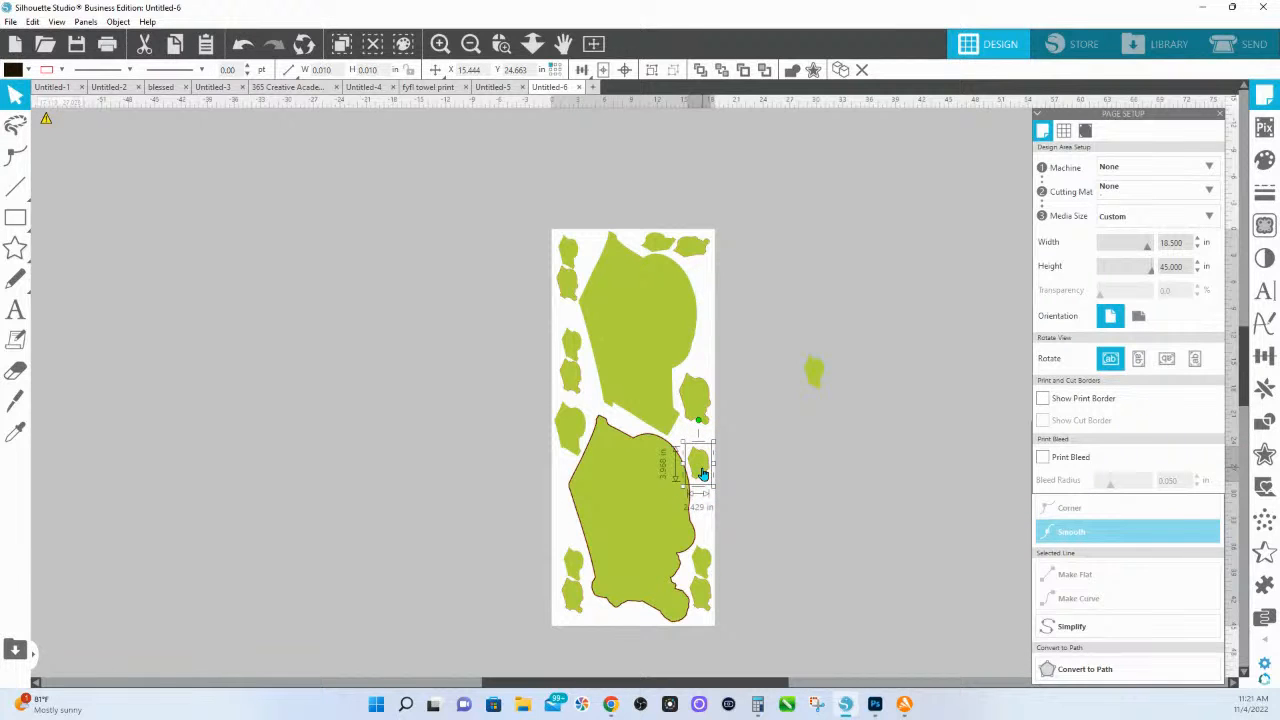
drag(865, 399, 800, 375)
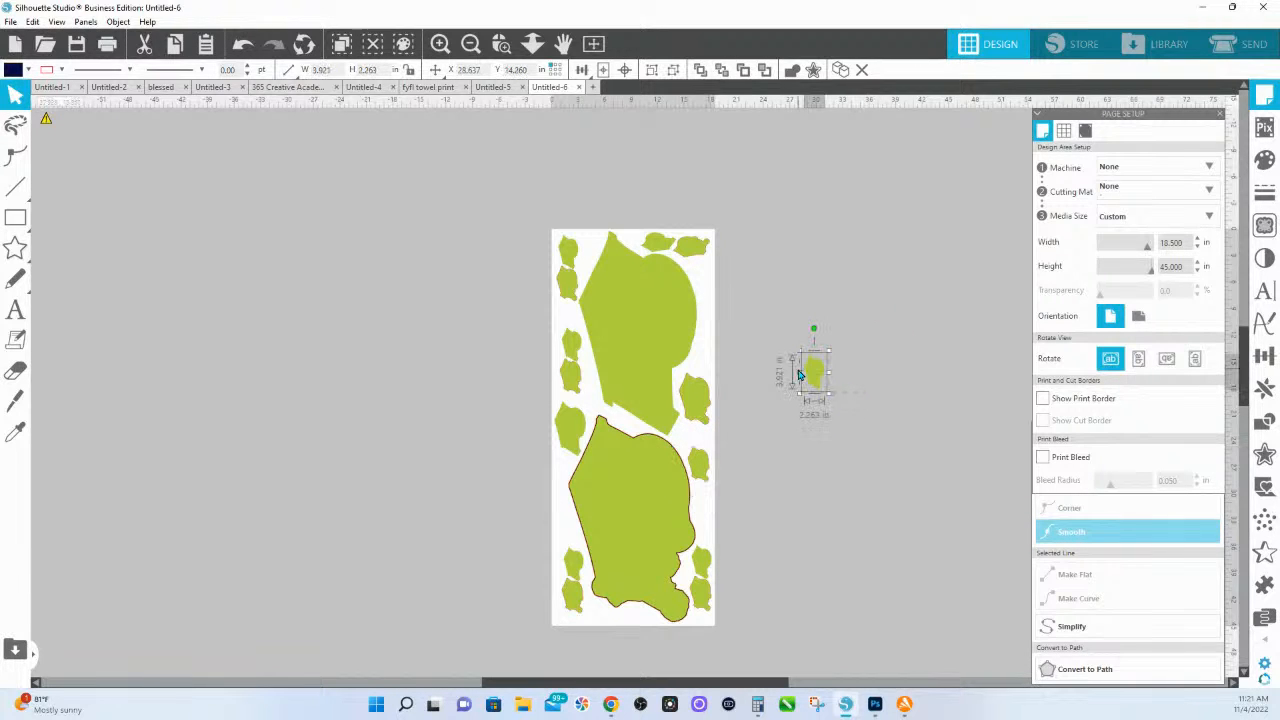
key(Delete)
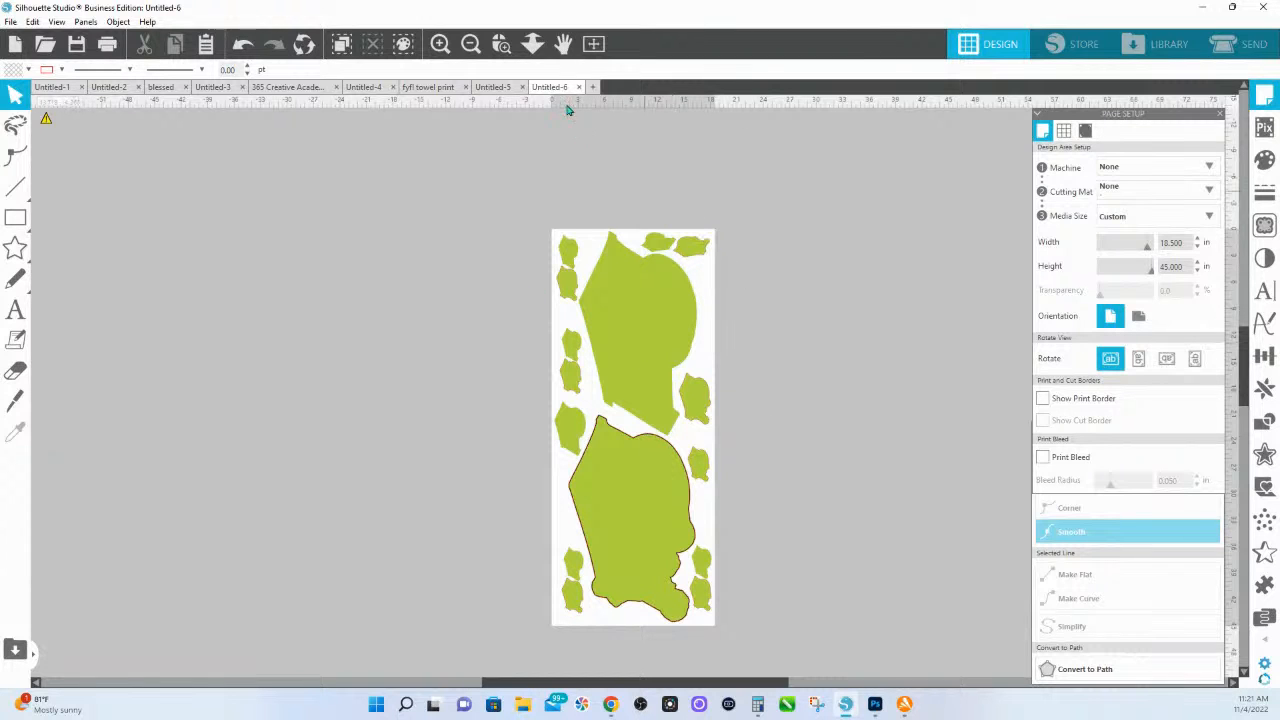
- Place a copy of the large FYFL shape off the page's left side and pull the green silhouette away from its artwork
click(490, 51)
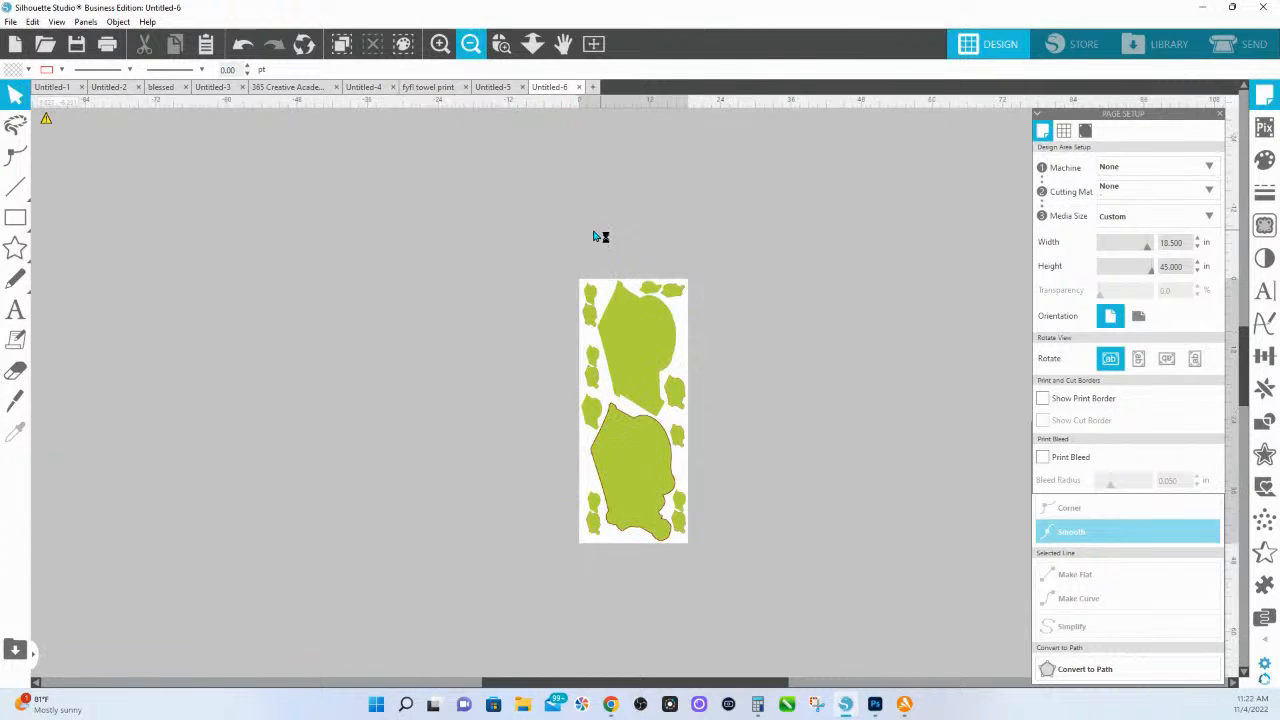
click(499, 47)
drag(622, 292, 643, 337)
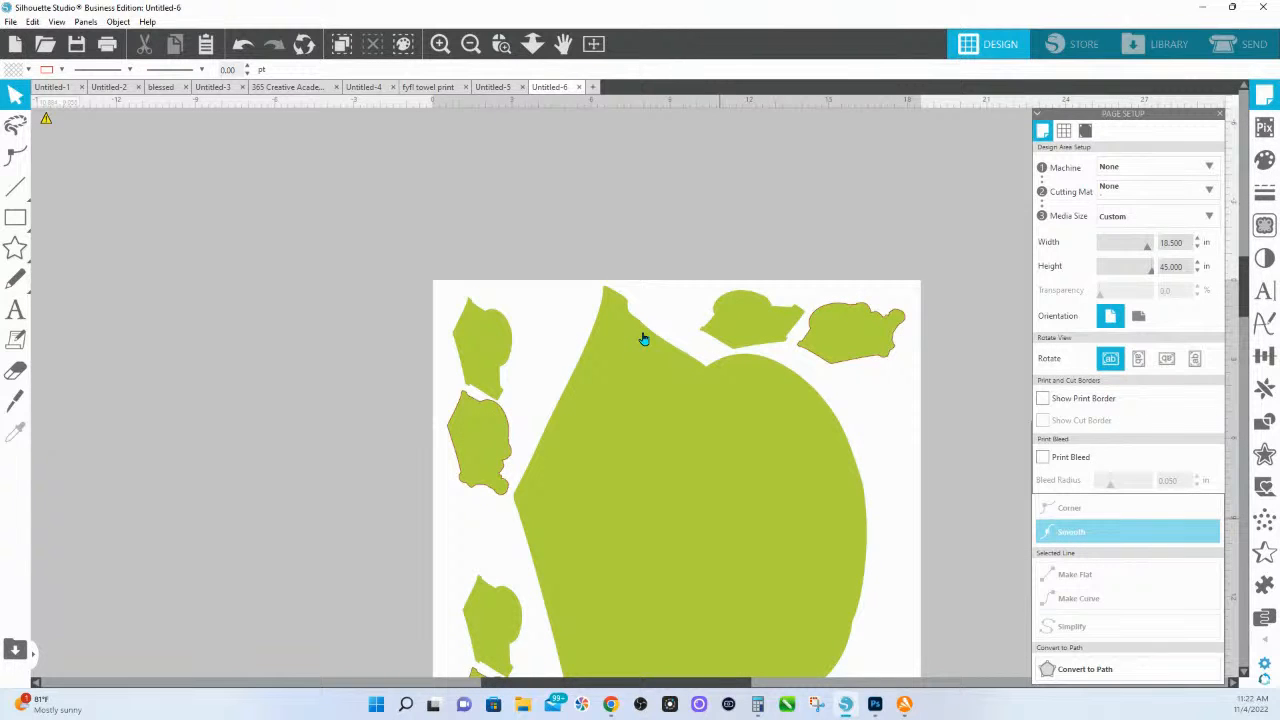
click(641, 380)
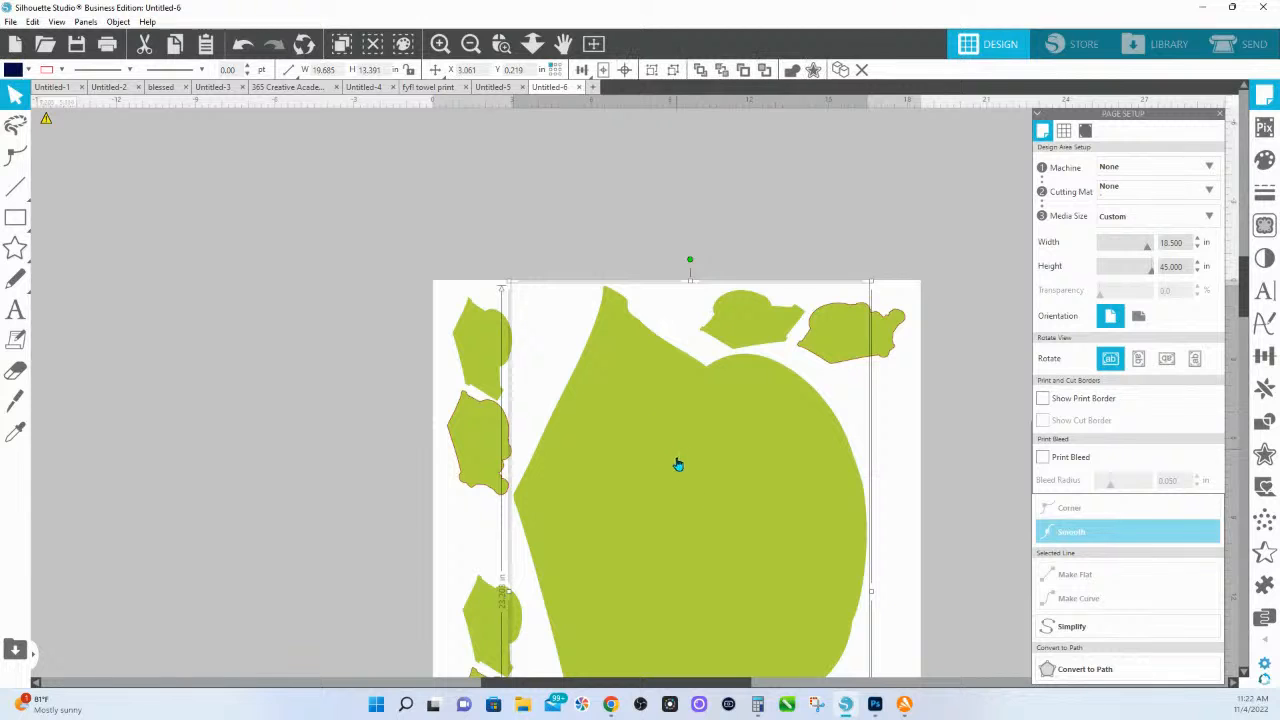
drag(744, 513, 795, 355)
drag(569, 357, 120, 367)
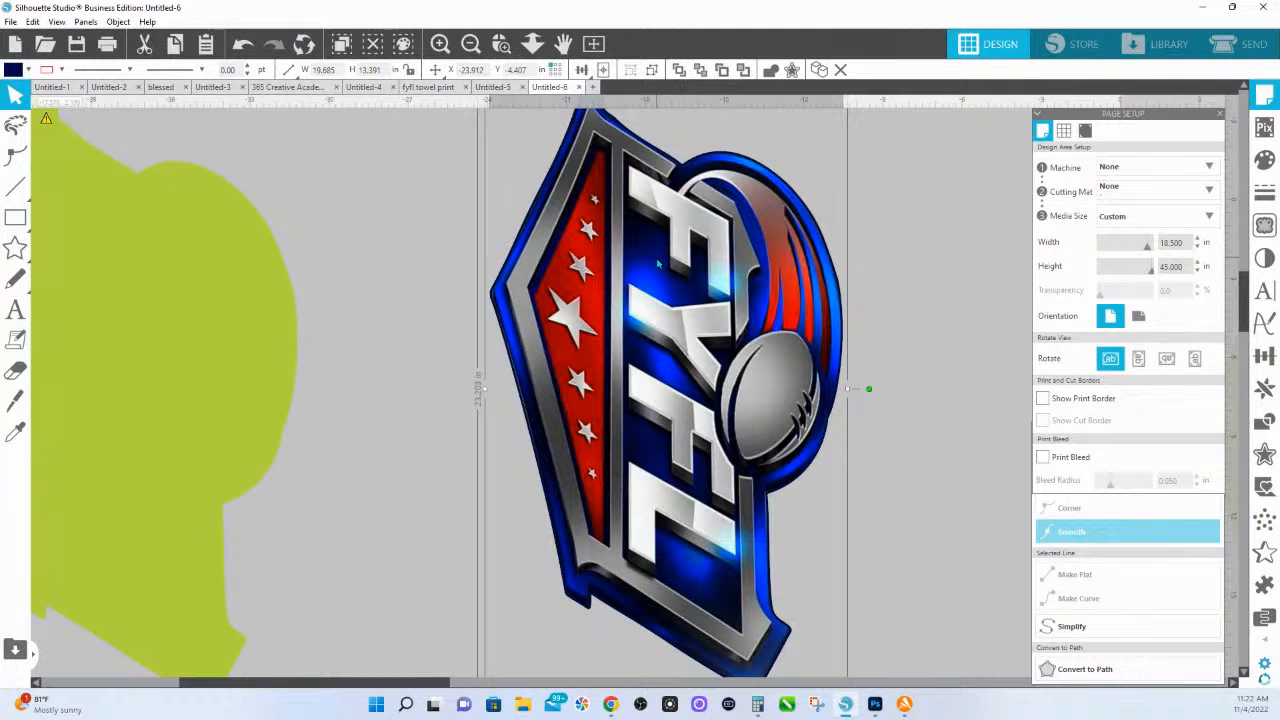
- Ungroup the off-page FYFL logo and fill its outline shape with the green sampled from the neighbouring silhouette
right_click(658, 264)
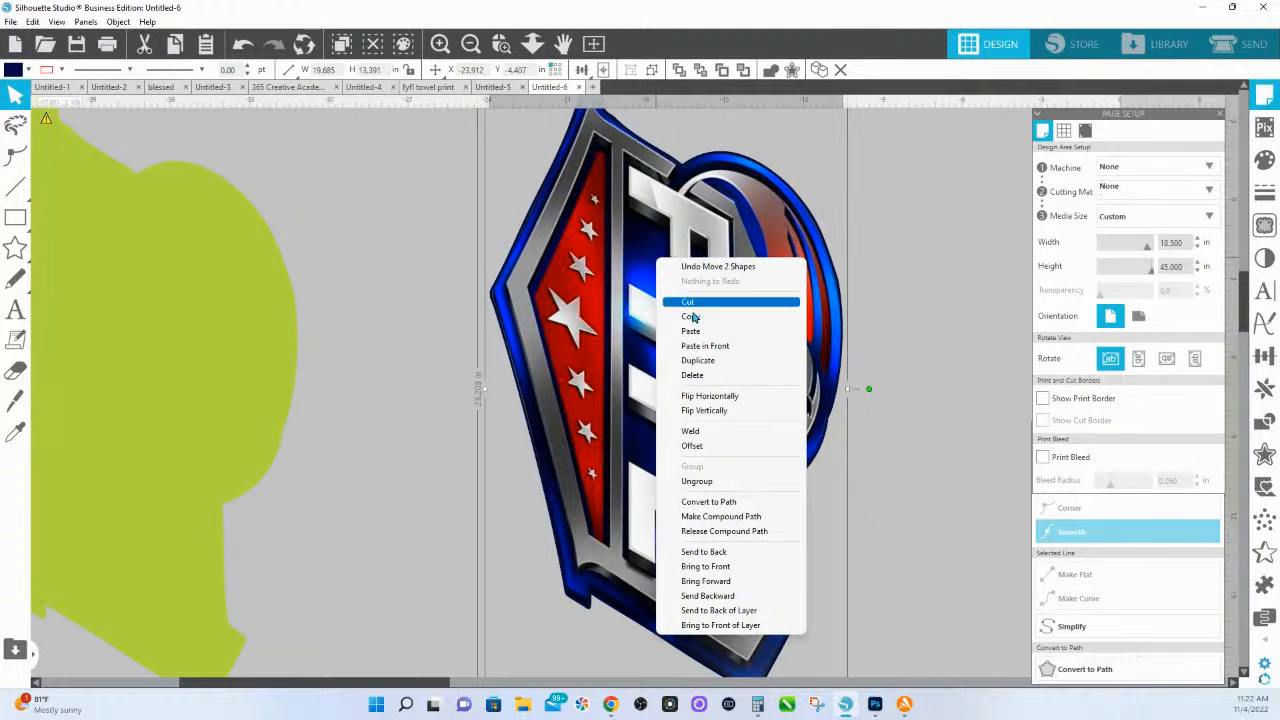
click(697, 481)
click(429, 439)
click(659, 341)
key(i)
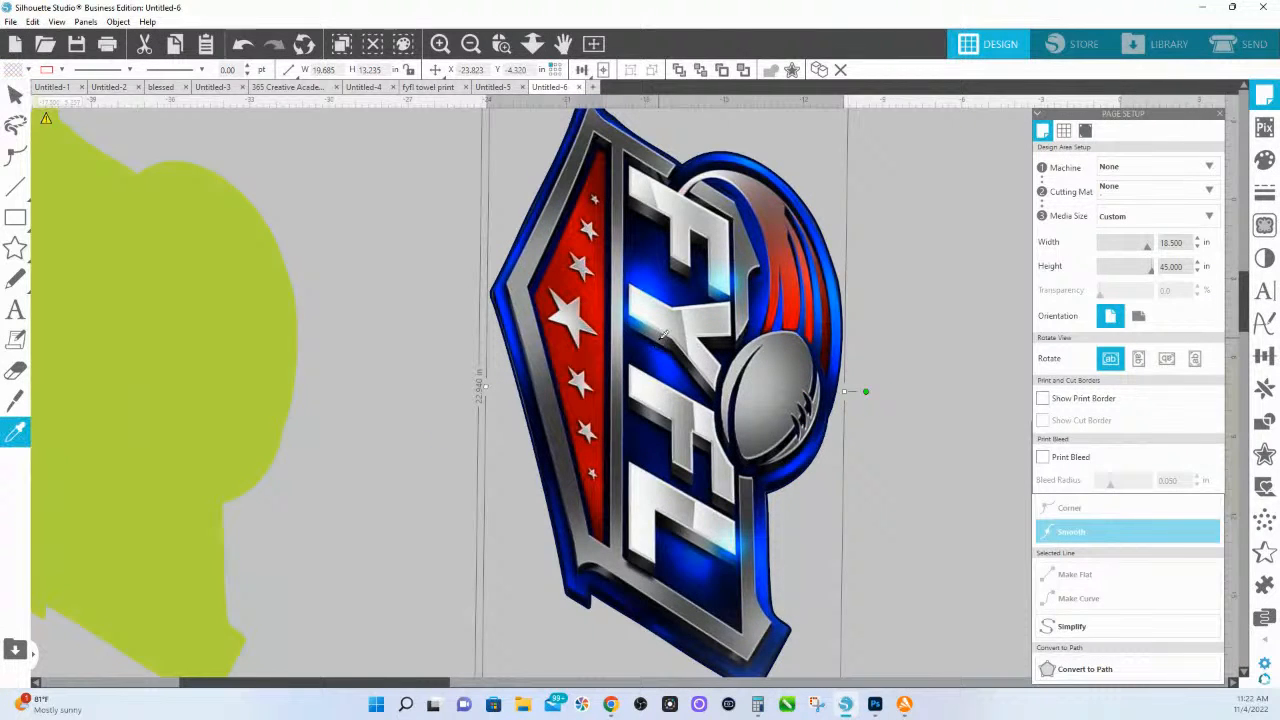
key(v)
key(i)
click(220, 380)
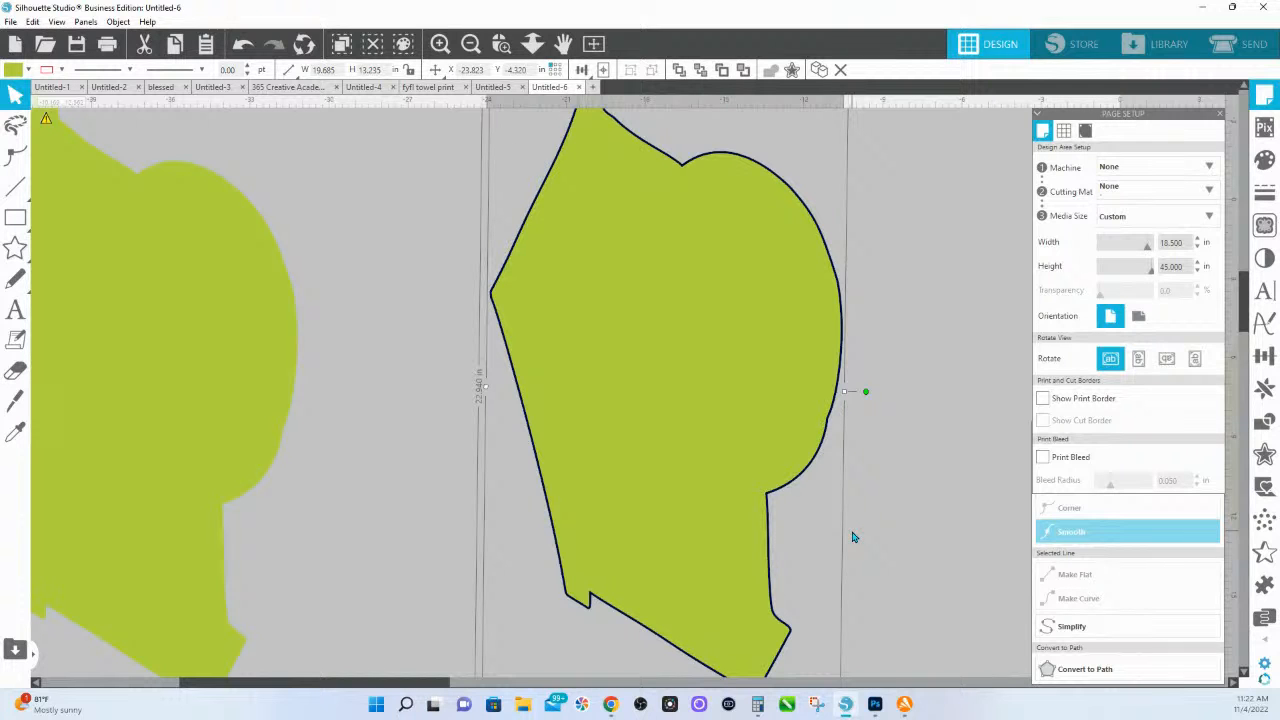
- Delete all the small silhouettes surrounding the two large shapes on the page
click(532, 43)
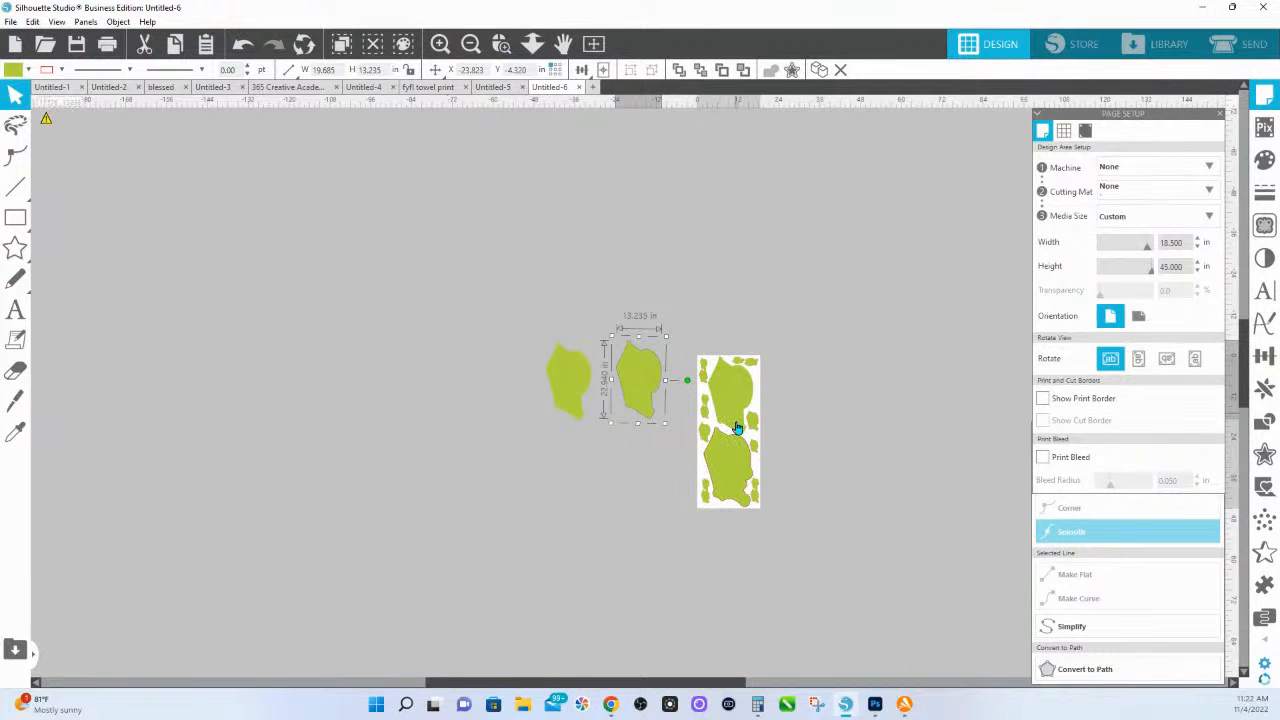
drag(689, 355, 705, 435)
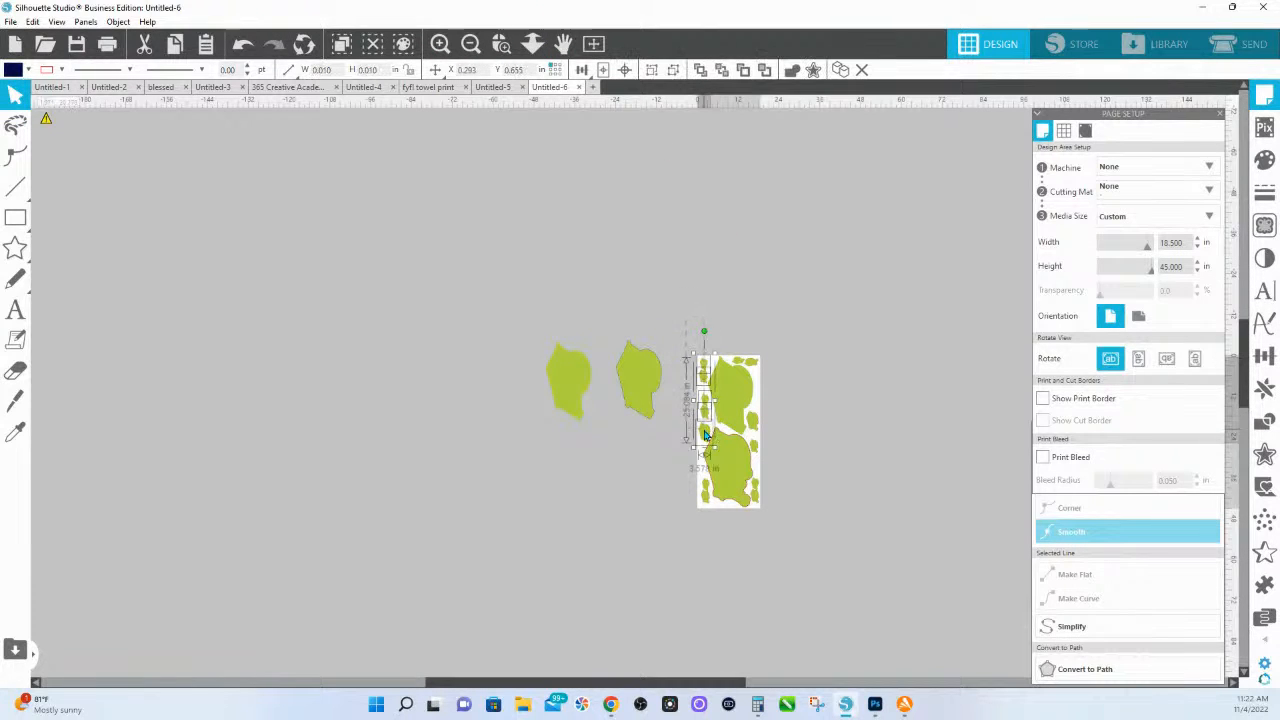
key(Delete)
drag(767, 353, 739, 367)
key(Delete)
drag(784, 456, 753, 421)
key(Delete)
drag(783, 509, 705, 513)
key(Delete)
key(Delete)
- Remove the green silhouette that covers the large FYFL logo artwork on the page
click(501, 43)
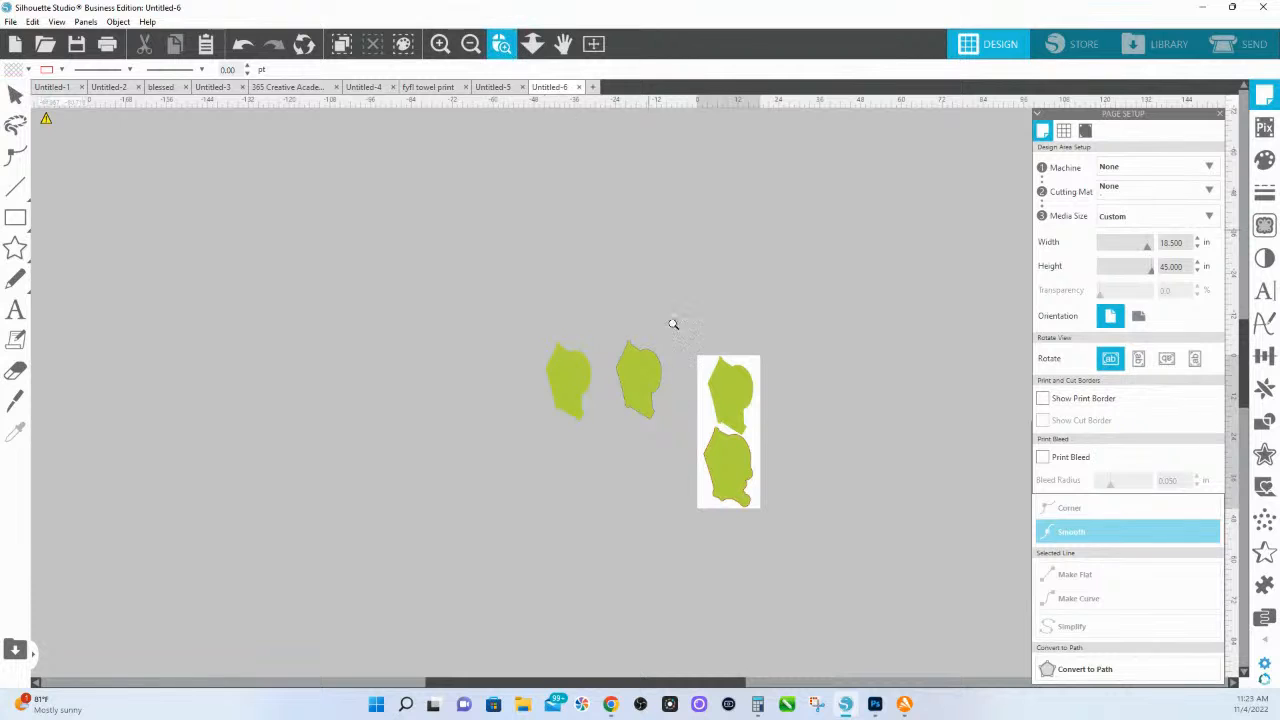
drag(690, 339, 798, 462)
click(634, 356)
right_click(633, 355)
click(820, 322)
drag(631, 318, 963, 357)
key(Delete)
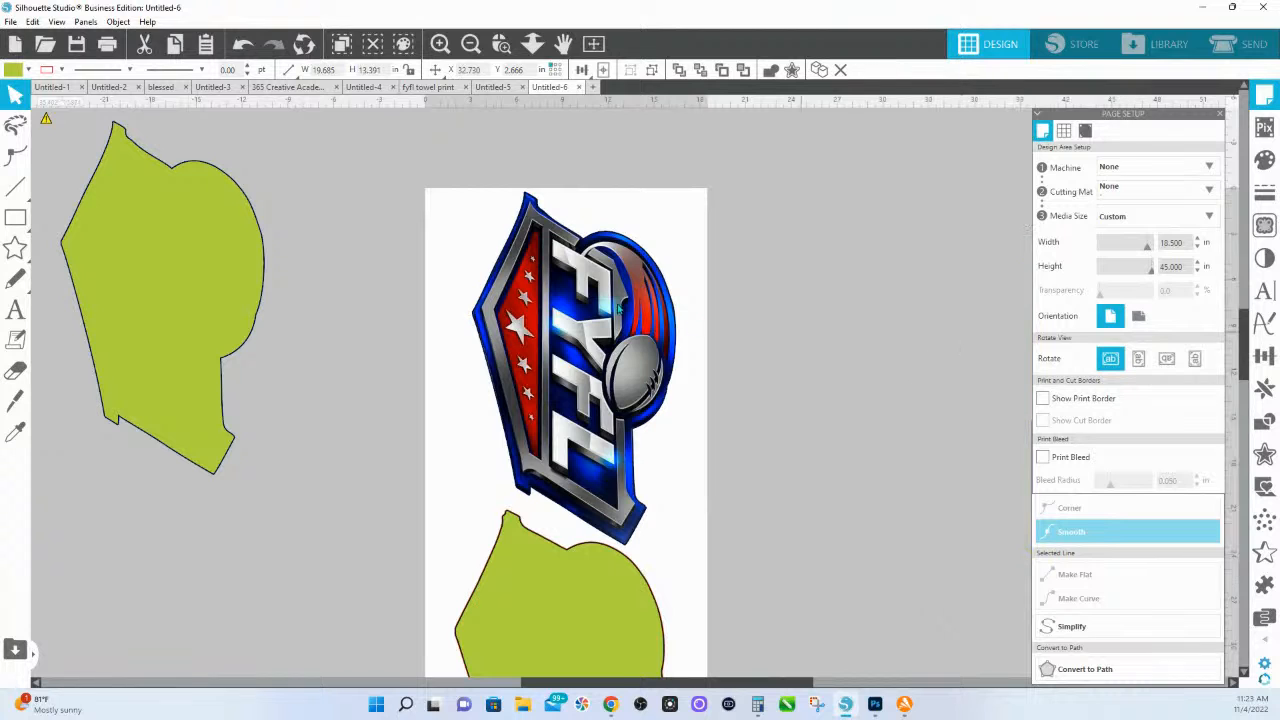
- Move the FYFL artwork off the page's right side and put the newly filled FYFL silhouette in its place
click(620, 330)
drag(594, 389, 1112, 398)
click(153, 234)
drag(168, 249, 572, 321)
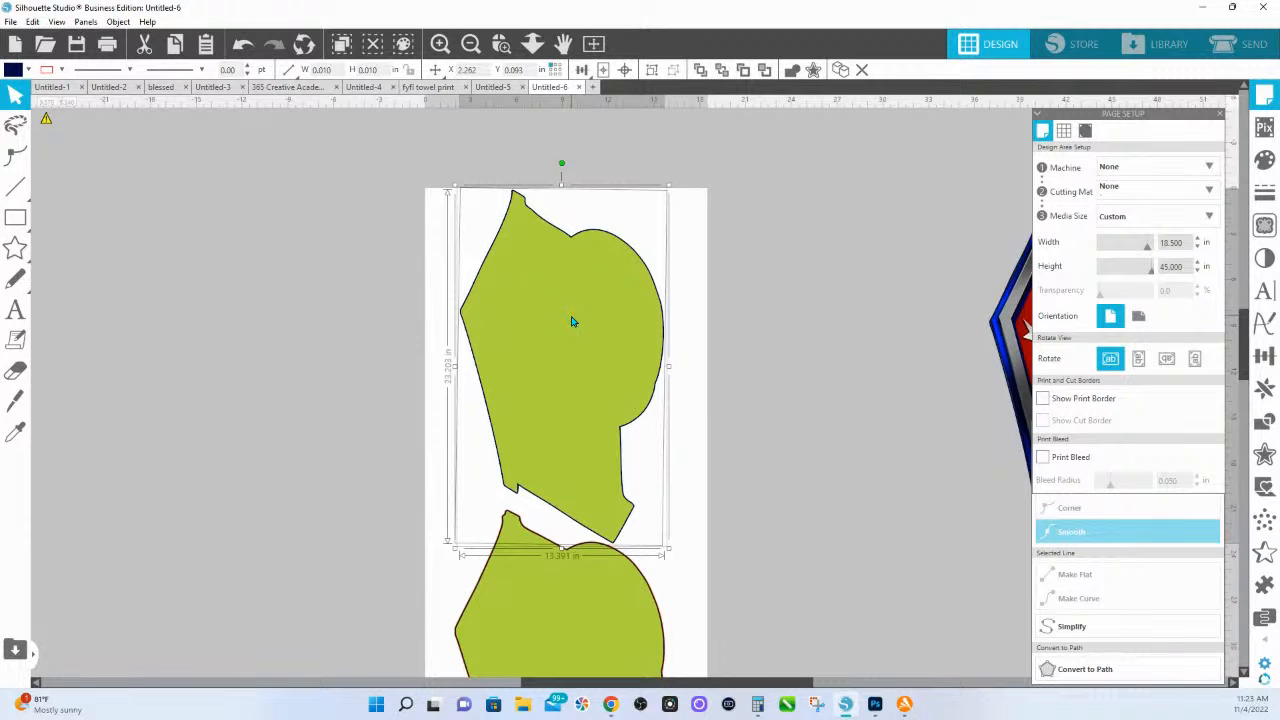
- Copy both large silhouettes to the left of the page and scale the pair down to about 2.22 in wide
scroll(572, 321, down, 5)
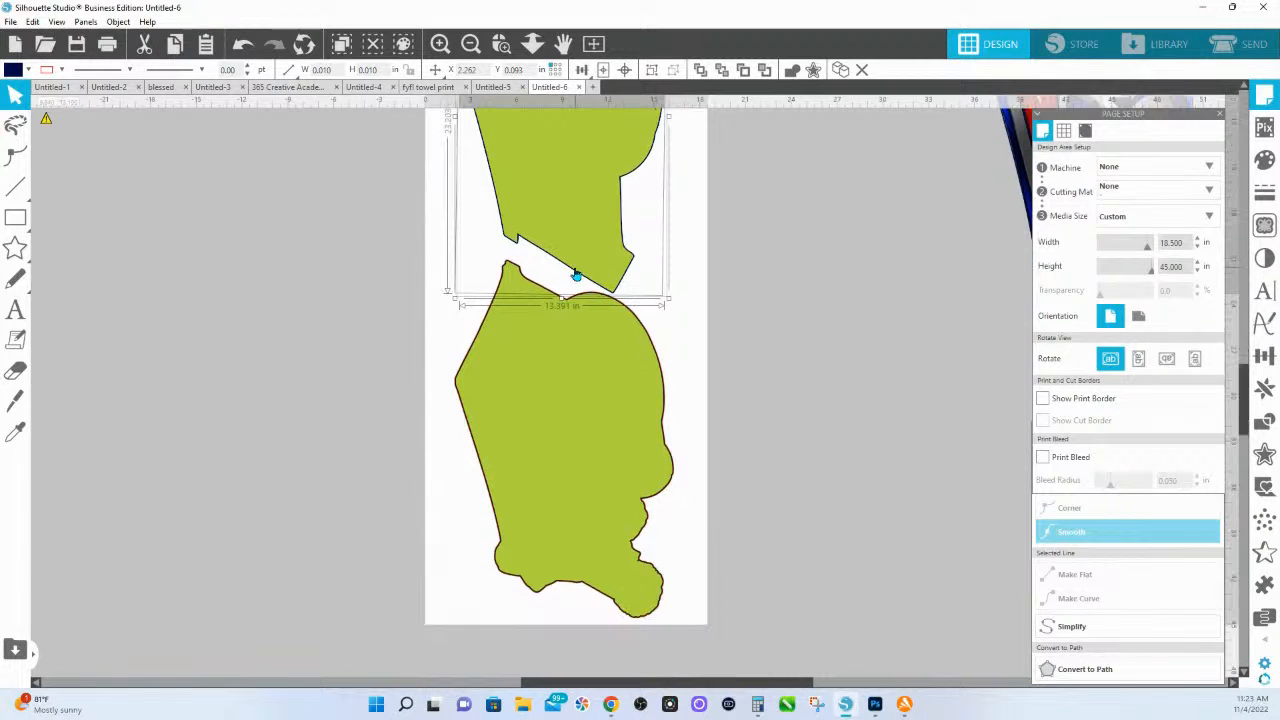
scroll(575, 275, up, 4)
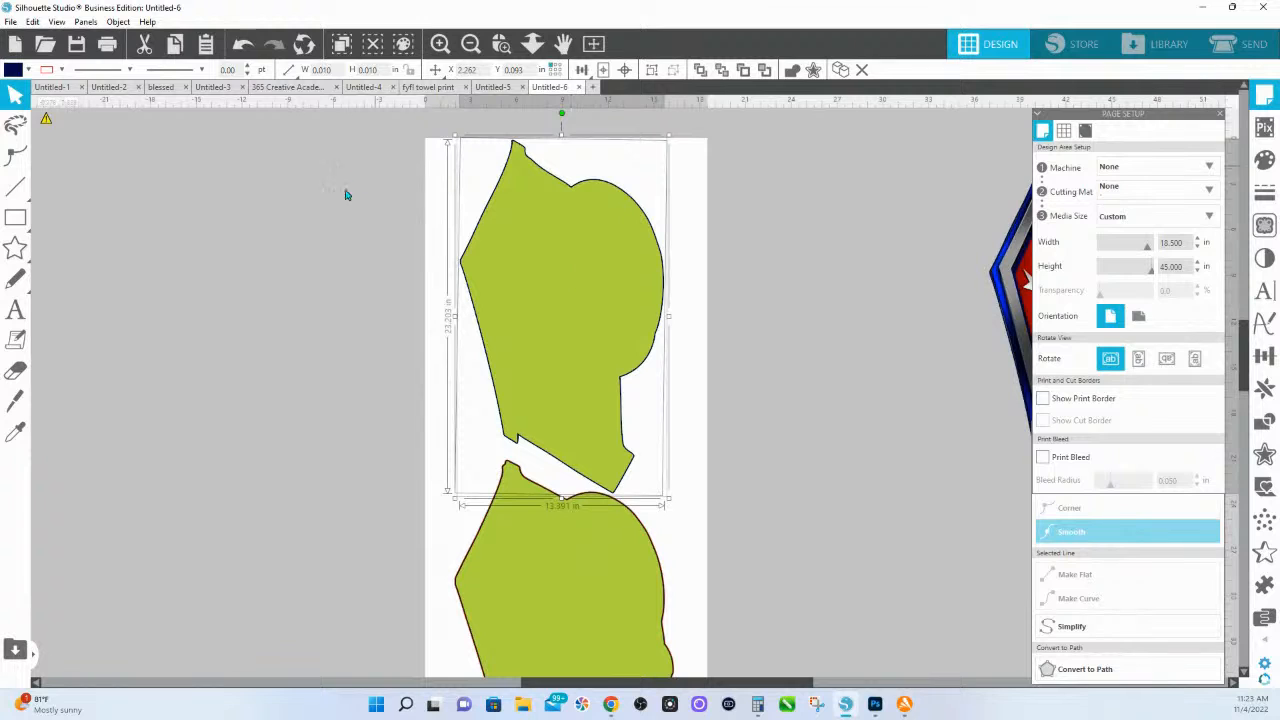
click(365, 268)
click(566, 514)
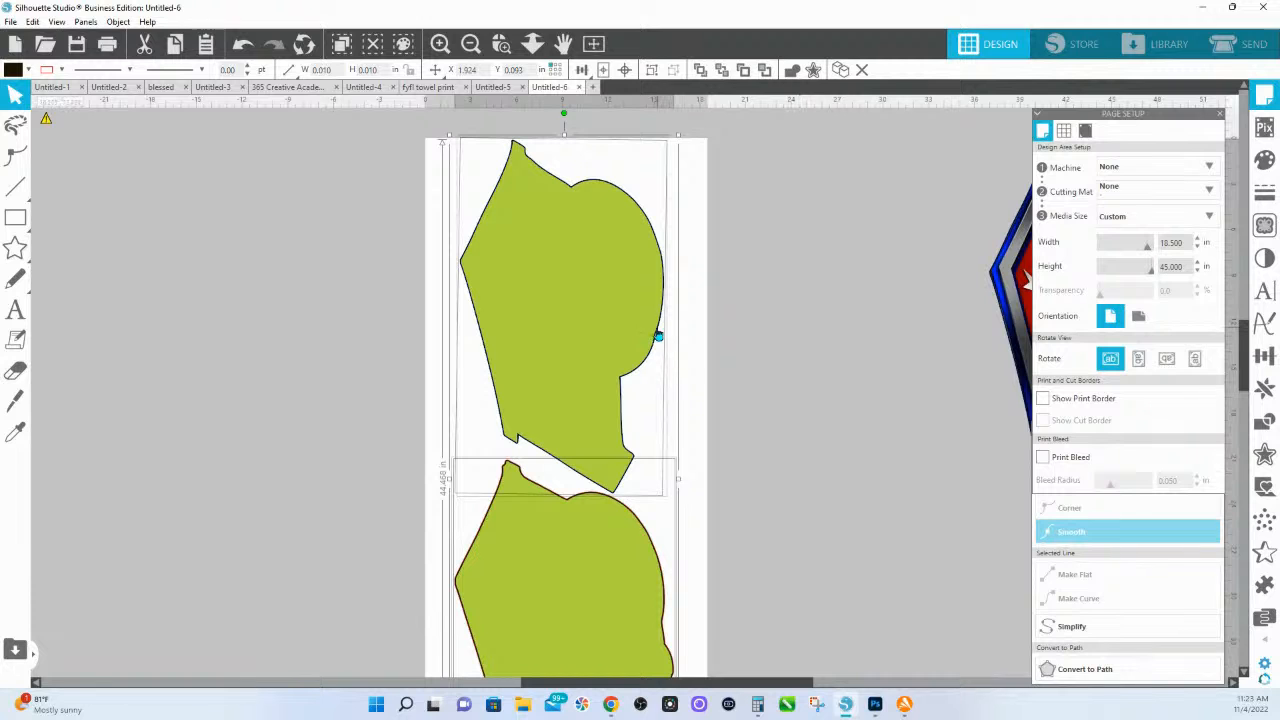
drag(558, 290, 310, 296)
drag(425, 141, 342, 233)
drag(290, 200, 360, 271)
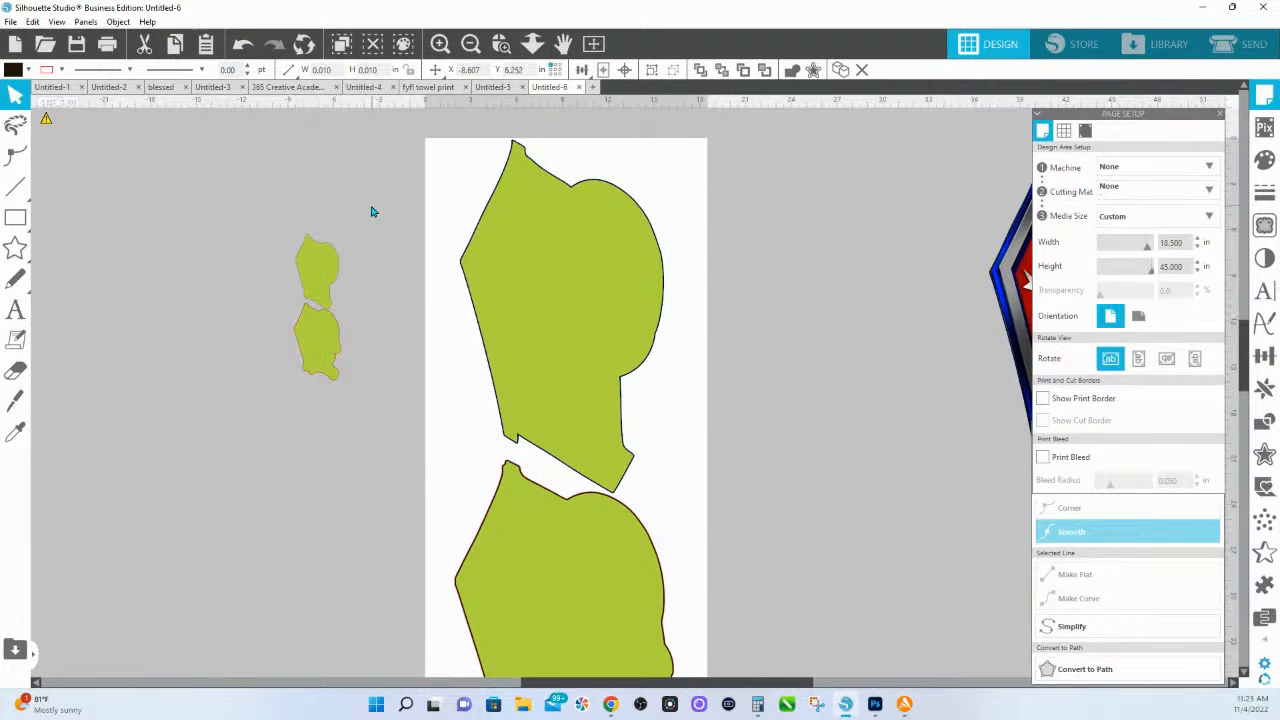
drag(292, 194, 322, 352)
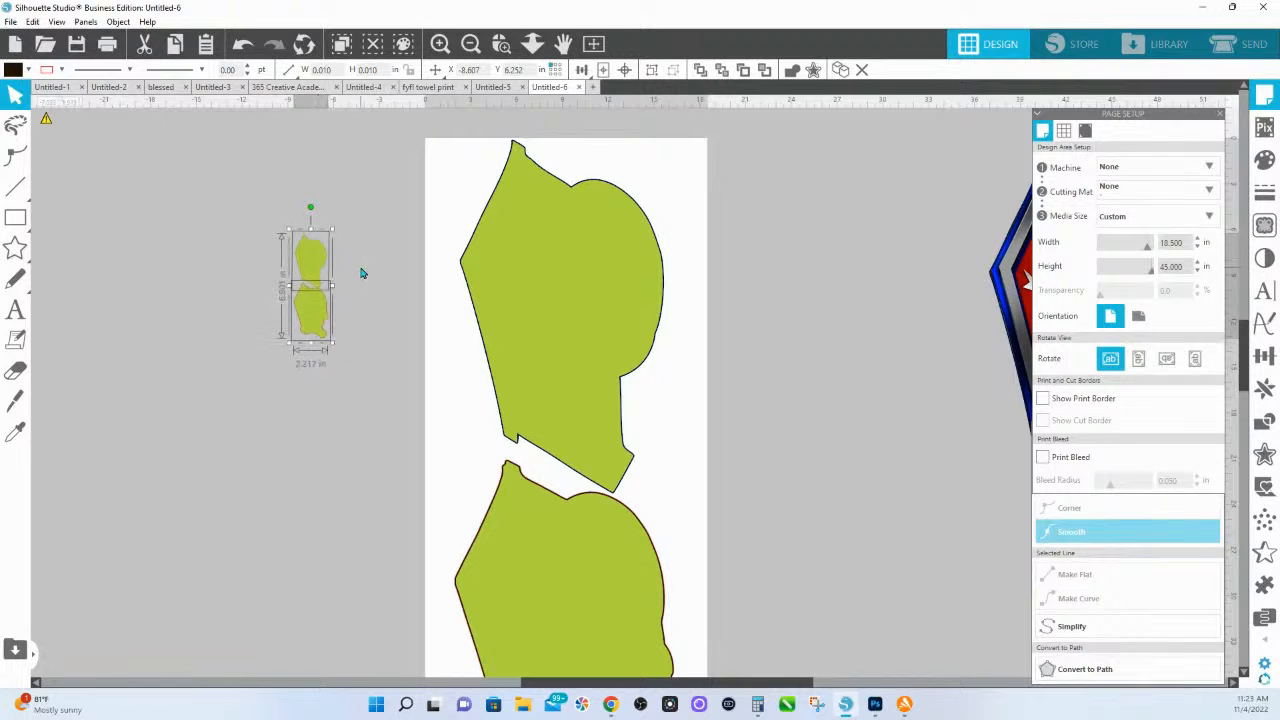
- Place copies of the small pair in the page's two upper corners and another pair about 4.83 in wide along the right edge
click(336, 277)
click(336, 277)
drag(280, 209, 277, 320)
drag(355, 368, 474, 284)
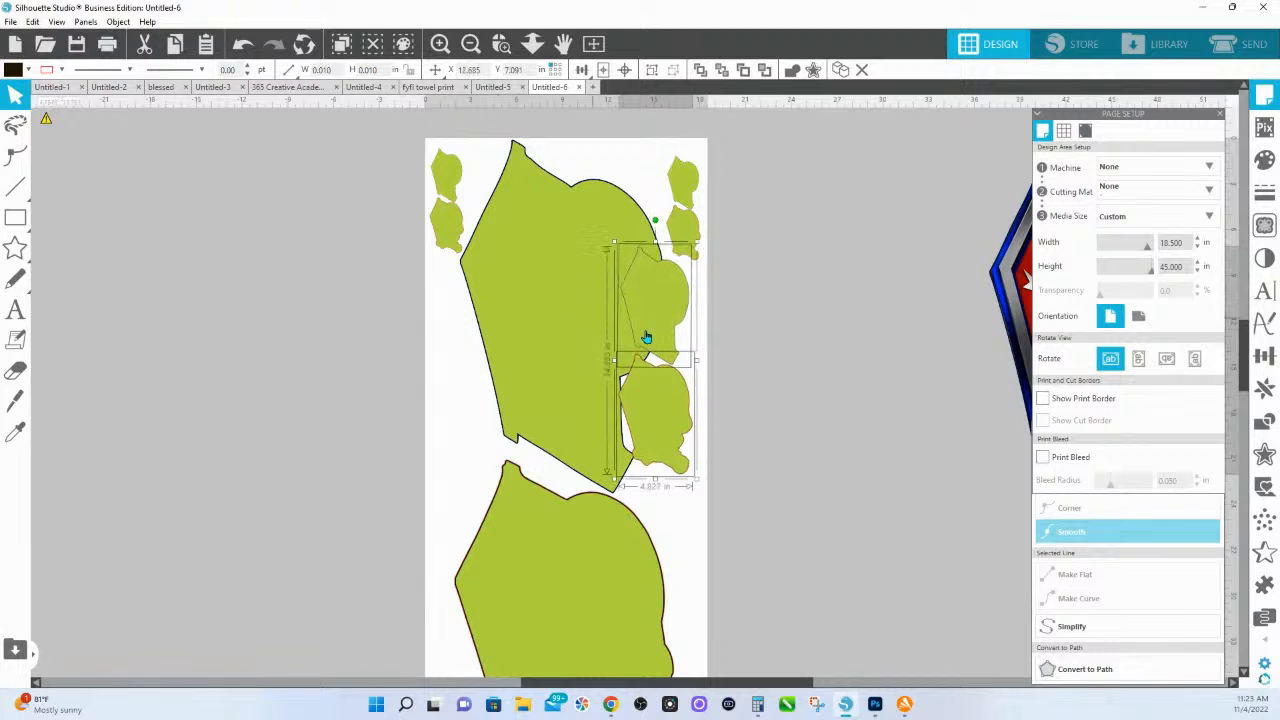
drag(684, 334, 695, 352)
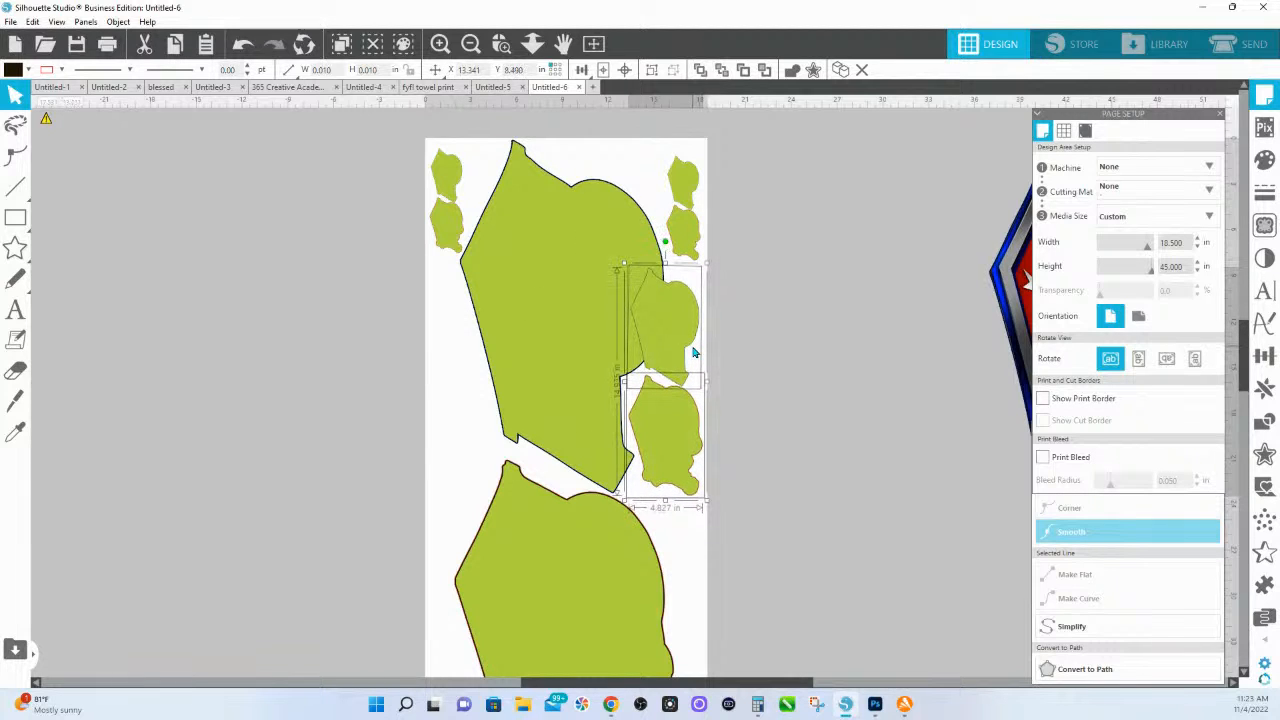
- Separate the enlarged pair by moving its FYFL silhouette to the page's left edge beside the base of the upper large shape
click(688, 434)
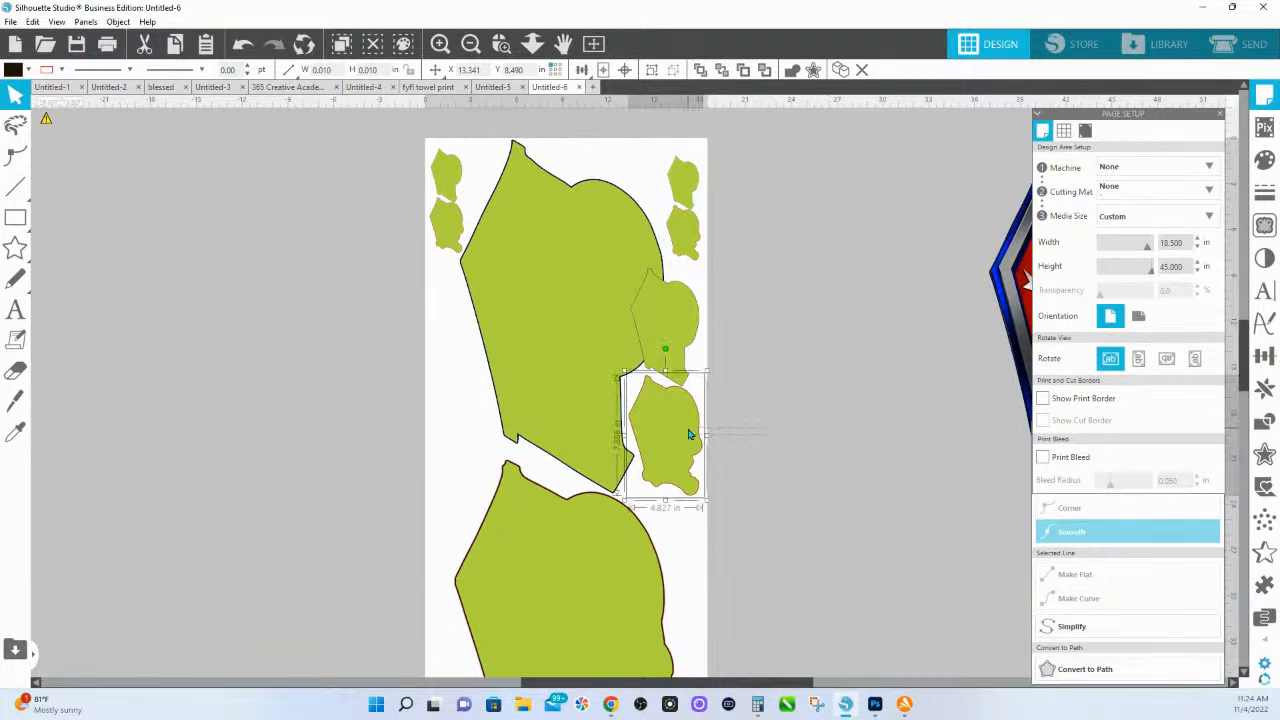
click(699, 326)
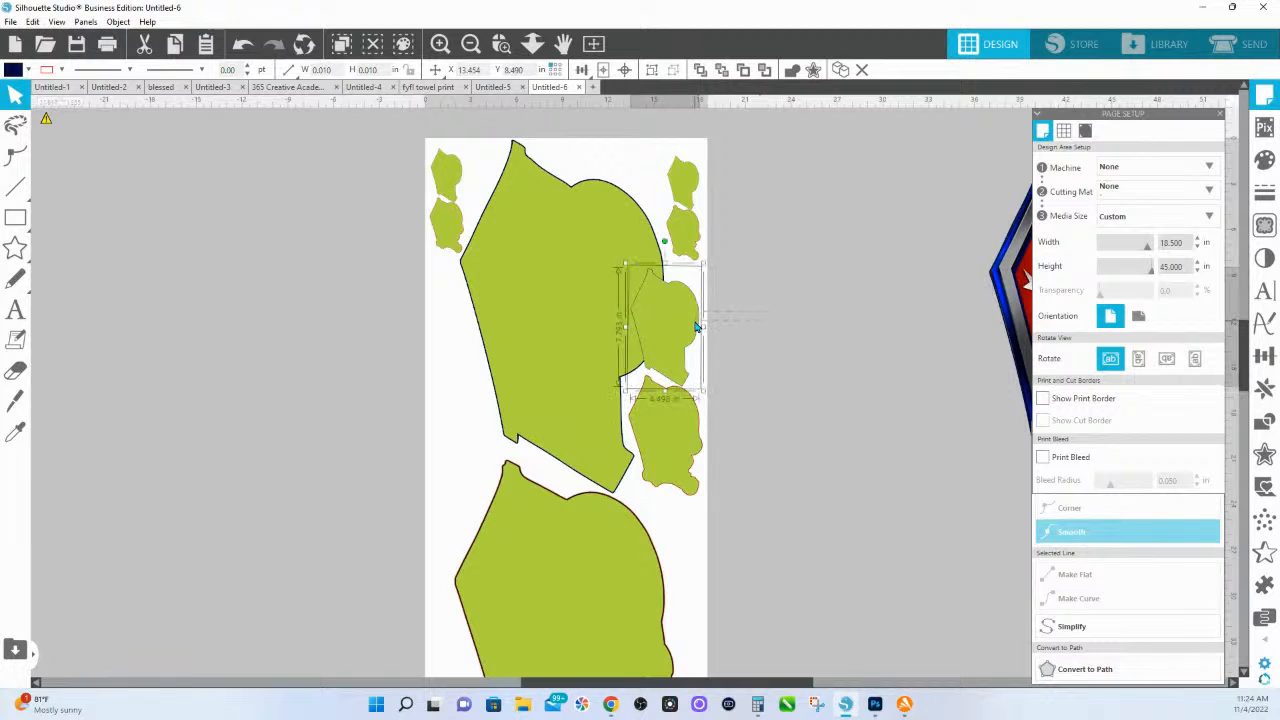
drag(671, 334, 490, 426)
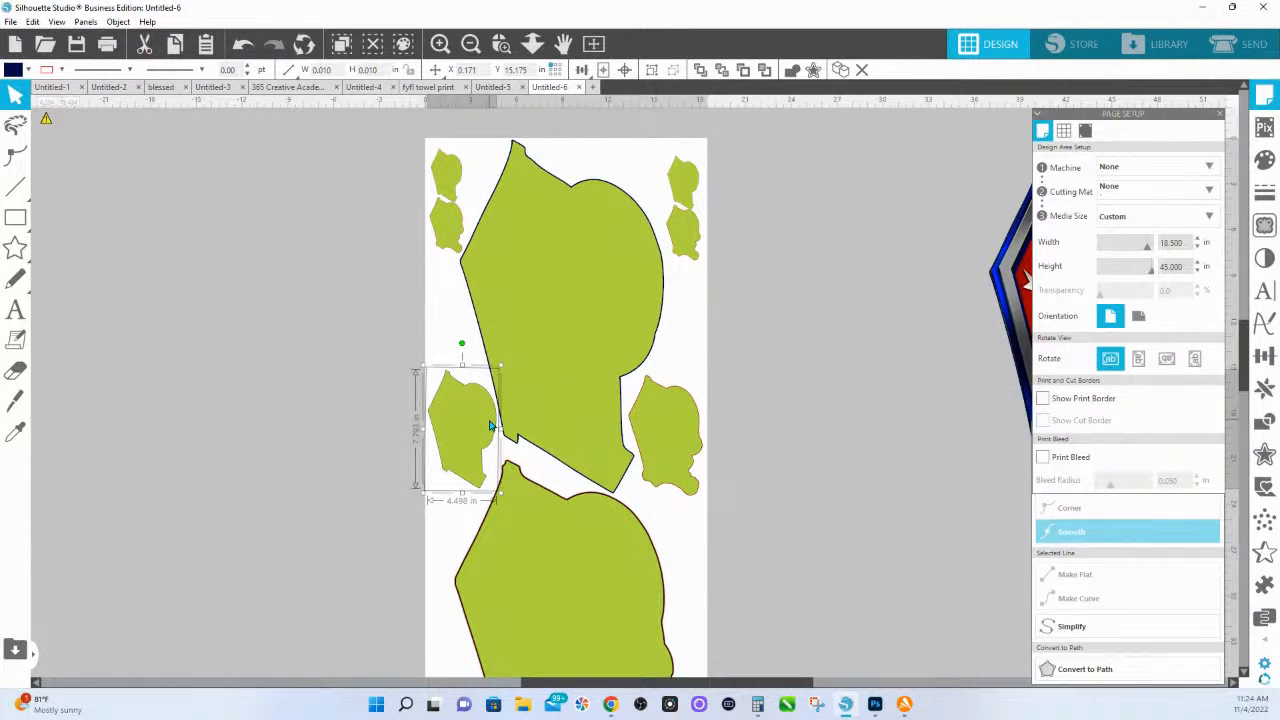
- Place copies of the small pair at the right and left page edges beside the lower large FYFLC silhouette
scroll(637, 540, down, 2)
click(690, 140)
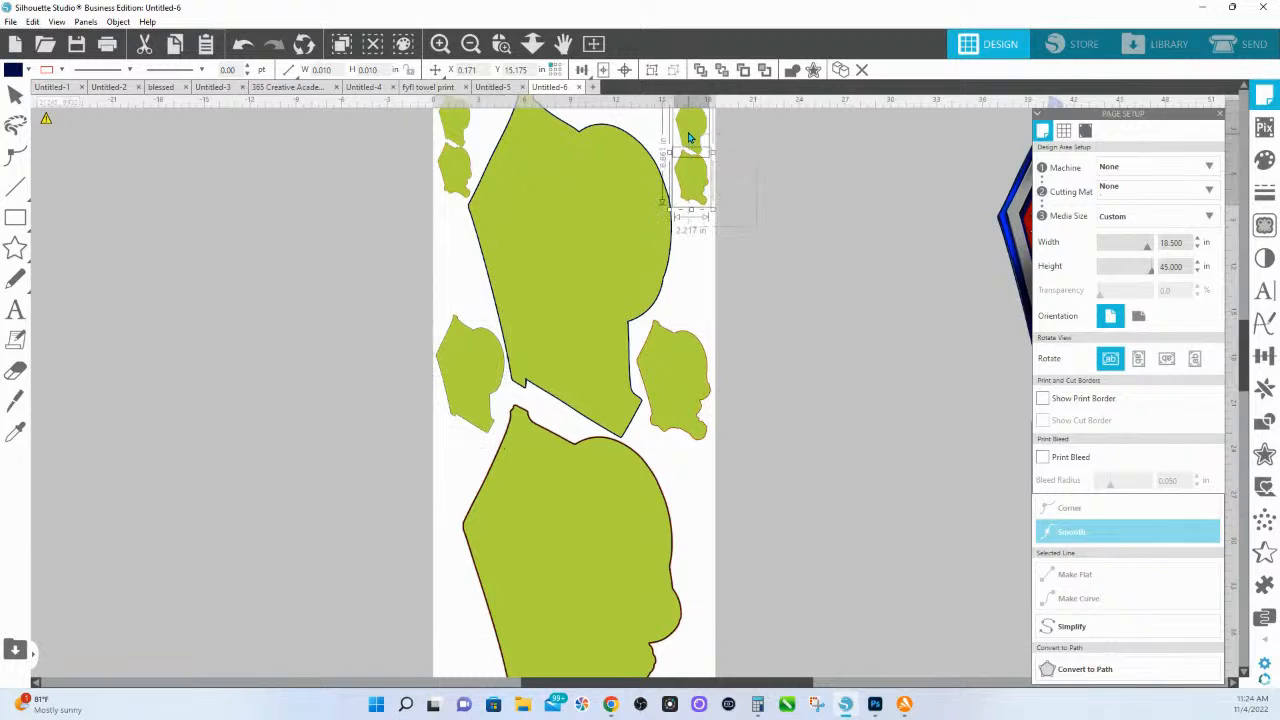
drag(692, 127, 455, 592)
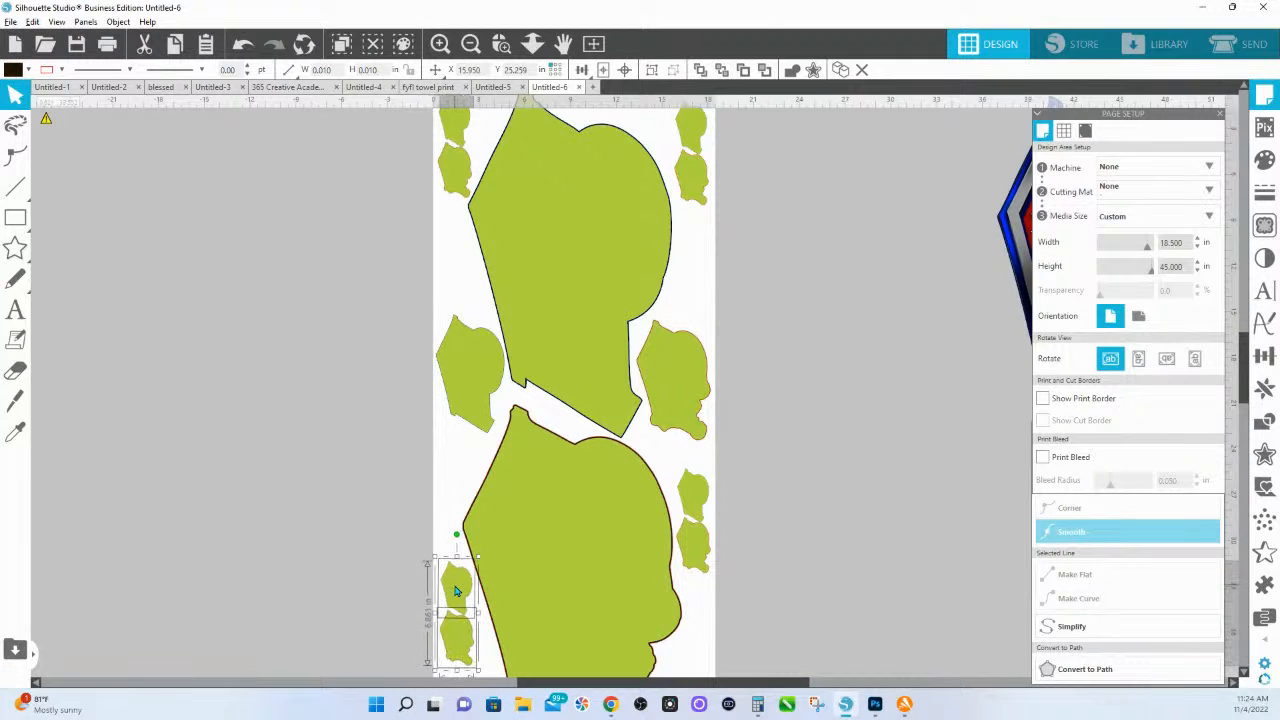
- Add a pair about 3.14 in wide near the page's lower right corner and move its FYFLC silhouette up to the left edge
scroll(490, 596, down, 5)
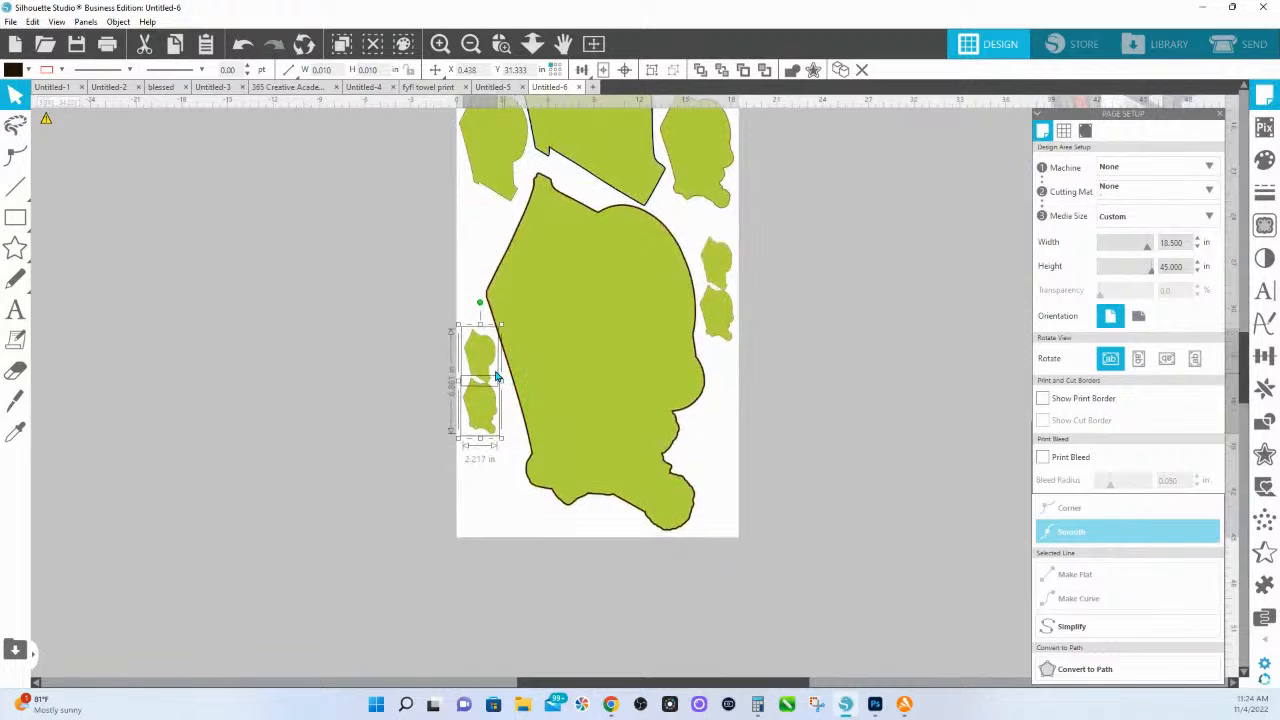
drag(481, 365, 886, 329)
drag(722, 390, 702, 487)
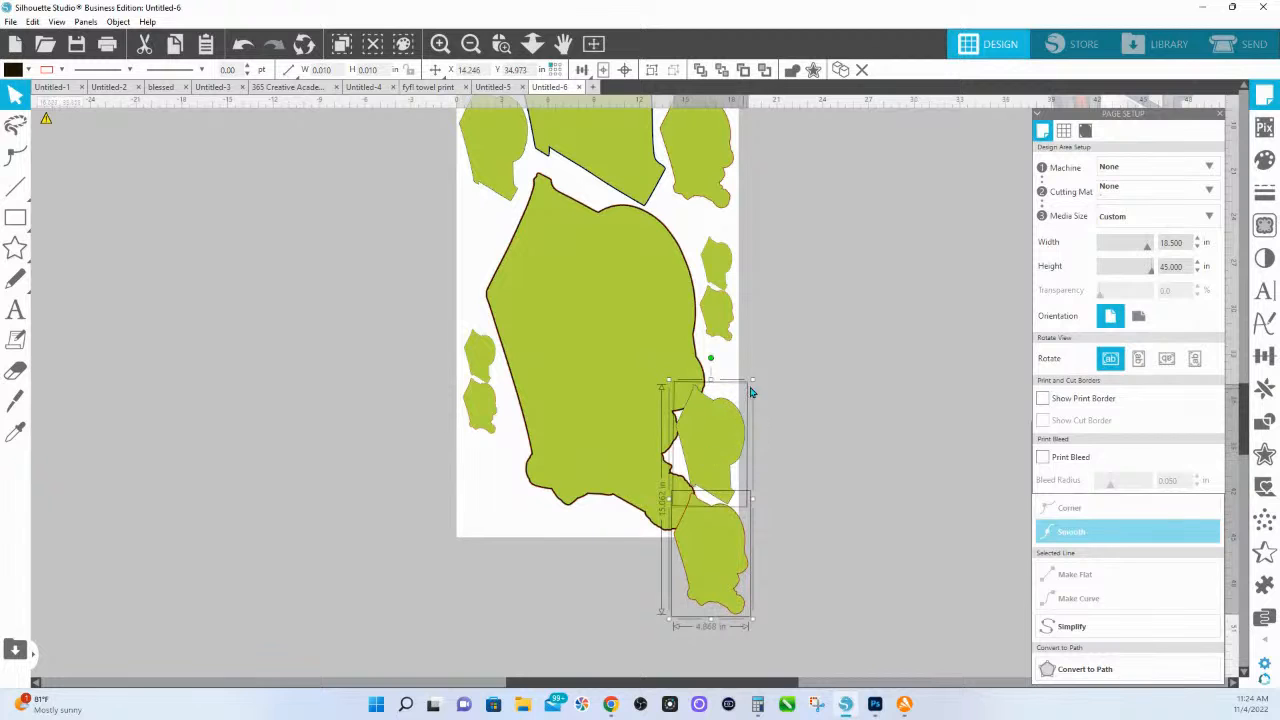
drag(754, 379, 717, 444)
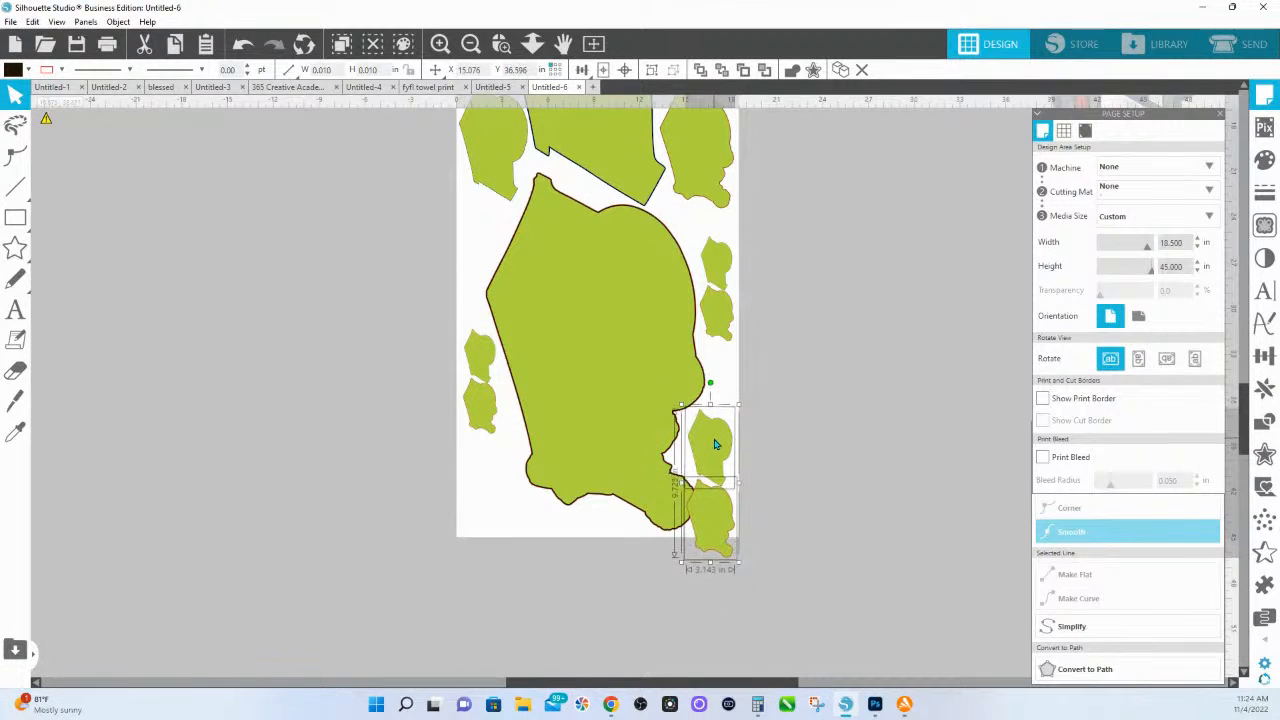
click(782, 489)
drag(716, 524, 491, 242)
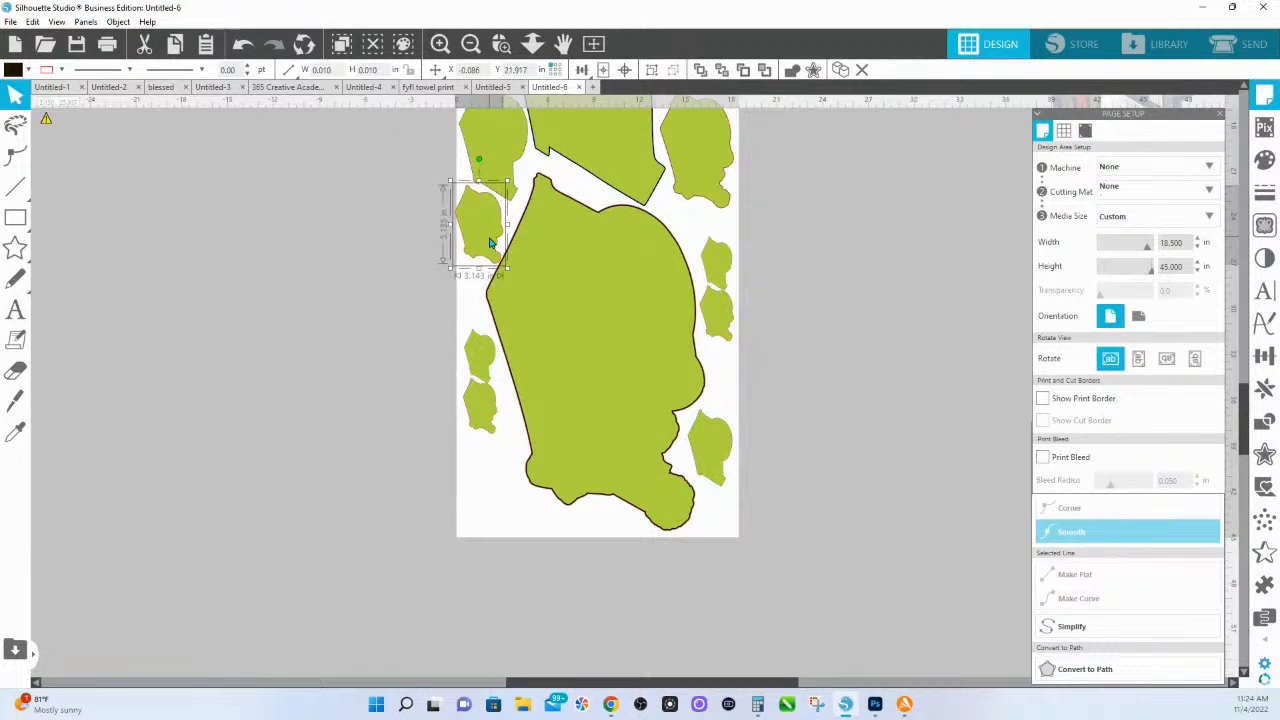
- Nudge the large FYFLC silhouette slightly down toward the page's bottom edge
click(591, 512)
click(592, 452)
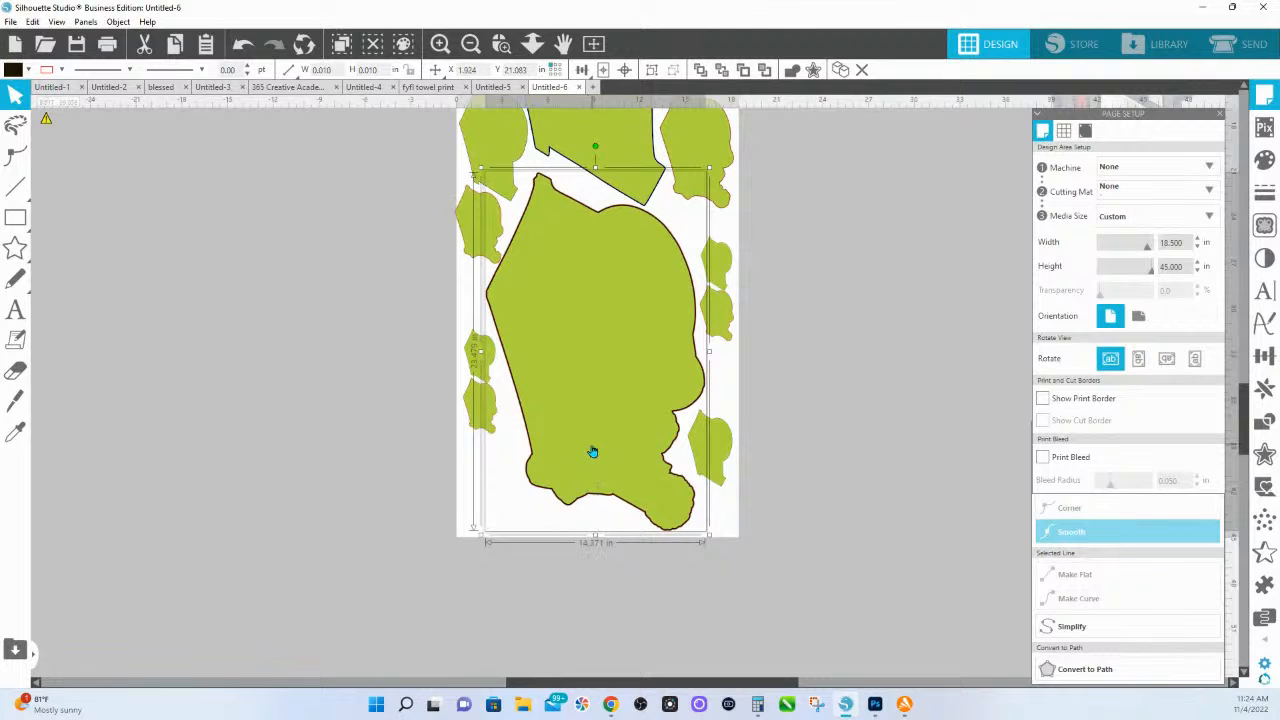
drag(592, 451, 594, 455)
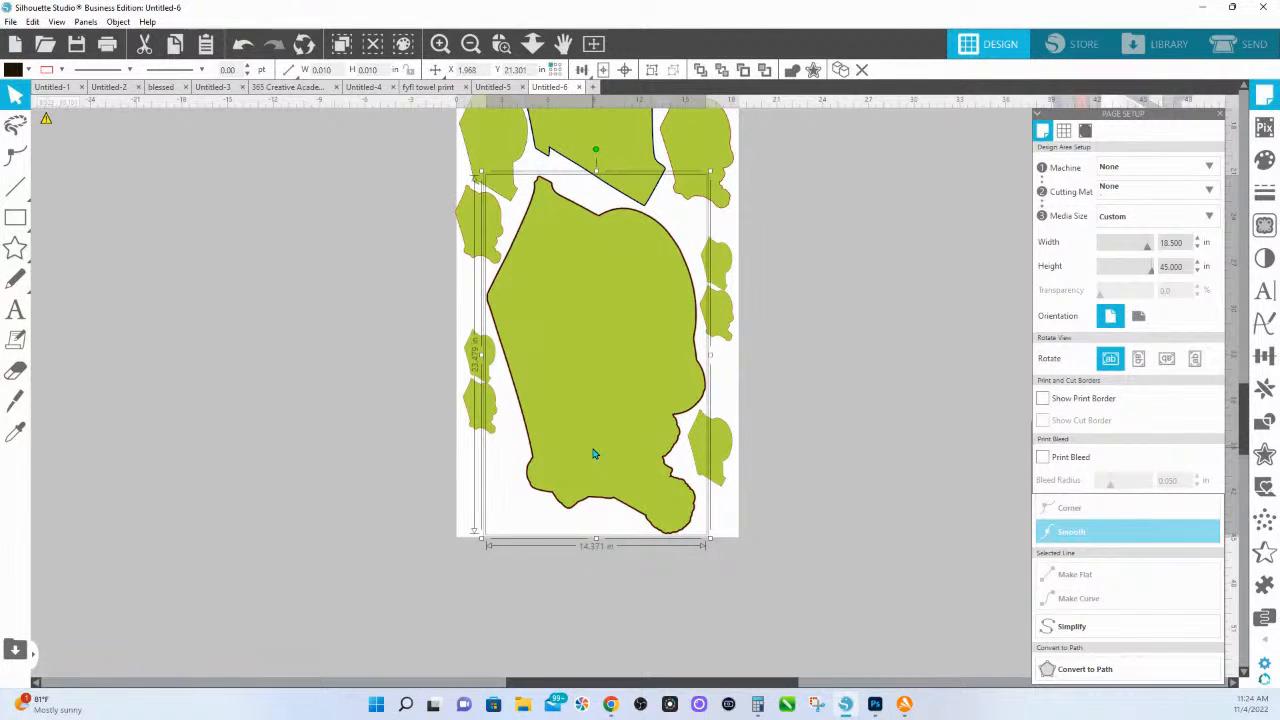
- Copy the small silhouette pair beside the lower large shape into the empty area outside the page, and ungroup the selection
click(440, 456)
click(487, 358)
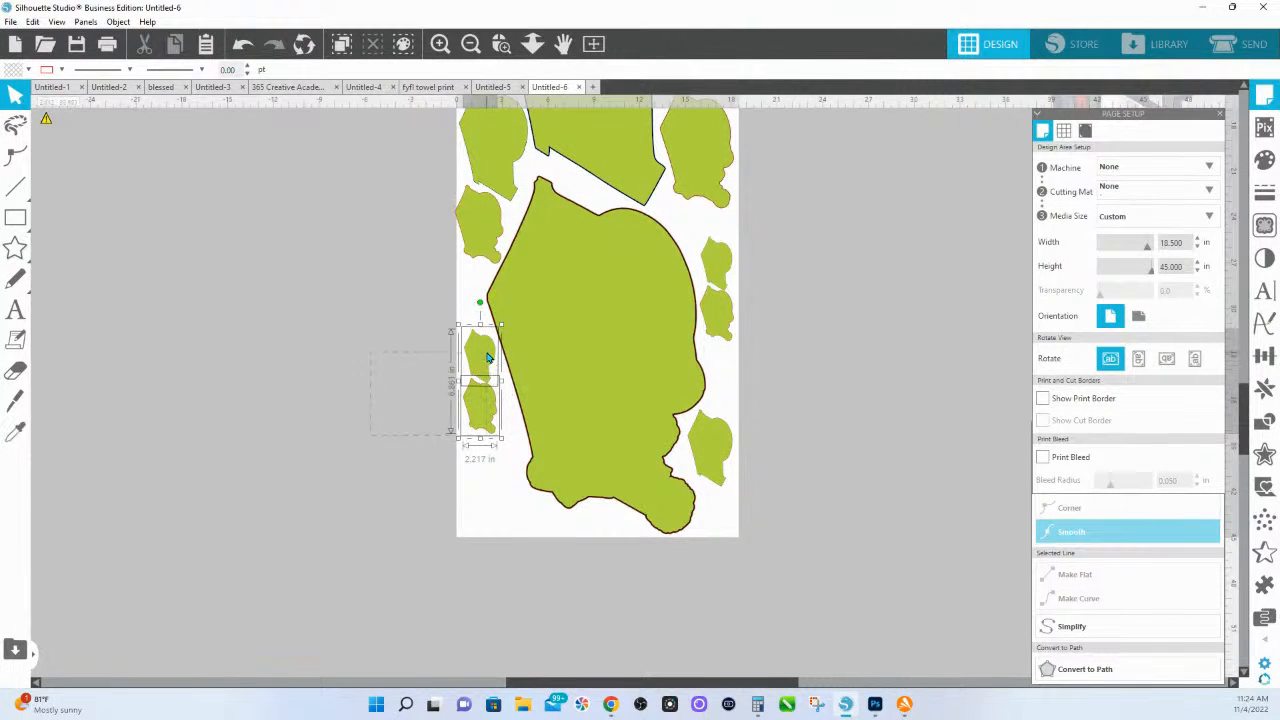
drag(472, 365, 338, 462)
click(378, 534)
- Enlarge the copied small FYFLC silhouette to about 3.78 in wide and fit it into the page's lower left corner
click(347, 516)
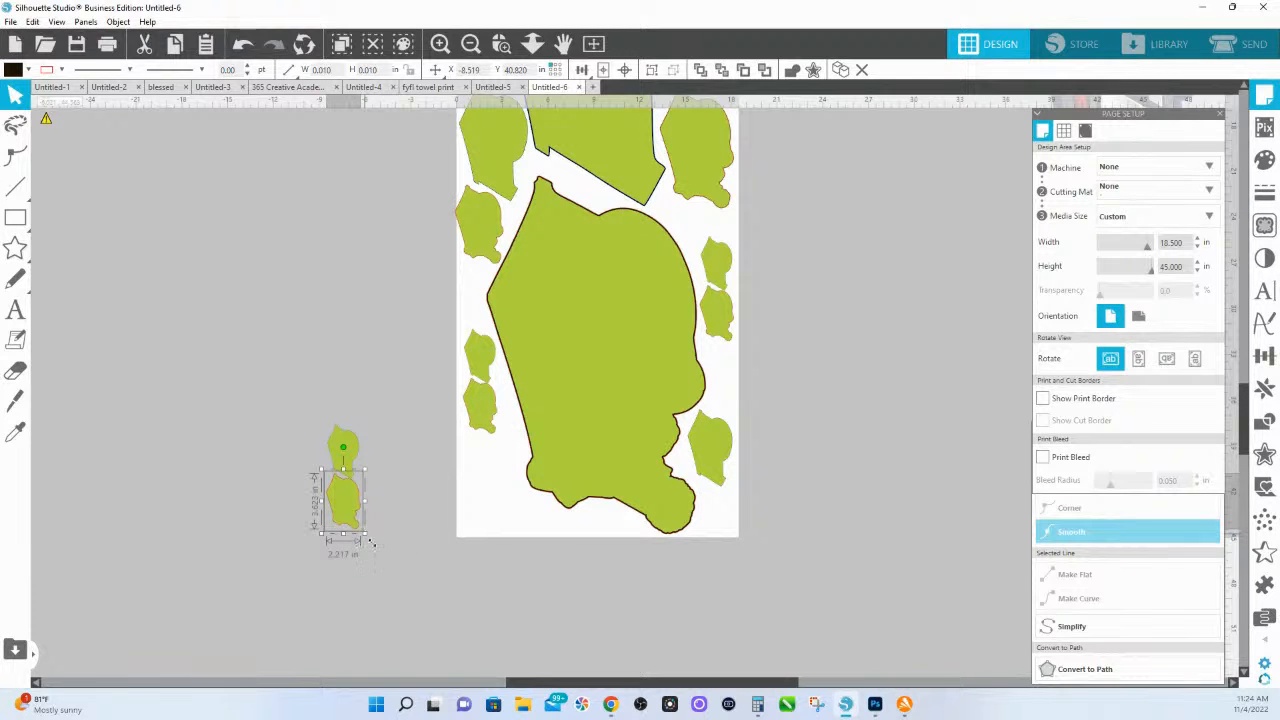
drag(366, 538, 426, 594)
drag(366, 555, 500, 521)
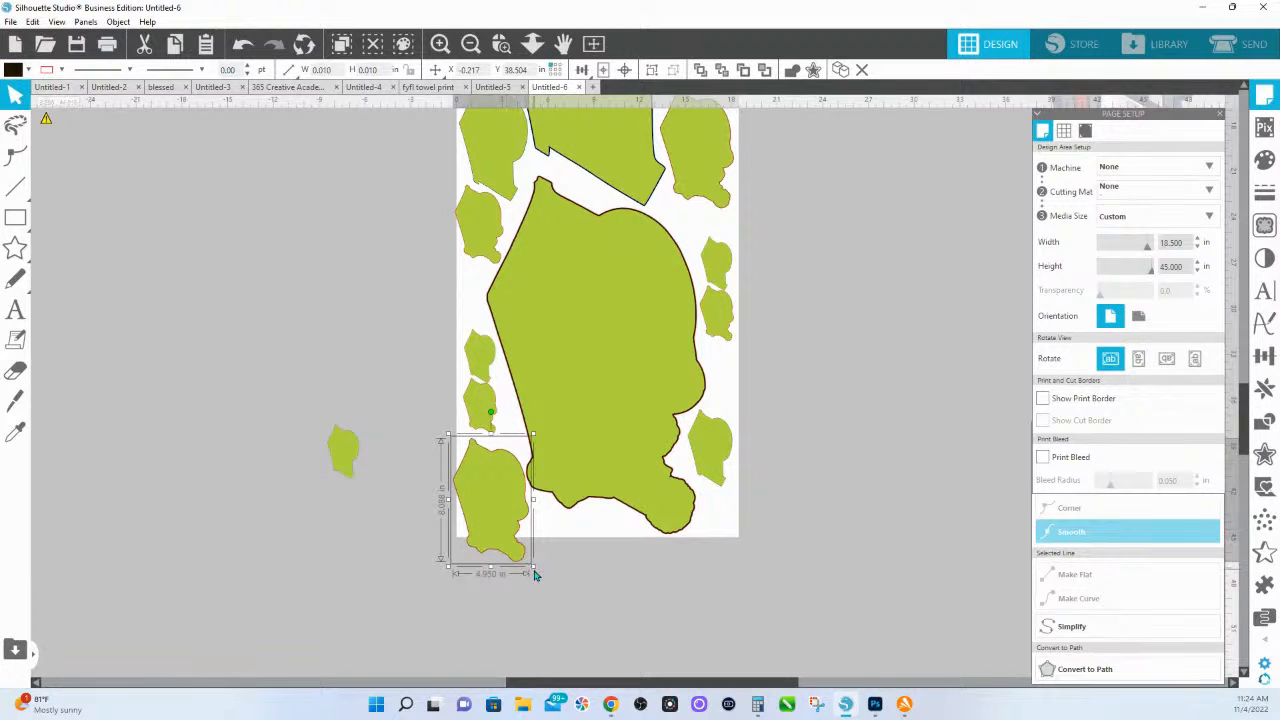
drag(532, 567, 522, 538)
drag(491, 491, 498, 493)
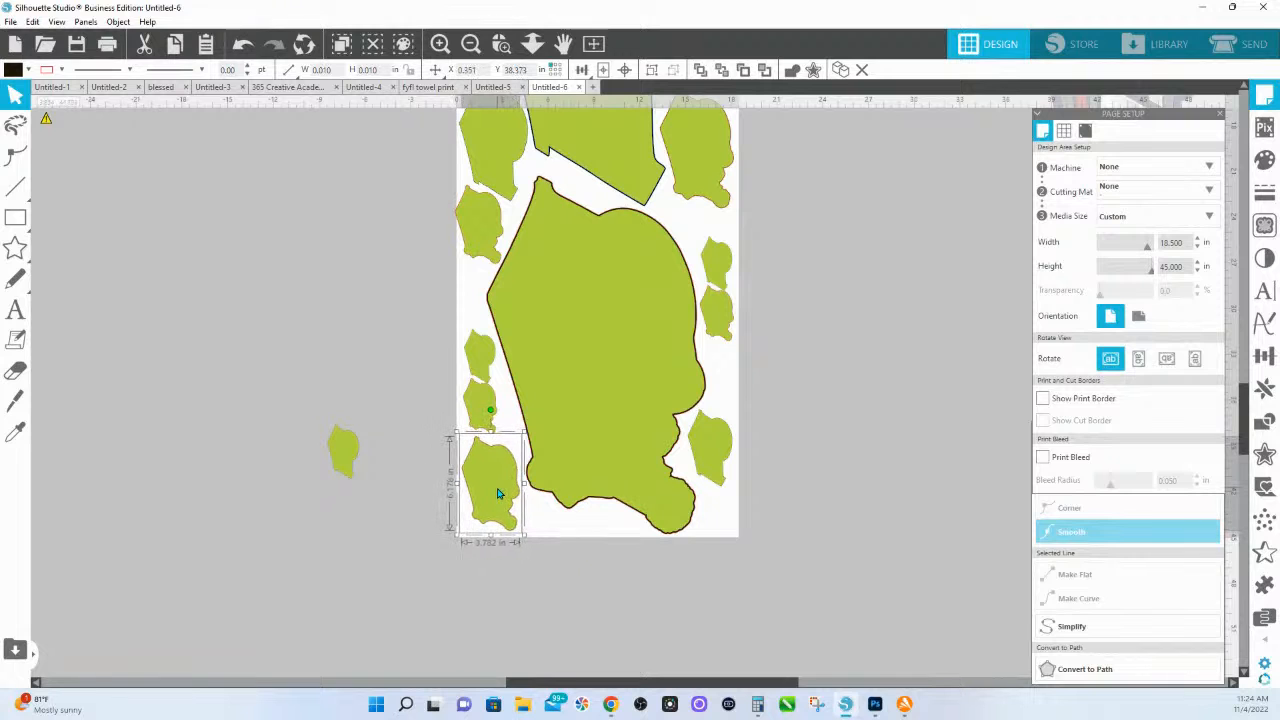
- Delete the leftover FYFL silhouettes and the full-colour FYFL logo lying outside the page
click(532, 43)
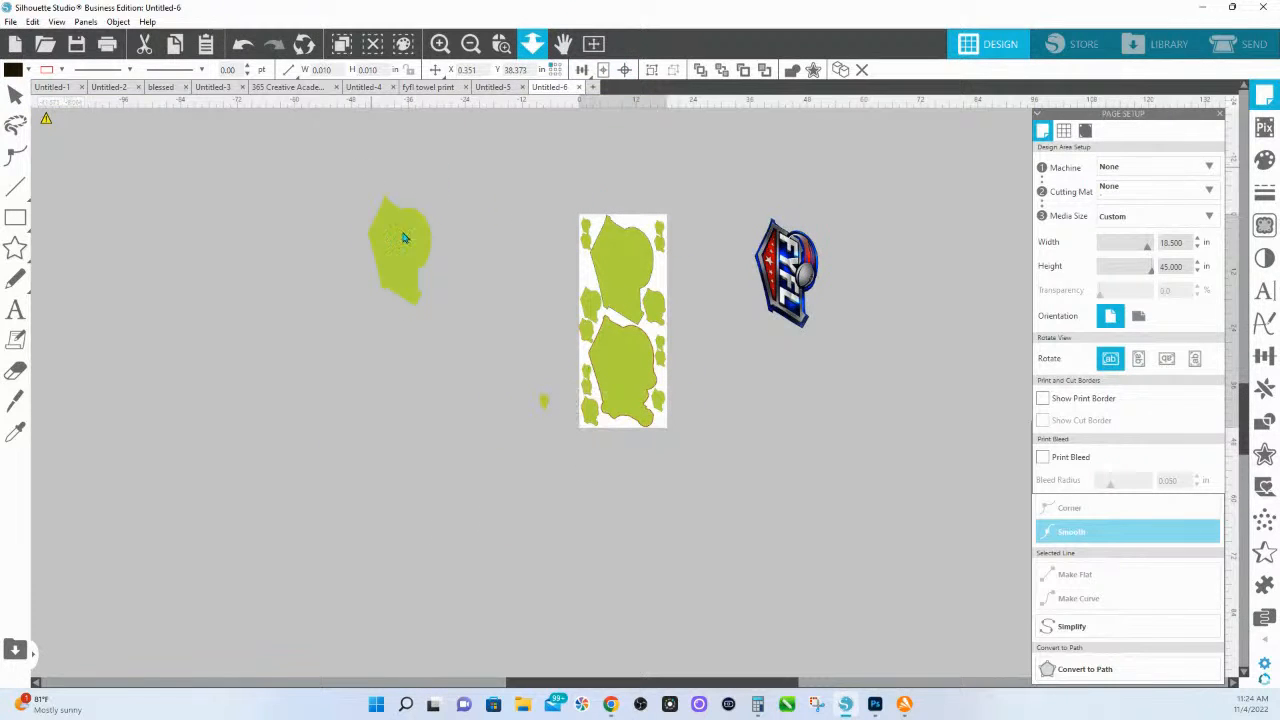
drag(378, 191, 543, 443)
key(Delete)
click(785, 270)
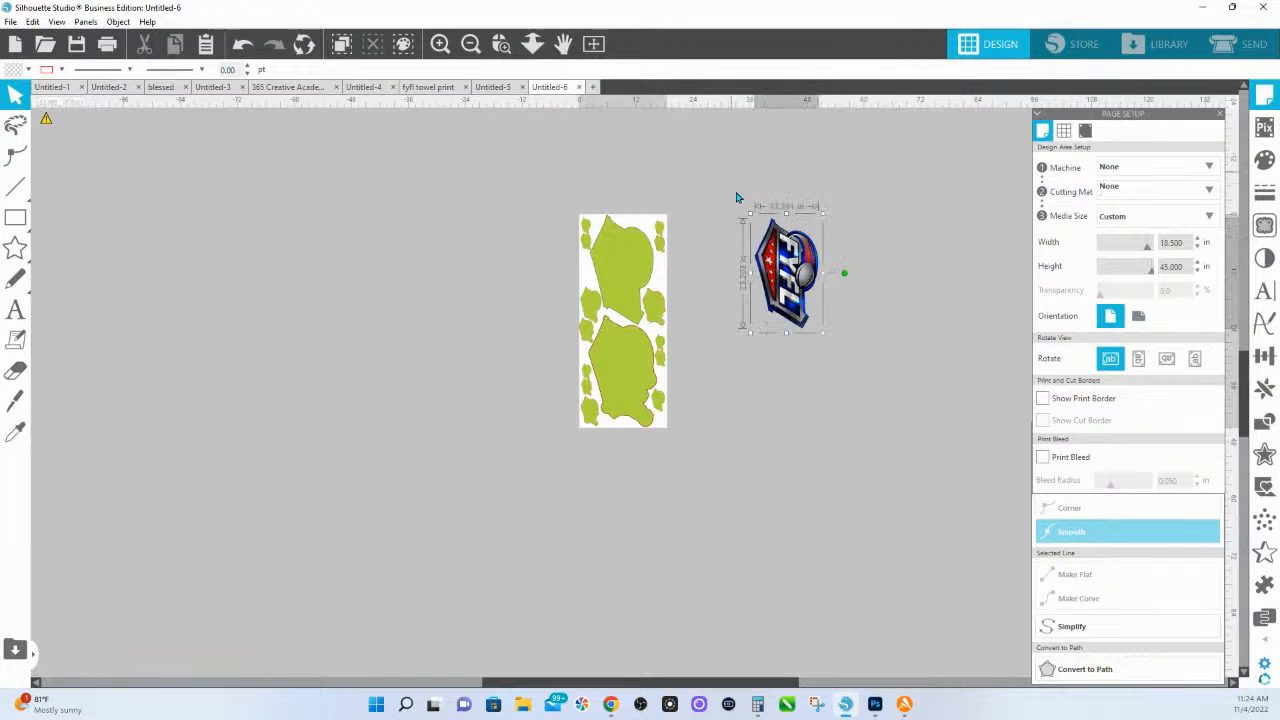
key(Delete)
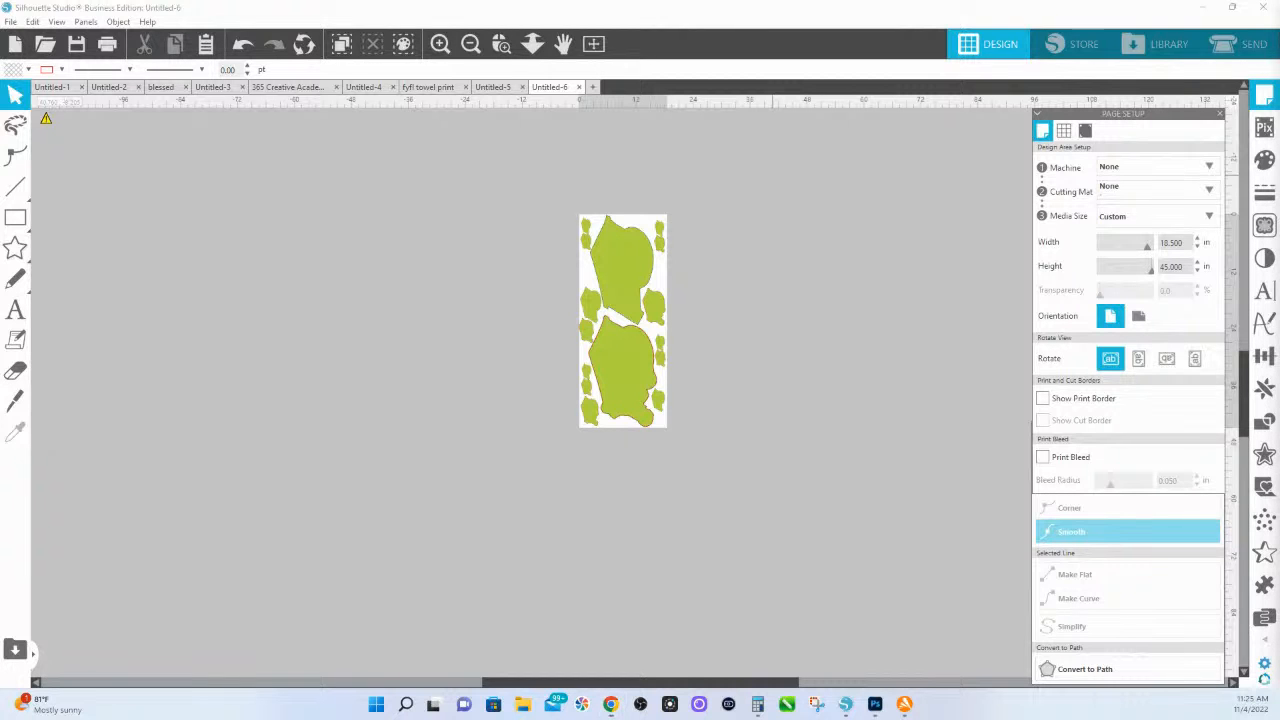
- Switch to Chrome and open the 365 Creative Academy Silhouette Studio for Beginners training from the HS Ink shop
key(alt+Tab)
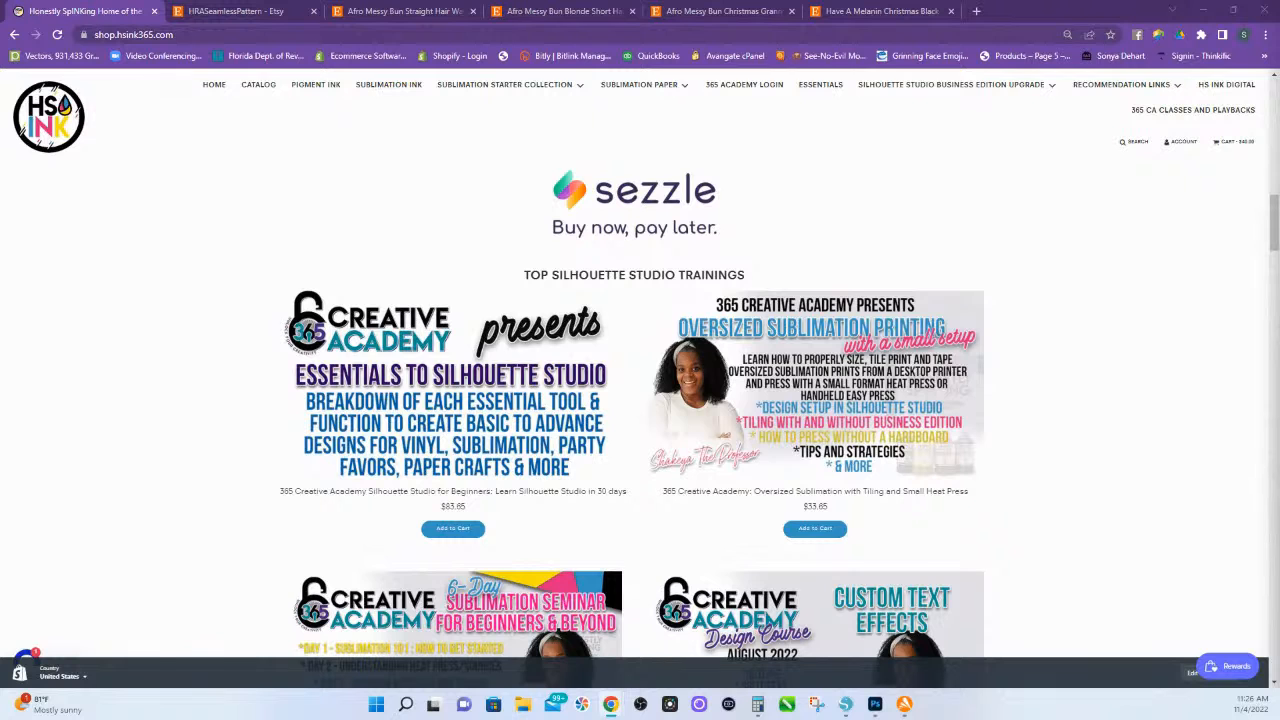
click(488, 417)
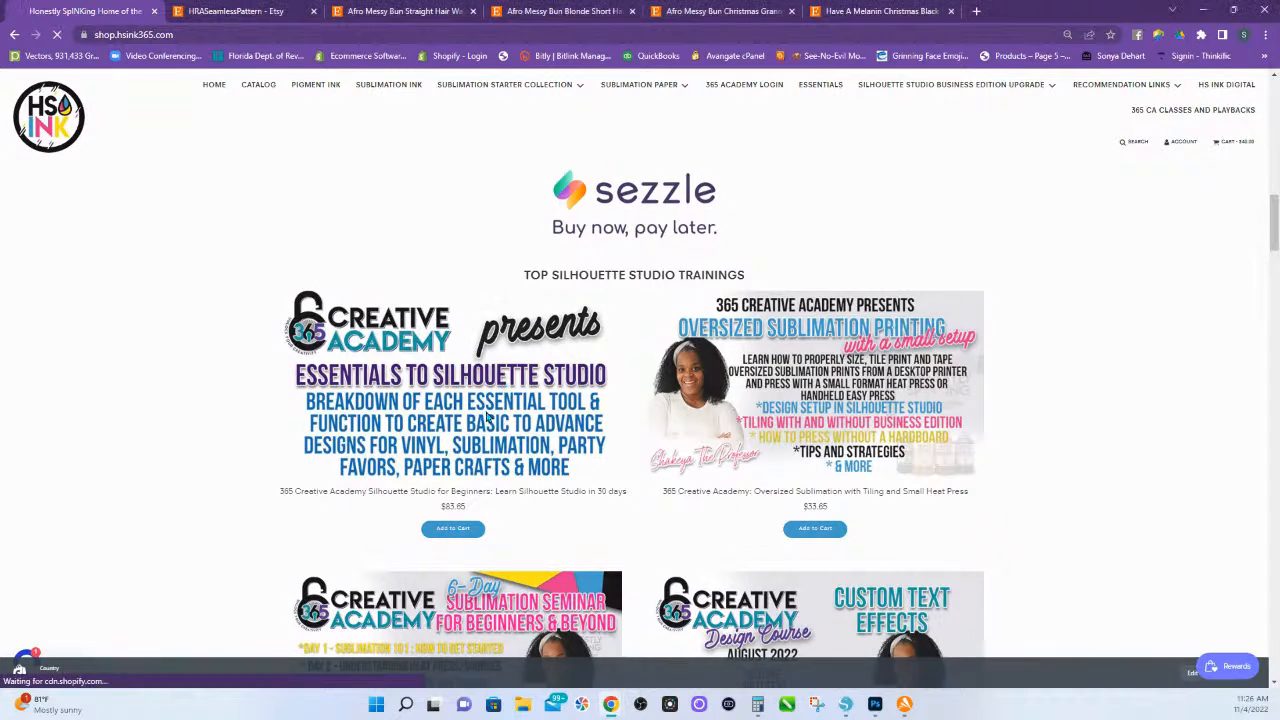